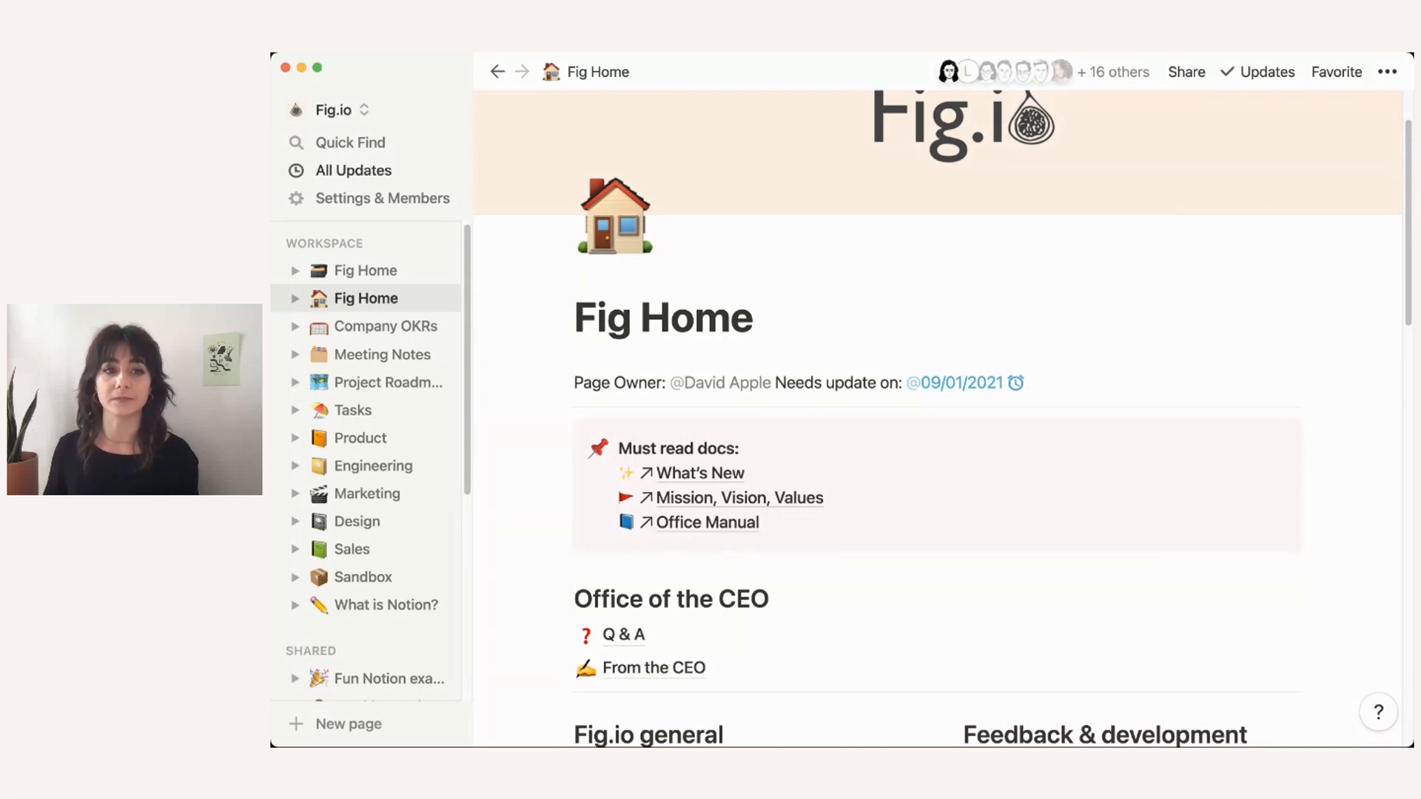
Step: Scroll through the Fig Home wiki and expand its list of nested subpages
scroll(937, 418, "down", 1)
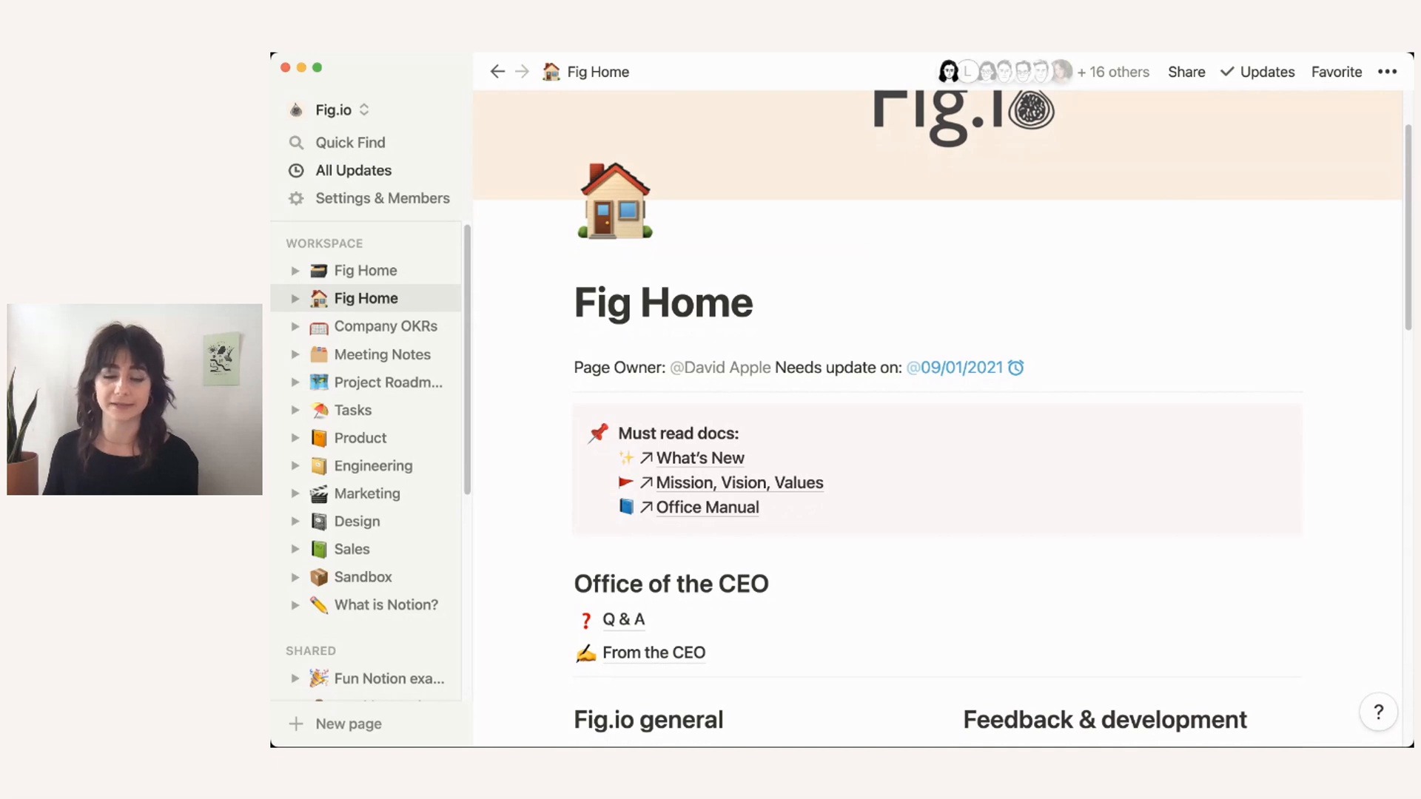
scroll(937, 417, "down", 1)
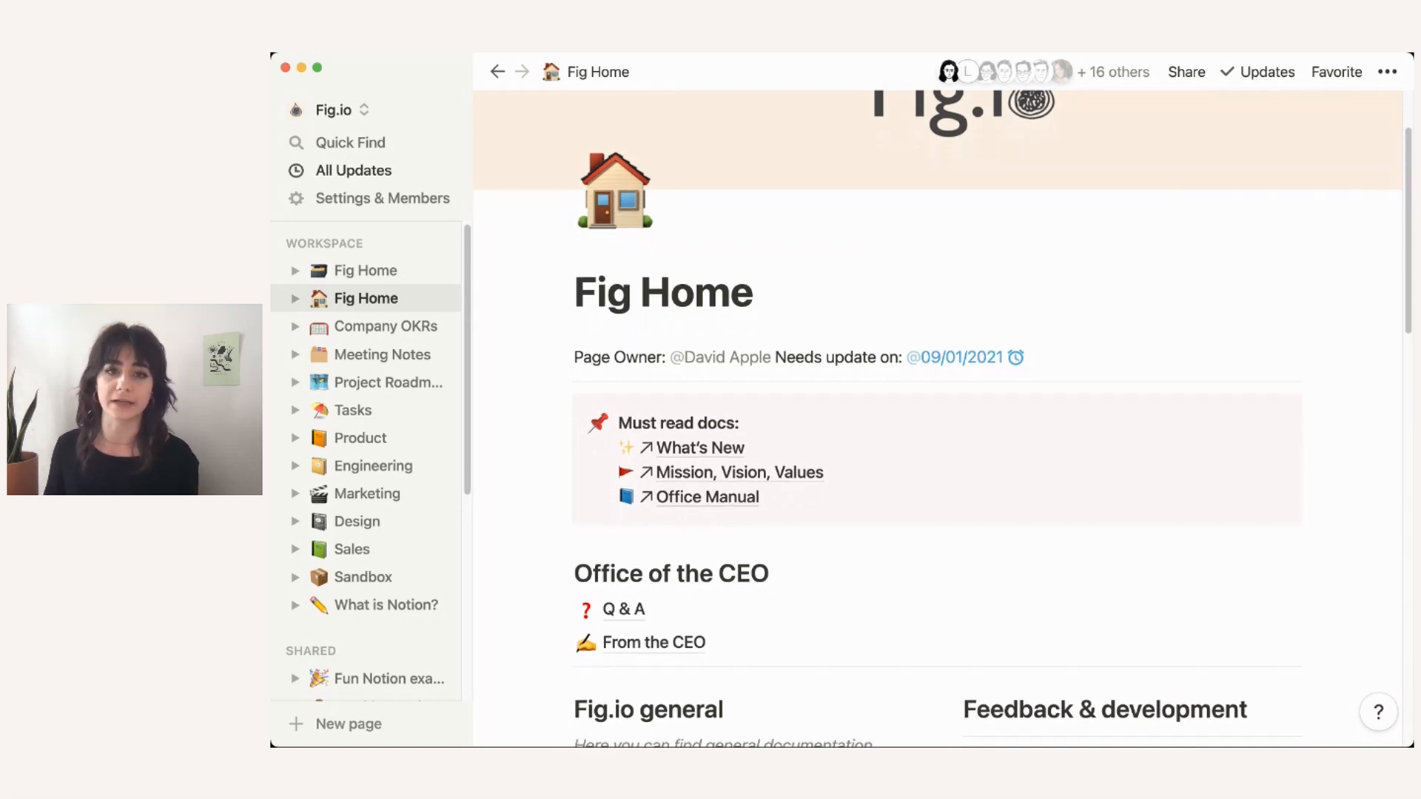
scroll(937, 418, "down", 10)
scroll(937, 417, "down", 2)
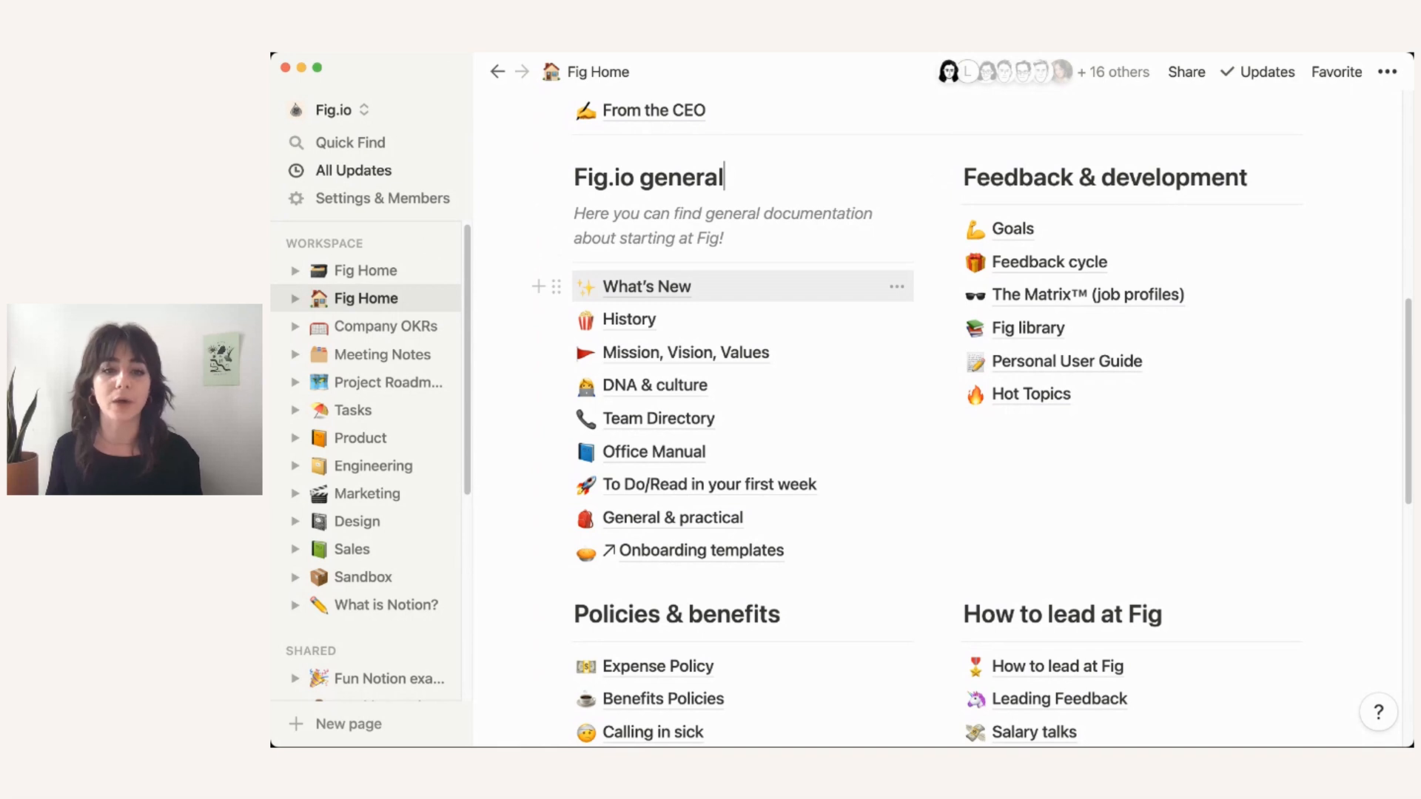
scroll(740, 385, "down", 5)
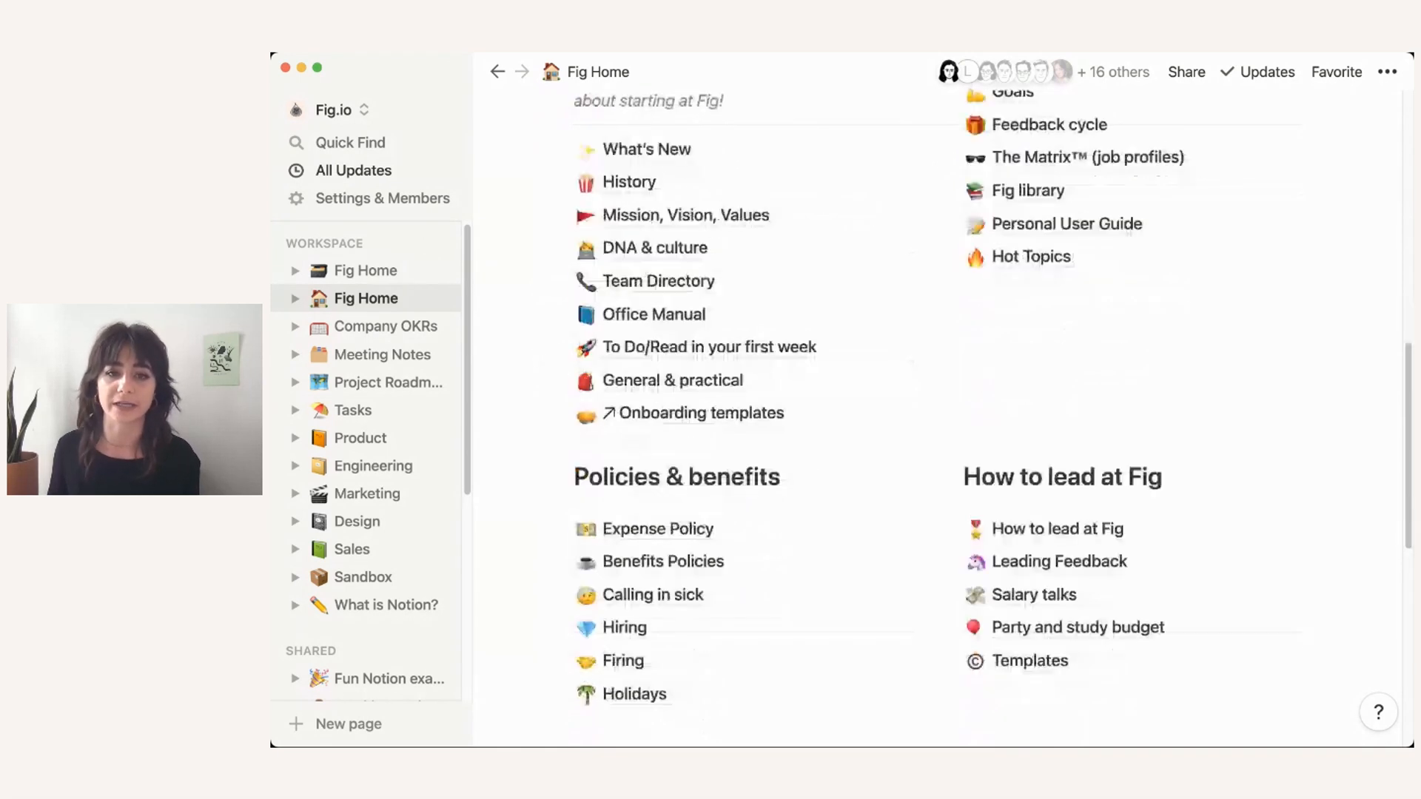
scroll(740, 385, "down", 1)
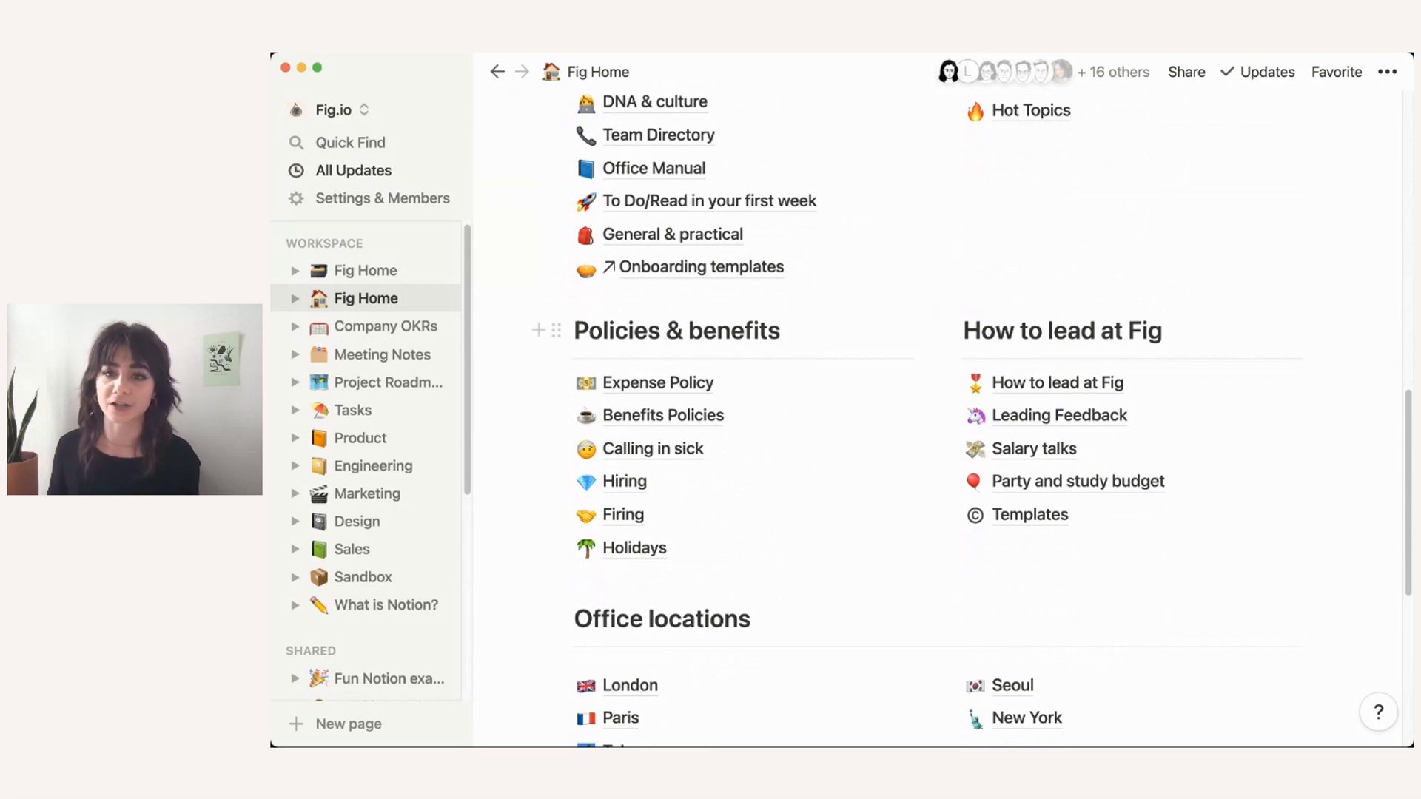
scroll(725, 395, "up", 7)
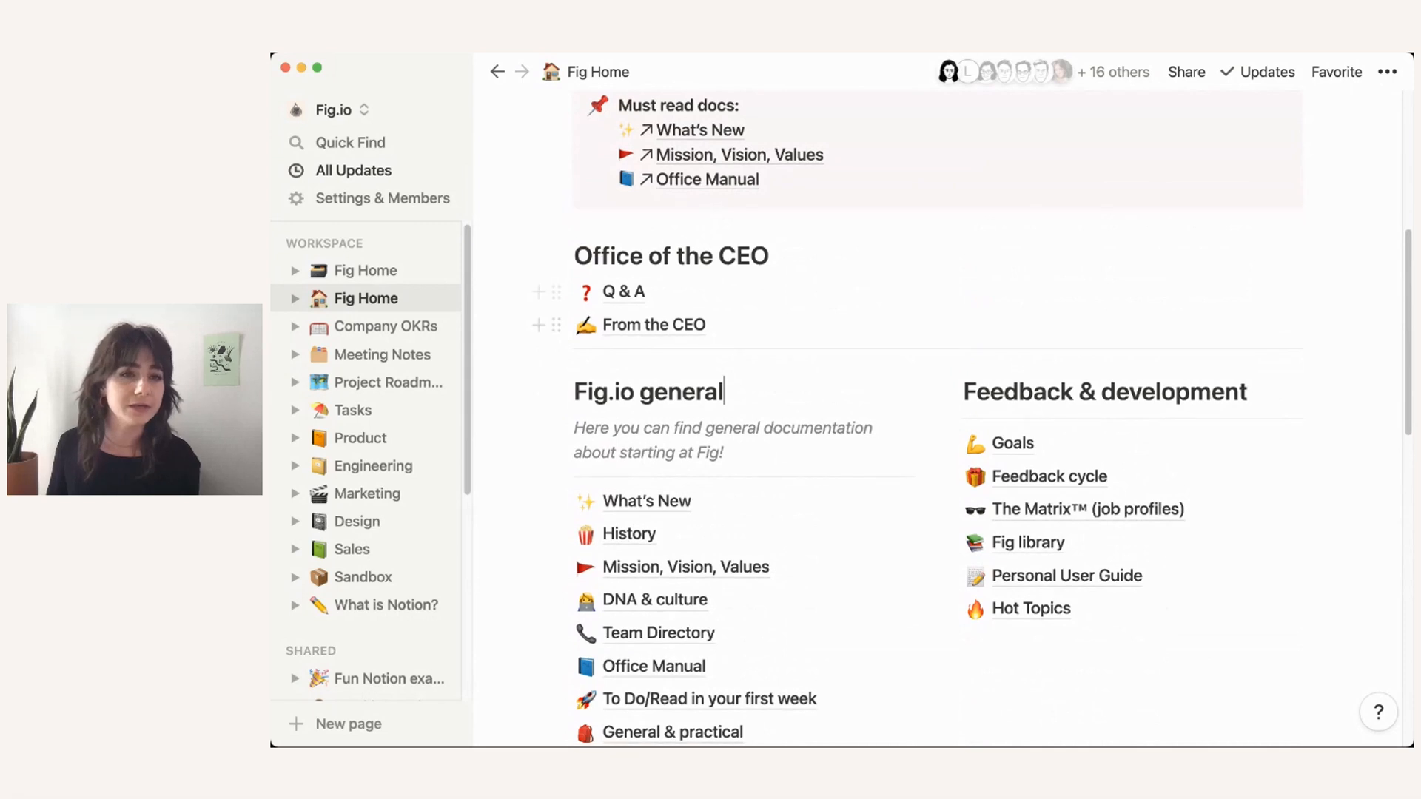
left_click(295, 299)
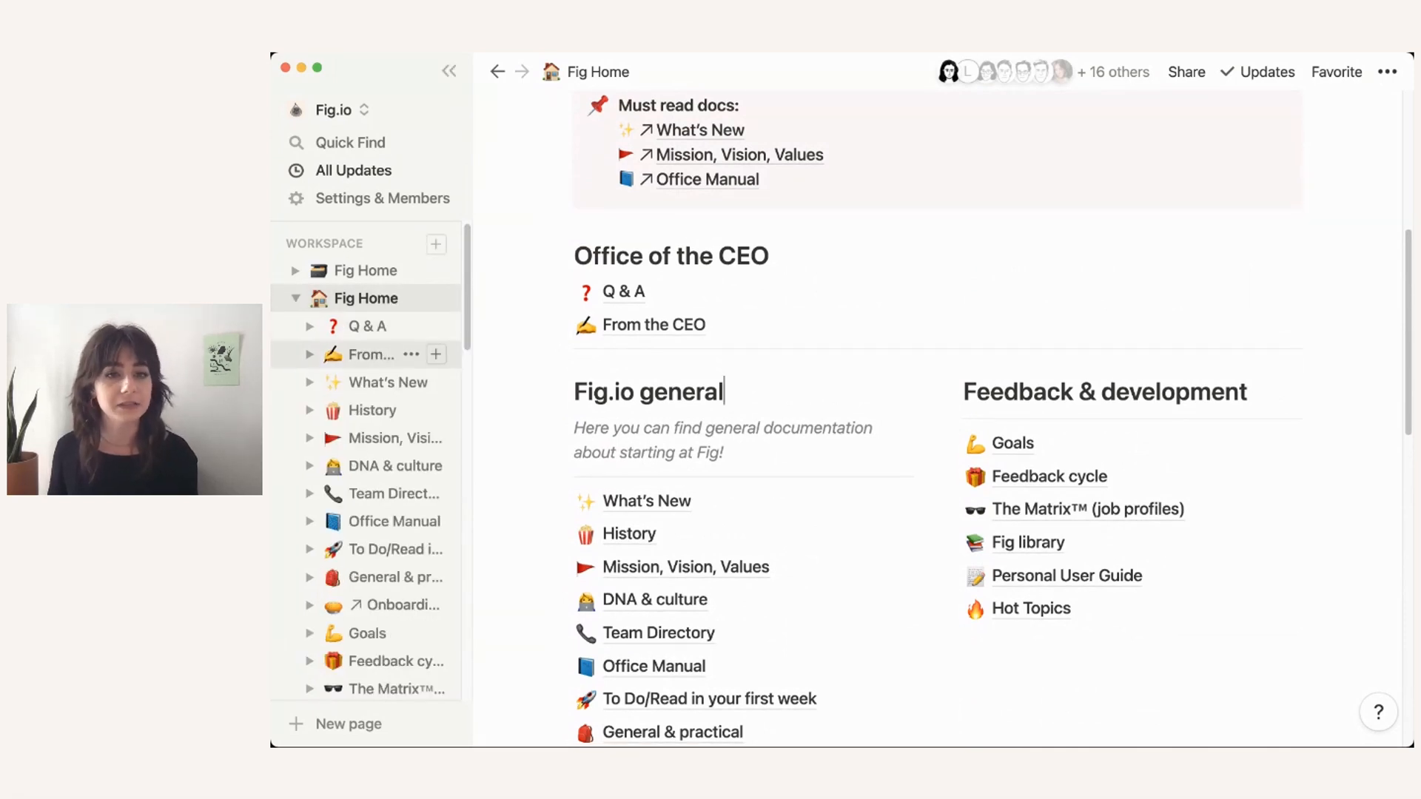
scroll(370, 353, "down", 4)
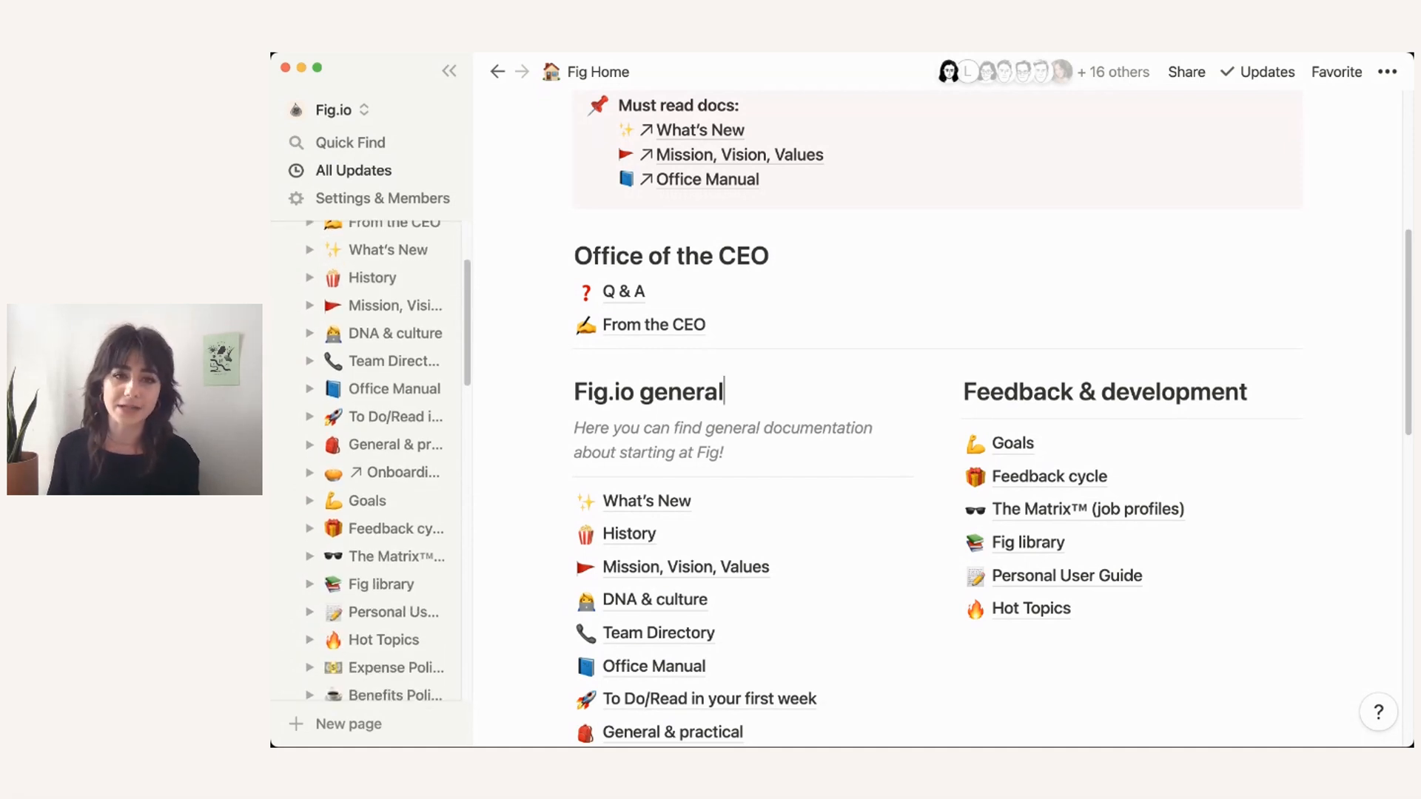
scroll(370, 374, "down", 5)
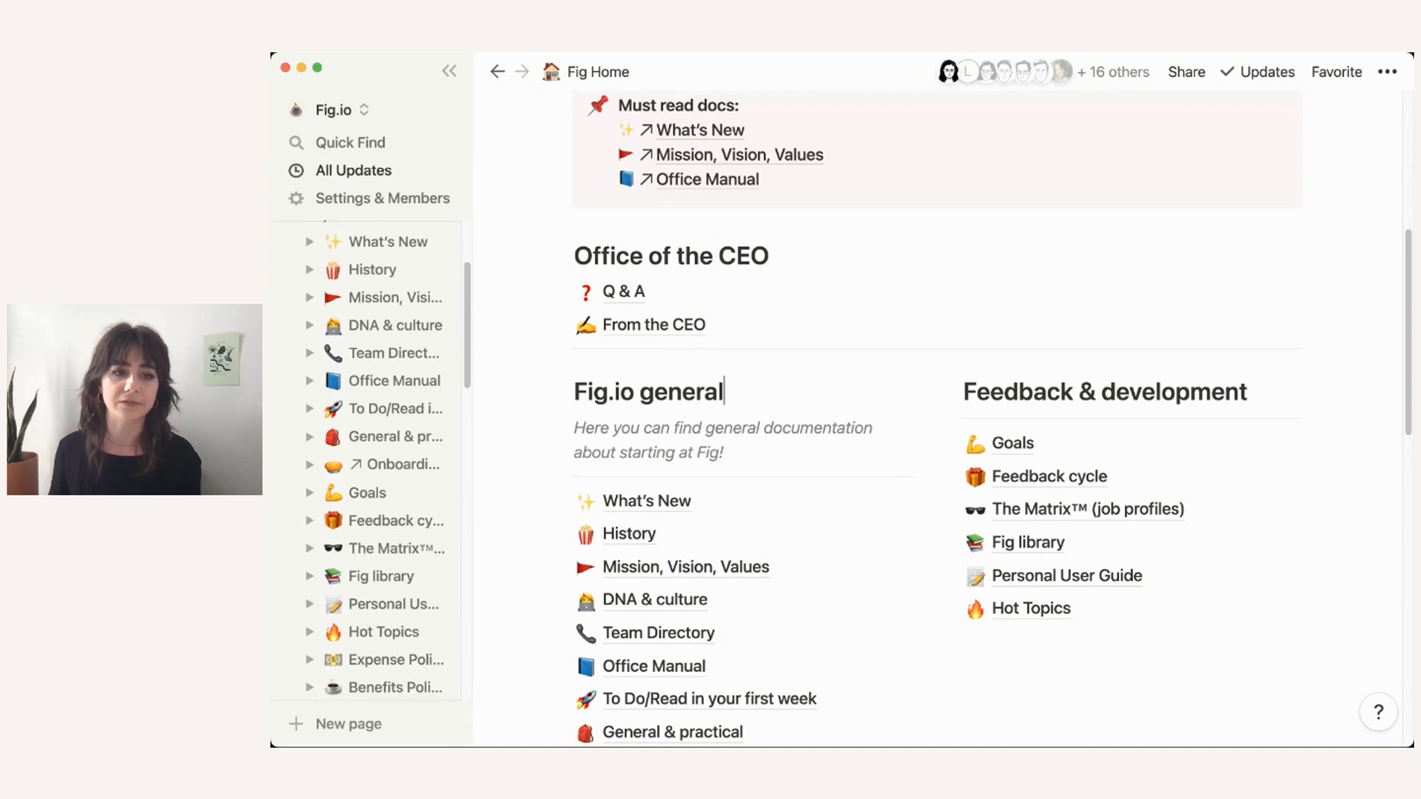
scroll(370, 374, "down", 3)
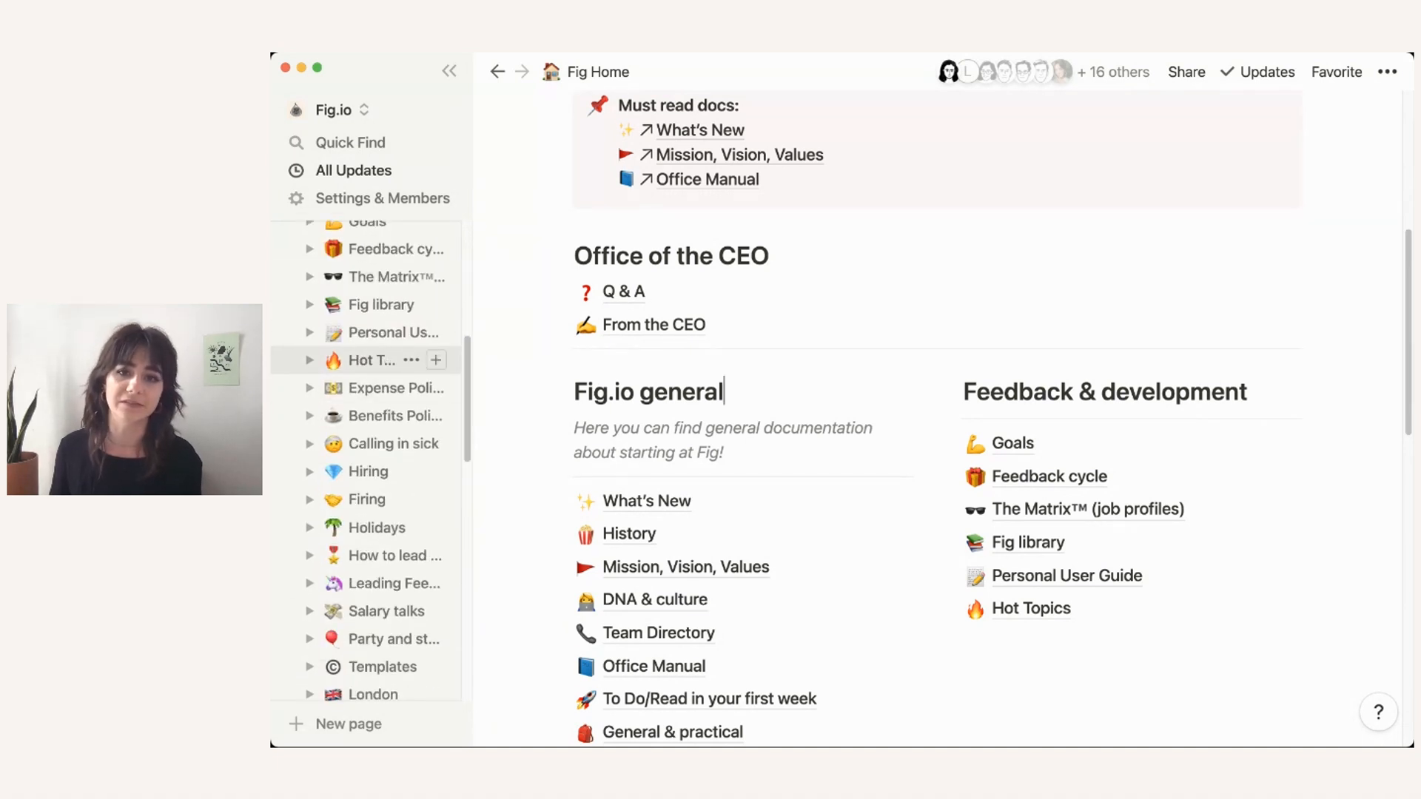
scroll(703, 415, "down", 8)
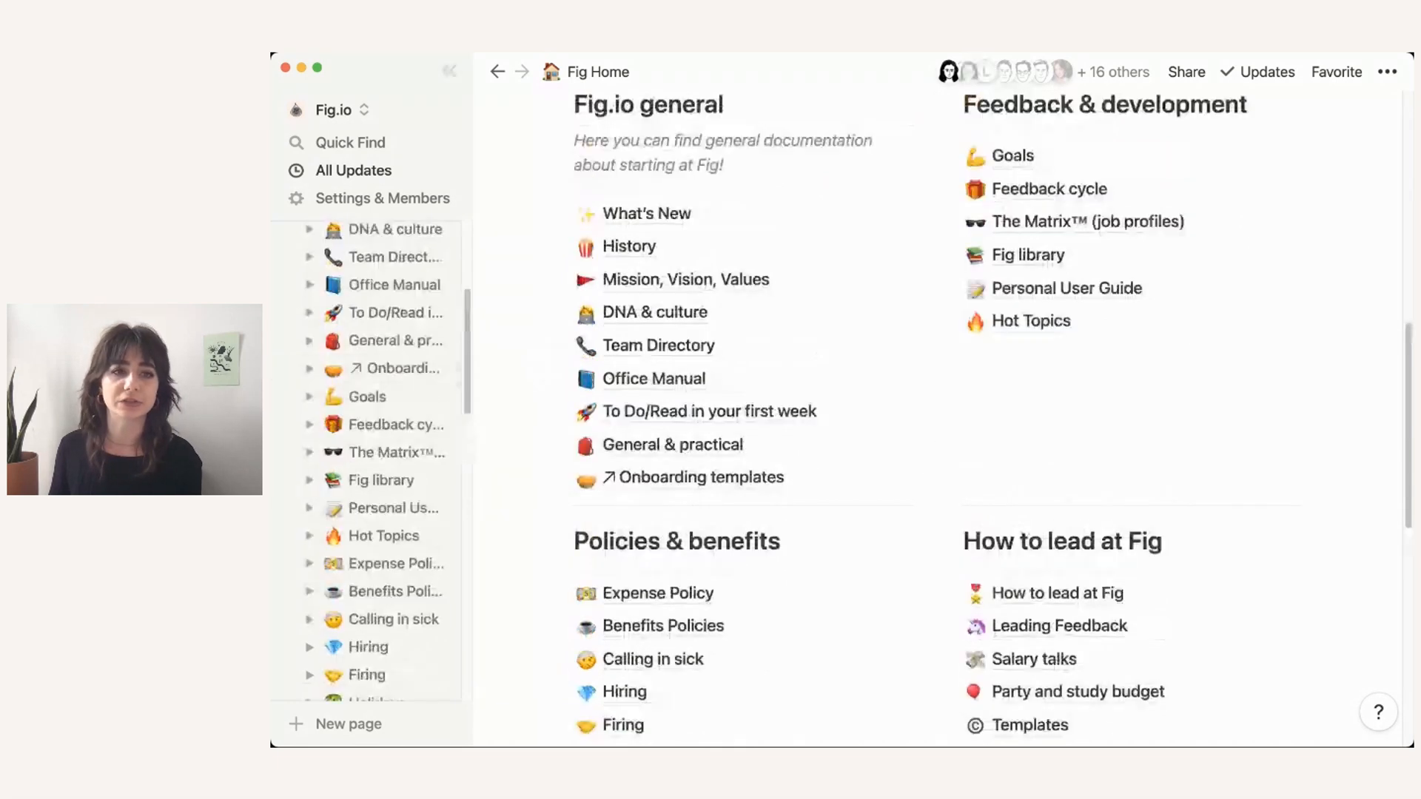
scroll(366, 458, "up", 5)
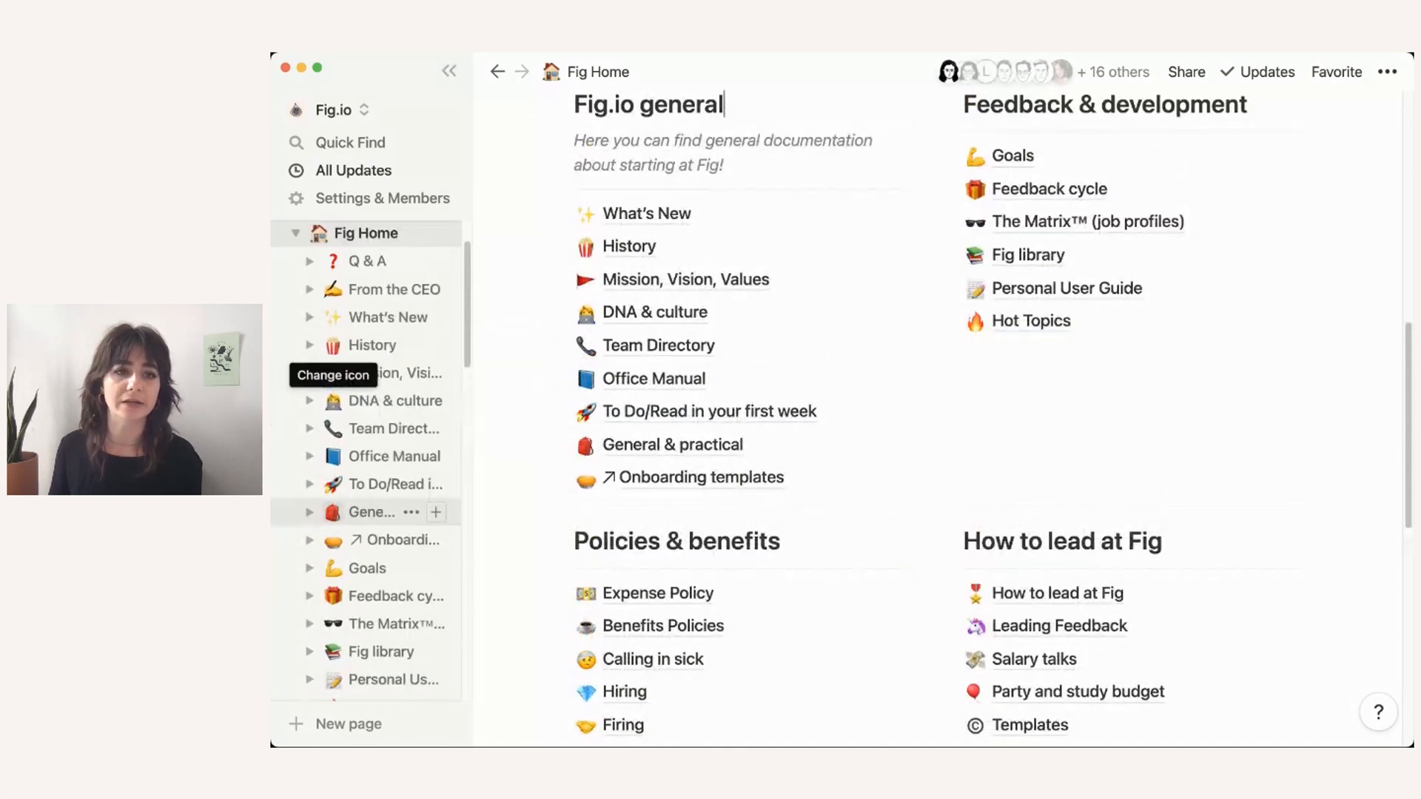
Step: Collapse Fig Home's subpages again and scroll back to the column descriptions
left_click(295, 267)
scroll(366, 348, "up", 1)
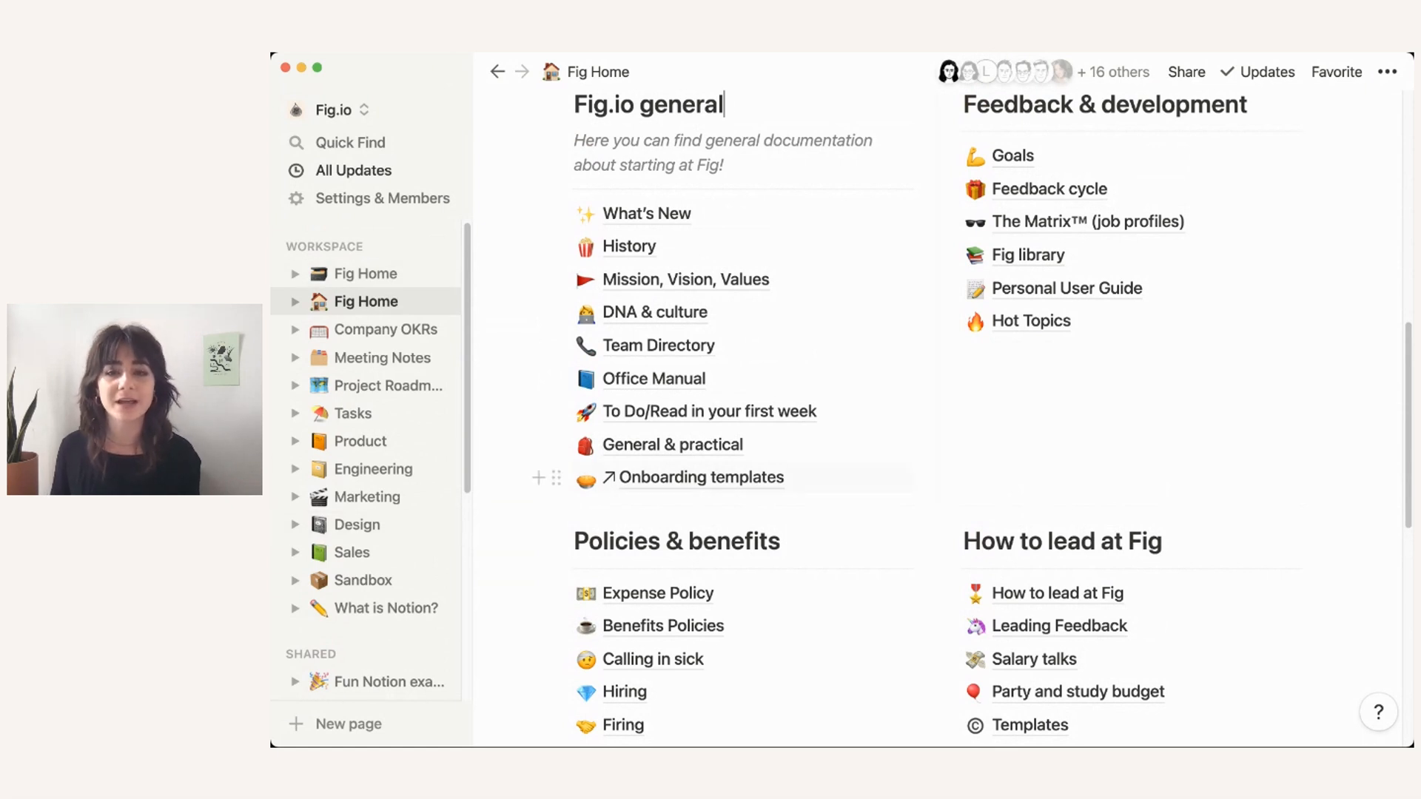
scroll(910, 422, "up", 3)
scroll(1051, 344, "up", 2)
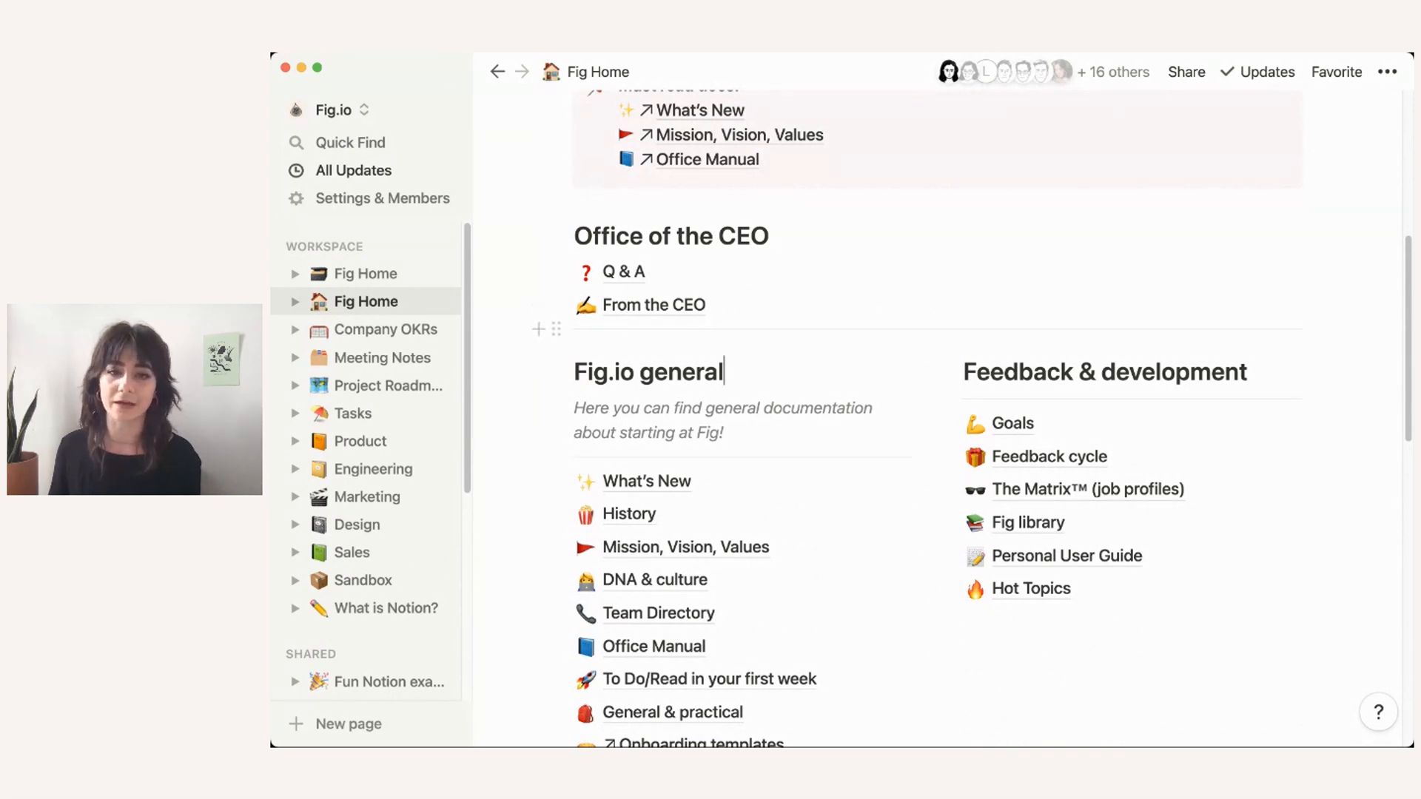
scroll(973, 418, "up", 1)
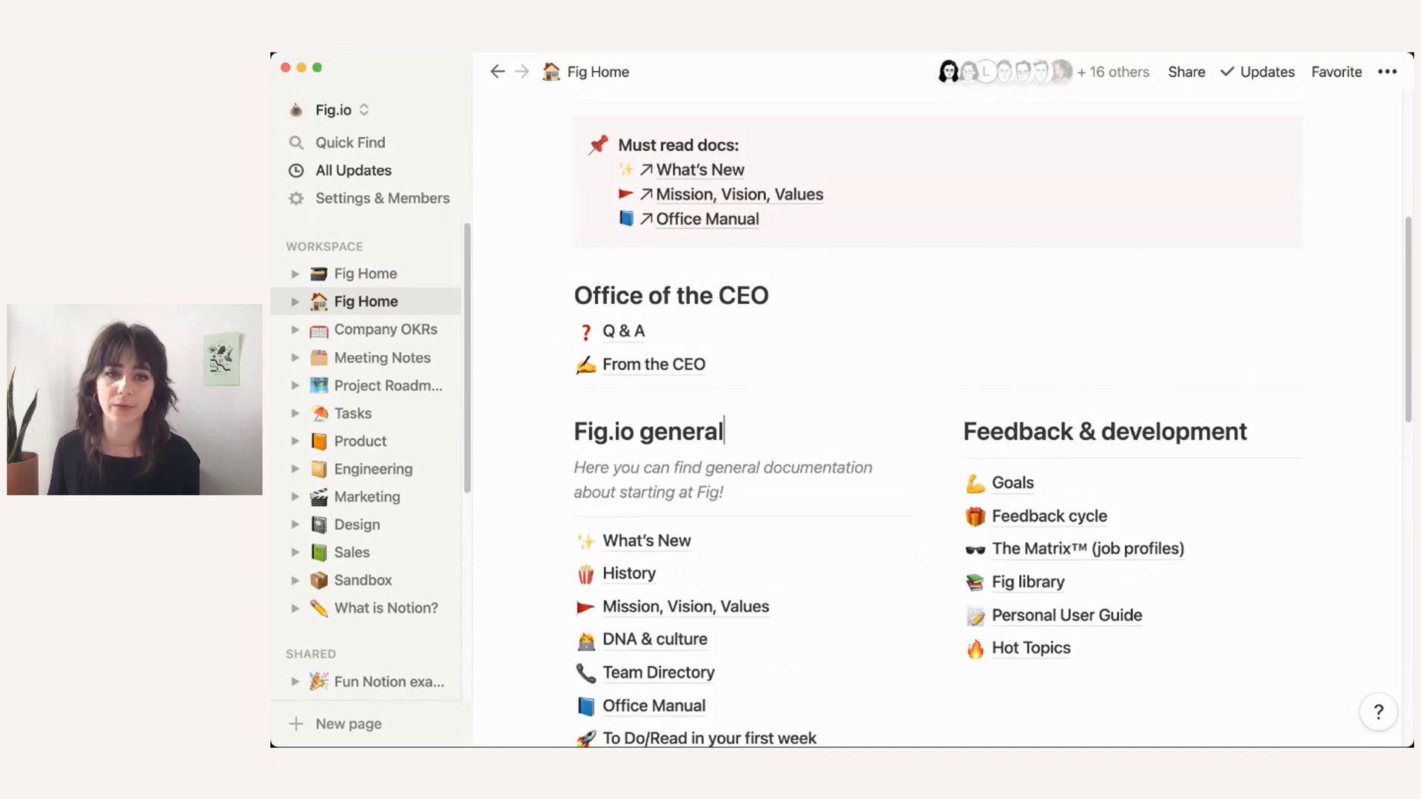
scroll(937, 422, "up", 4)
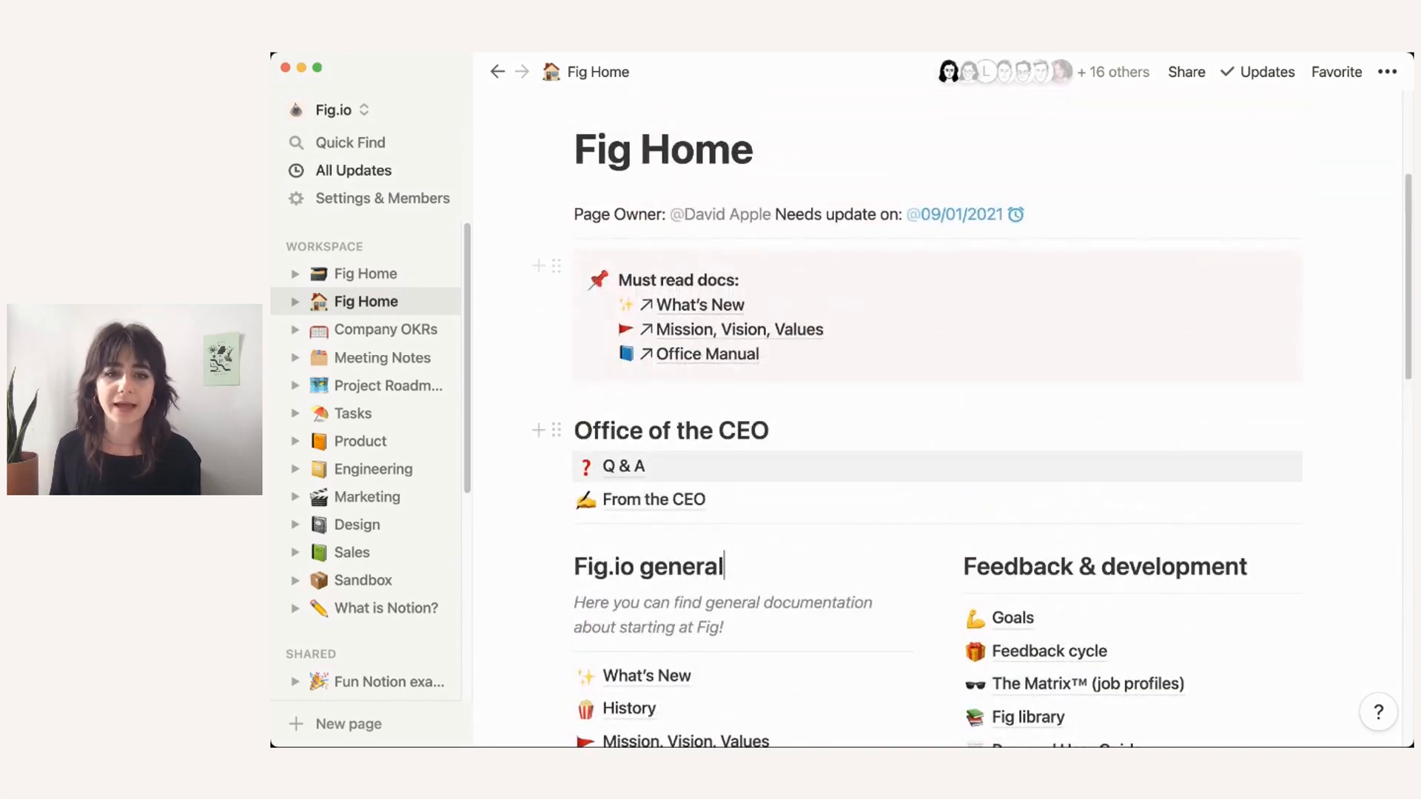
scroll(938, 421, "down", 3)
scroll(938, 422, "down", 1)
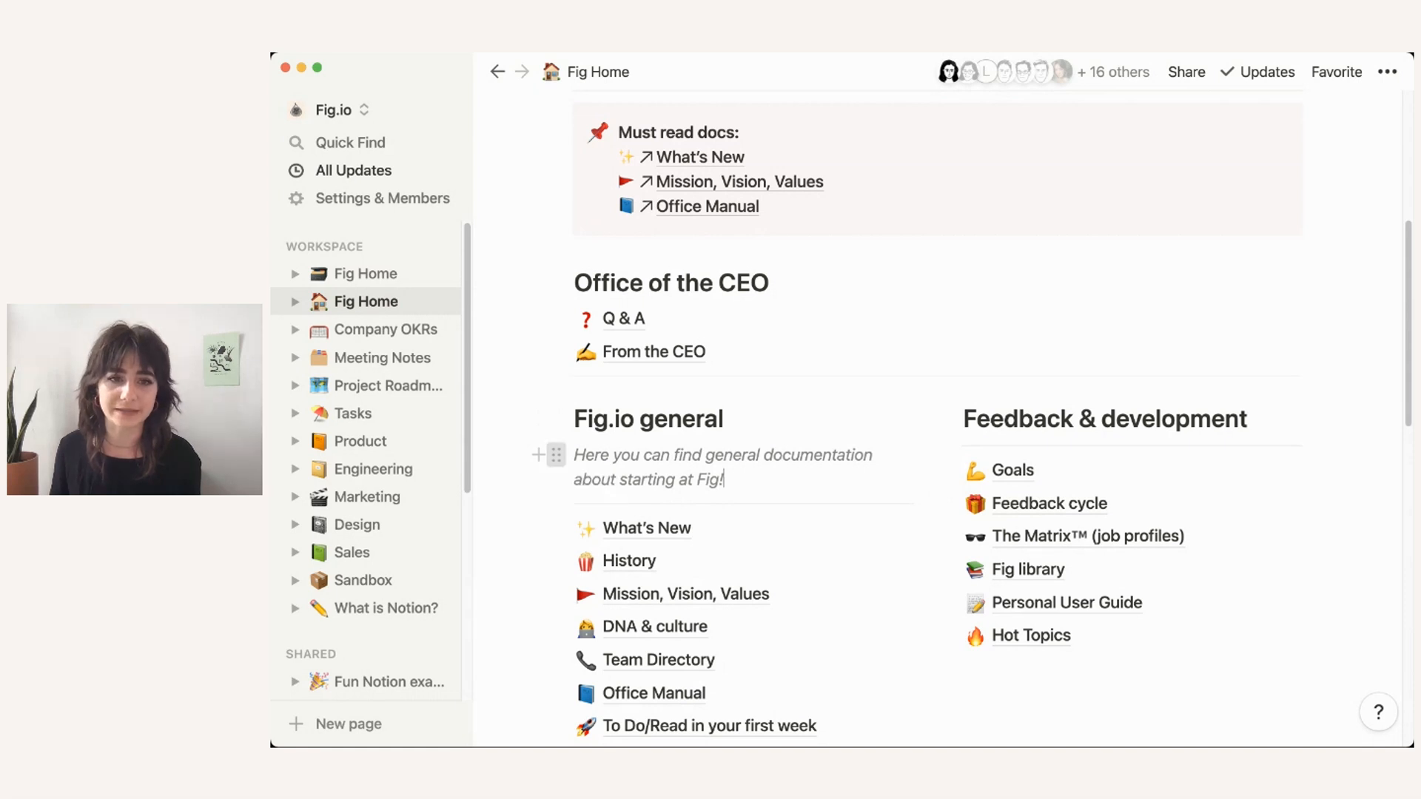
Step: Duplicate the Fig.io general description and move the copy under Feedback & development
left_click(556, 454)
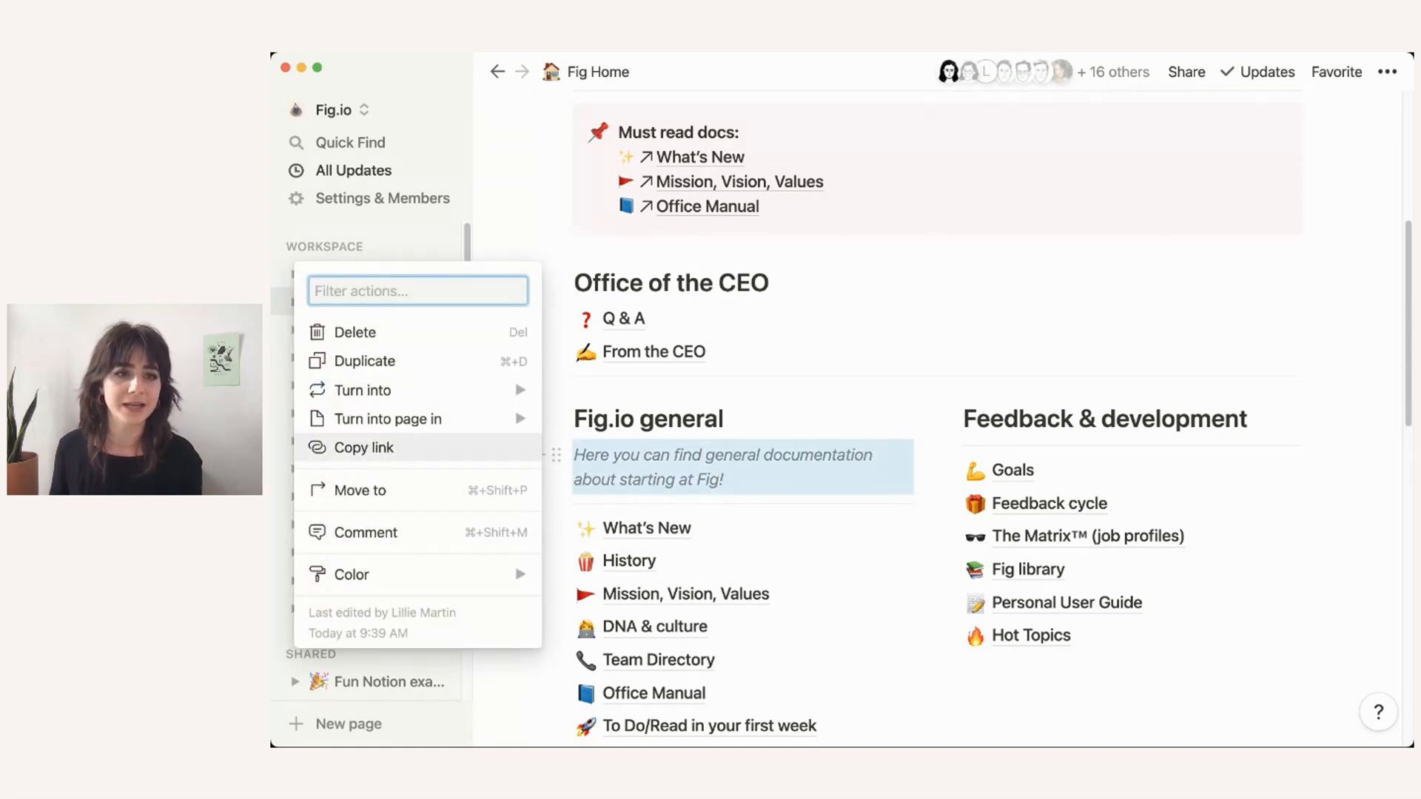
left_click(363, 362)
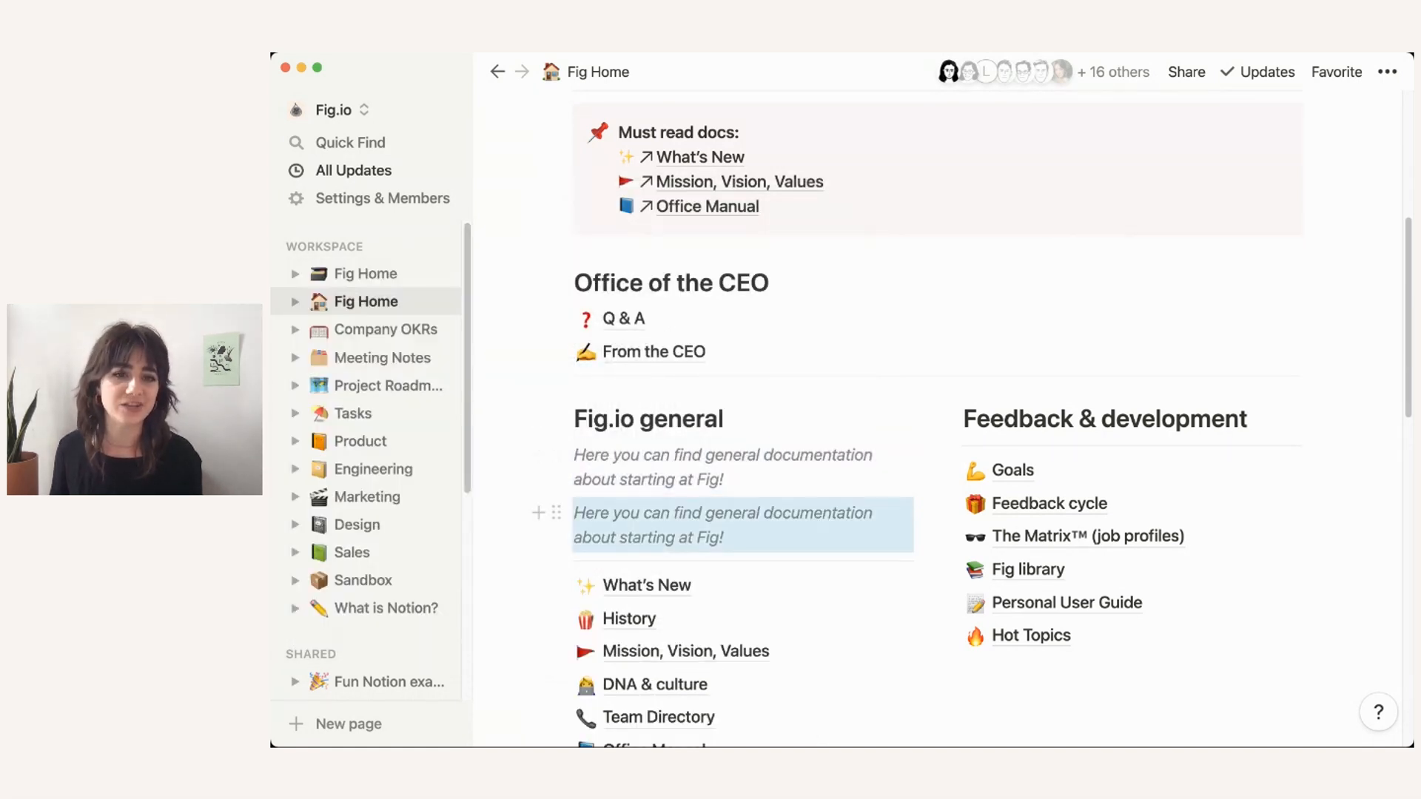
left_click_drag(556, 513, 984, 448)
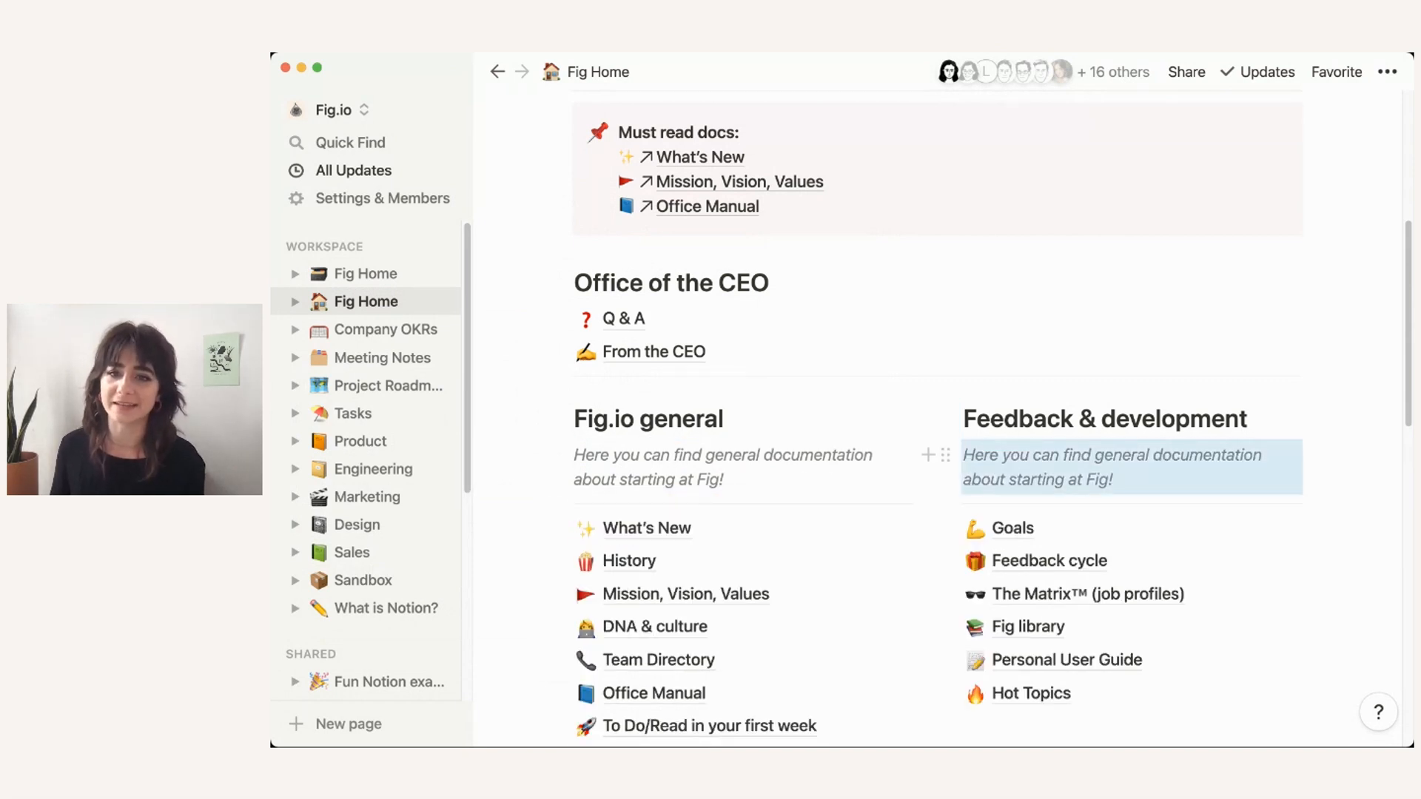
Step: Edit the copy to read 'Here you can find feedback documentation.'
double_click(1122, 456)
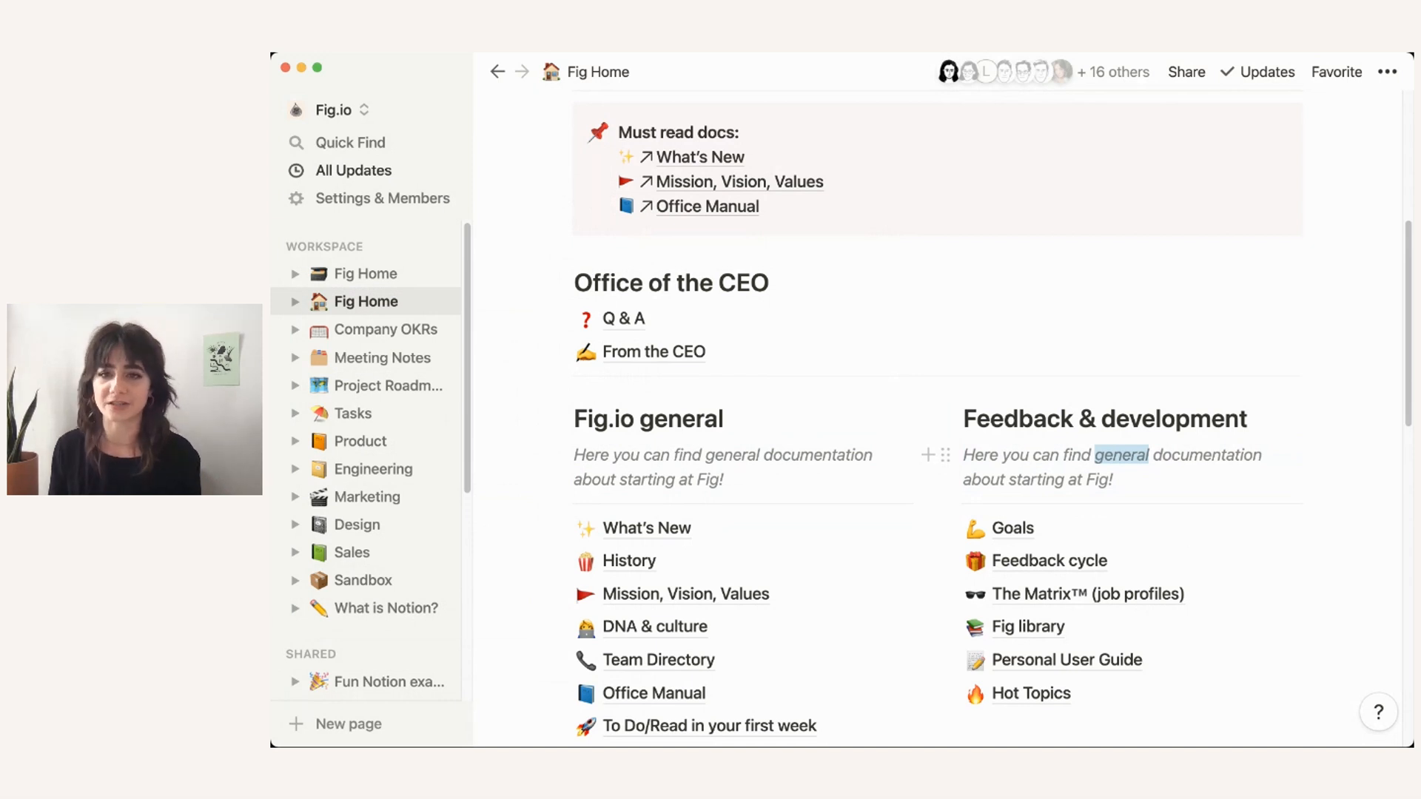
type("feedback")
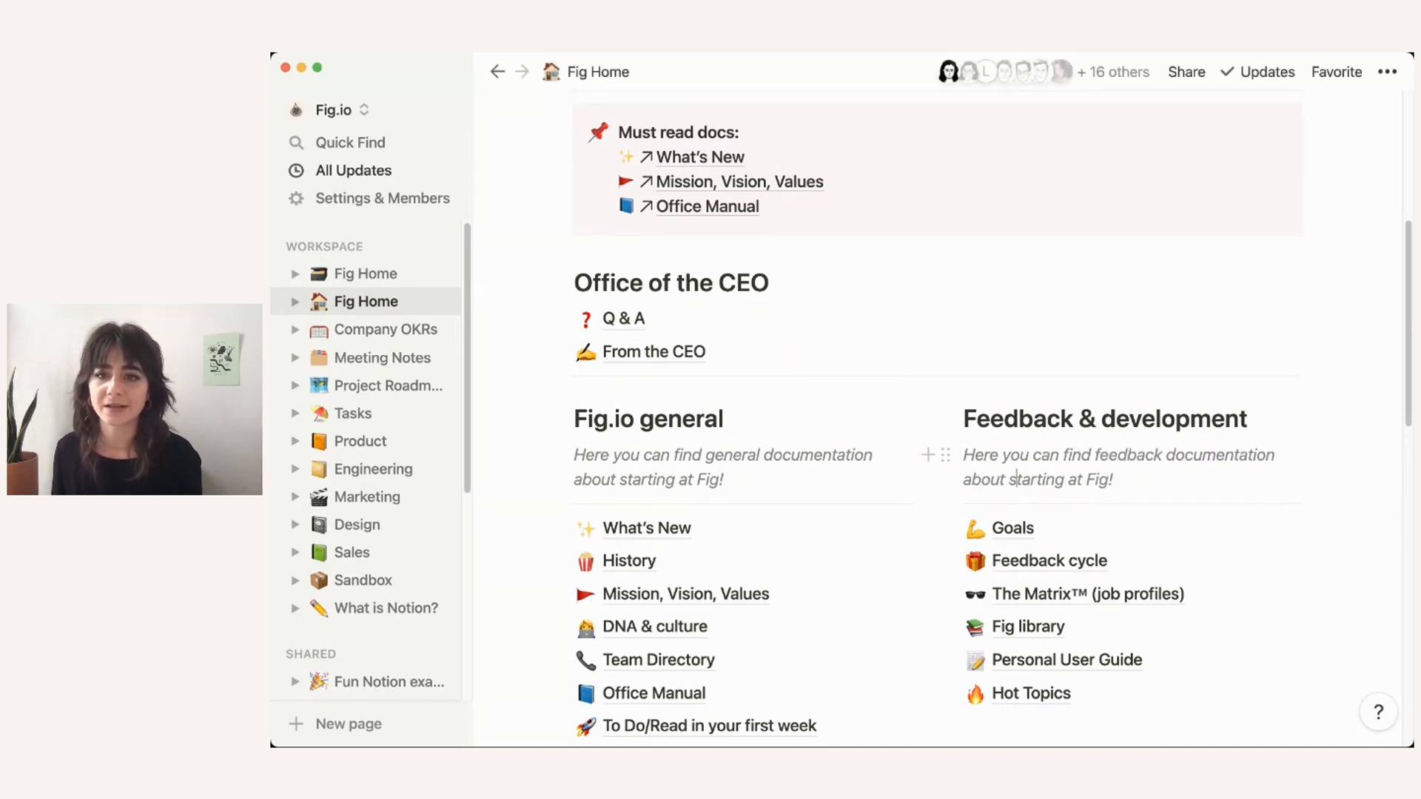
left_click_drag(1010, 479, 1116, 480)
key("BackSpace")
key("BackSpace")
key("BackSpace")
key("BackSpace")
key("BackSpace")
key("BackSpace")
key("BackSpace")
type(".")
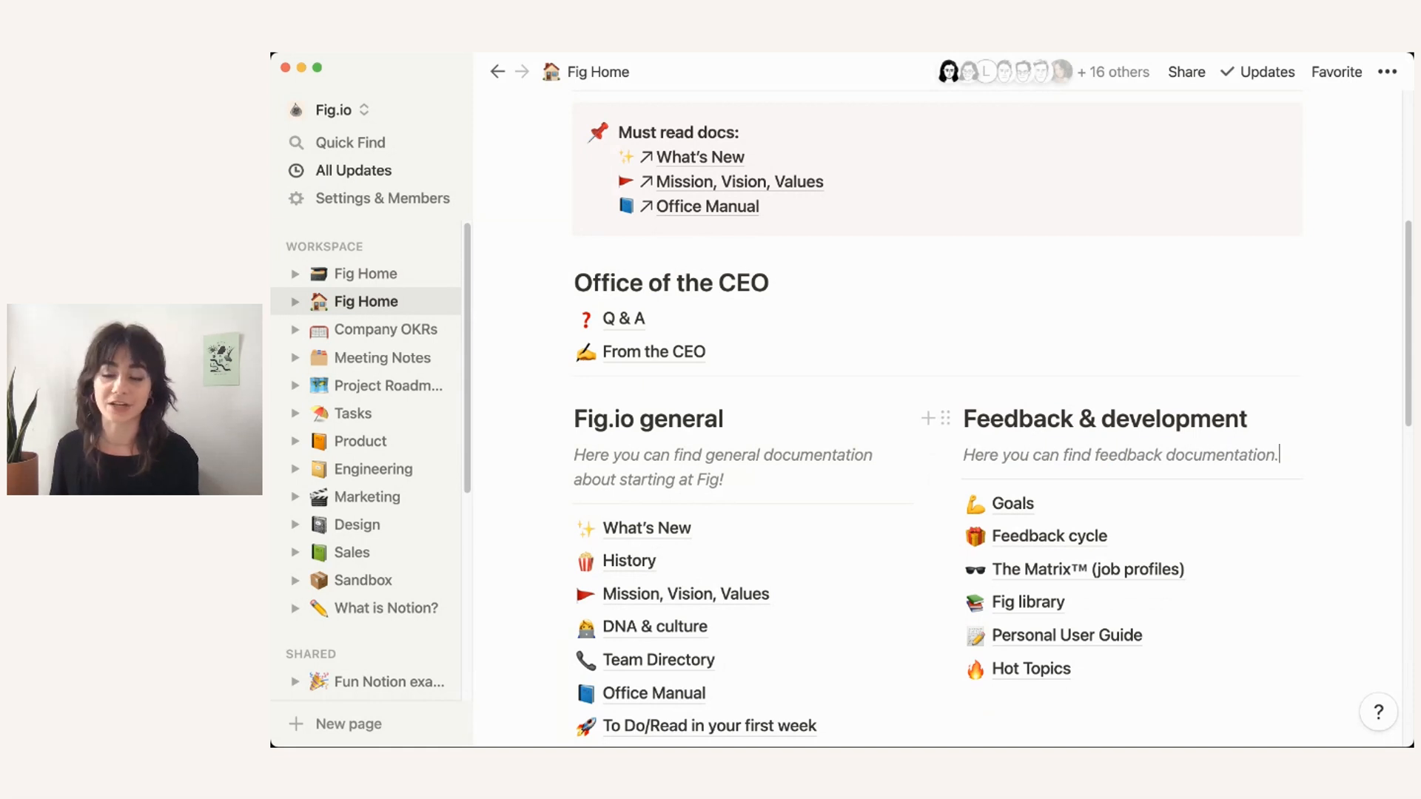
scroll(925, 426, "down", 5)
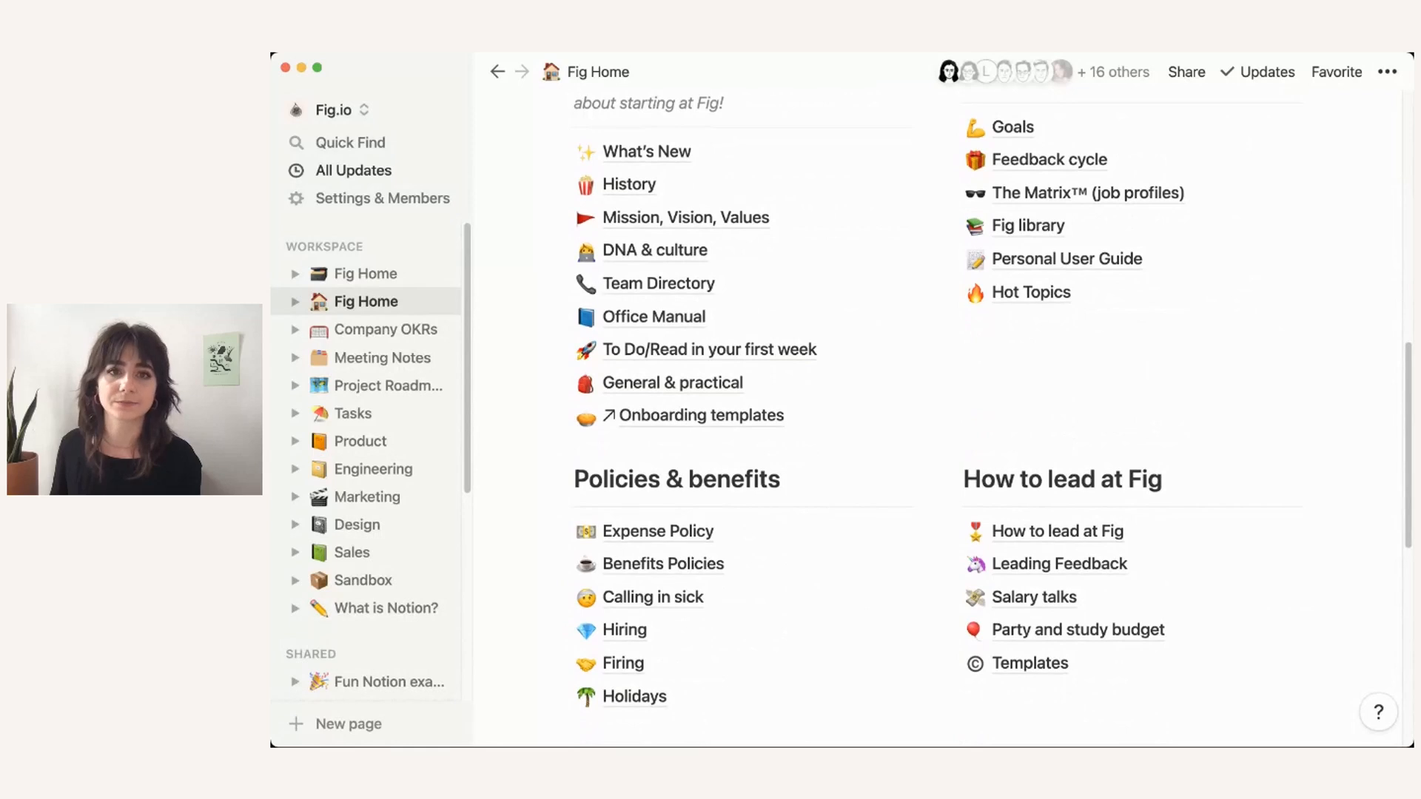
scroll(925, 425, "up", 10)
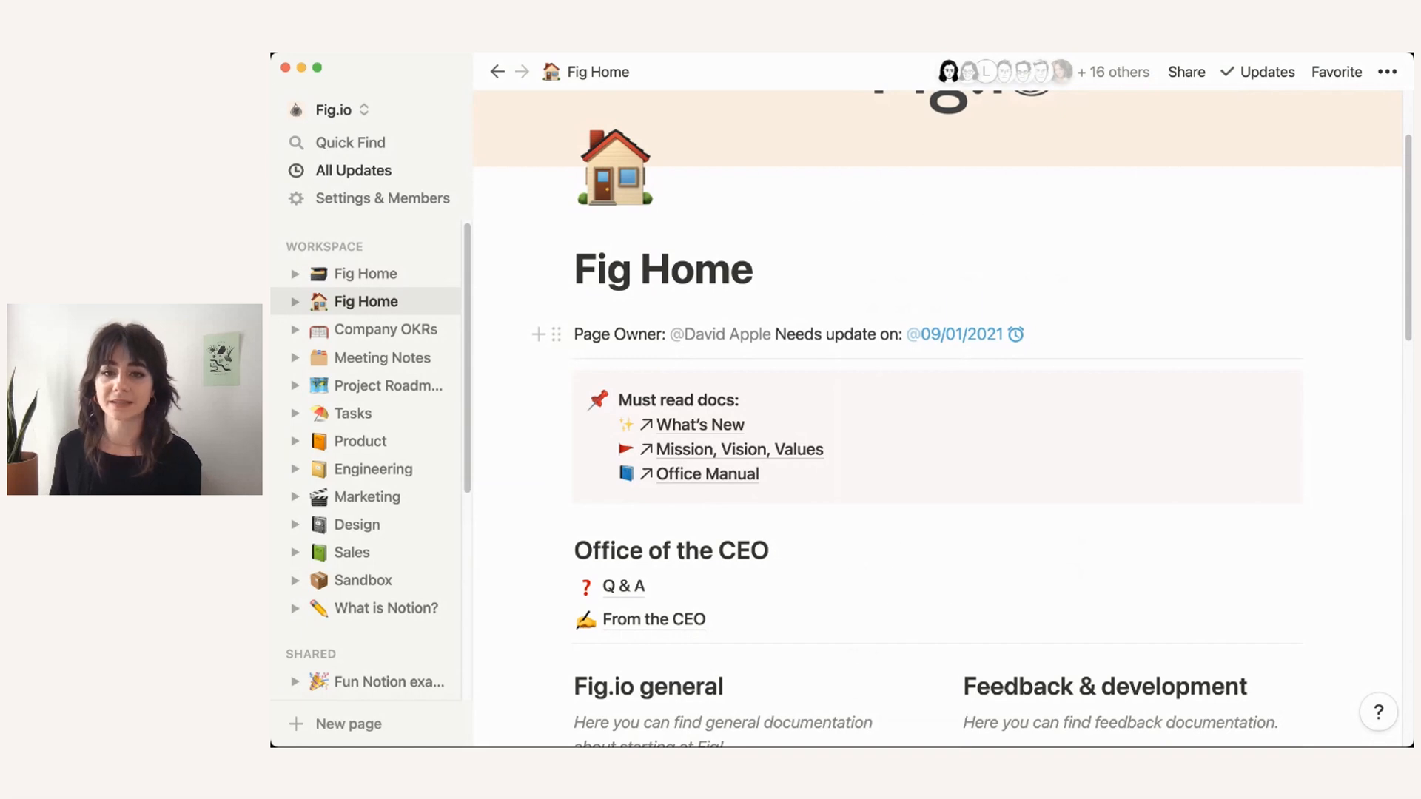
Step: Review the reminder options on the 09/01/2021 date, then go to the What's New page
left_click(965, 335)
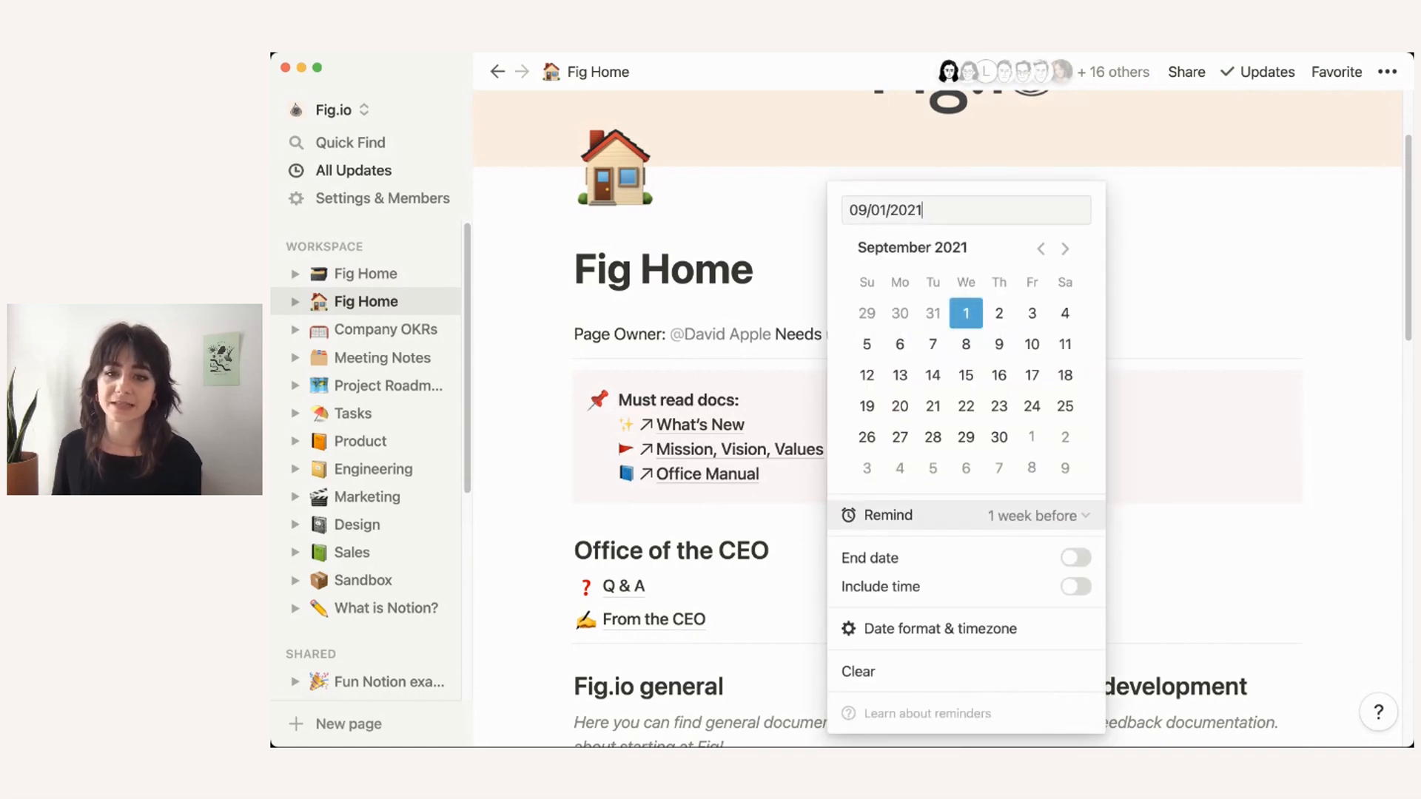
left_click(1036, 515)
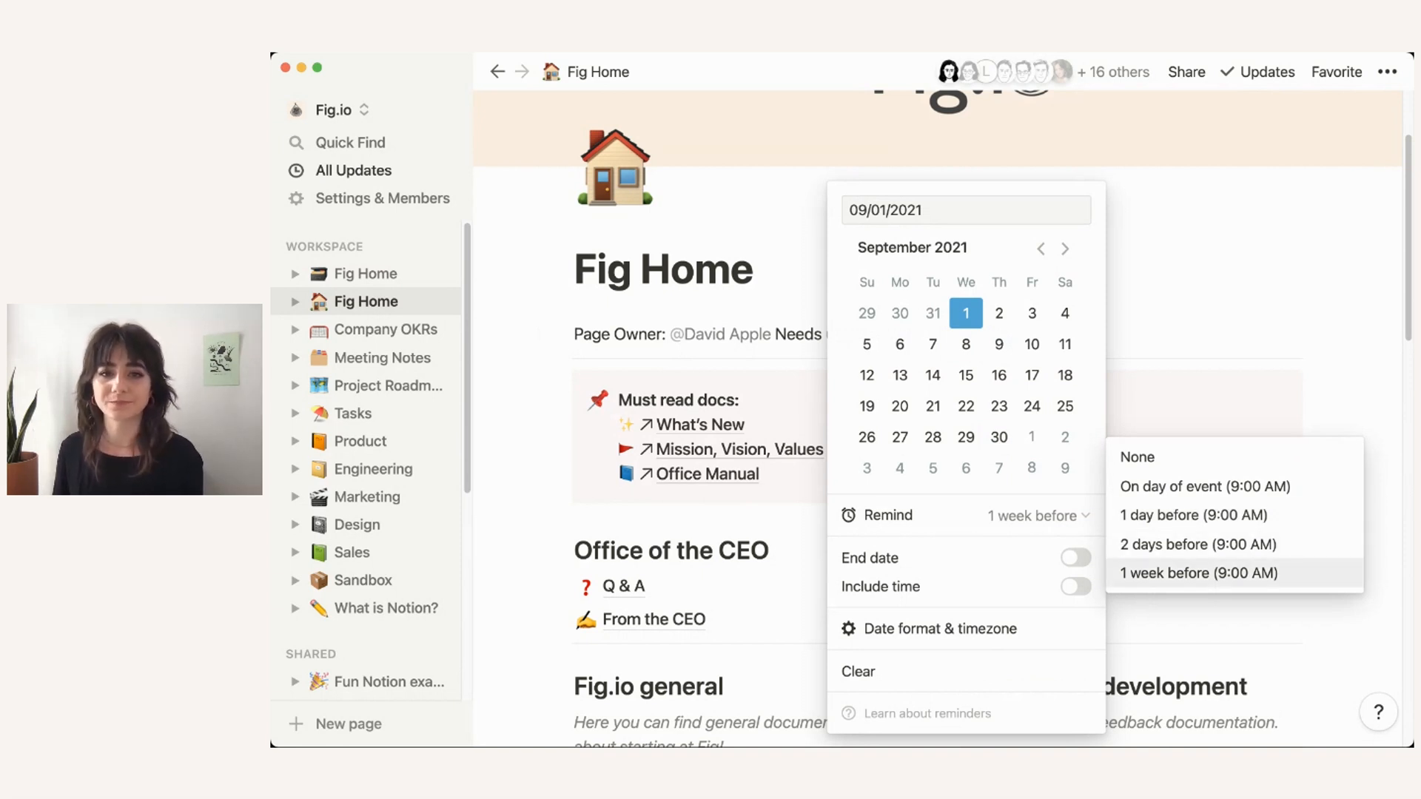
left_click(1187, 393)
left_click(1187, 392)
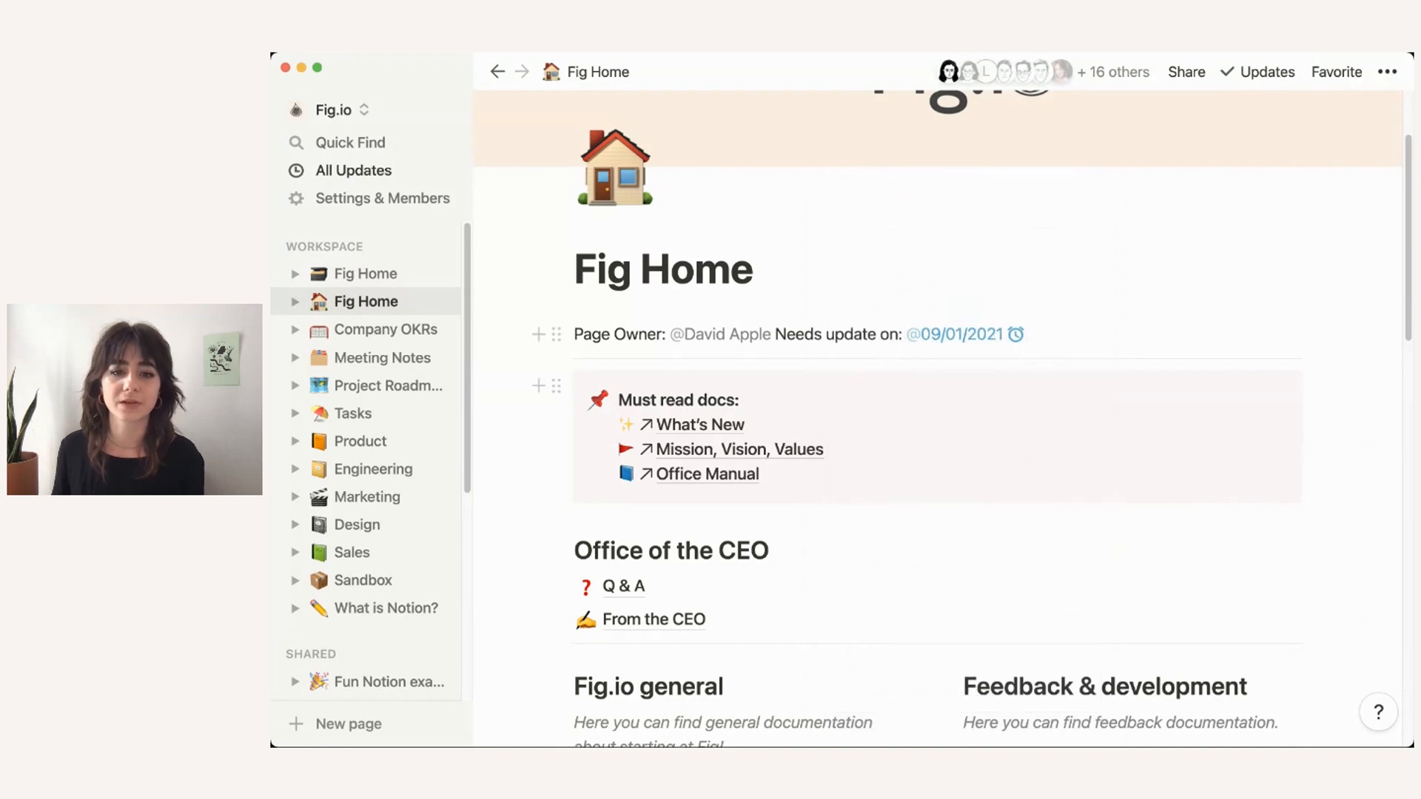
scroll(636, 476, "down", 2)
left_click(651, 651)
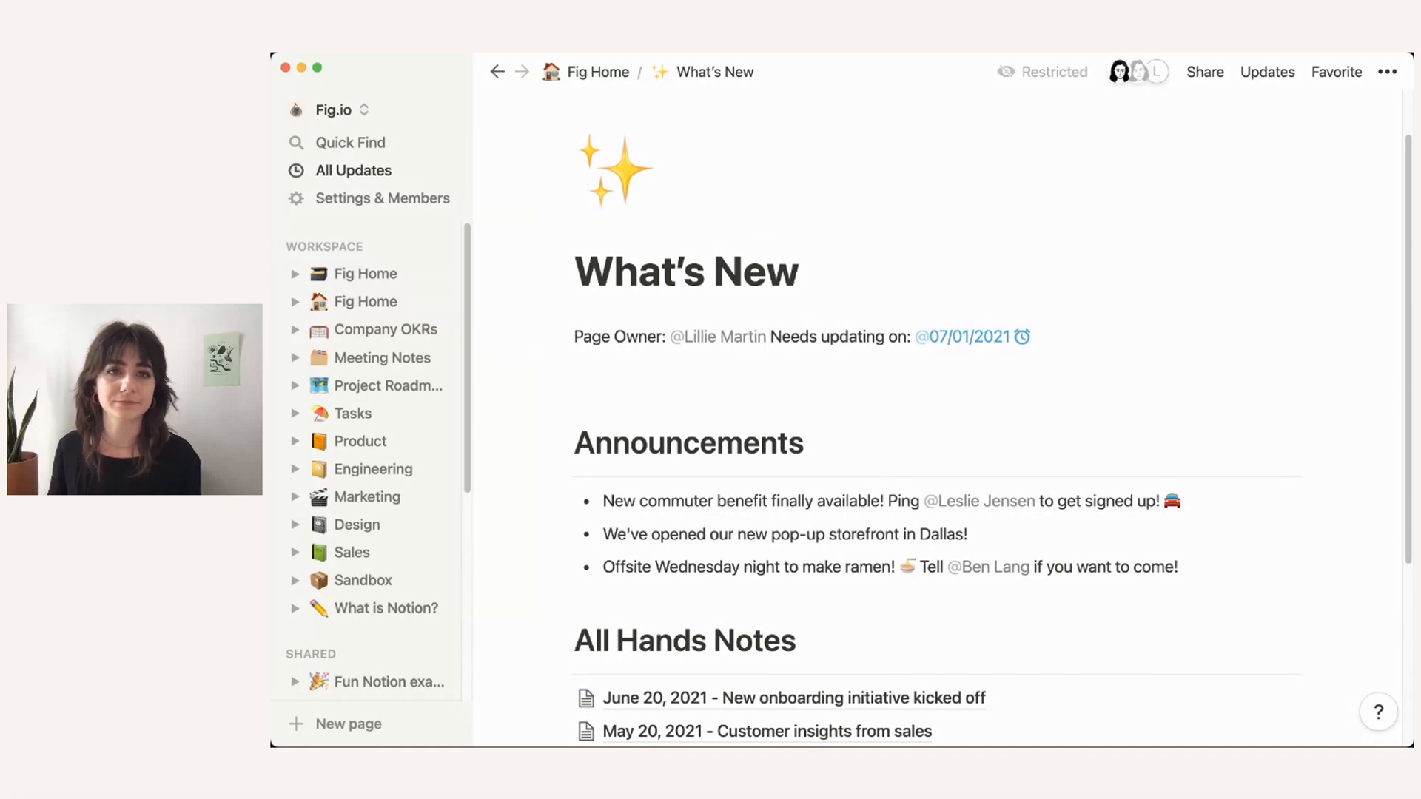
Step: Return to Fig Home through the breadcrumb and view its Must read docs callout
left_click(596, 72)
scroll(938, 418, "down", 5)
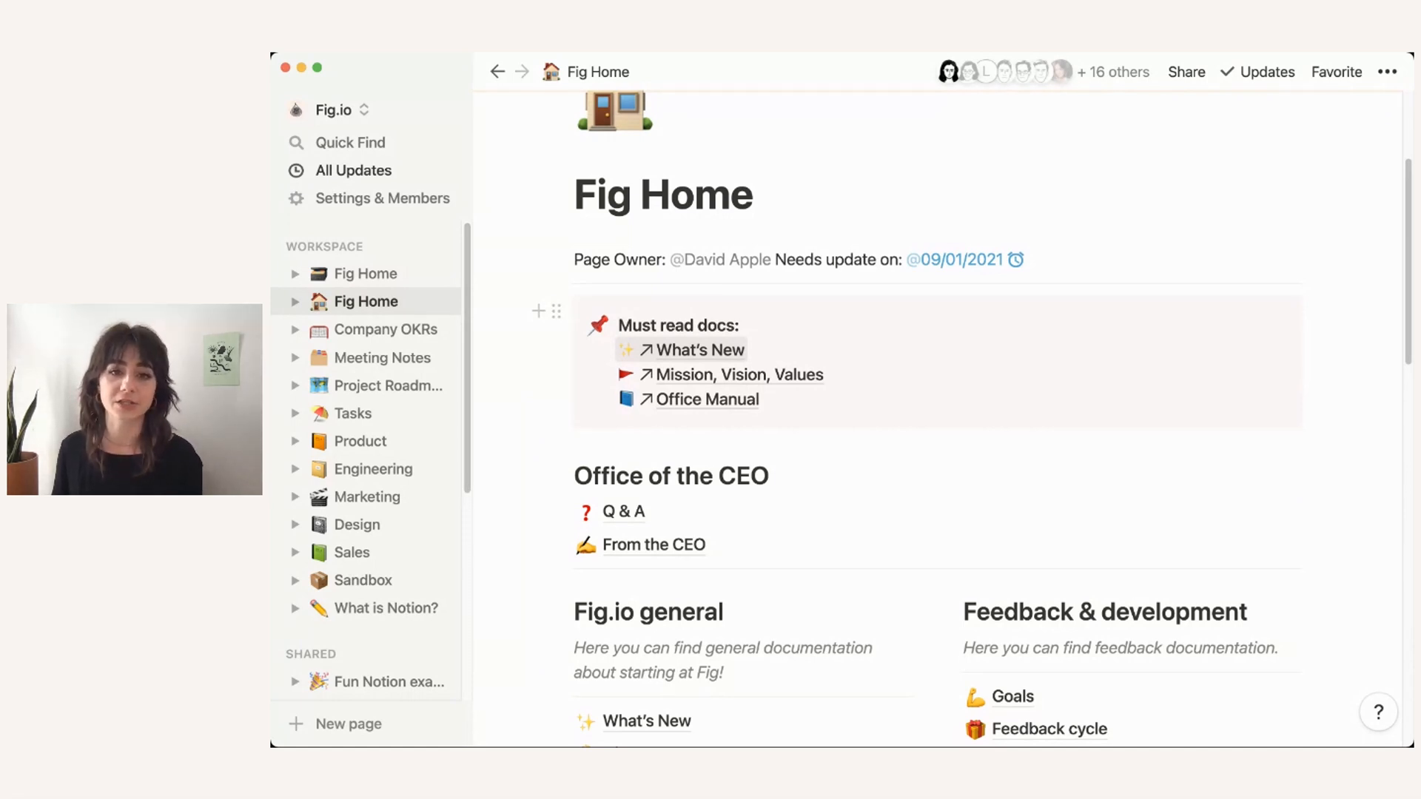
scroll(937, 415, "down", 1)
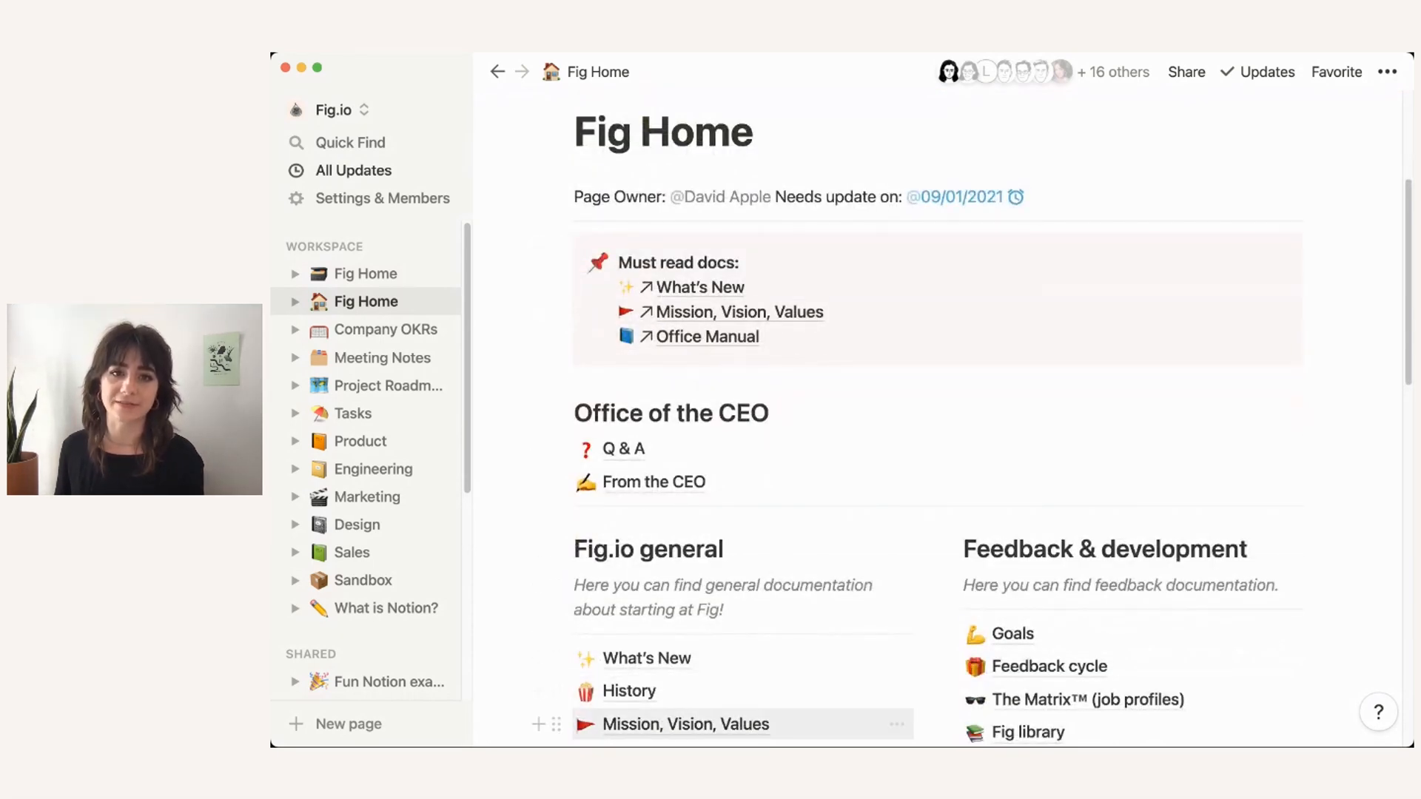
scroll(937, 414, "down", 3)
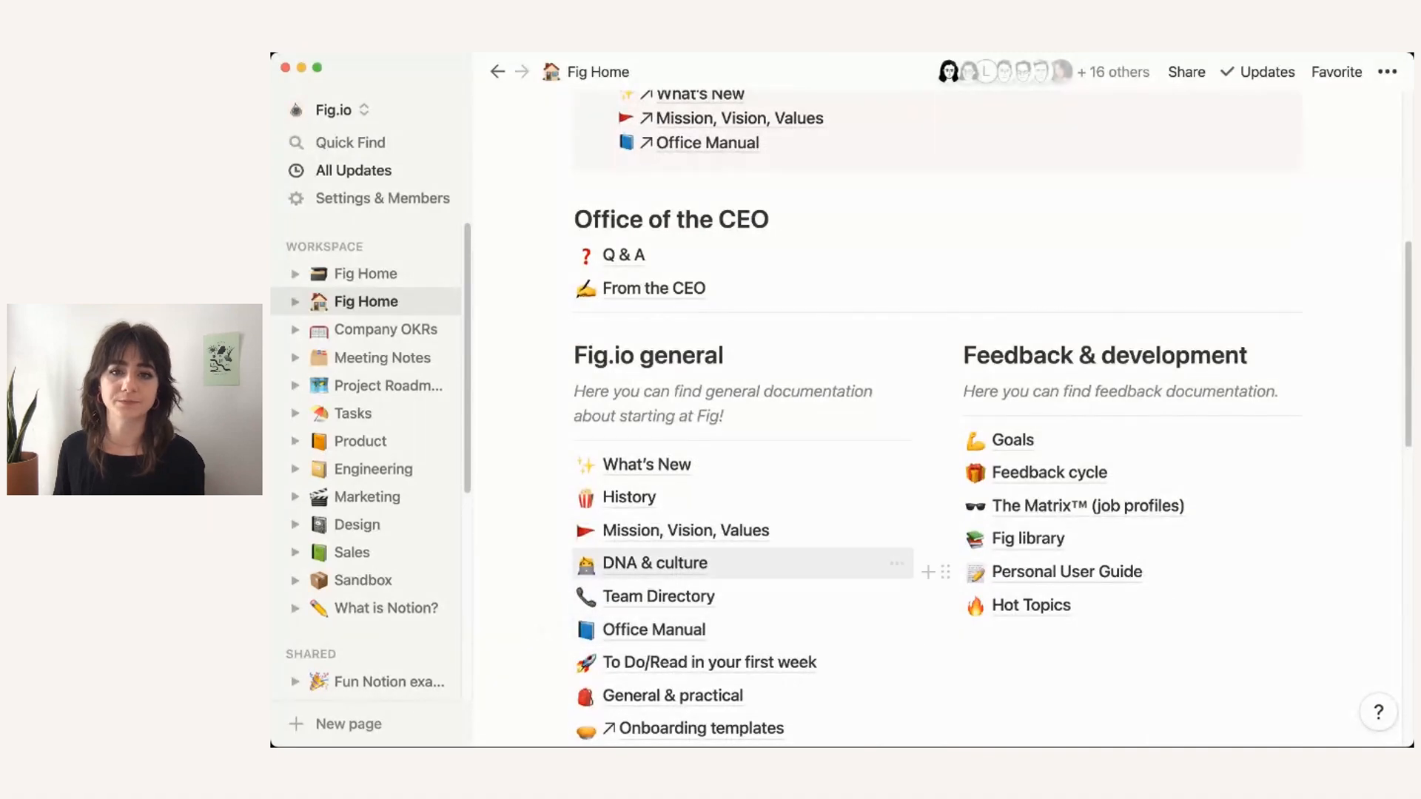
scroll(937, 414, "up", 4)
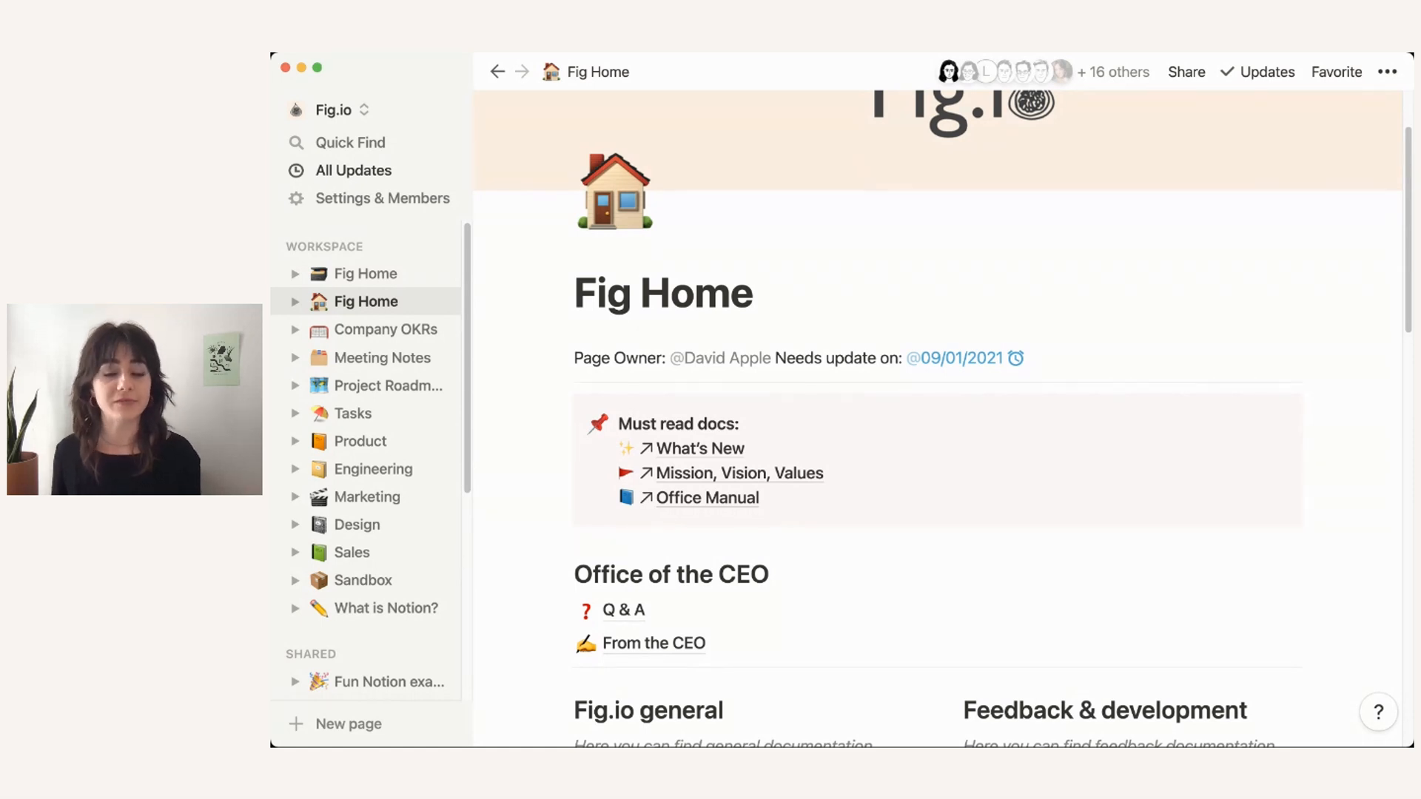
scroll(939, 418, "down", 3)
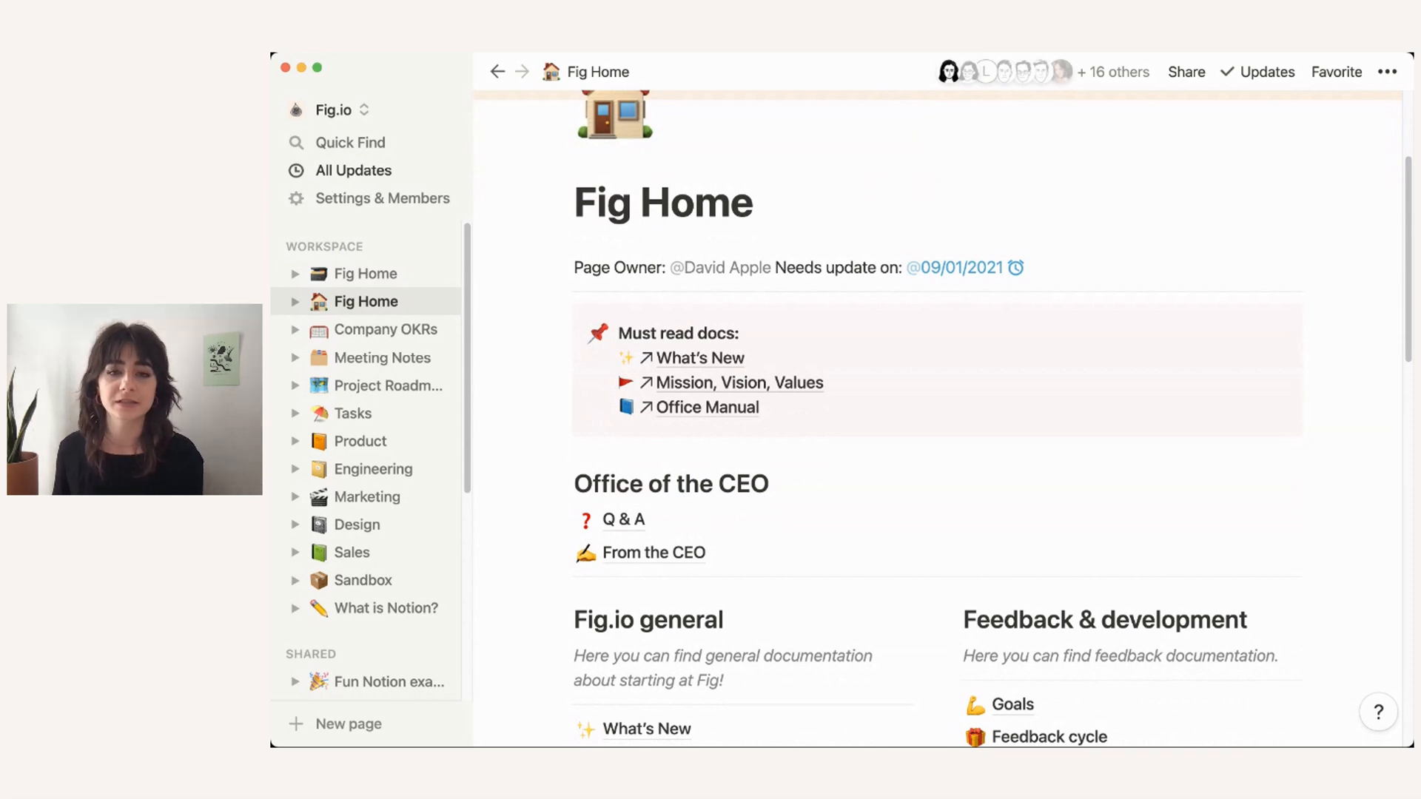
scroll(925, 418, "down", 4)
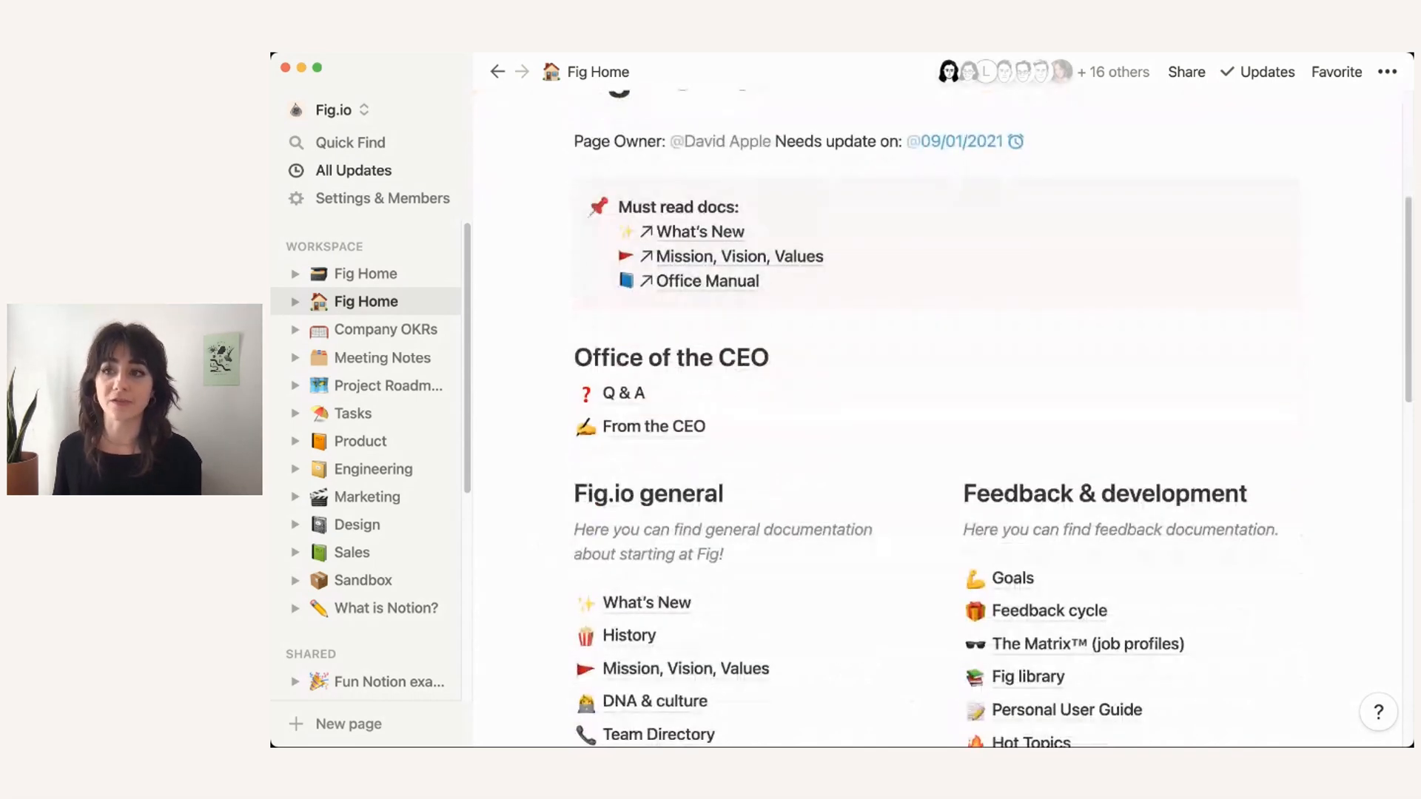
scroll(552, 492, "down", 5)
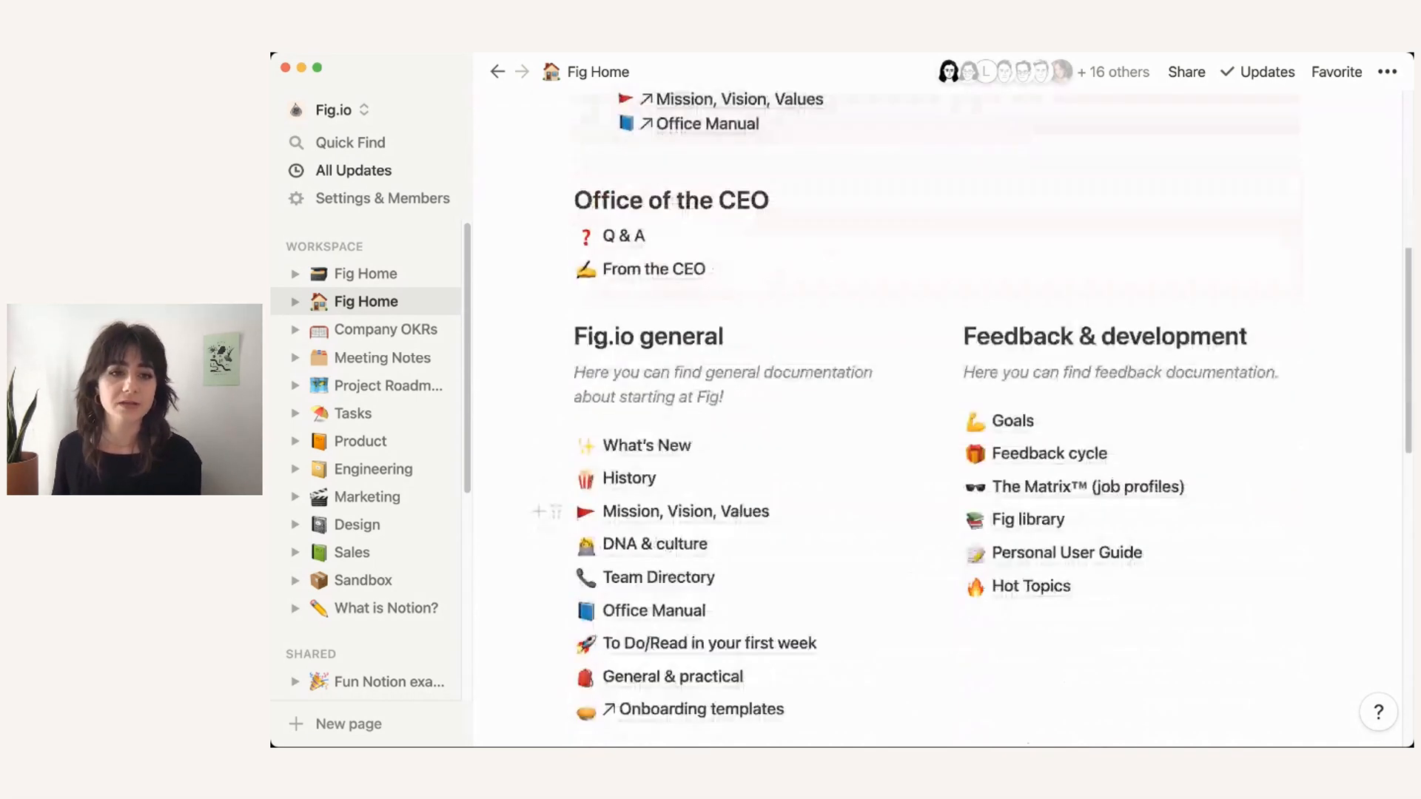
scroll(370, 538, "down", 4)
scroll(370, 538, "down", 4)
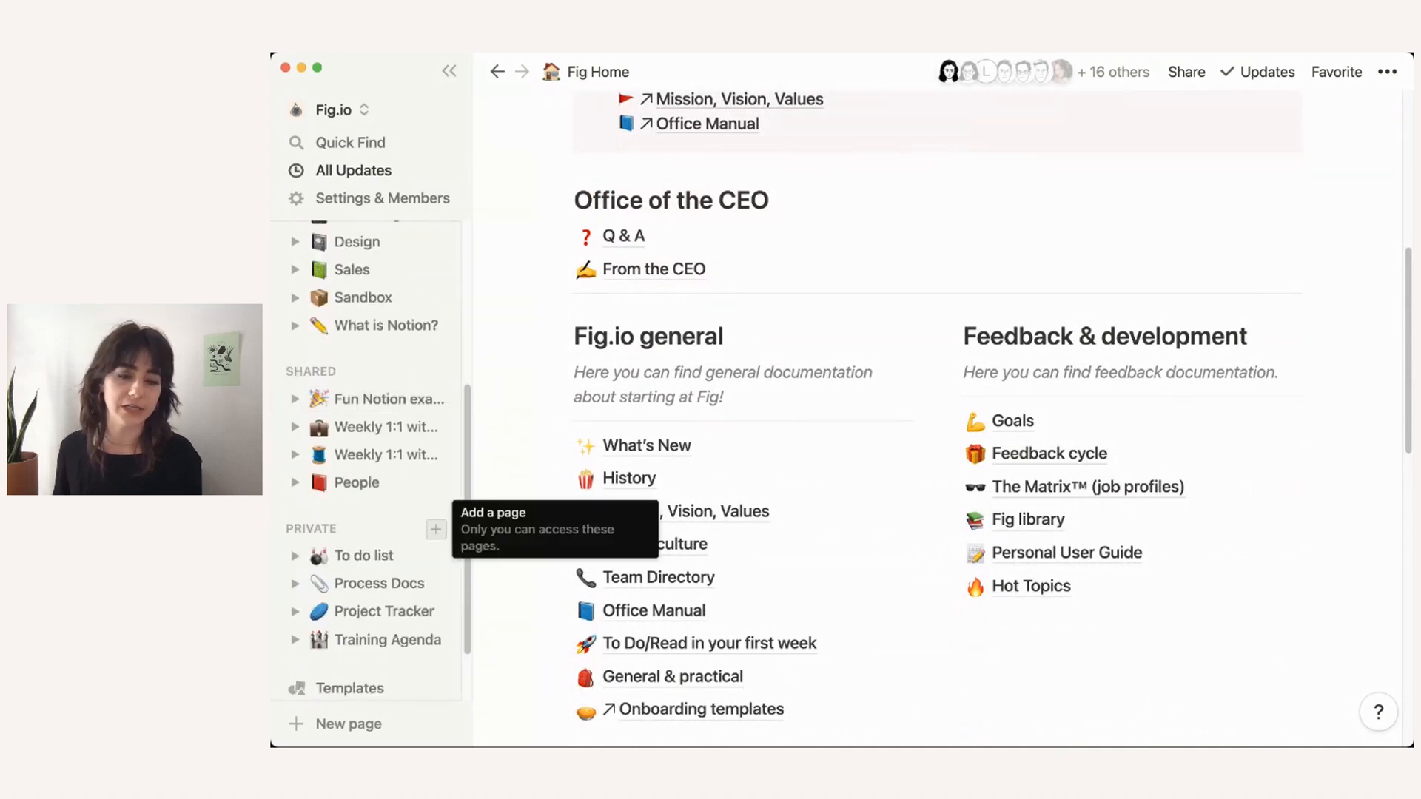
Step: Add a new private page titled 'Company Home'
left_click(436, 529)
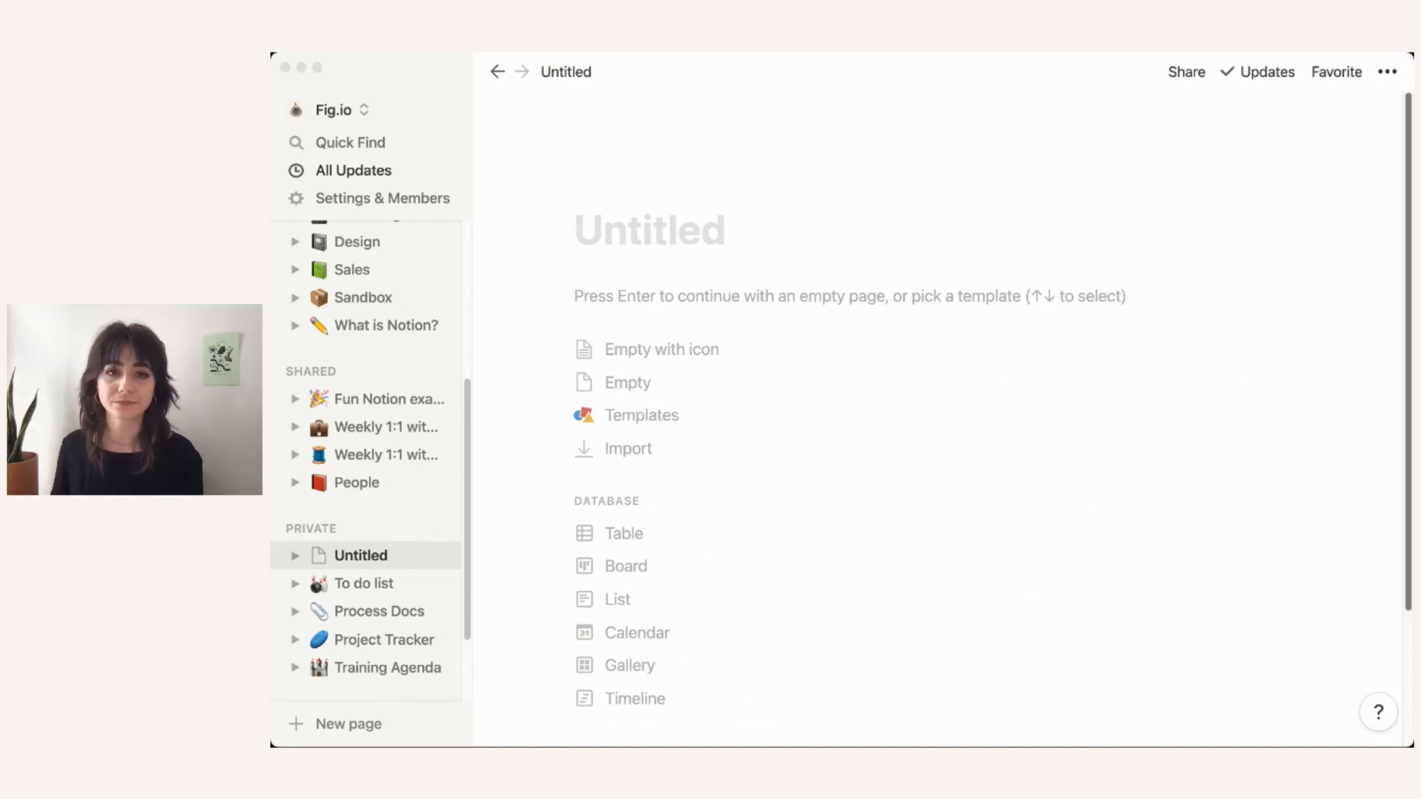
left_click(592, 231)
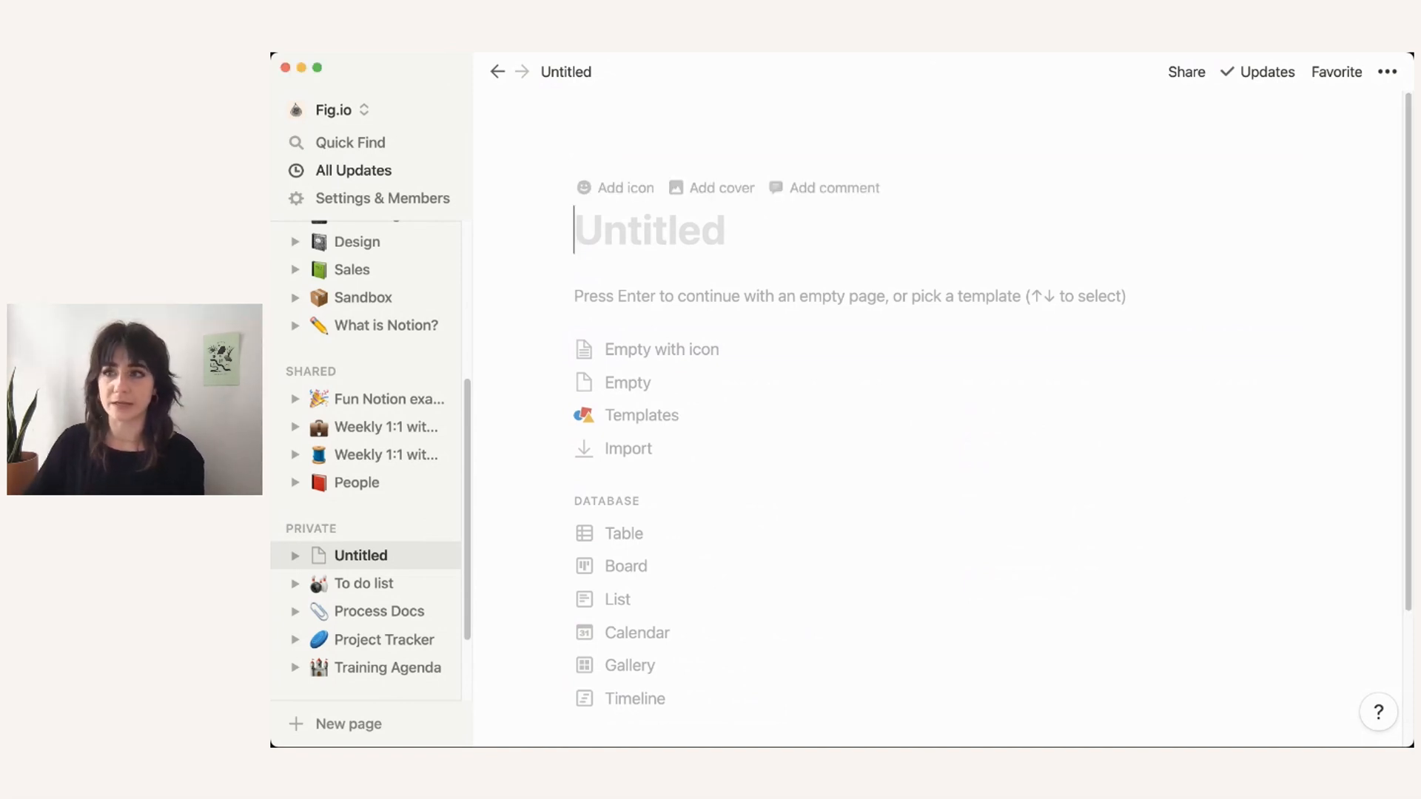
type("+")
key("BackSpace")
type("Copm")
type("an")
key("BackSpace")
key("BackSpace")
key("BackSpace")
key("BackSpace")
type("map")
key("BackSpace")
key("BackSpace")
type("pany Home")
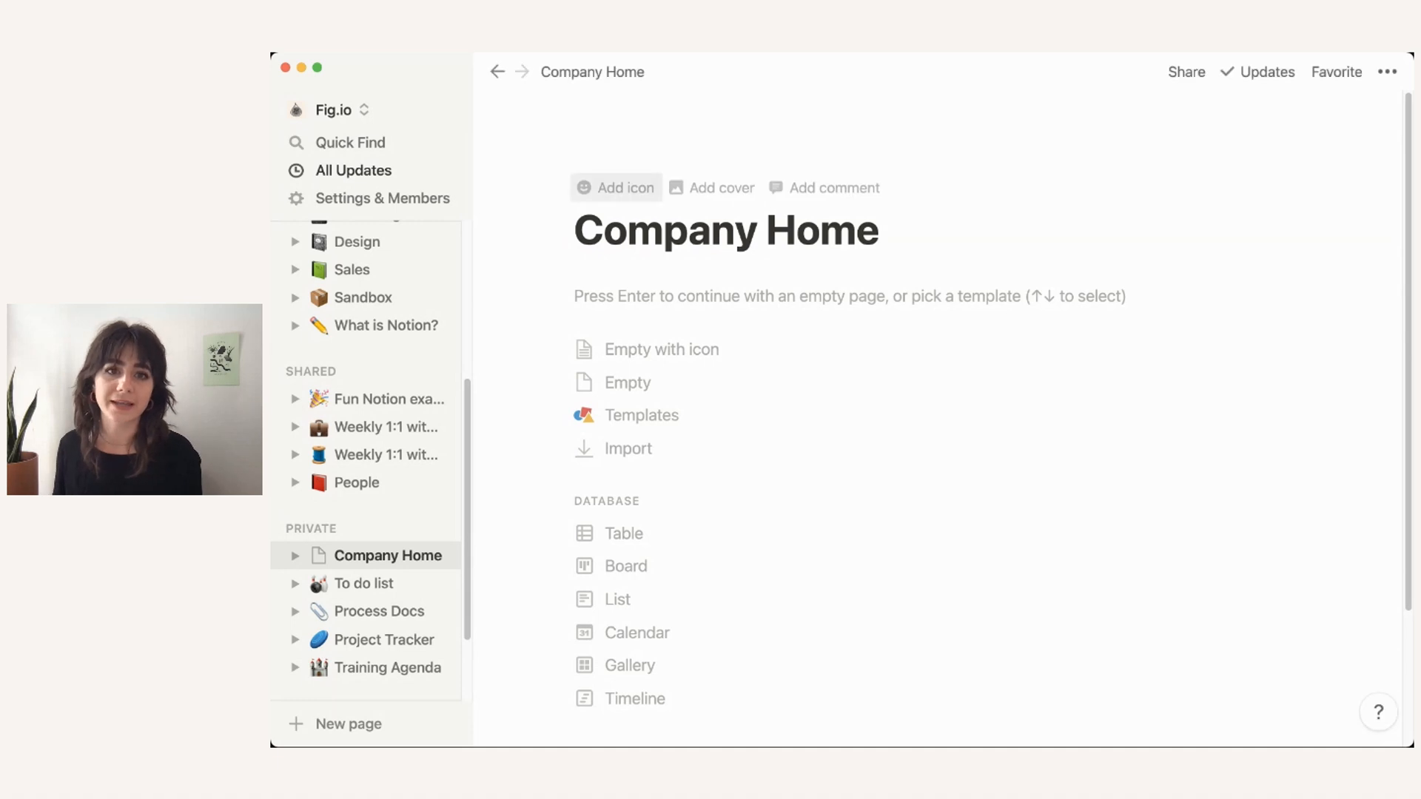
Step: Give Company Home the tree-house emoji as its icon
left_click(615, 188)
left_click(615, 233)
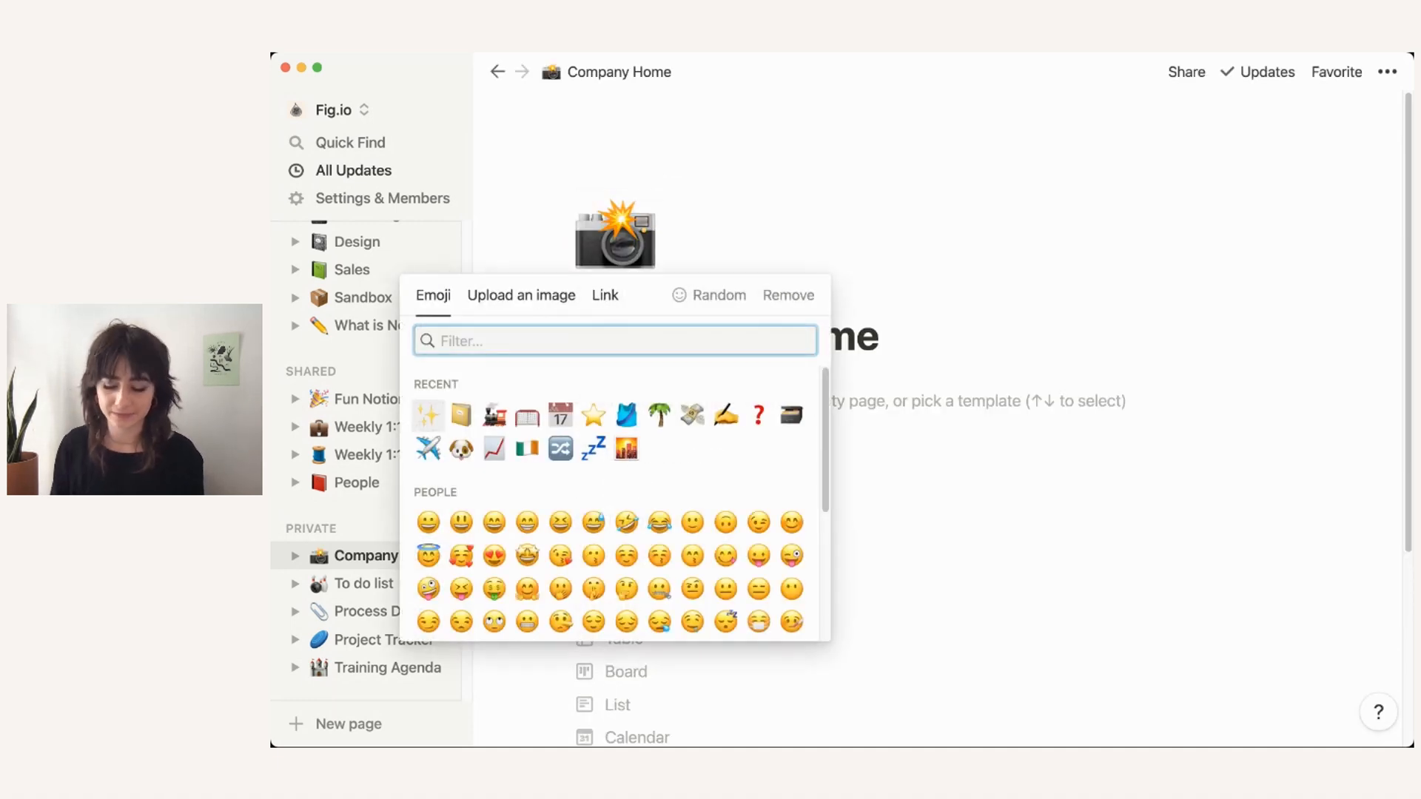
type("home")
key("Right")
key("Return")
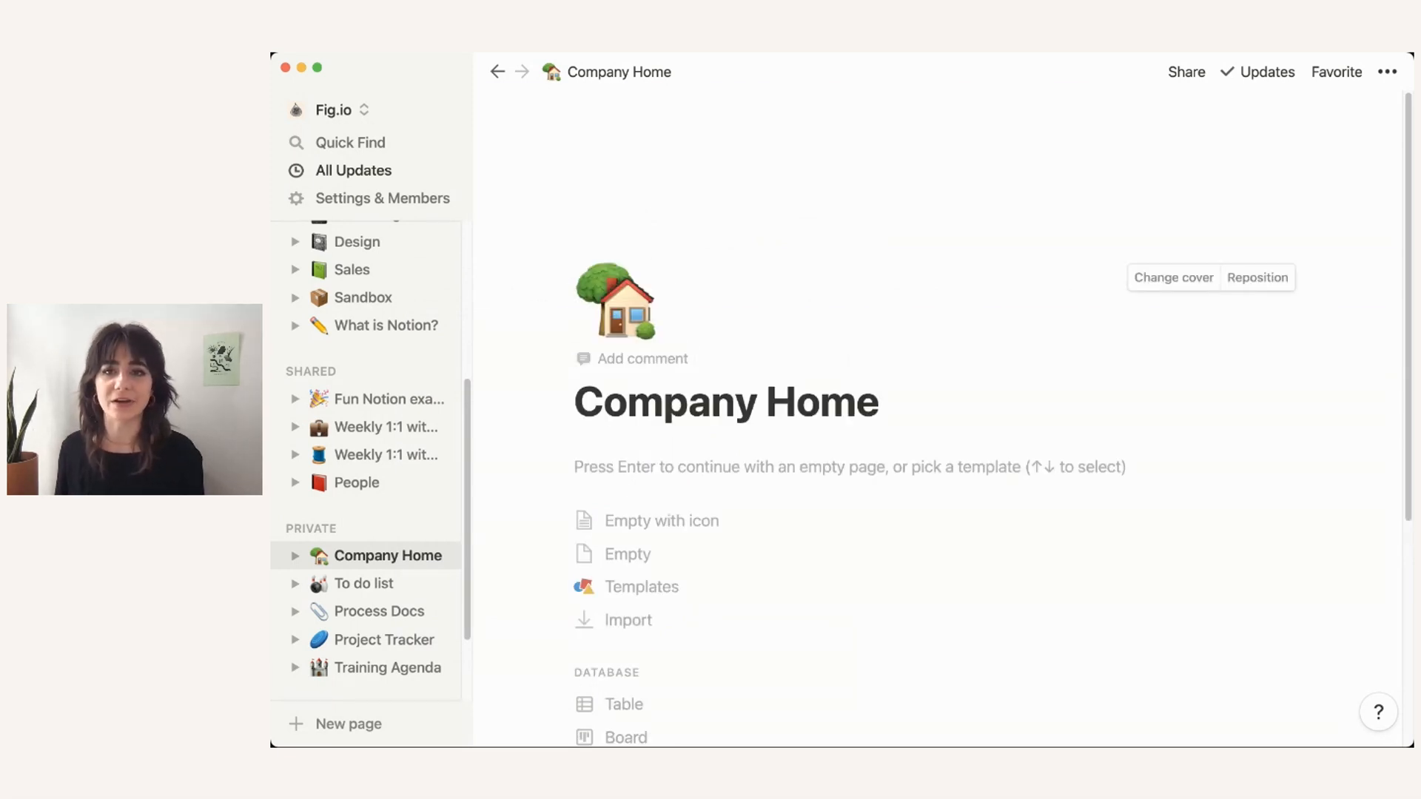
Step: Set a plain beige cover and start the page empty instead of from a template
left_click(1174, 277)
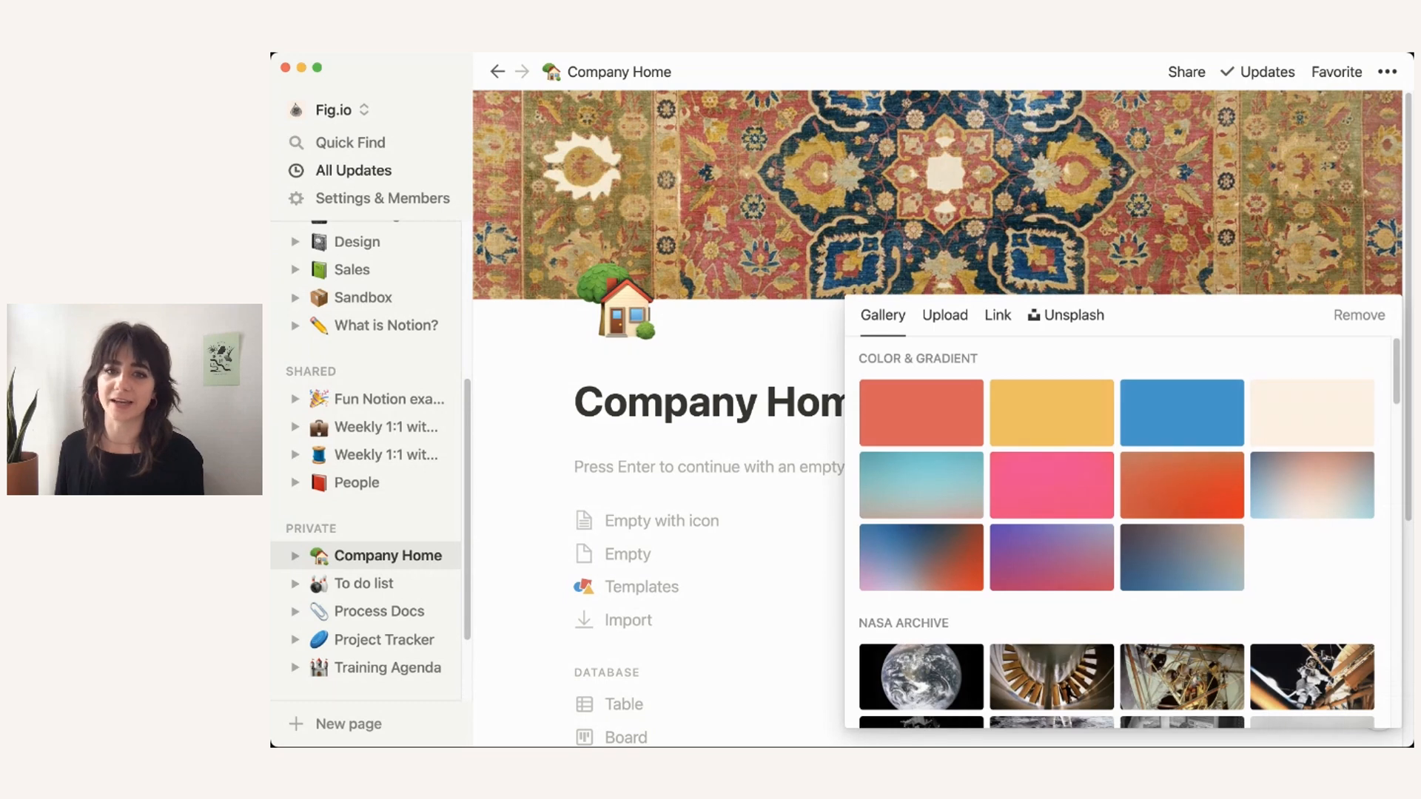
left_click(1312, 413)
left_click(1036, 222)
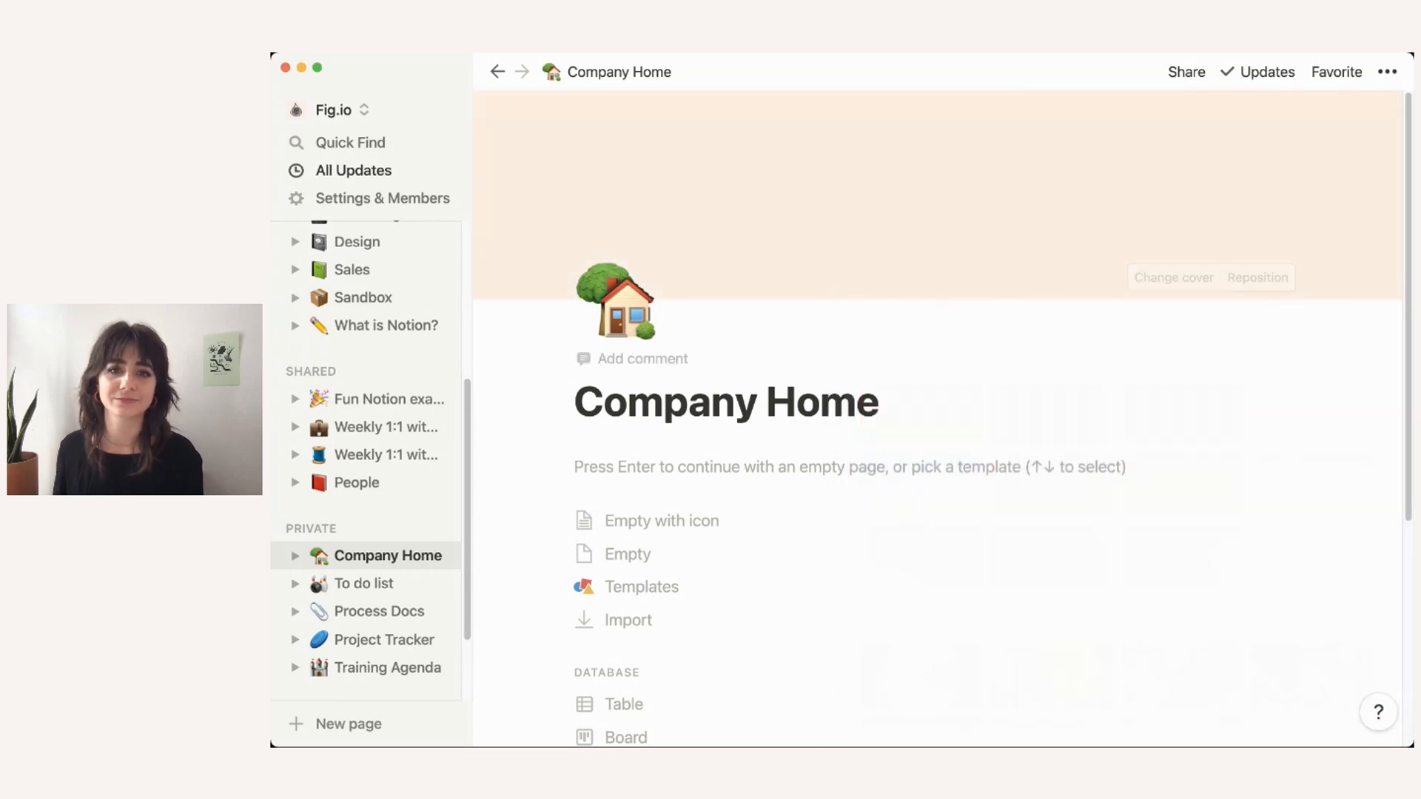
scroll(940, 418, "down", 1)
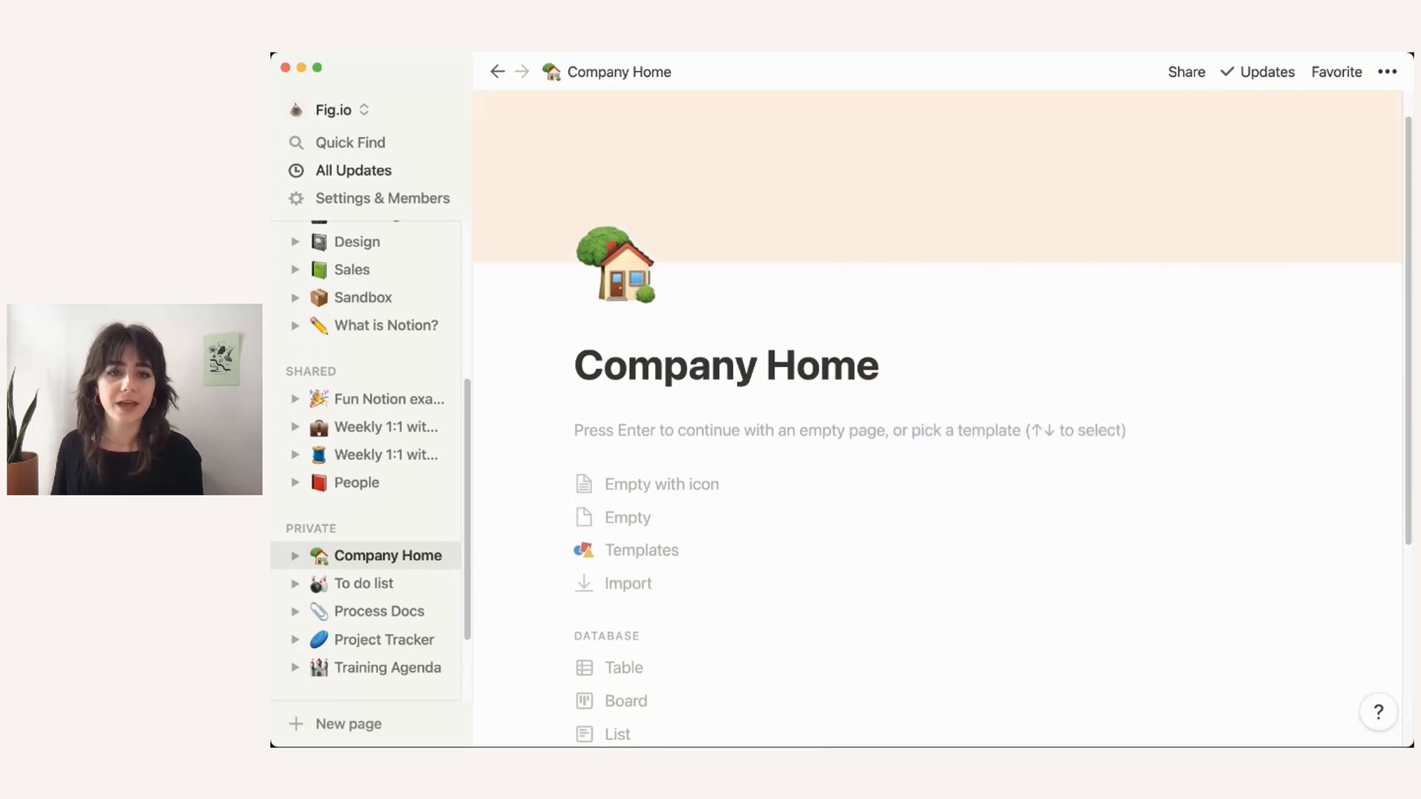
key("Return")
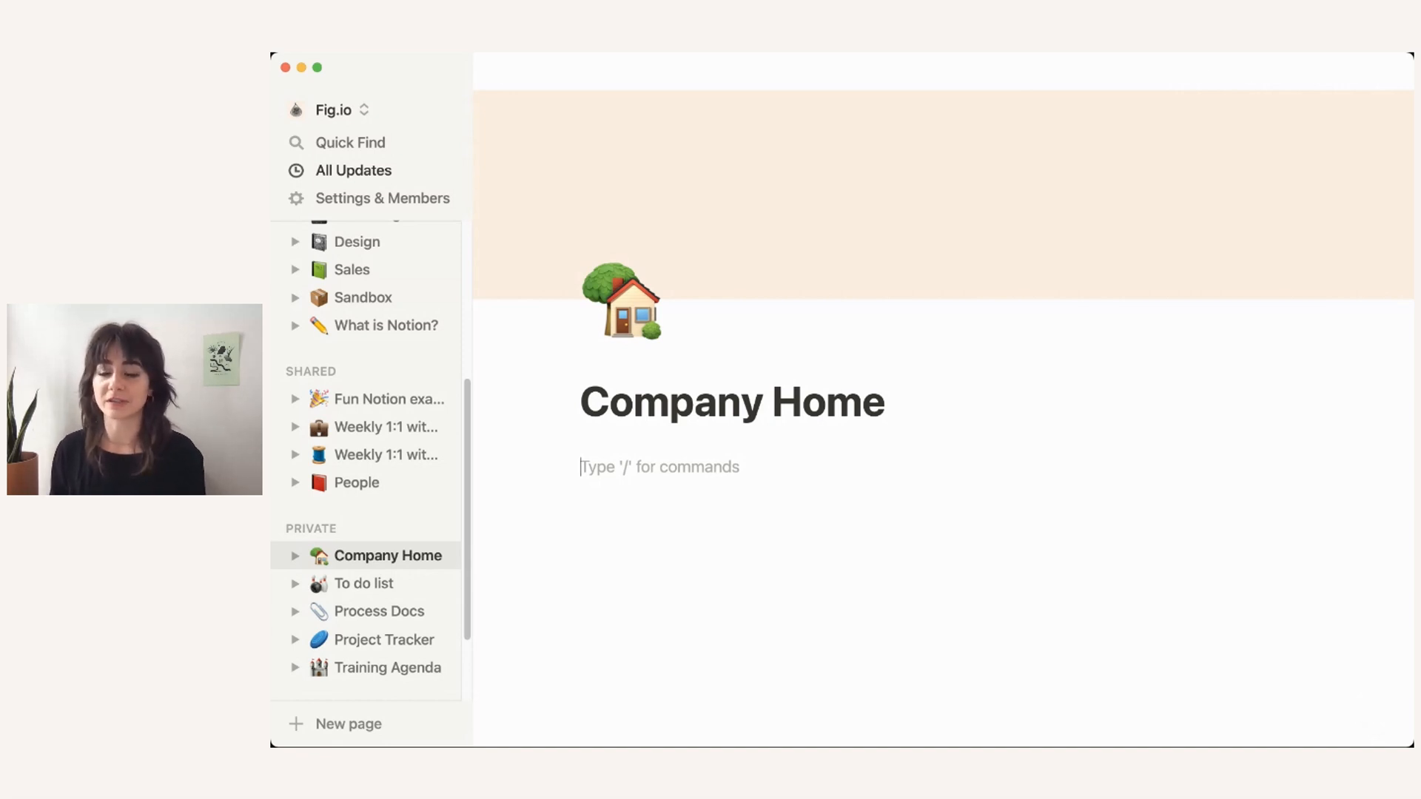
Step: Type the intro line 'This is the source of truth for Fig.io'
type("This is the sourth")
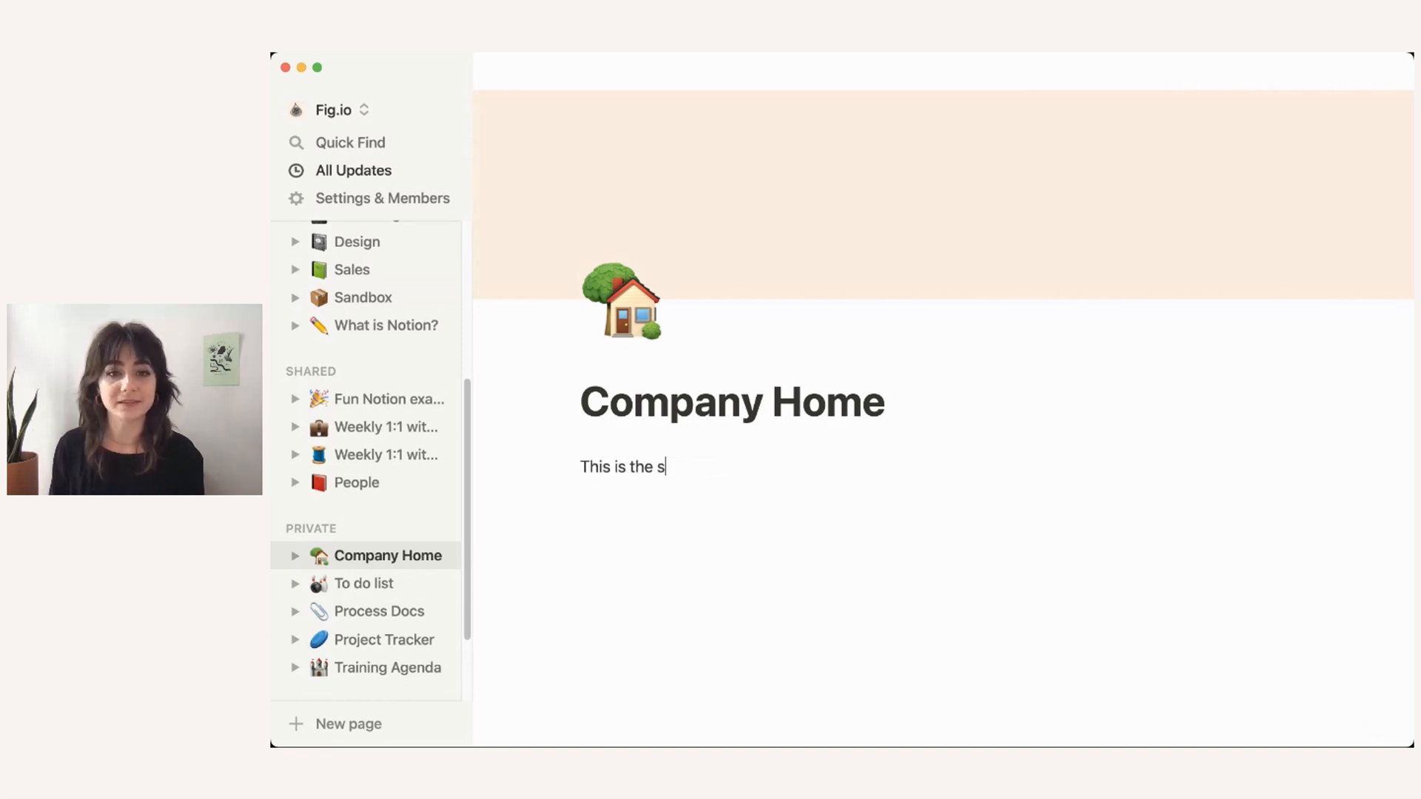
key("BackSpace")
key("BackSpace")
type("ce or ")
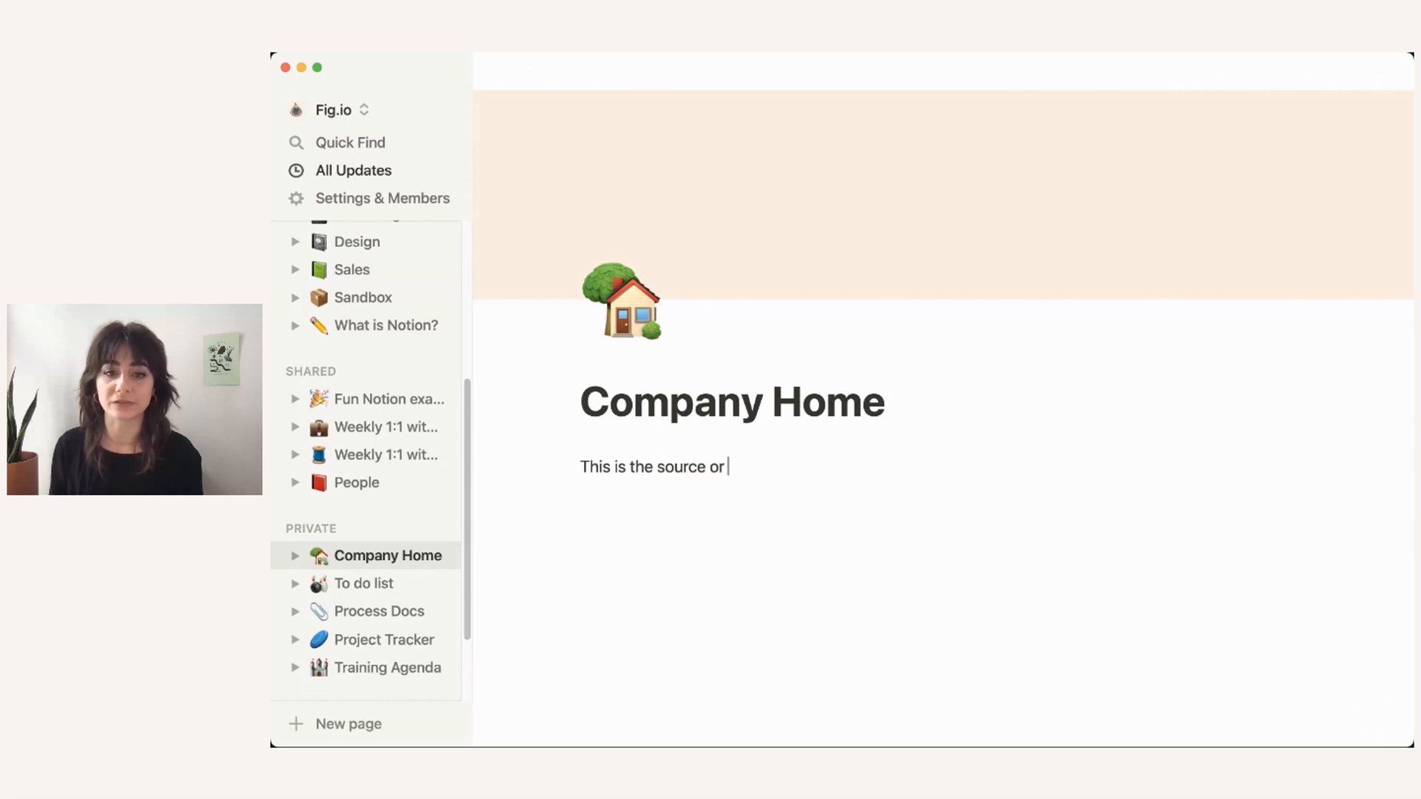
key("BackSpace")
key("BackSpace")
type("f truth ")
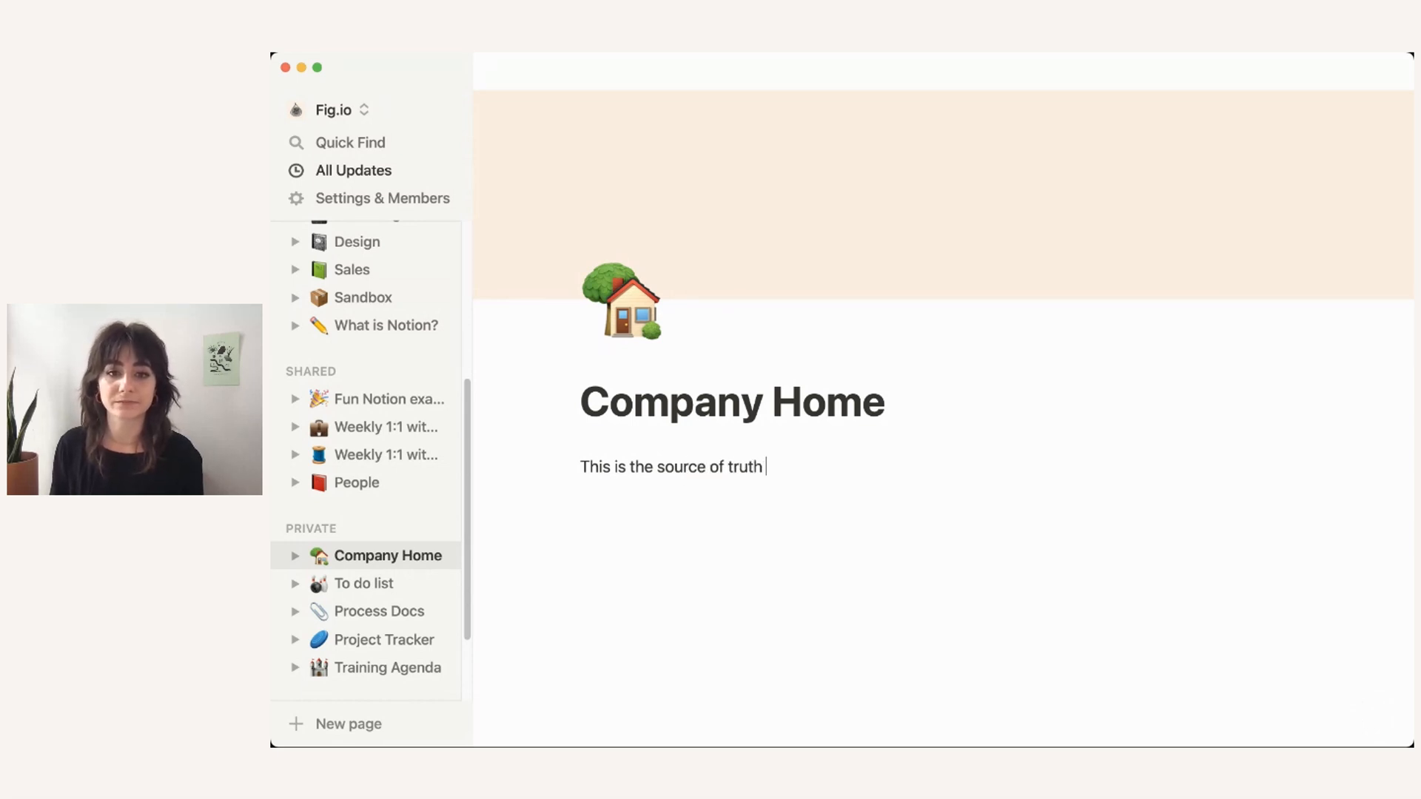
type("for Fig.io")
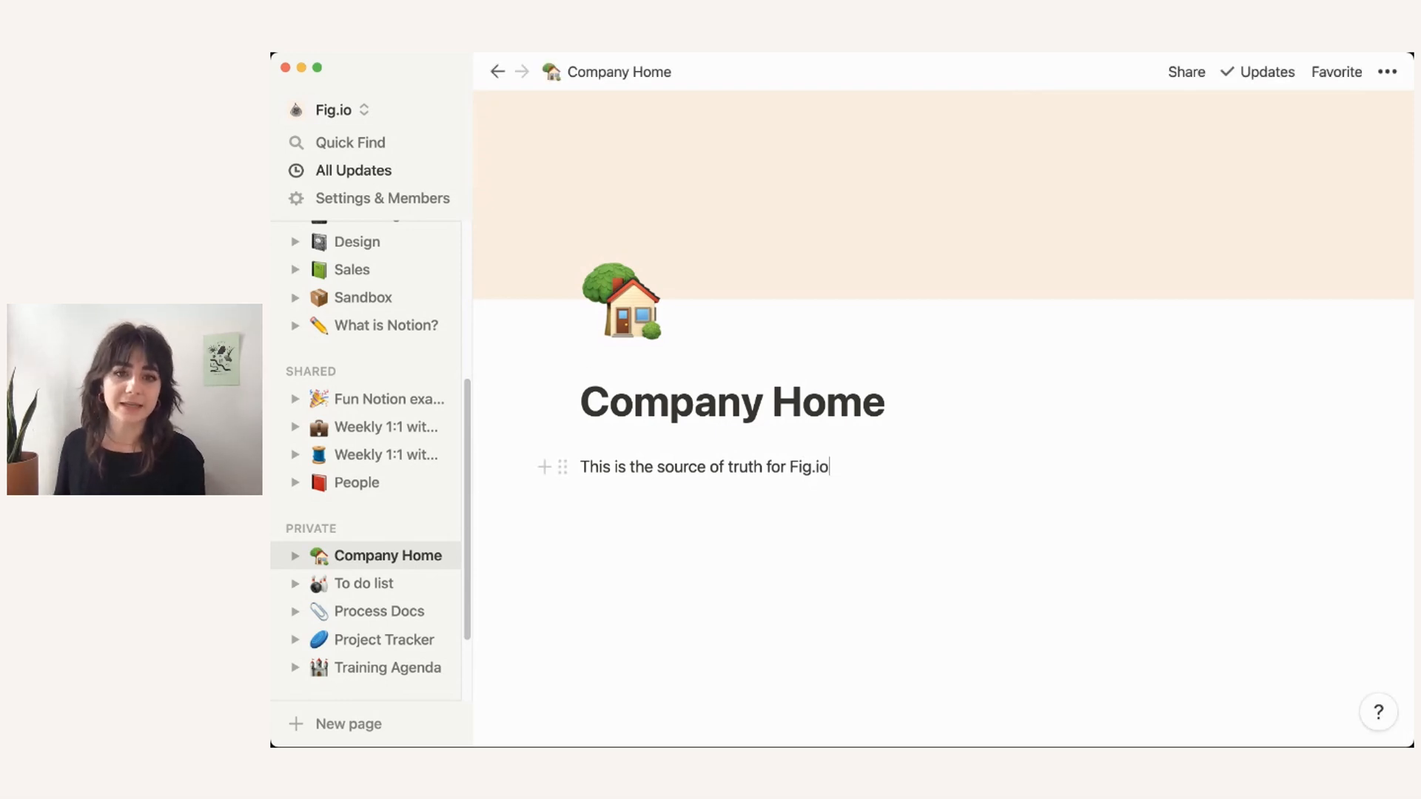
Step: Make the intro line gray and italic, then add two empty blocks below it
left_click(562, 467)
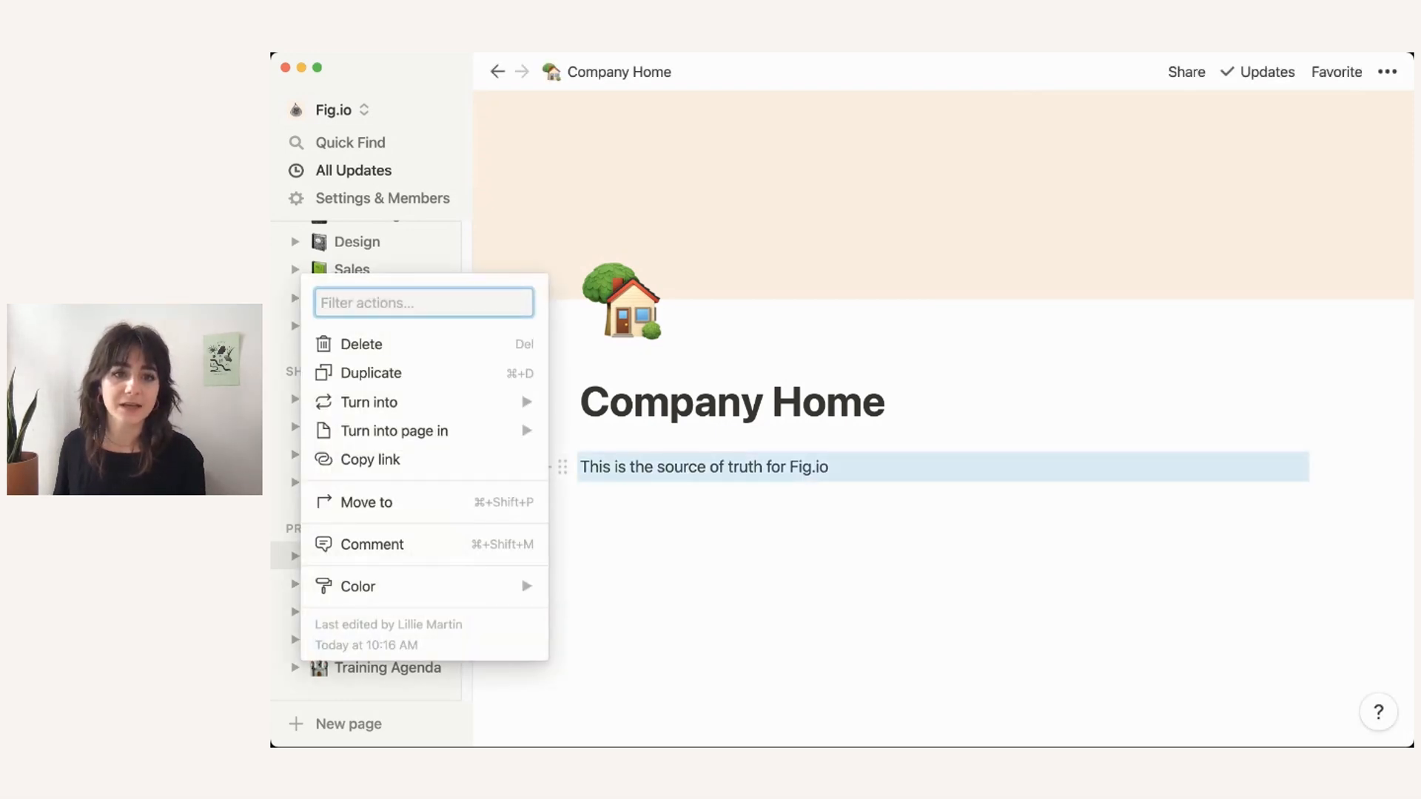
mouse_move(424, 586)
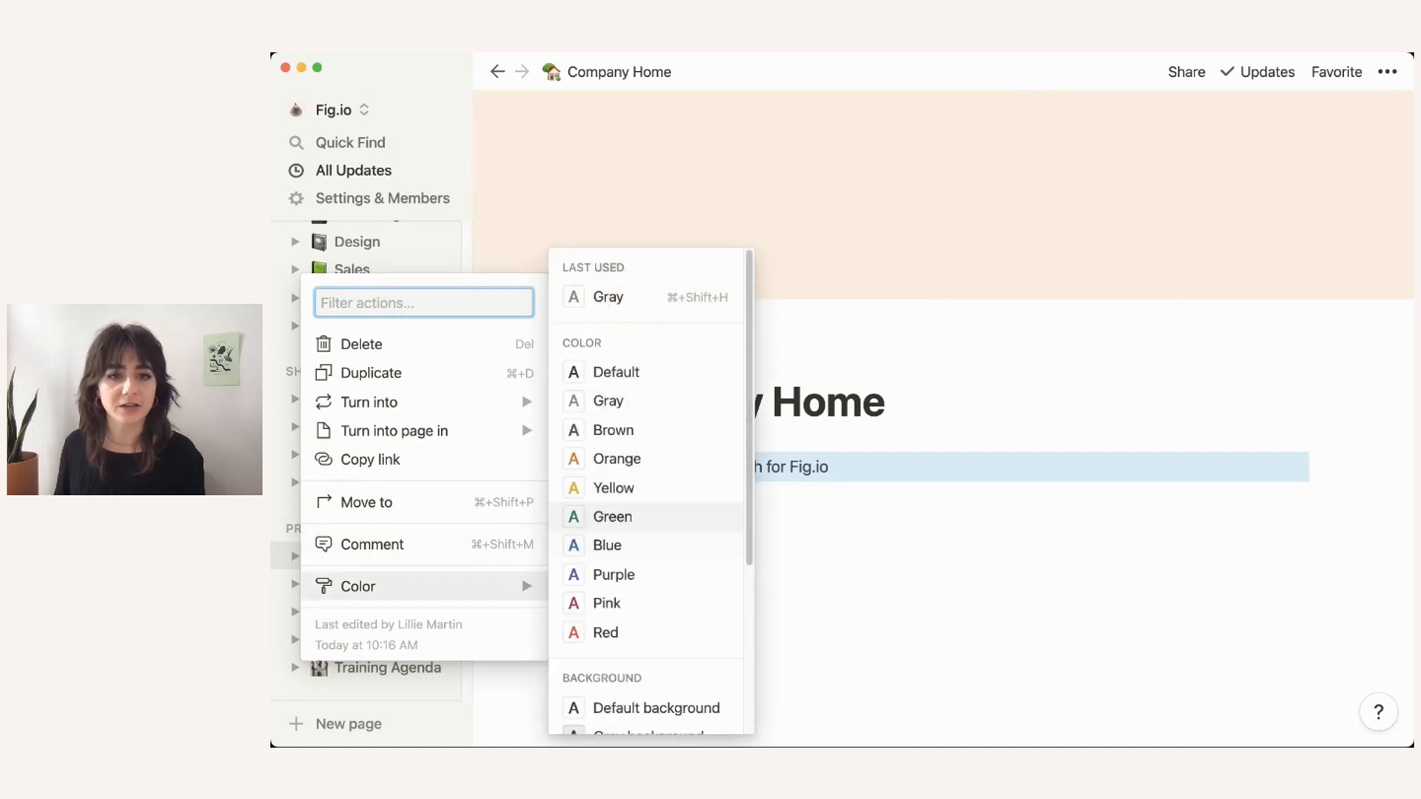
left_click(607, 401)
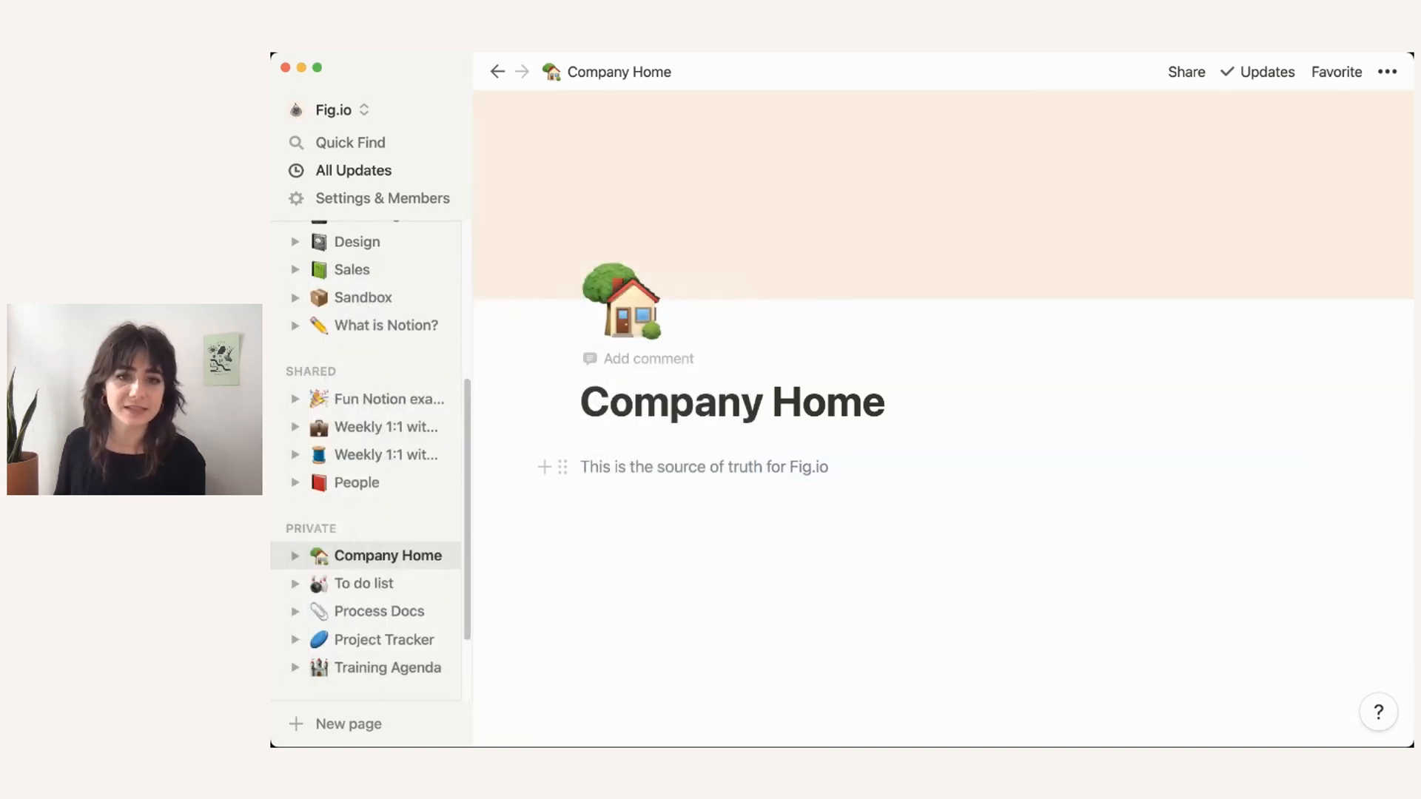
triple_click(776, 466)
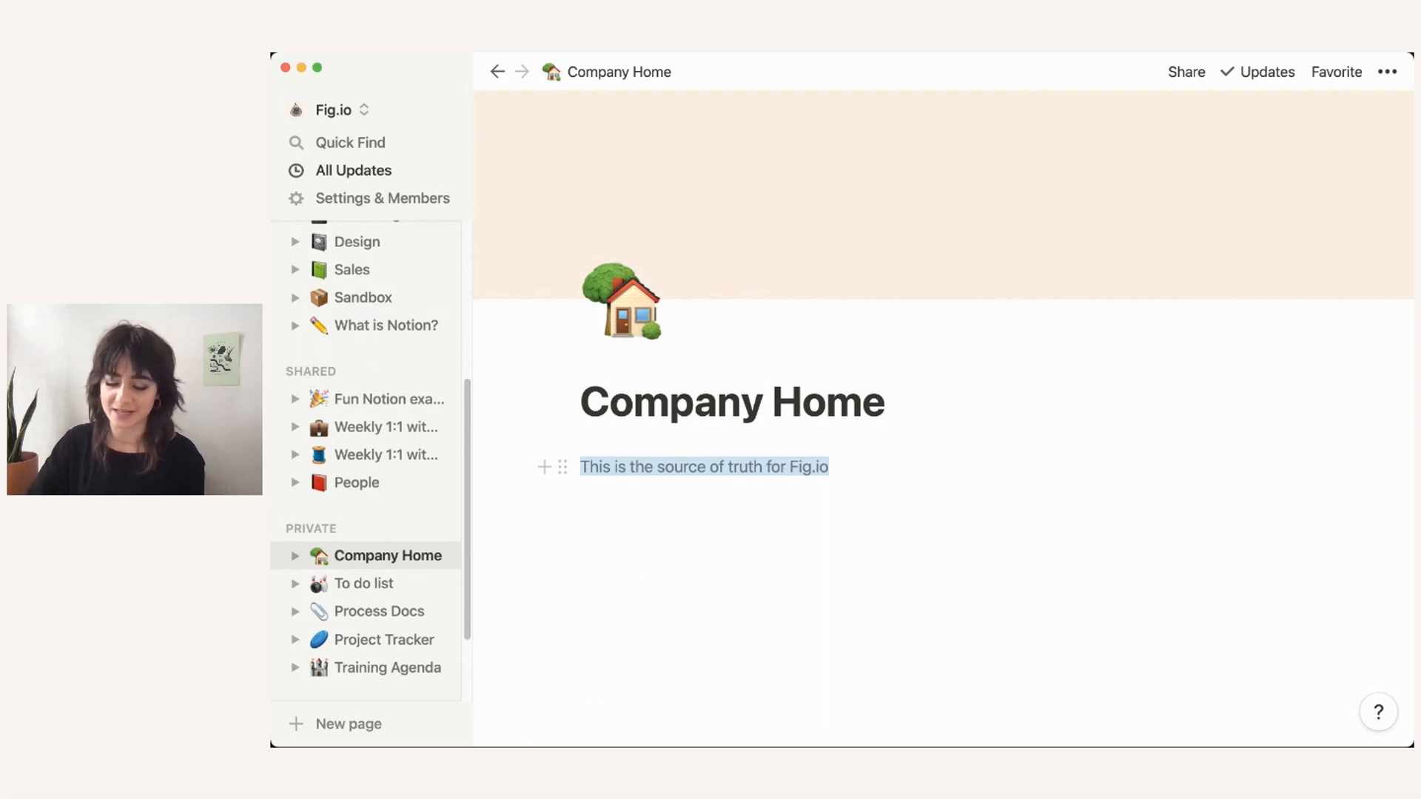
key("super+i")
key("Right")
key("Return")
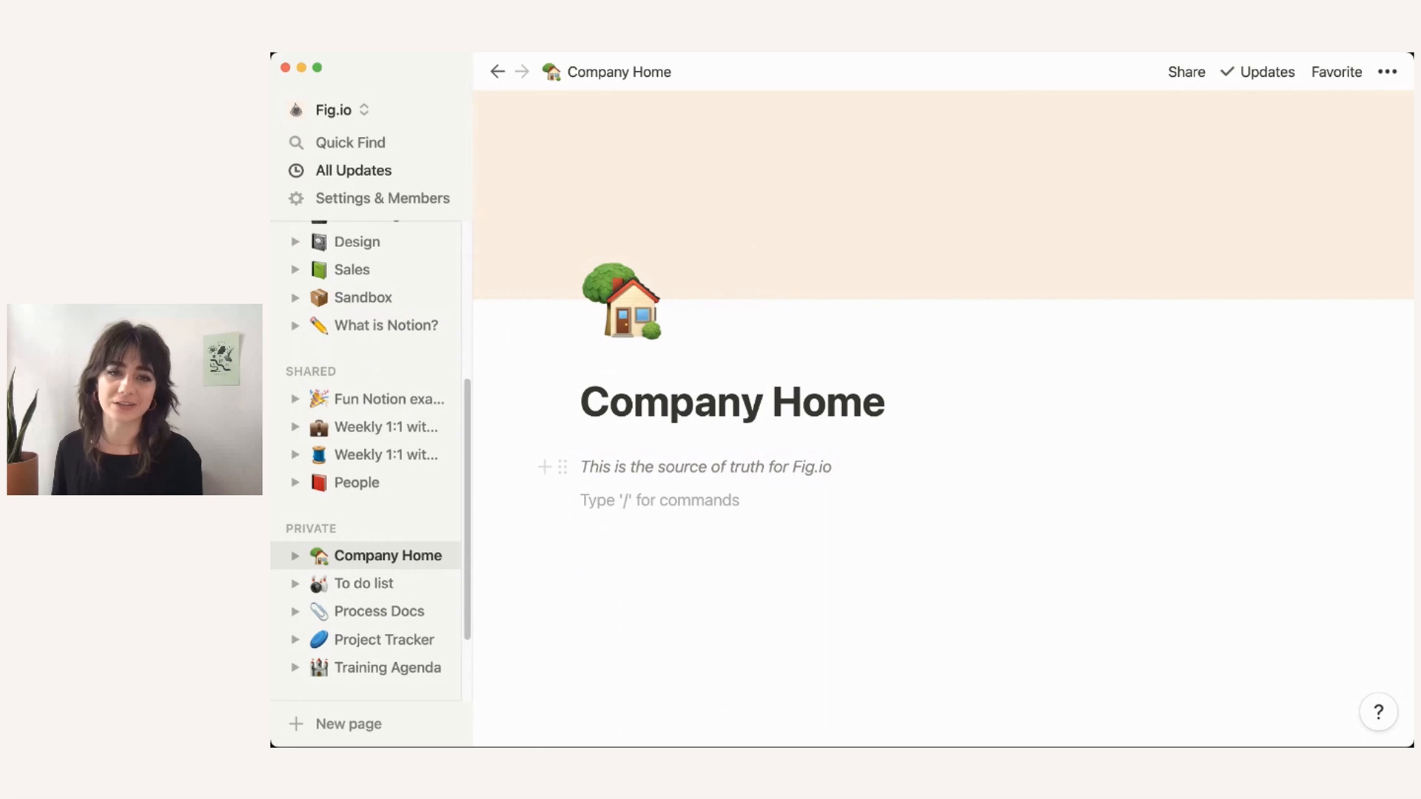
key("Return")
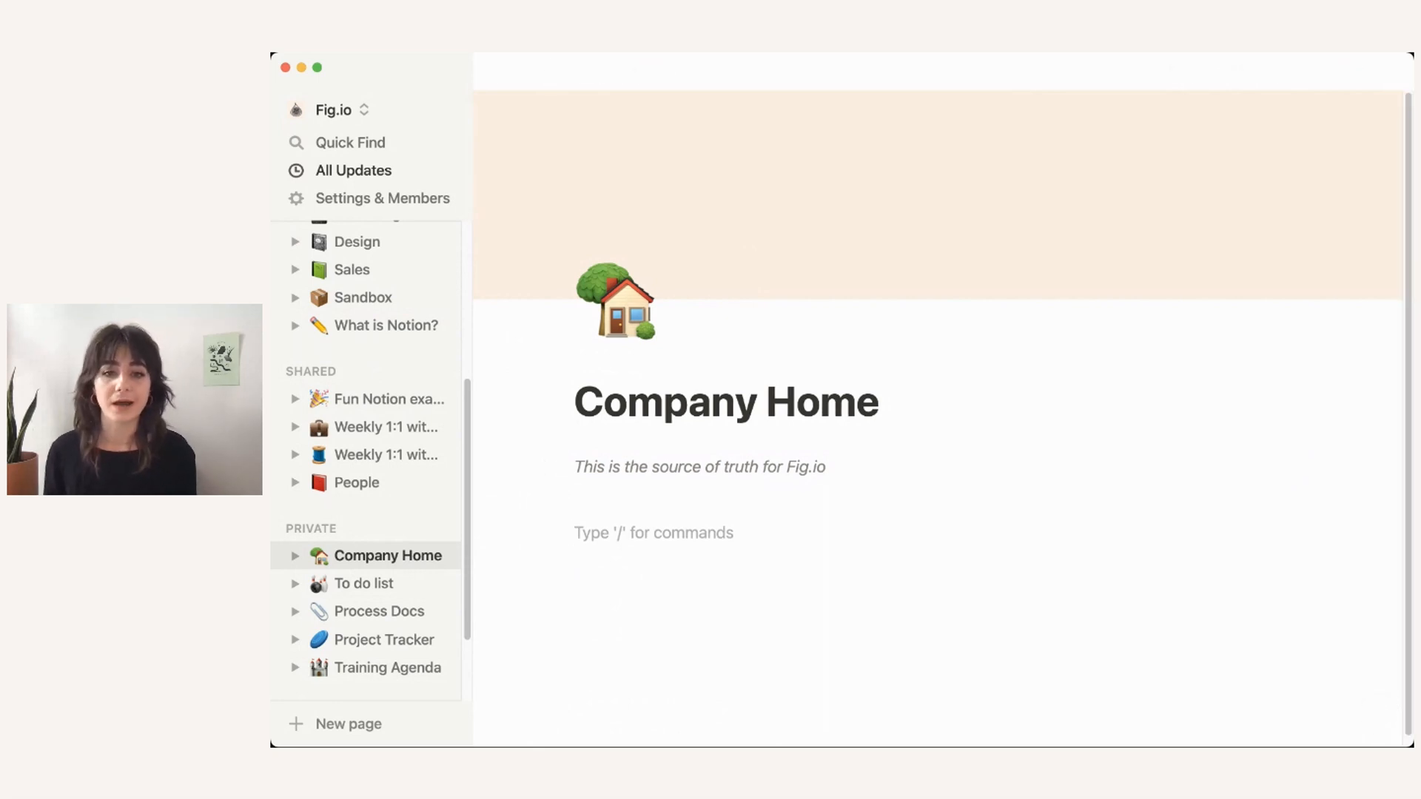
Step: Add a Heading 2 reading 'Team' below the intro
scroll(815, 491, "down", 1)
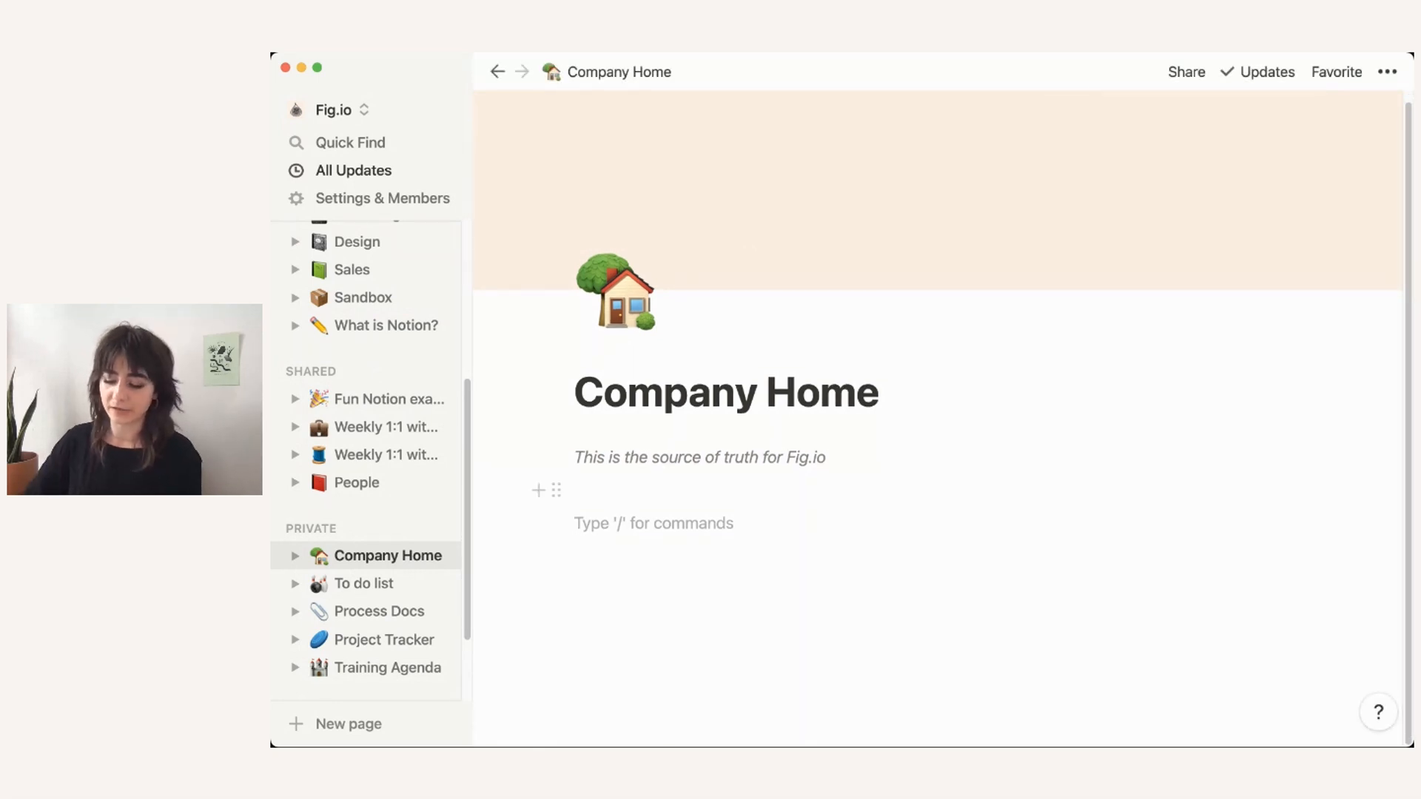
type("/")
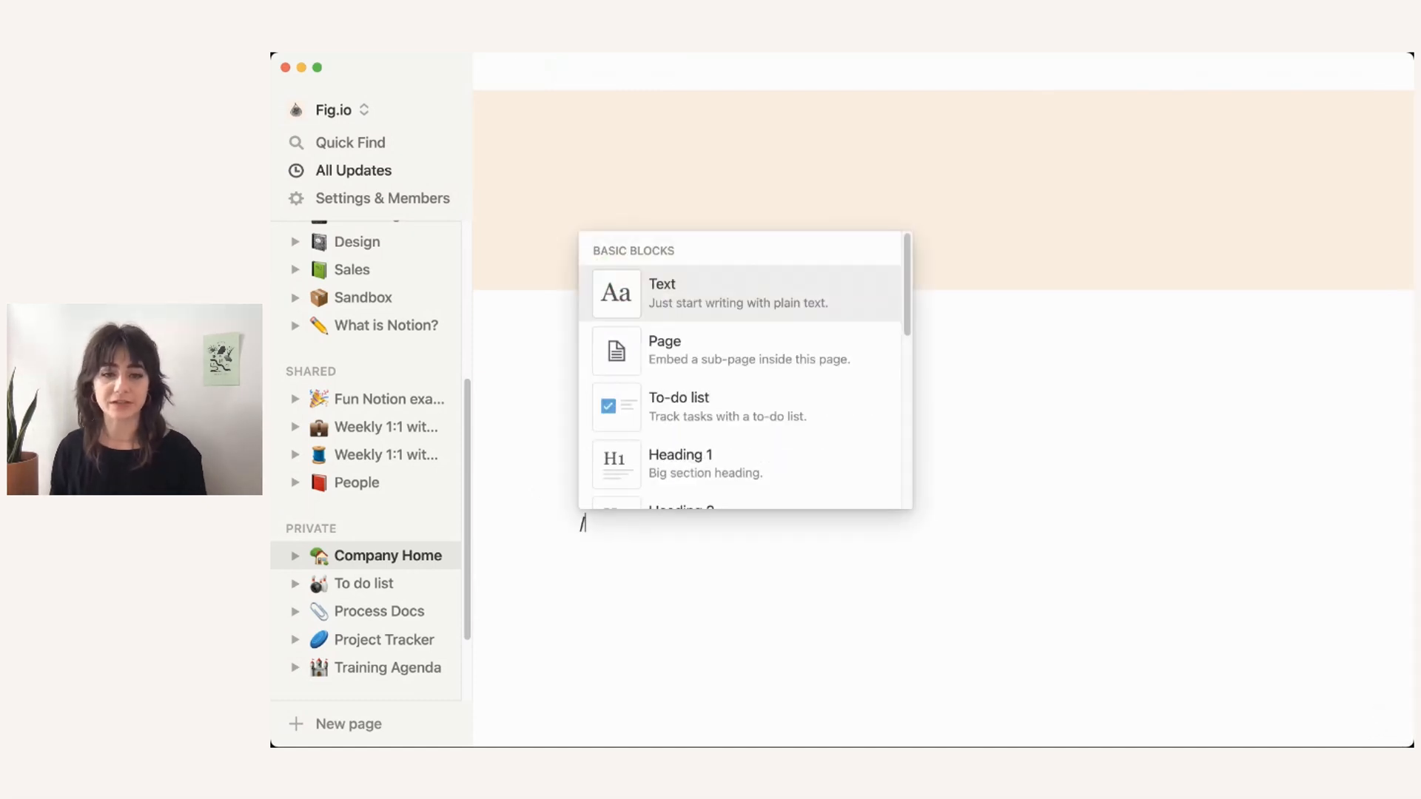
type("header")
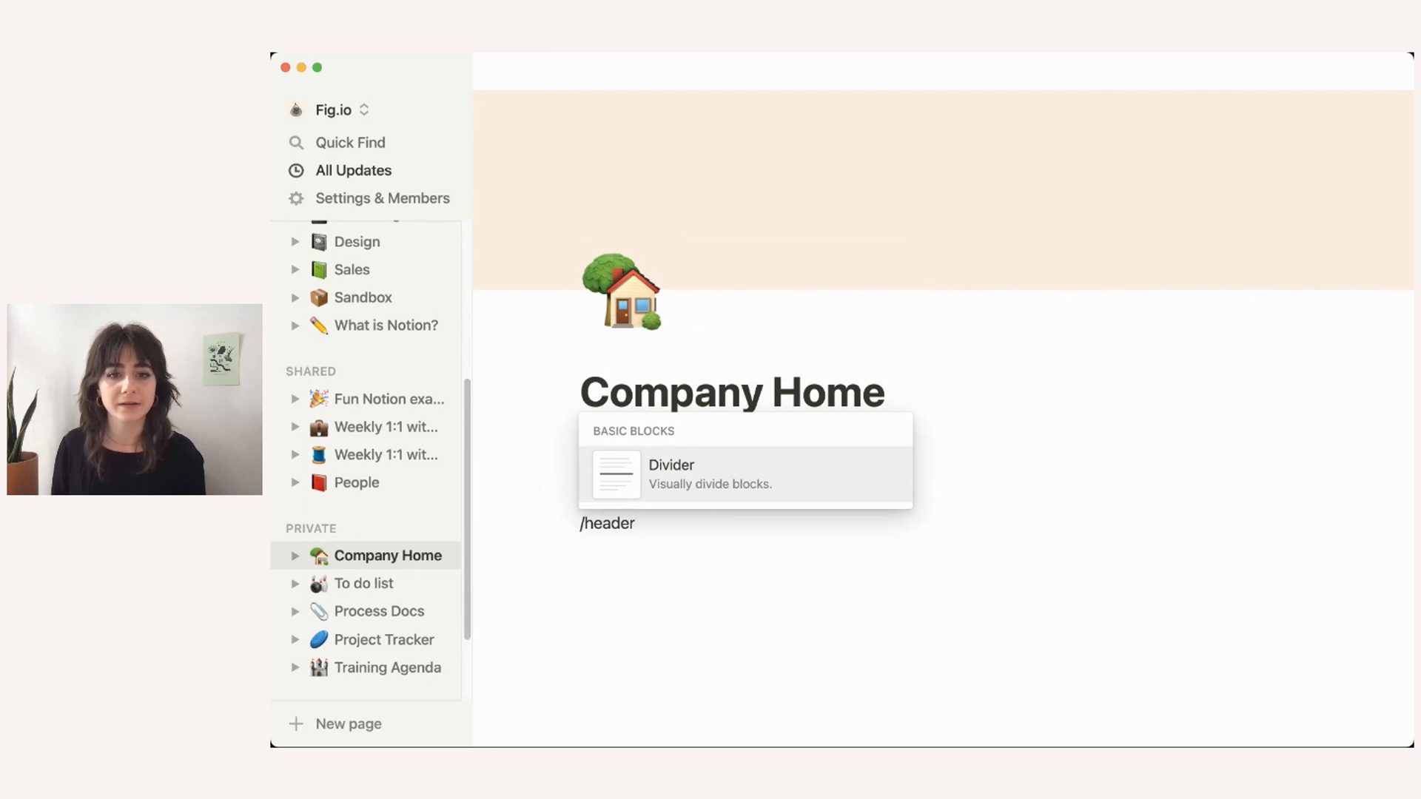
key("BackSpace")
key("Down")
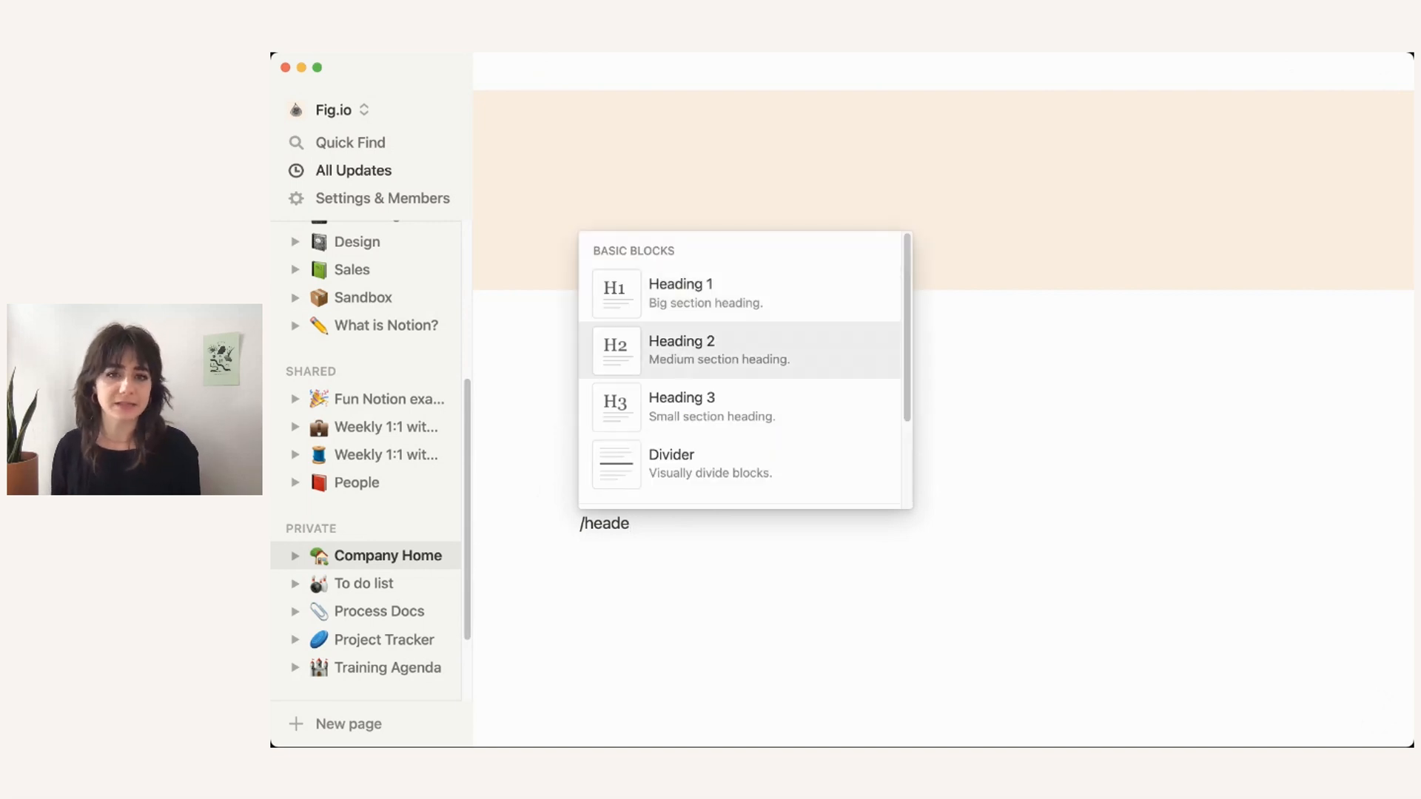
key("Return")
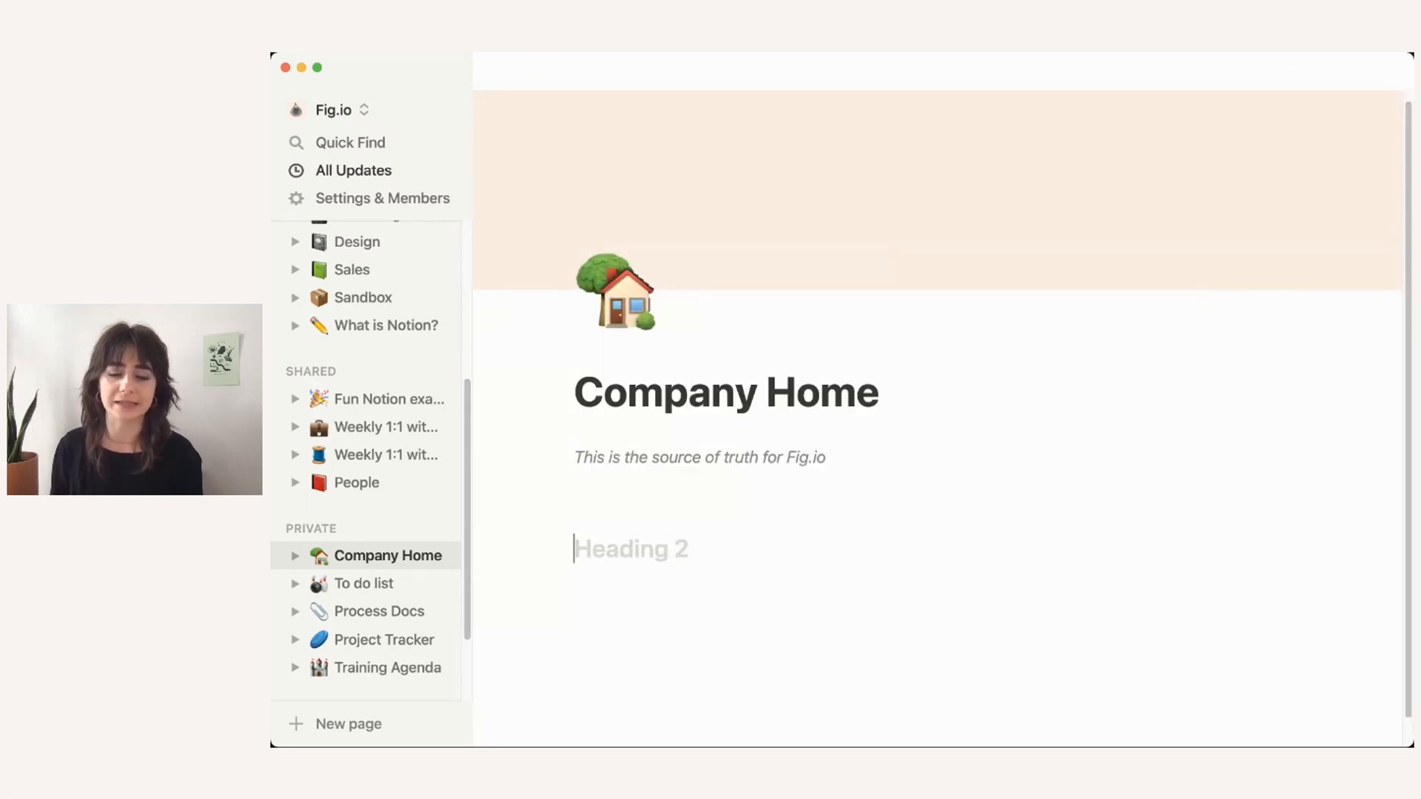
type("Team")
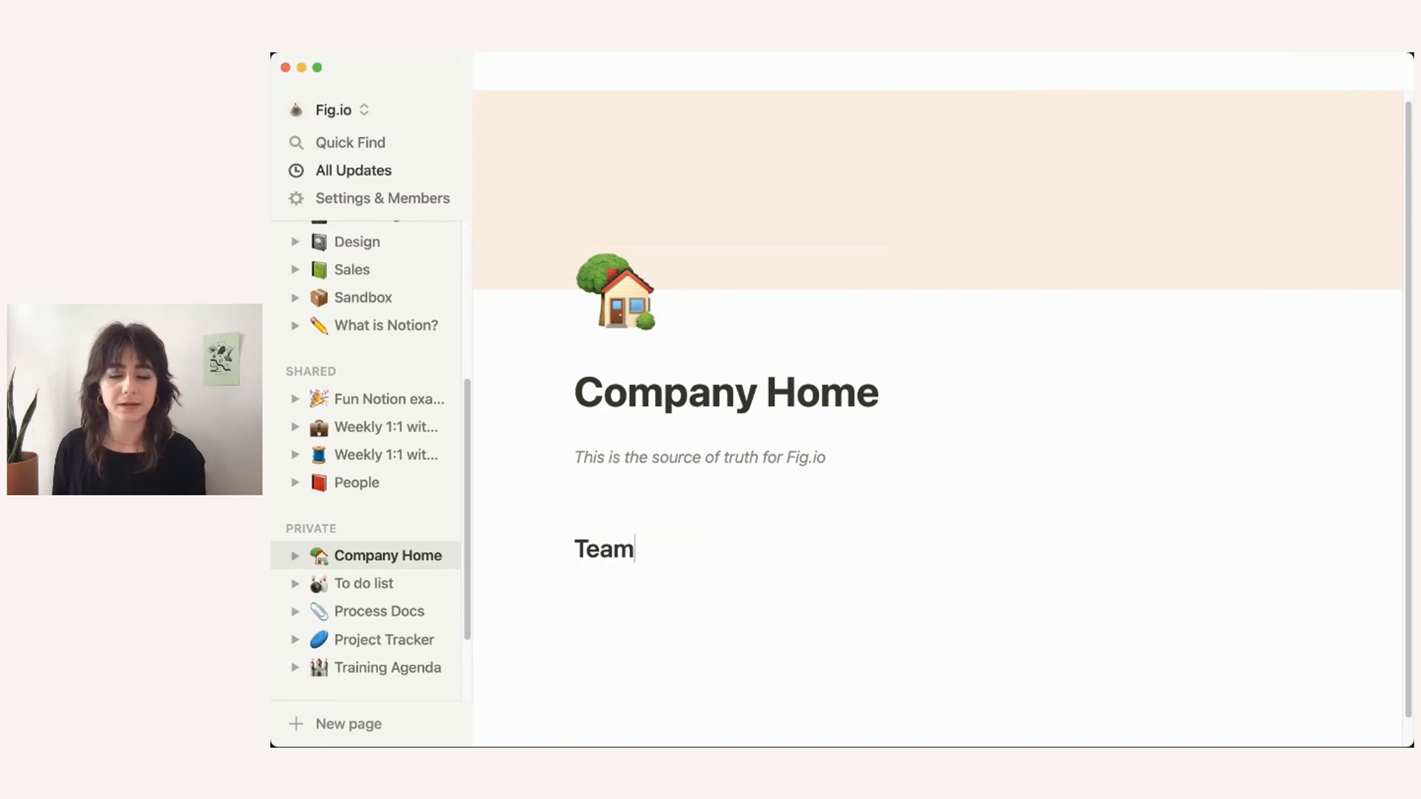
key("Return")
Step: Insert a divider line under the Team heading
type("/")
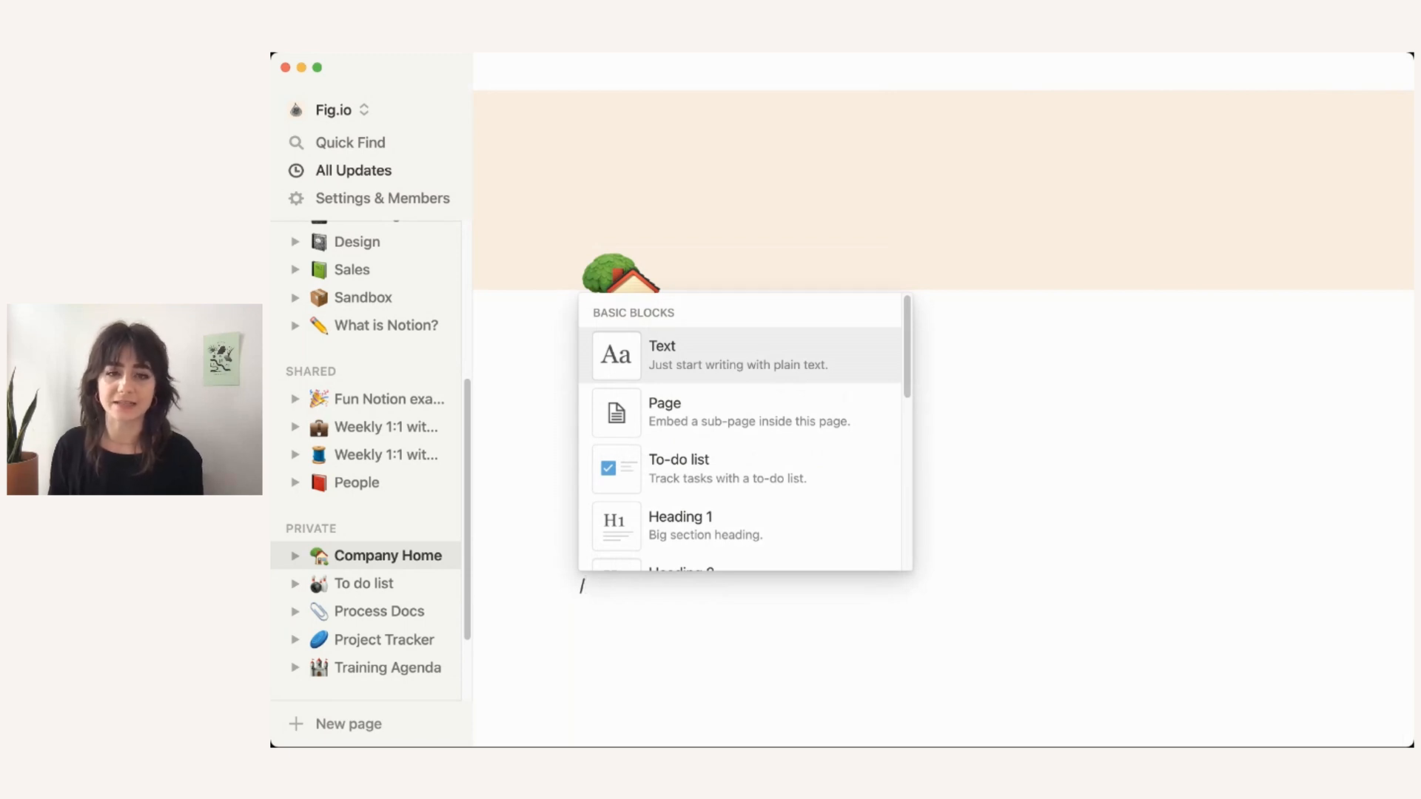
type("div")
key("Return")
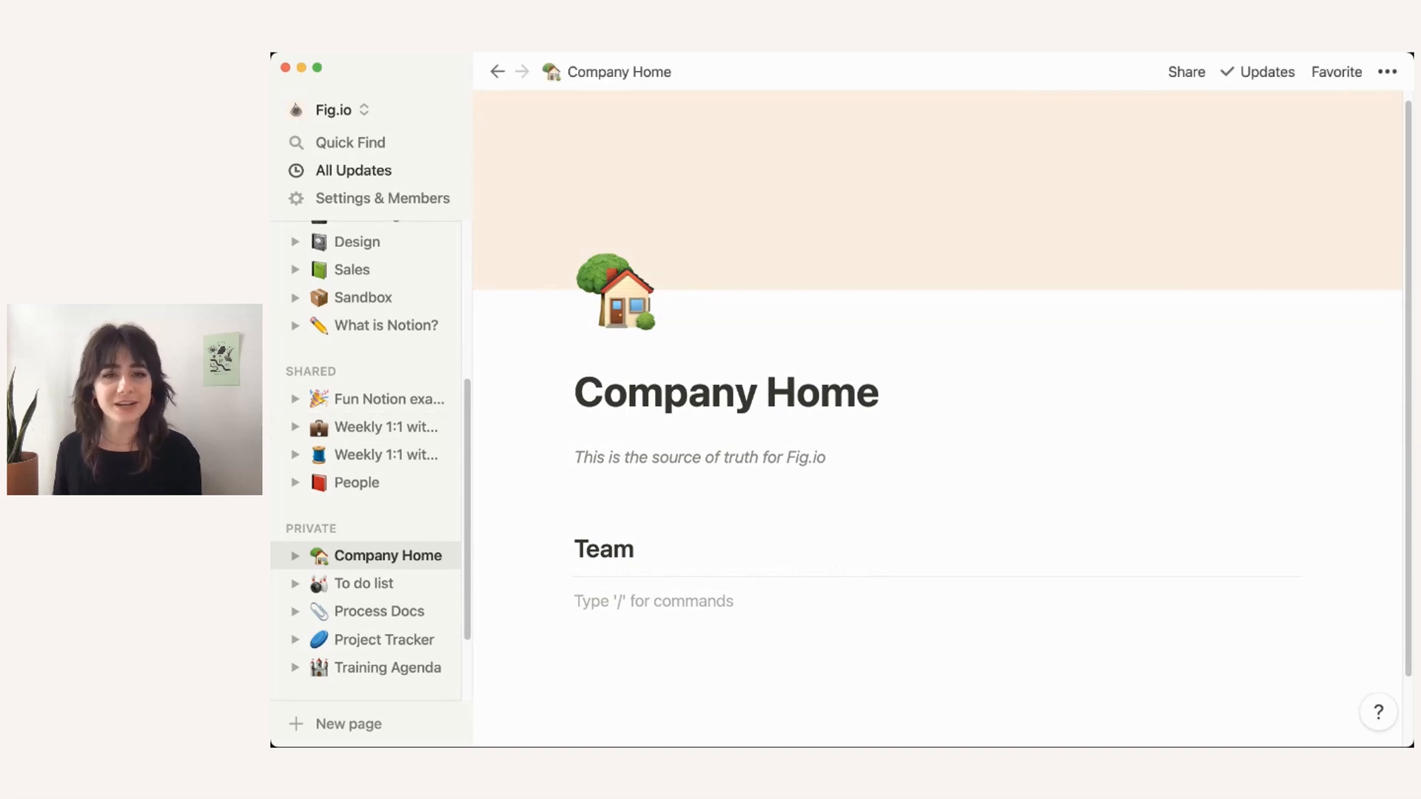
scroll(940, 422, "down", 2)
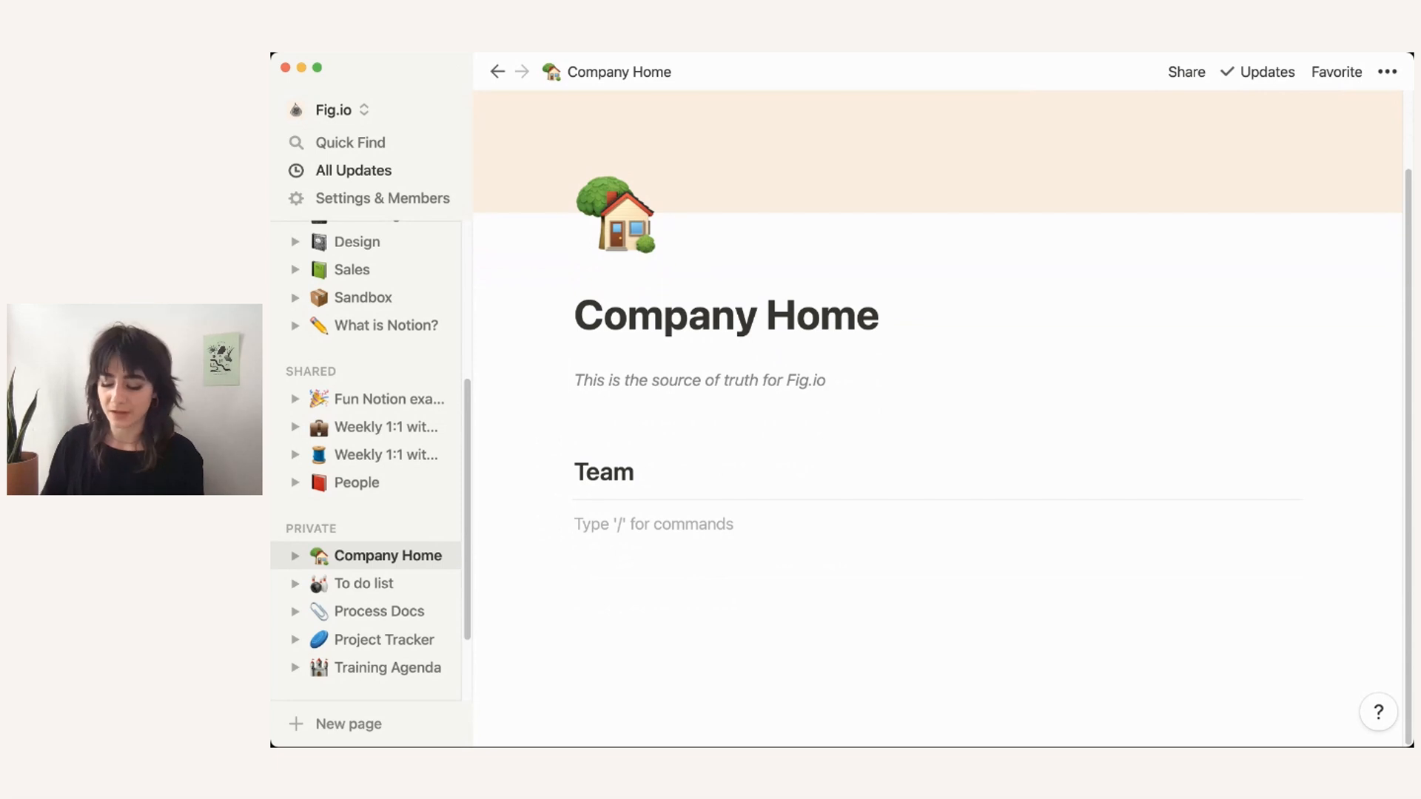
Step: Insert a 'What's new' sub-page with a star icon, then return to Company Home
type("/page")
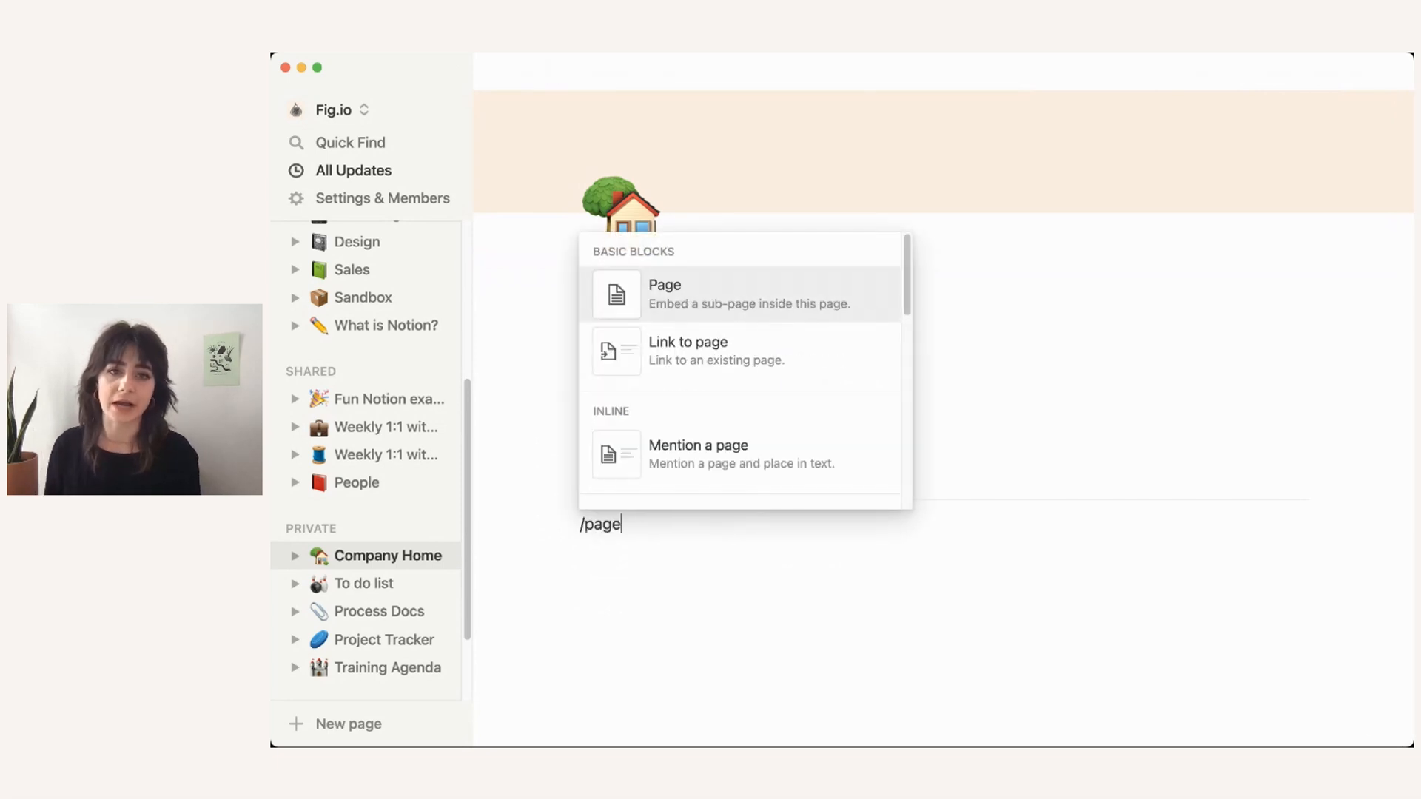
key("Return")
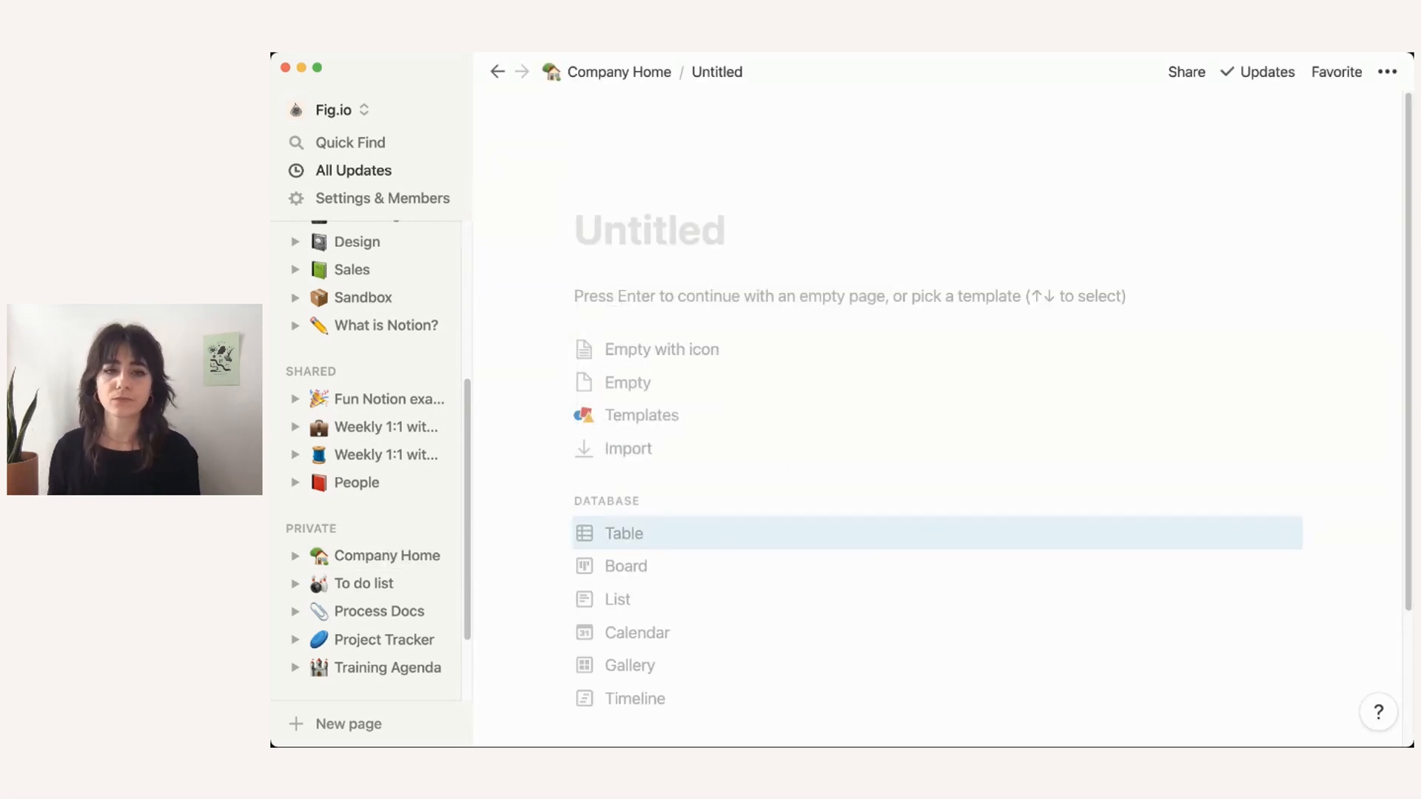
type("What'")
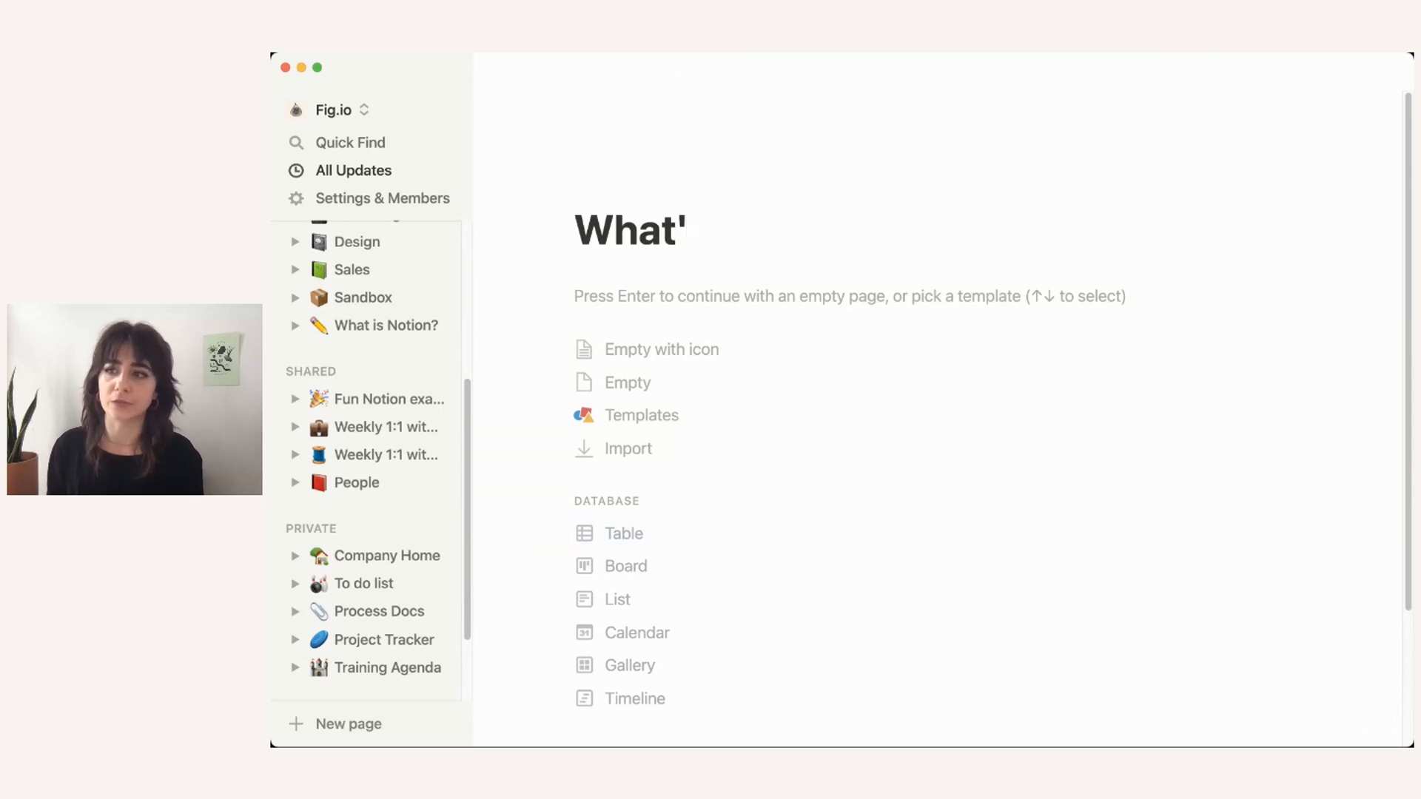
type("s new")
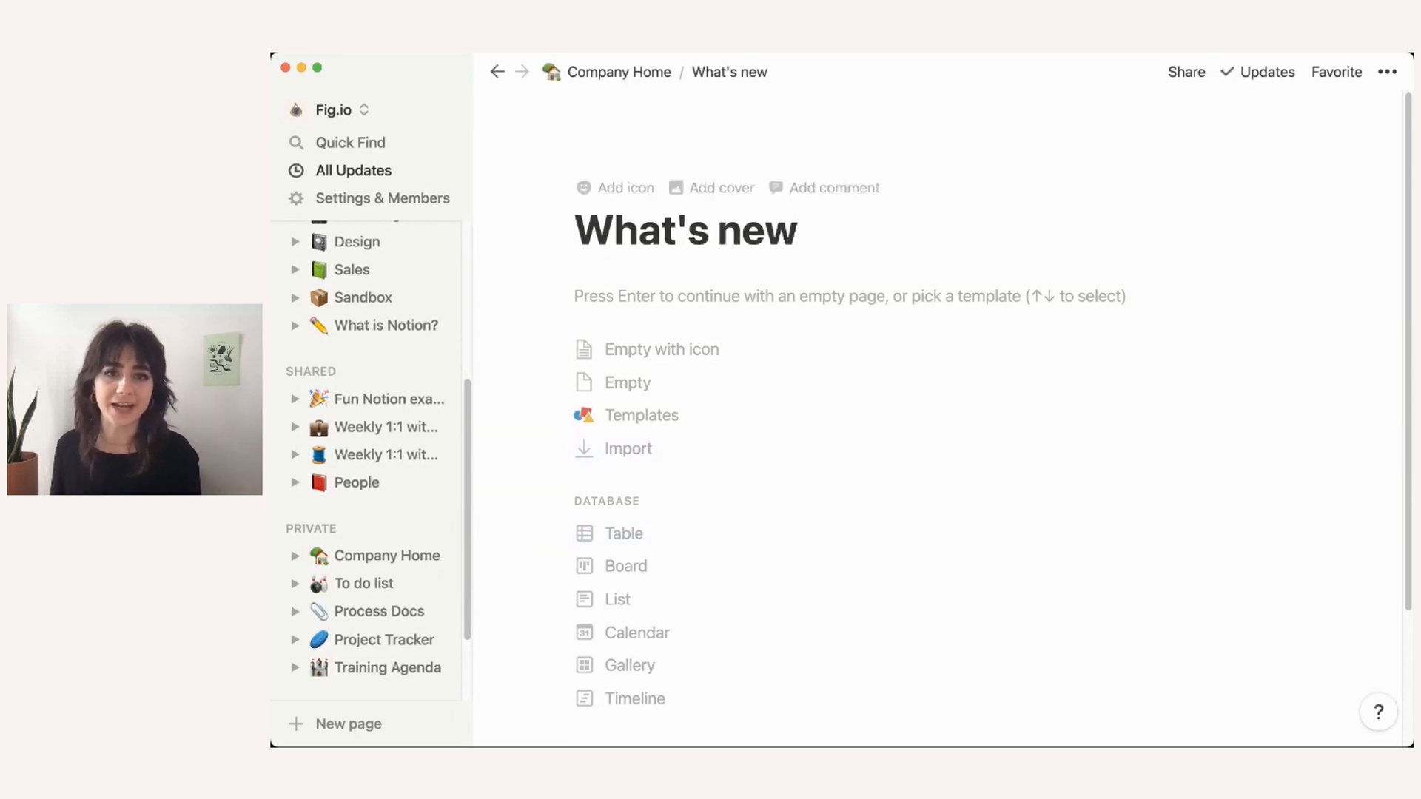
left_click(615, 187)
left_click(615, 234)
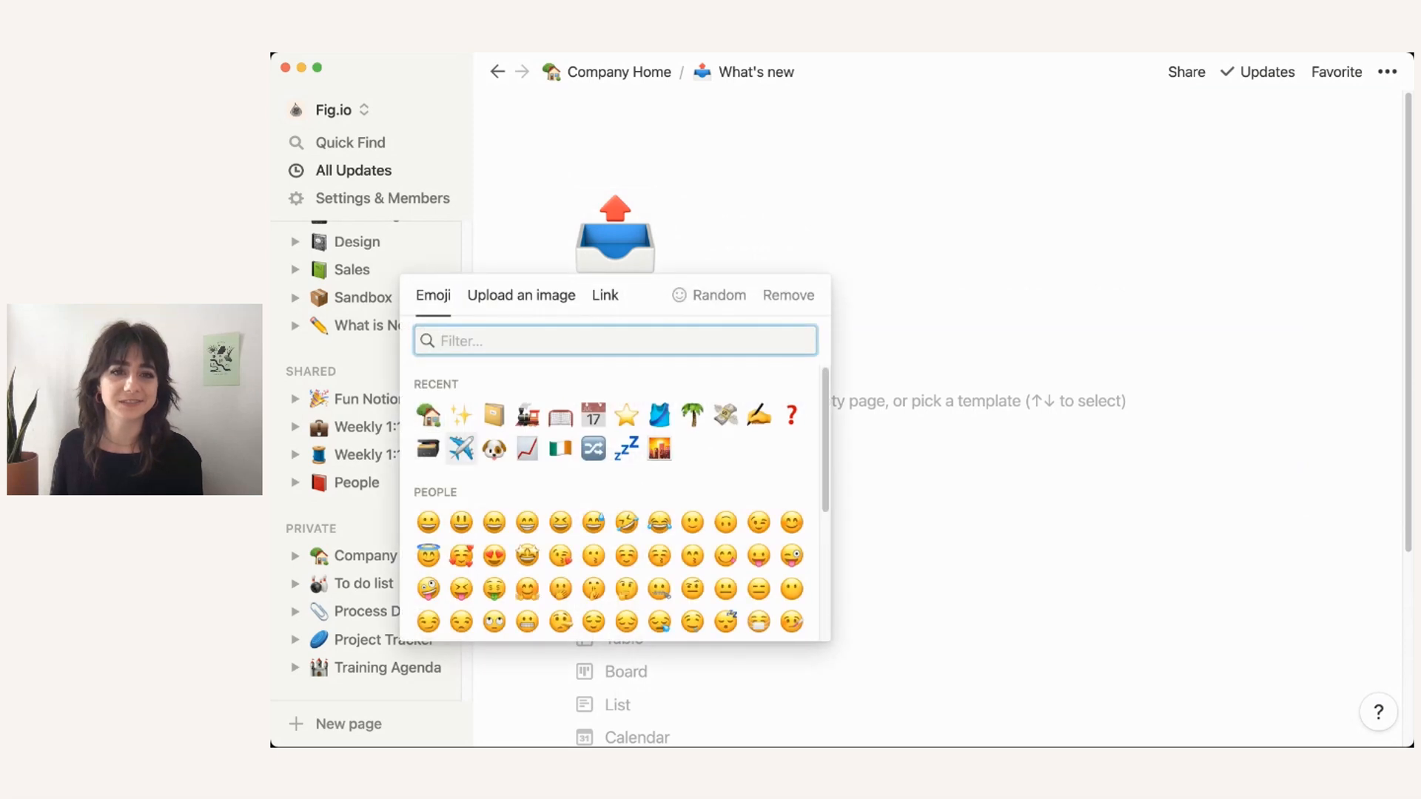
left_click(626, 416)
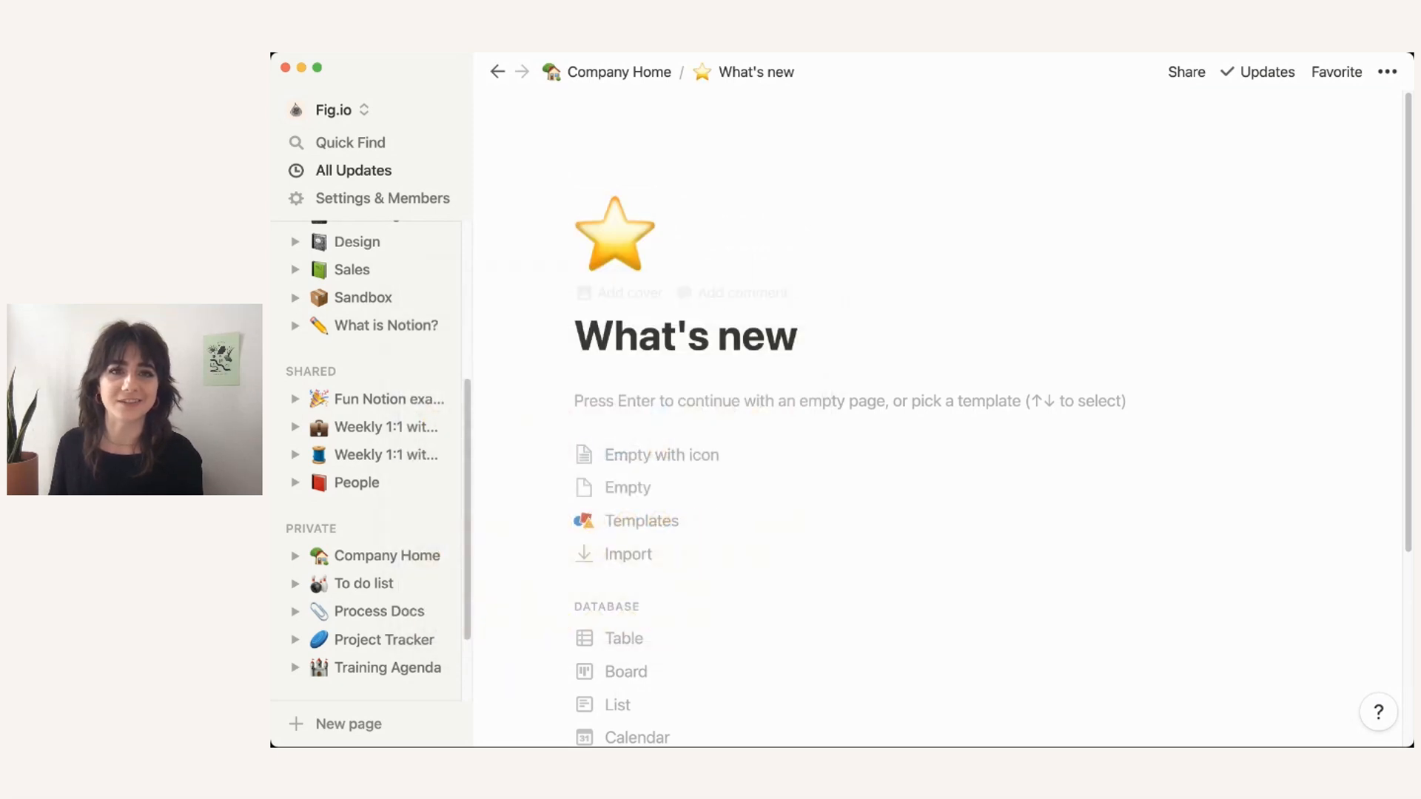
left_click(619, 72)
left_click(644, 645)
scroll(644, 645, "down", 2)
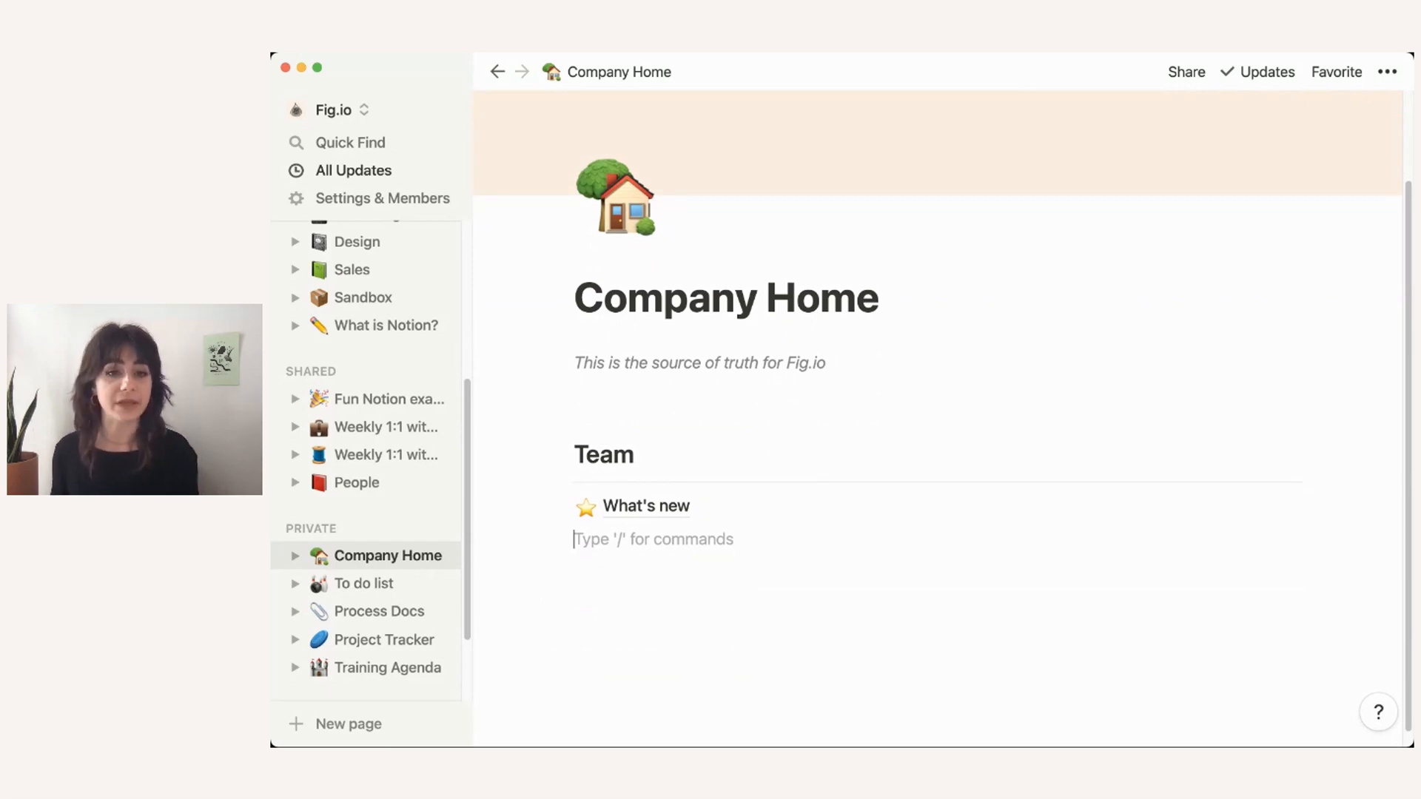
Step: Insert a 'Mission, vision, values' sub-page with a goal net icon and return to Company Home
type("/page")
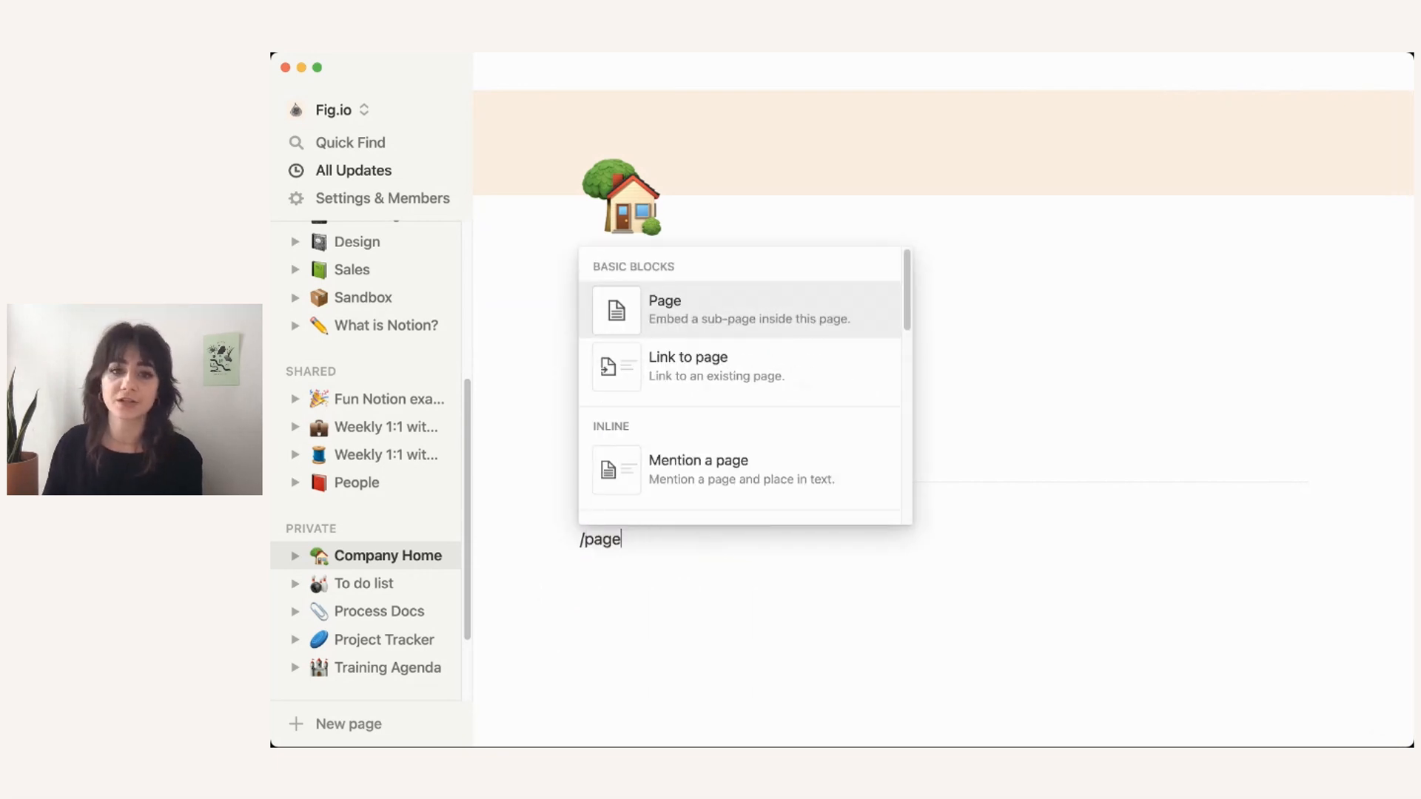
key("Return")
type("Mis")
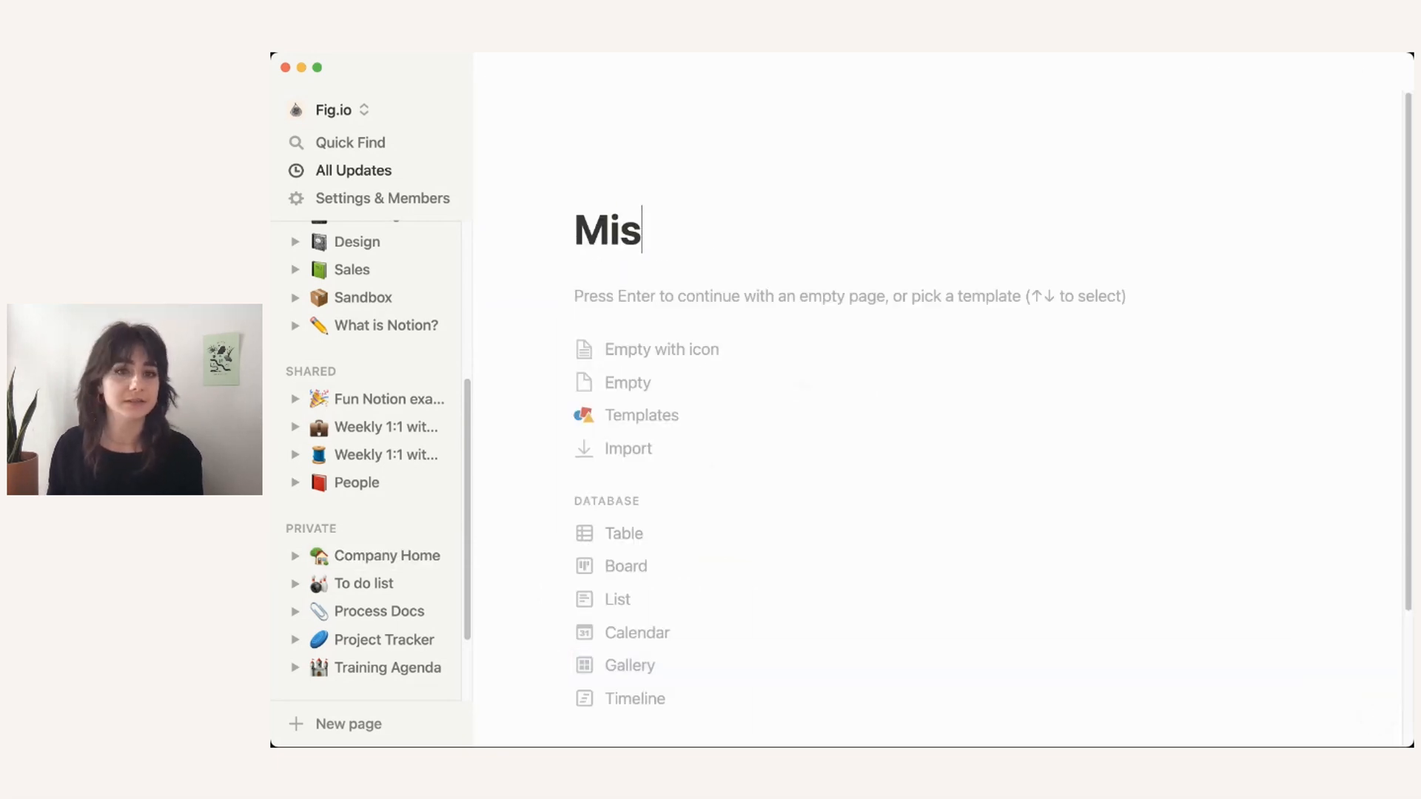
type("sion, vision, values")
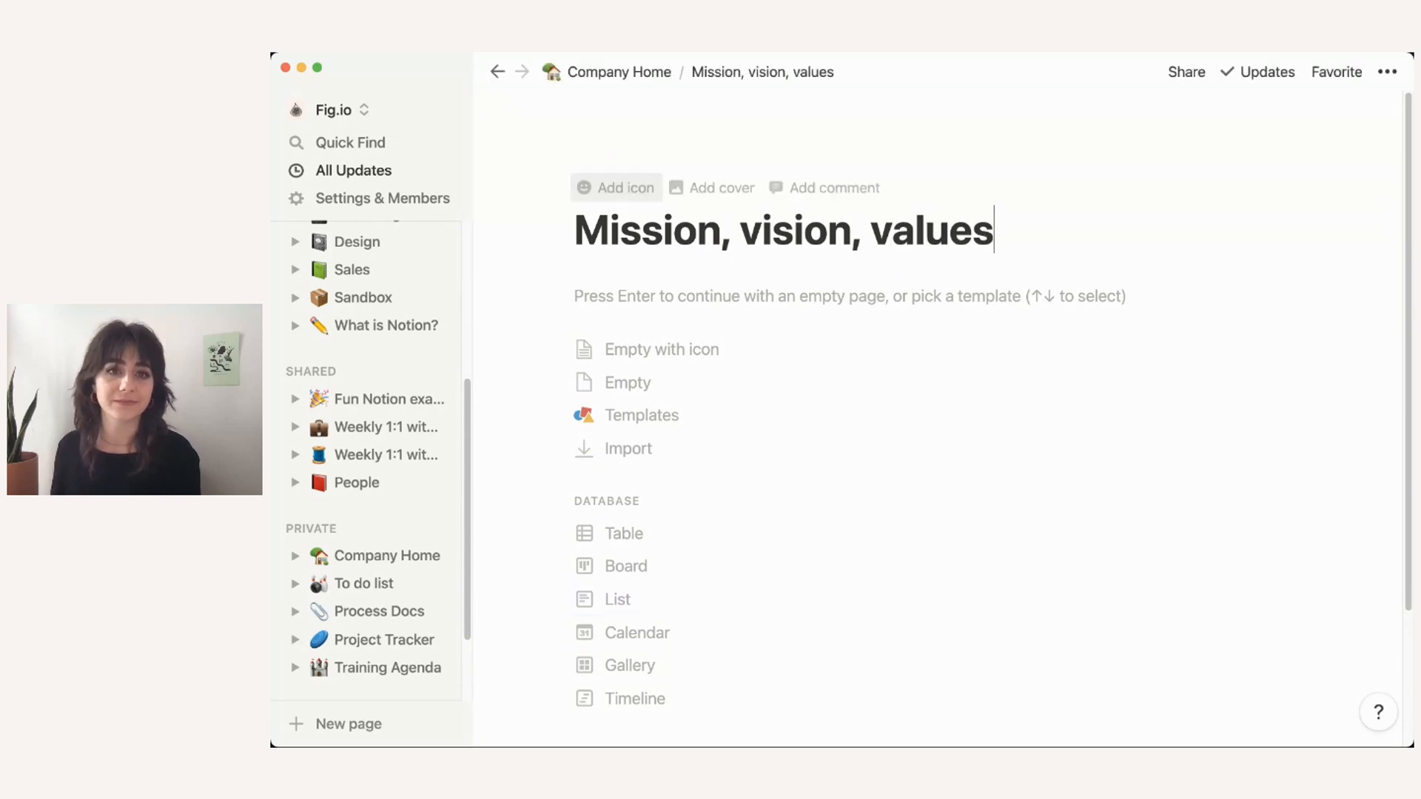
left_click(619, 188)
left_click(614, 231)
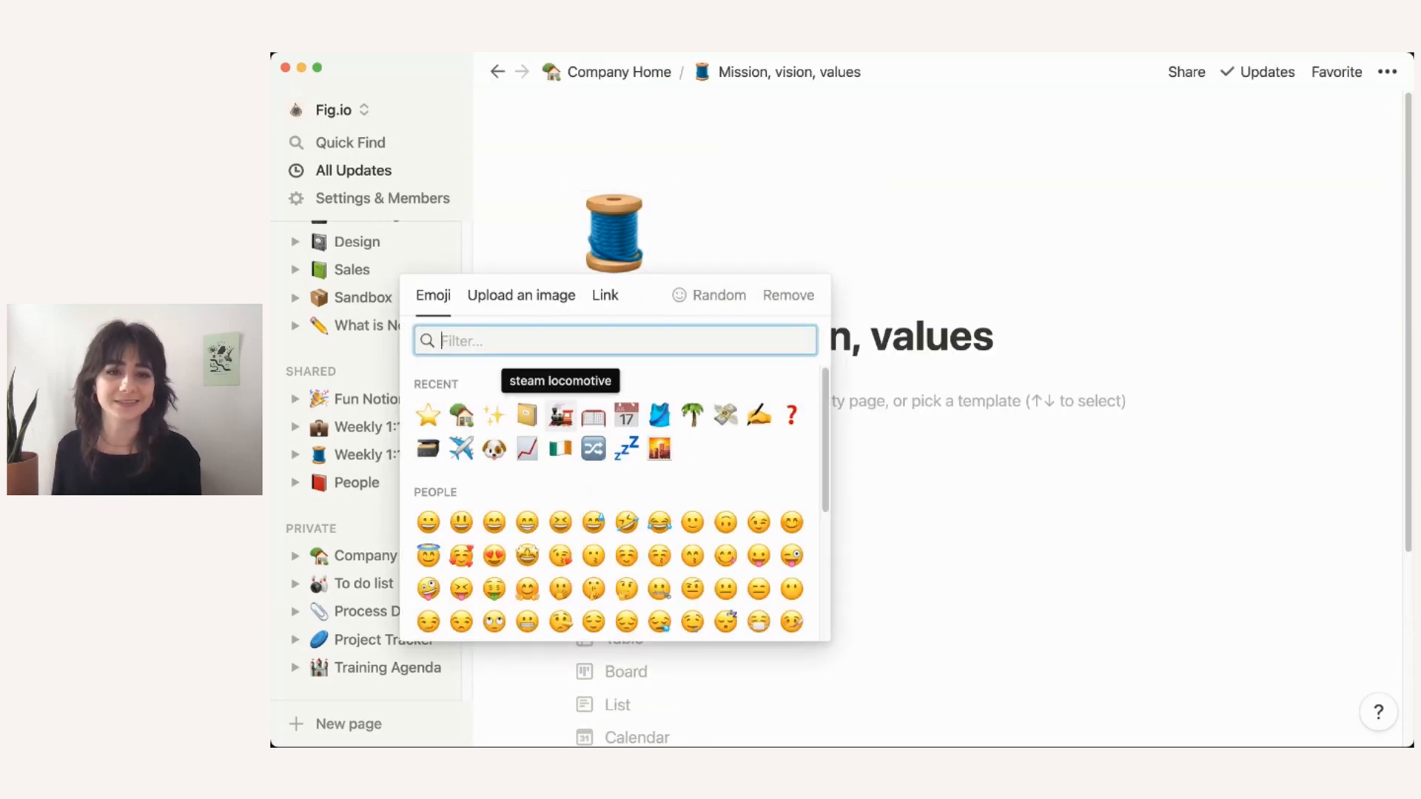
left_click(593, 415)
left_click(619, 72)
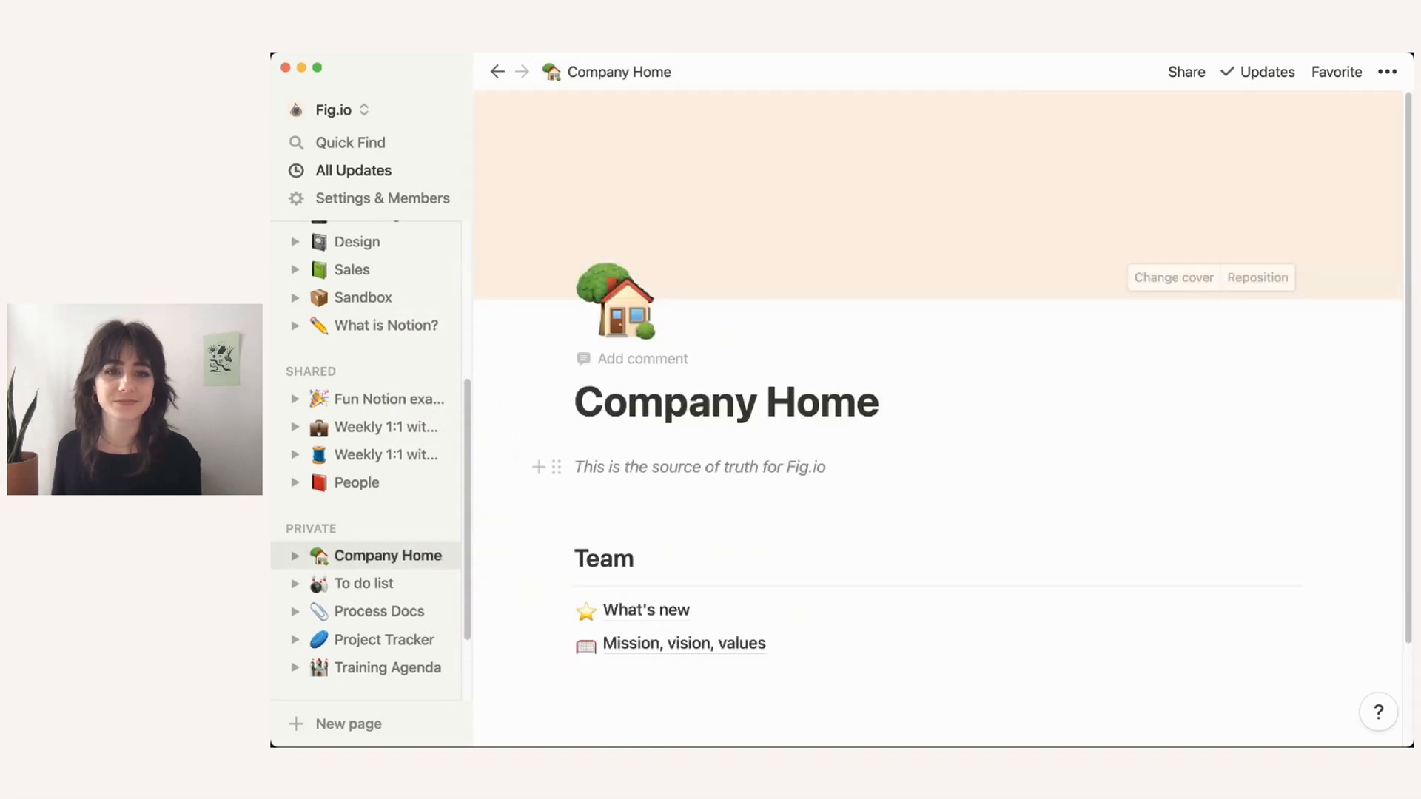
scroll(740, 478, "down", 2)
Step: Insert an empty 'Company Goals 2021' sub-page with a carousel-horse icon, then return to Company Home
left_click(629, 557)
type("/page")
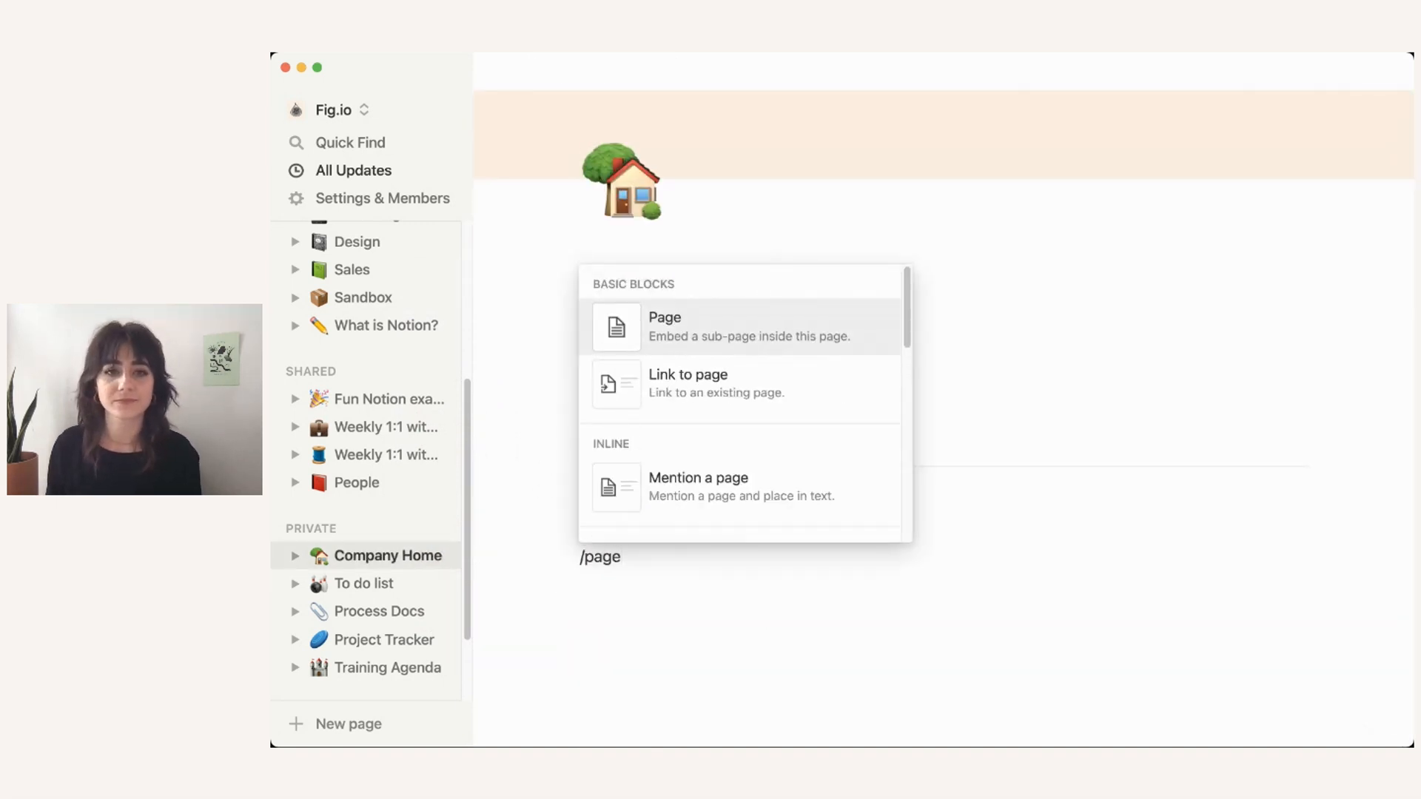
key("Return")
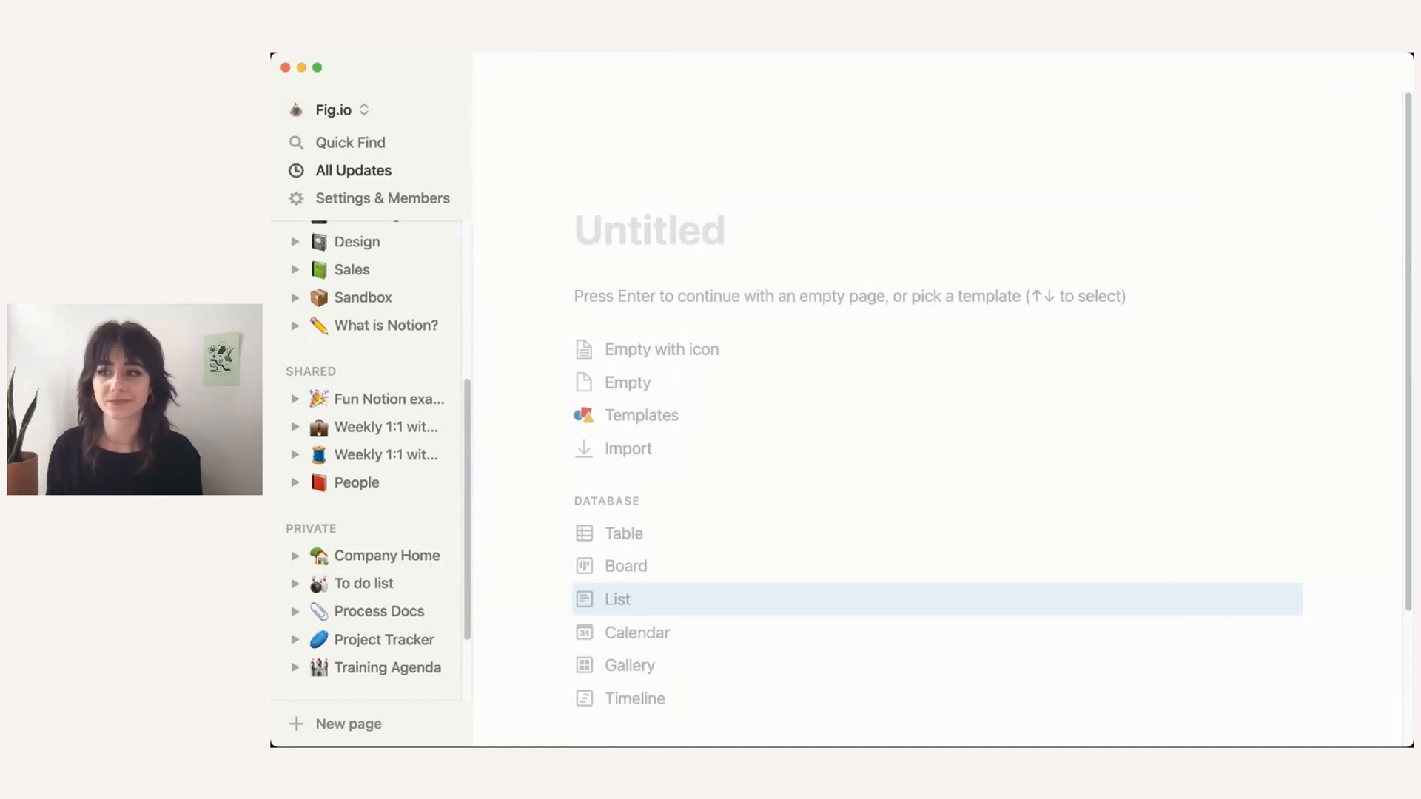
type("Copma")
key("BackSpace")
key("BackSpace")
key("BackSpace")
type("mpan")
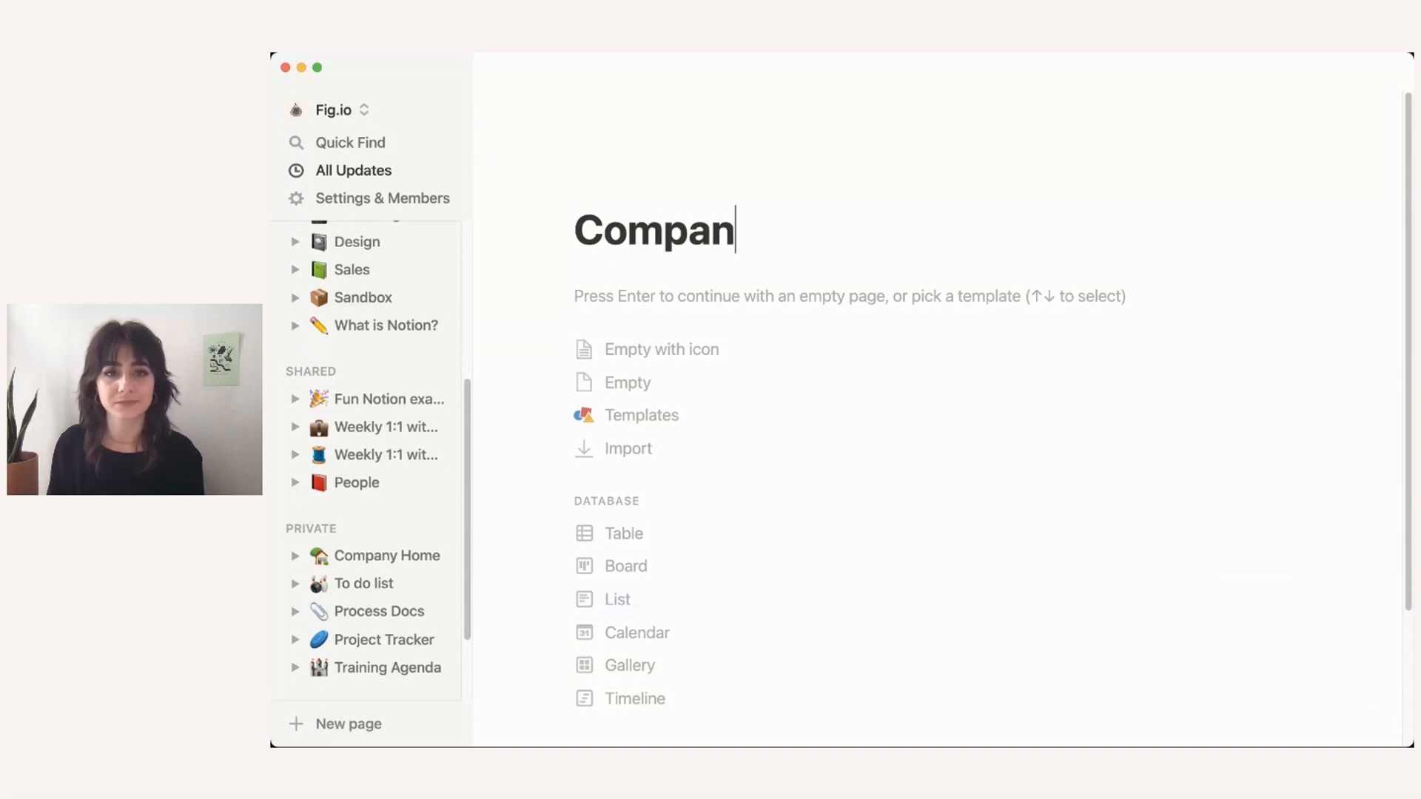
type("y Goals 2021")
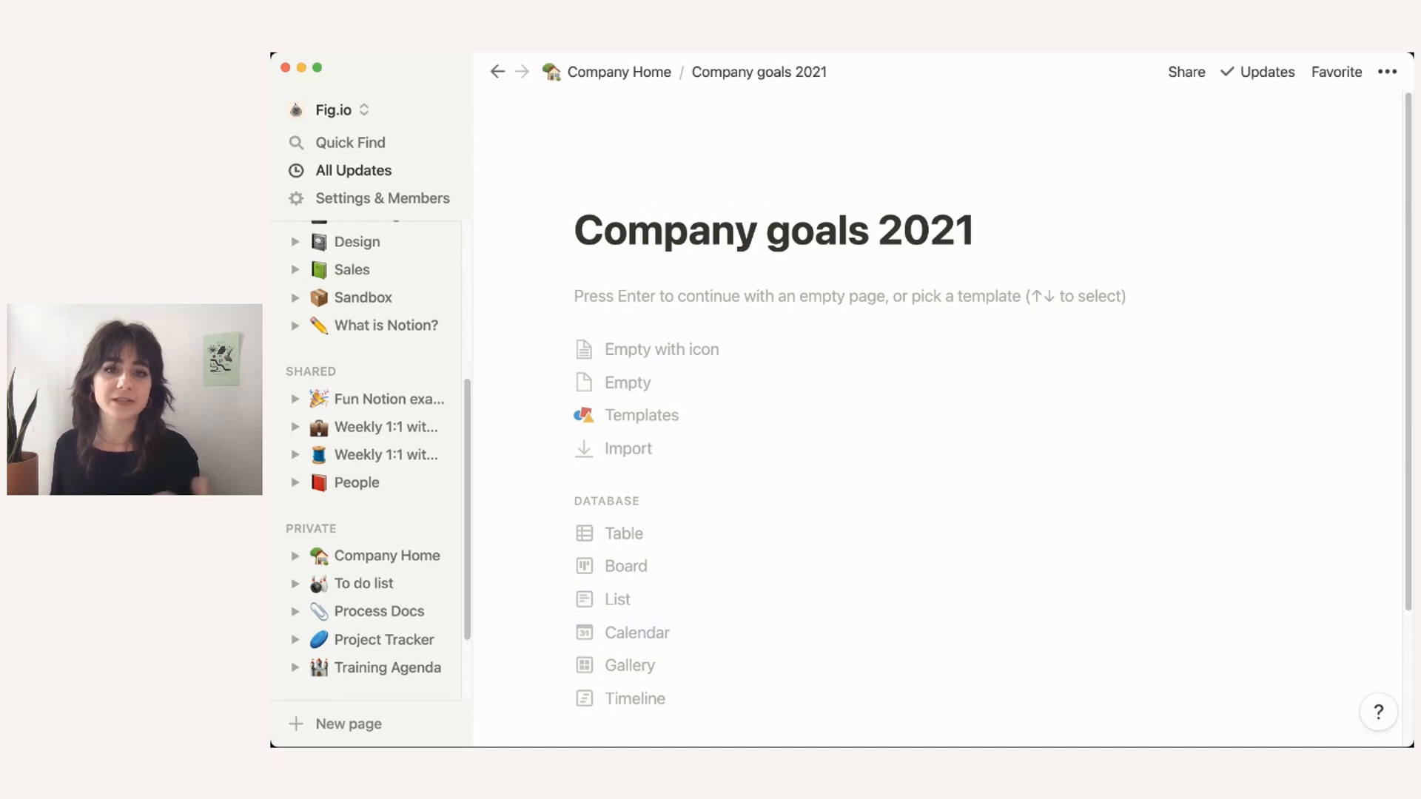
key("Return")
left_click(621, 187)
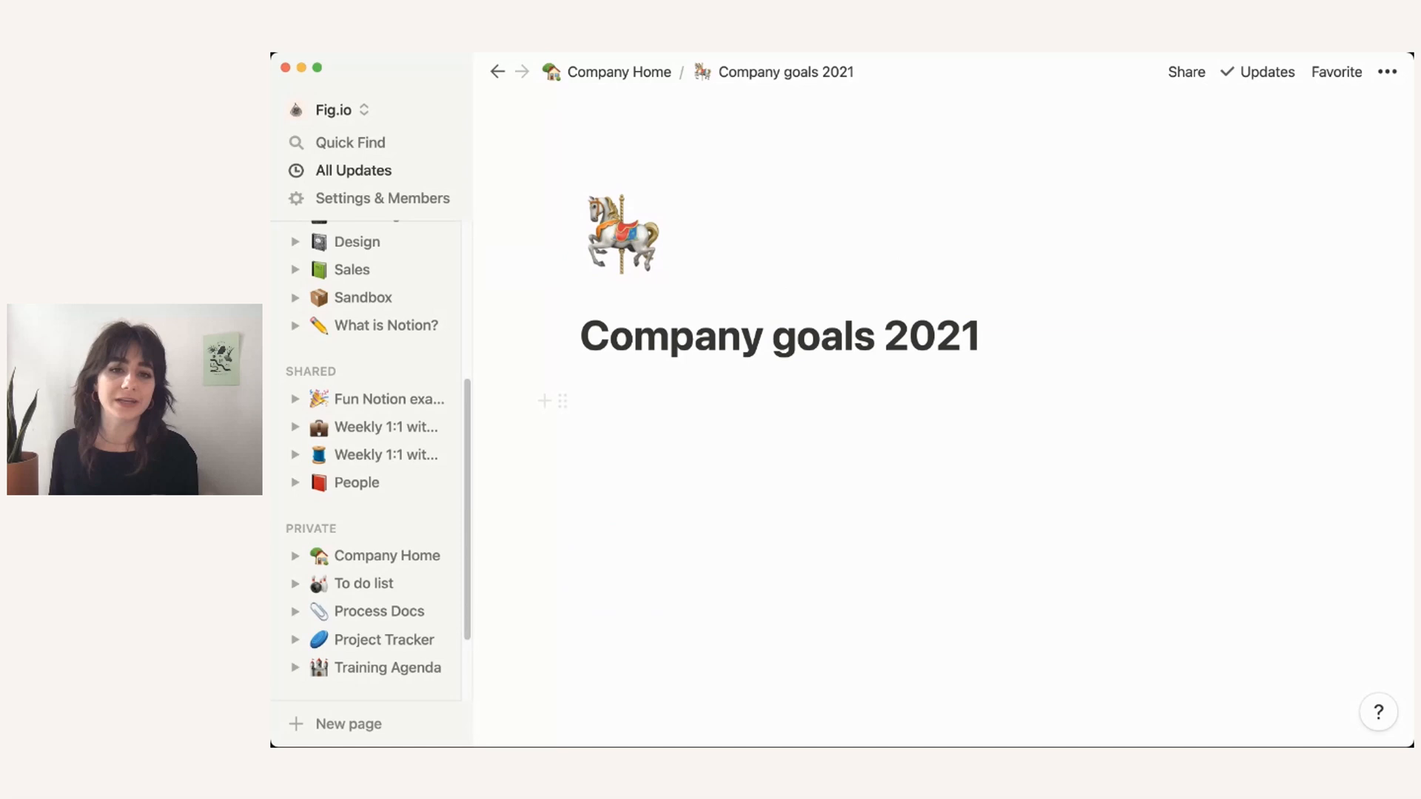
left_click(619, 72)
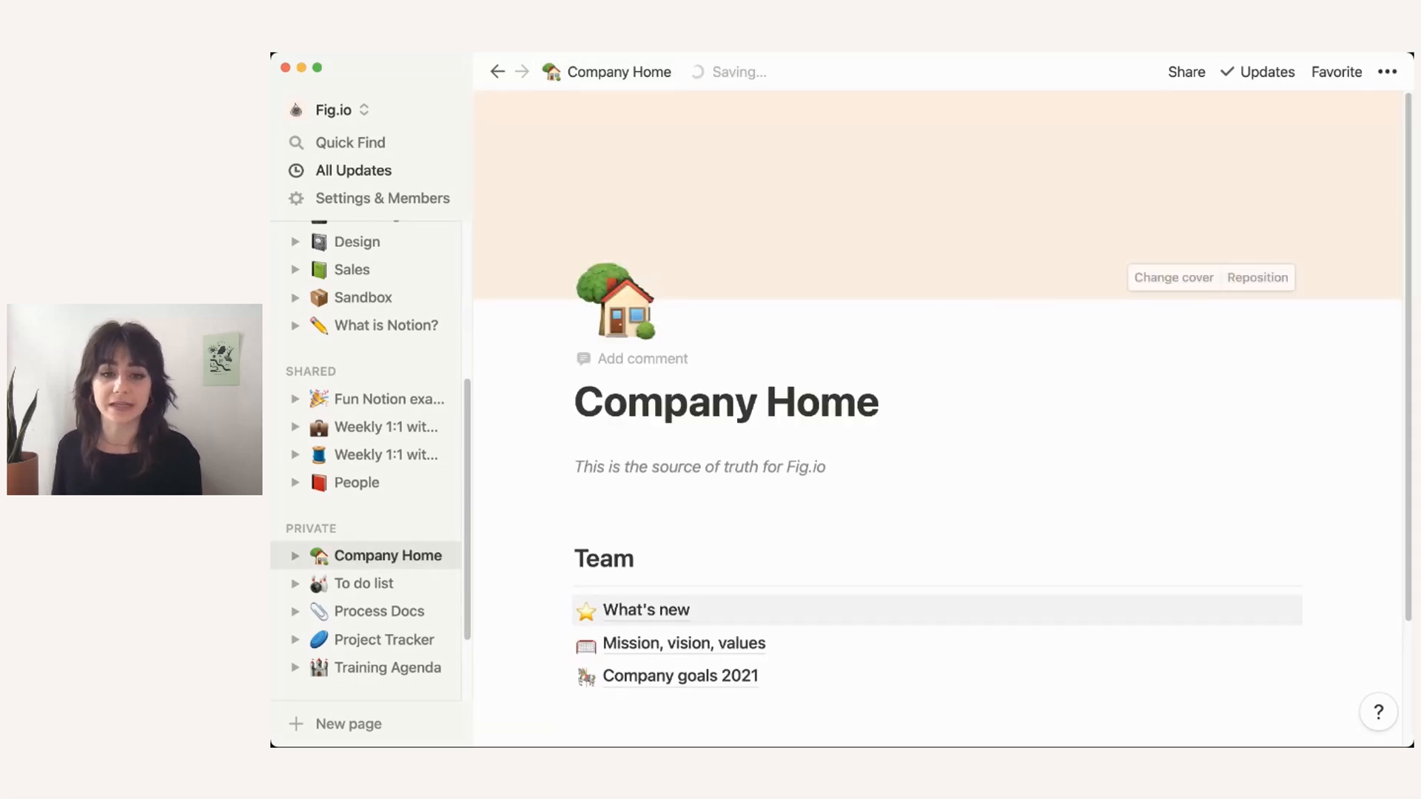
Step: Insert an 'Employee directory' sub-page and open its template gallery
left_click(652, 557)
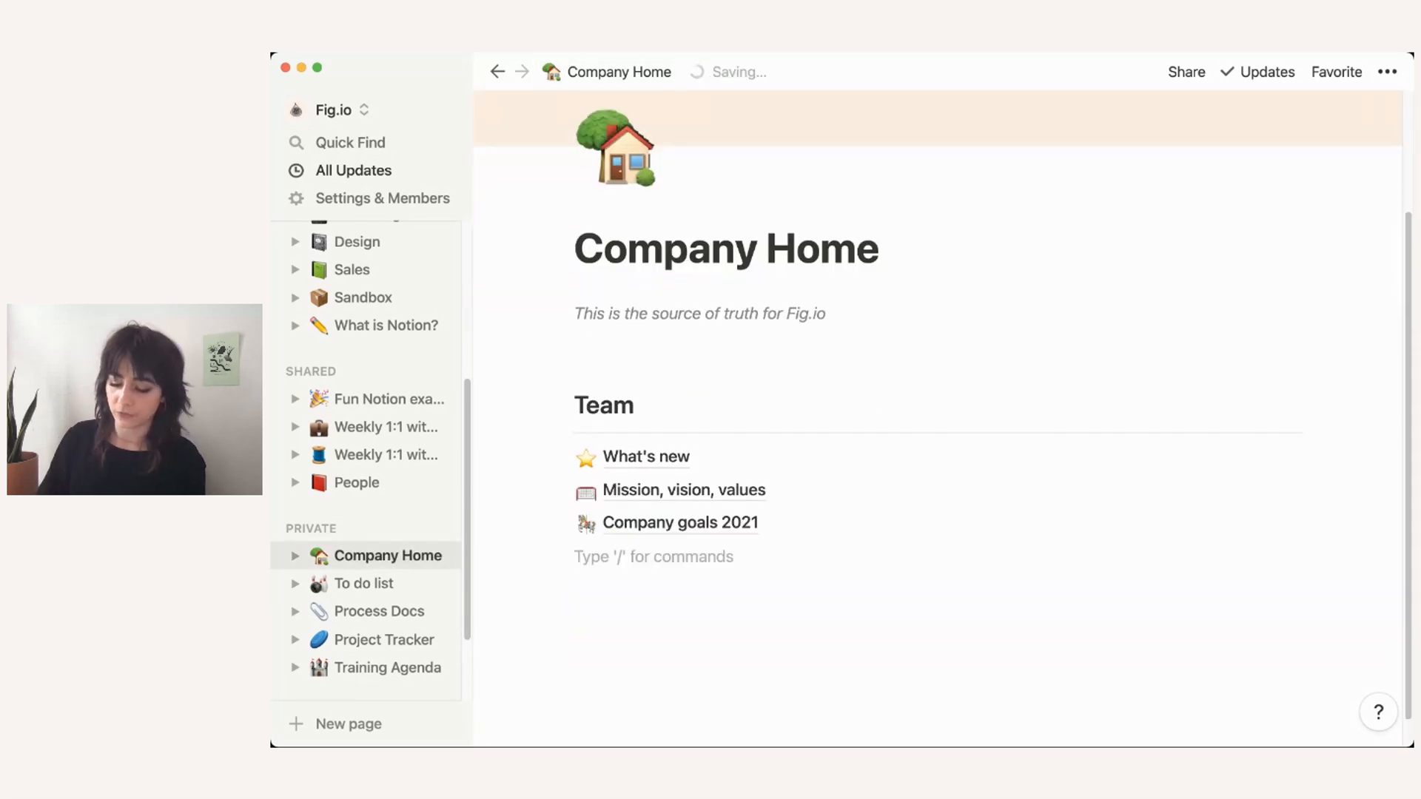
type("/page")
key("Return")
type("Em")
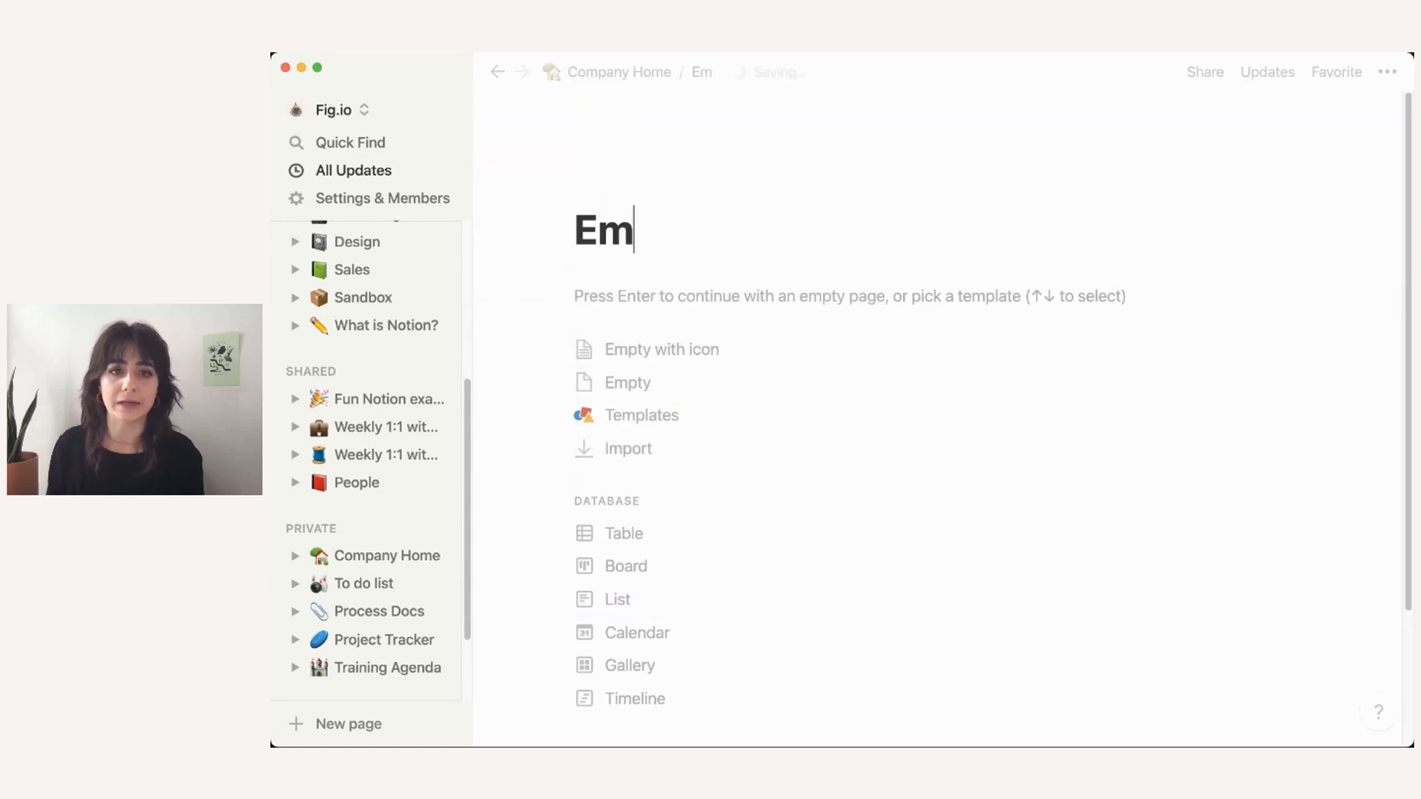
type("ployee directory")
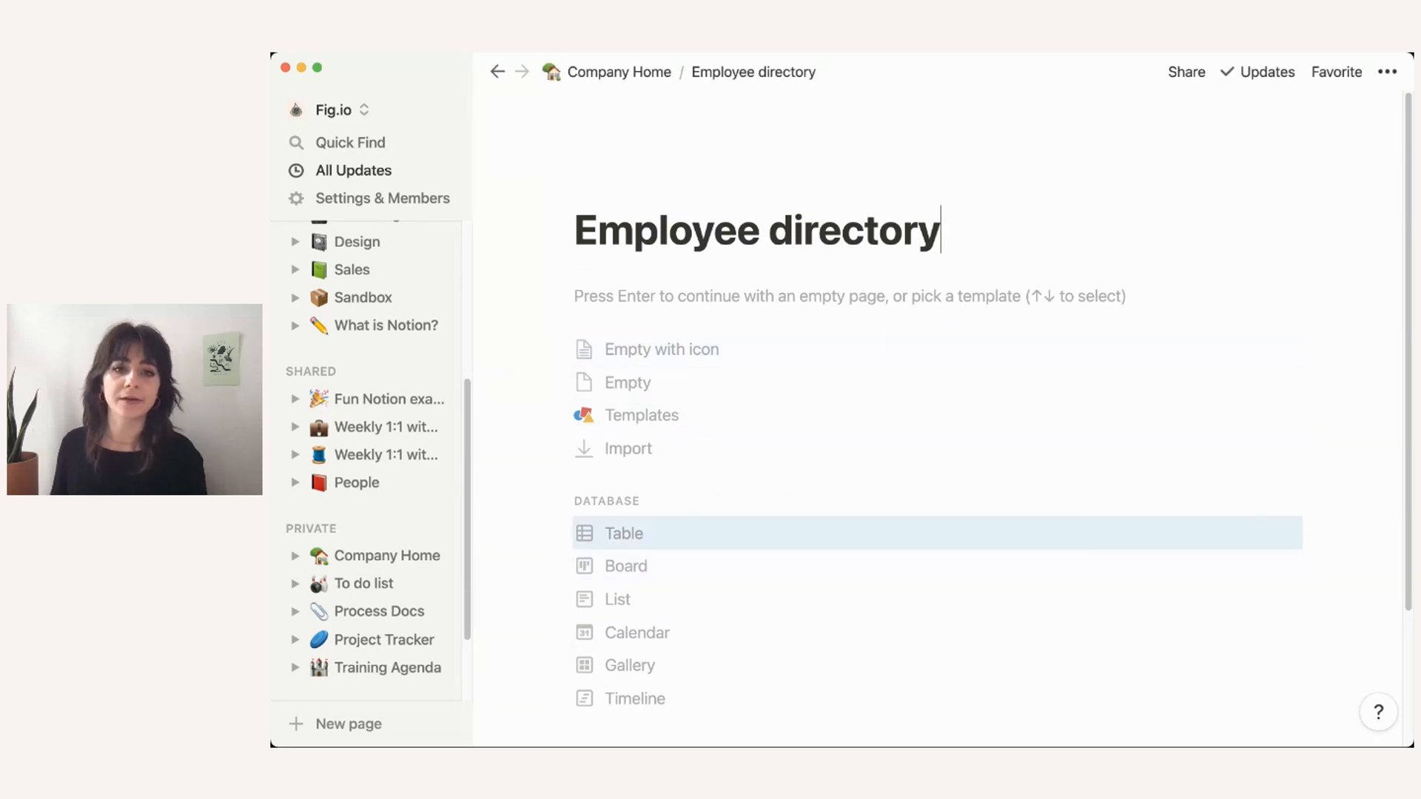
key("Up")
key("Up")
key("Return")
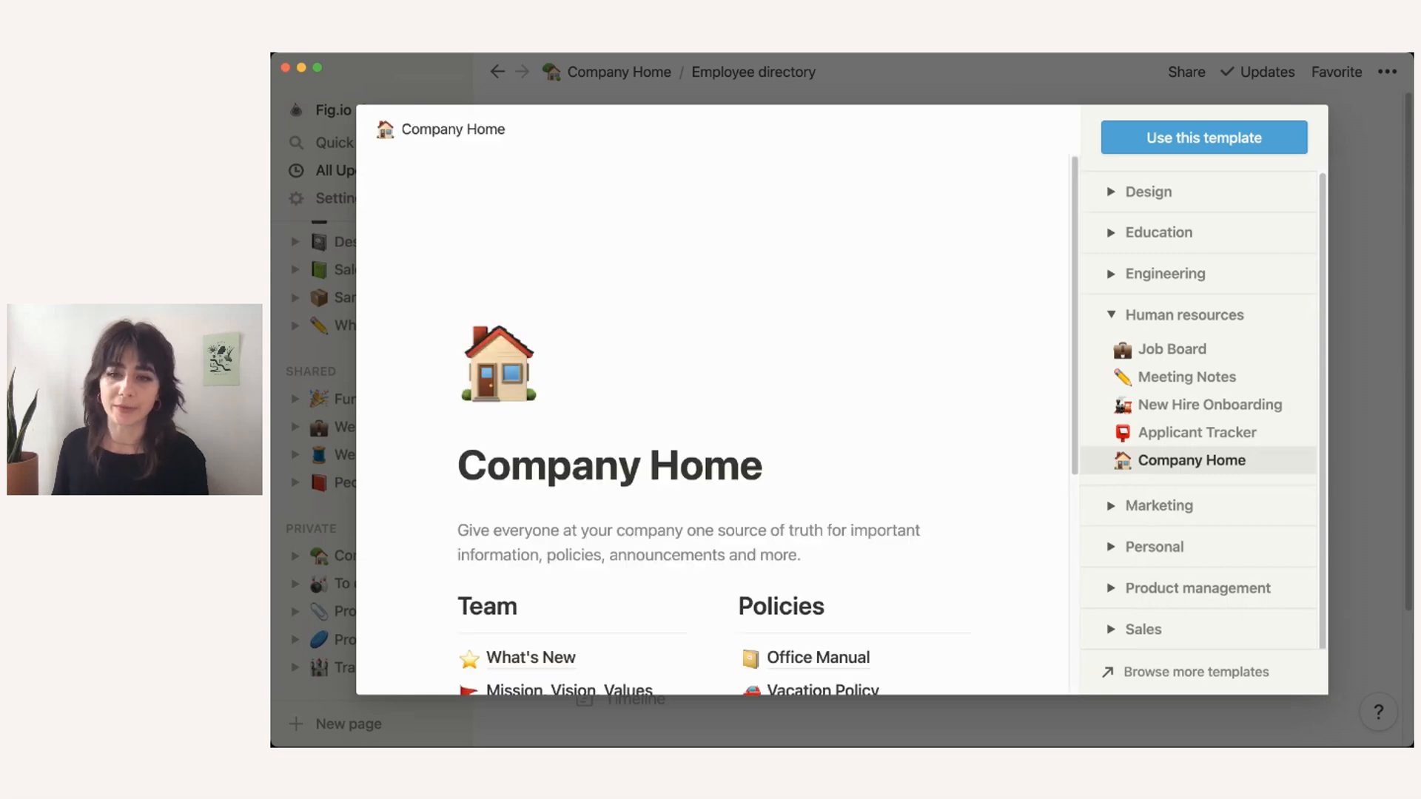
Step: Browse the Company Home template's Employee Directory example, then close the template gallery
scroll(712, 424, "down", 2)
scroll(712, 424, "down", 2)
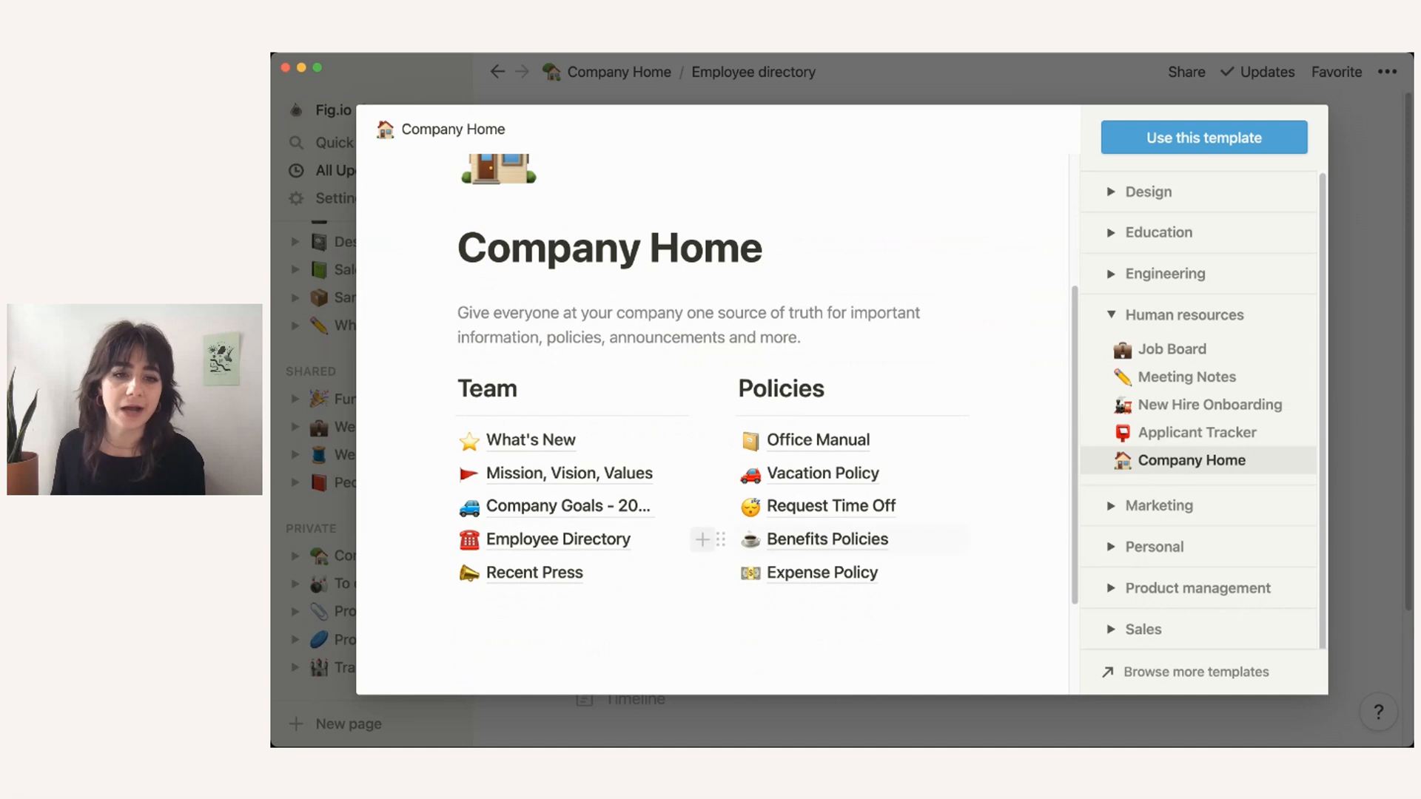
left_click(558, 539)
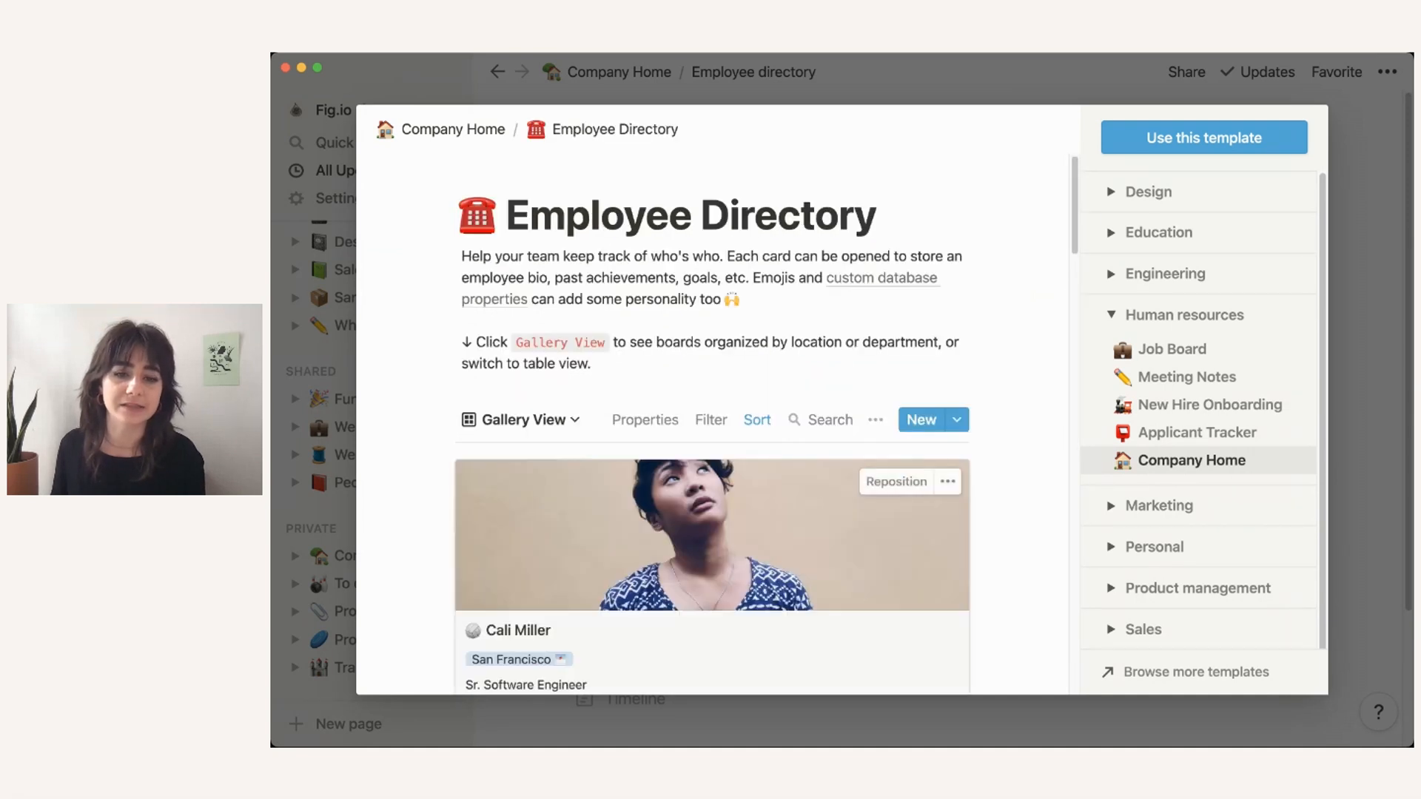
scroll(713, 444, "down", 5)
scroll(713, 424, "down", 4)
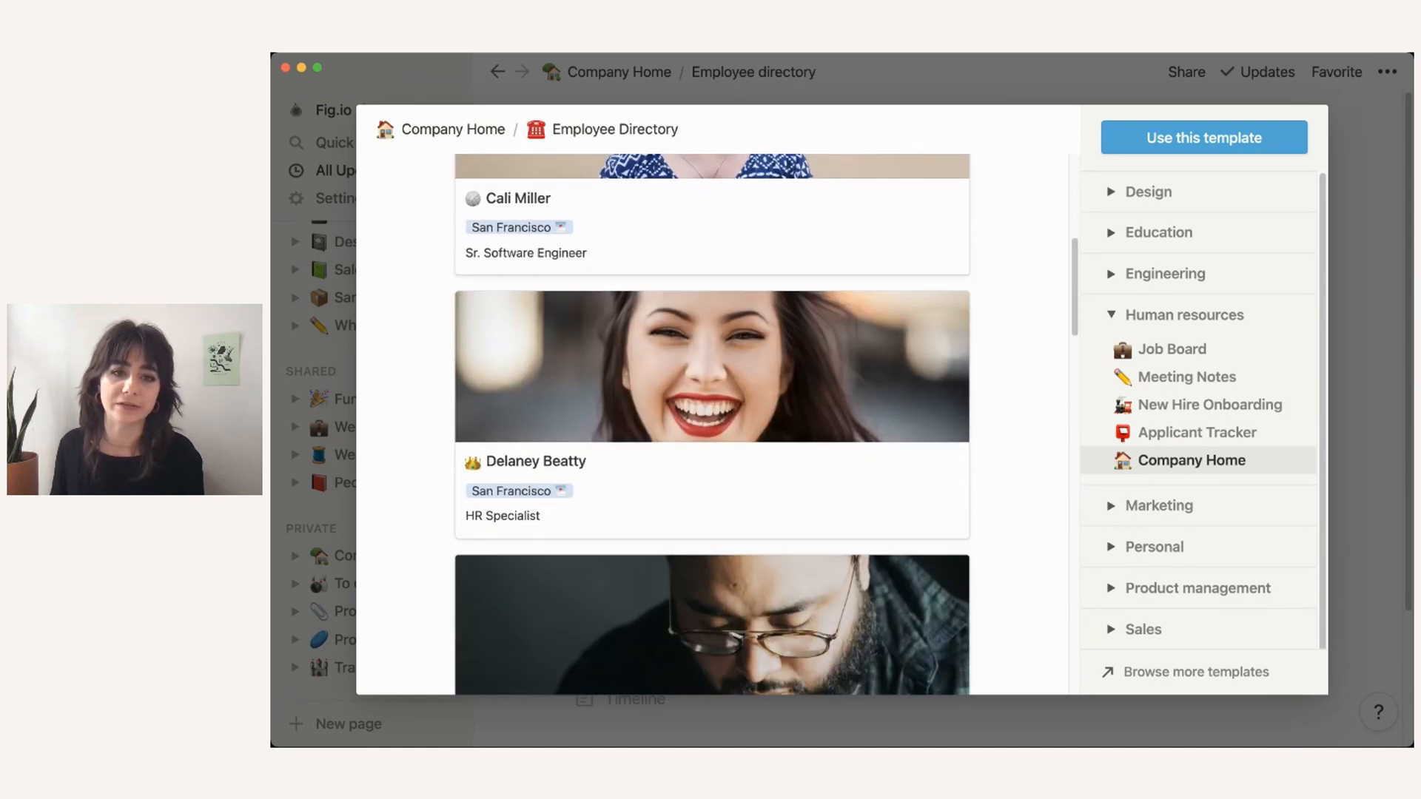
scroll(713, 424, "up", 2)
scroll(713, 424, "up", 3)
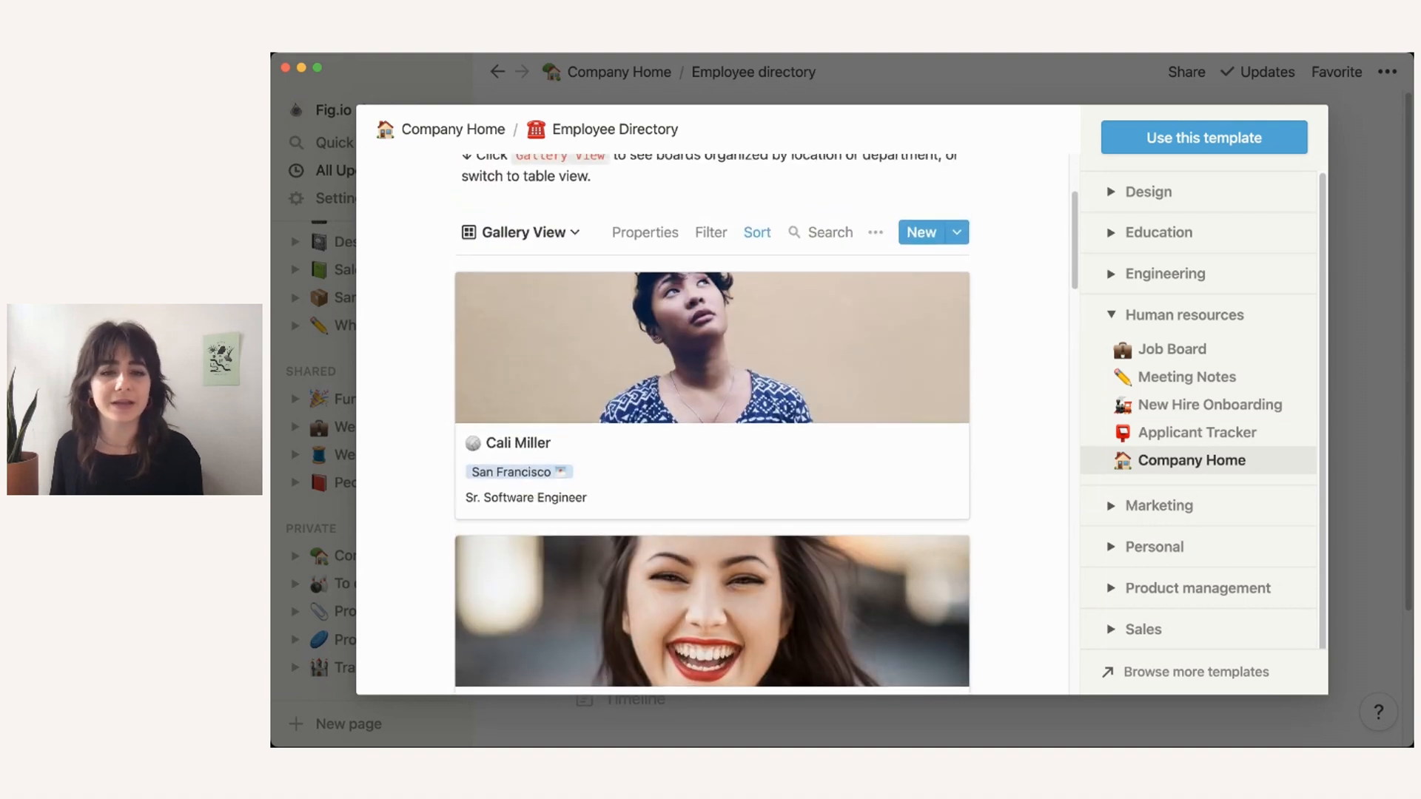
scroll(713, 424, "up", 1)
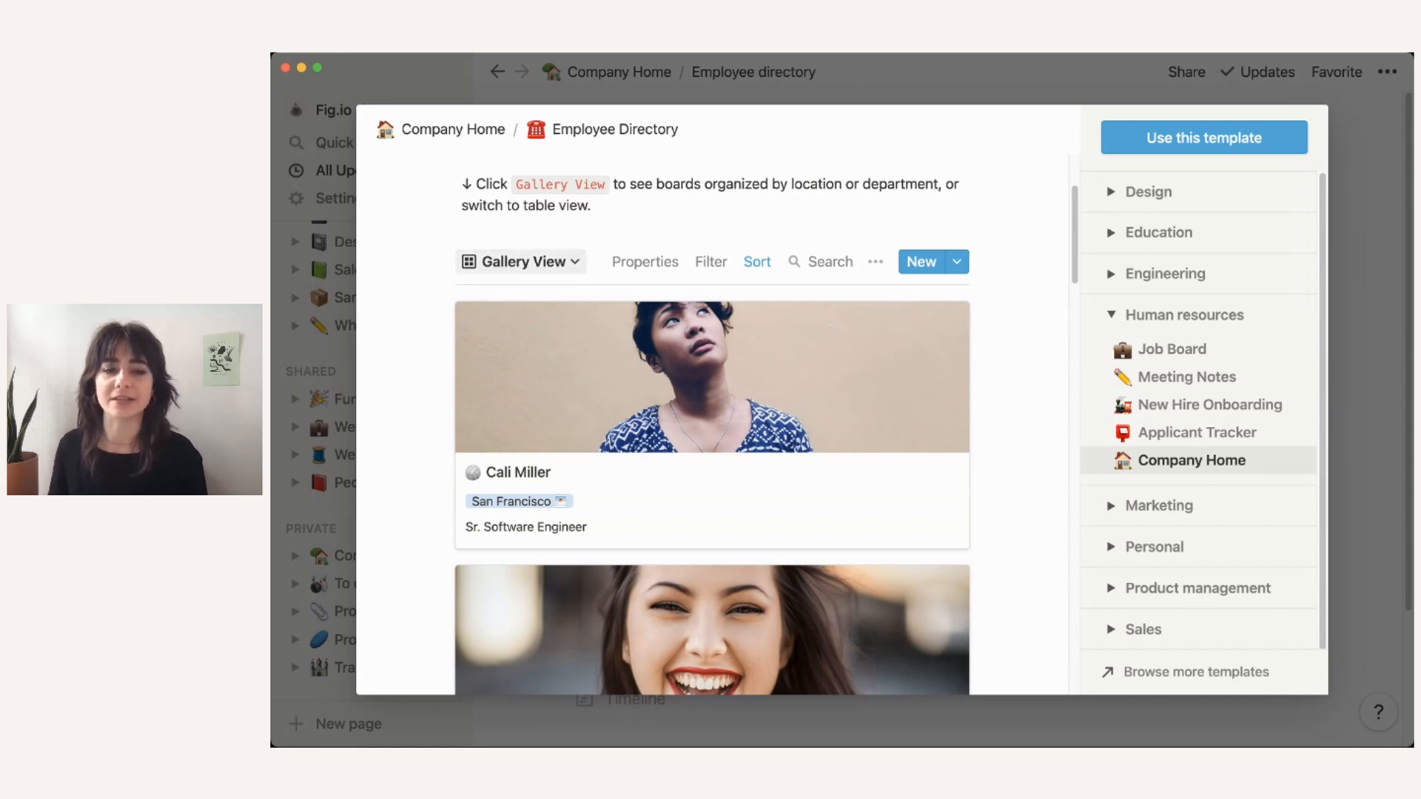
scroll(712, 426, "up", 5)
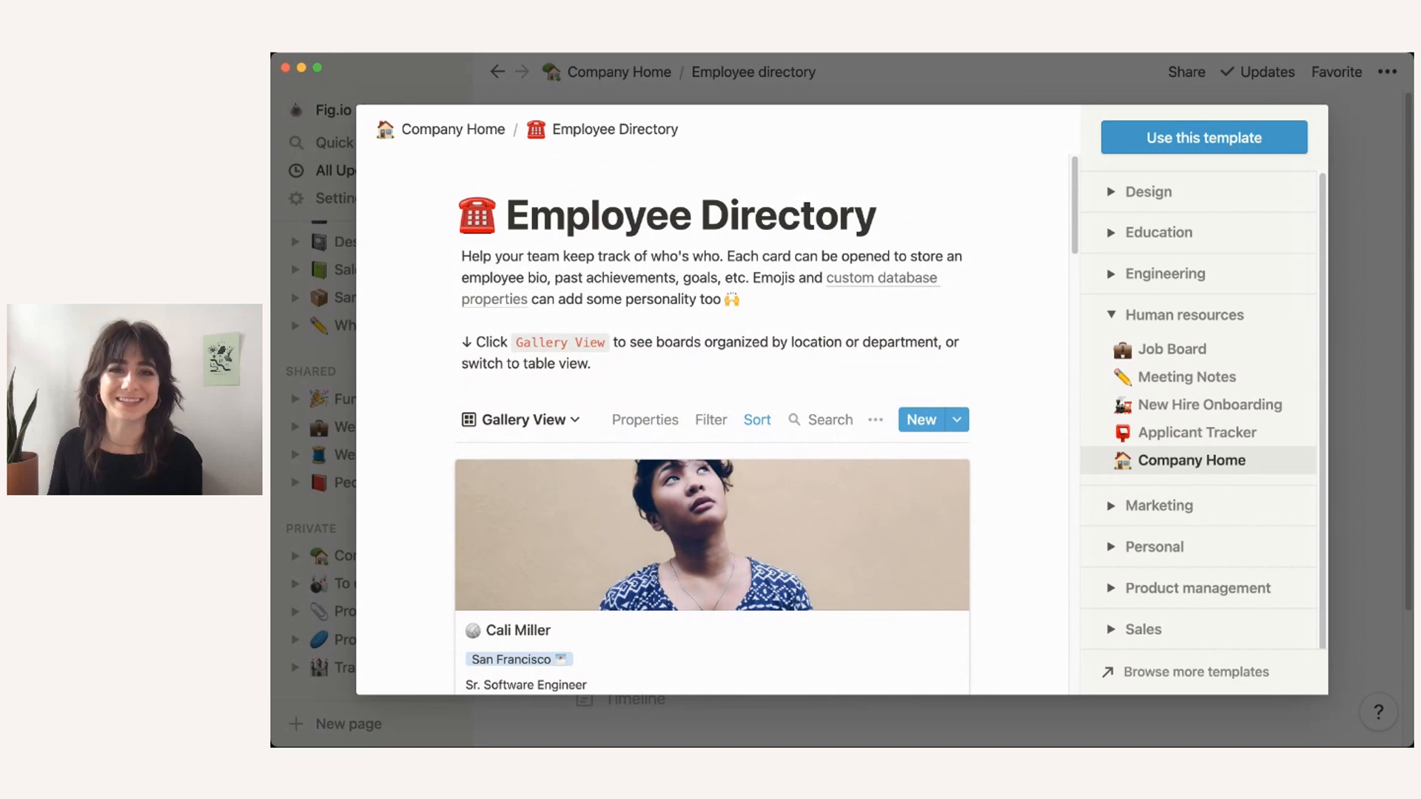
key("Escape")
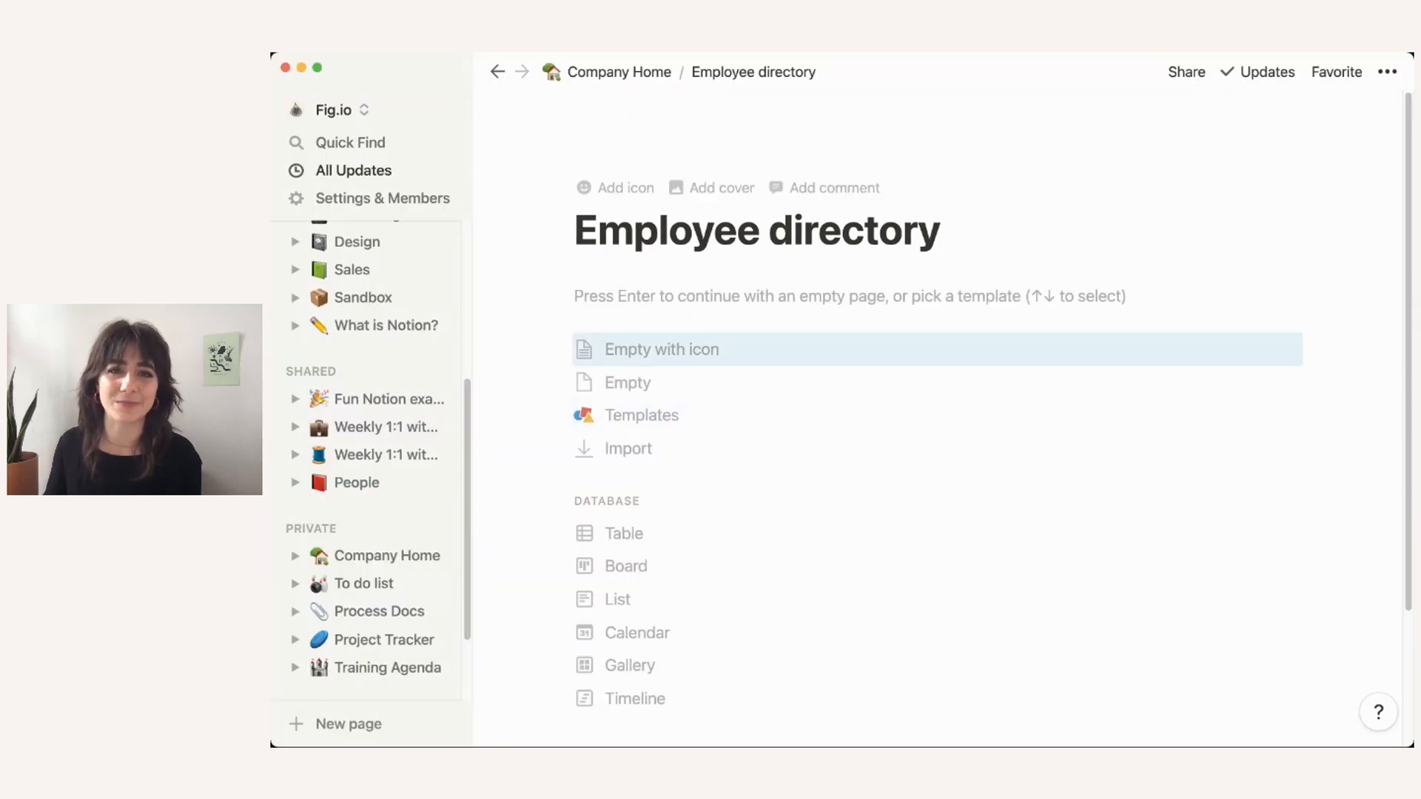
Step: On Company Home, set the Employee directory icon to a steam locomotive and add two blank lines below it
left_click(619, 72)
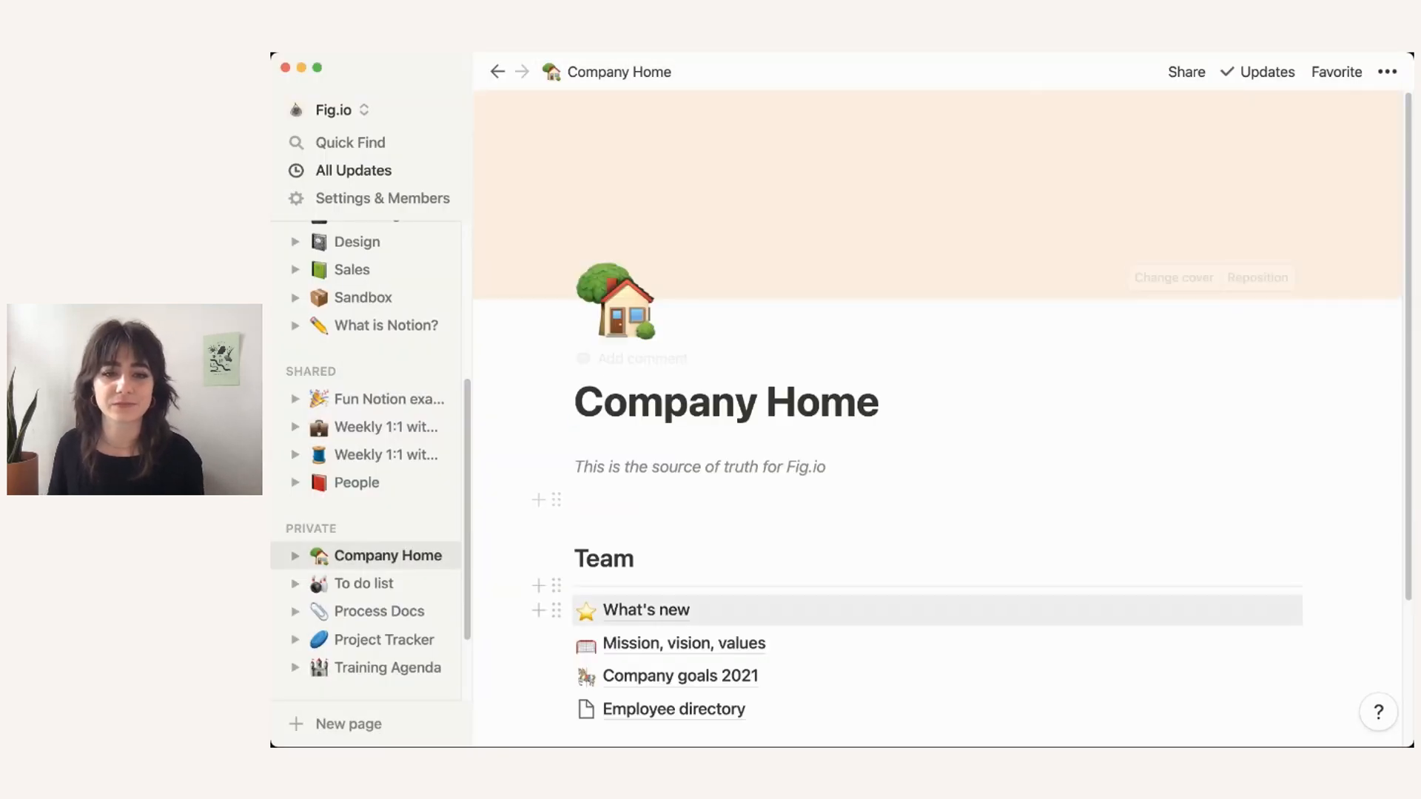
left_click(586, 537)
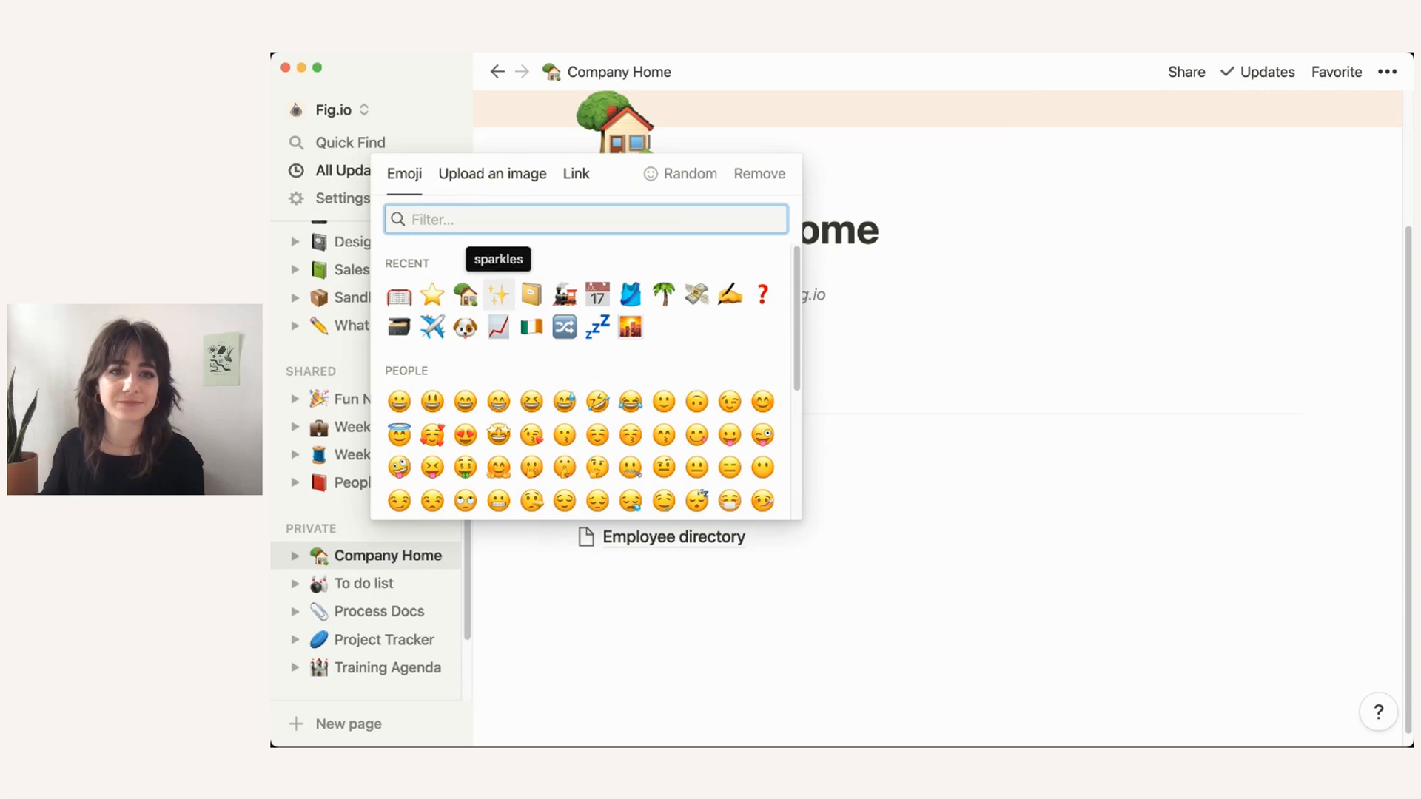
left_click(564, 295)
left_click(653, 571)
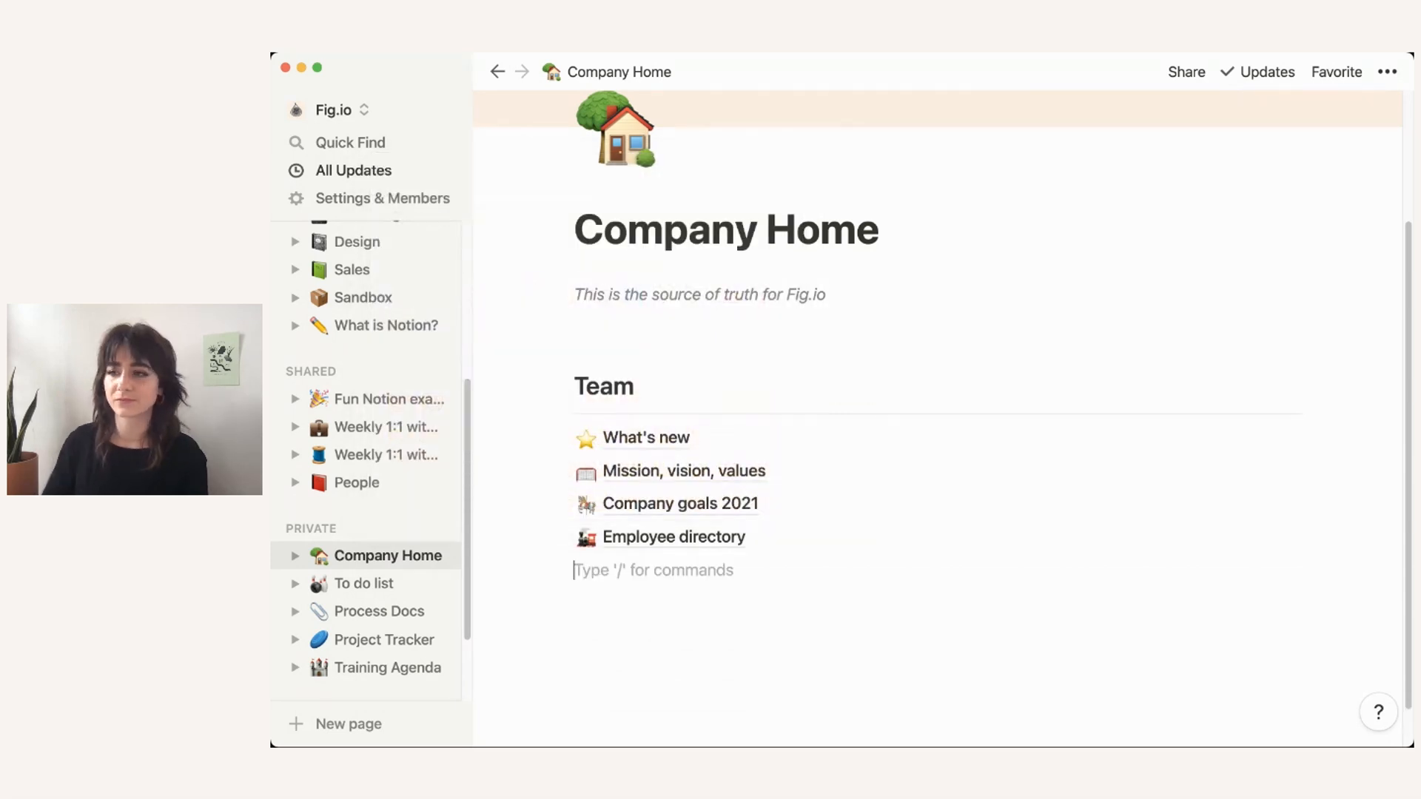
key("Return")
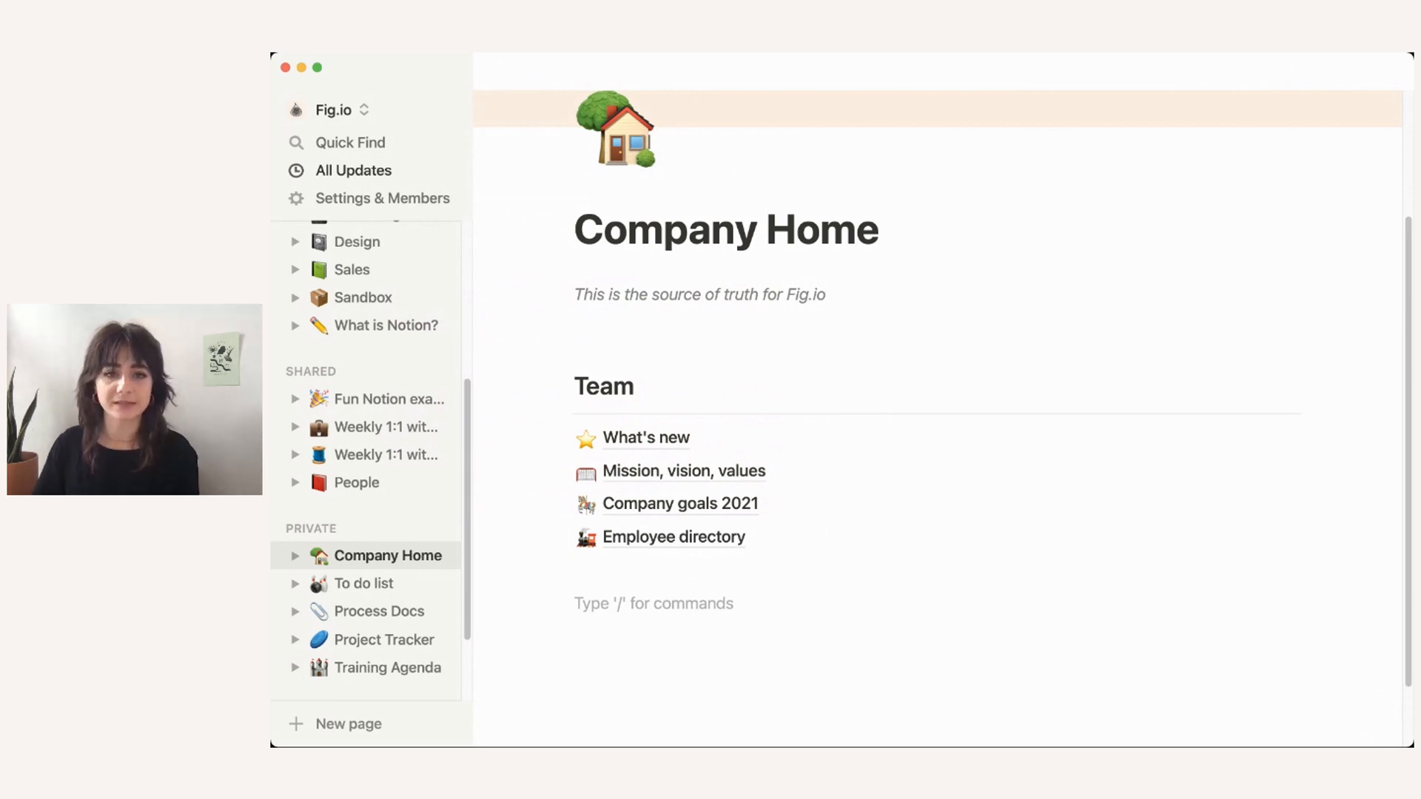
Step: Add a Heading 2 reading 'Policies' with a --- divider line beneath it
type("/")
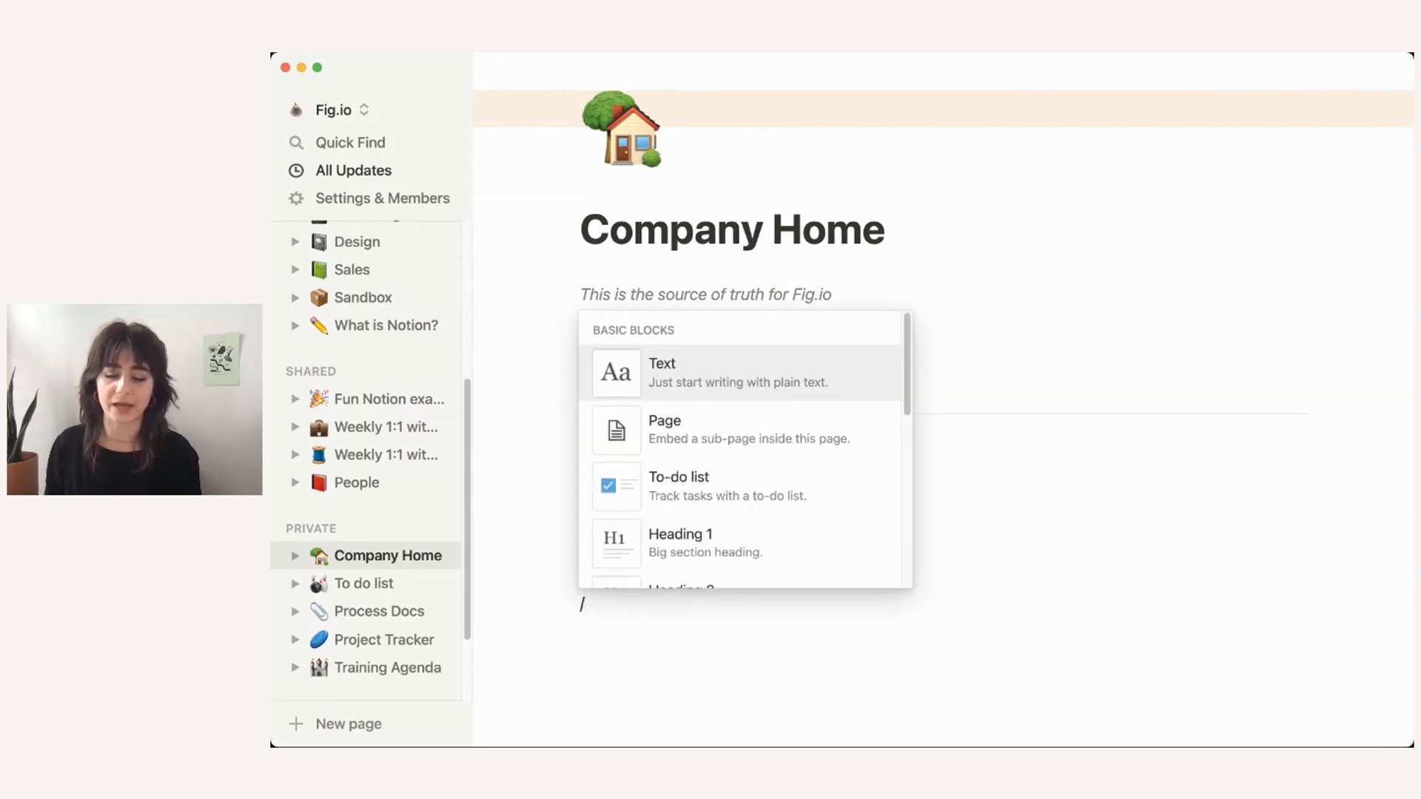
type("hea")
key("Down")
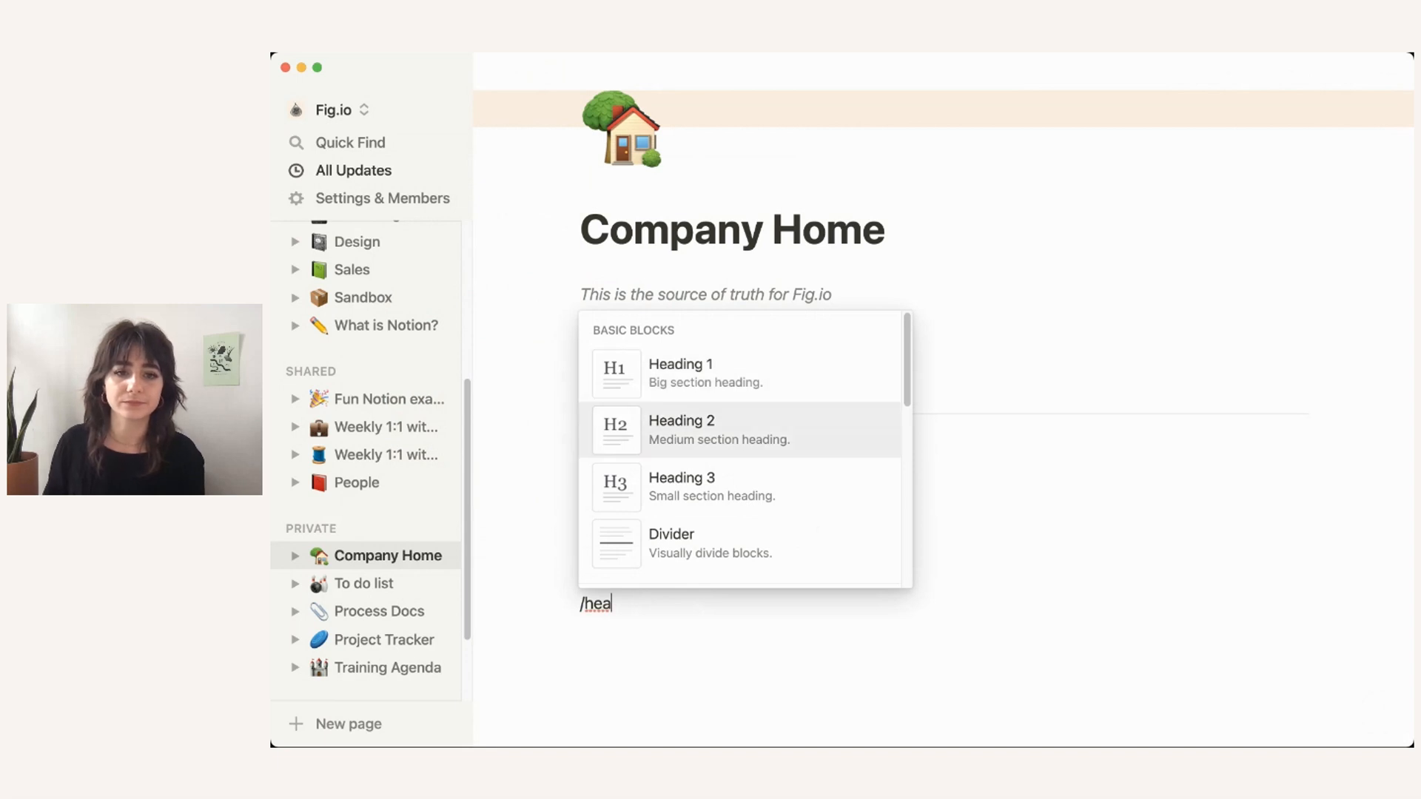
key("Return")
type("Poli")
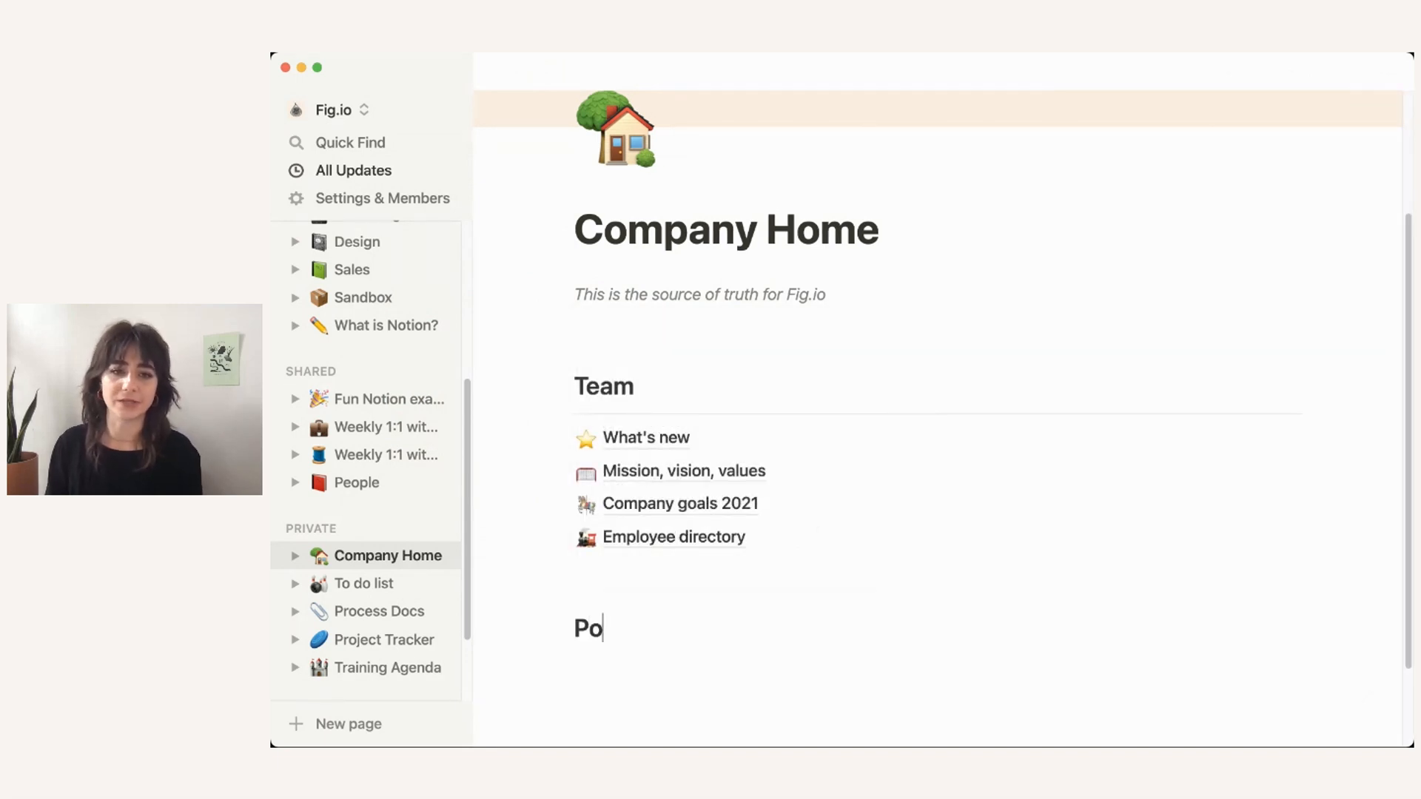
key("BackSpace")
type("icides")
key("BackSpace")
key("BackSpace")
key("BackSpace")
type("es")
key("Return")
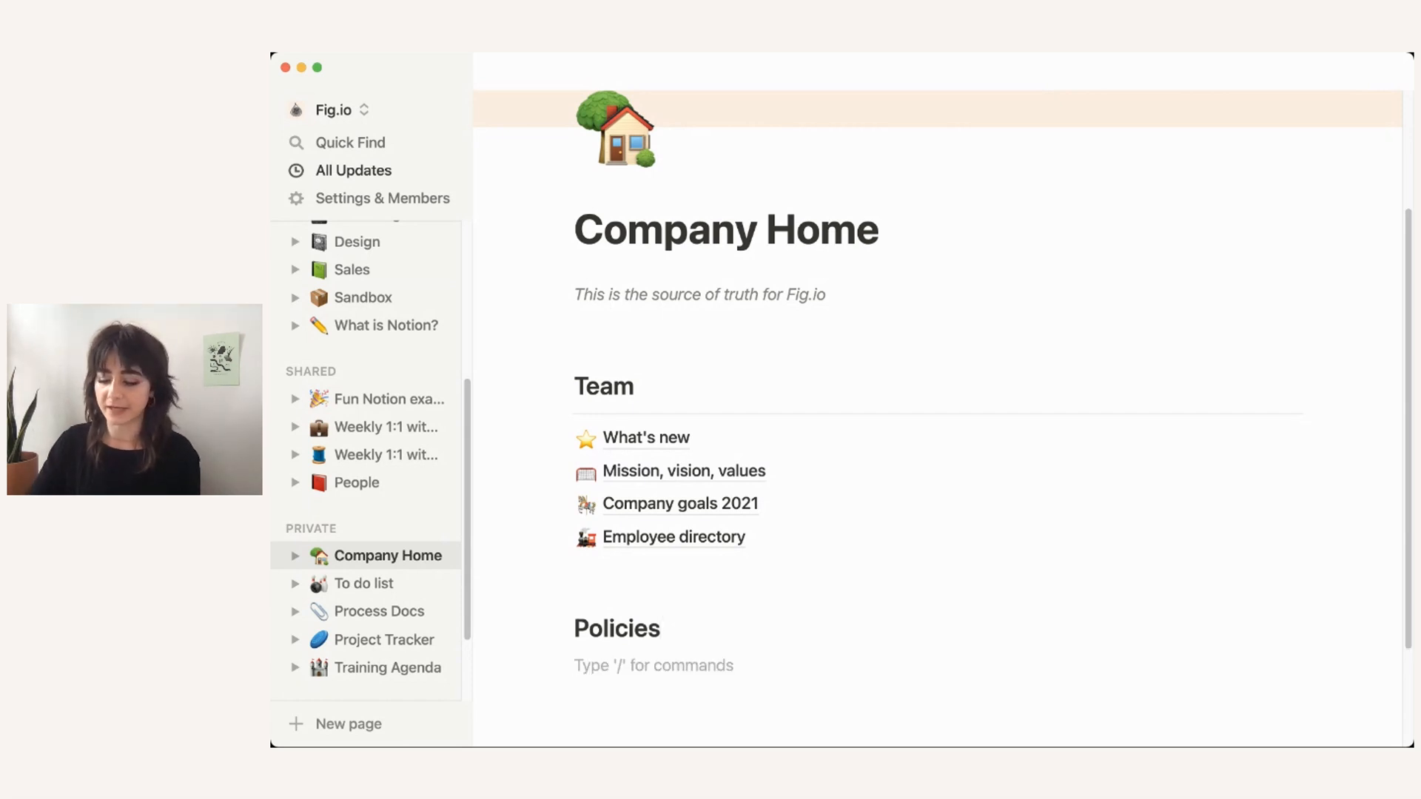
type("---")
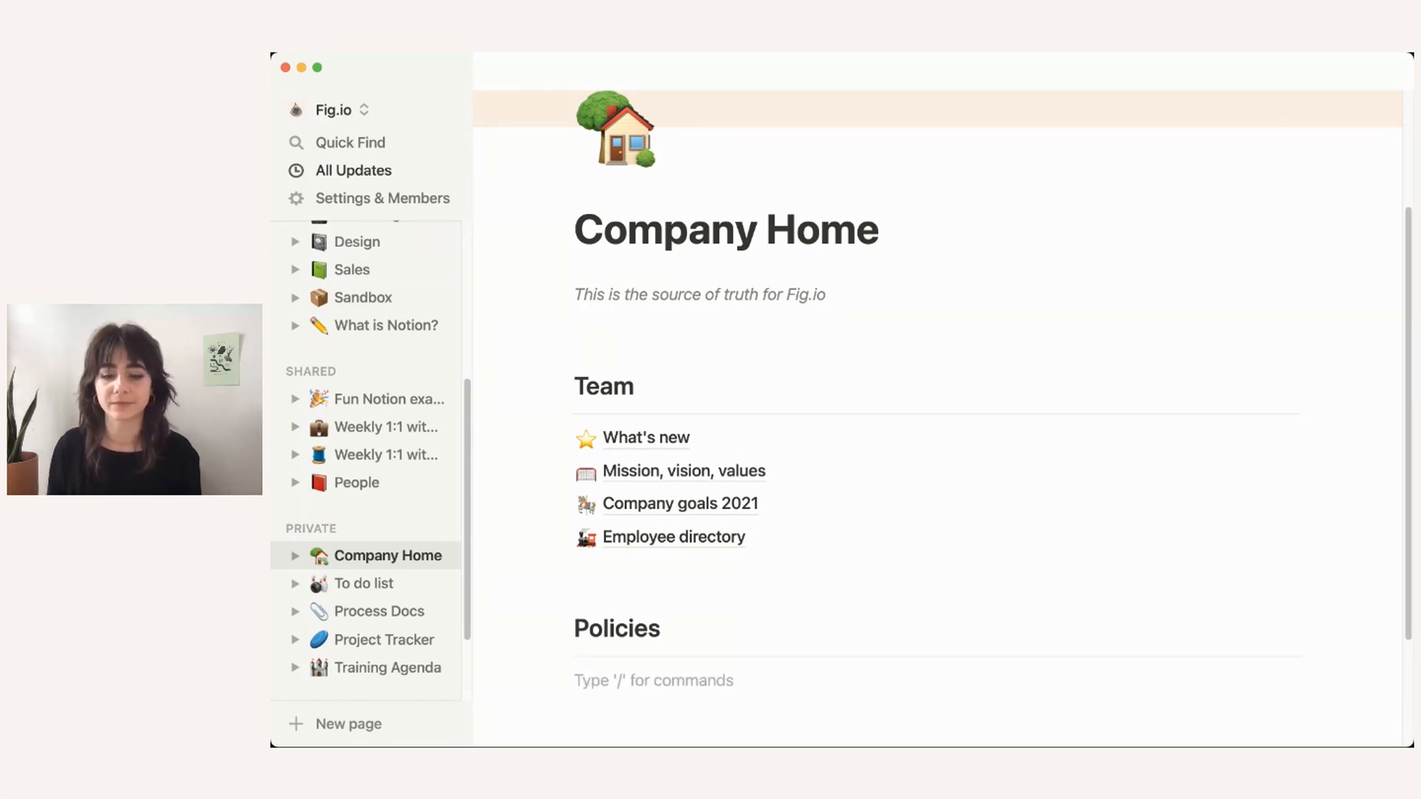
scroll(938, 414, "down", 3)
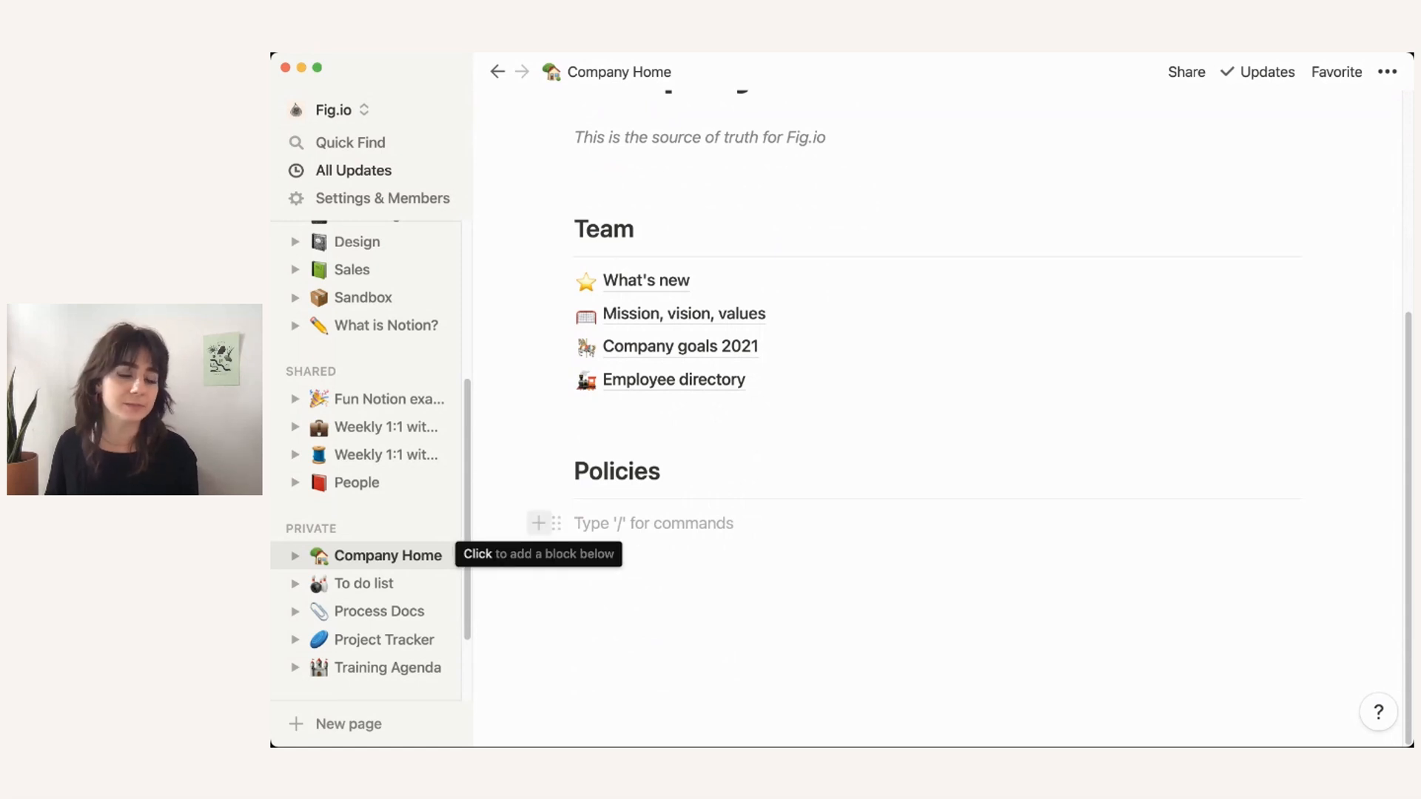
Step: Add an 'Office manual' subpage under Policies with a notebook icon
left_click(539, 523)
key("Down")
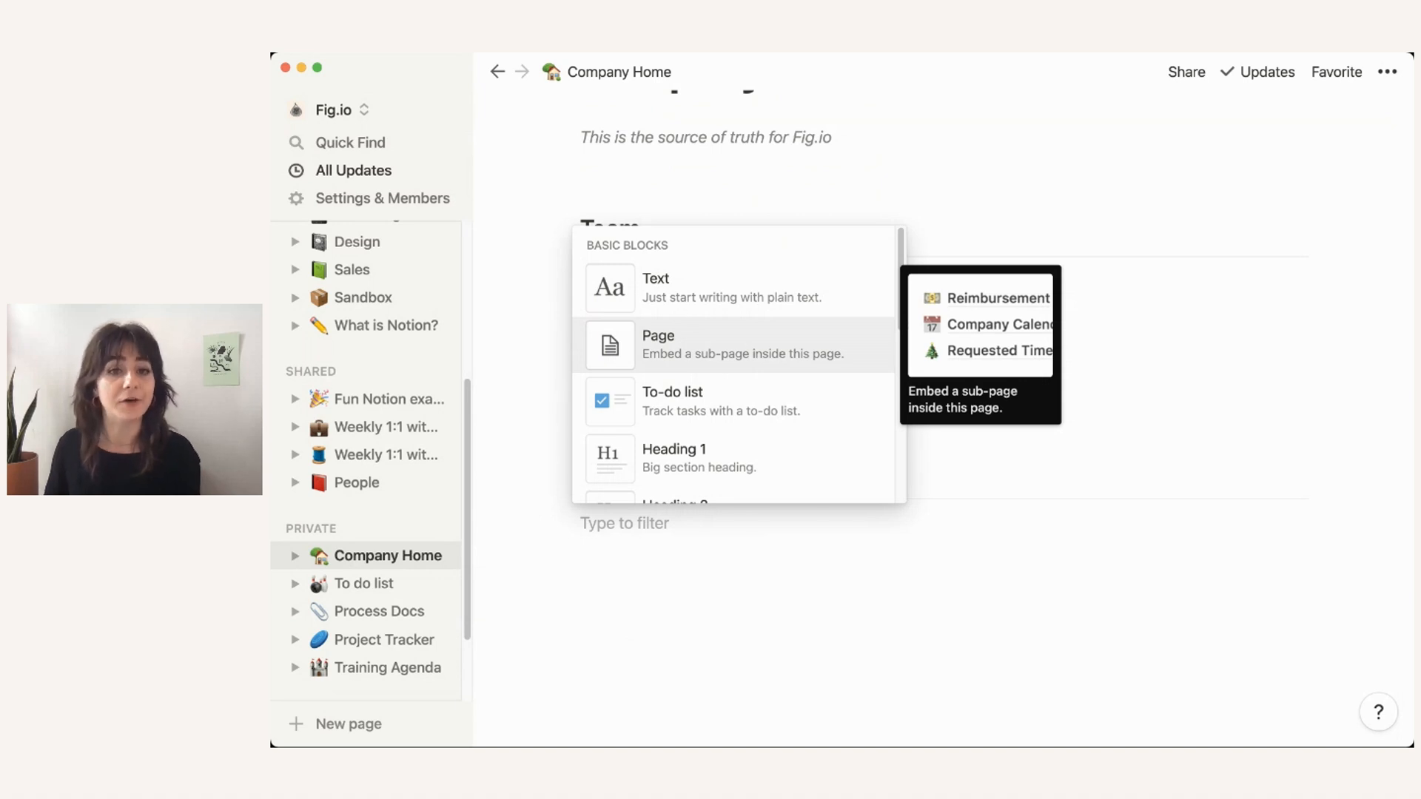
key("Return")
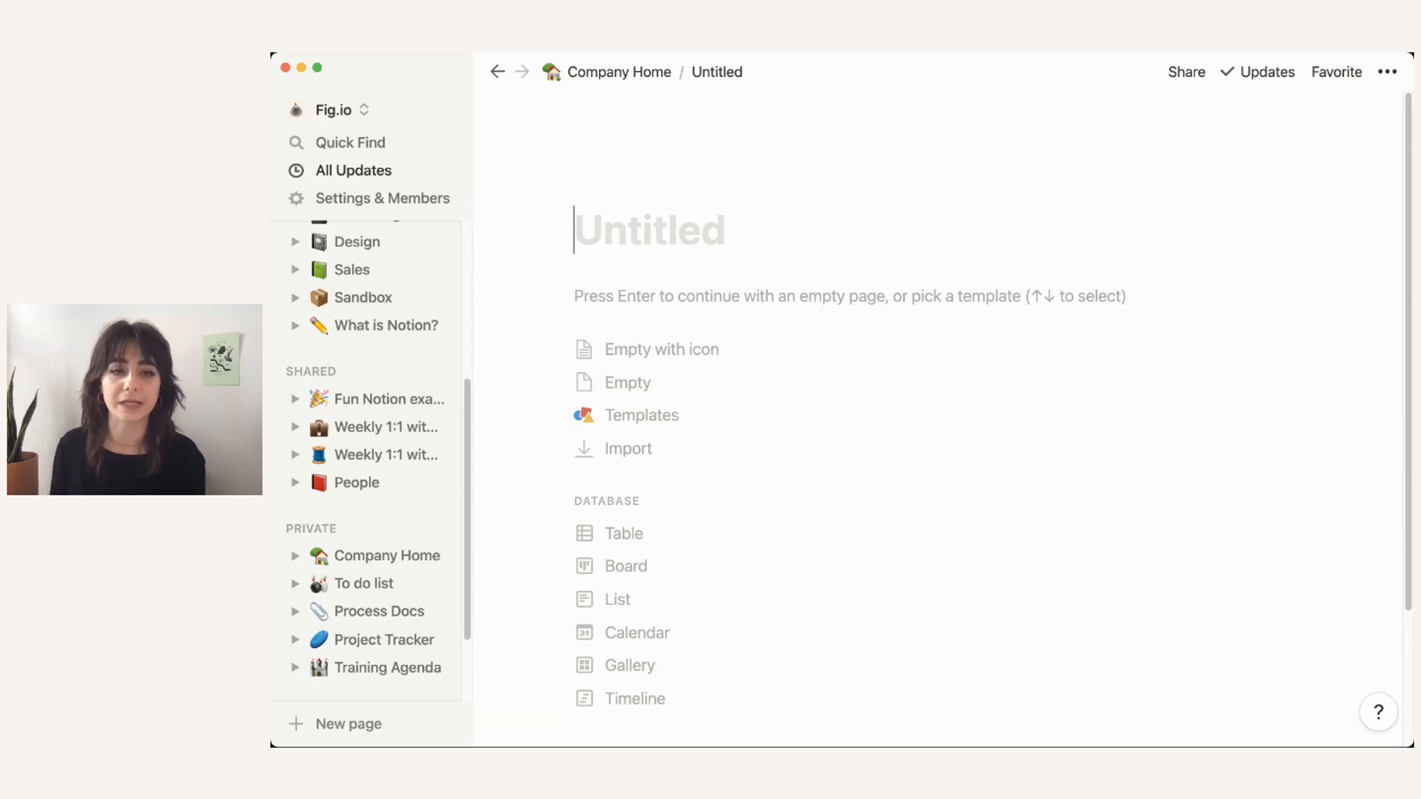
type("Offi")
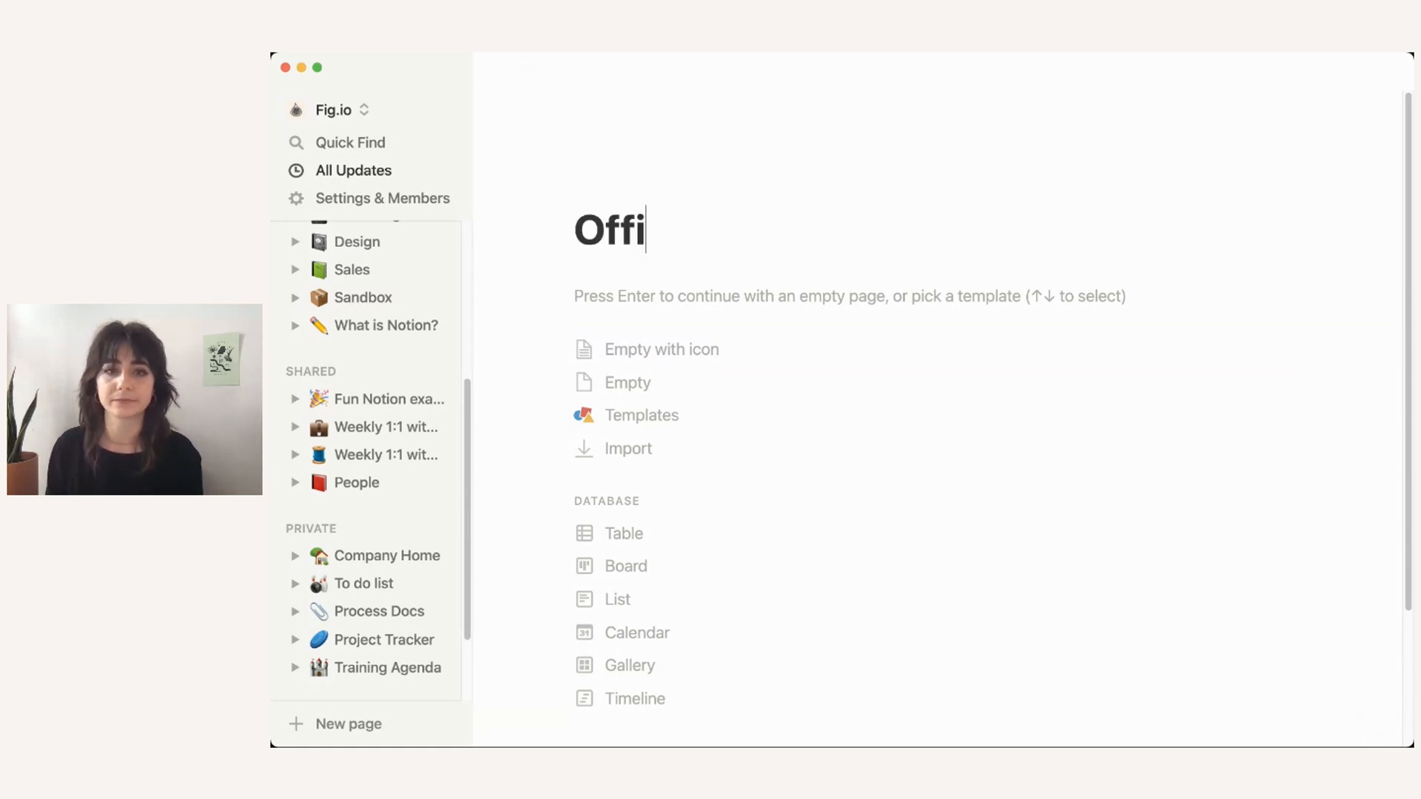
type("ce manual")
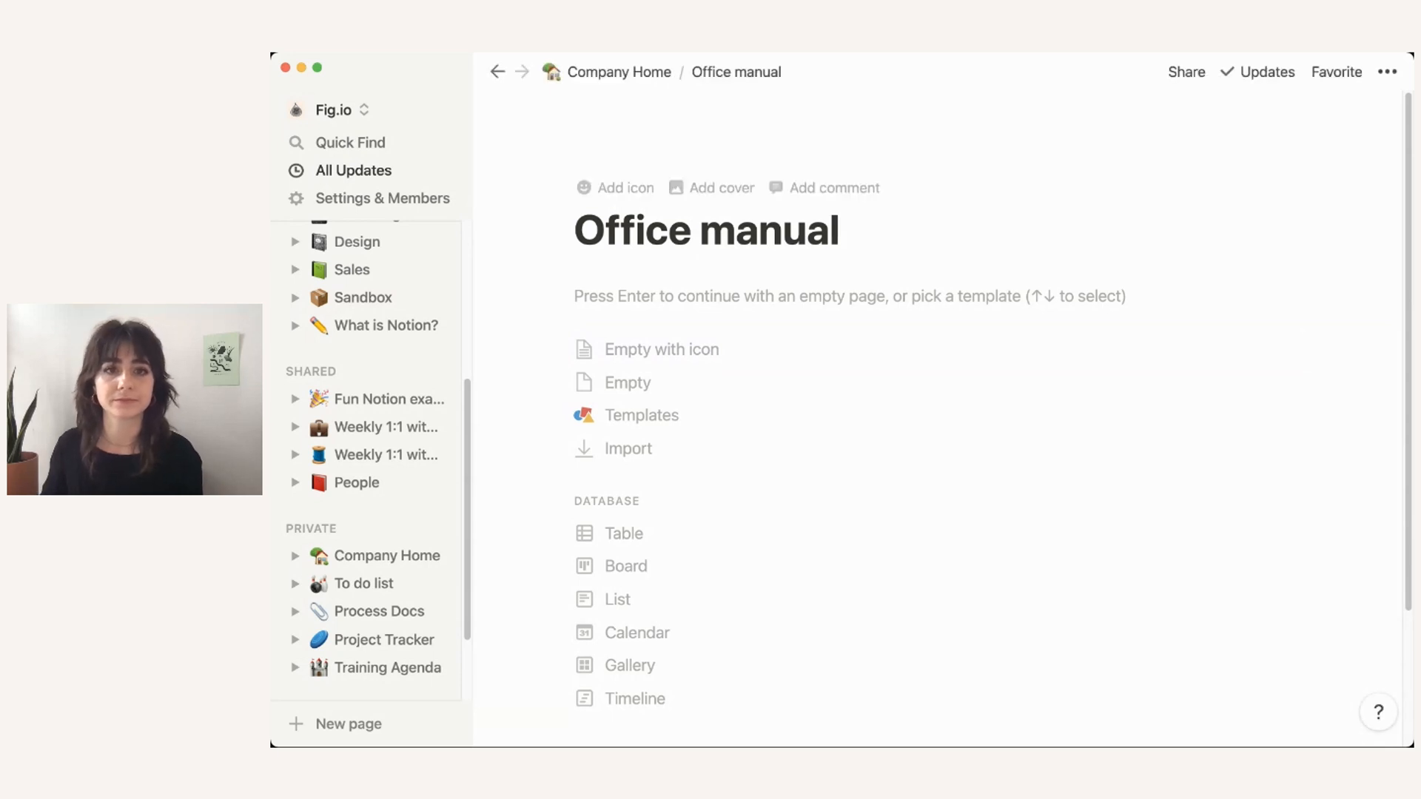
left_click(616, 187)
left_click(615, 237)
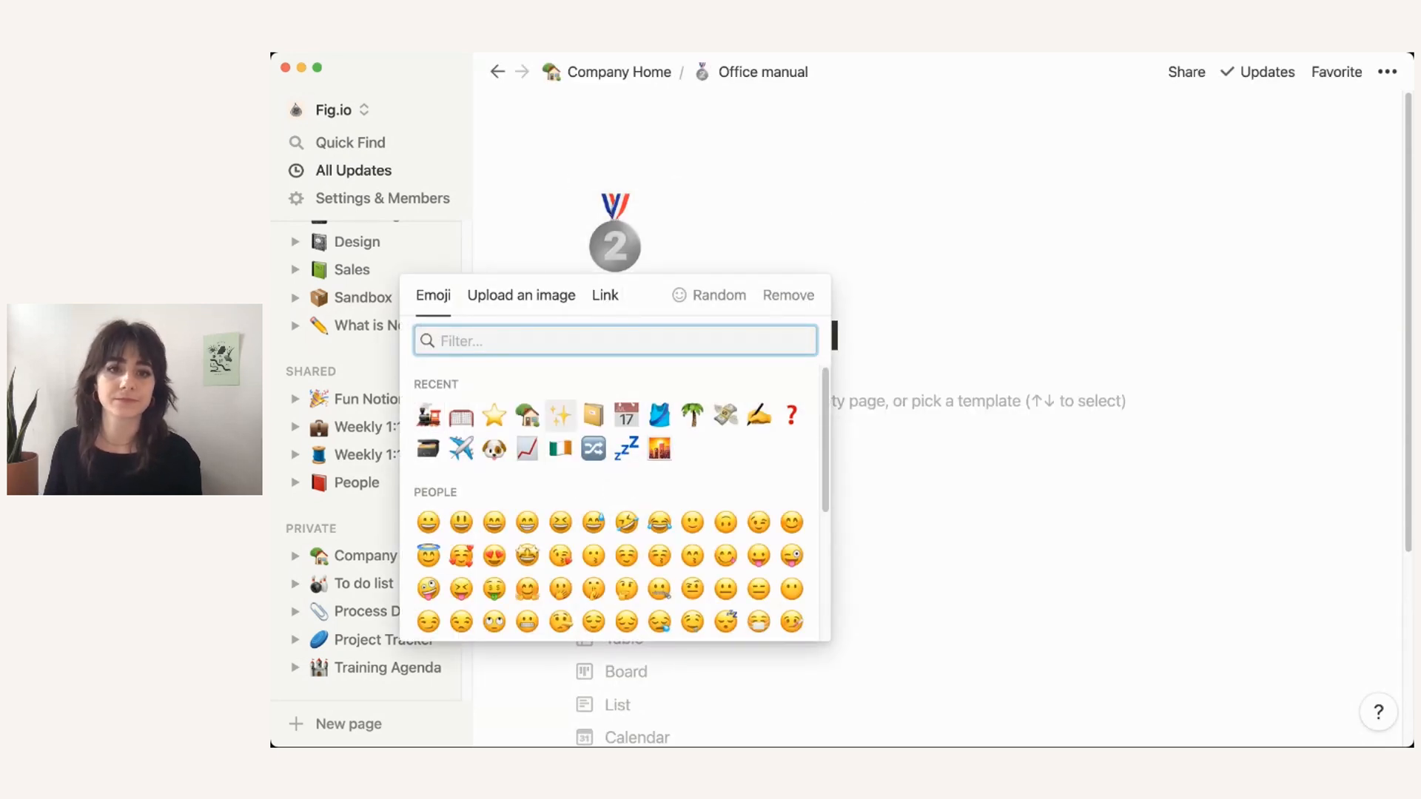
left_click(594, 416)
Step: Add a 'Vacation' subpage below Office manual with a palm tree icon
left_click(619, 72)
scroll(651, 609, "down", 5)
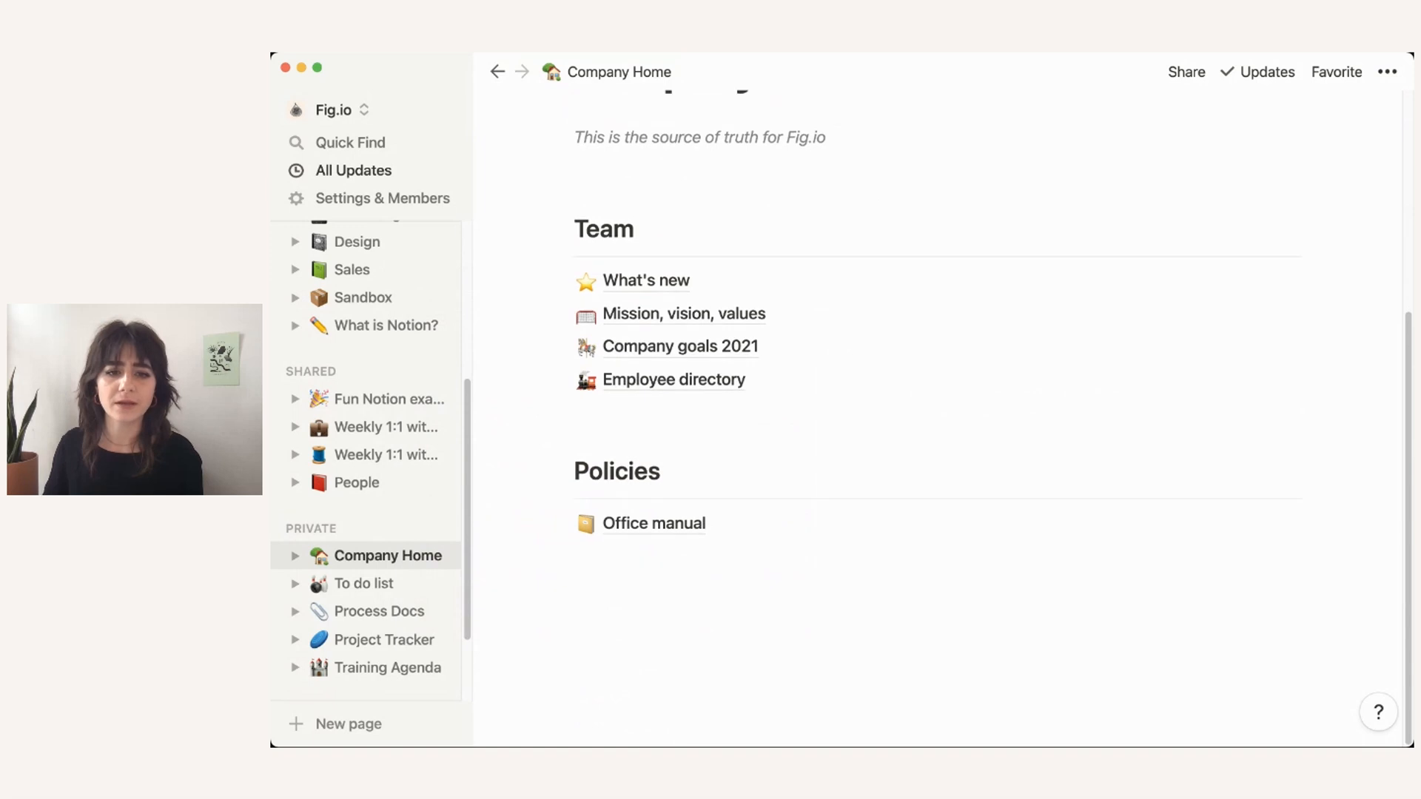
left_click(653, 557)
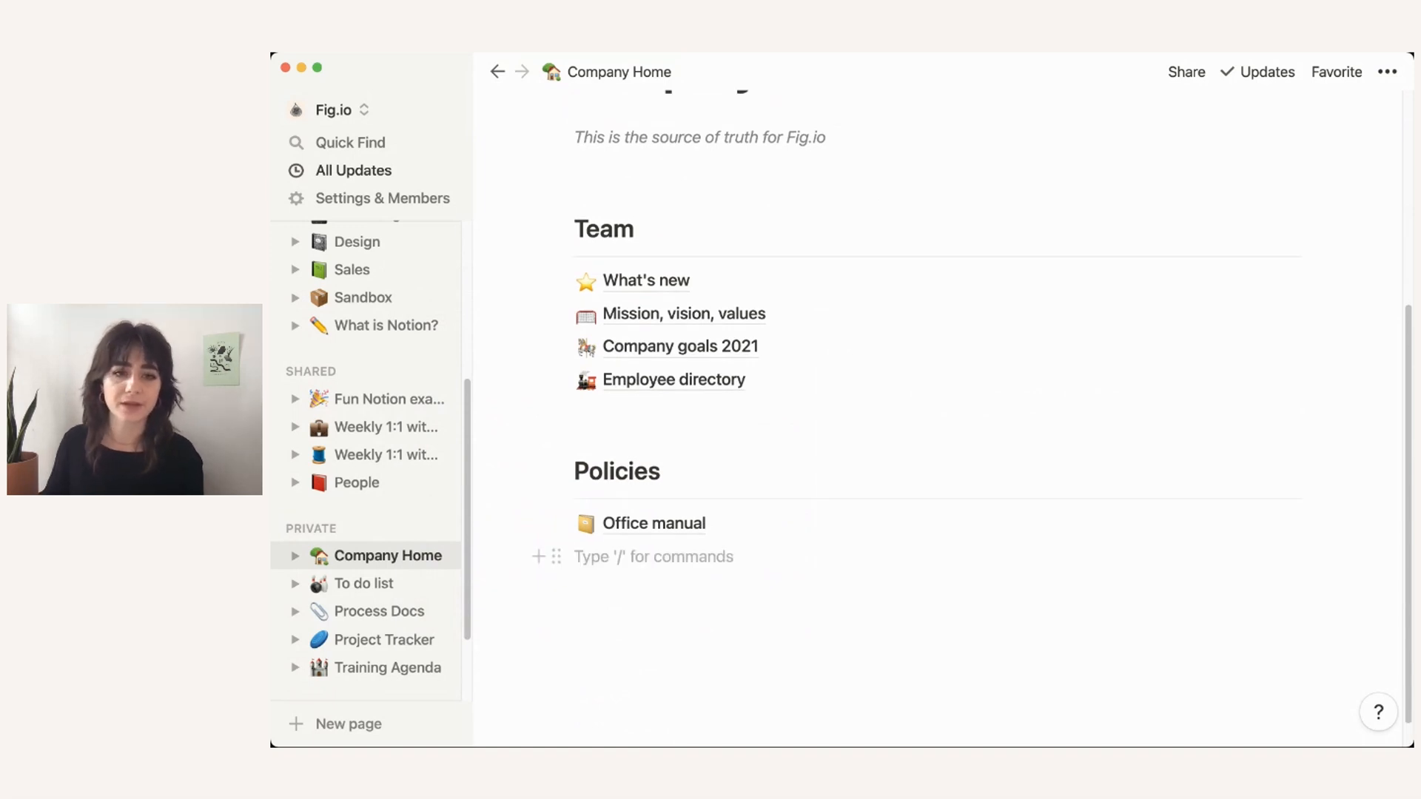
left_click(538, 557)
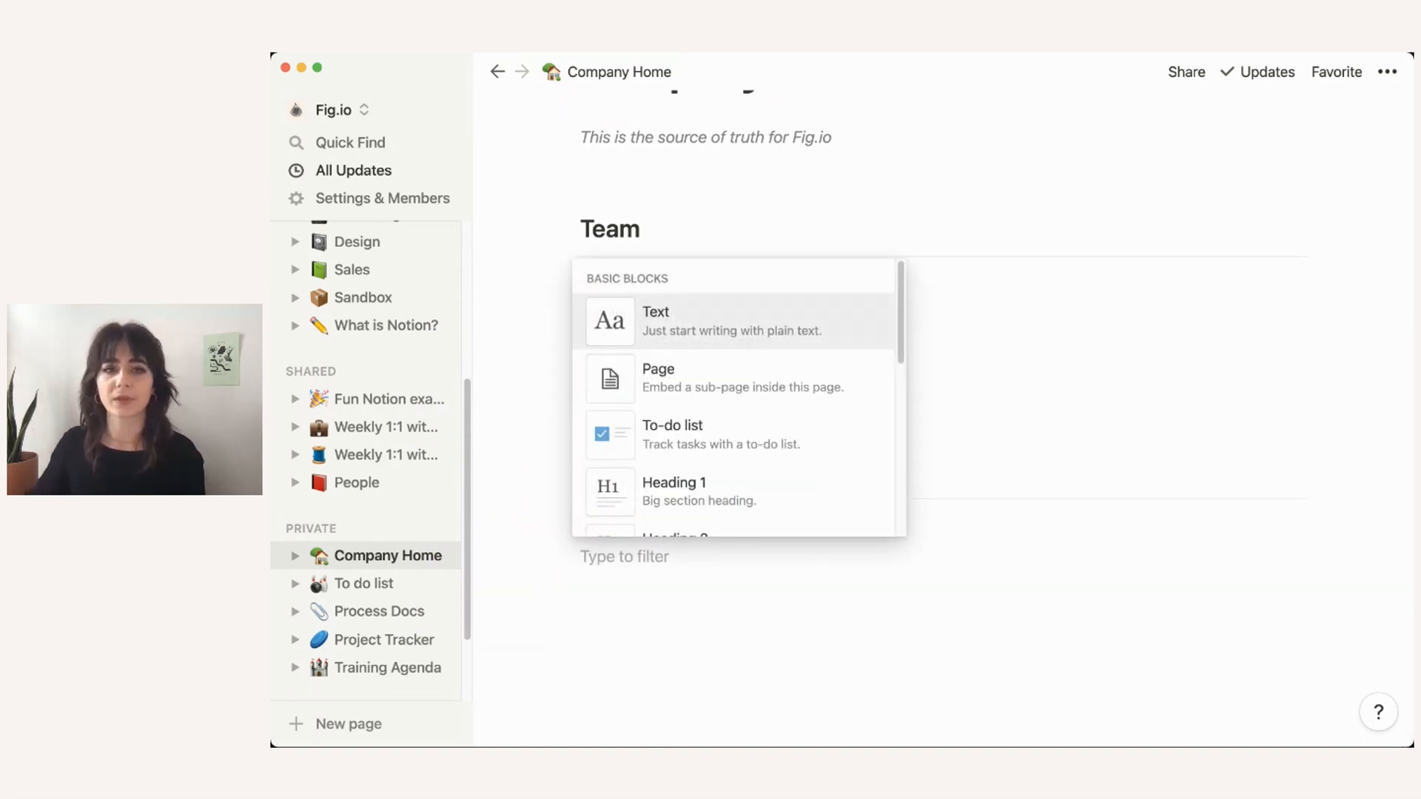
key("Return")
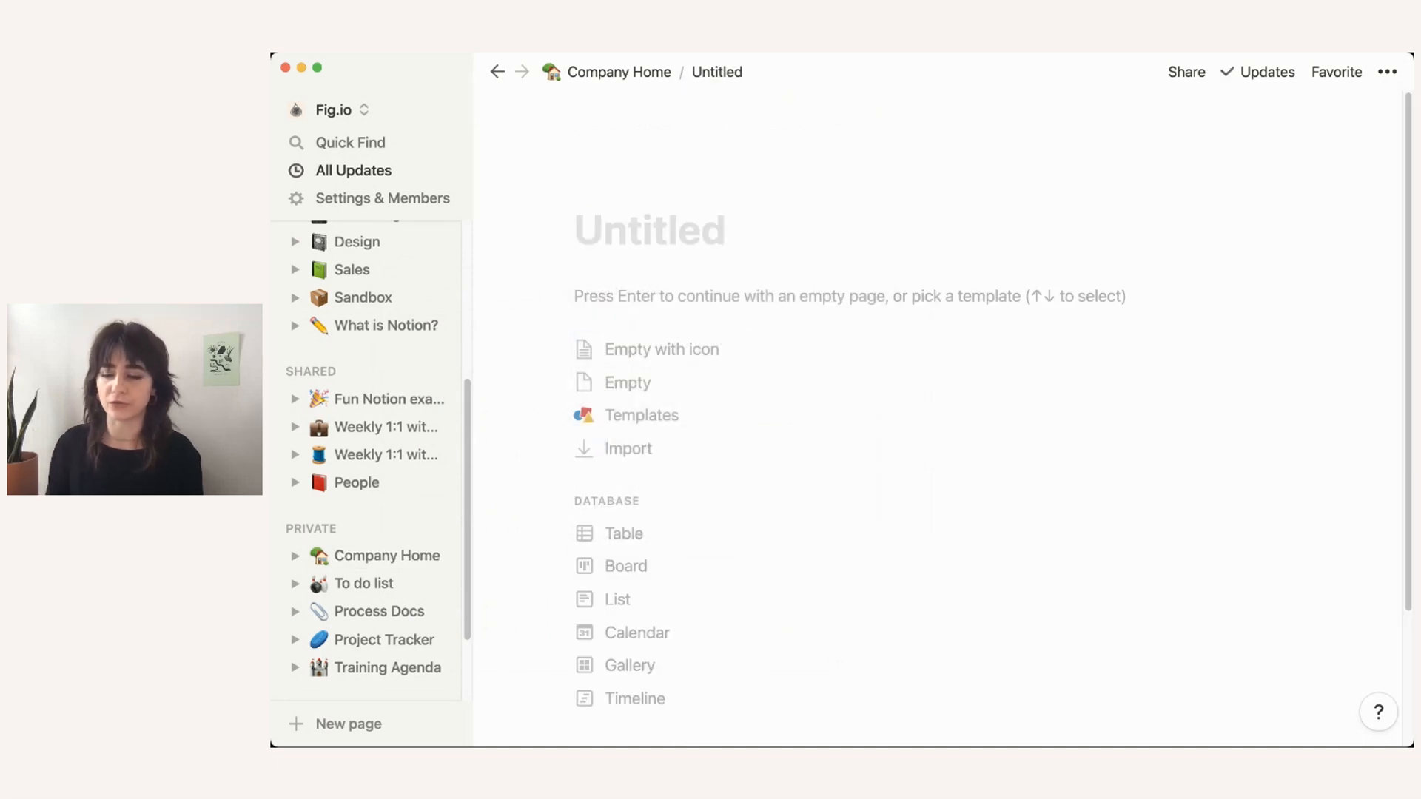
type("Ca")
key("BackSpace")
key("BackSpace")
type("V")
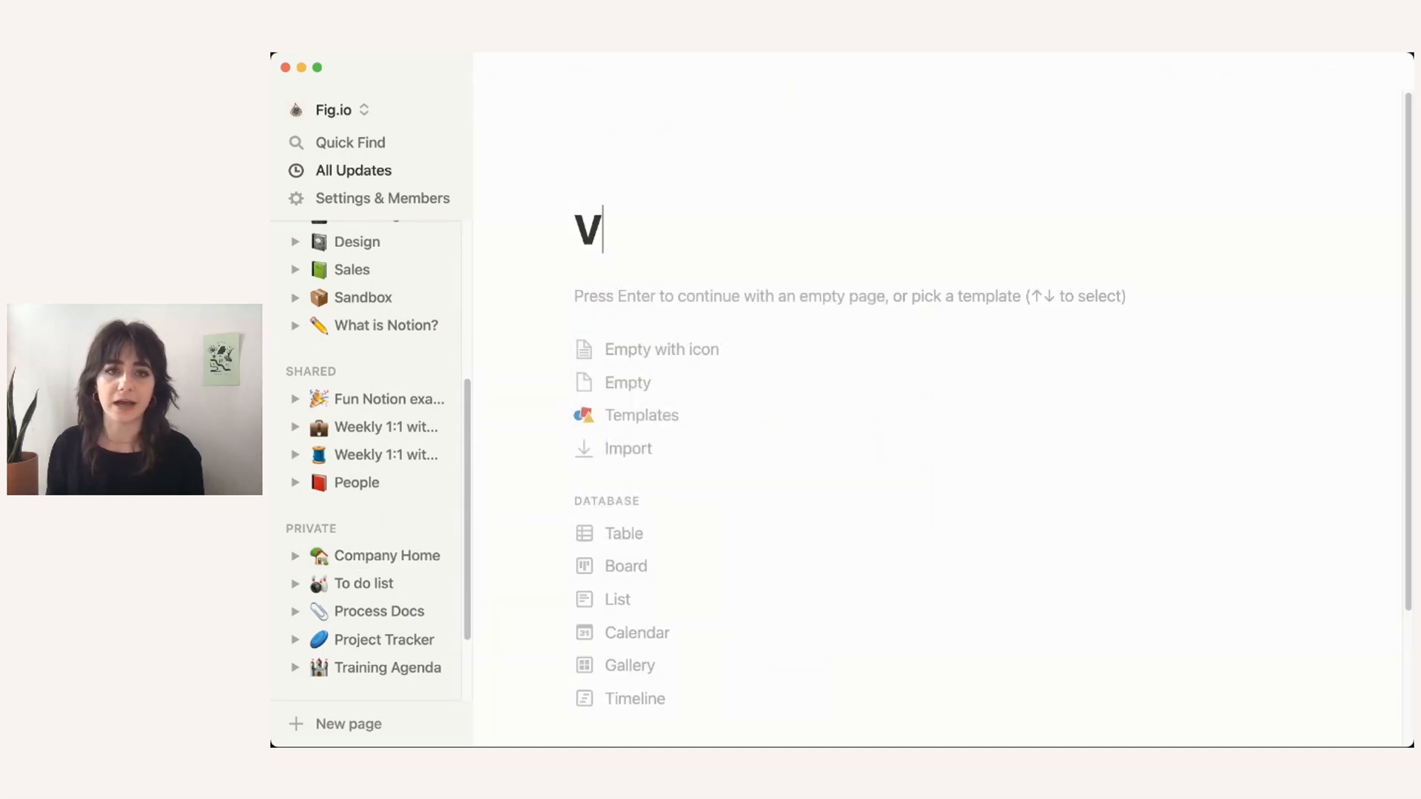
type("acation")
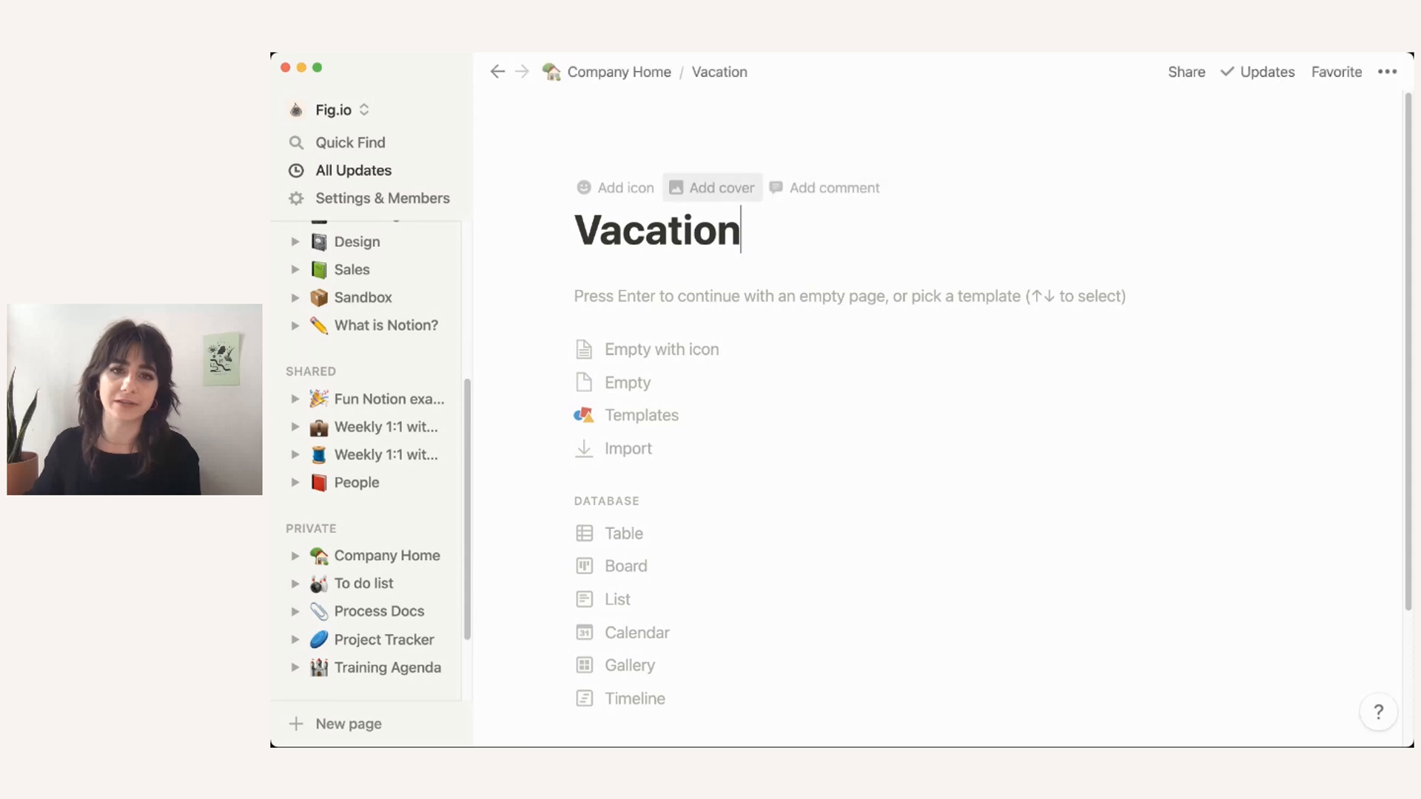
left_click(617, 188)
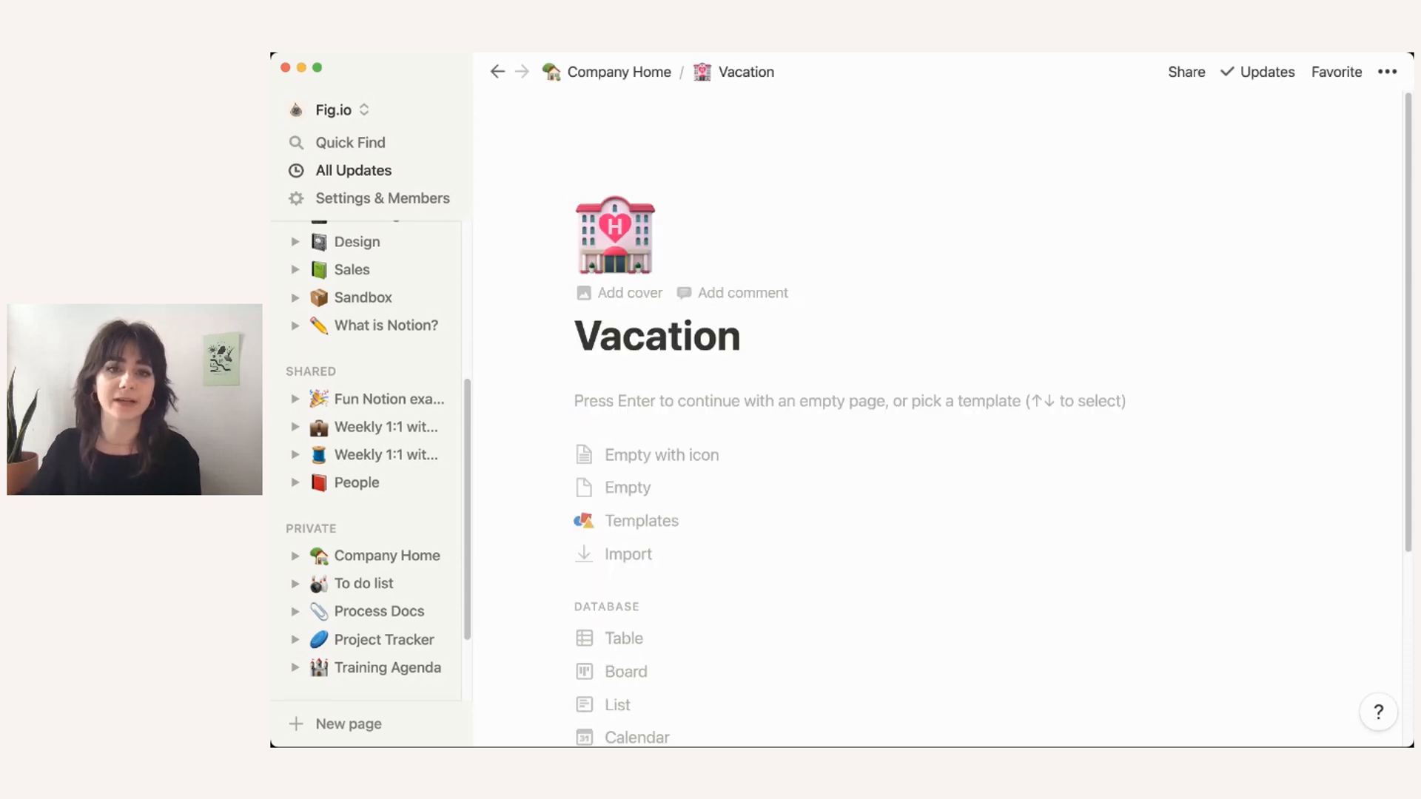
left_click(692, 415)
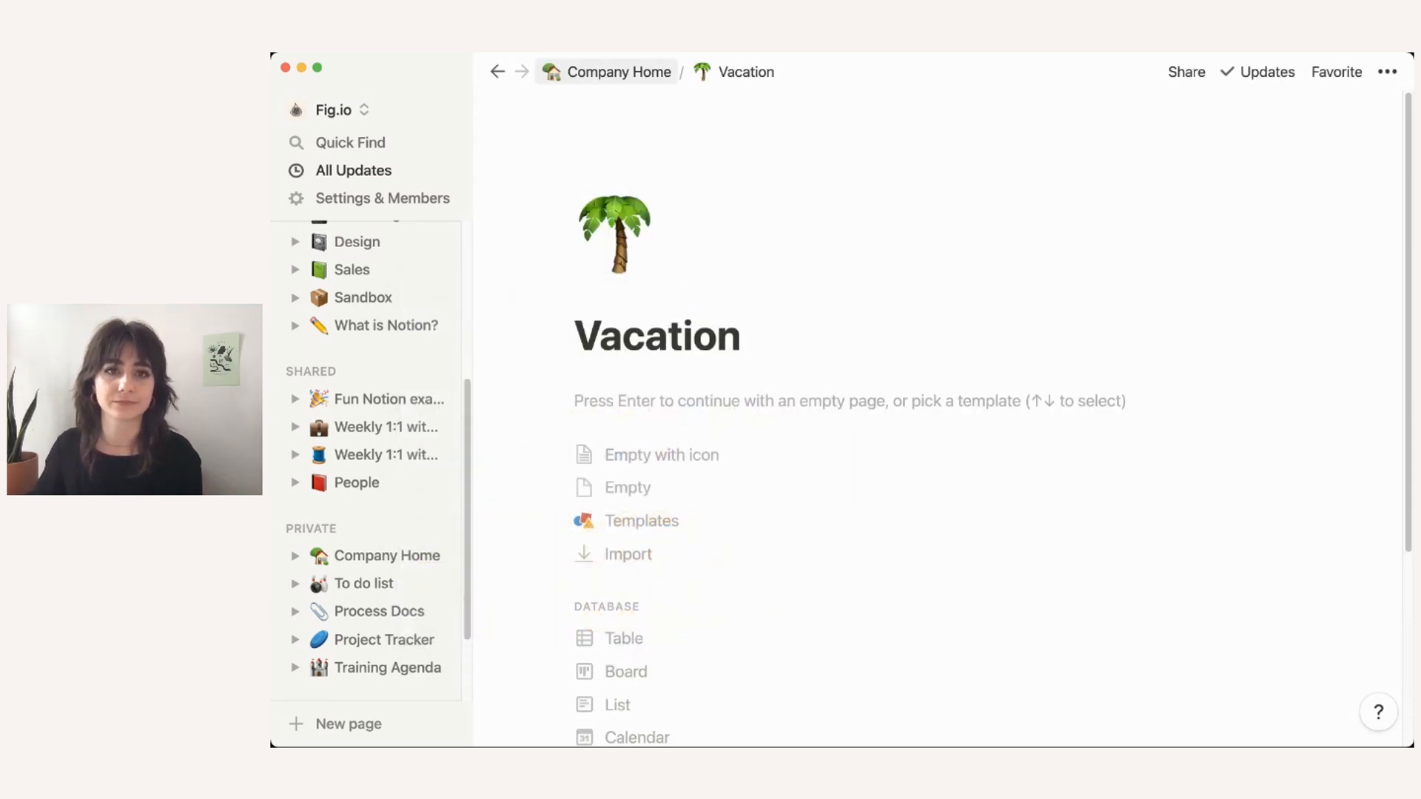
Step: Add a 'Benefits' subpage below Vacation with a card file box icon, leaving an empty line after it
left_click(619, 71)
scroll(667, 459, "down", 4)
left_click(655, 569)
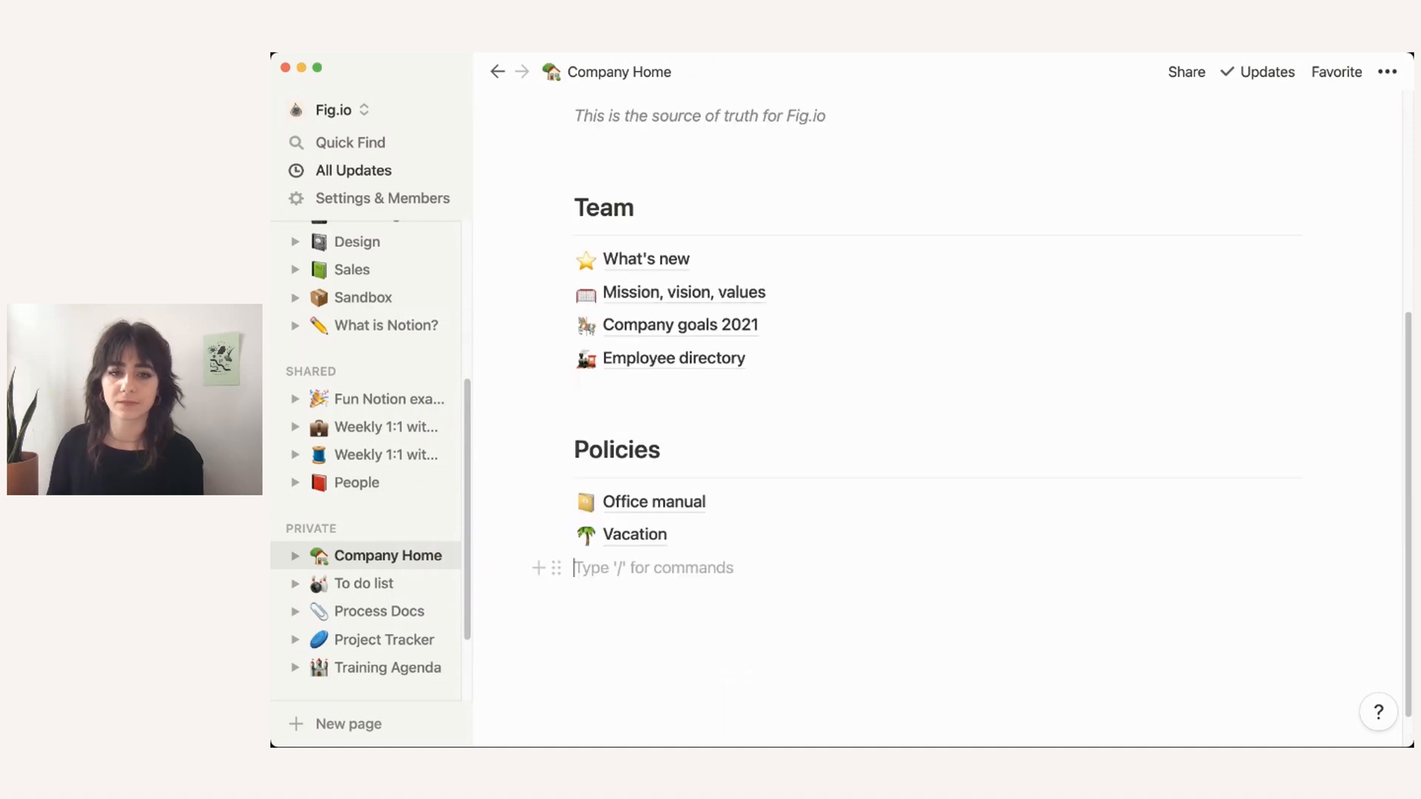
type("/page")
key("Return")
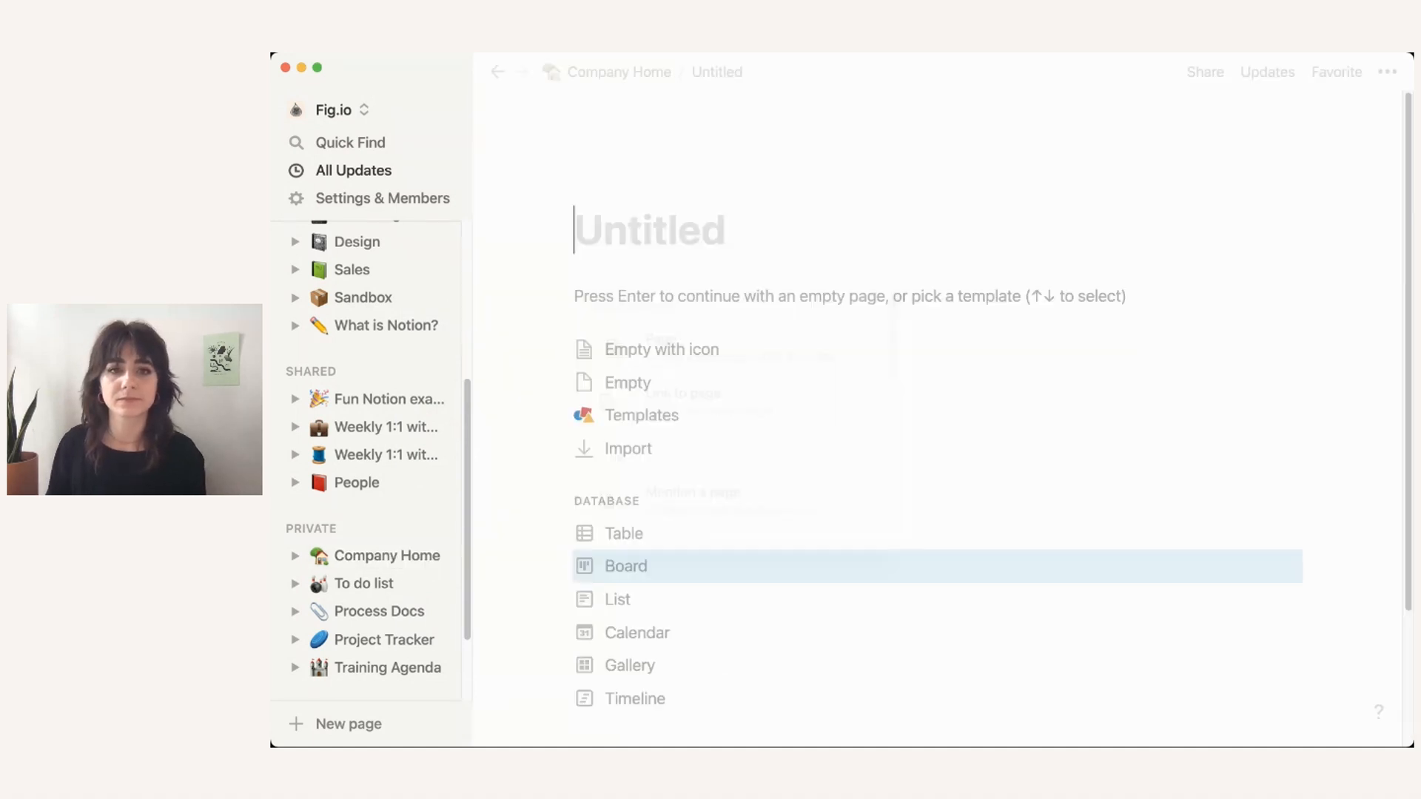
type("Benefits")
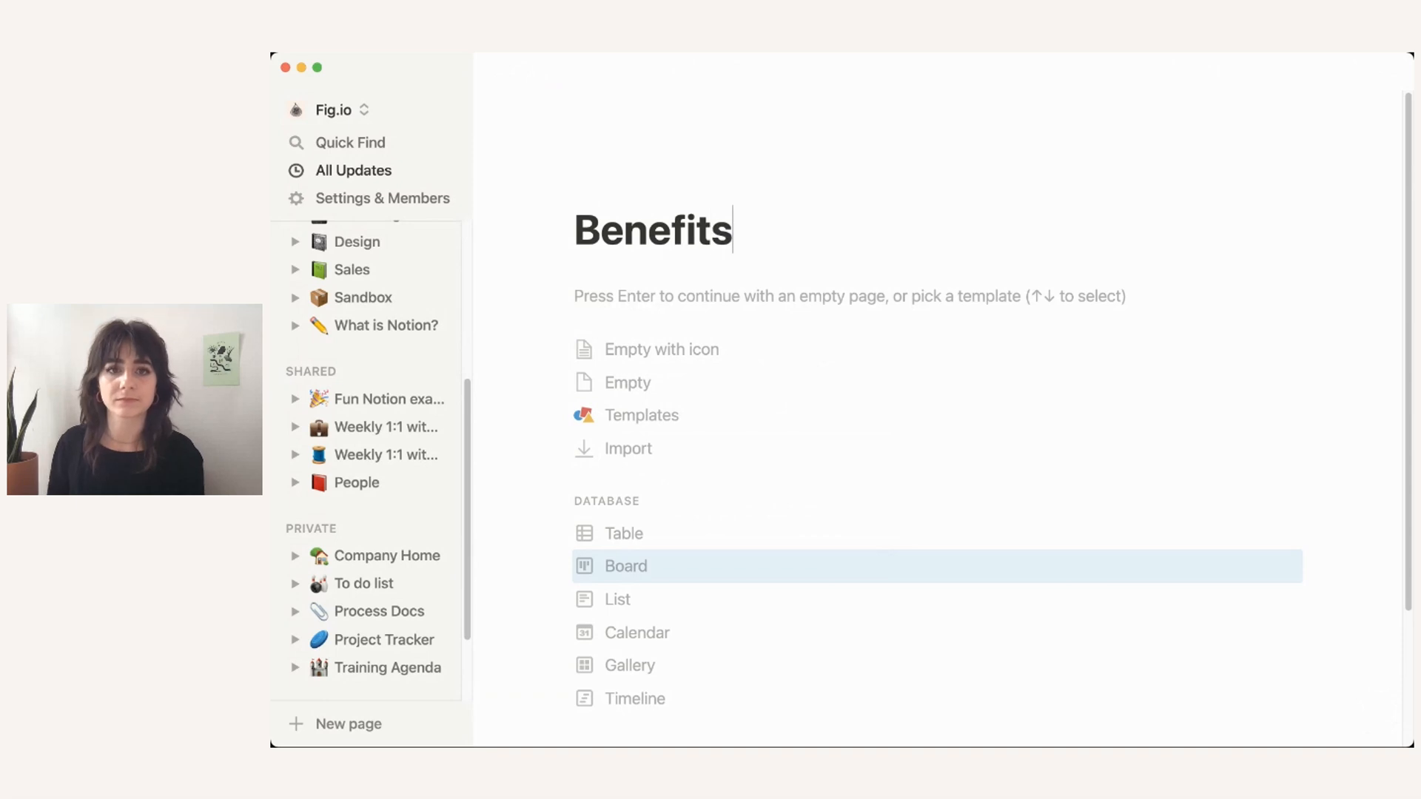
left_click(616, 188)
left_click(615, 233)
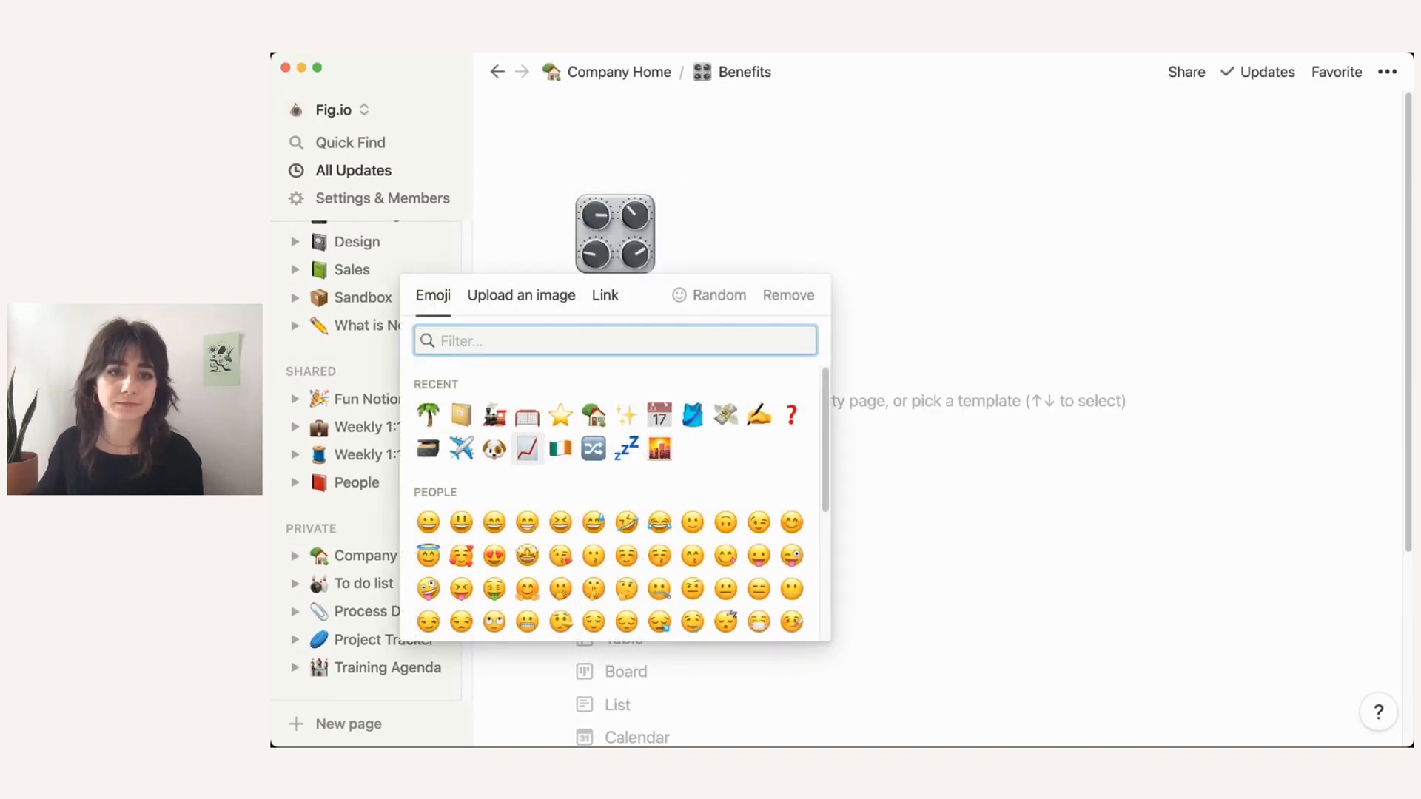
left_click(428, 449)
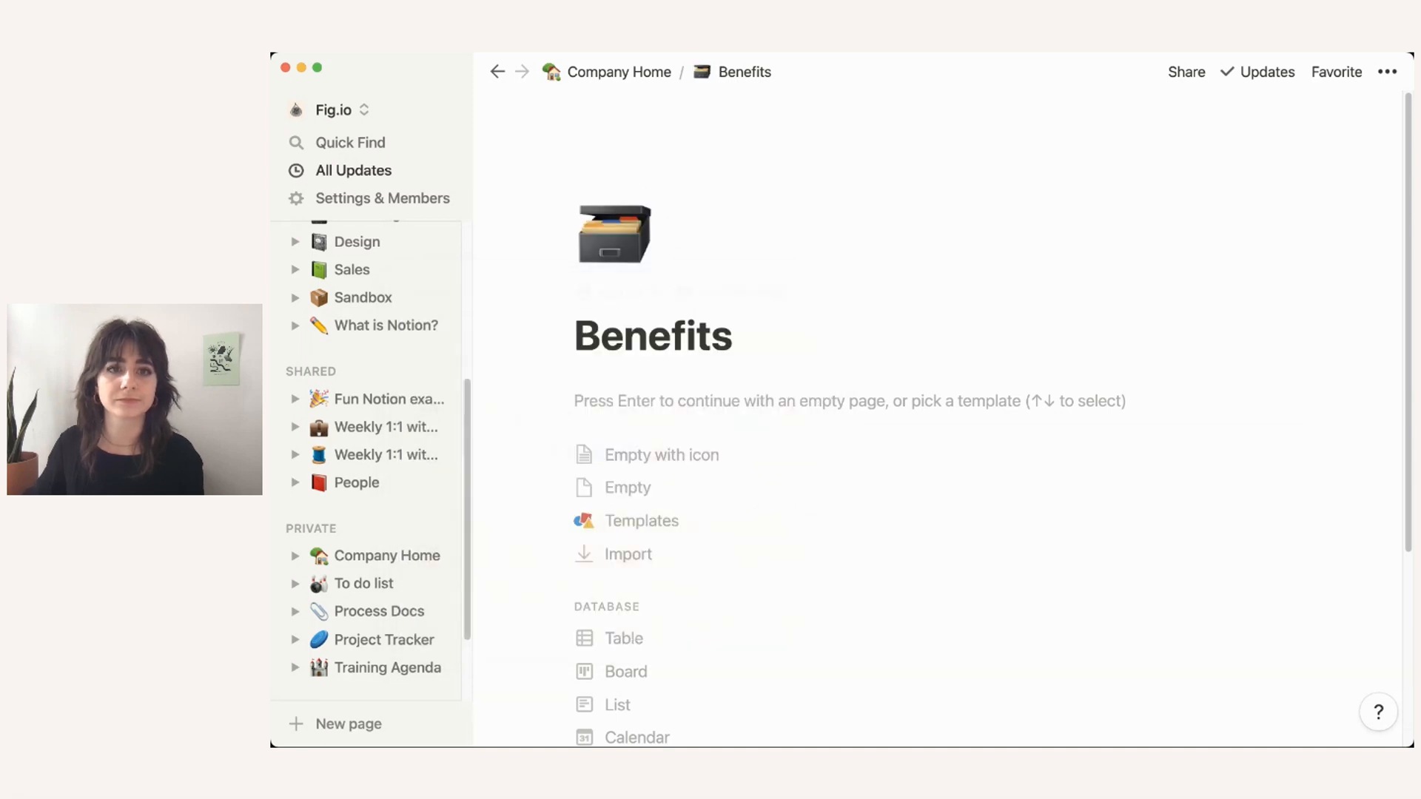
left_click(619, 72)
scroll(637, 388, "down", 3)
scroll(636, 388, "down", 3)
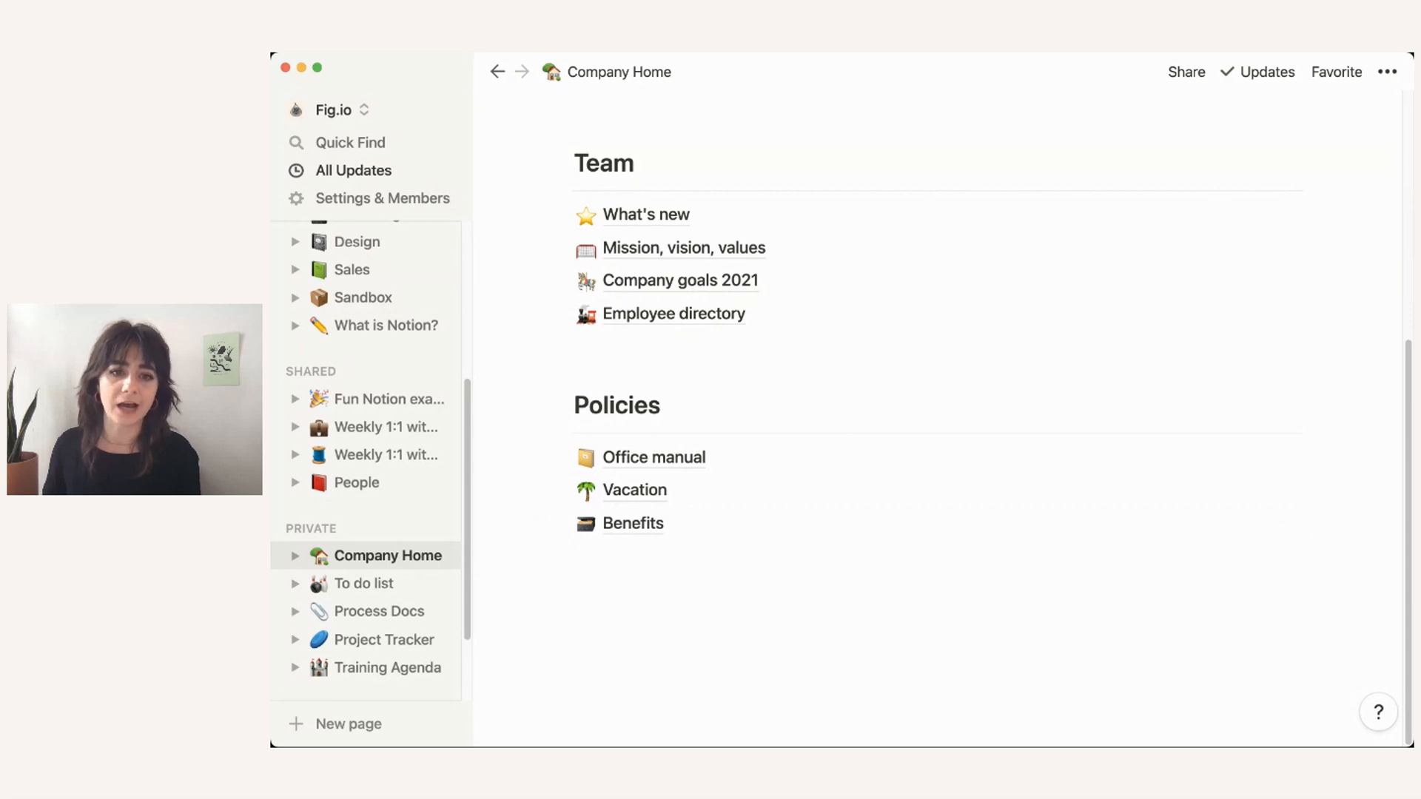
left_click(636, 557)
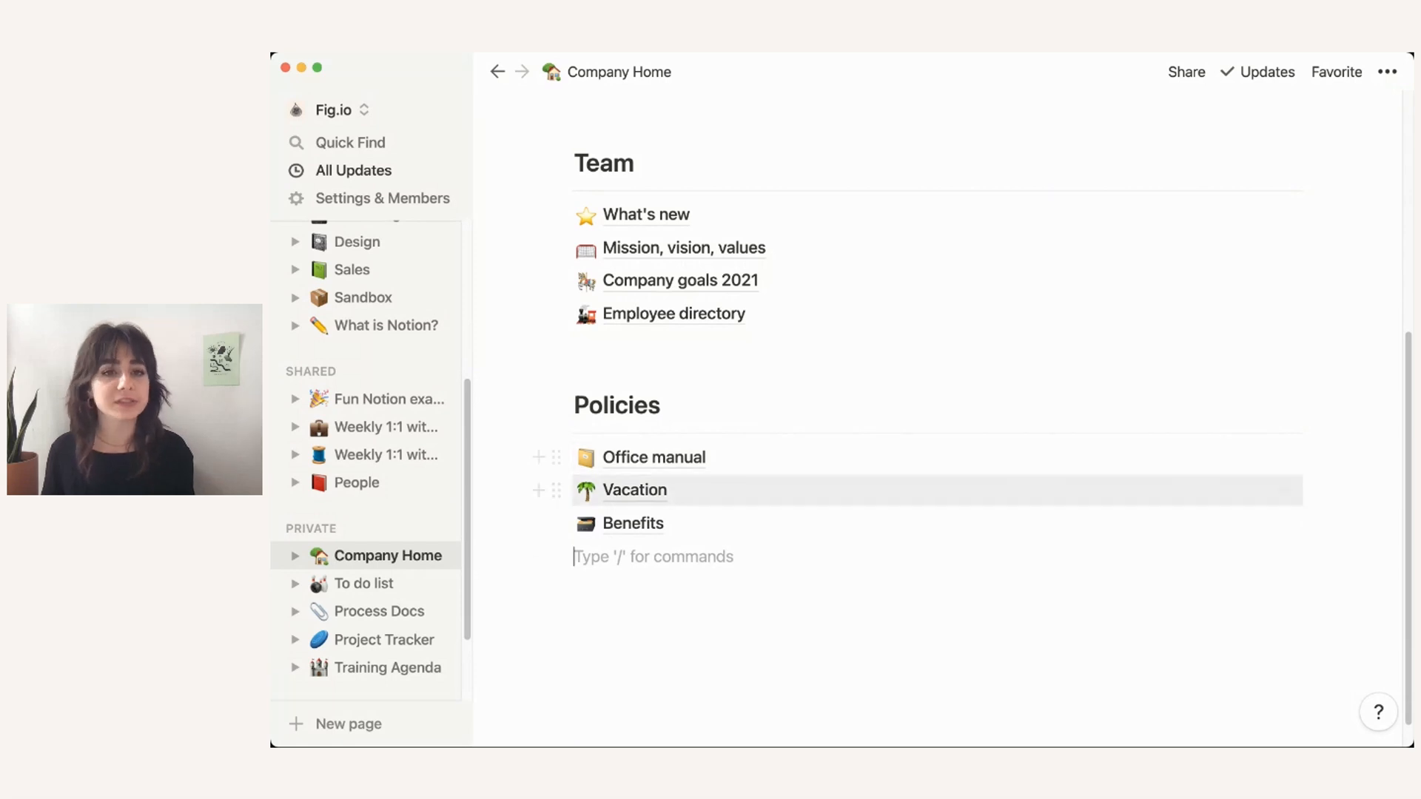
scroll(937, 489, "up", 3)
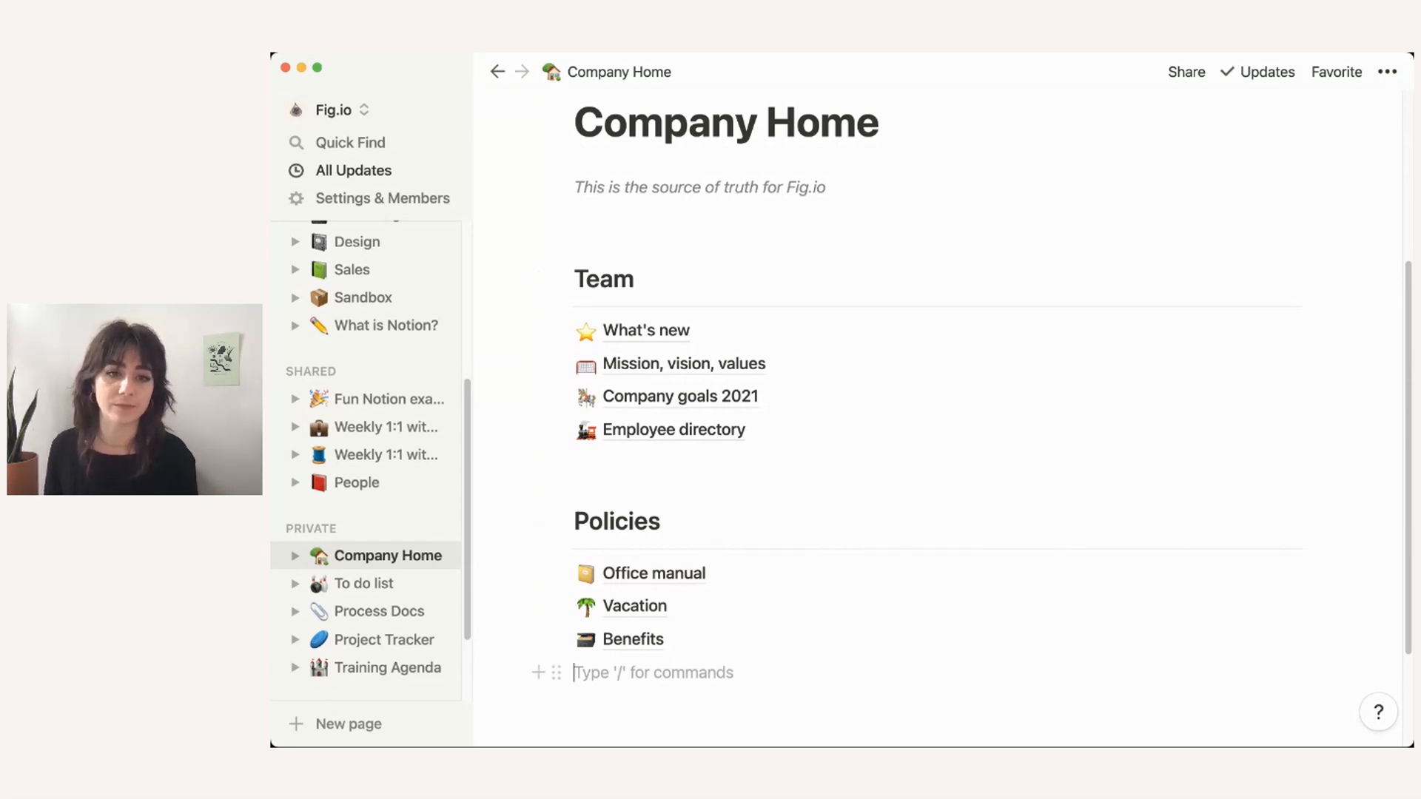
Step: Move the Policies heading and links into a column beside Team, and realign the Team links under their heading
left_click_drag(517, 524, 703, 647)
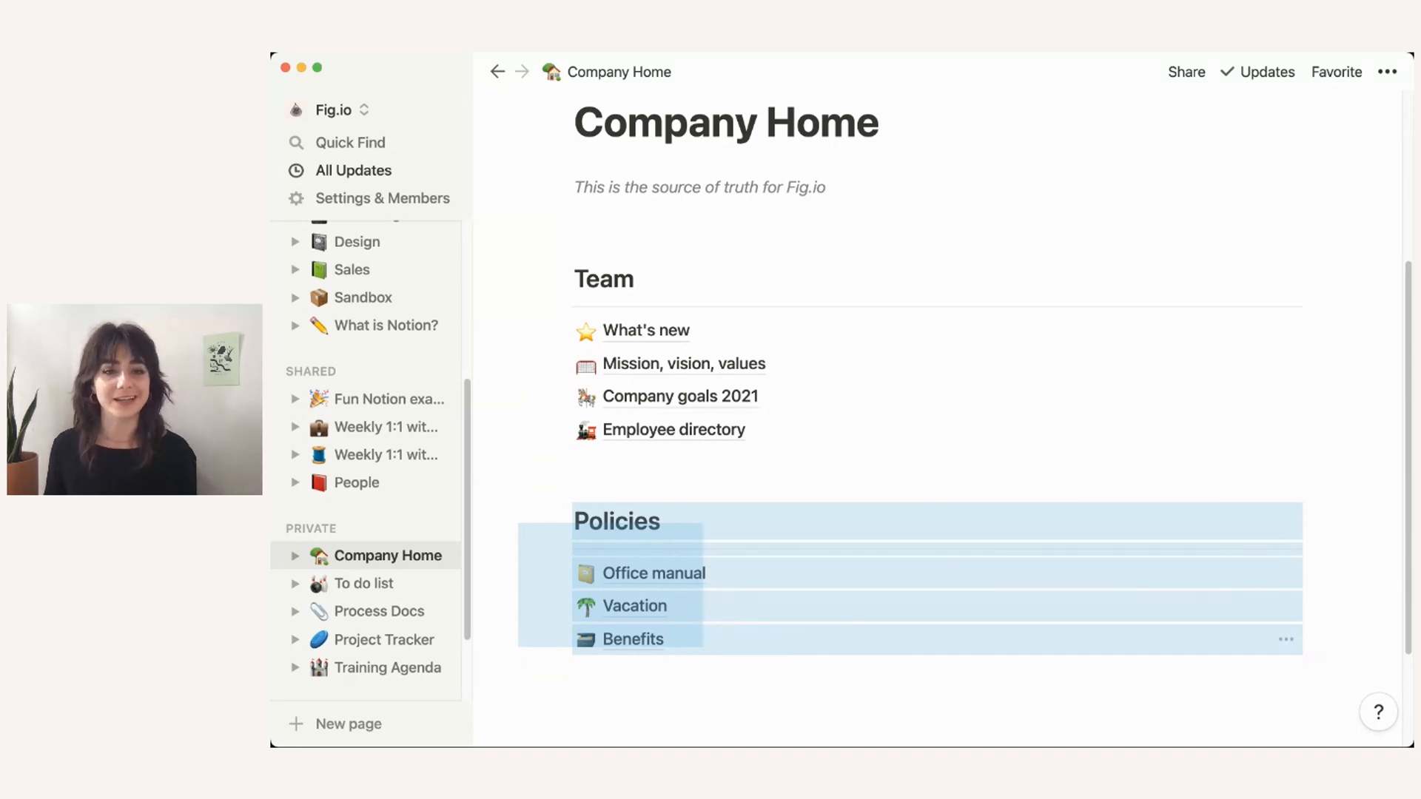
left_click_drag(703, 647, 703, 646)
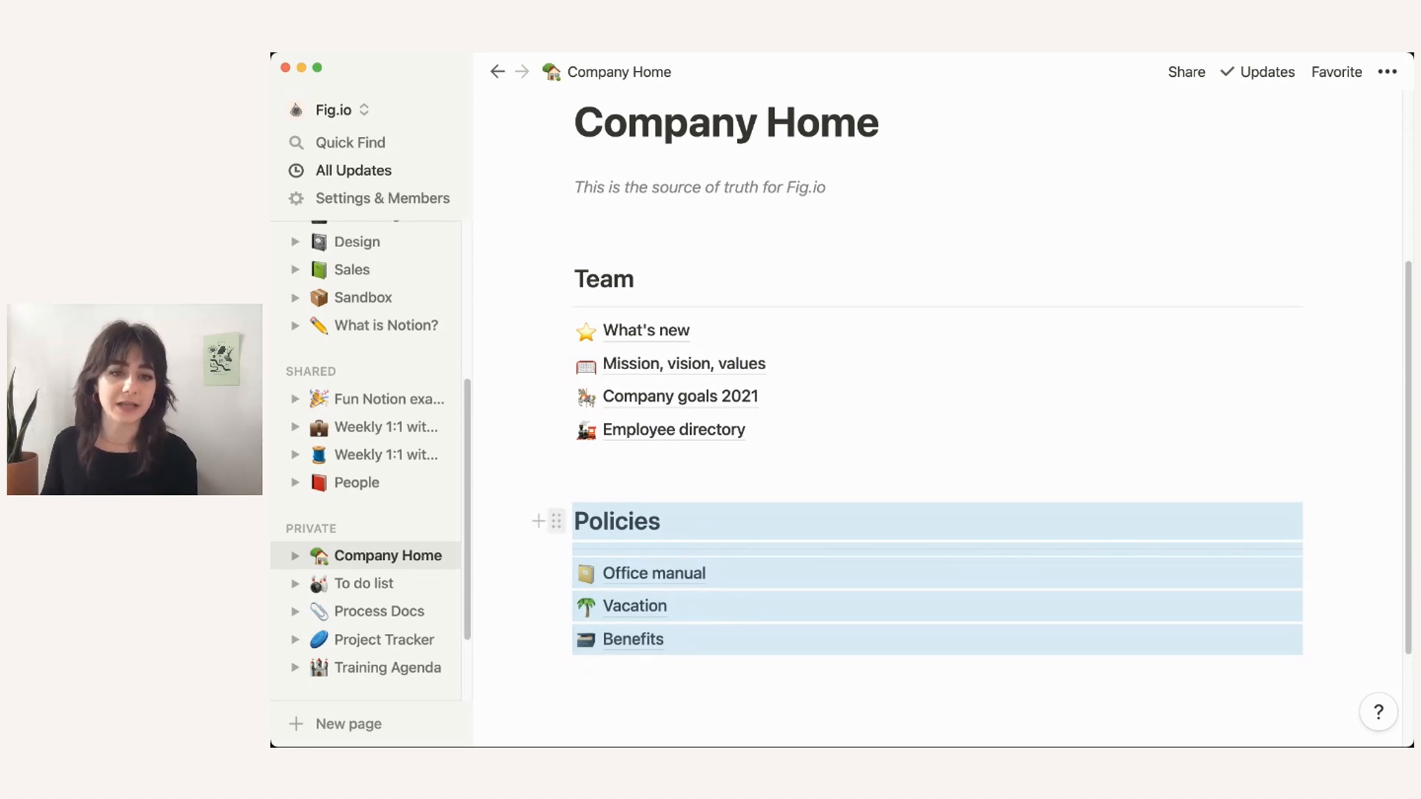
left_click_drag(556, 522, 855, 343)
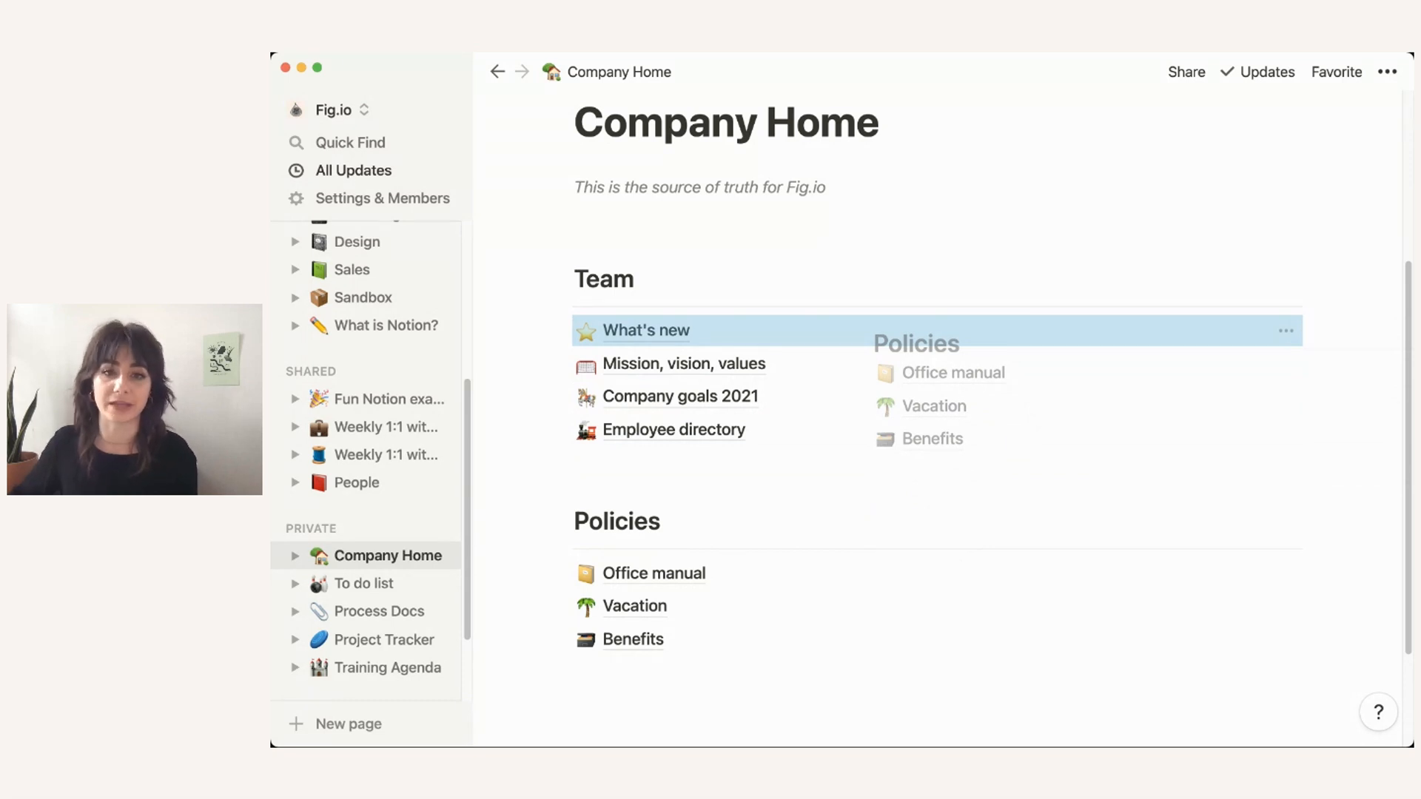
left_click_drag(855, 343, 853, 317)
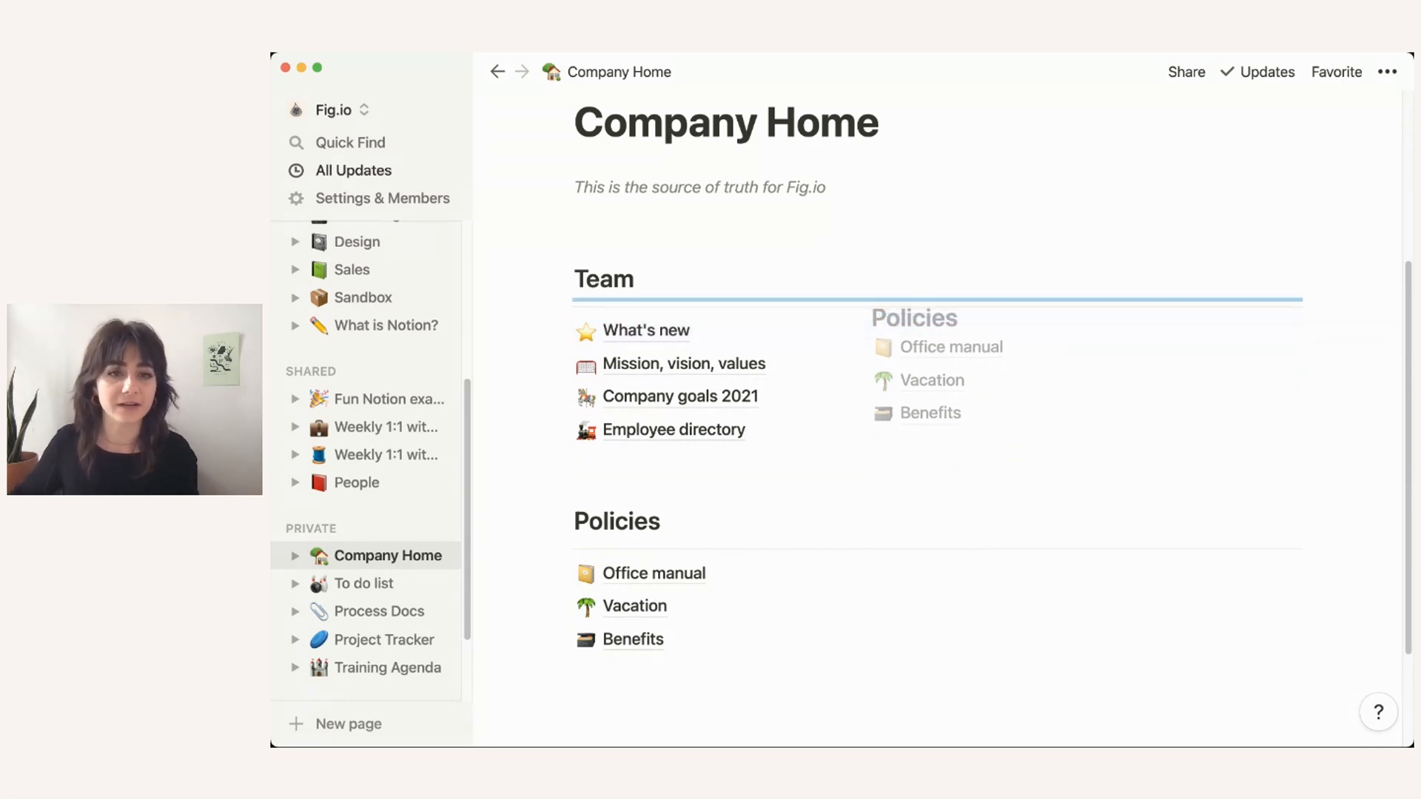
left_click_drag(852, 318, 1321, 304)
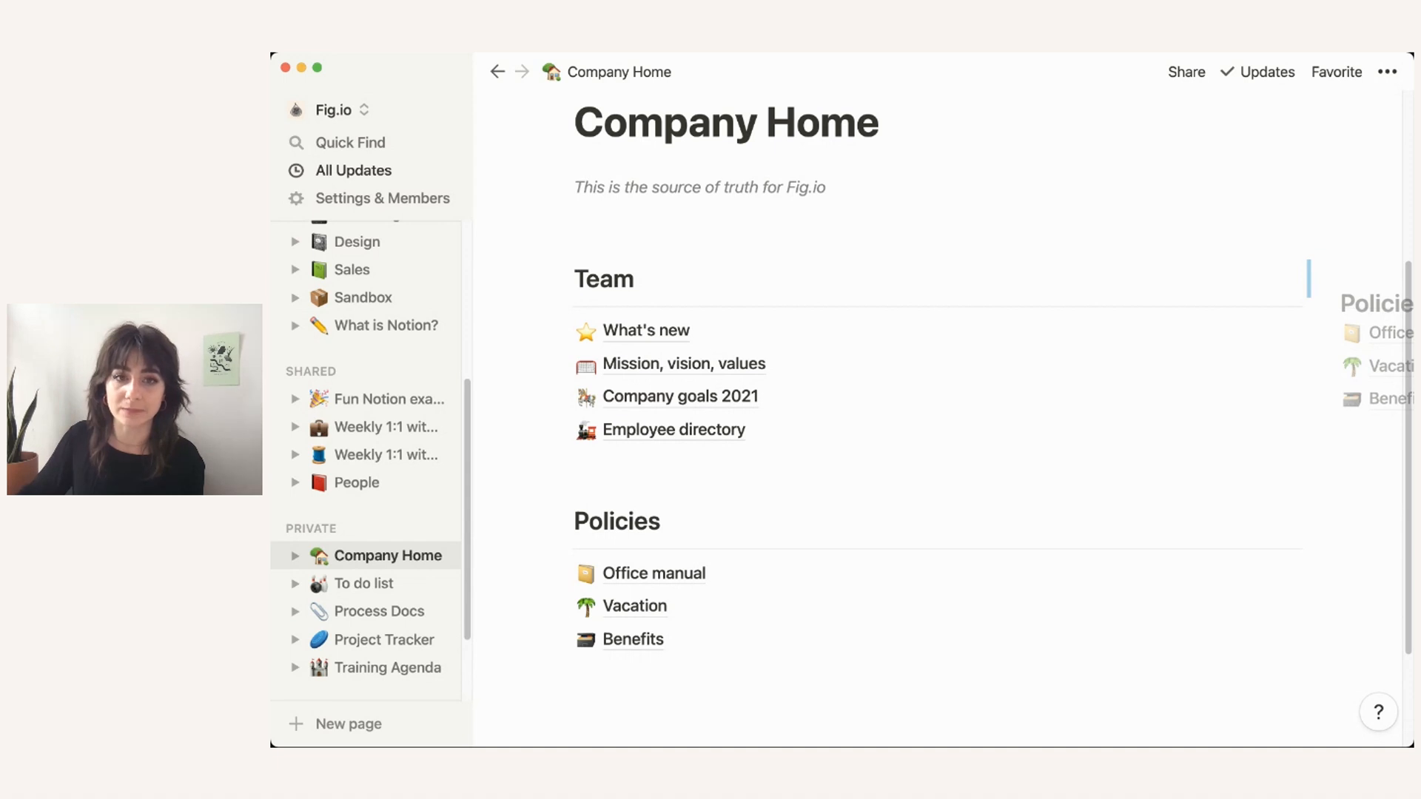
left_click_drag(1321, 304, 1321, 305)
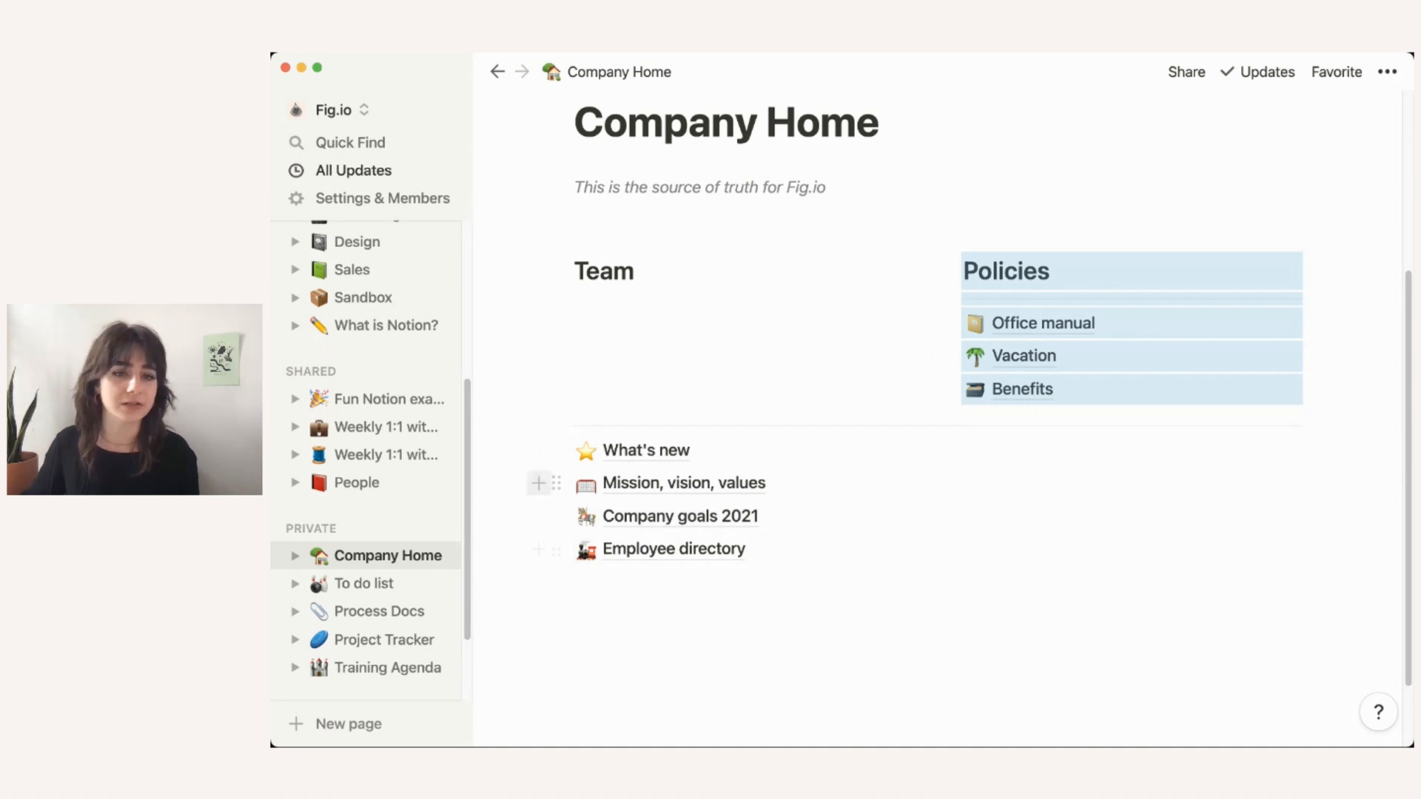
left_click_drag(503, 432, 645, 557)
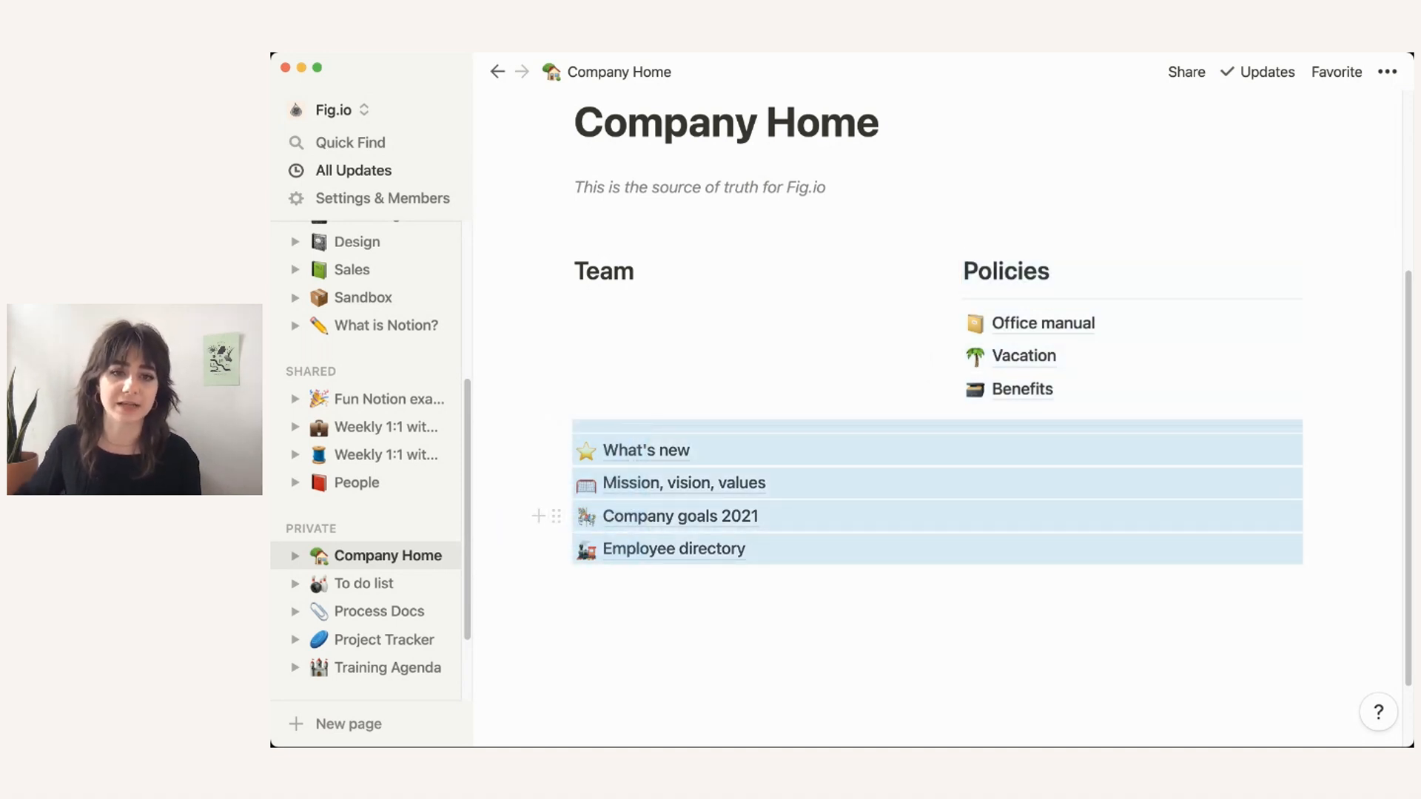
left_click_drag(557, 426, 558, 301)
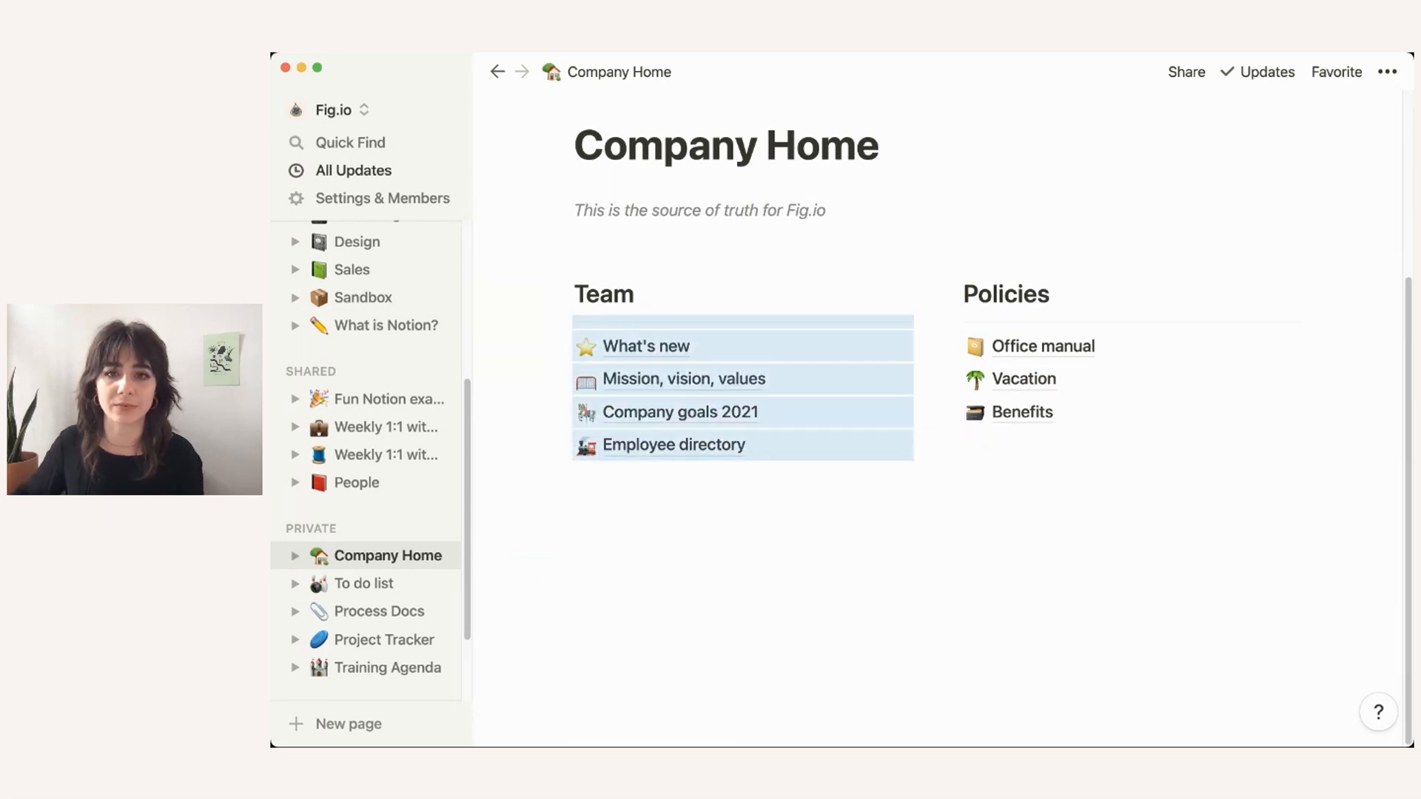
Step: Clear the block selection and tidy the empty line below Benefits
left_click(585, 243)
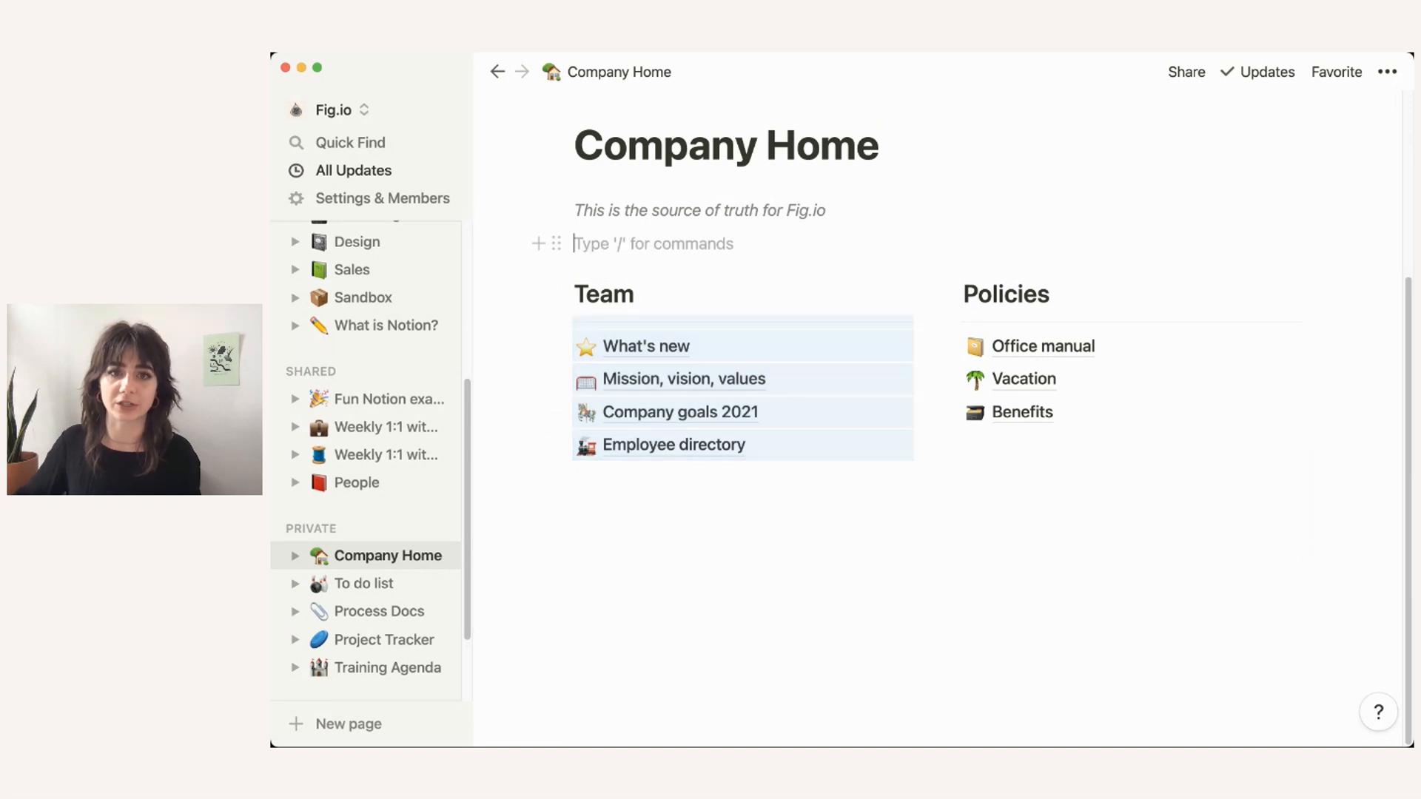
left_click_drag(1036, 527, 962, 244)
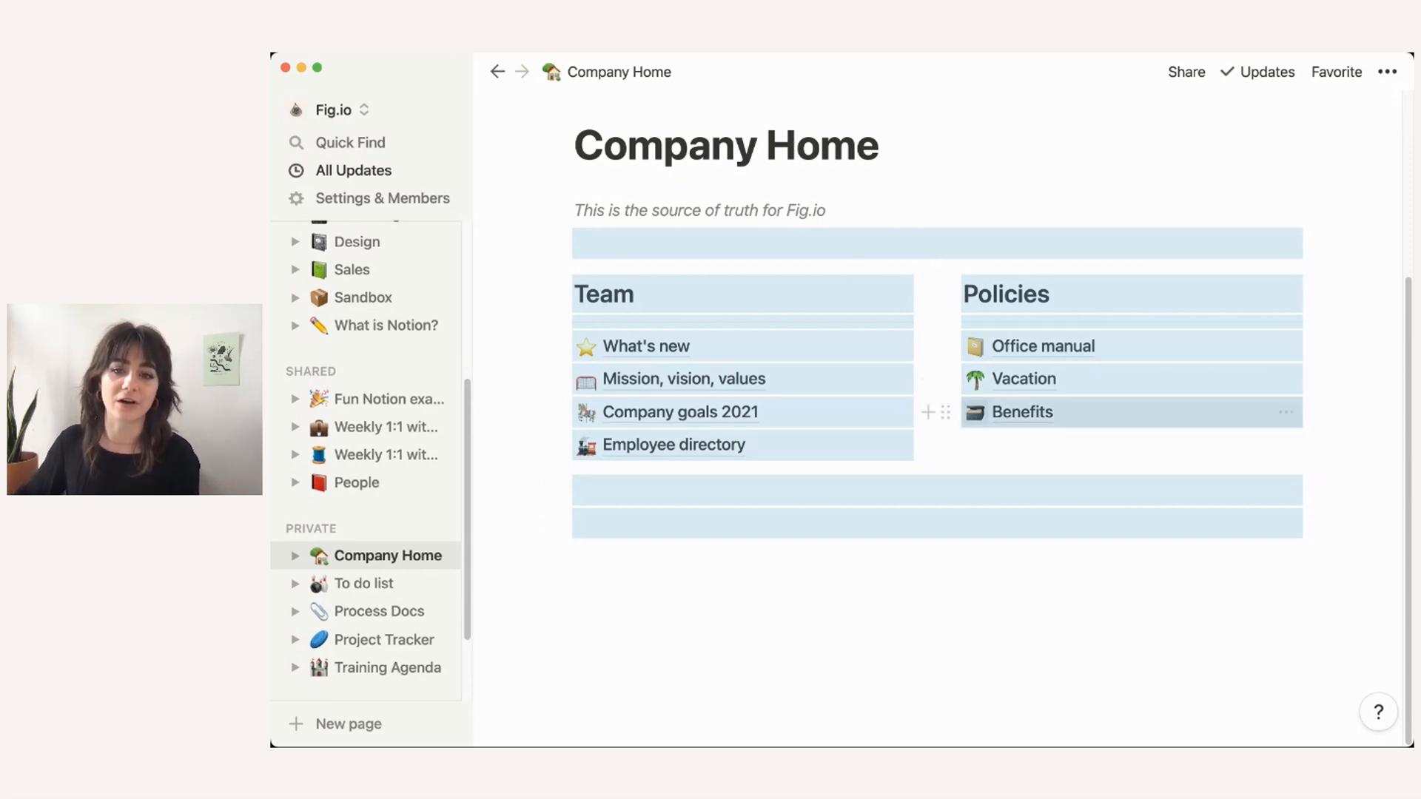
left_click(918, 490)
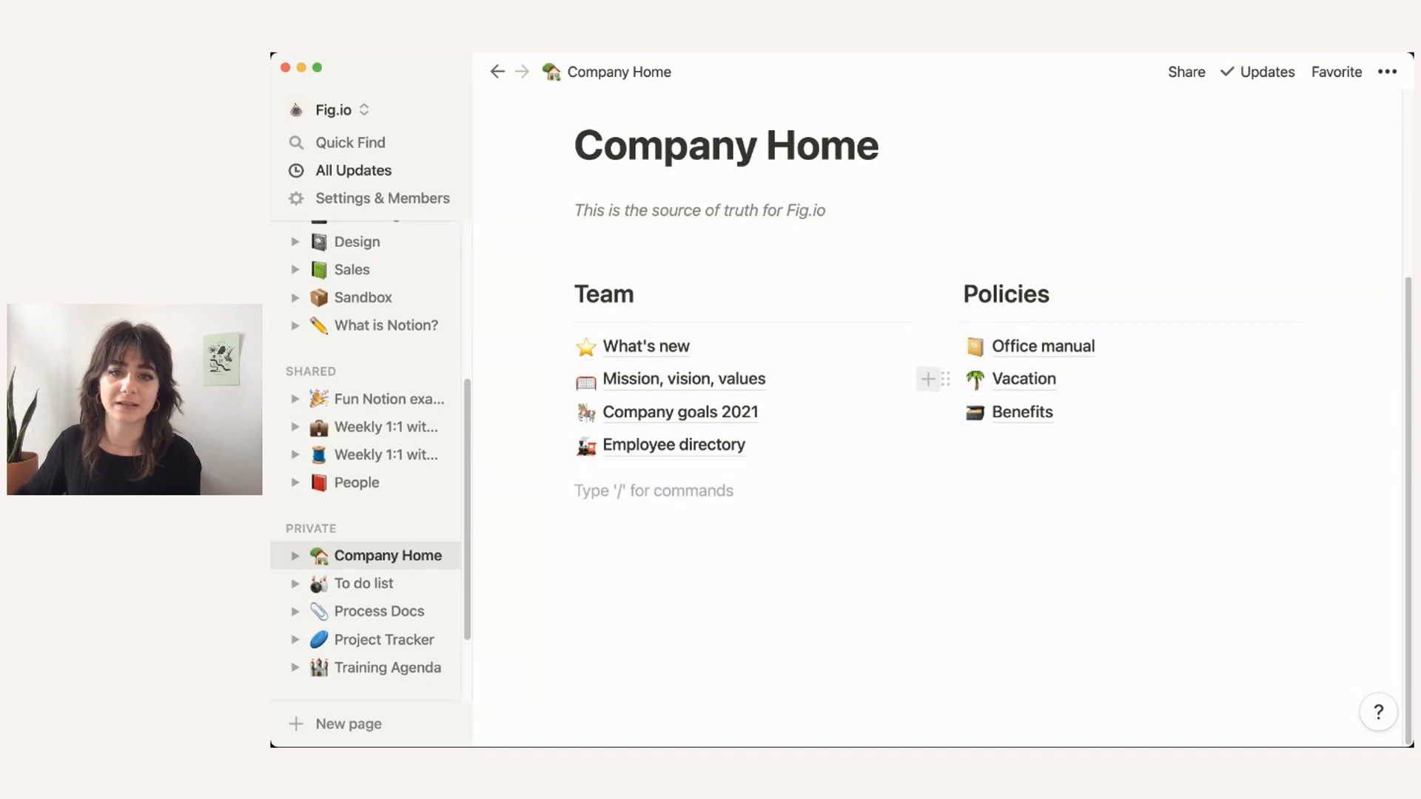
left_click(927, 412)
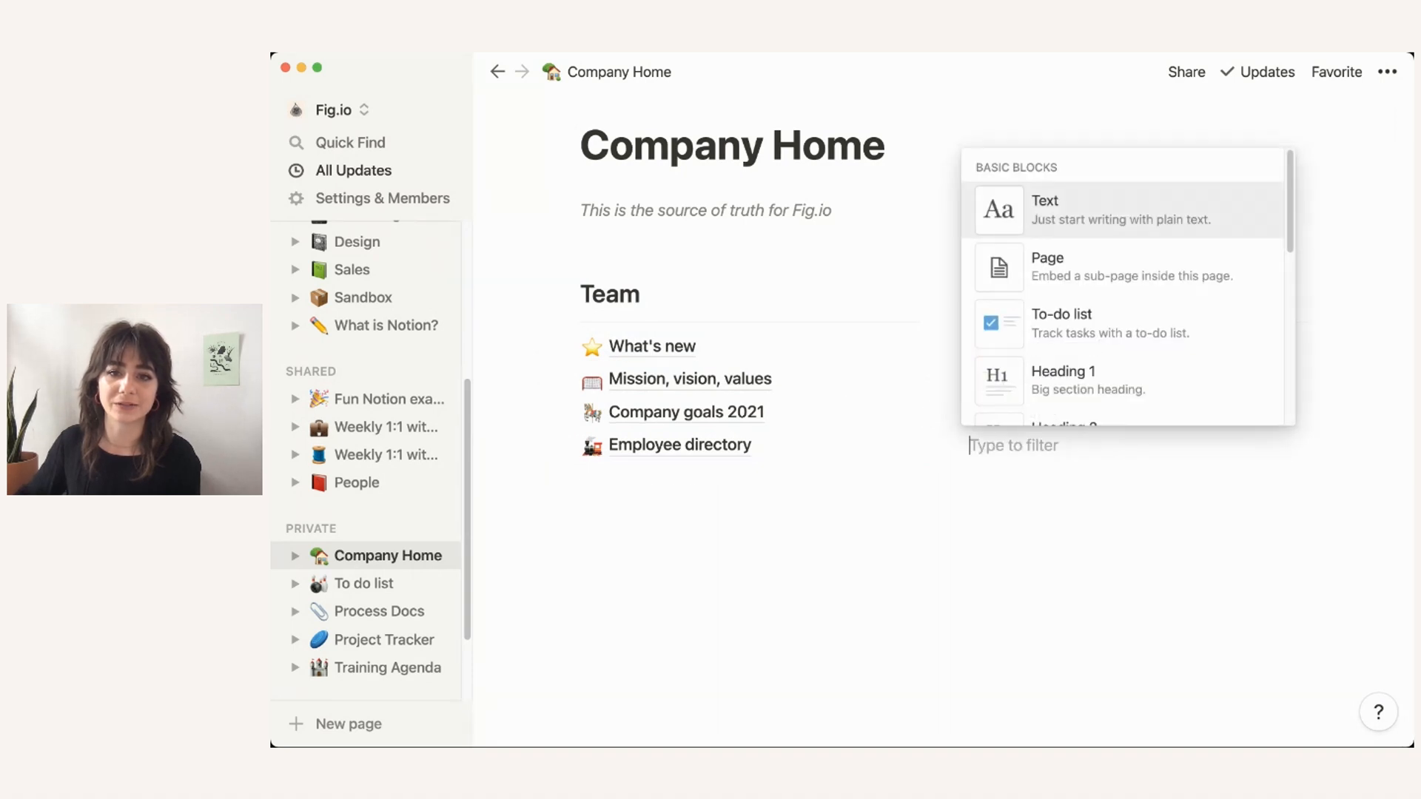
key("Escape")
left_click(937, 444)
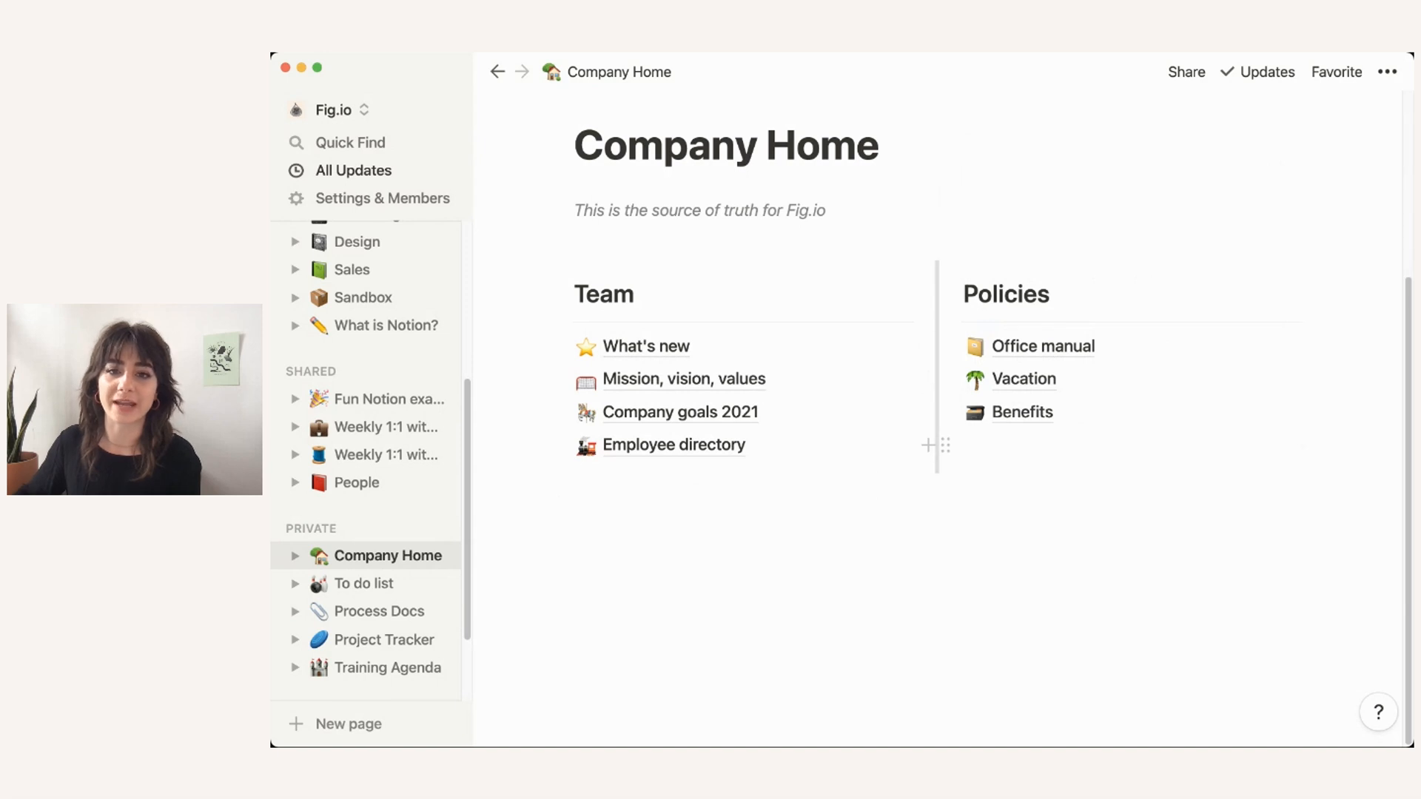
Step: Drag the column divider so Team and Policies are roughly equal width
left_click_drag(896, 367, 809, 367)
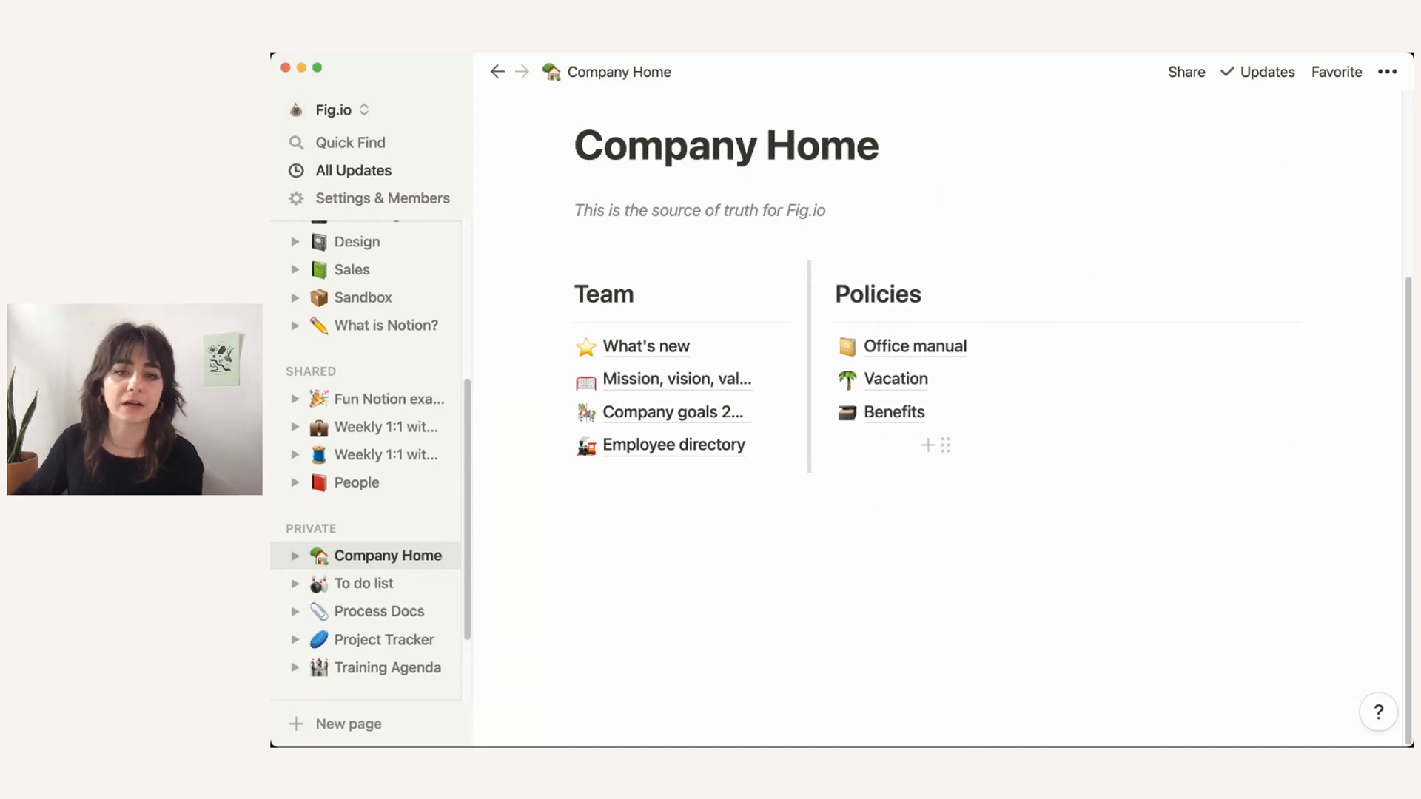
left_click_drag(809, 367, 937, 367)
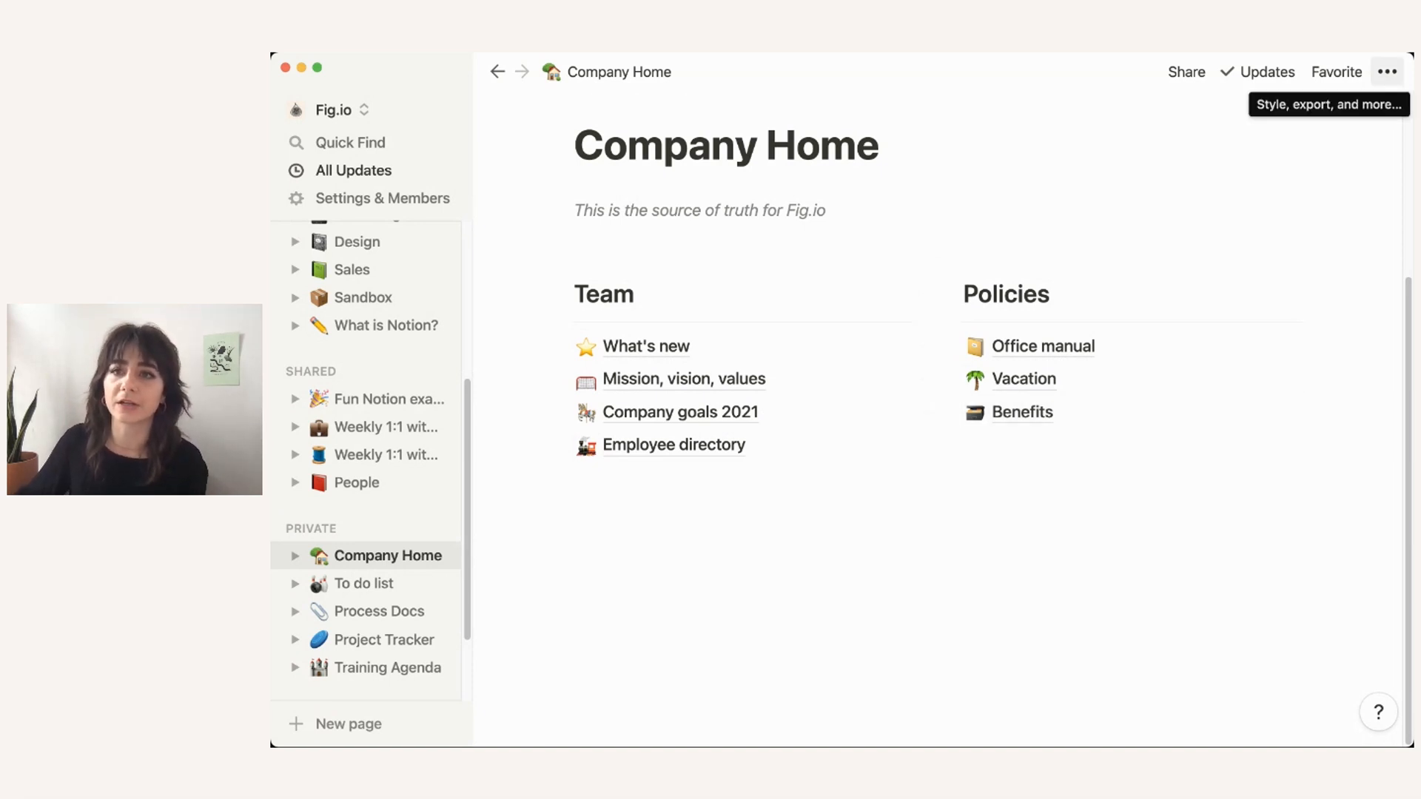
left_click(1387, 72)
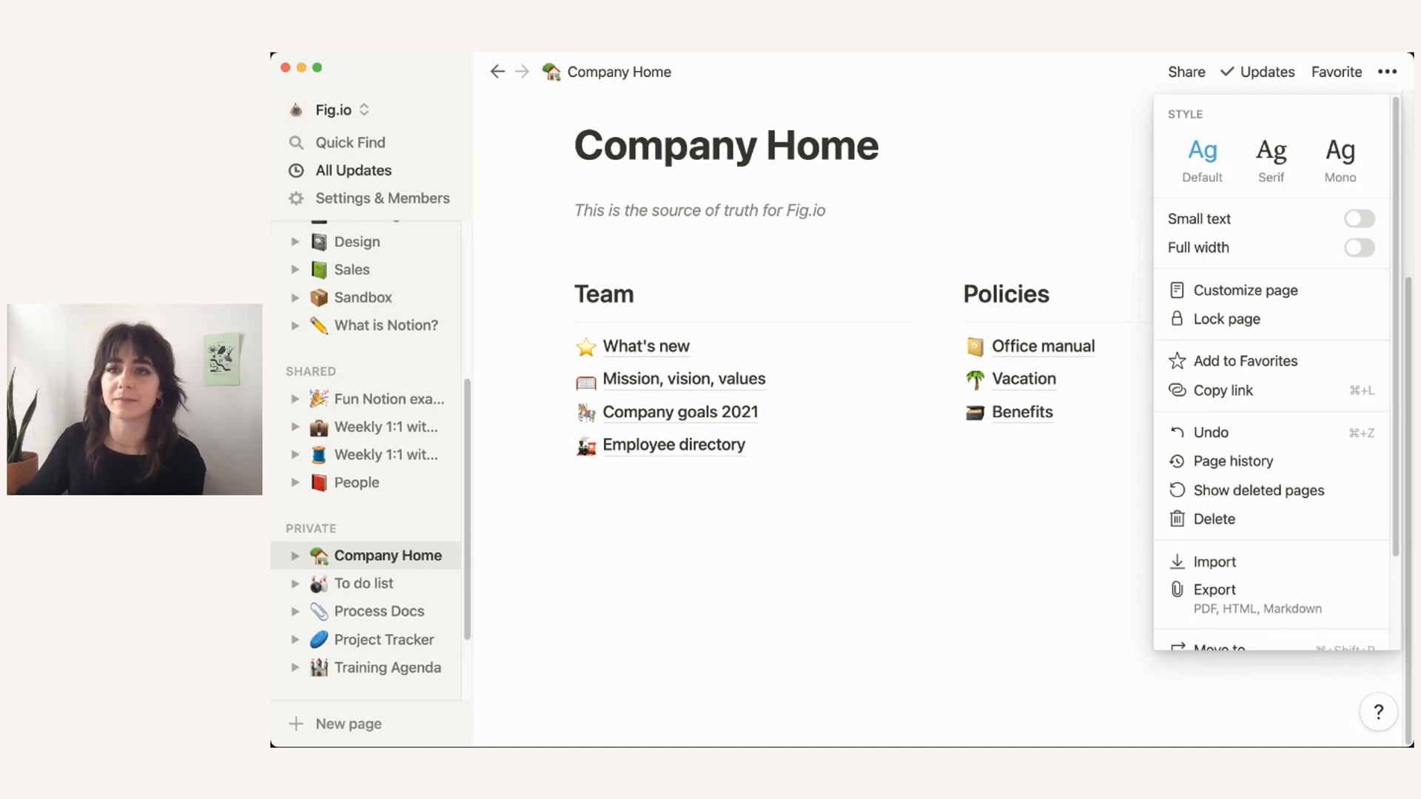
Step: Switch Company Home to full width, widen the Team column, then return to standard width
left_click(1360, 247)
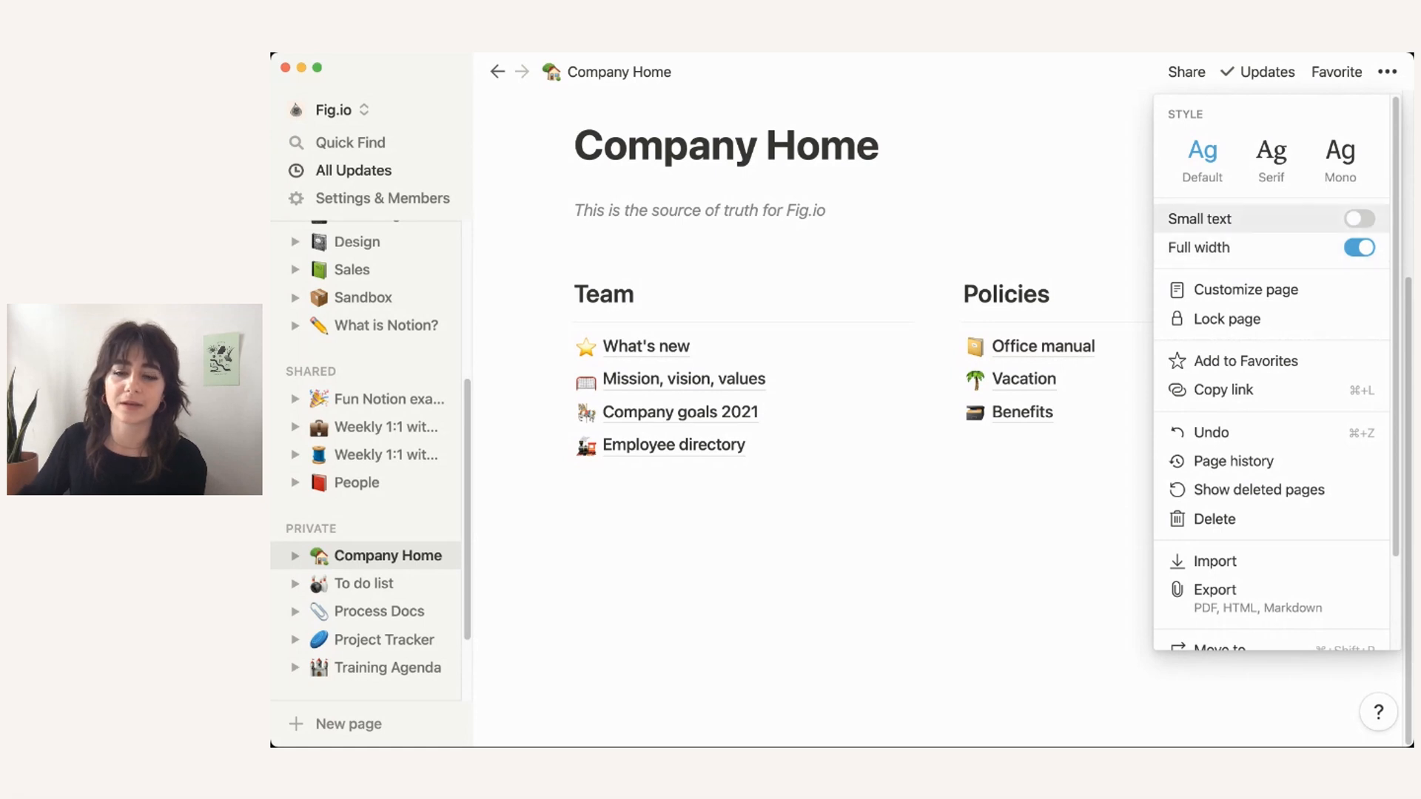
left_click(1029, 220)
left_click_drag(937, 366, 1108, 366)
left_click(1387, 72)
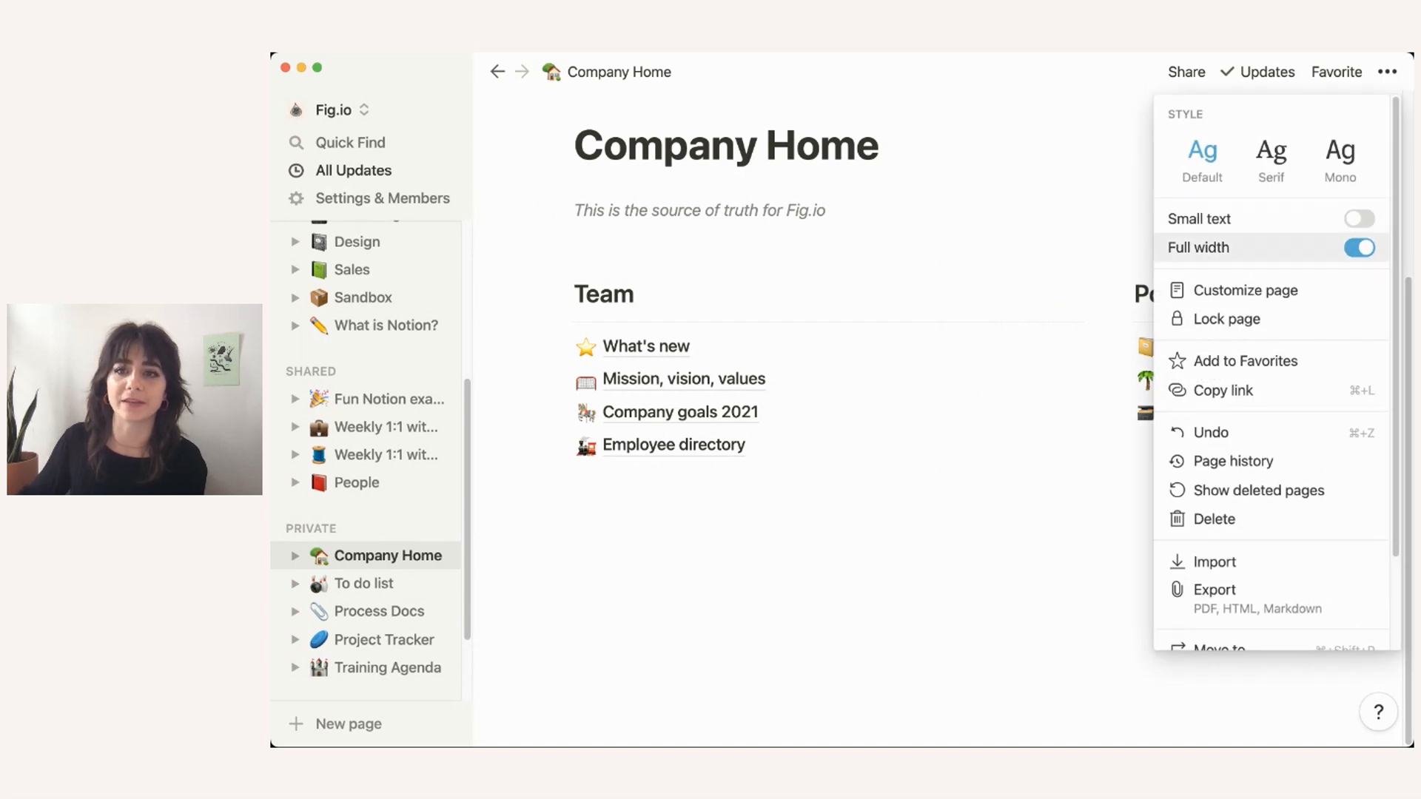
left_click(1359, 248)
left_click(1092, 392)
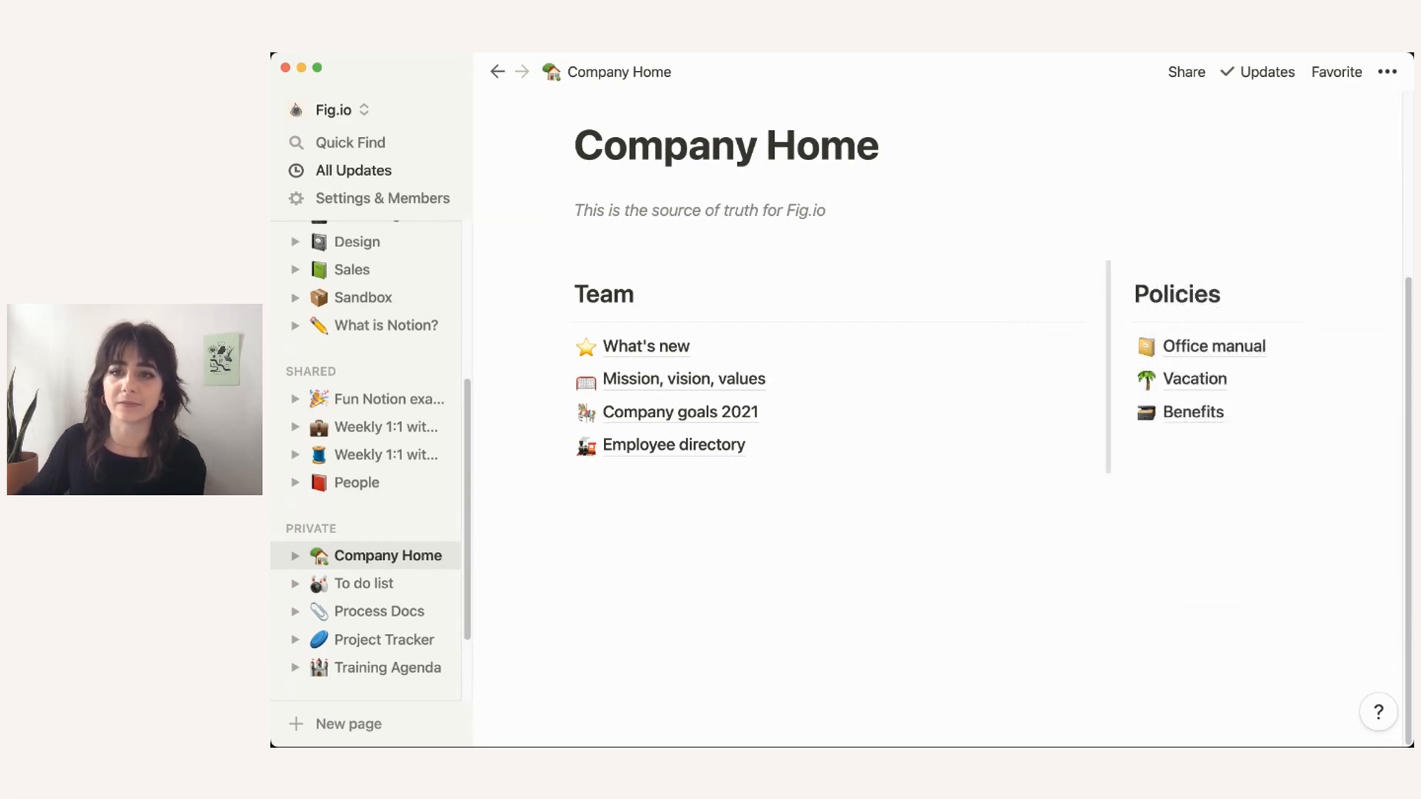
left_click_drag(1108, 393, 939, 392)
Step: Open the Fig Home wiki page and turn off its full-width layout
scroll(370, 444, "up", 1)
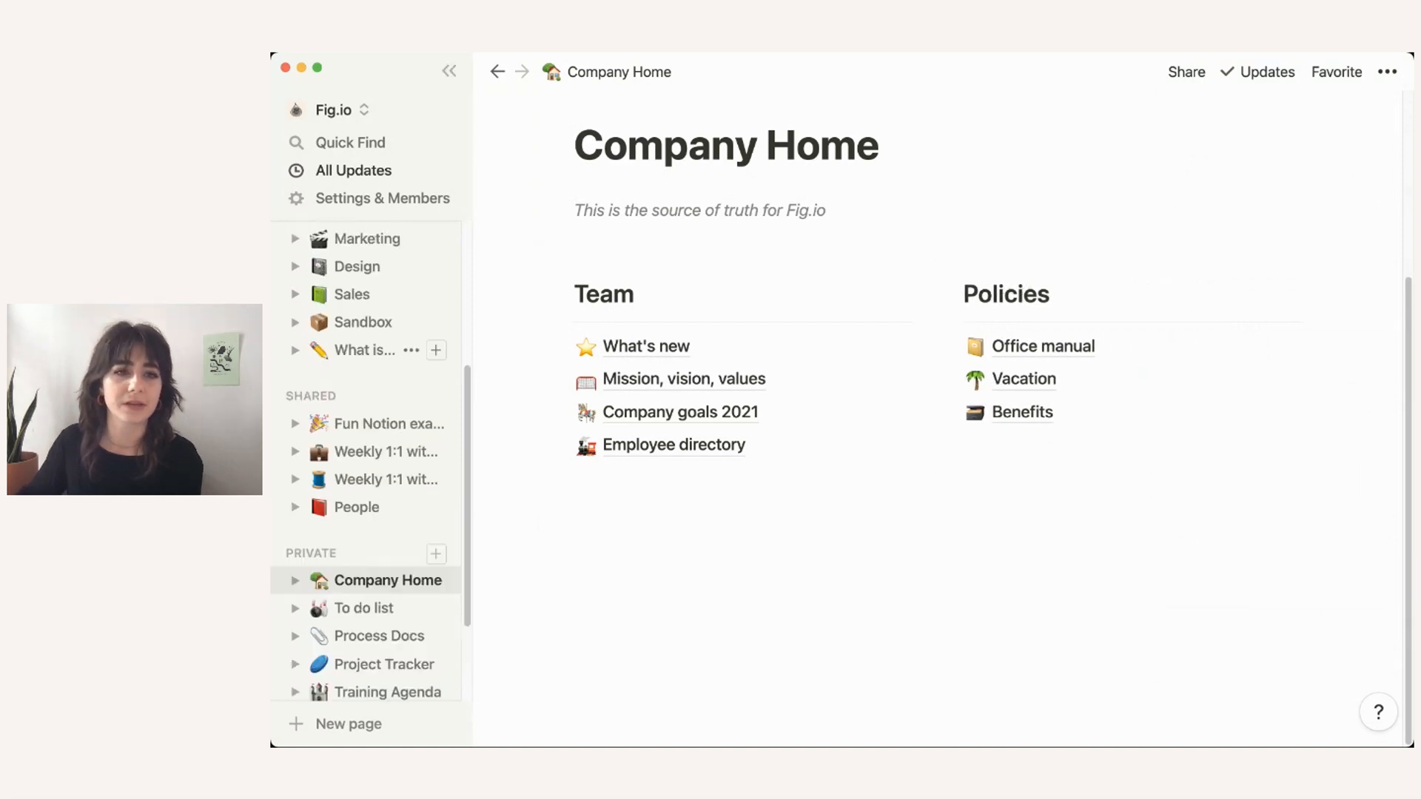
scroll(370, 348, "up", 4)
left_click(365, 301)
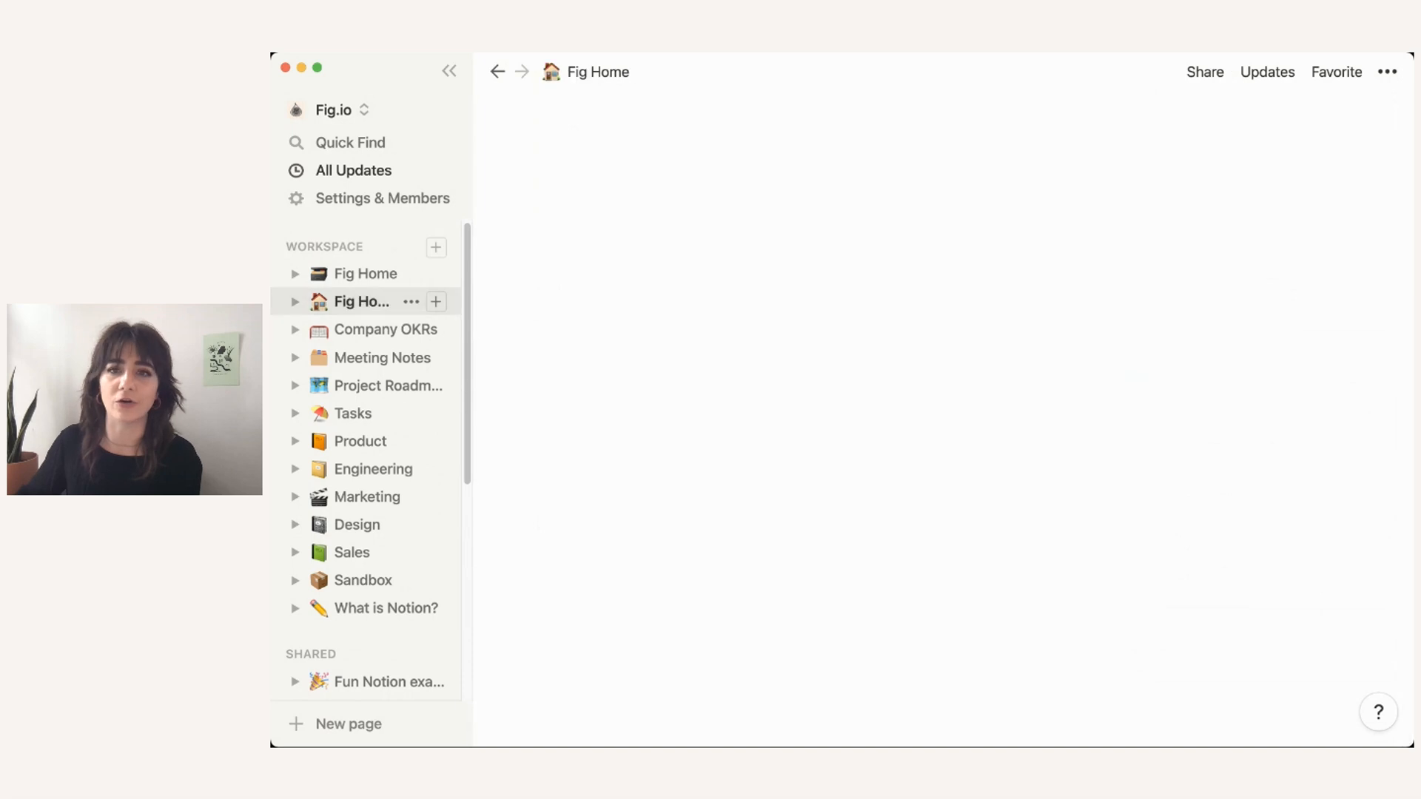
left_click(1387, 72)
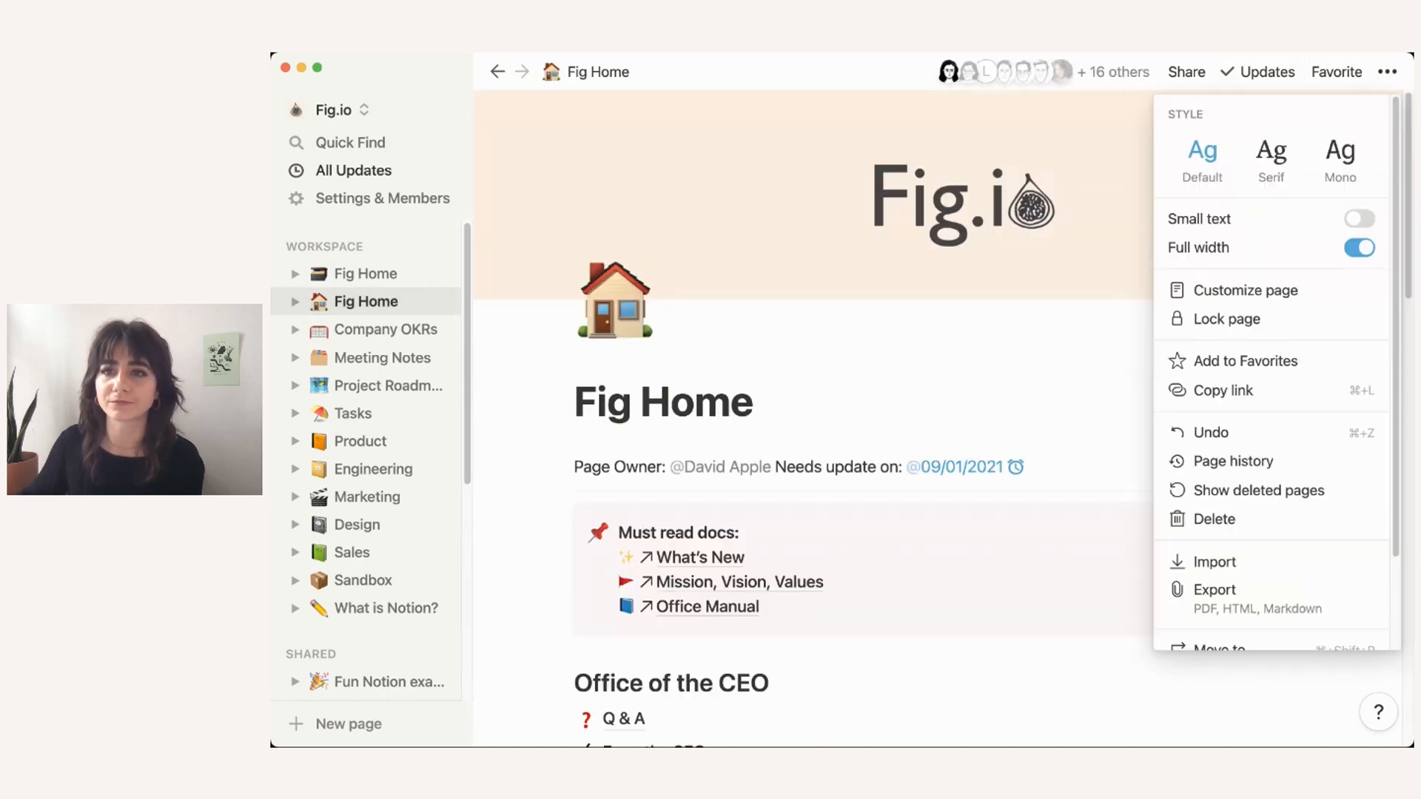
key("Escape")
scroll(940, 414, "down", 8)
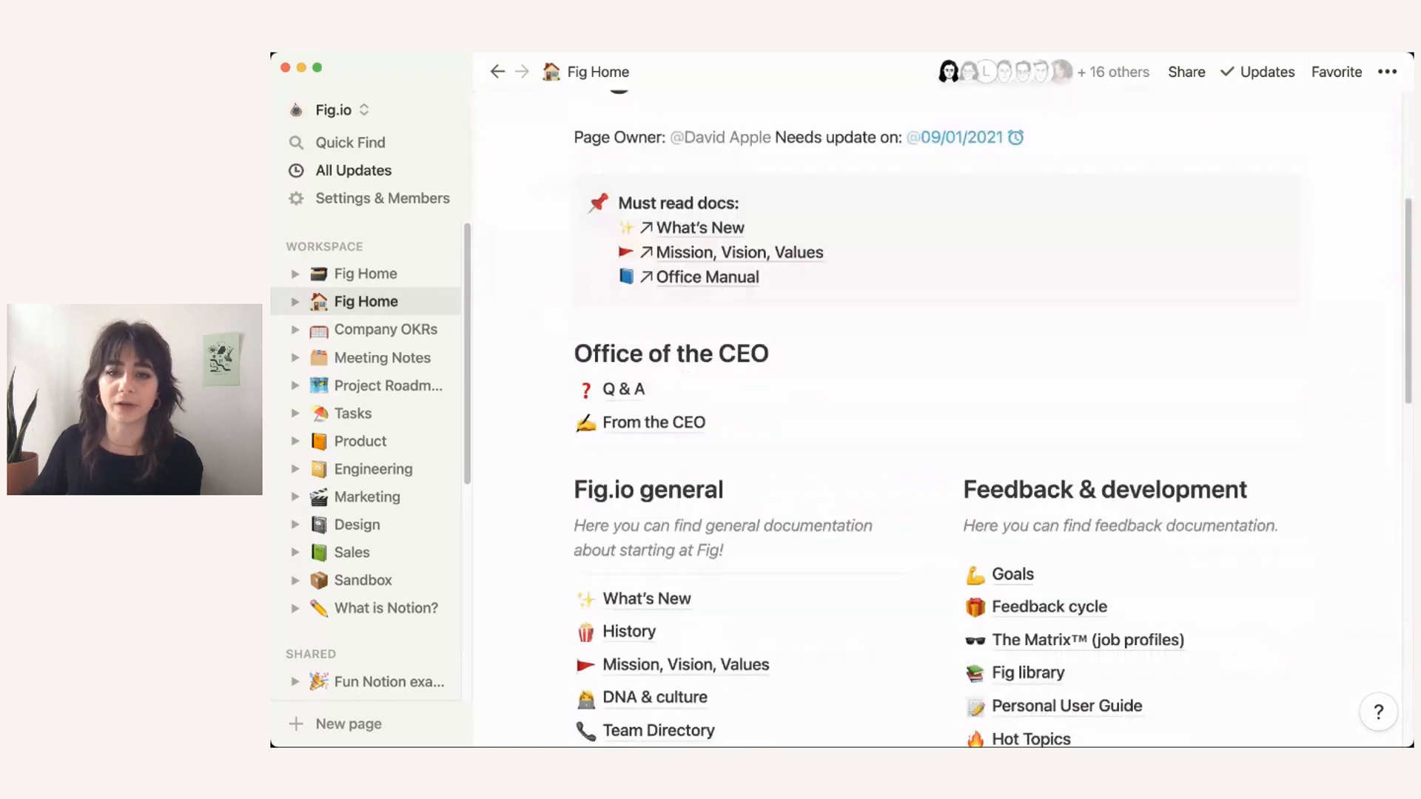
left_click(1387, 72)
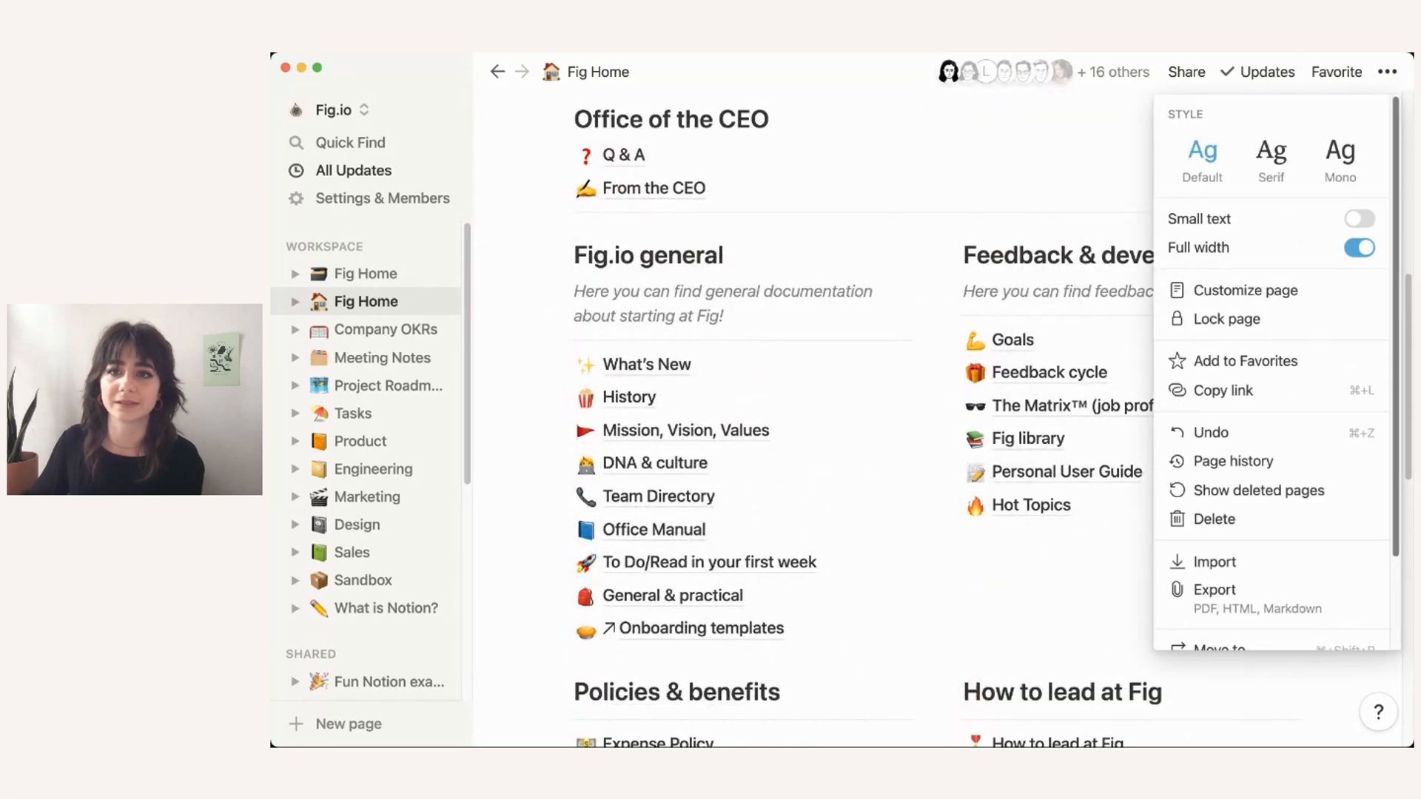
left_click(1360, 248)
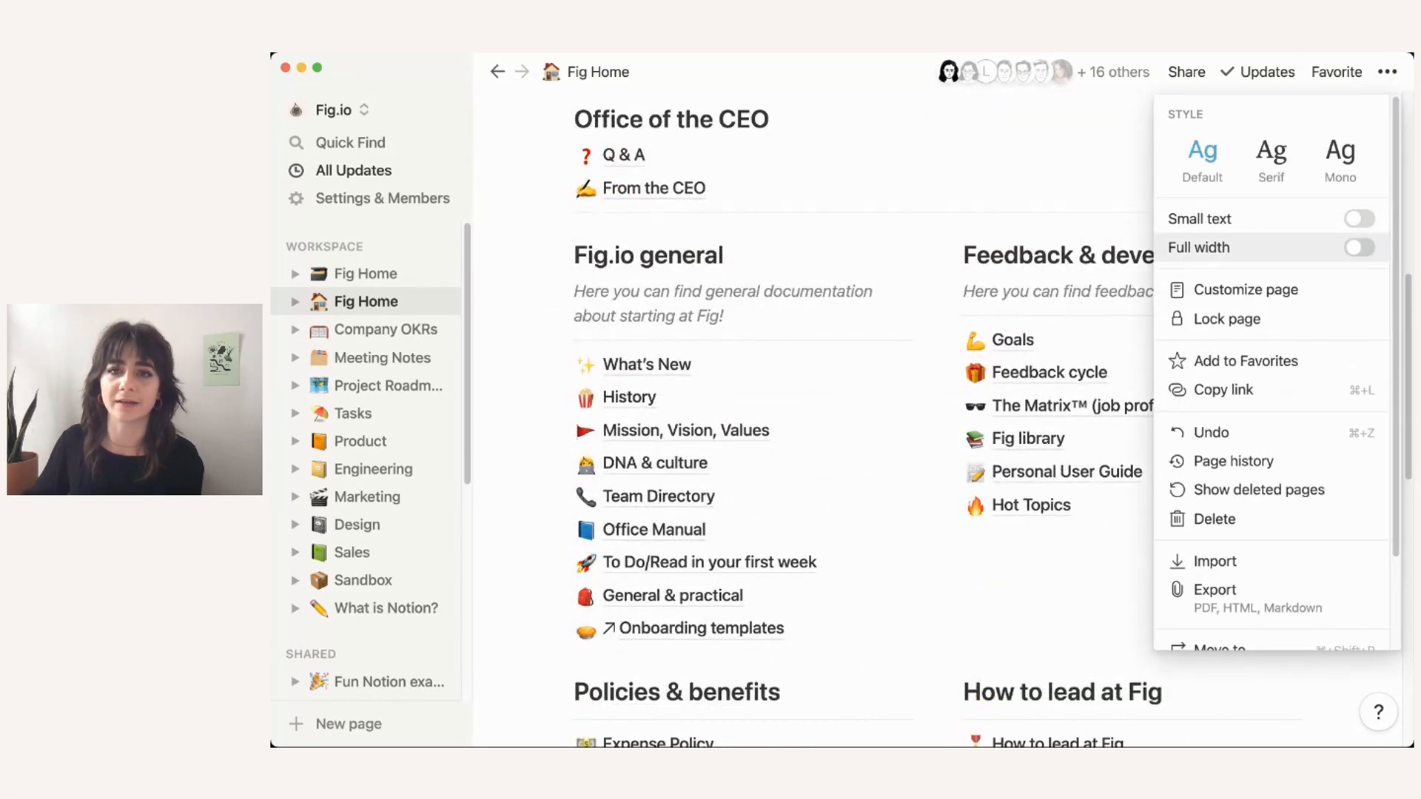
left_click(1073, 214)
Step: Scroll through Fig Home to review its paired-column sections
scroll(940, 415, "down", 2)
scroll(1286, 311, "down", 1)
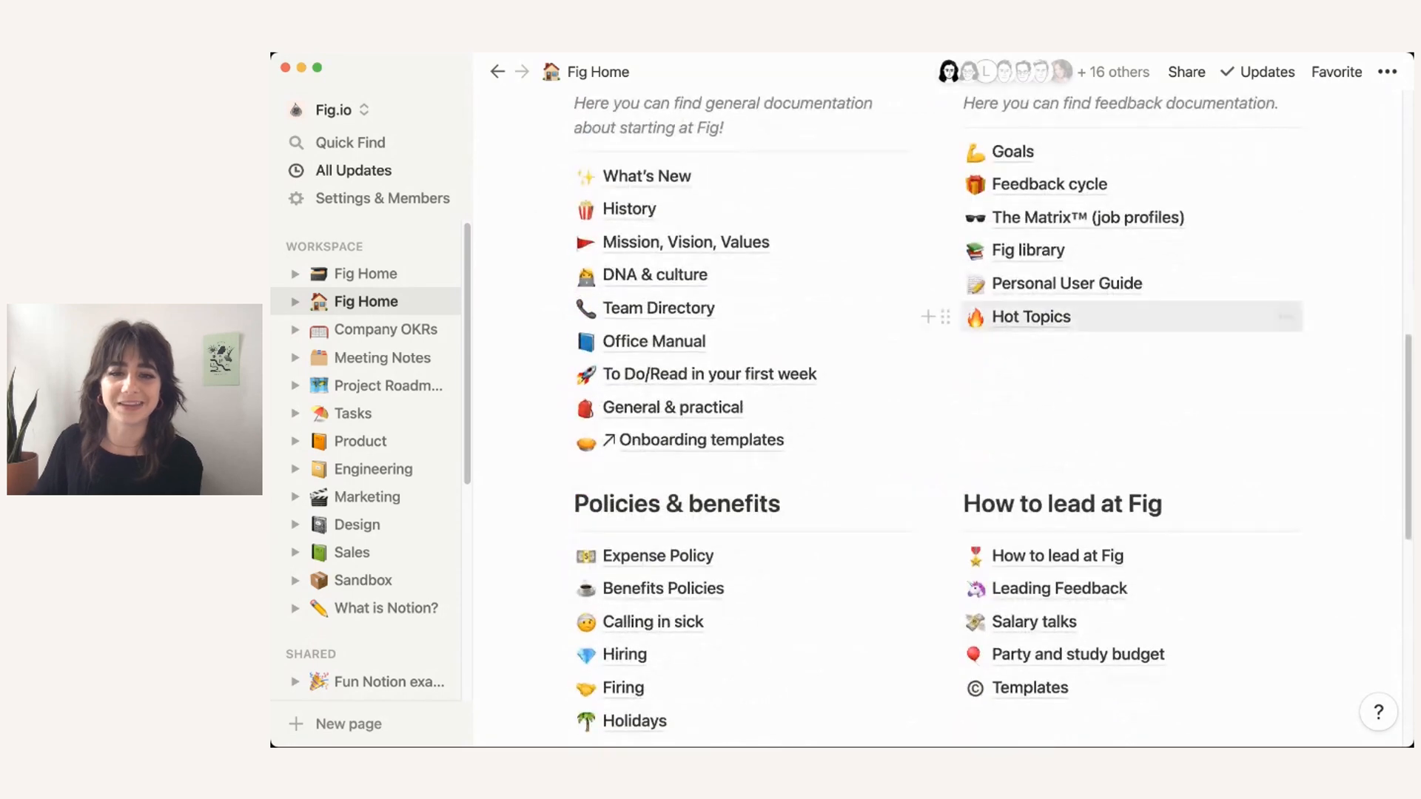
scroll(1286, 305, "up", 4)
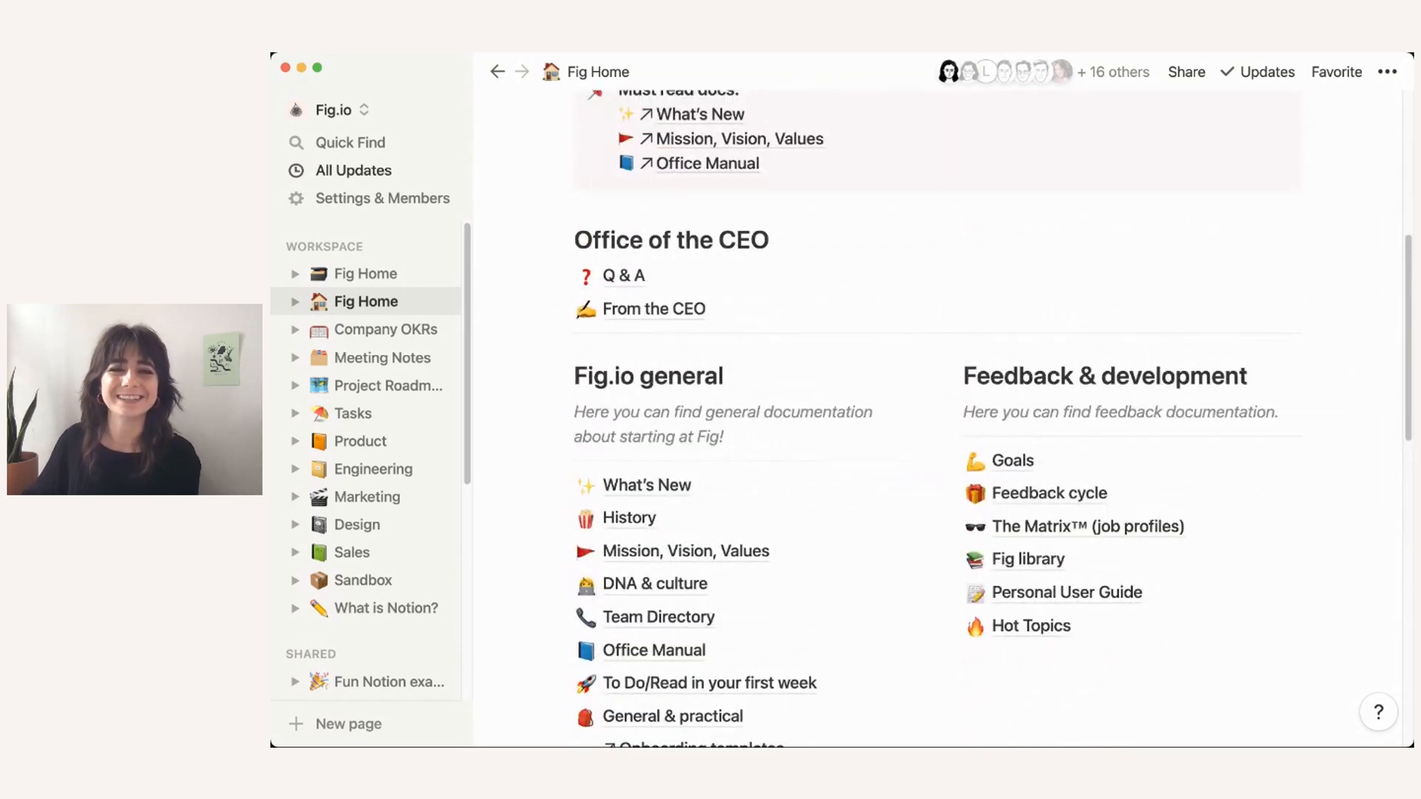
scroll(940, 415, "up", 3)
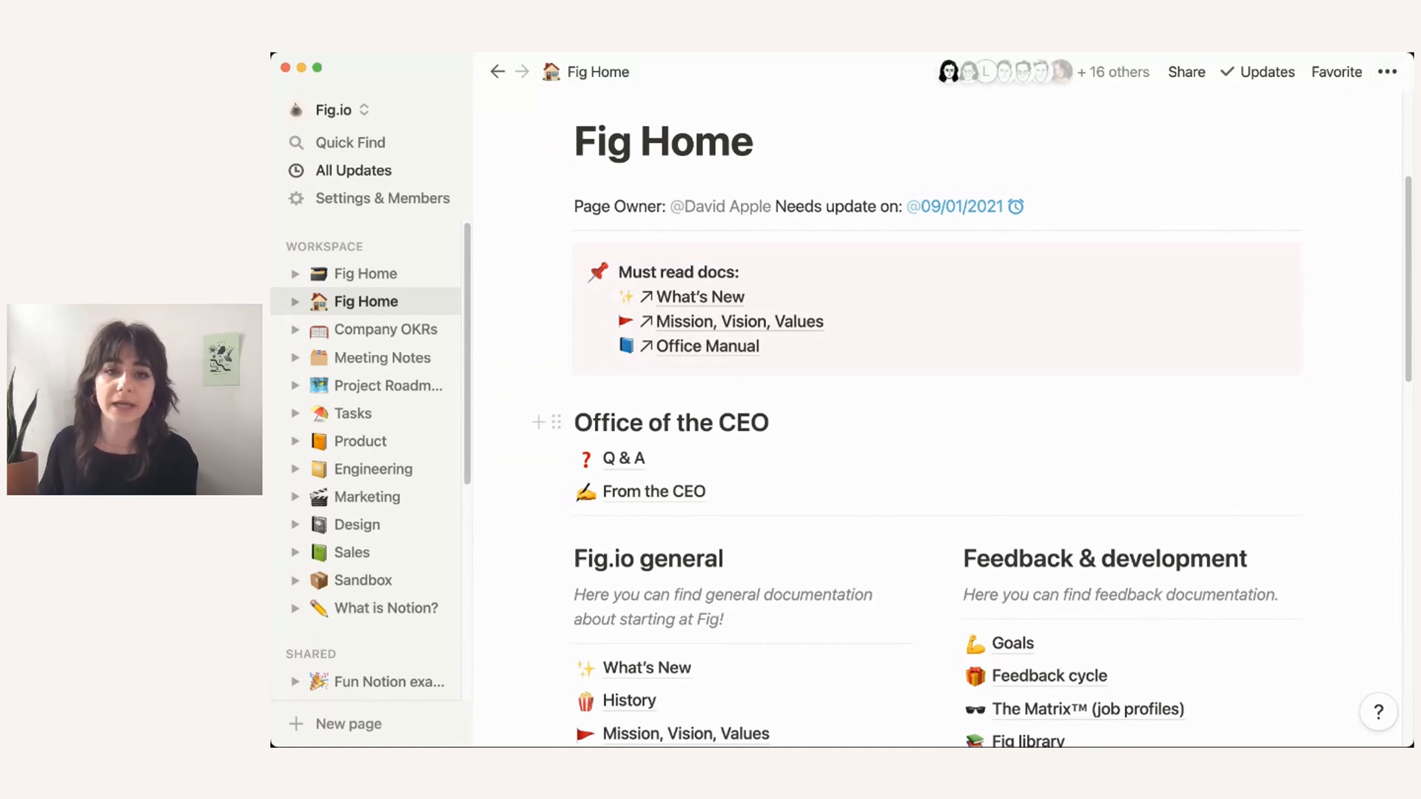
scroll(592, 444, "down", 3)
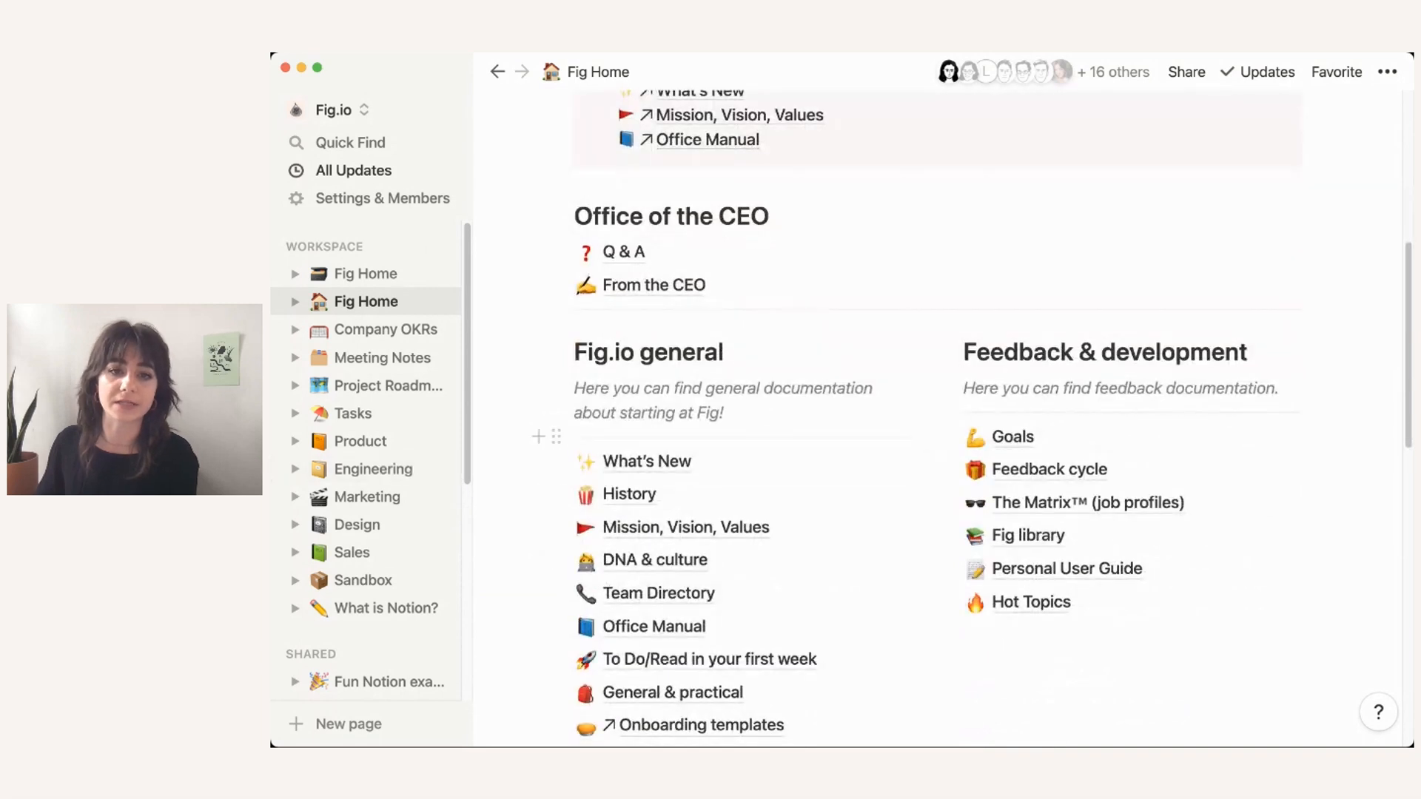
scroll(666, 481, "down", 2)
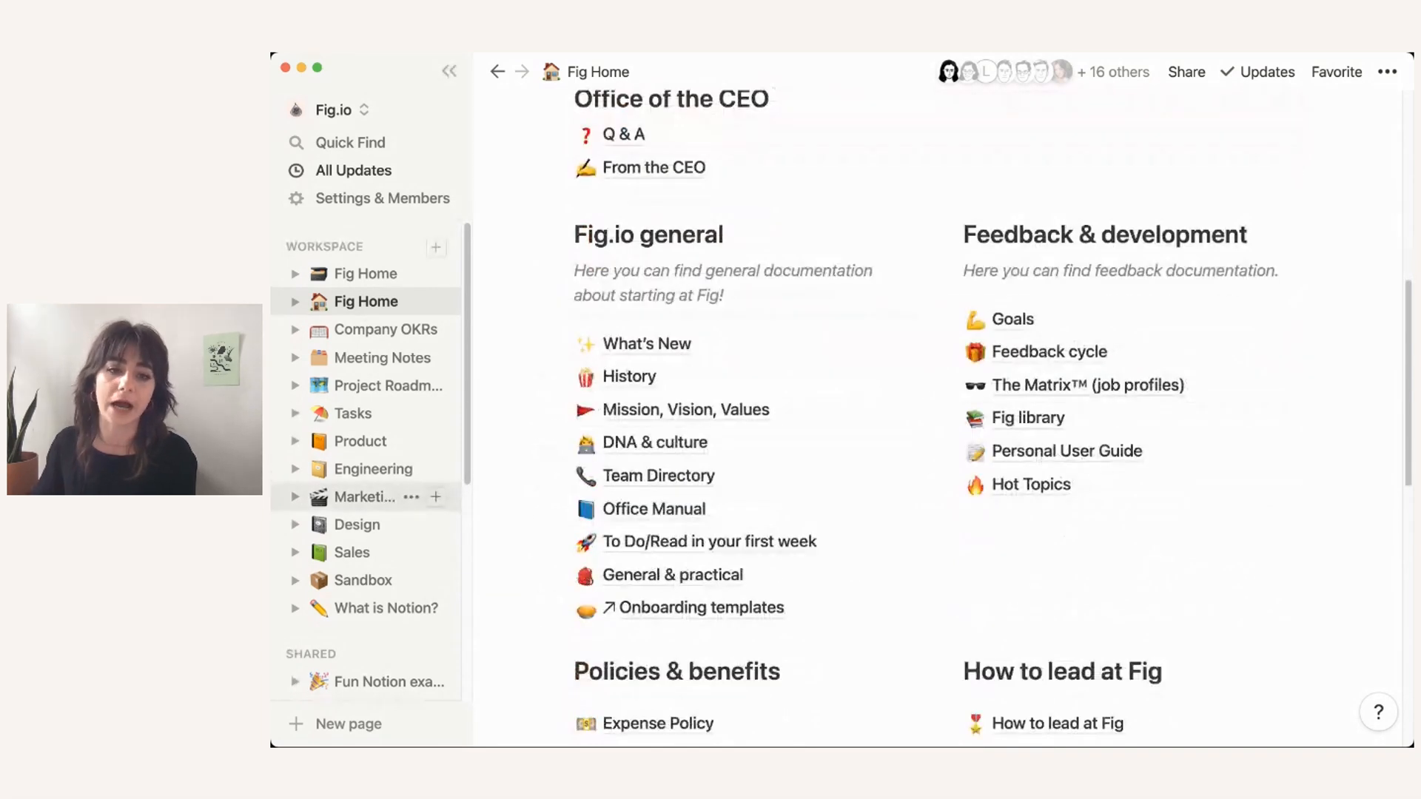
scroll(363, 496, "down", 5)
Step: On Company Home, add an 'Owned by' line mentioning the page owner below the description
left_click(377, 579)
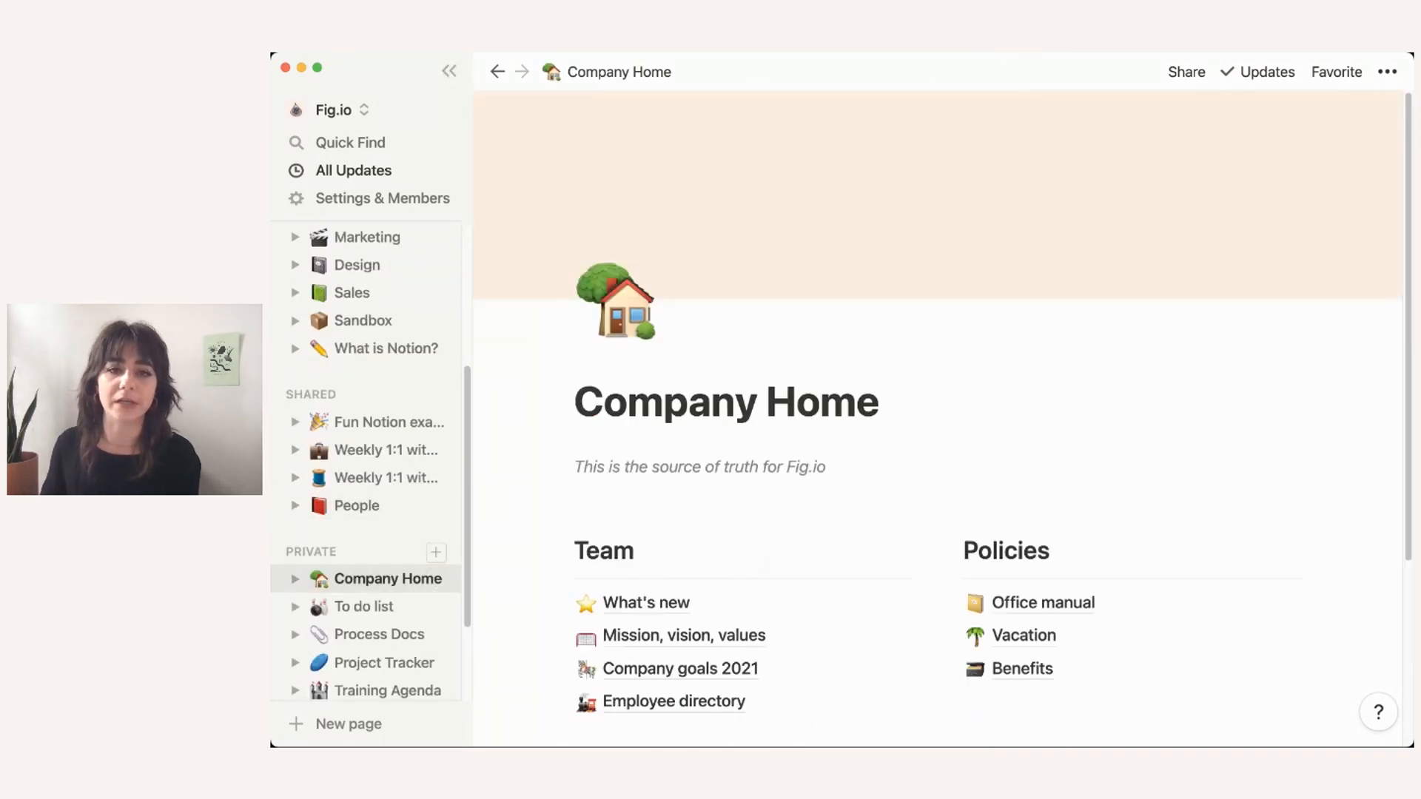
left_click(827, 467)
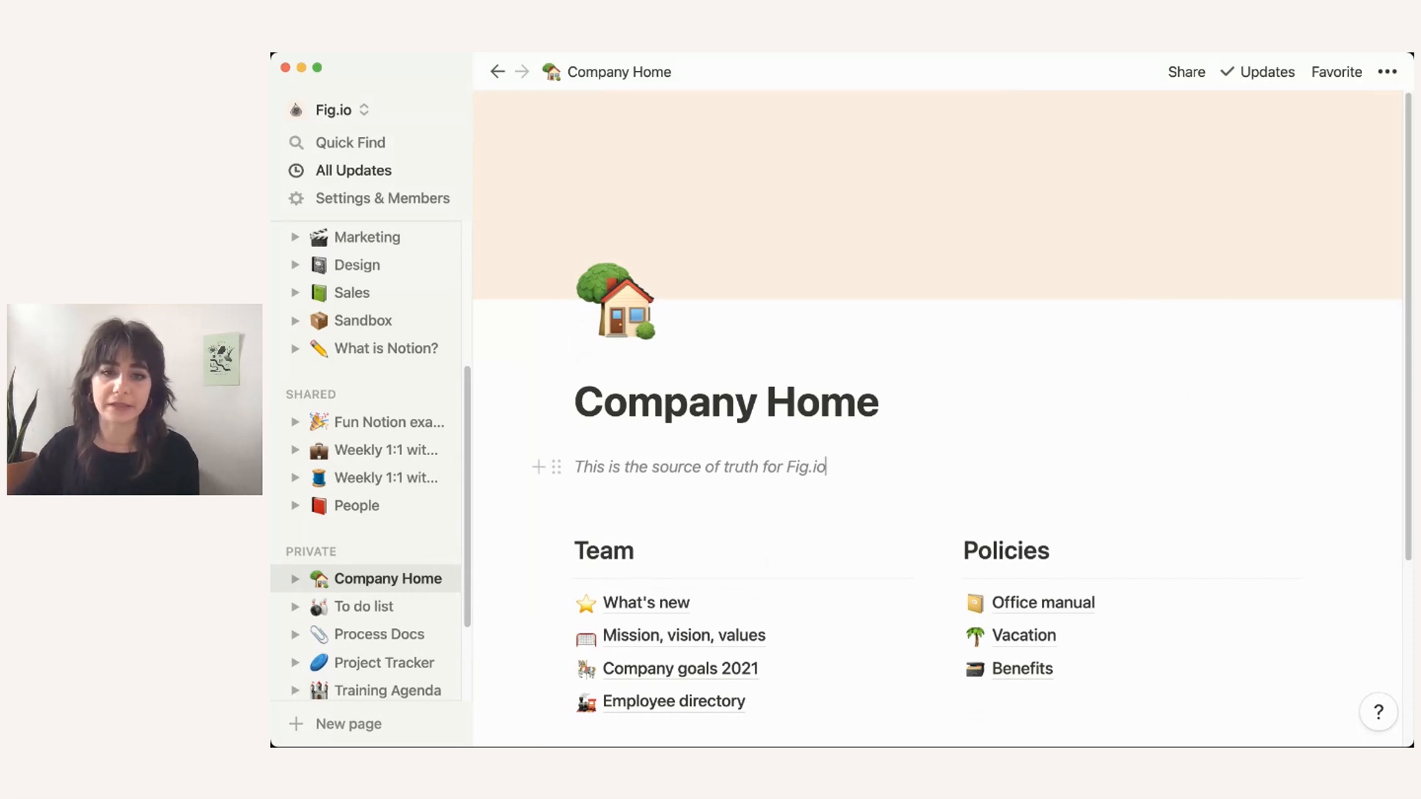
key("Return")
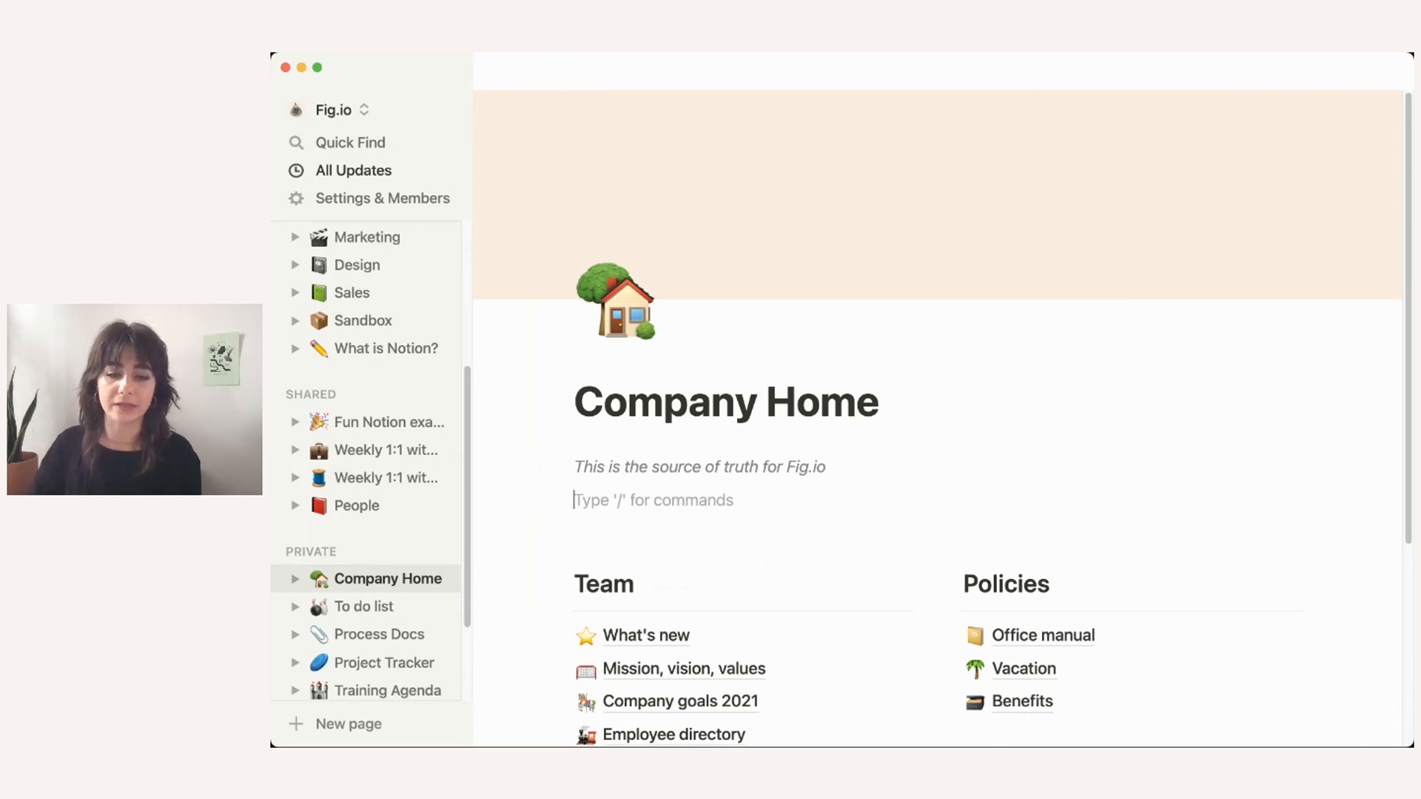
type("Owne")
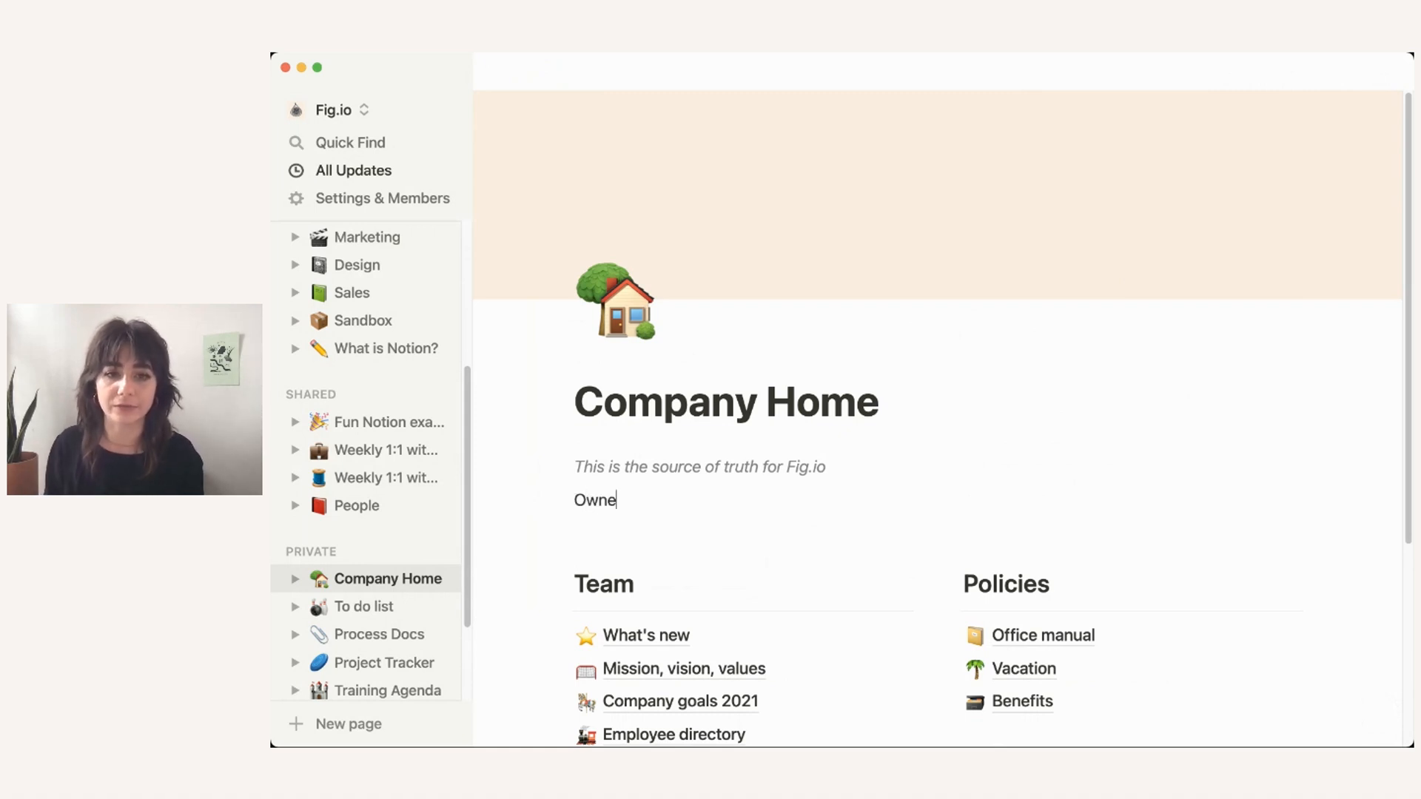
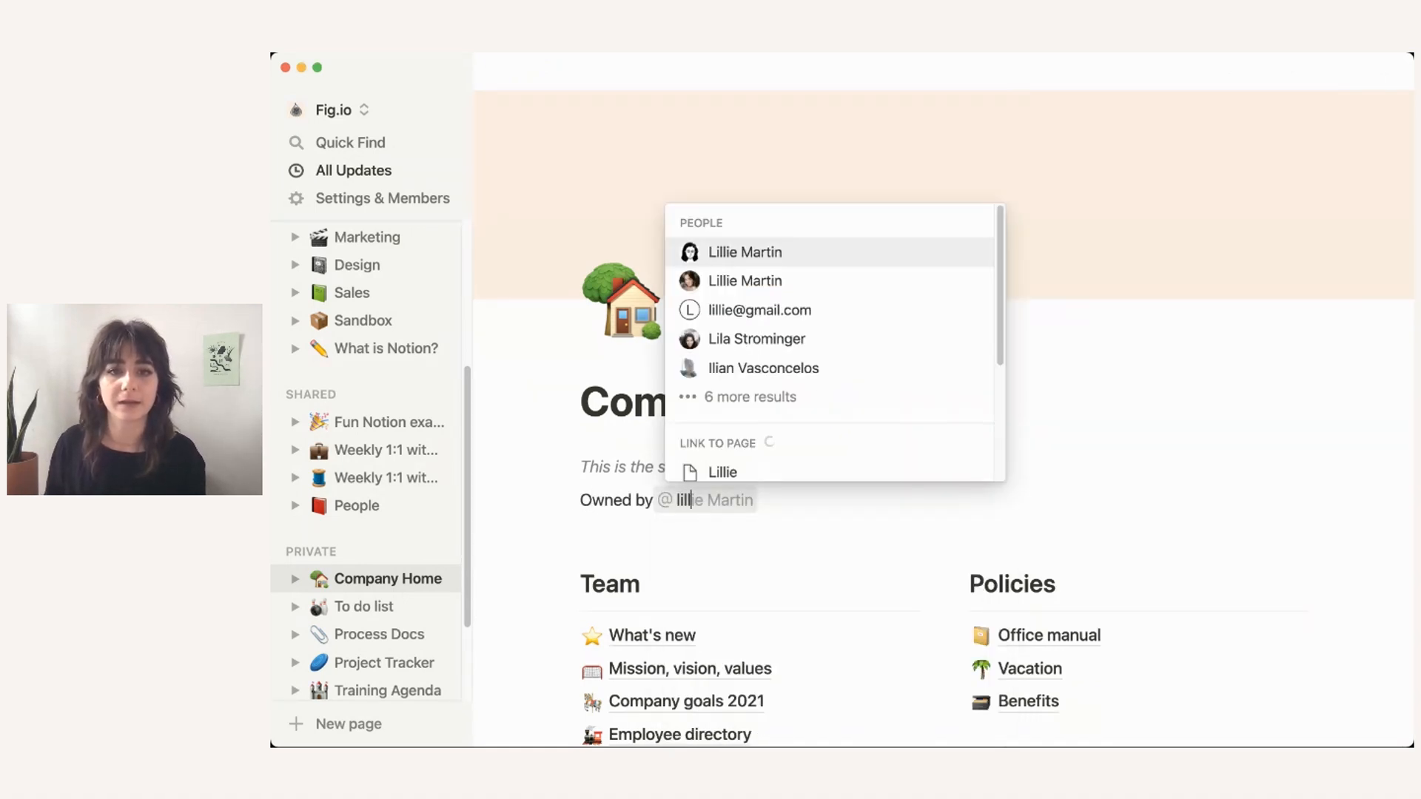
key("Return")
Step: Append 'Update by' with a September 1, 2021 date mention reminding 1 day before
type("Update")
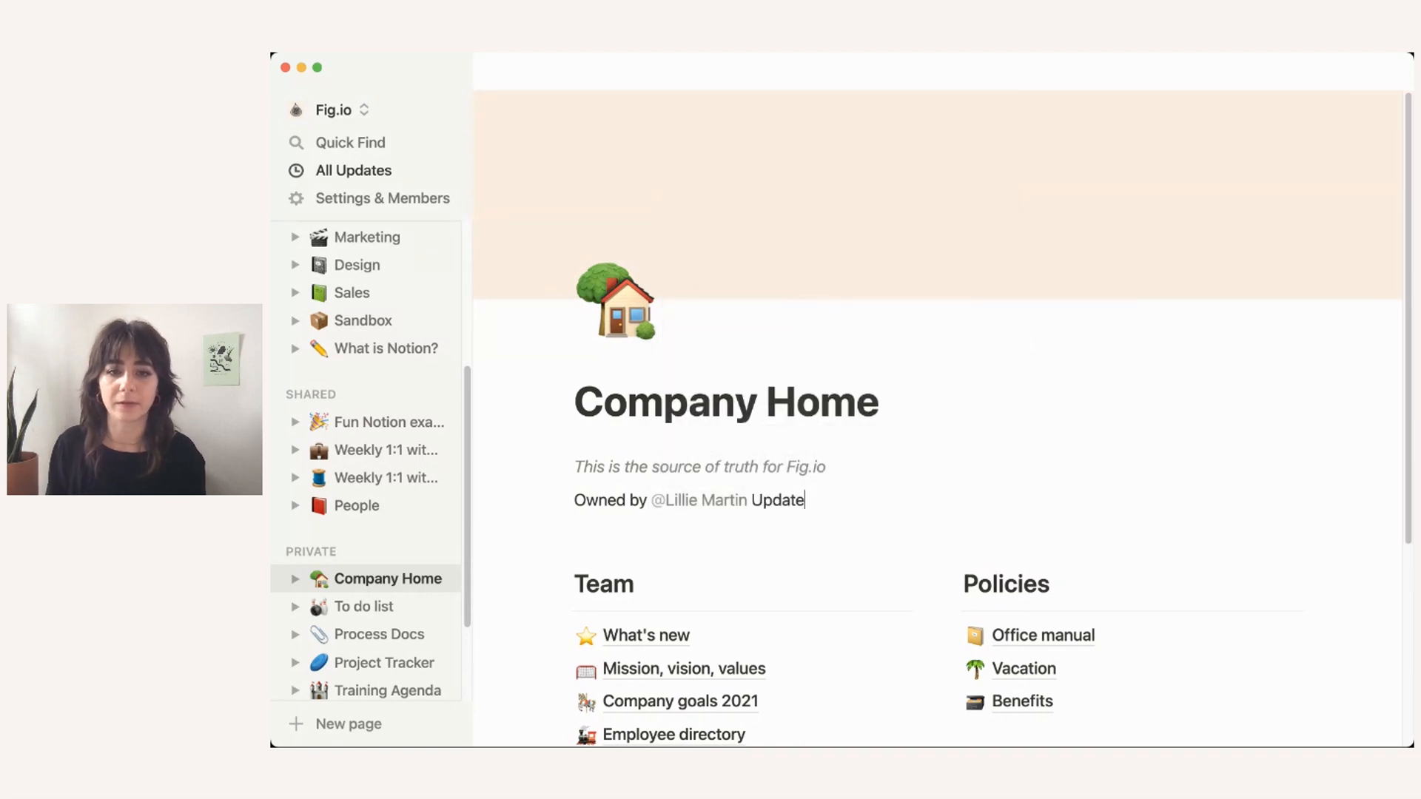
type(" by @")
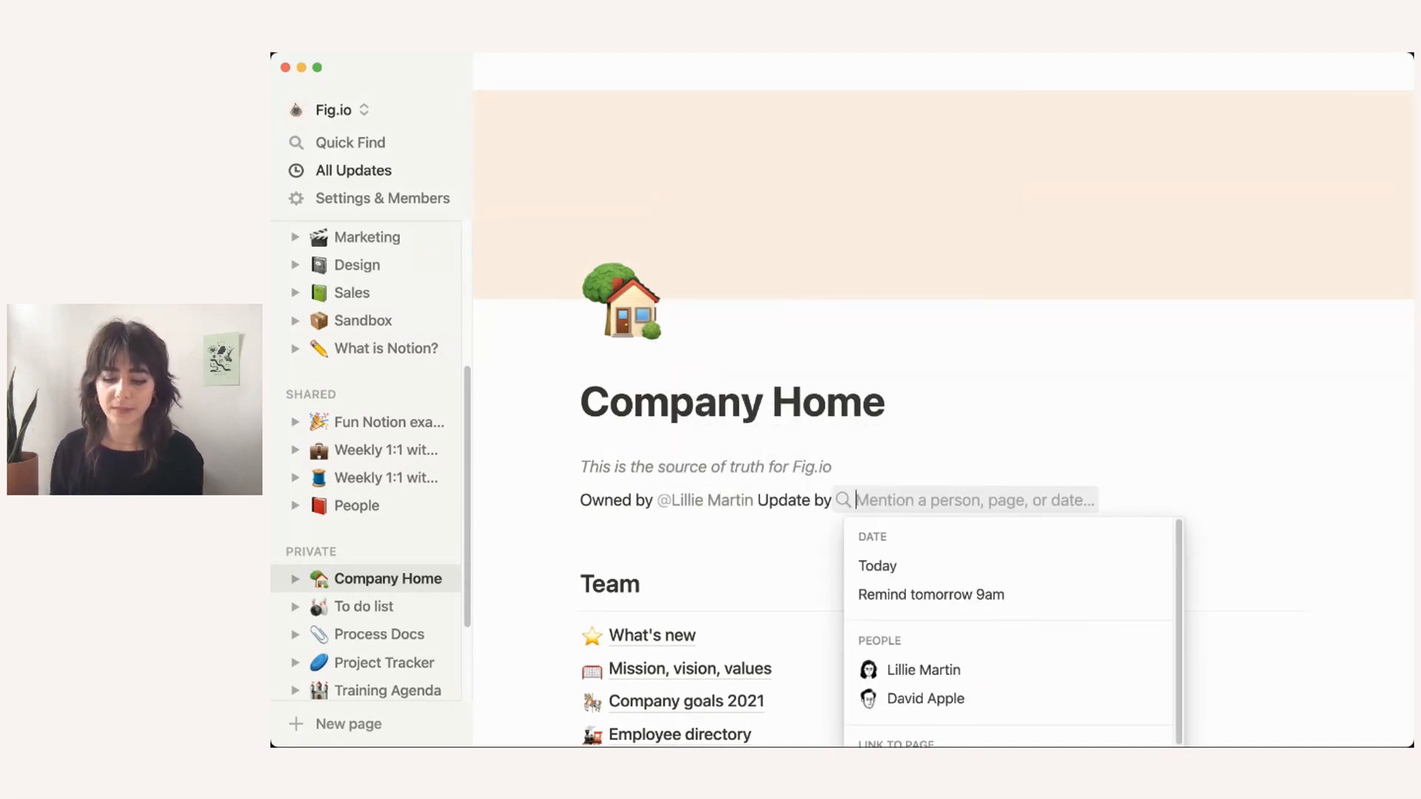
type("Sep")
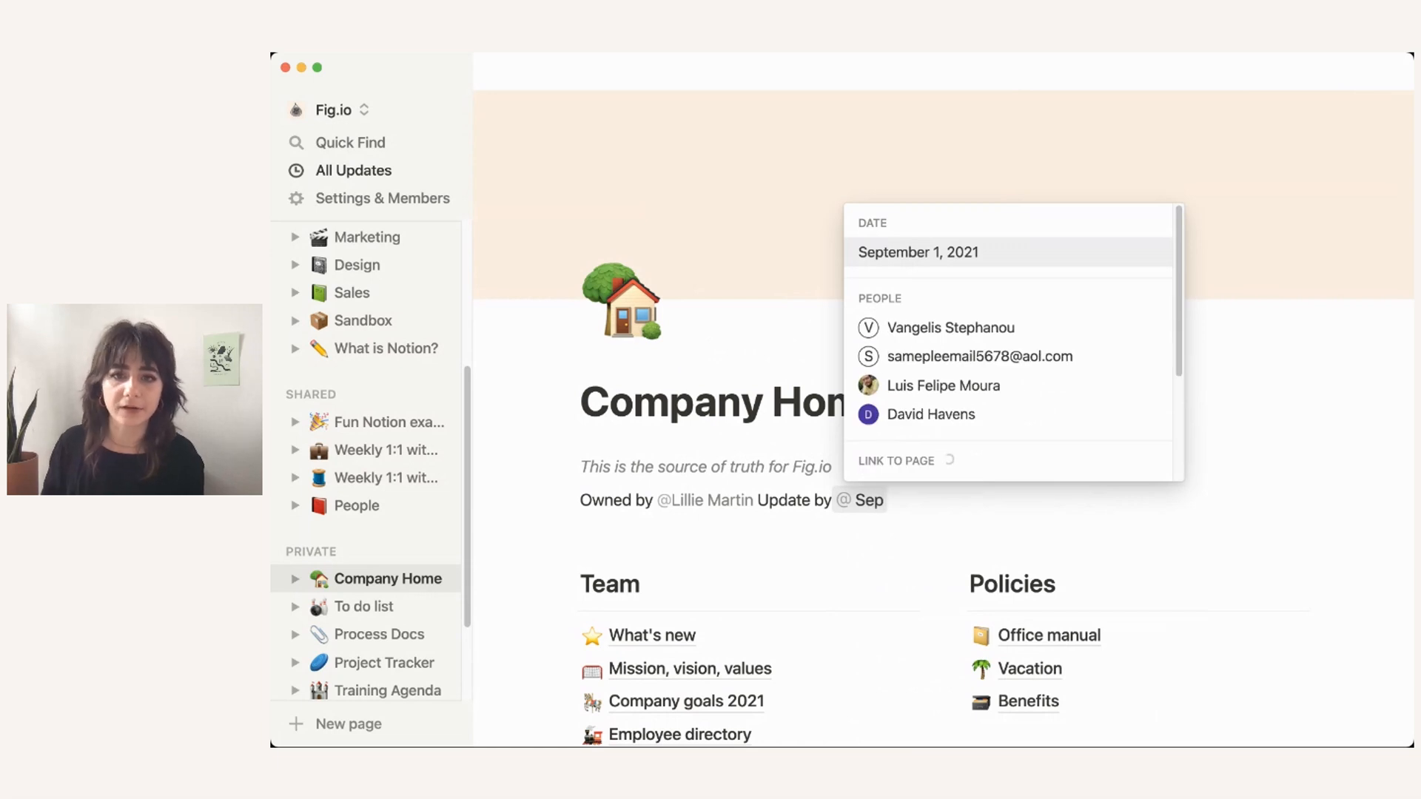
key("Down")
key("Up")
key("Return")
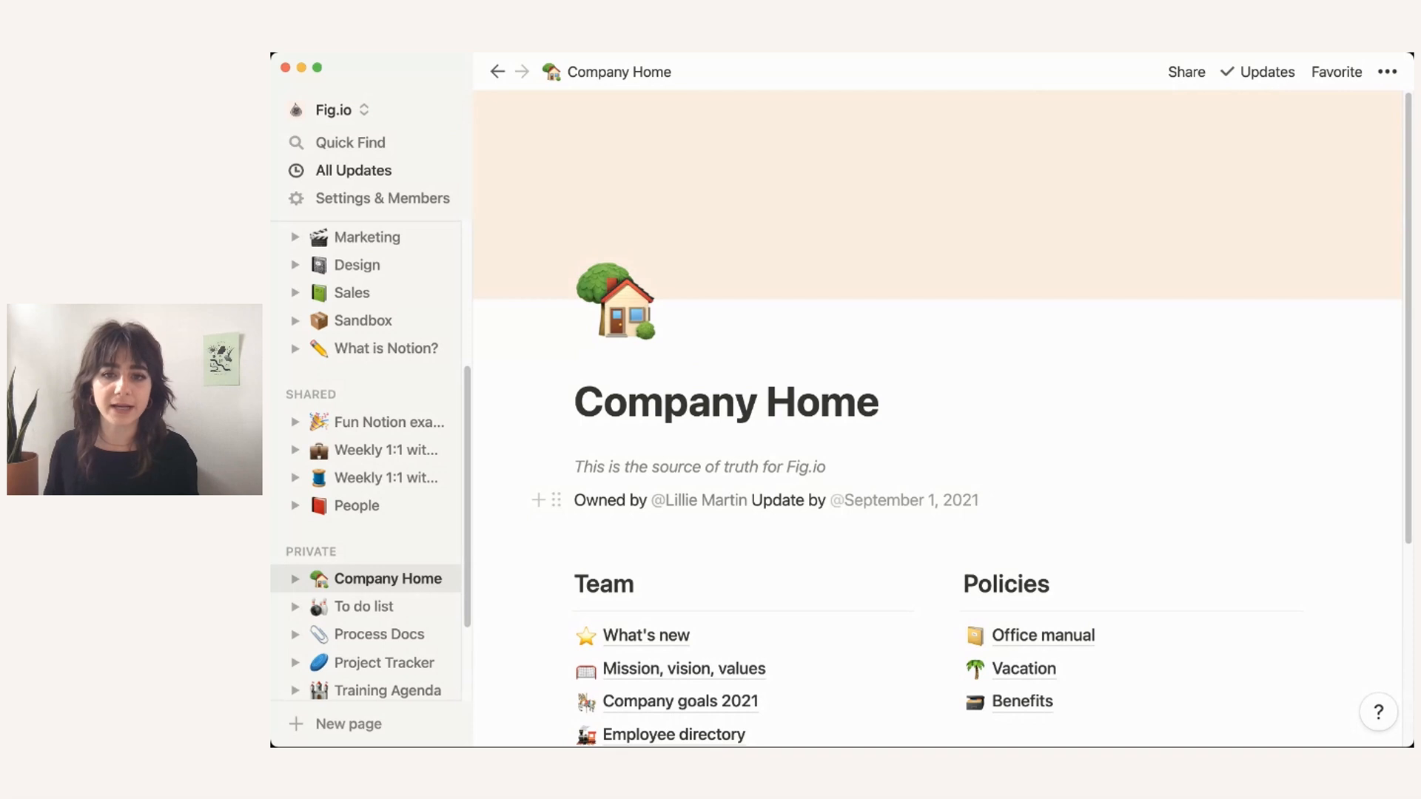
left_click(905, 501)
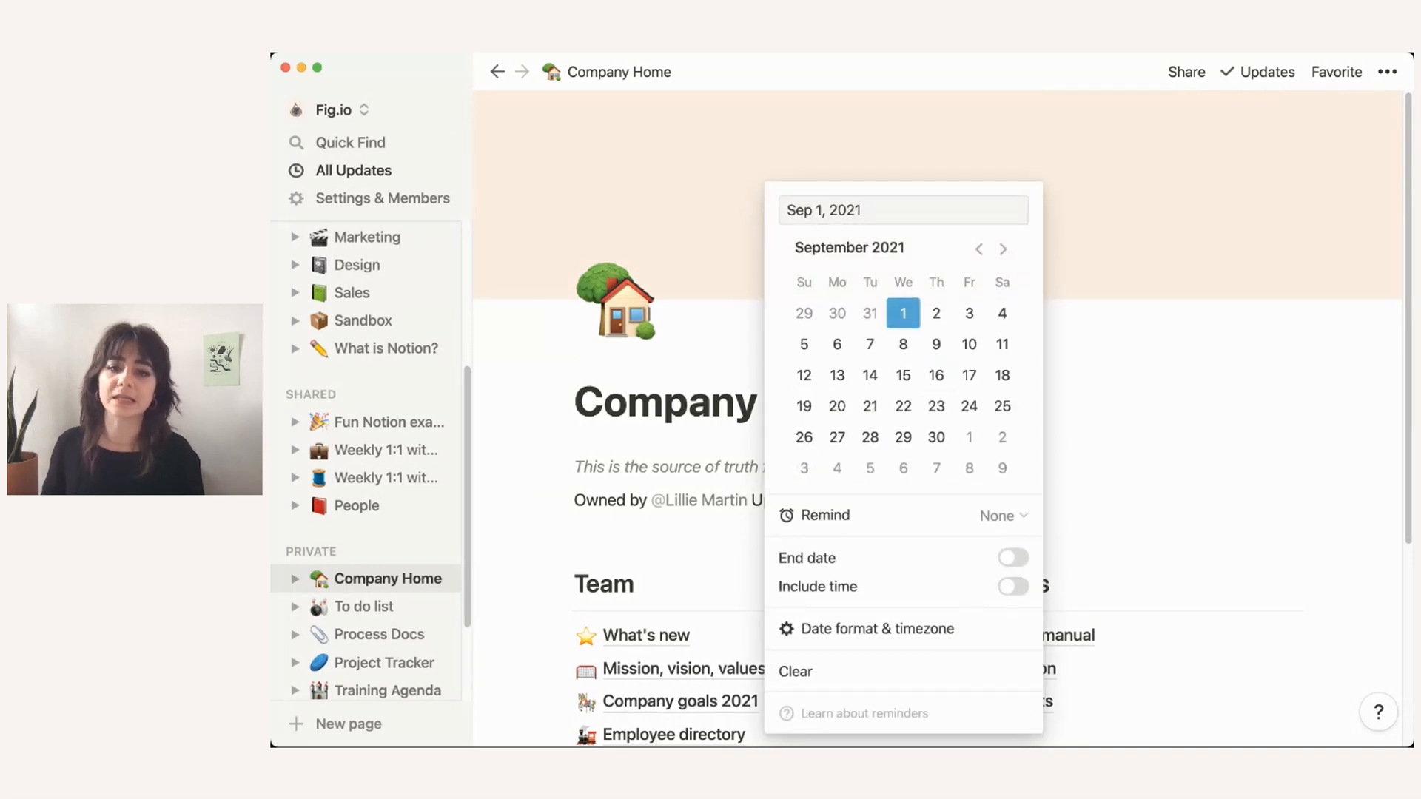
left_click(1003, 516)
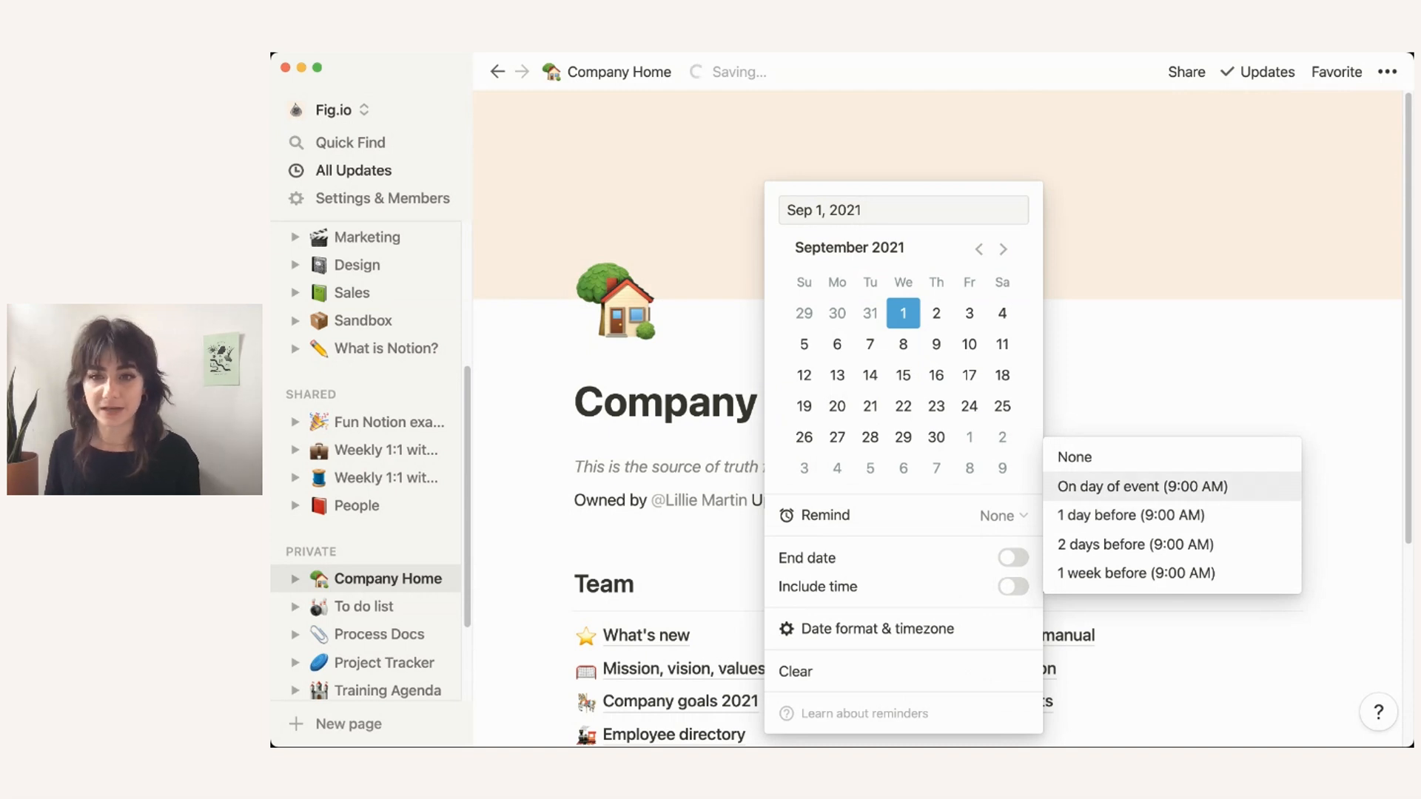
left_click(1130, 515)
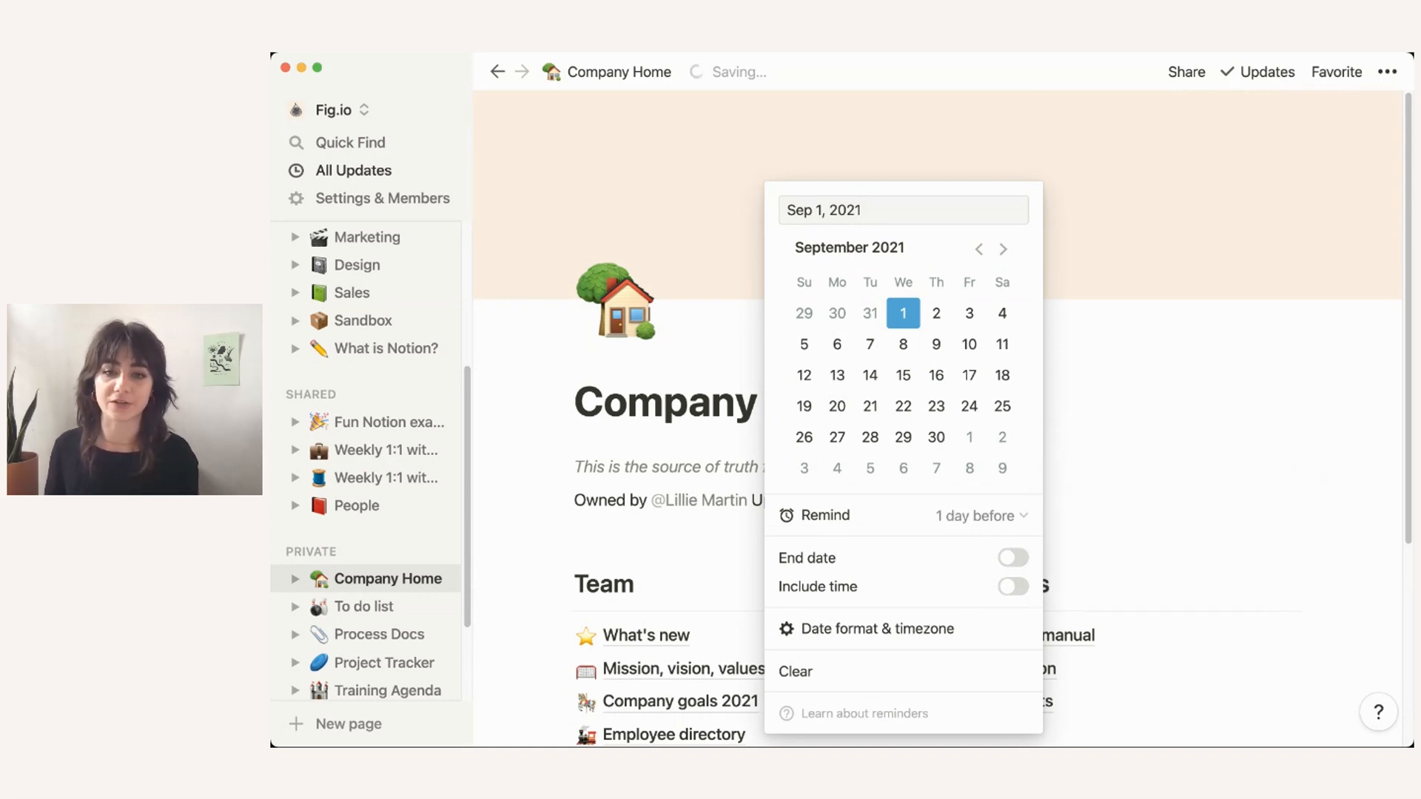
left_click(1130, 516)
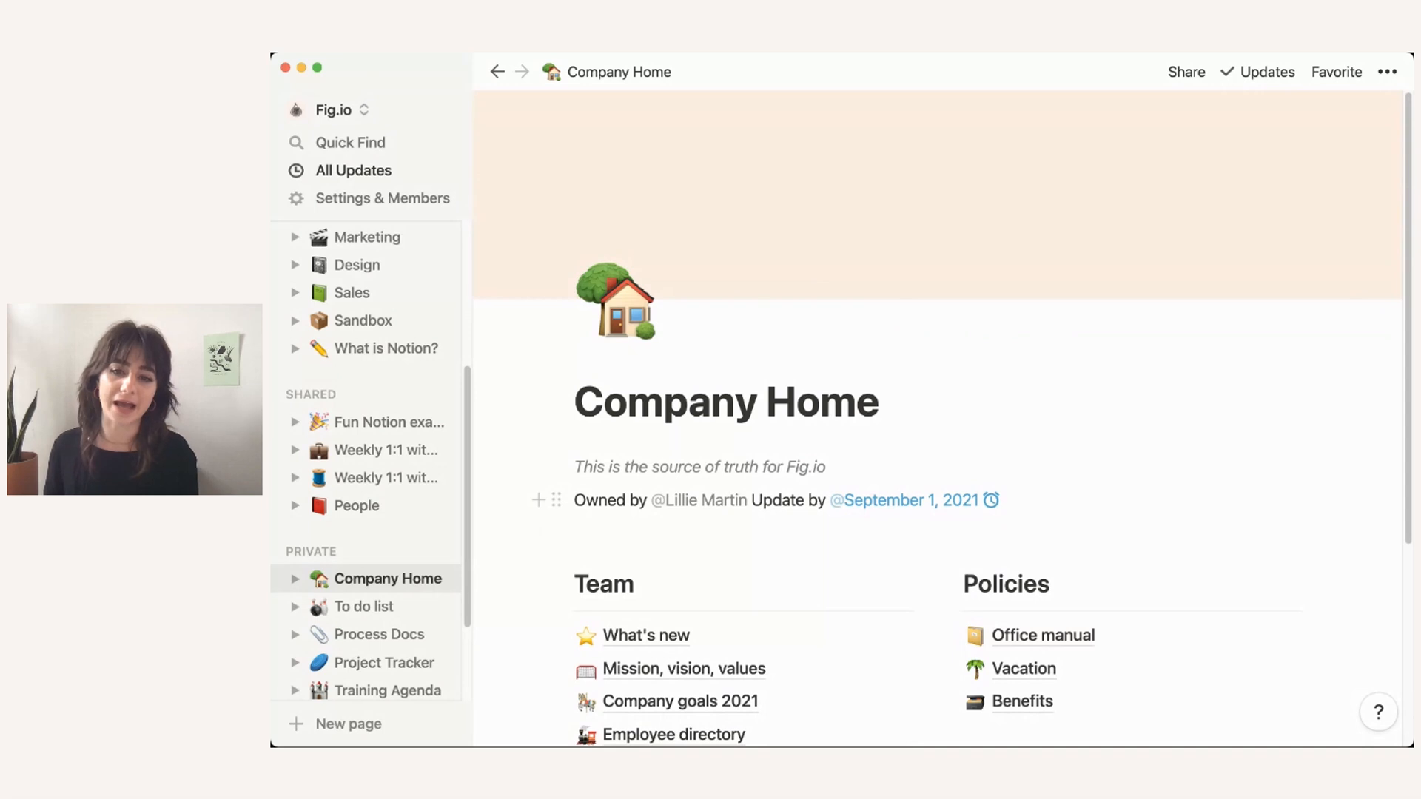
Step: Color the Owned by line gray
scroll(938, 444, "down", 2)
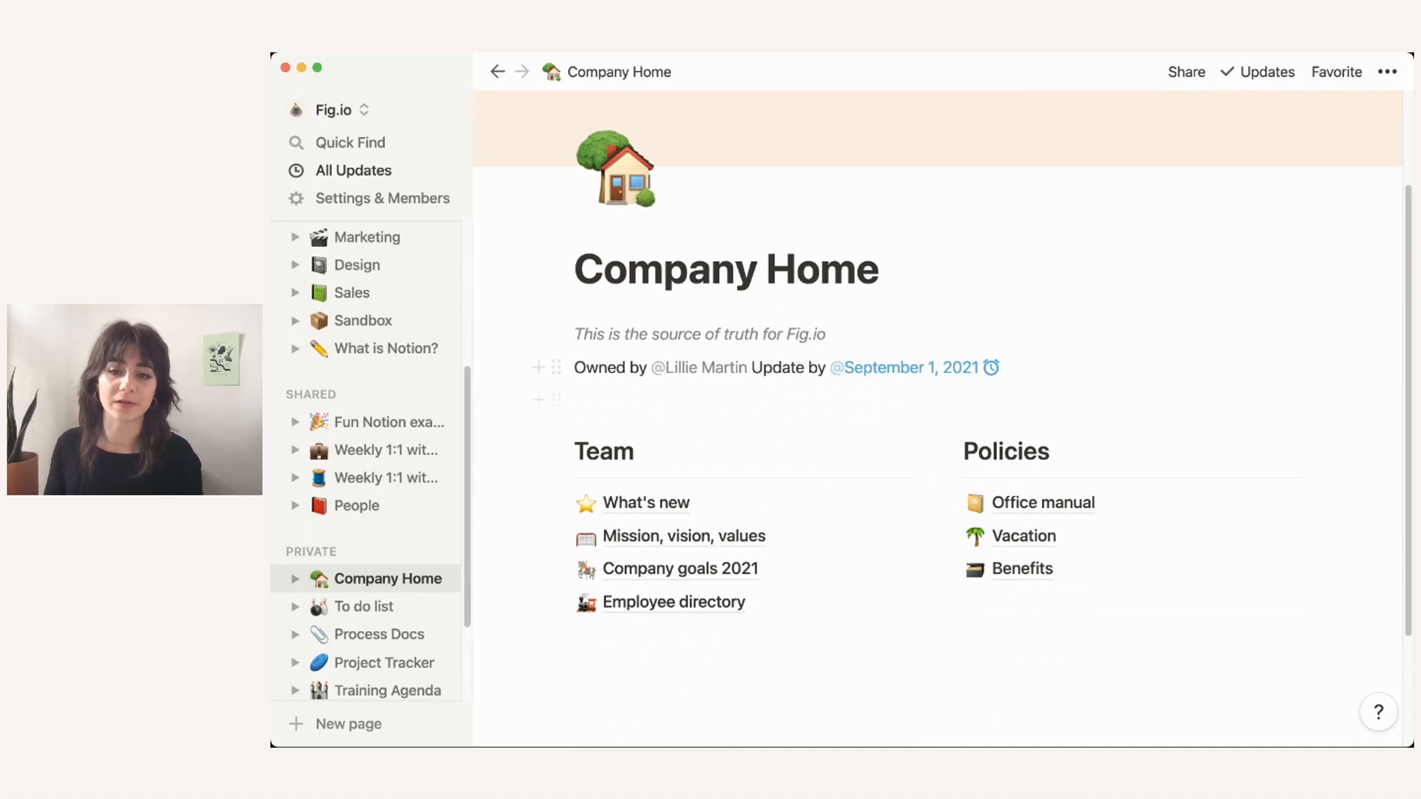
left_click(574, 400)
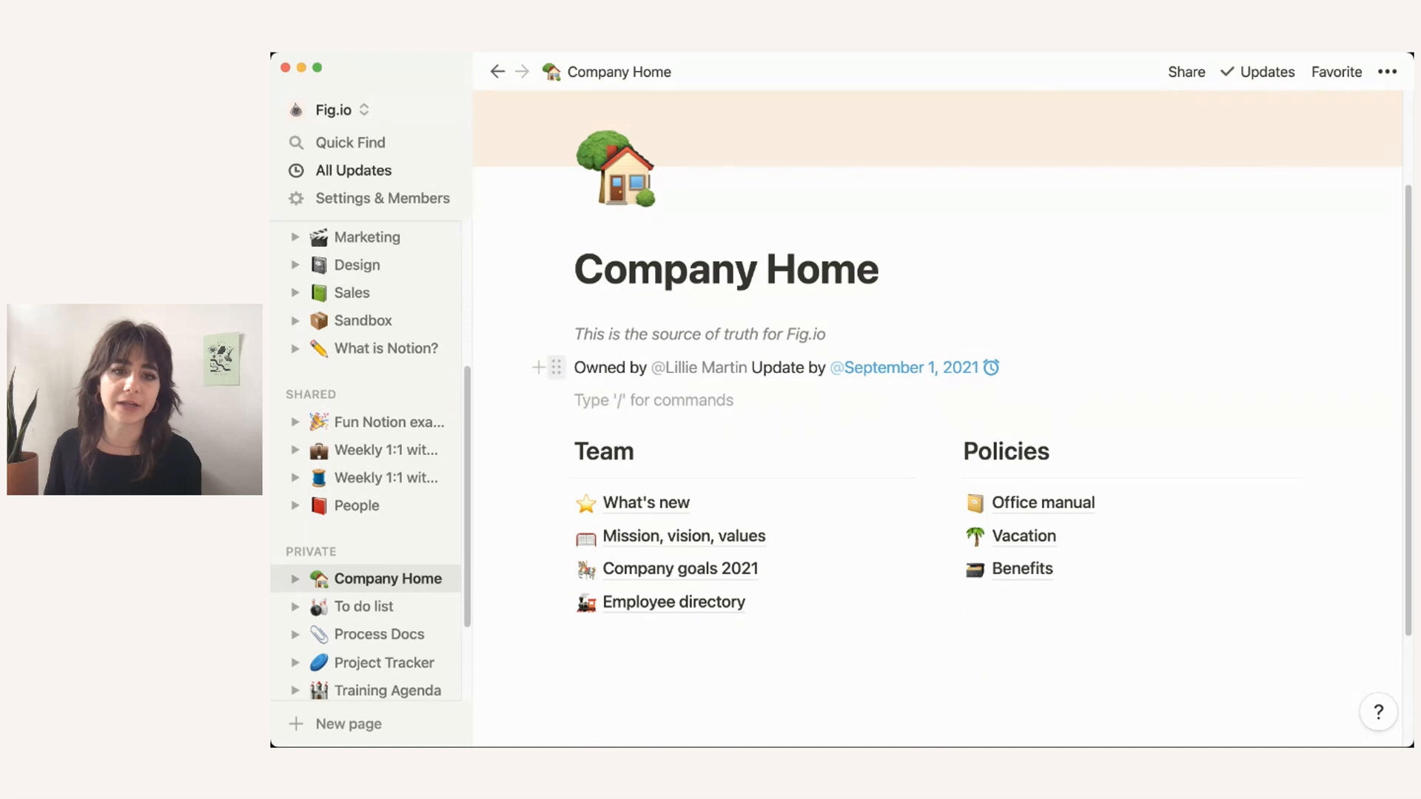
left_click(556, 367)
mouse_move(415, 486)
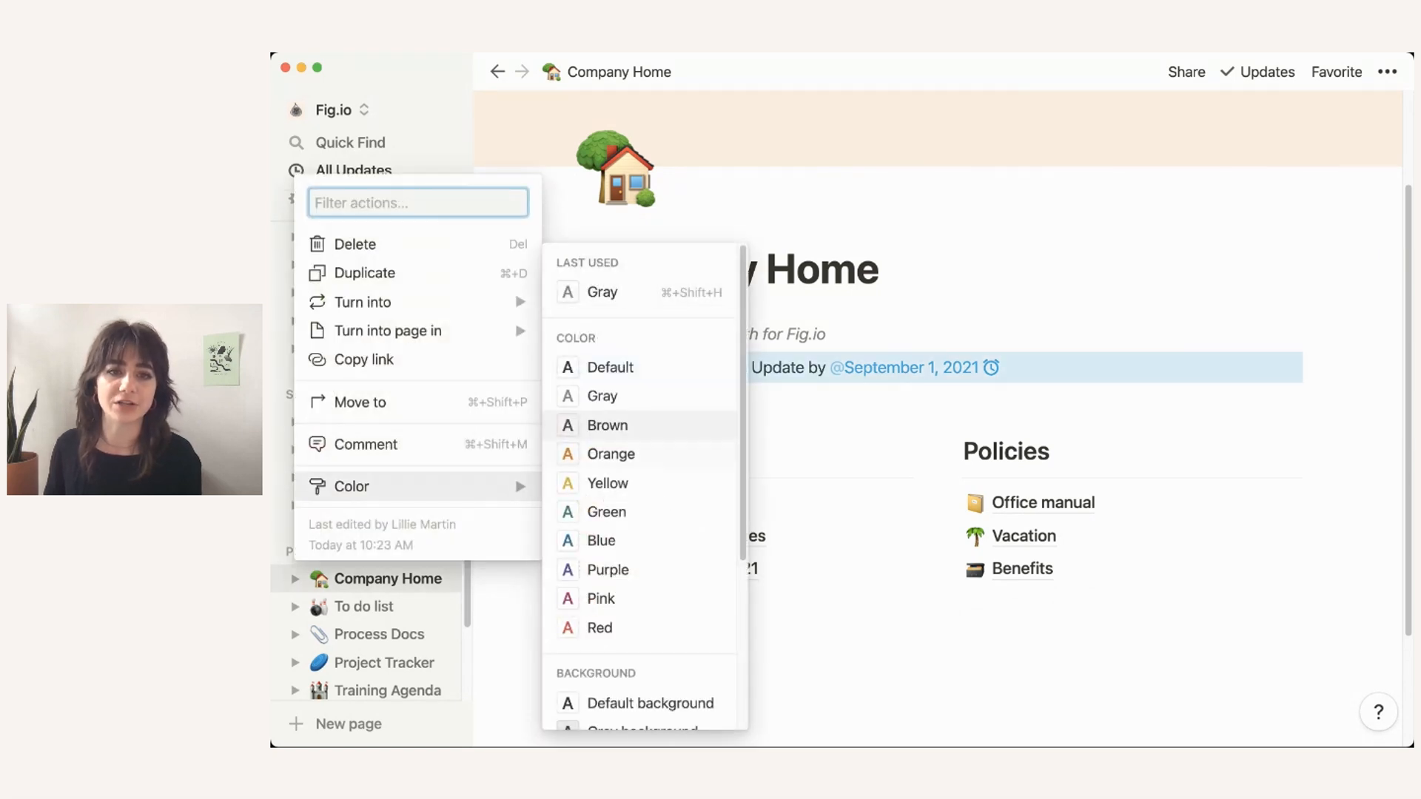
left_click(602, 395)
left_click(602, 400)
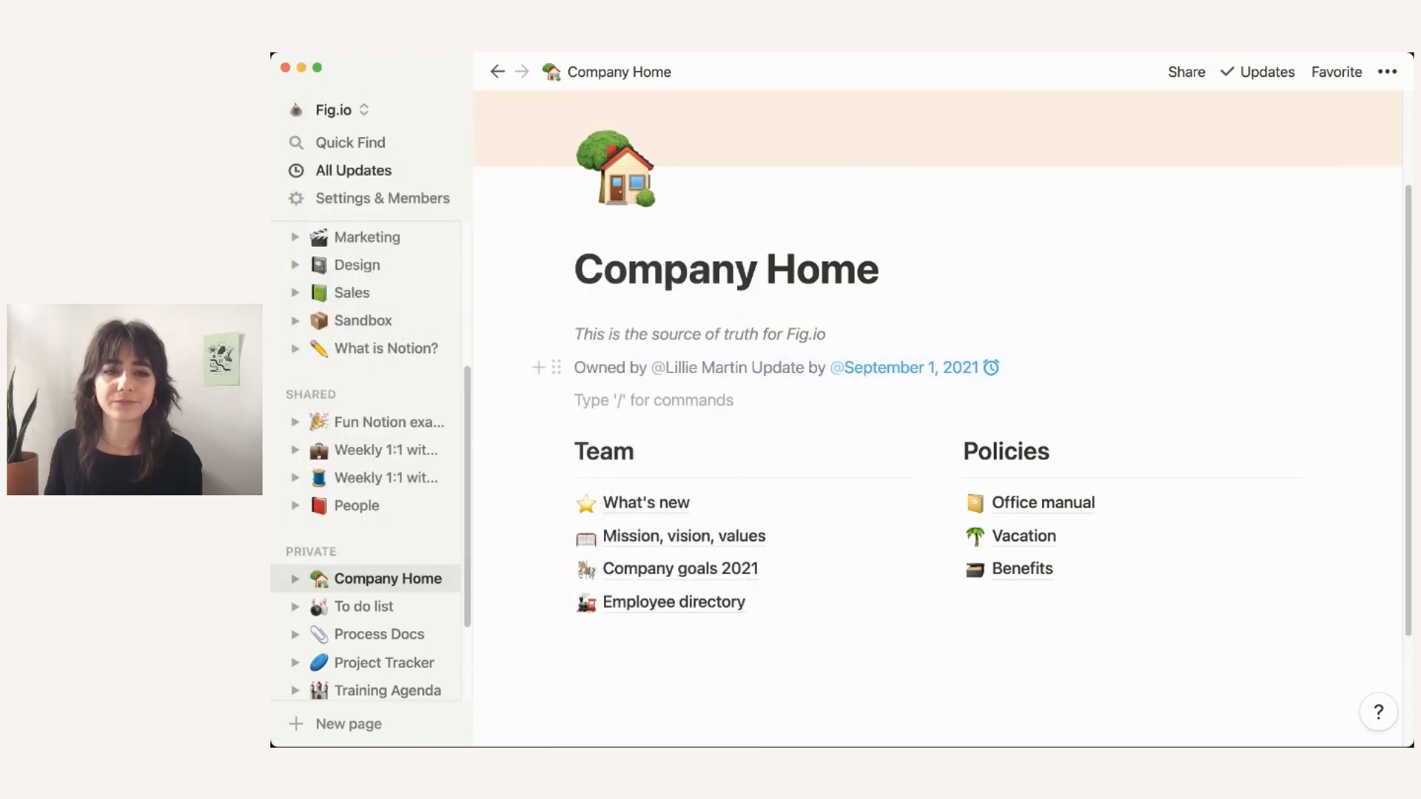
Step: Italicise the Owned by line and add an empty block above the Team section
left_click_drag(575, 368, 650, 367)
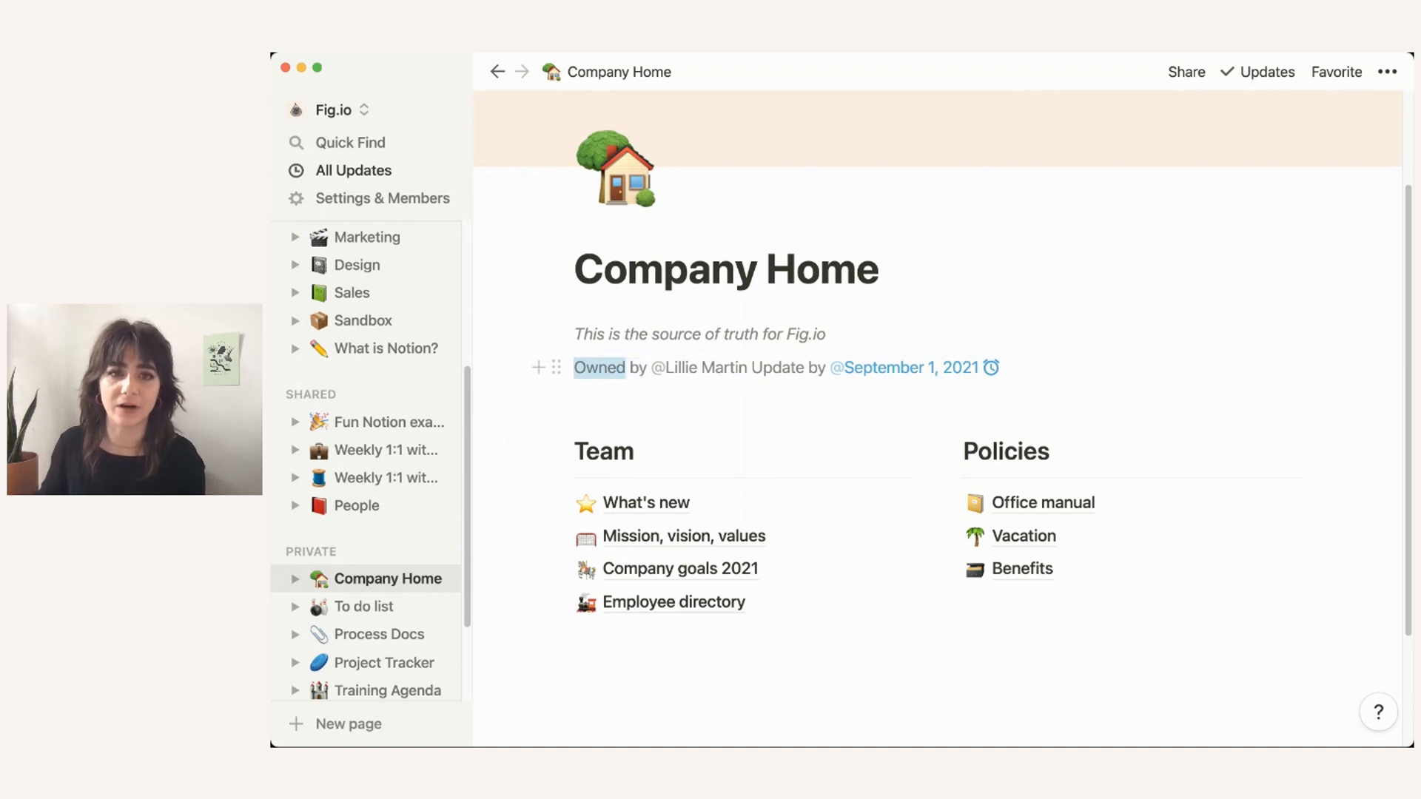
mouse_move(1025, 374)
left_mouse_down()
mouse_move(1014, 337)
mouse_move(1014, 366)
left_mouse_up()
key("super+i")
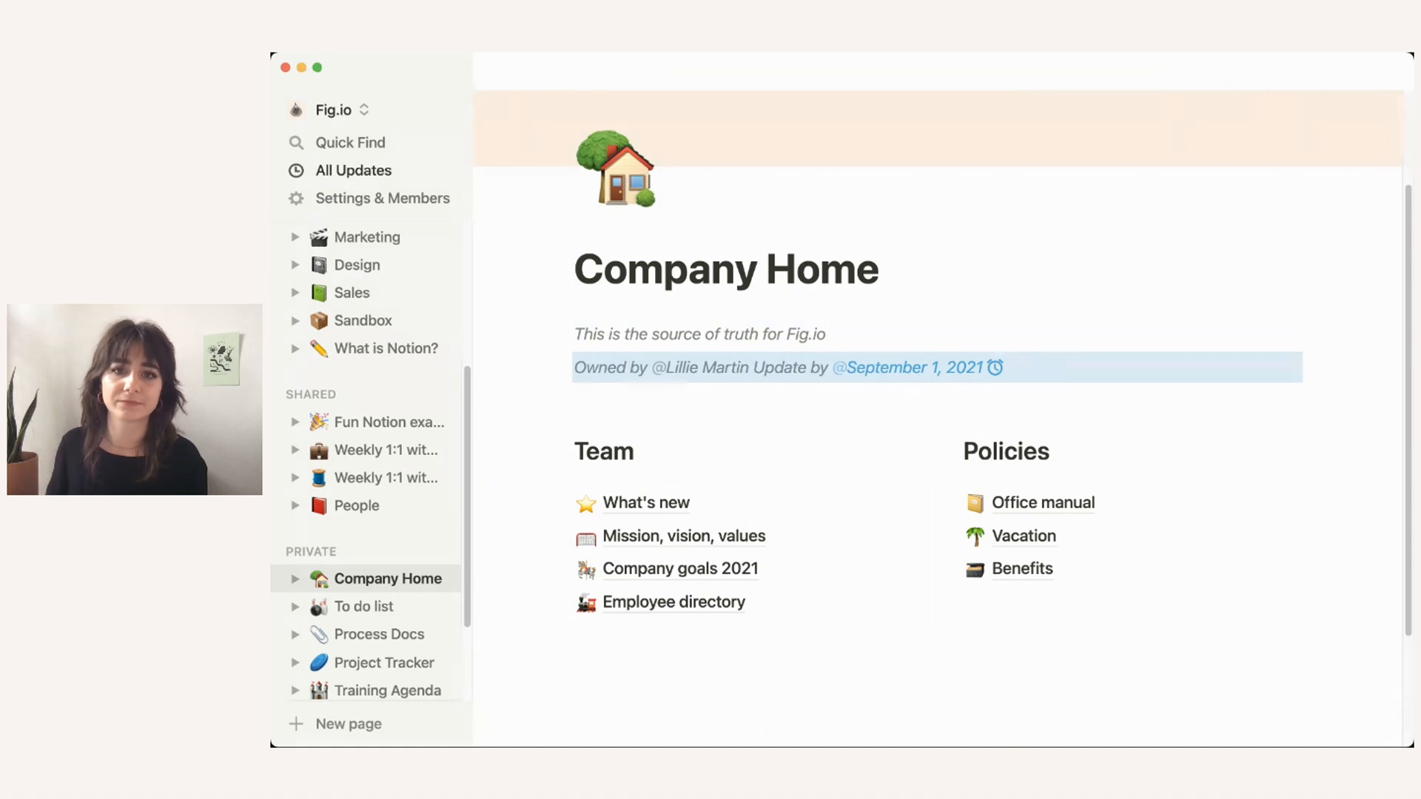
left_click(918, 400)
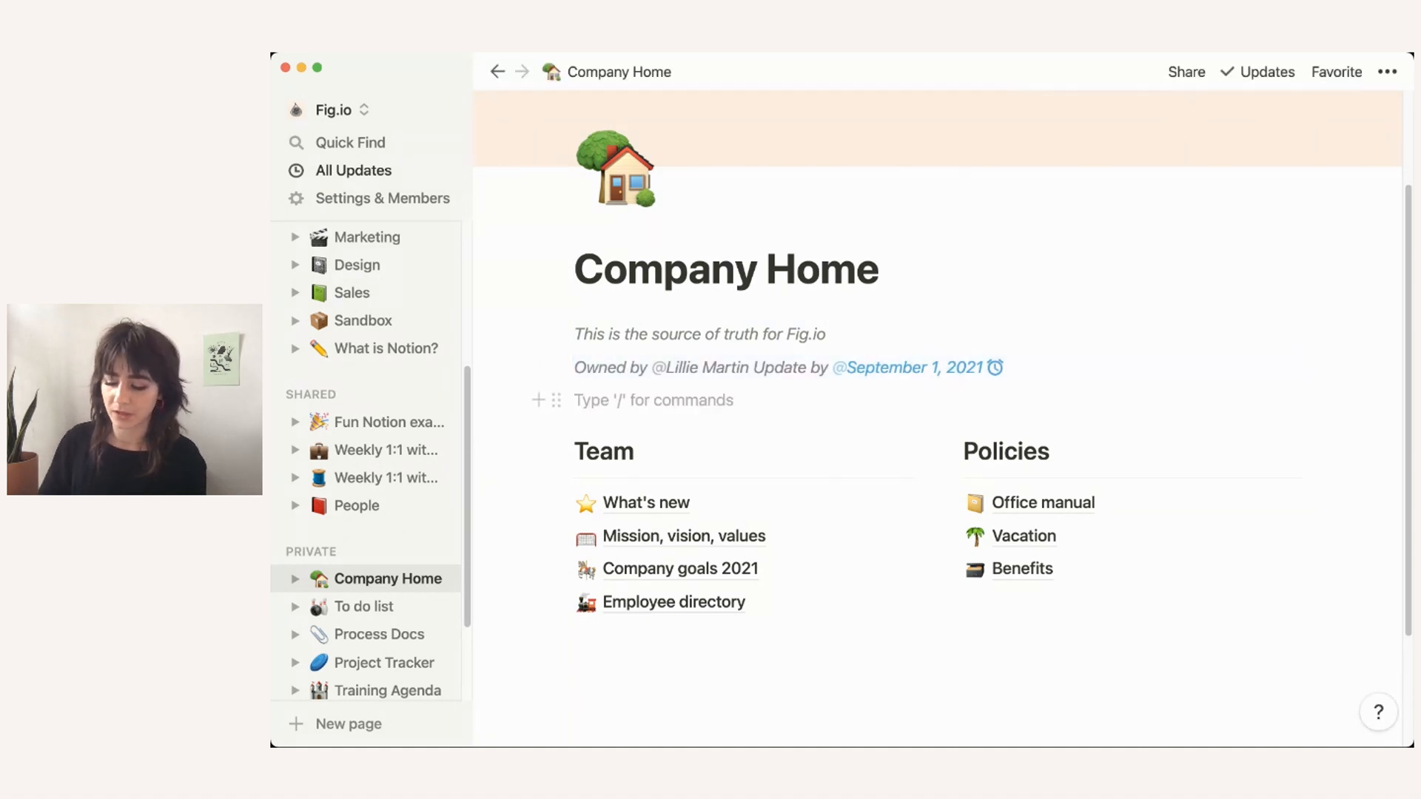
key("Return")
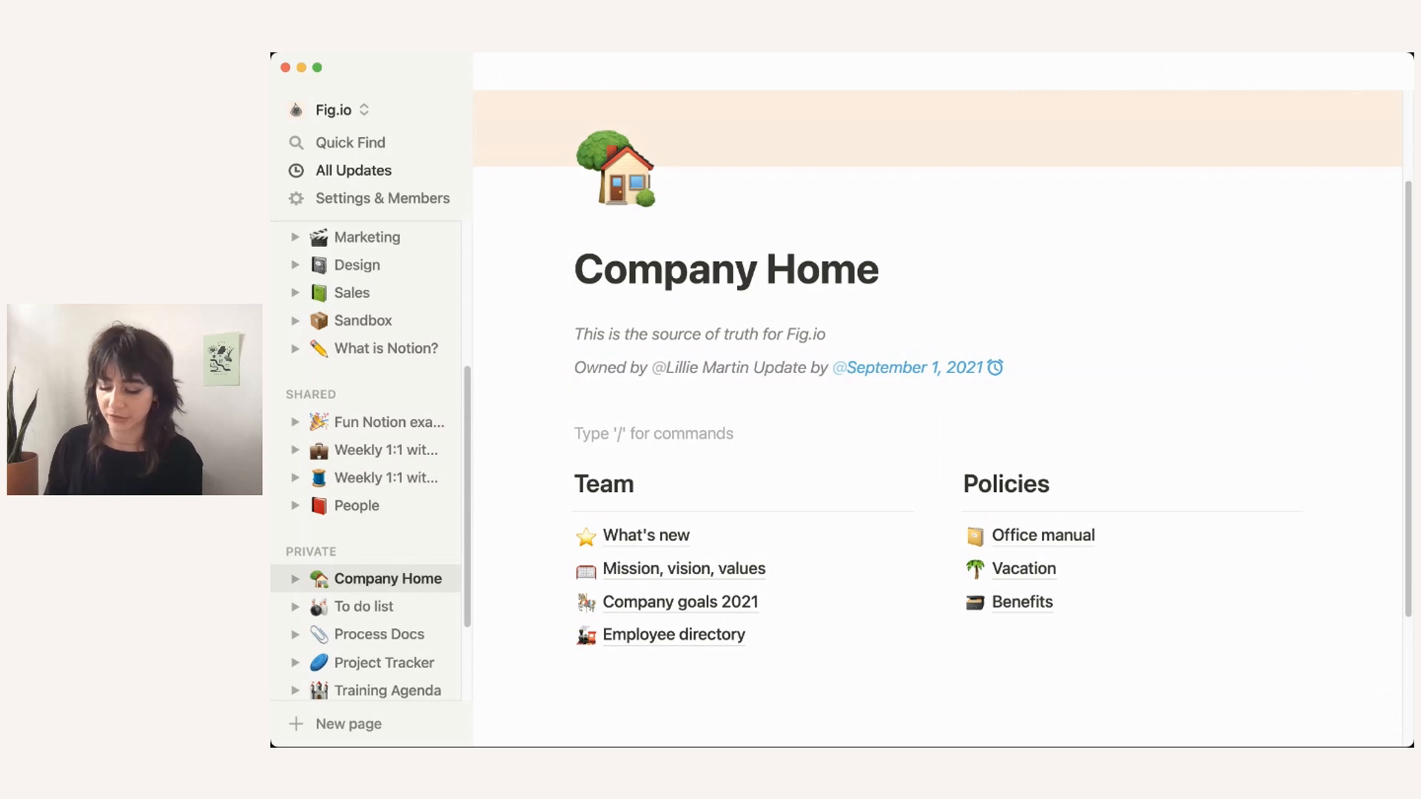
Step: Insert a callout block with a 📅 calendar emoji icon
type("/call")
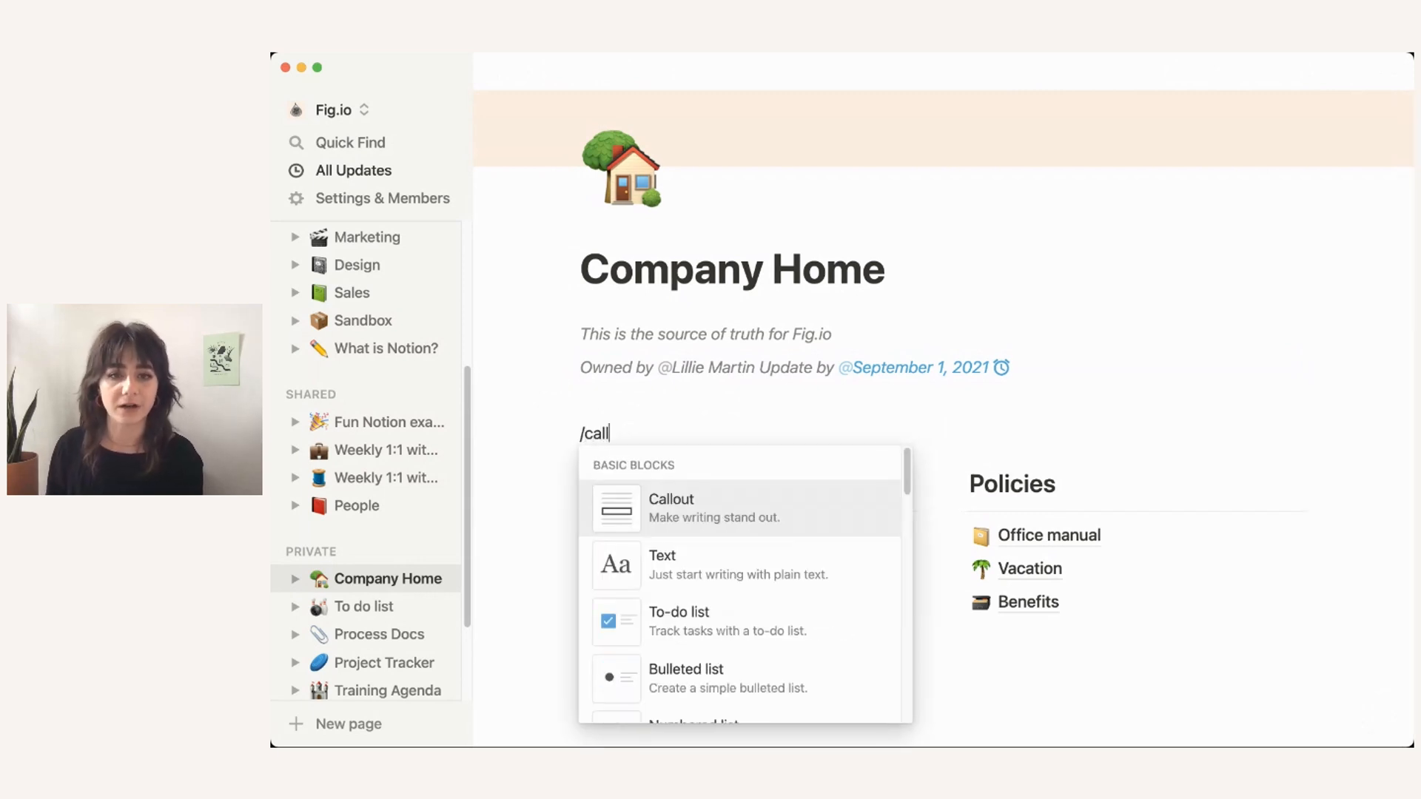
key("Return")
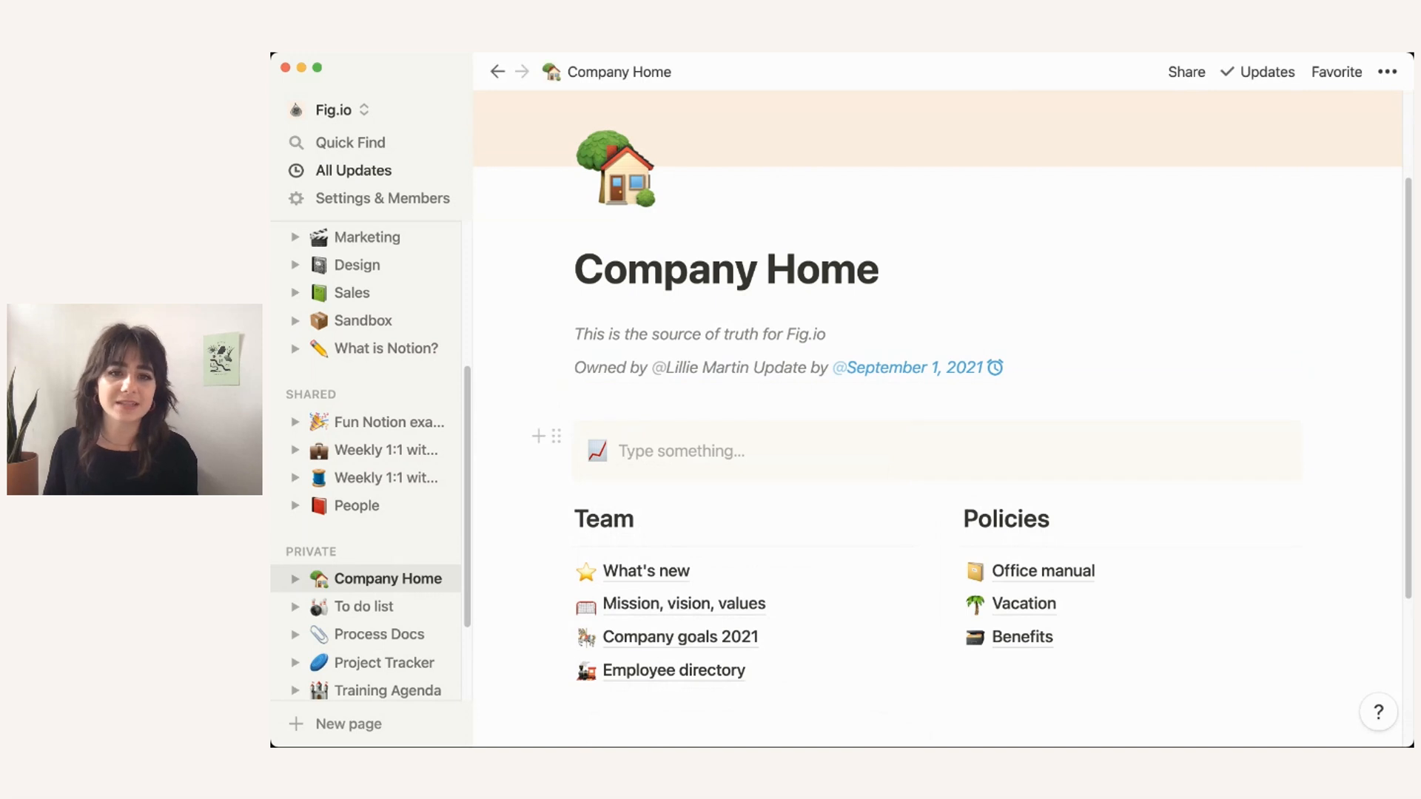
scroll(937, 399, "down", 3)
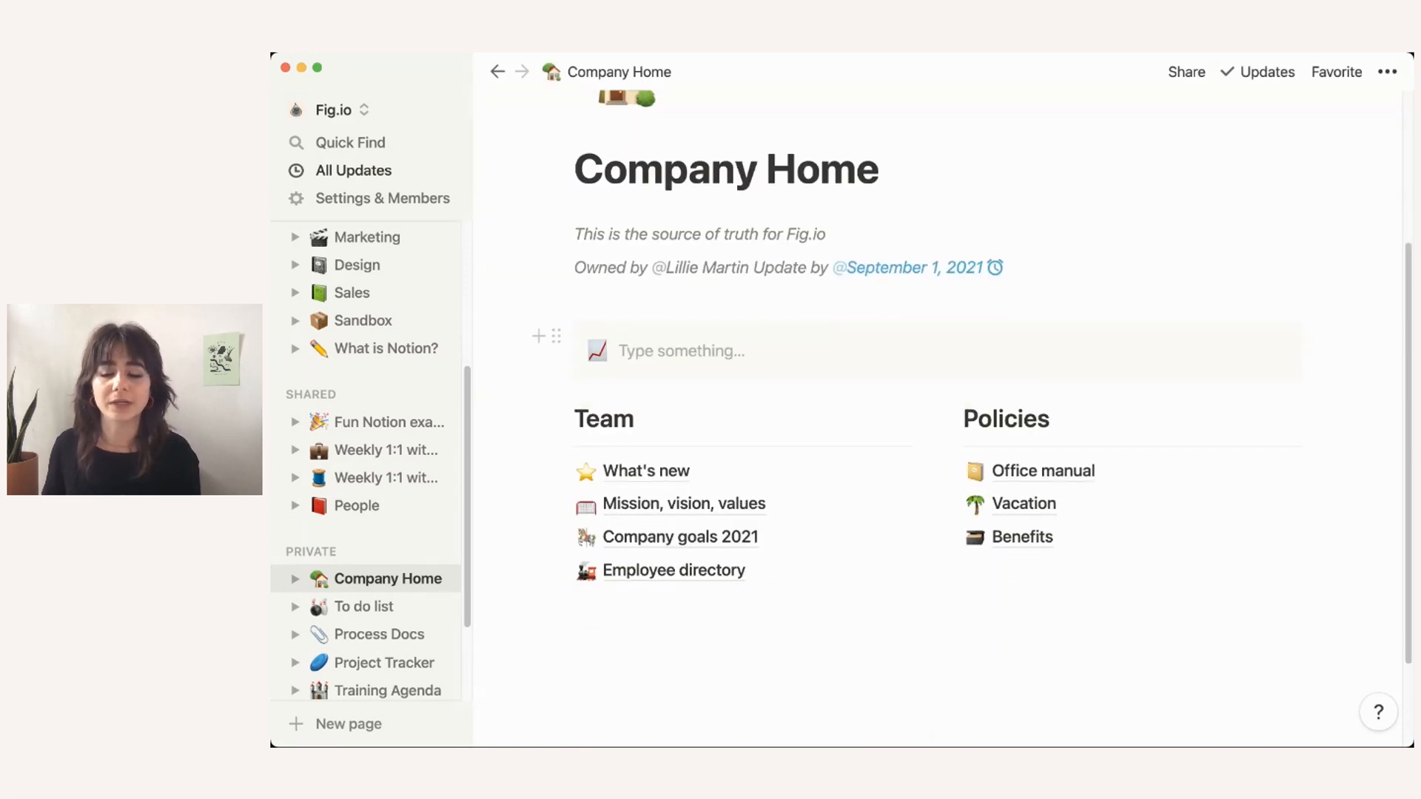
left_click(597, 351)
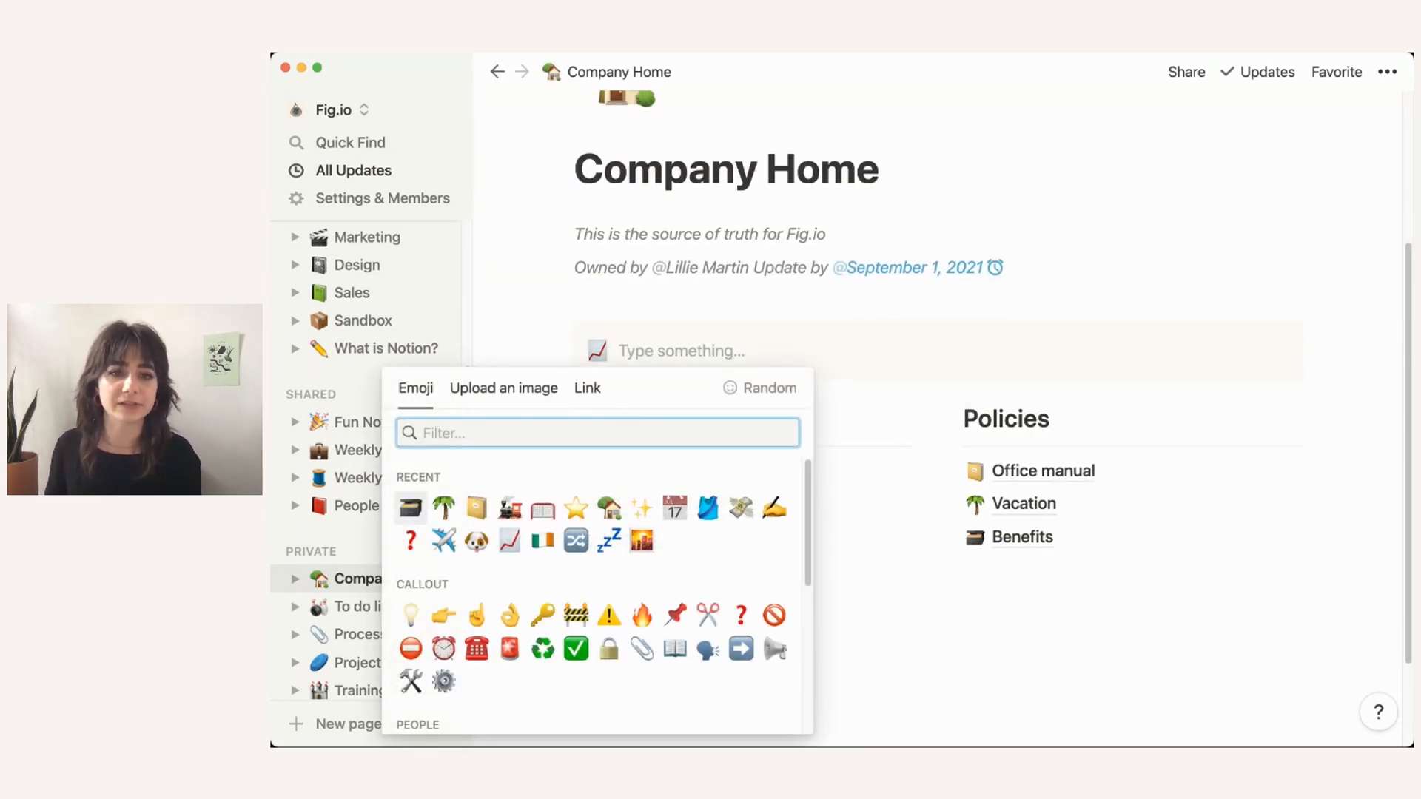
left_click(674, 509)
Step: Write 'Please check out Company goals 2021 each week' in the callout, linking the Company goals 2021 page
type("P")
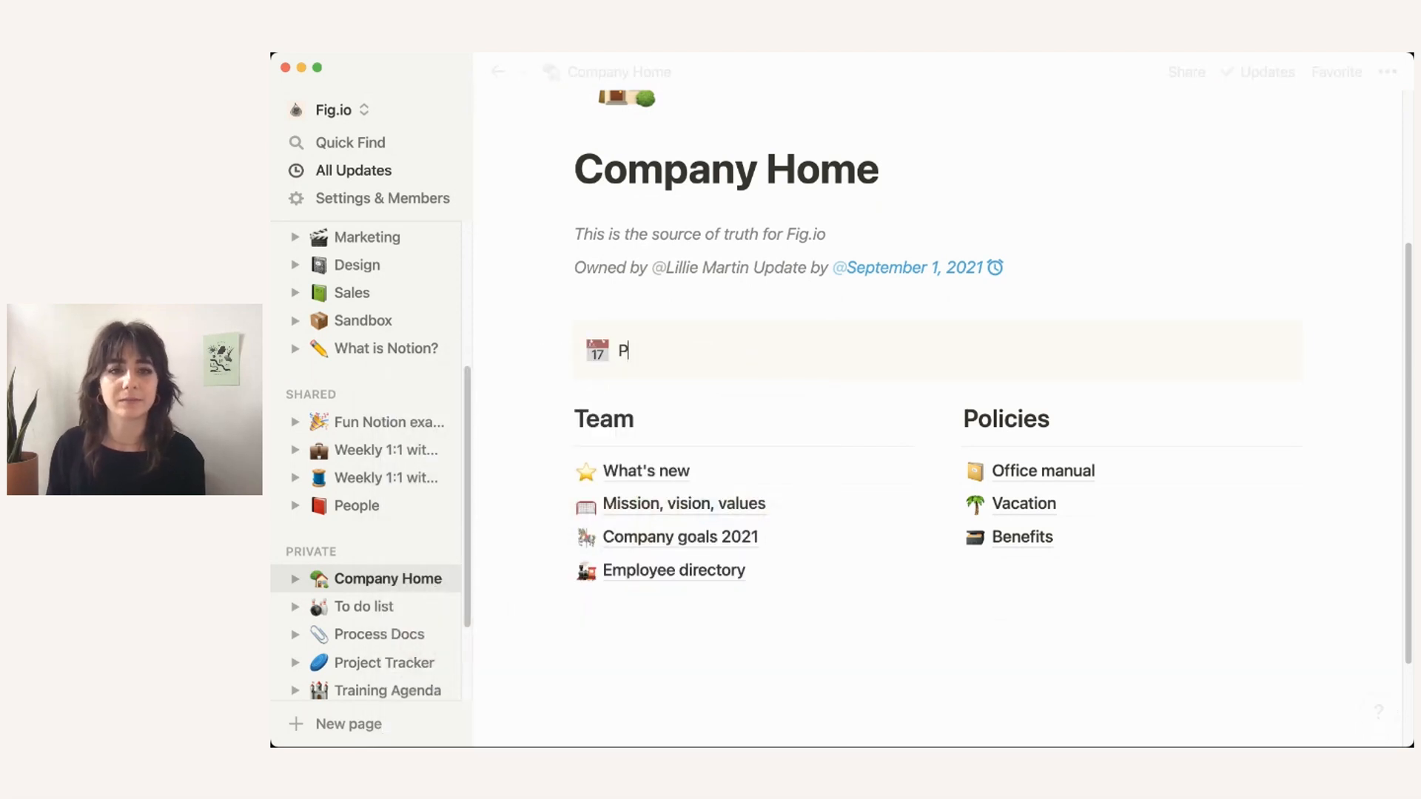
type("lease check out ")
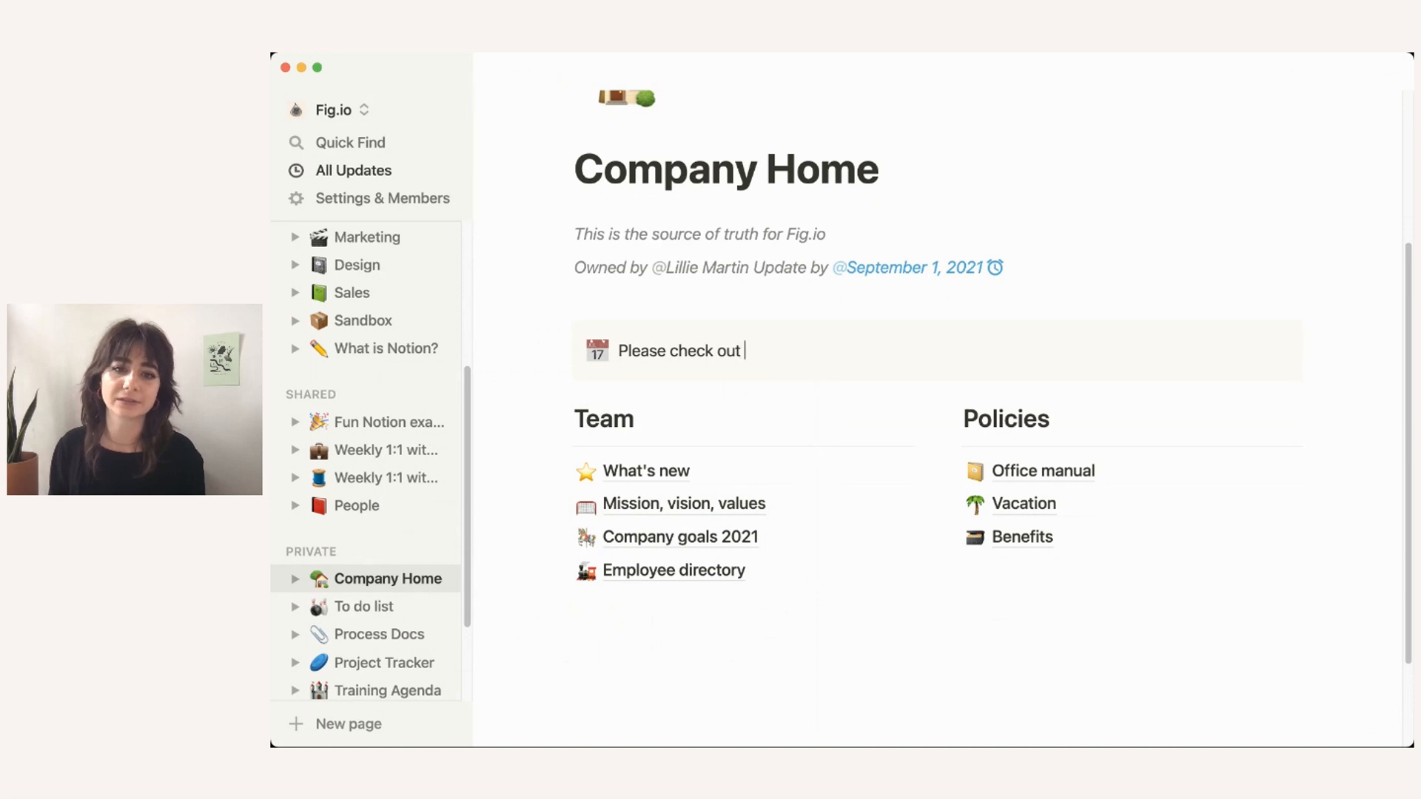
type("@")
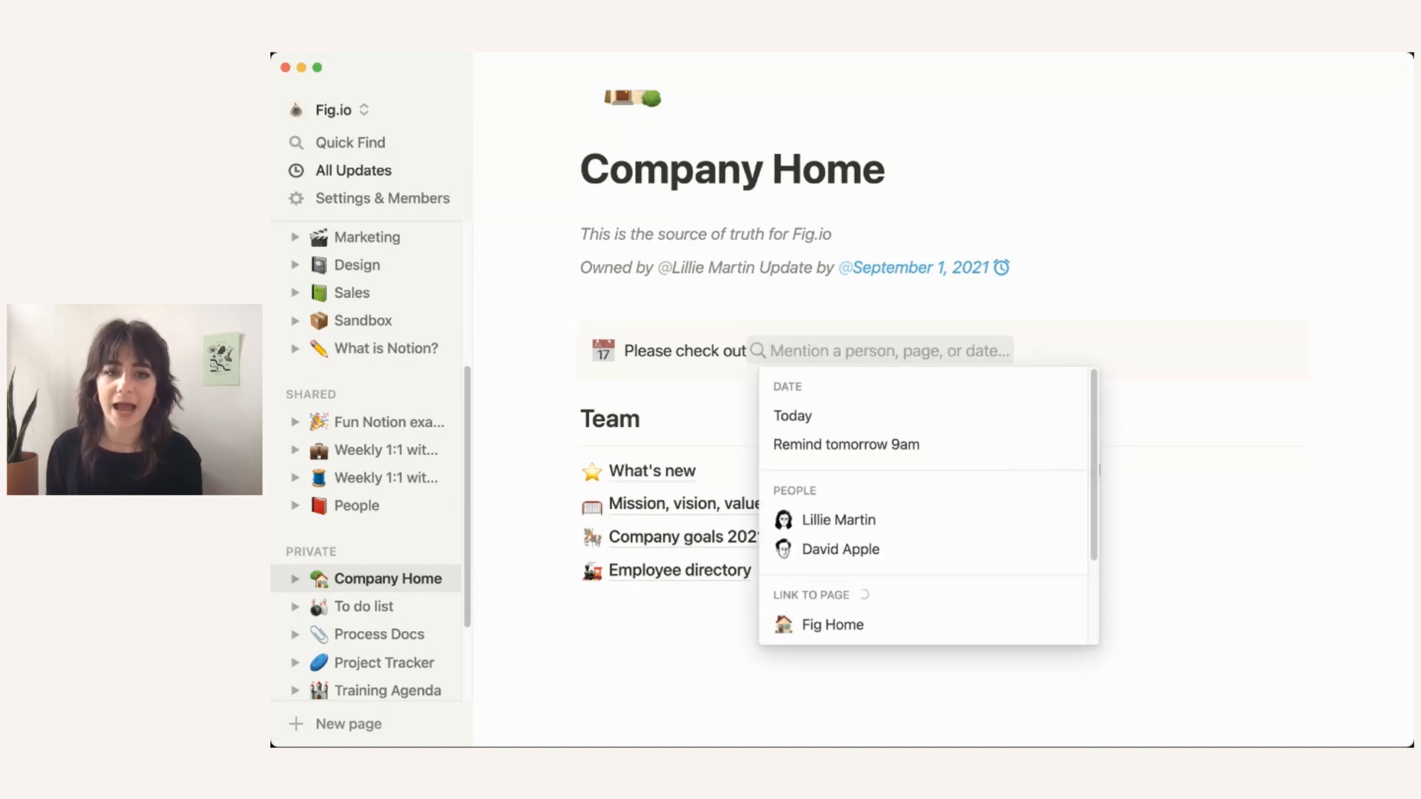
type("compan")
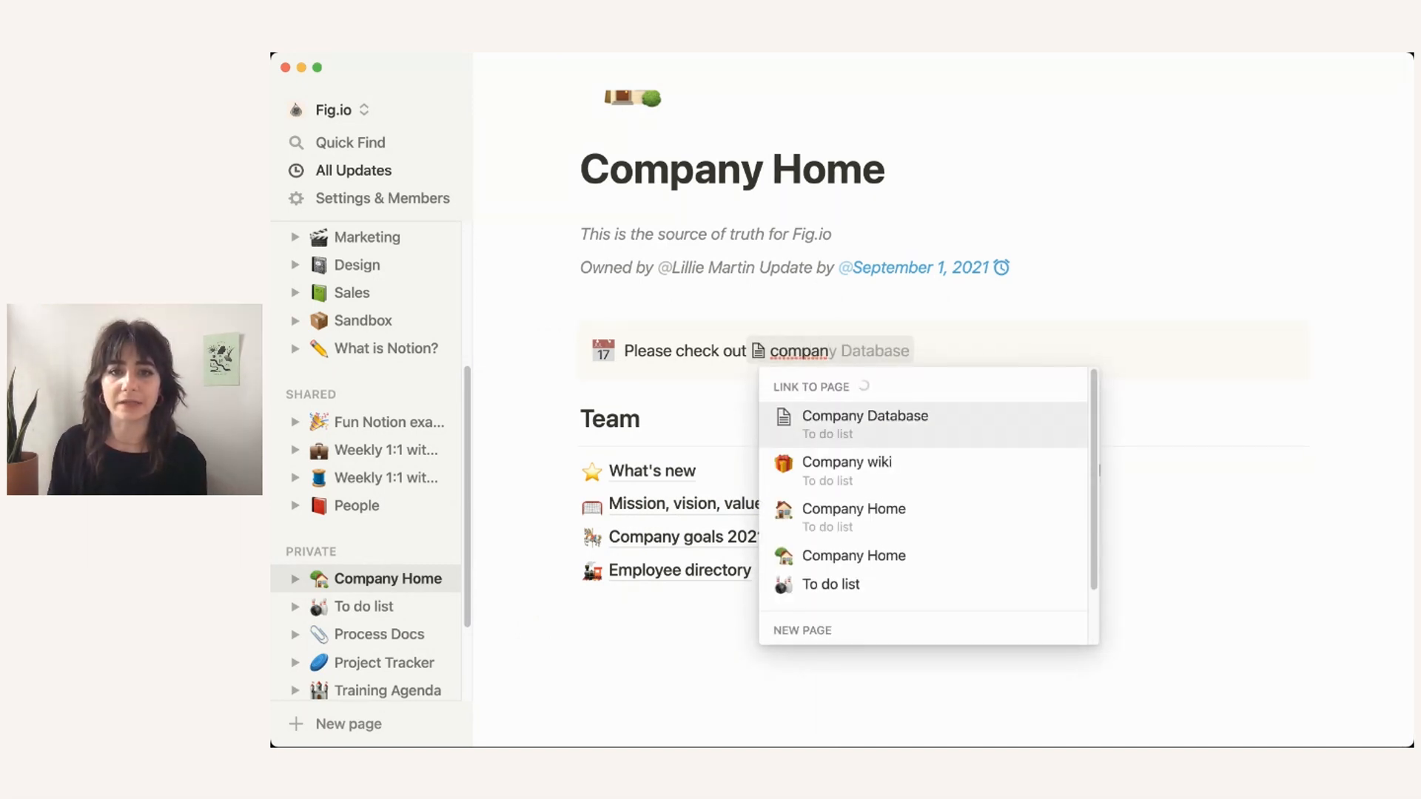
type("y goals 2021")
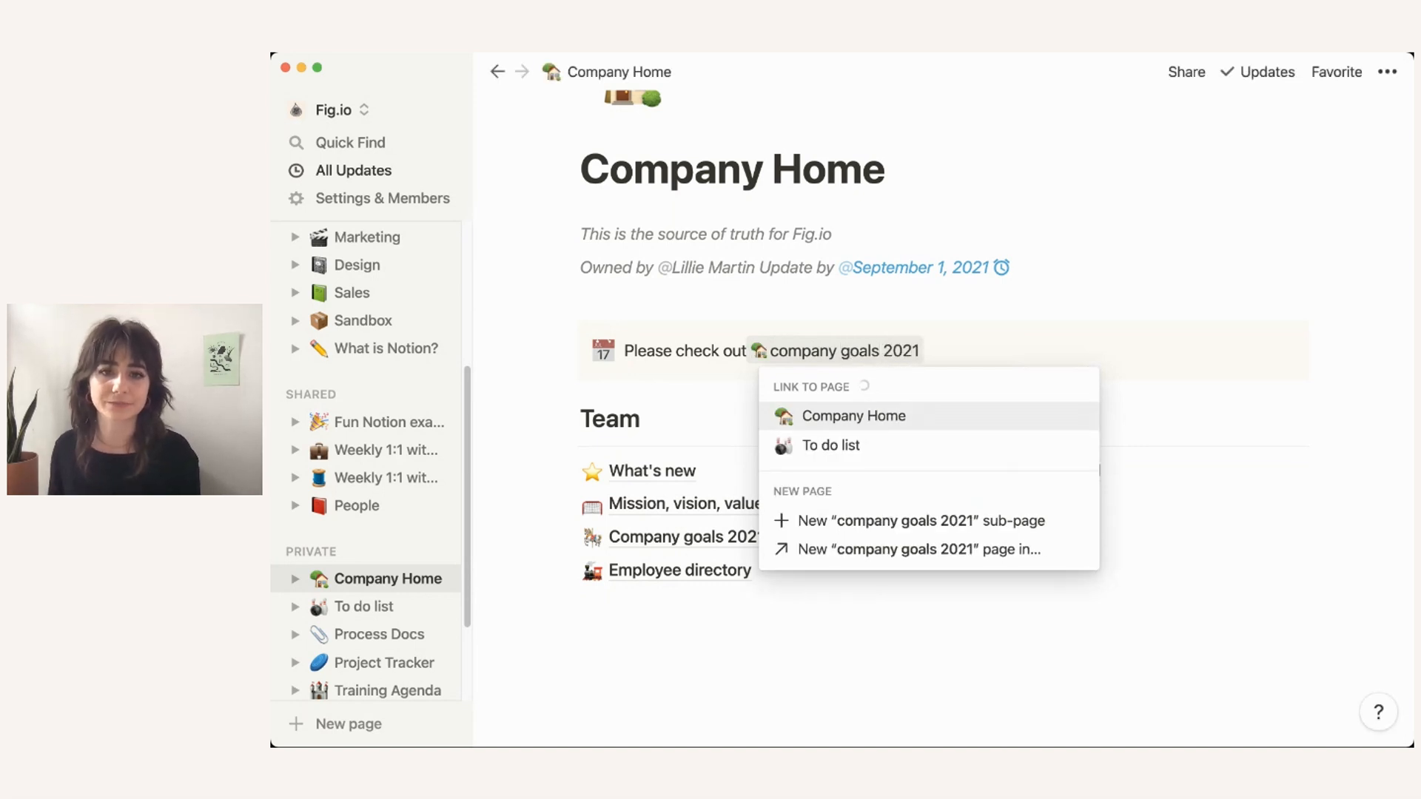
key("Return")
type("each week")
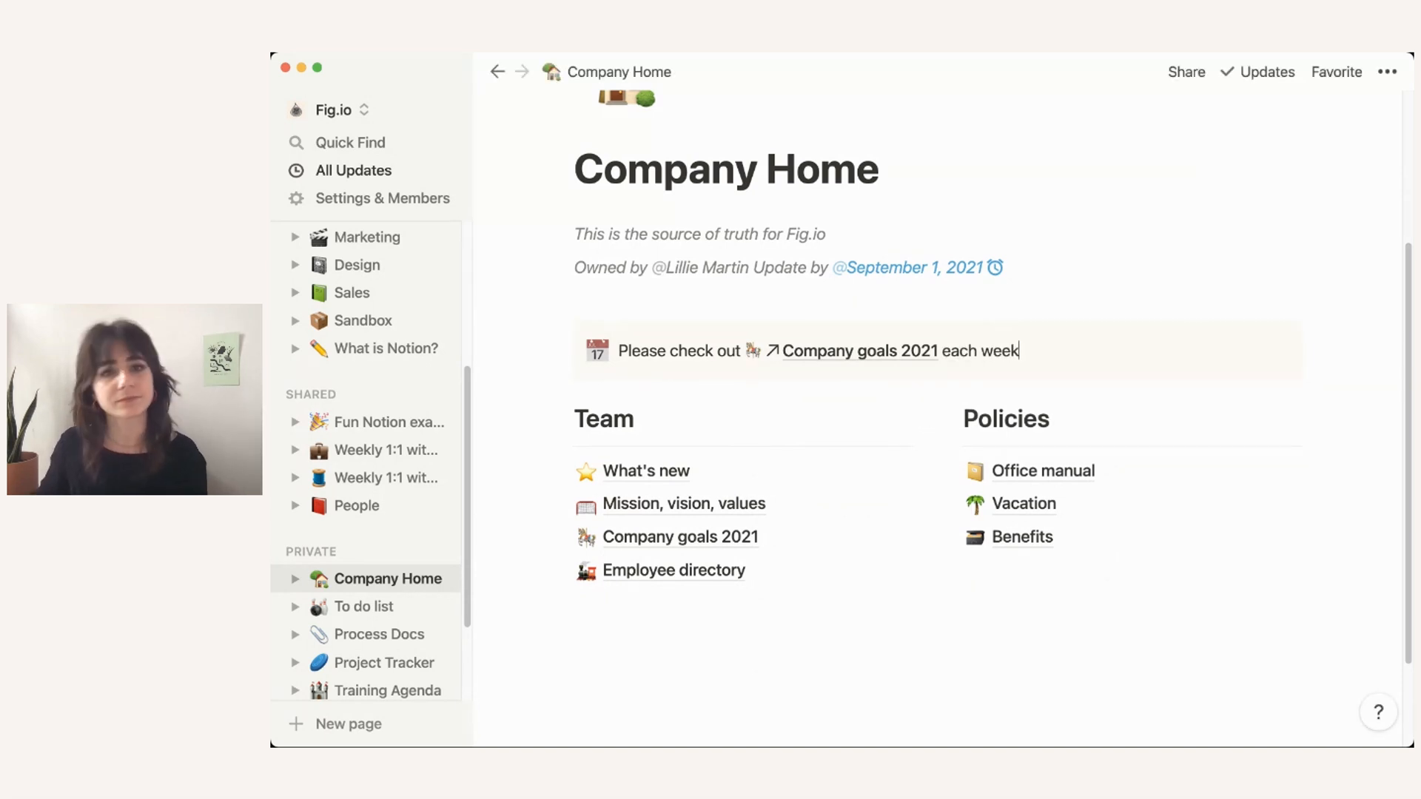
Step: Move the callout up so it sits directly under the Company Home title
left_click_drag(556, 336, 567, 219)
left_click(577, 645)
scroll(937, 337, "up", 1)
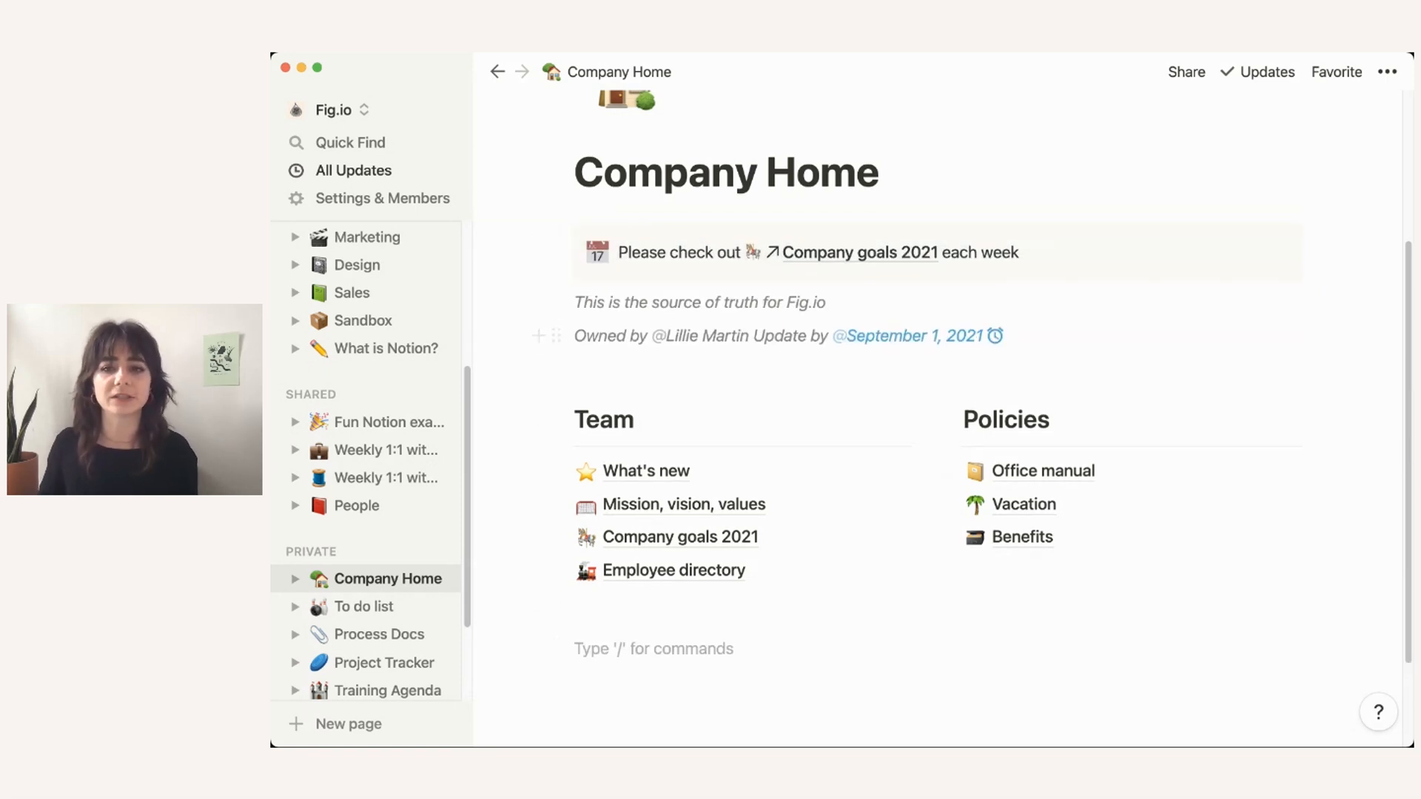
scroll(937, 337, "up", 1)
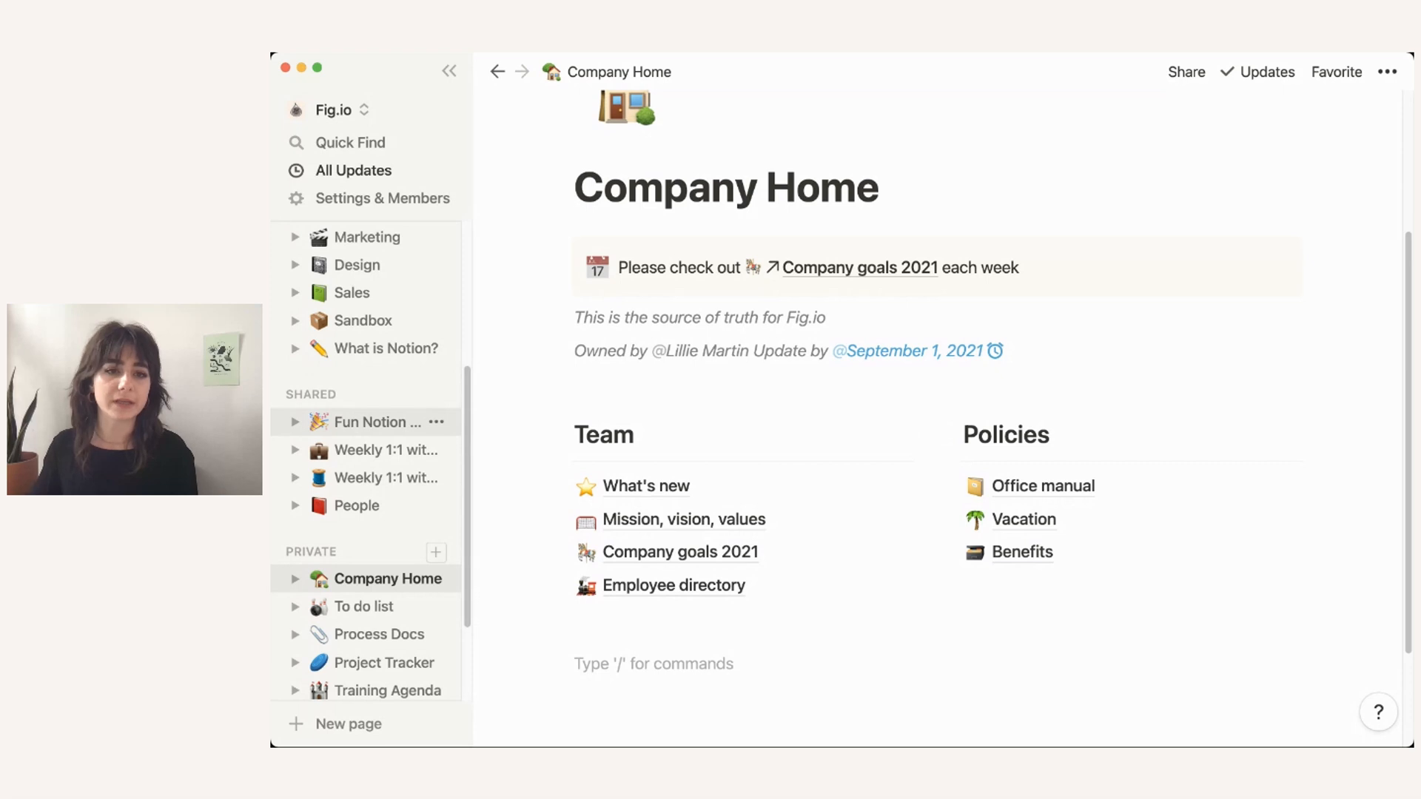
scroll(366, 436, "up", 1)
scroll(366, 436, "up", 5)
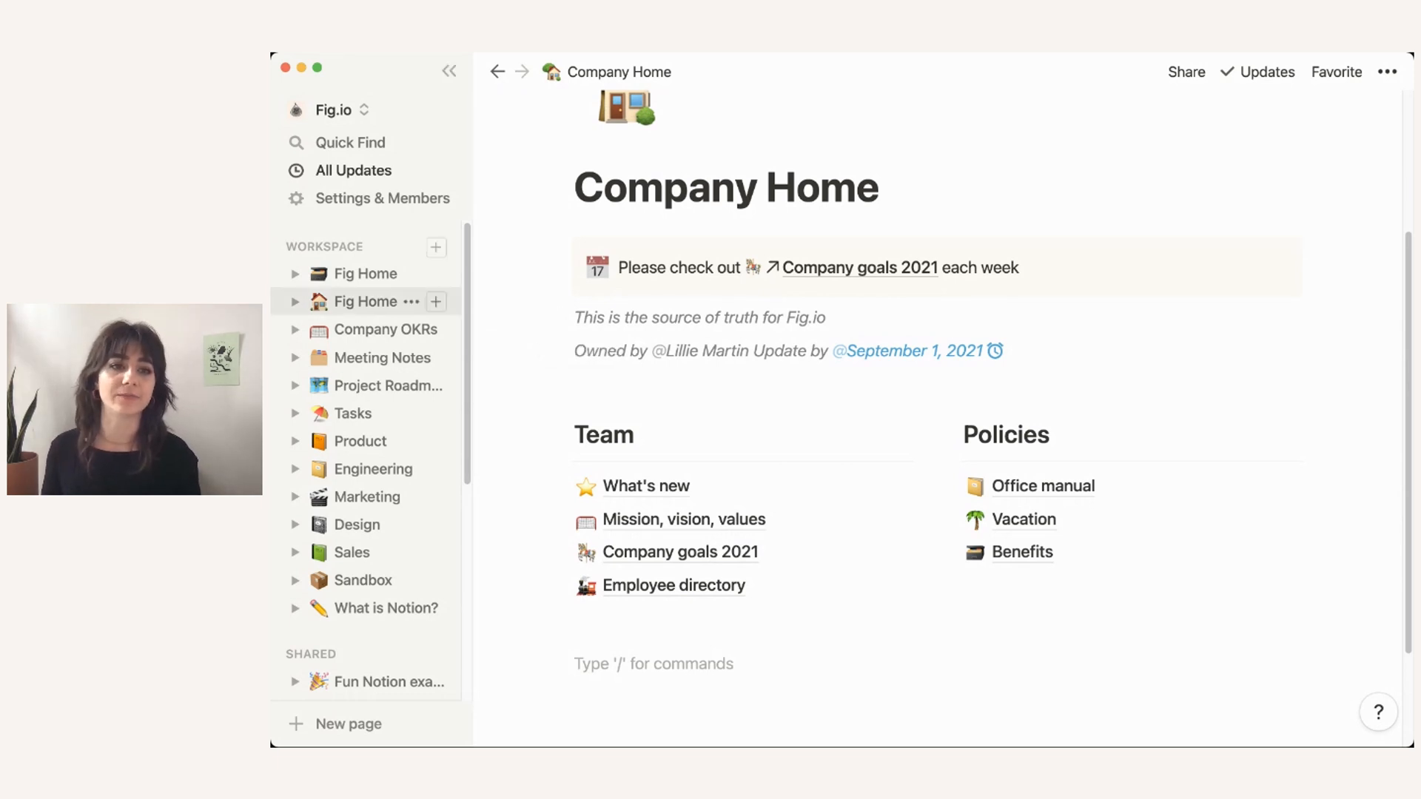
Step: Open the Fig Home wiki and scroll from the CEO office down to Office locations
left_click(366, 302)
scroll(740, 513, "down", 4)
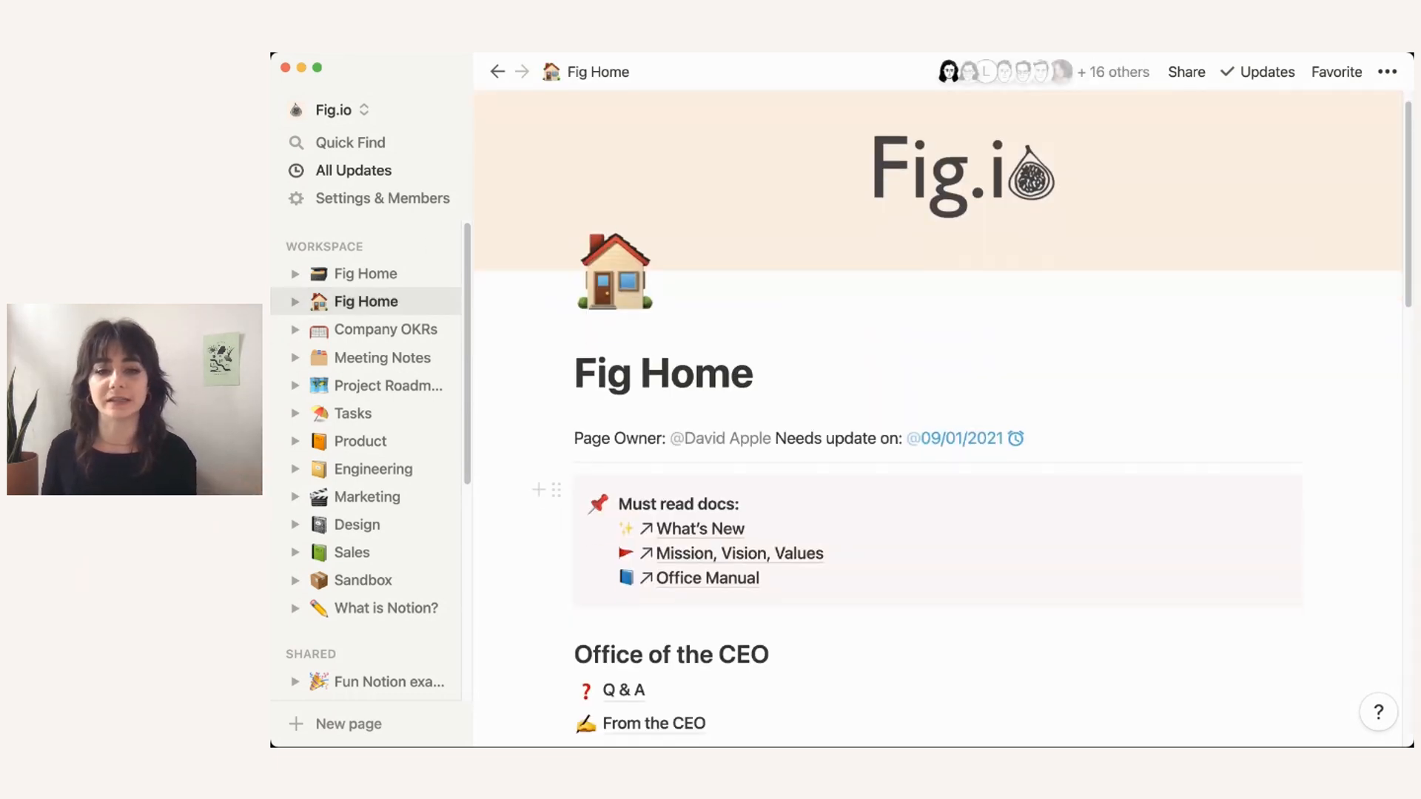
scroll(1221, 548, "down", 7)
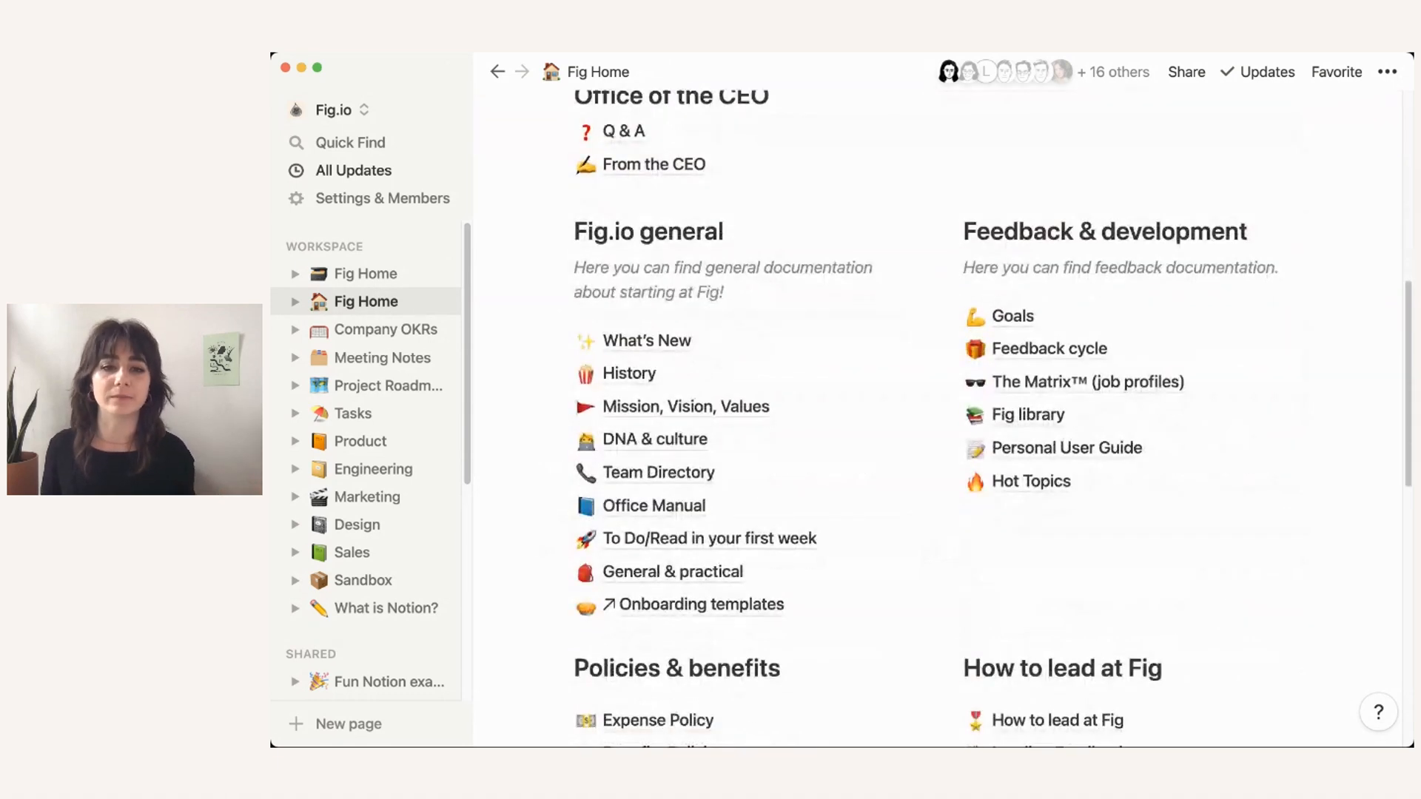
scroll(936, 415, "down", 4)
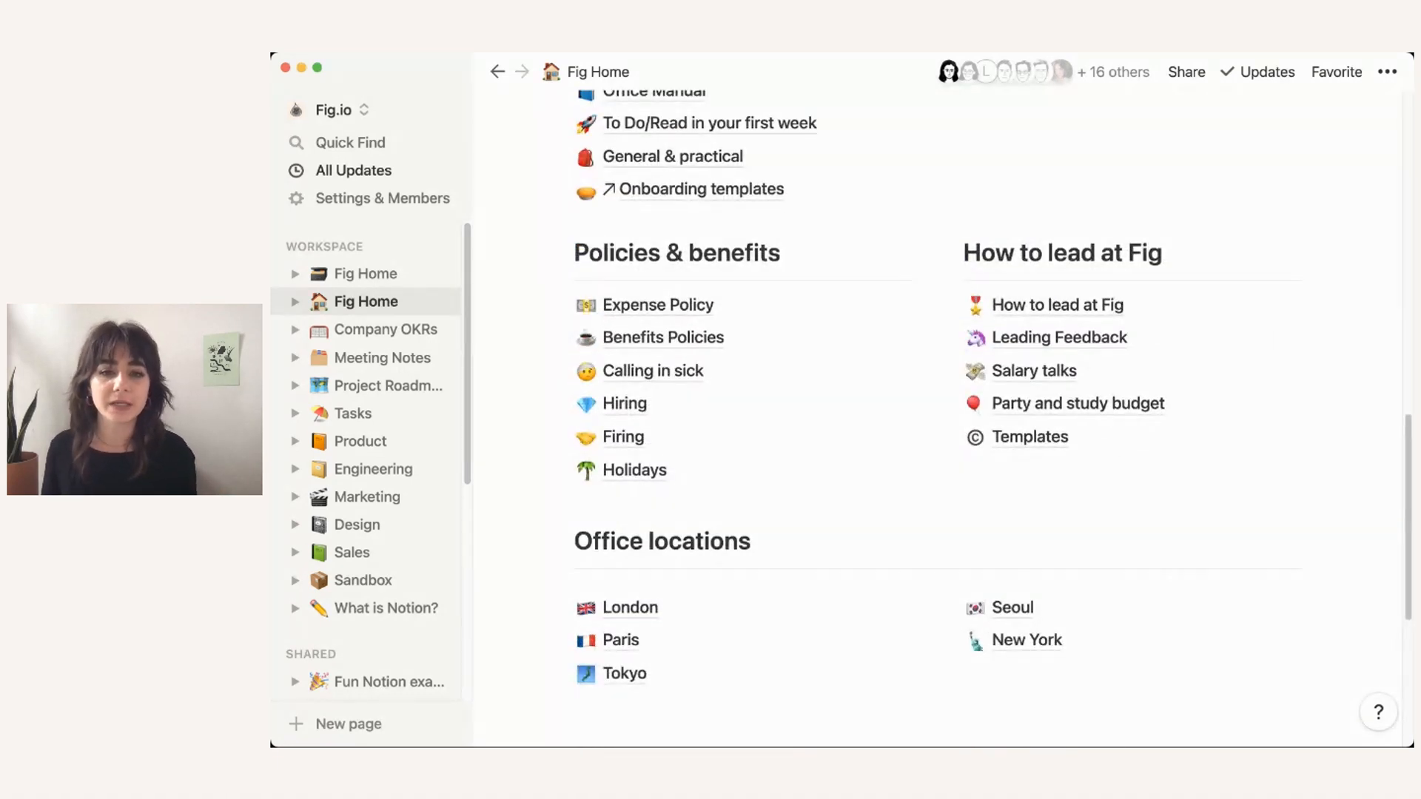
scroll(992, 385, "down", 1)
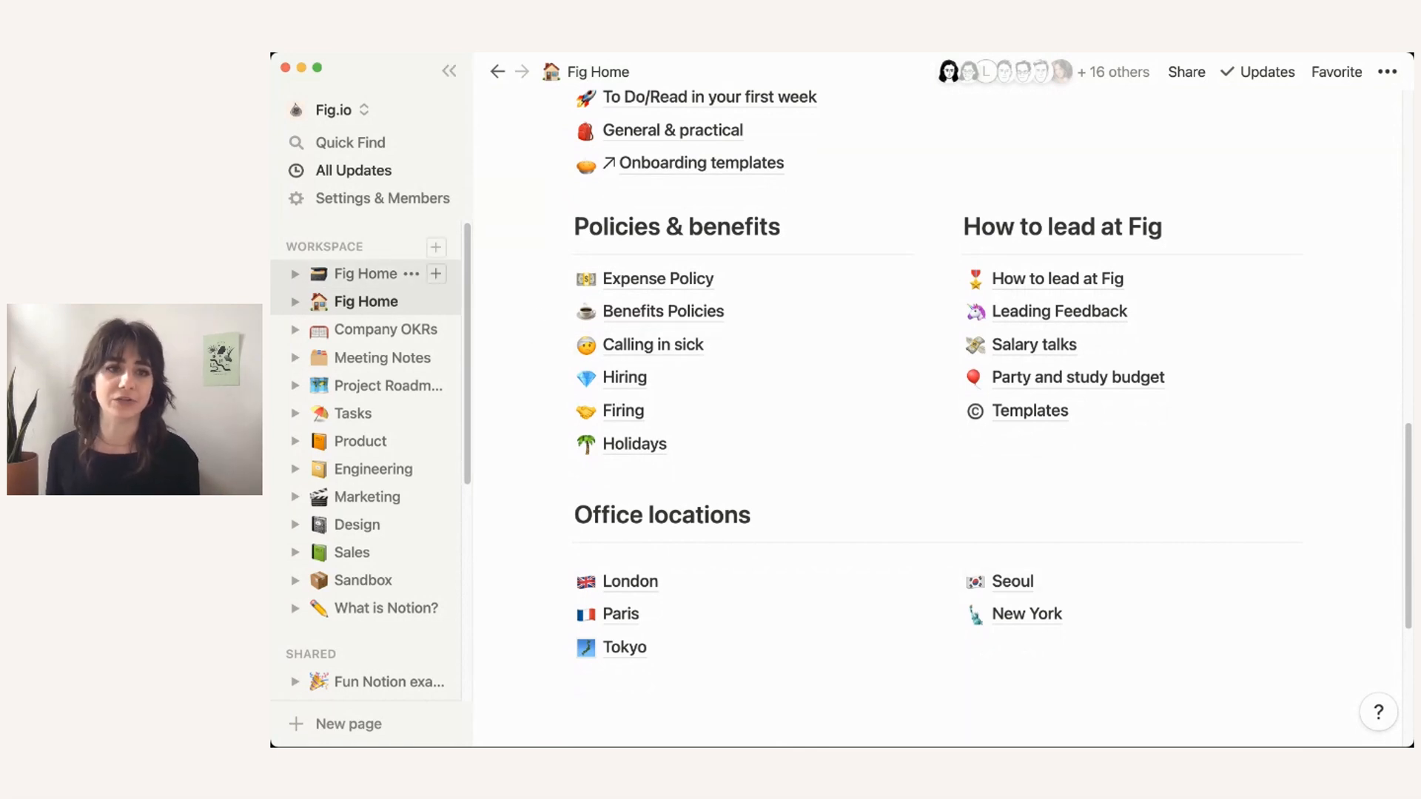
Step: Open the 32-page Fig Home database table and inspect the Section options for From the CEO
left_click(366, 273)
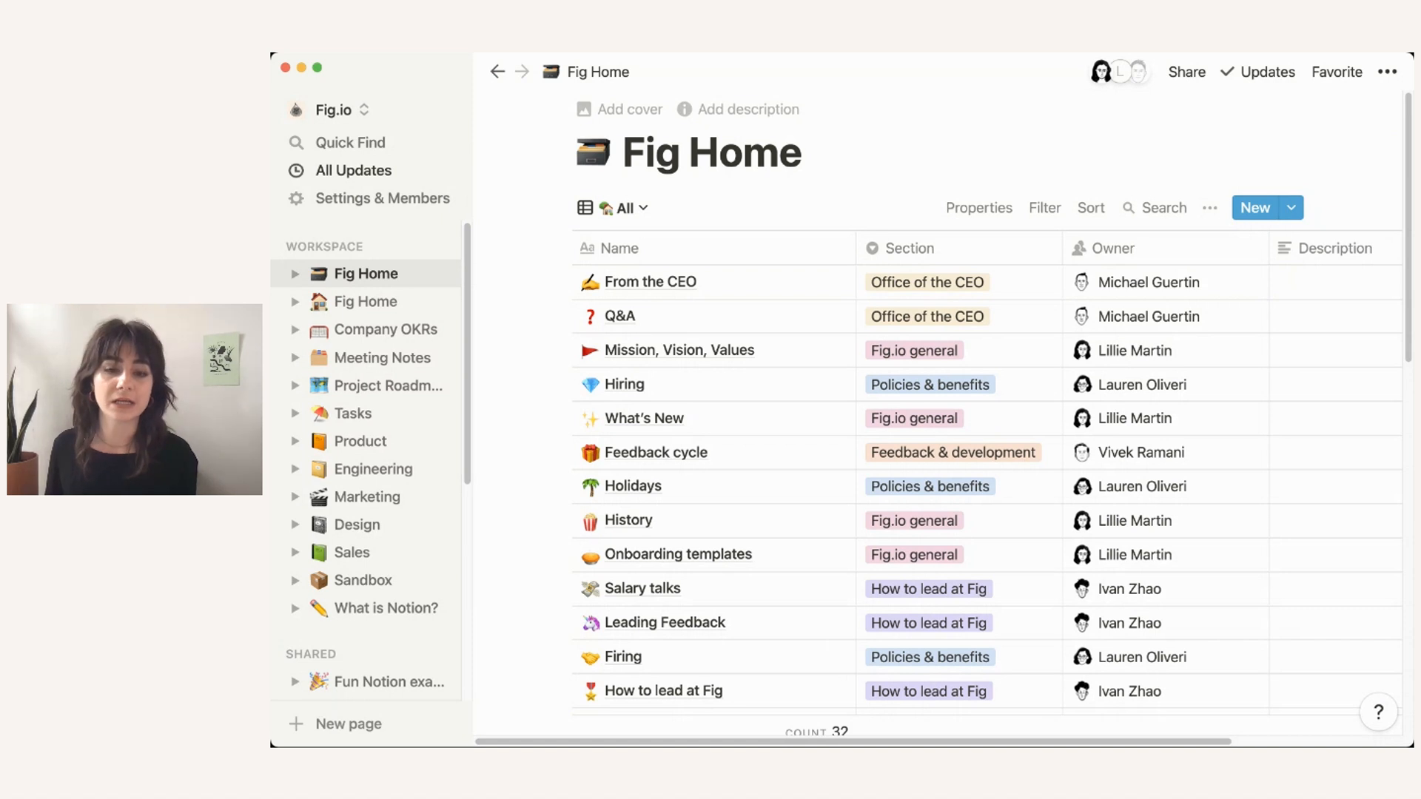
scroll(740, 444, "down", 1)
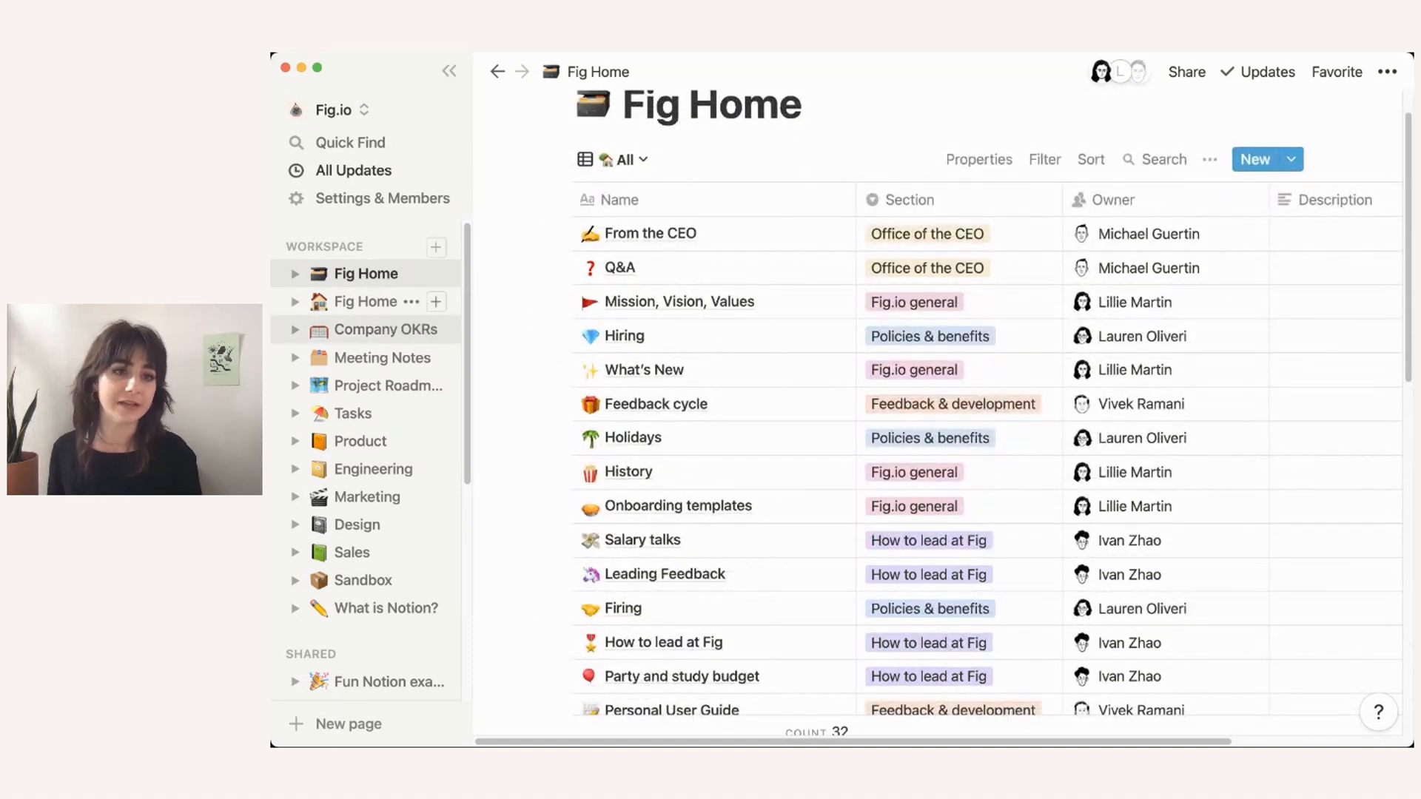
left_click(295, 302)
scroll(629, 393, "down", 2)
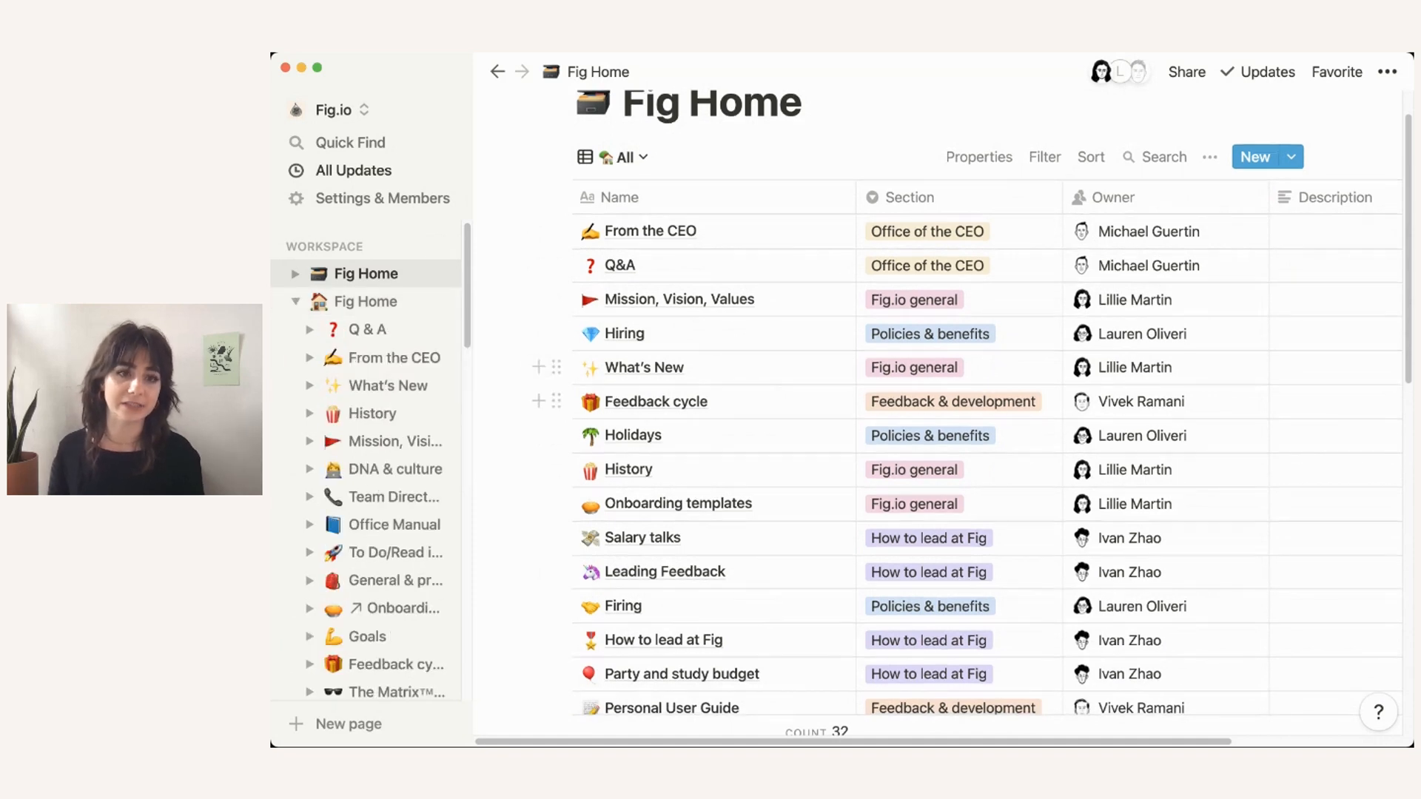
scroll(629, 392, "up", 3)
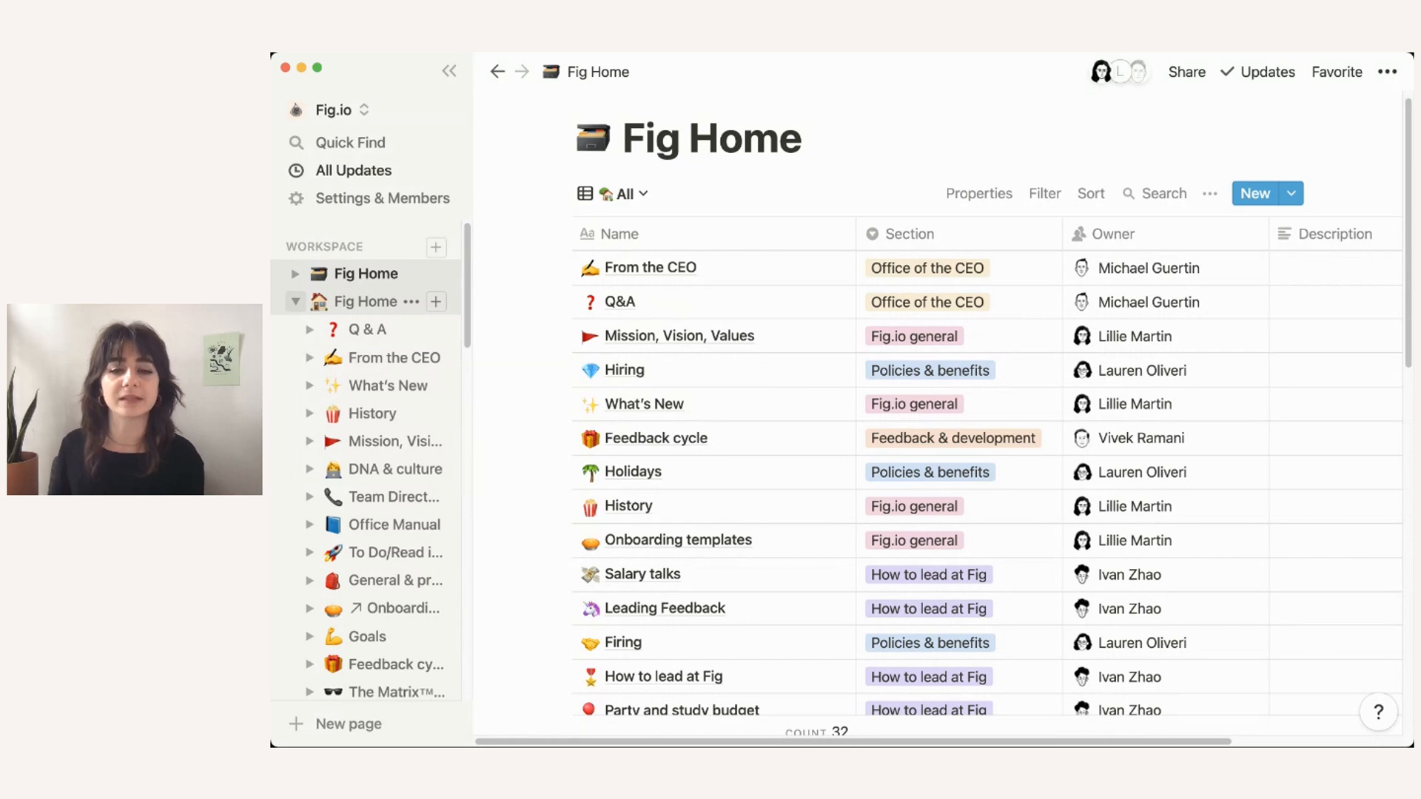
left_click(295, 301)
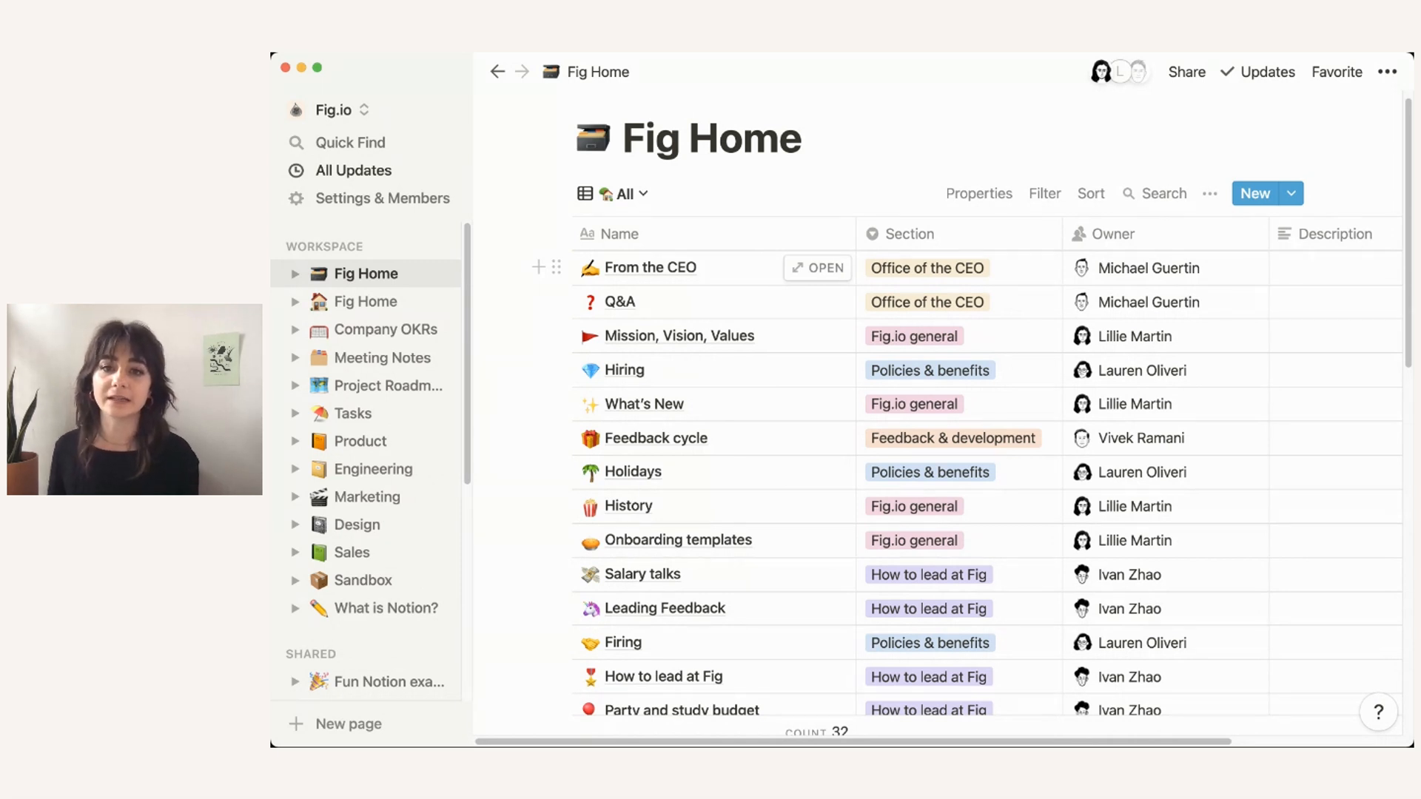
left_click(1025, 267)
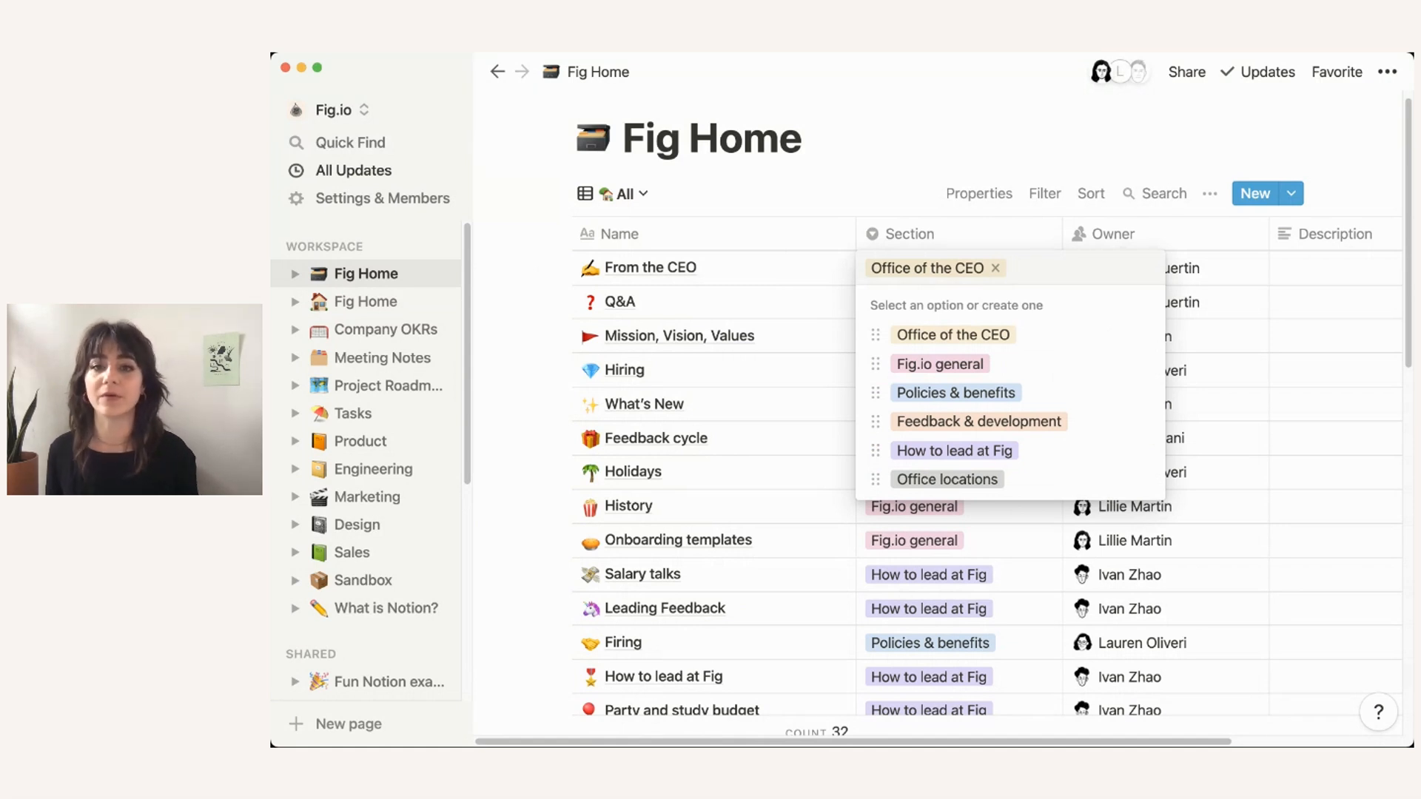
key("Escape")
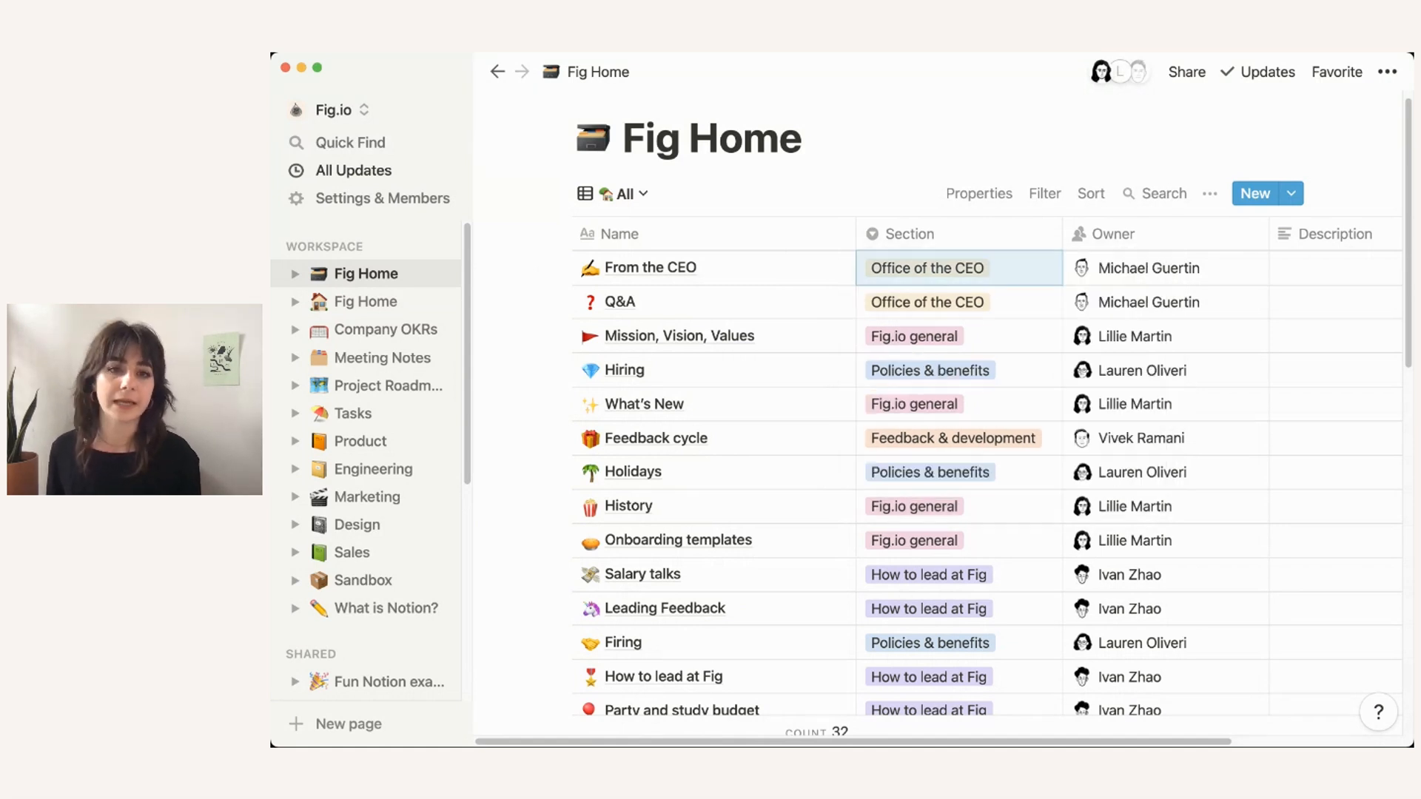
Step: Preview the old What's New page from the database, then open it as a full page
left_click(818, 404)
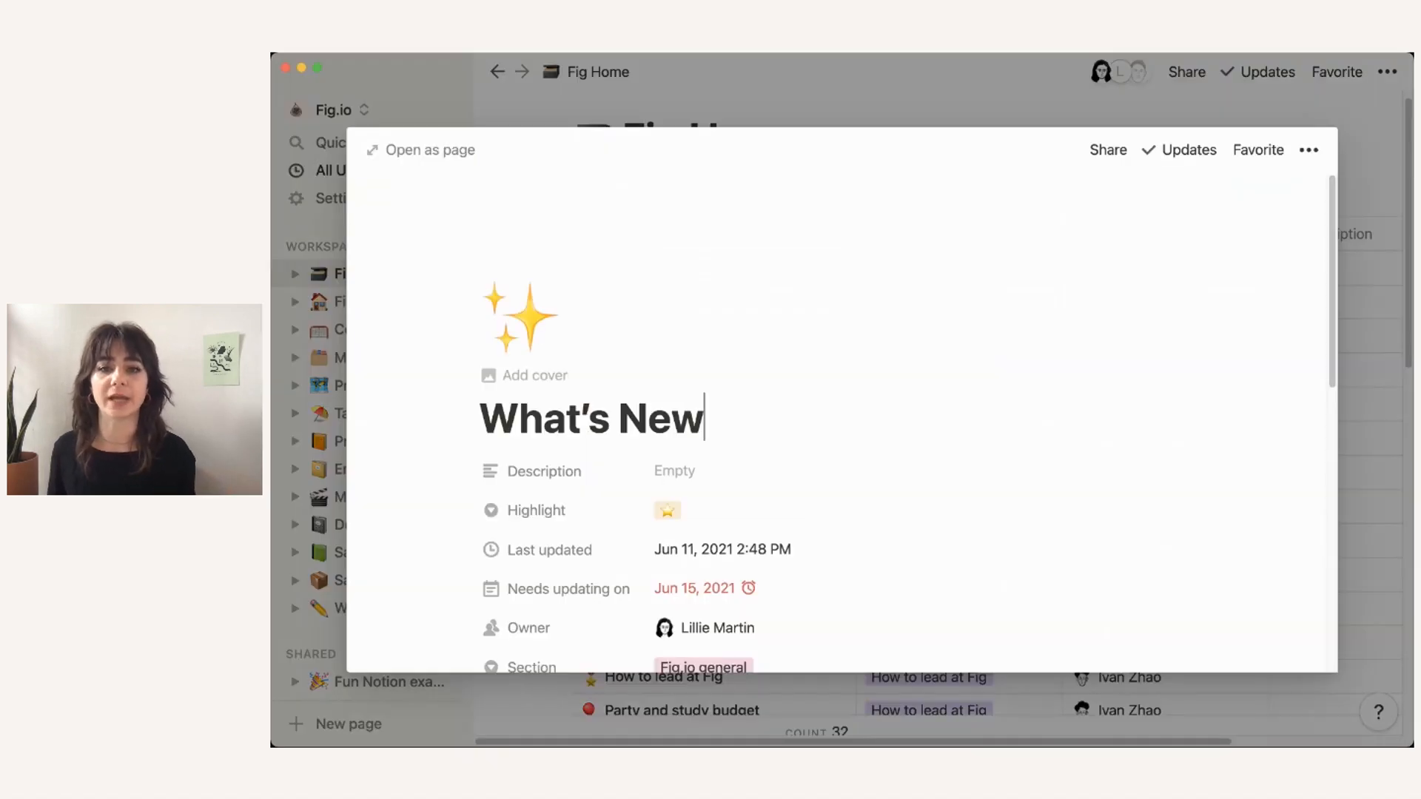
scroll(818, 418, "down", 6)
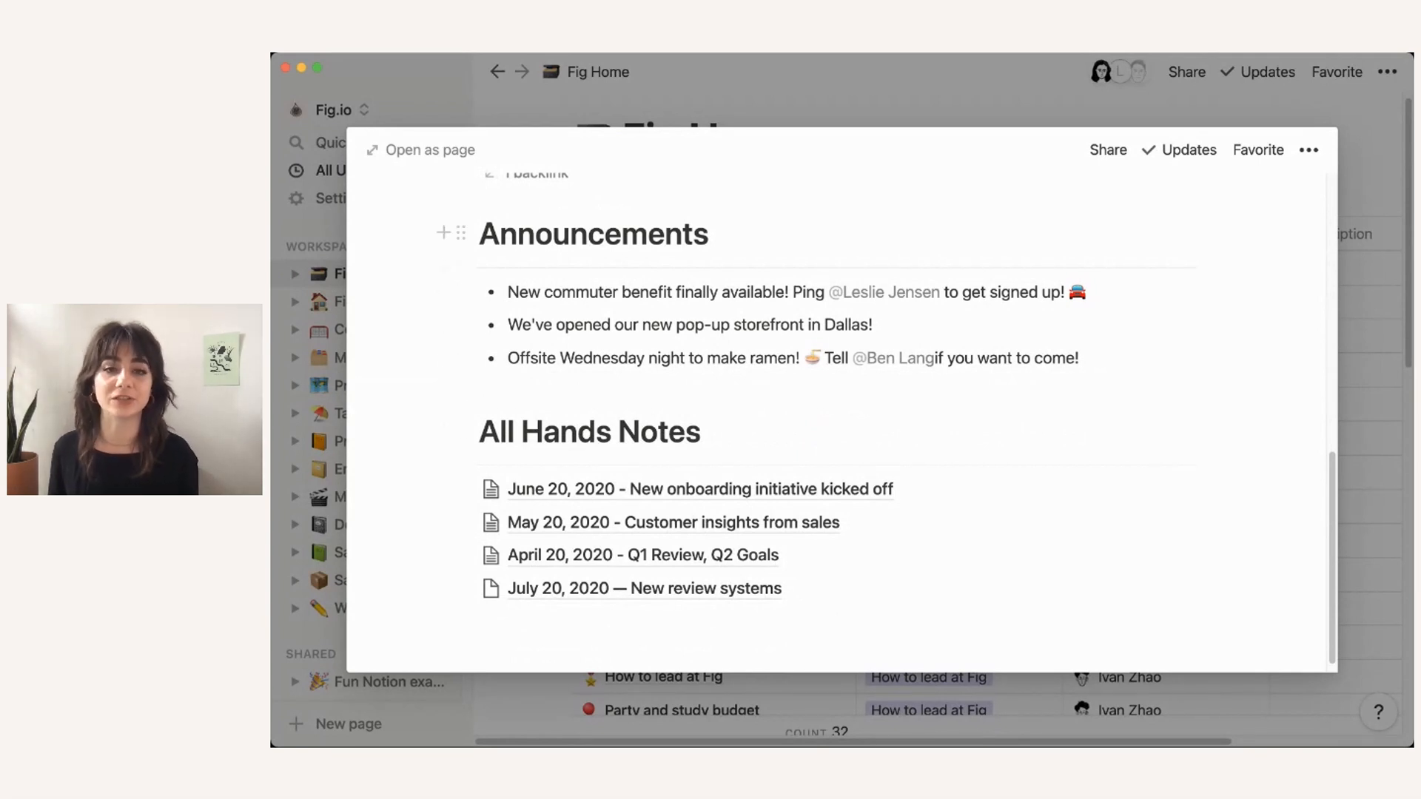
scroll(841, 422, "up", 3)
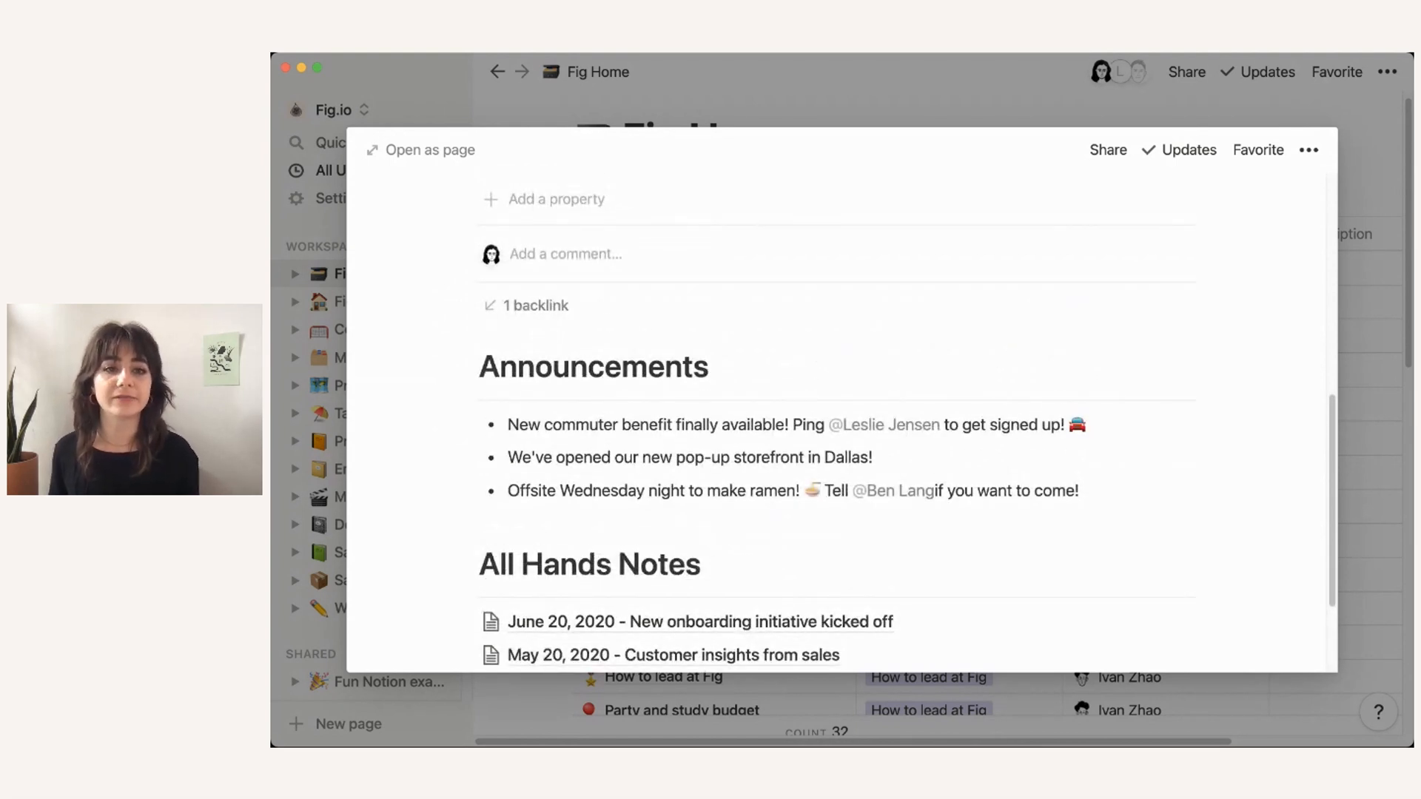
left_click(422, 149)
scroll(991, 407, "down", 5)
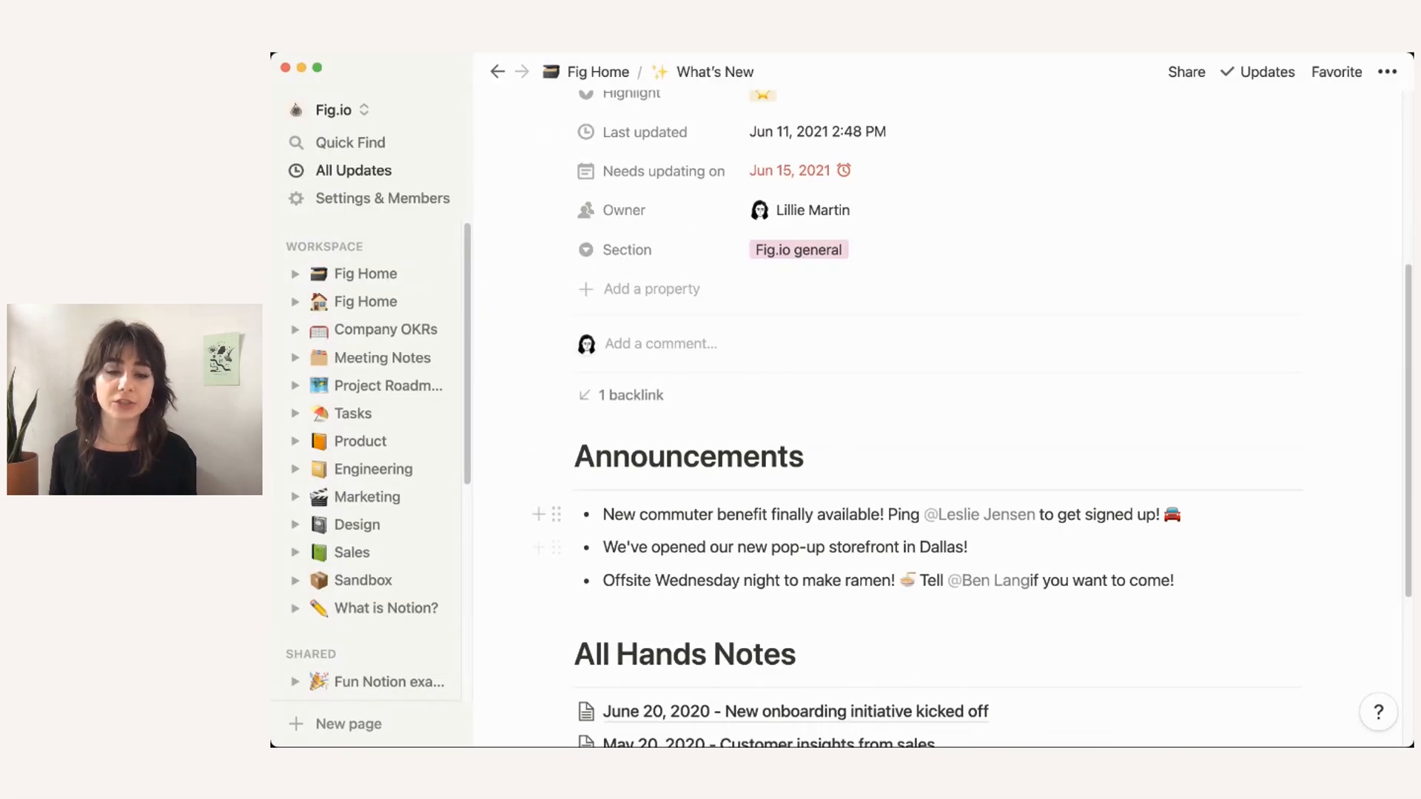
Step: View the newer Fig Home wiki's What's New page, then return to the Fig Home database
left_click(296, 301)
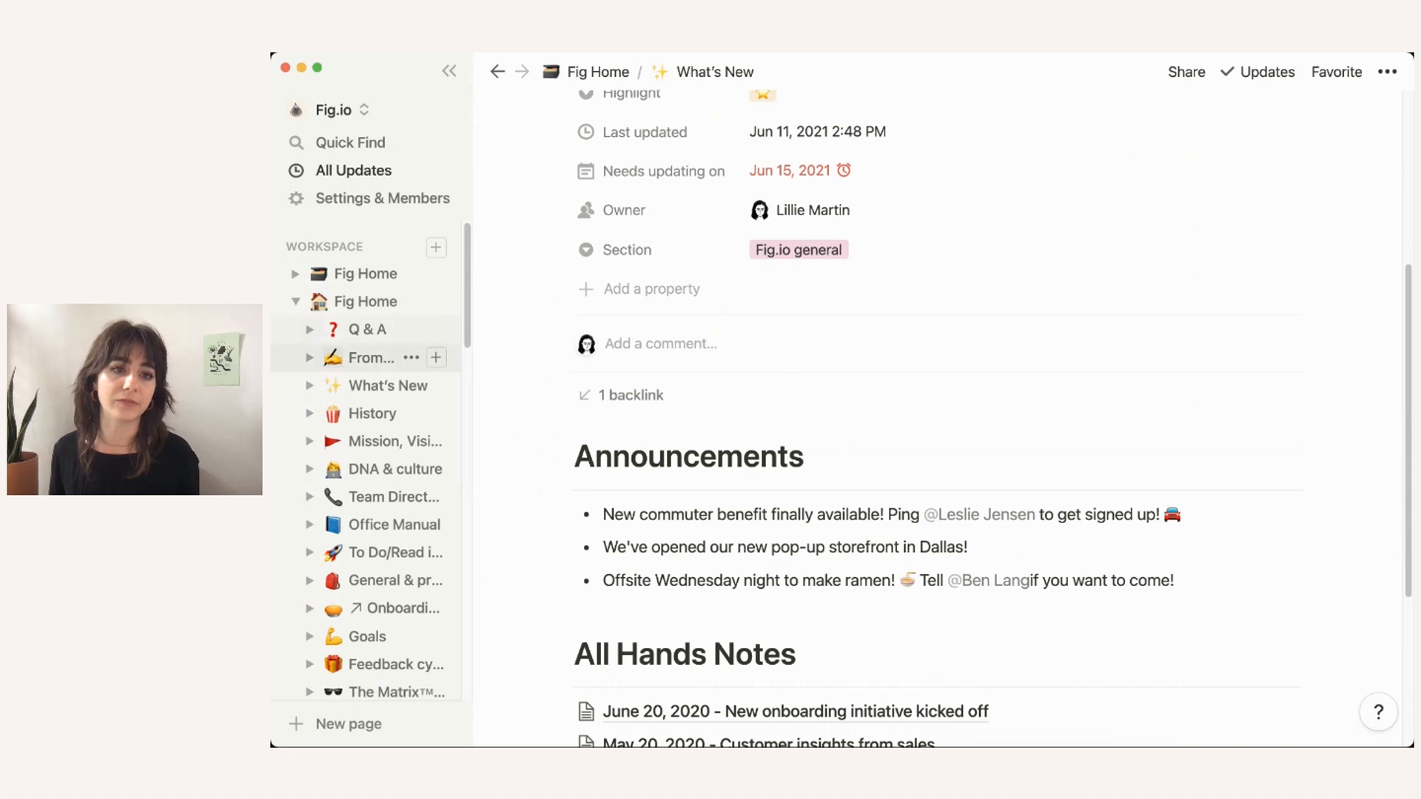
left_click(389, 385)
scroll(962, 407, "down", 2)
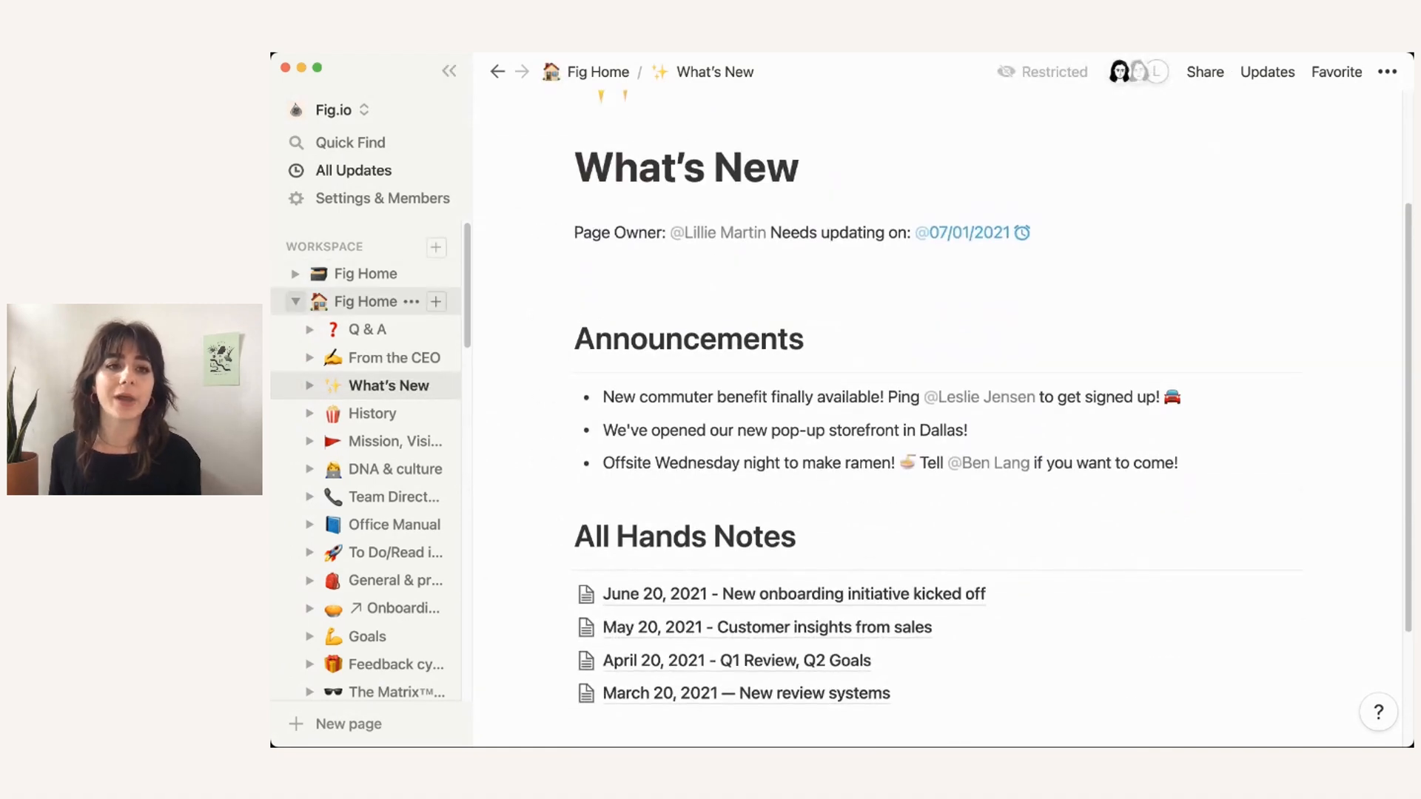
left_click(296, 301)
left_click(355, 273)
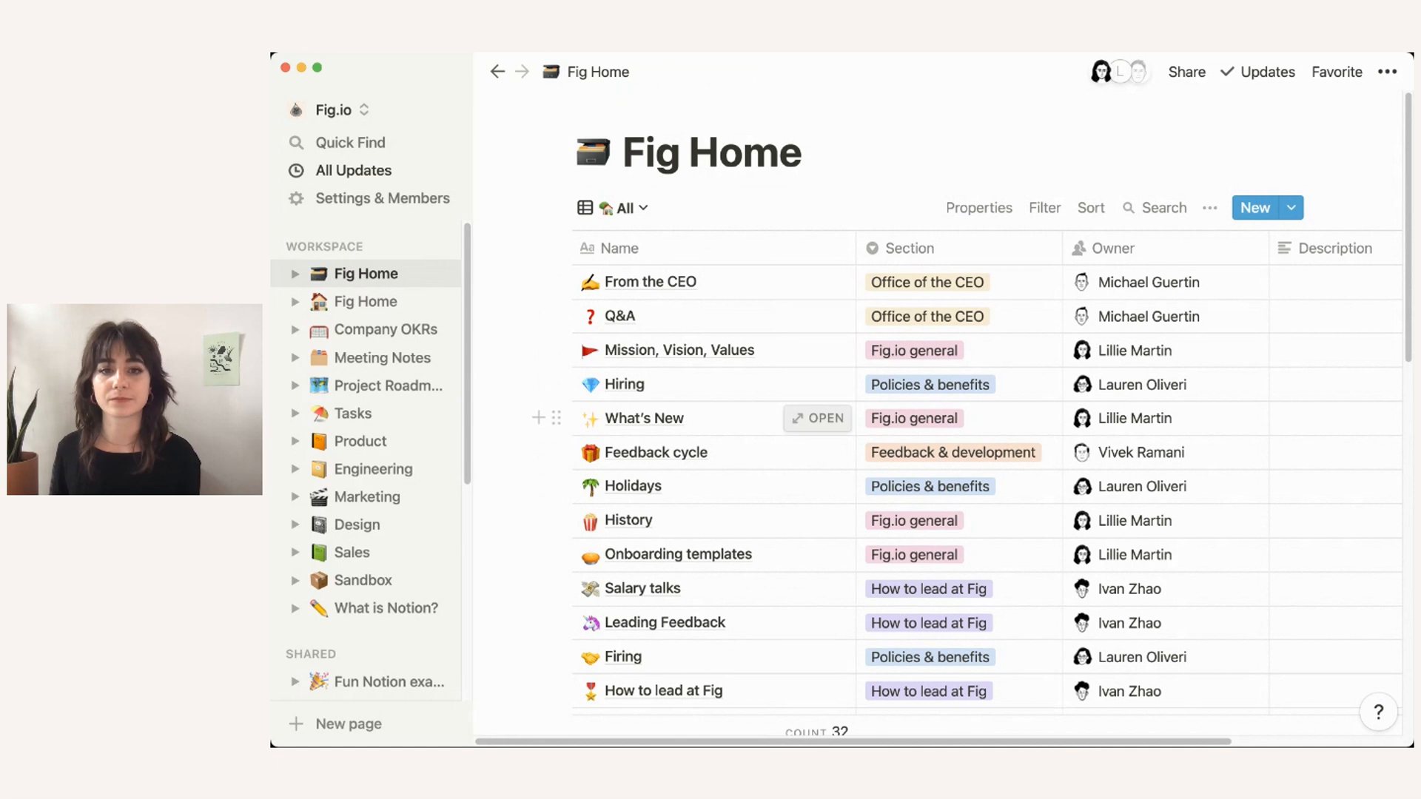
left_click(818, 418)
scroll(817, 444, "down", 4)
scroll(818, 444, "up", 4)
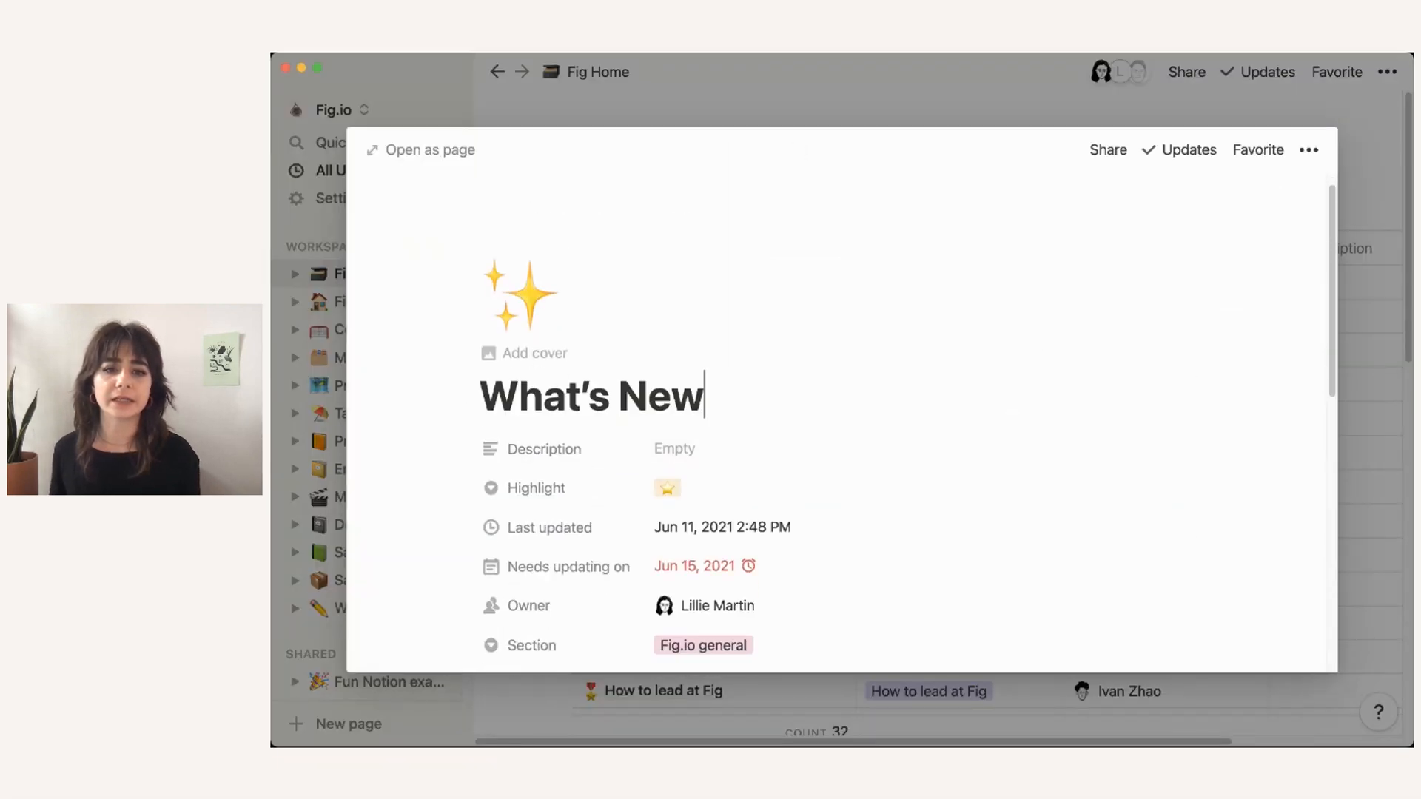
scroll(818, 444, "down", 4)
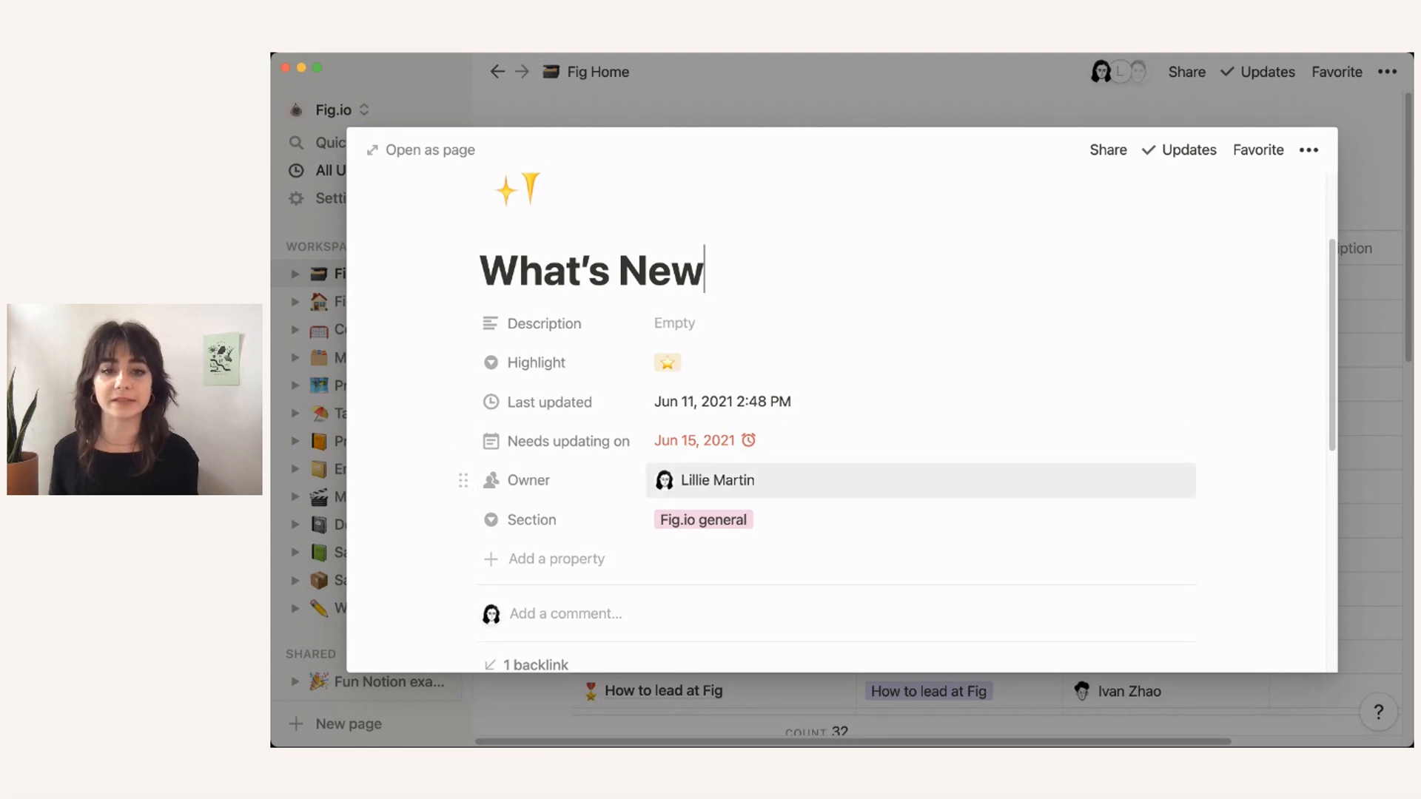
scroll(842, 444, "down", 4)
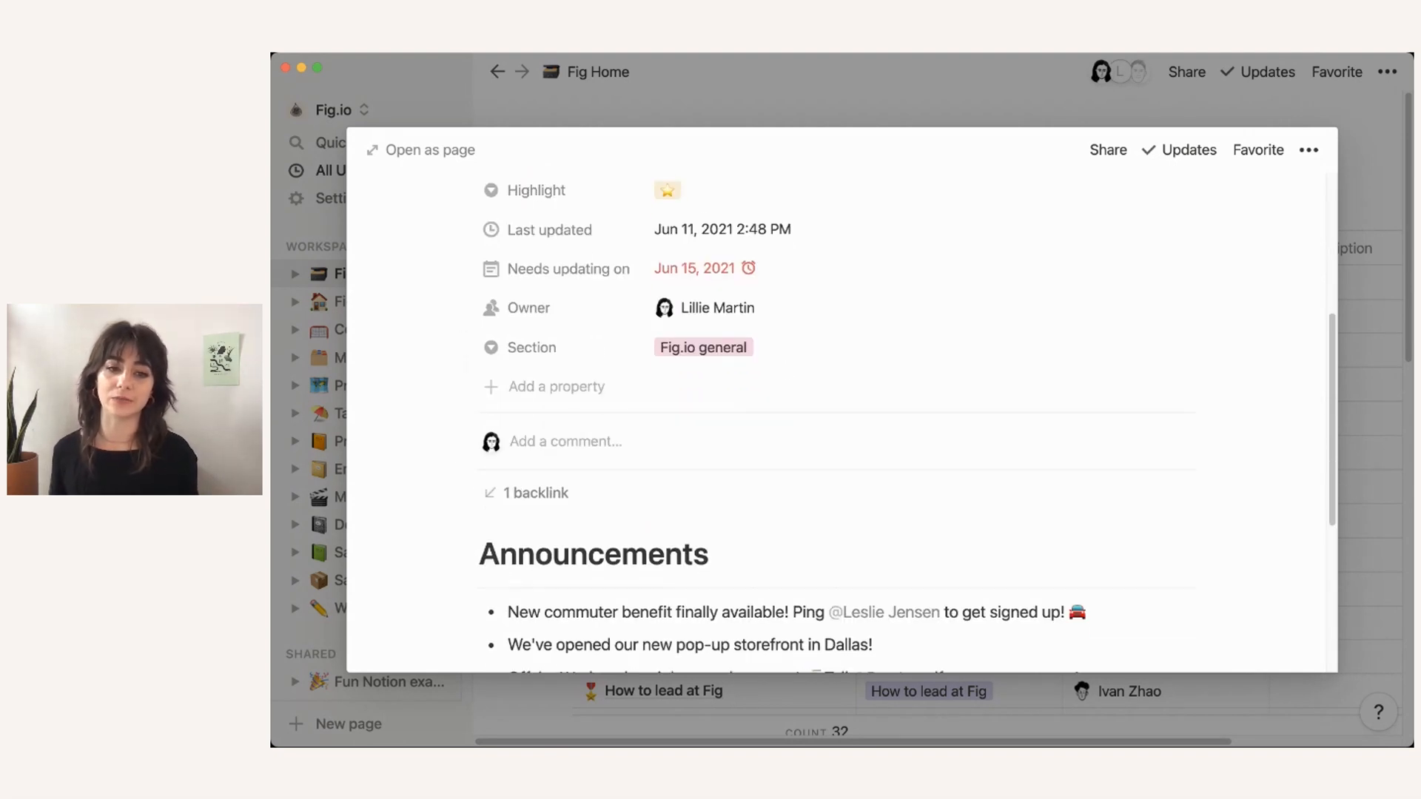
scroll(841, 444, "up", 3)
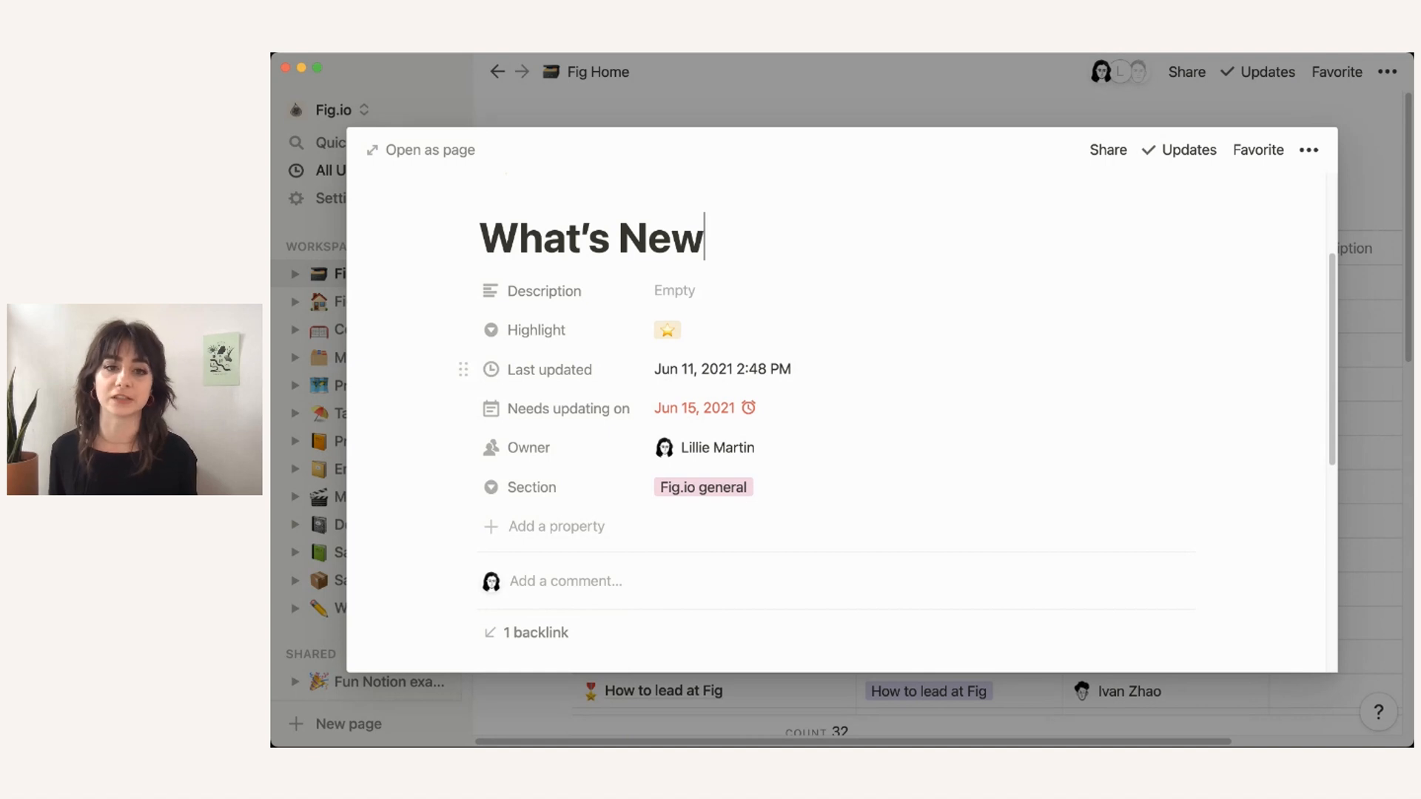
key("Escape")
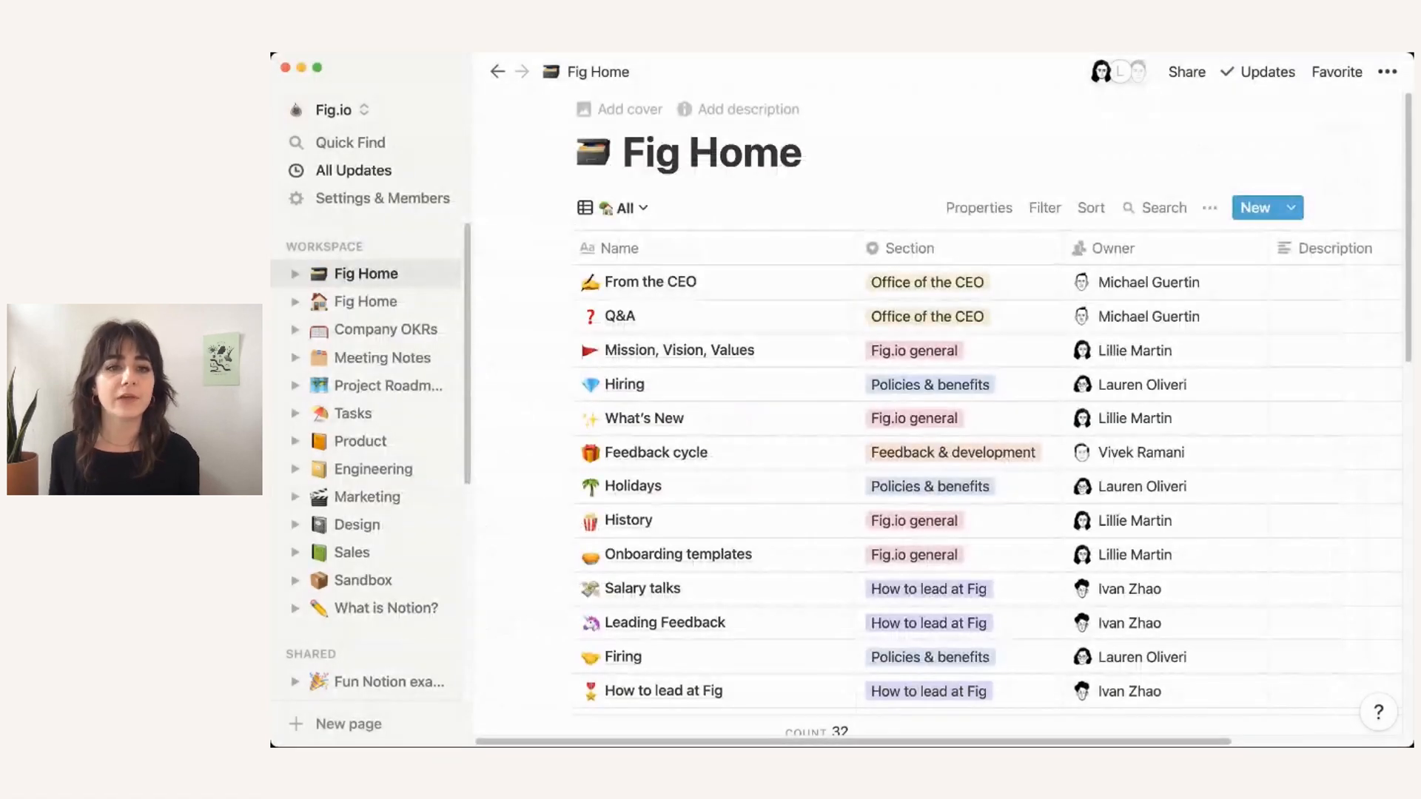
left_click(366, 301)
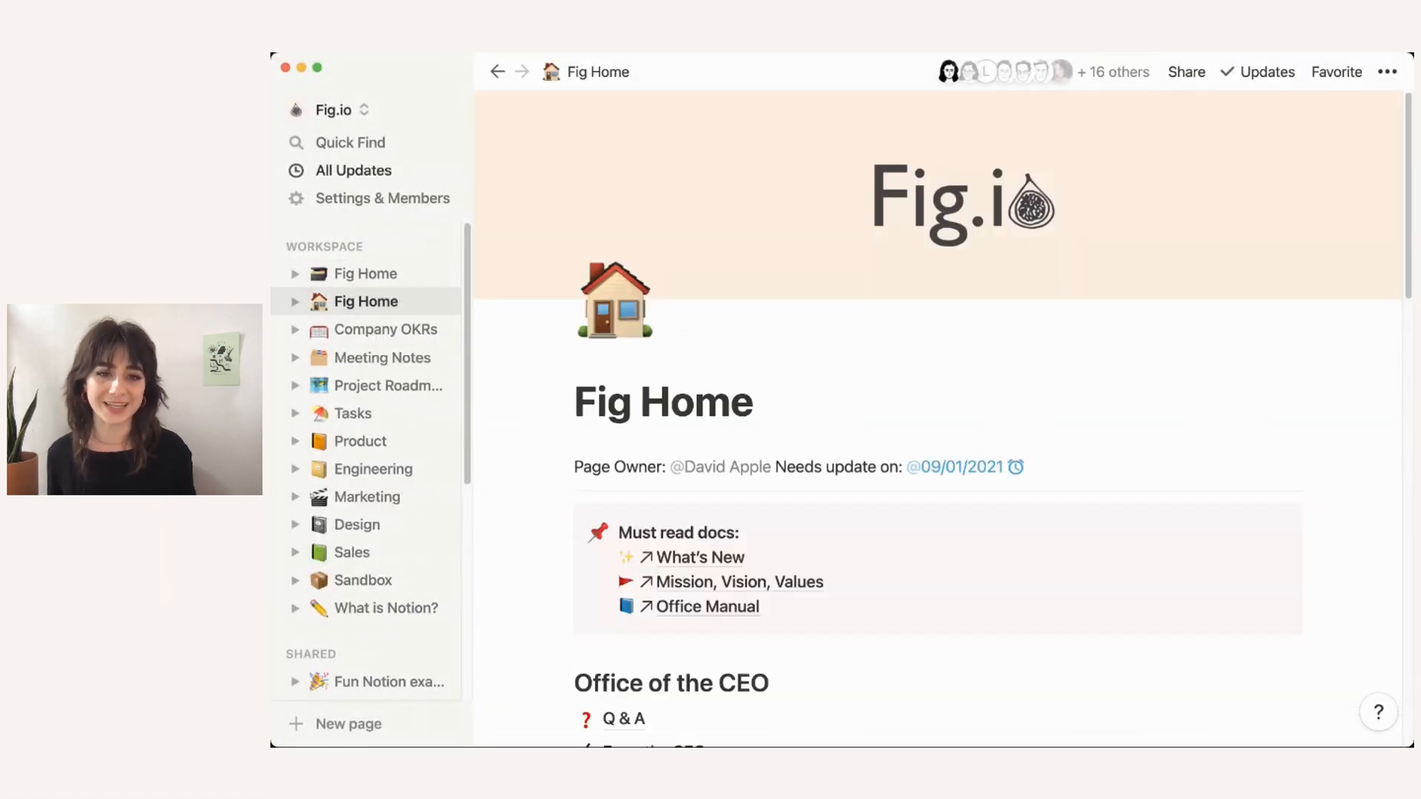
scroll(937, 414, "down", 5)
scroll(740, 444, "up", 1)
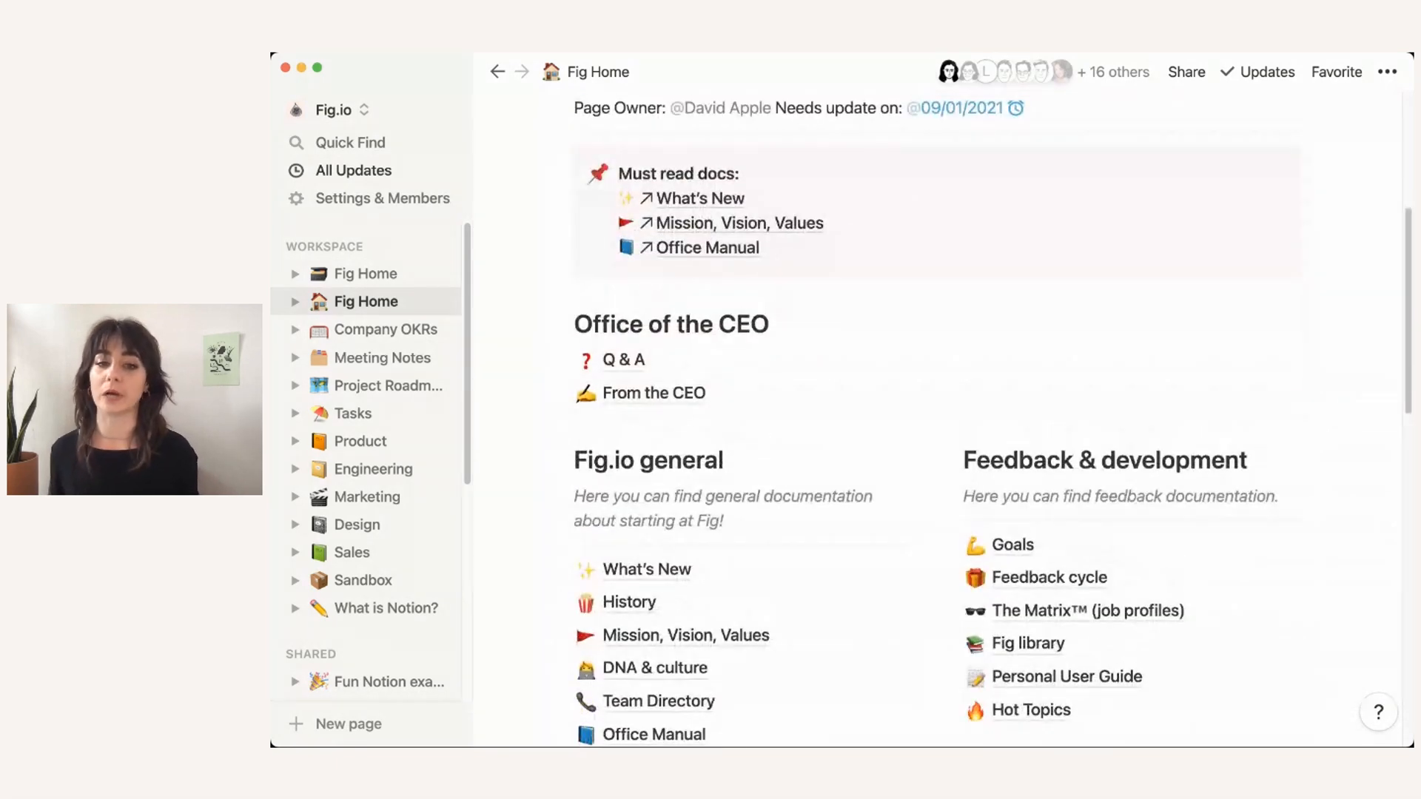
scroll(740, 444, "down", 2)
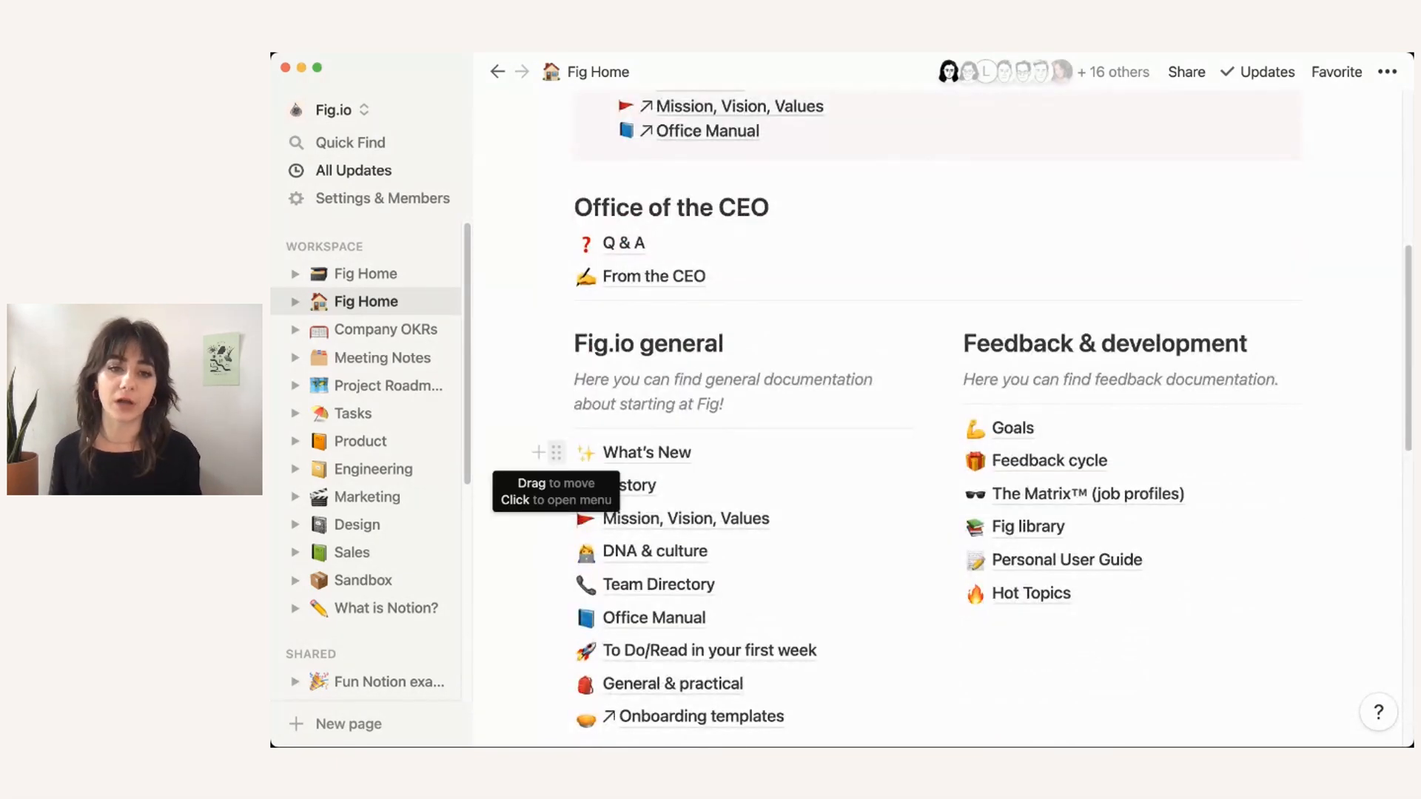
left_click(556, 452)
mouse_move(419, 599)
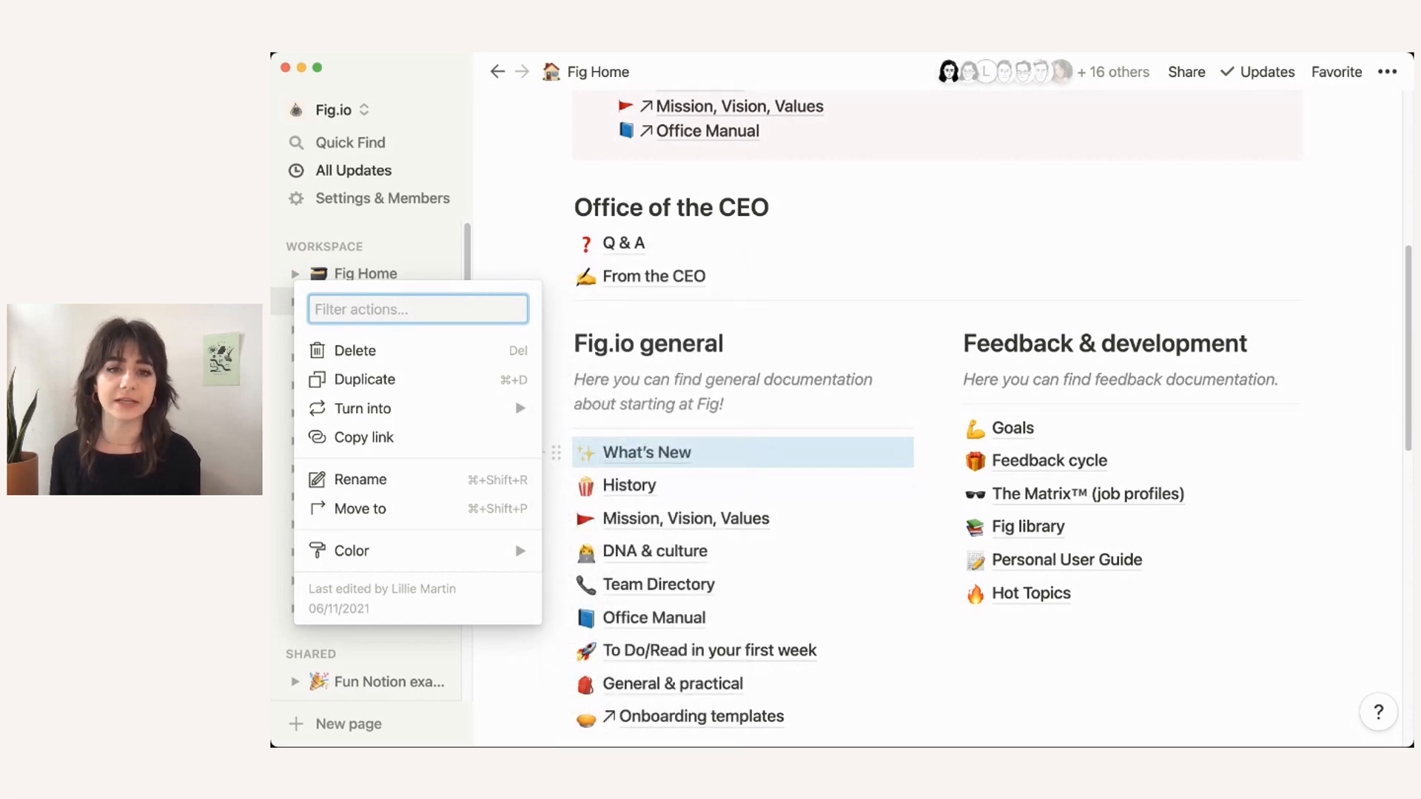
left_click(362, 274)
left_click(362, 274)
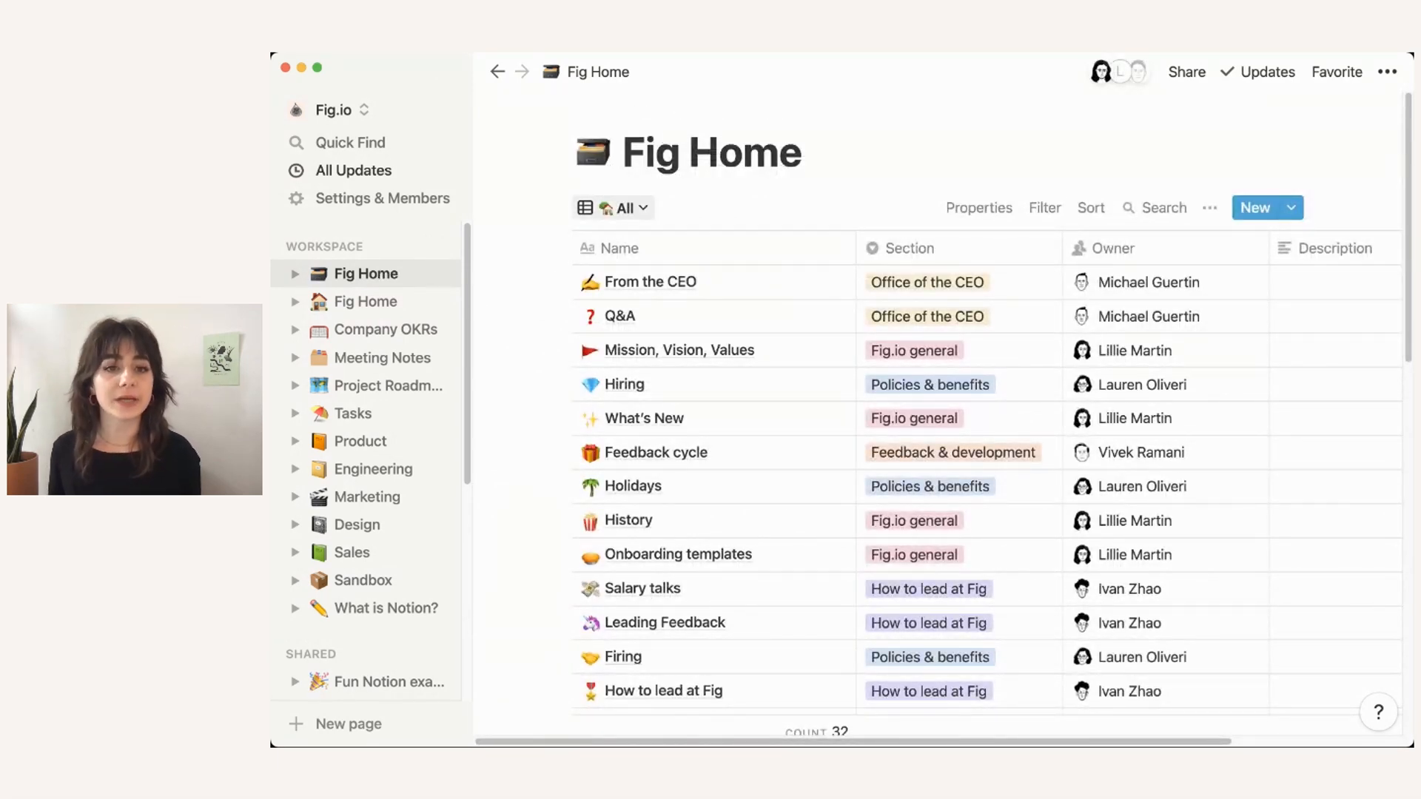
Step: Switch to the Office of the CEO view and inspect the filter behind it
left_click(614, 208)
left_click(740, 166)
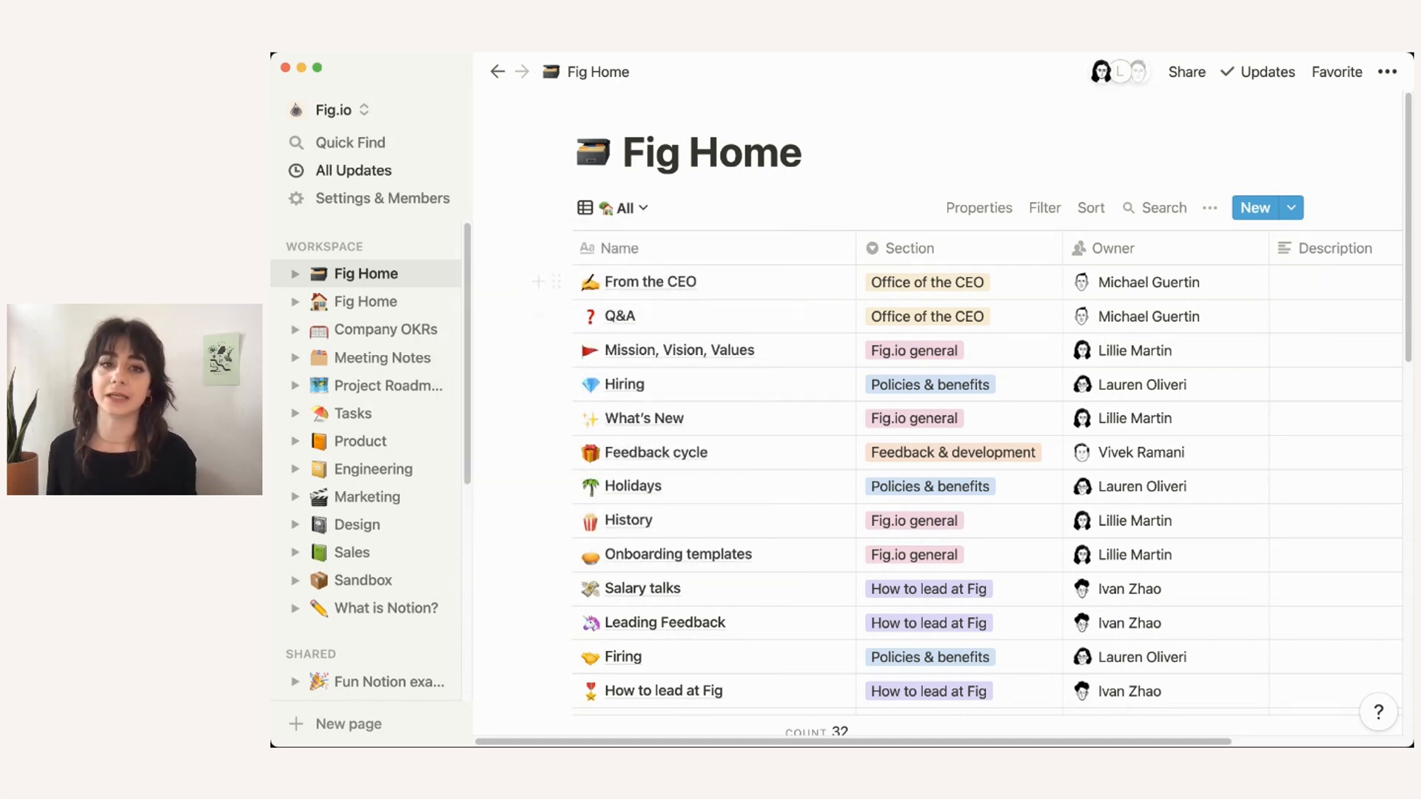
left_click(614, 208)
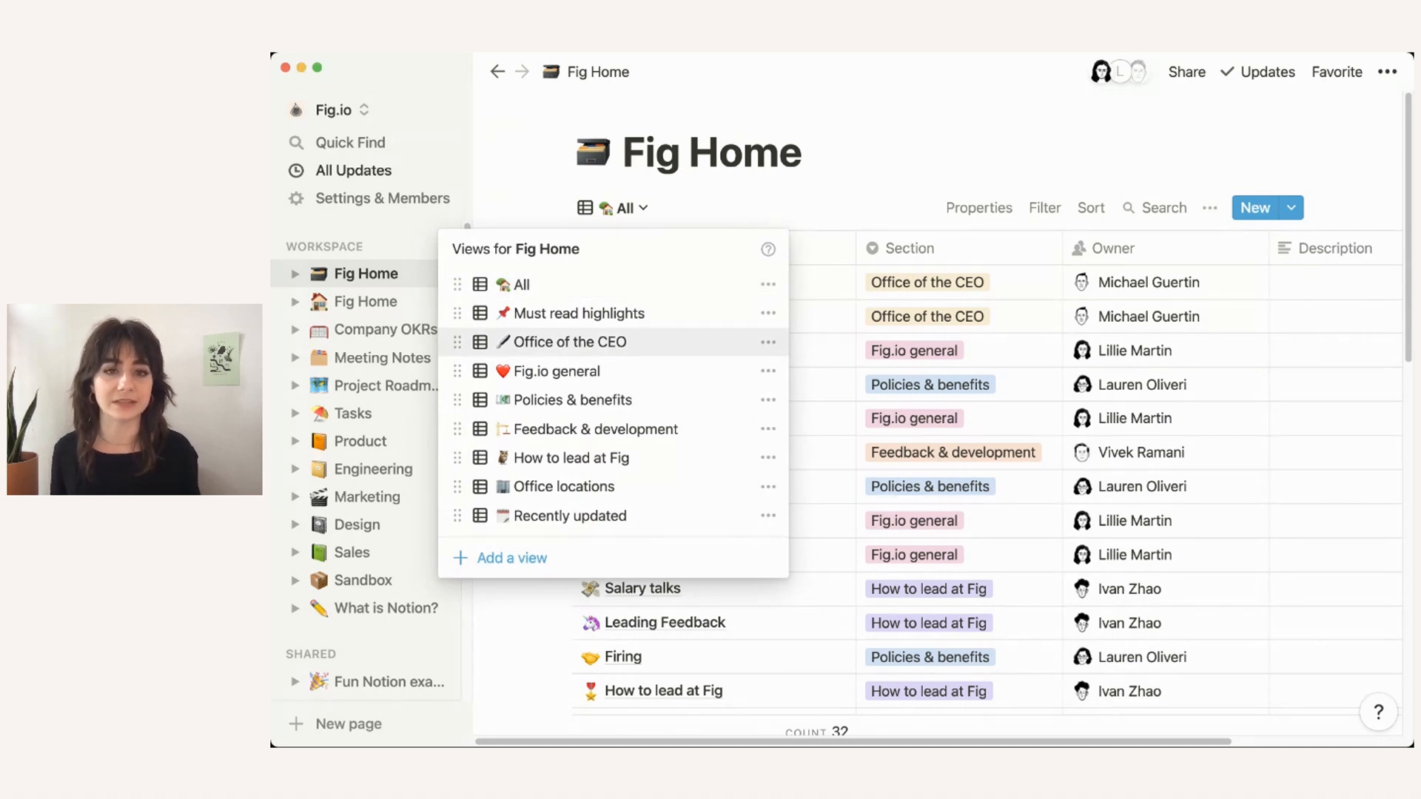
left_click(570, 342)
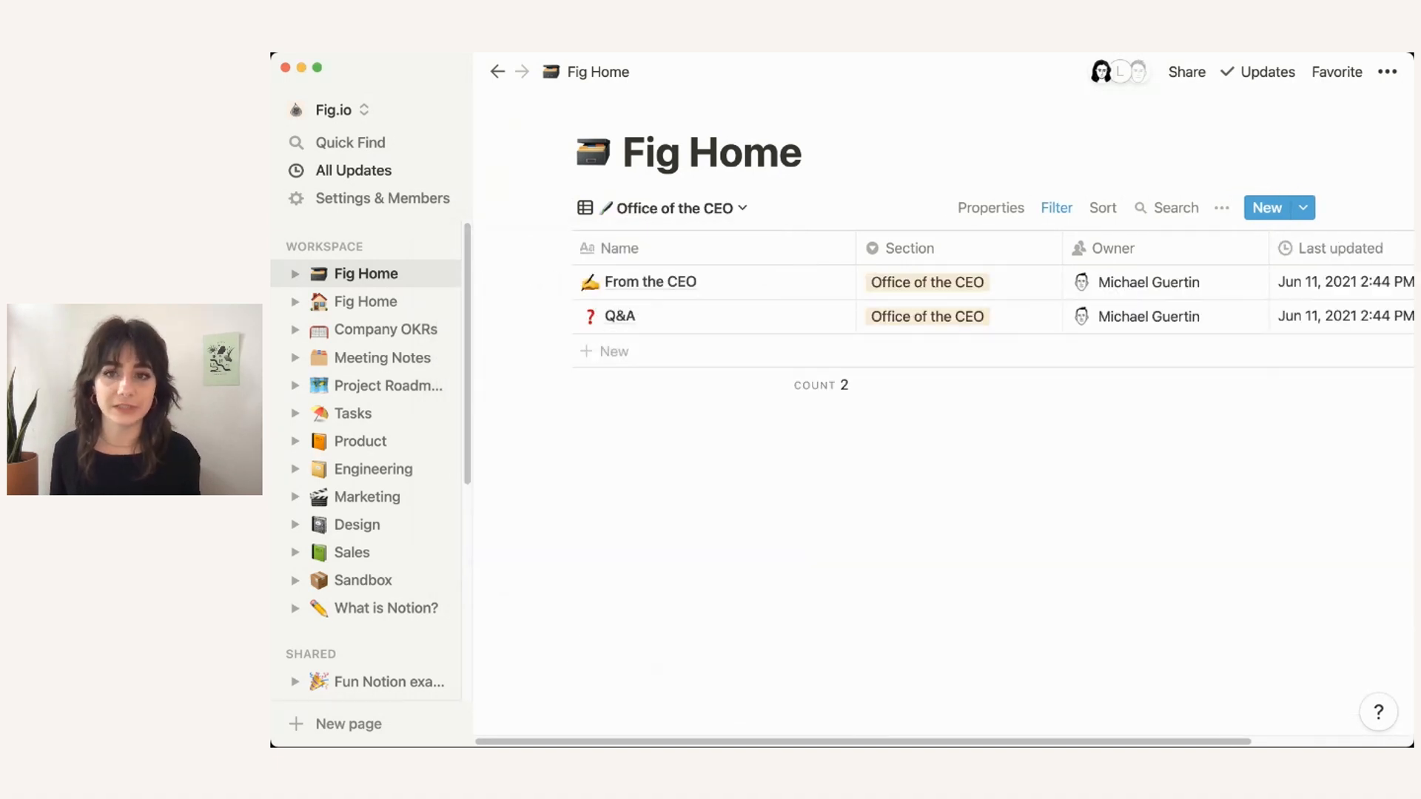
left_click(1057, 208)
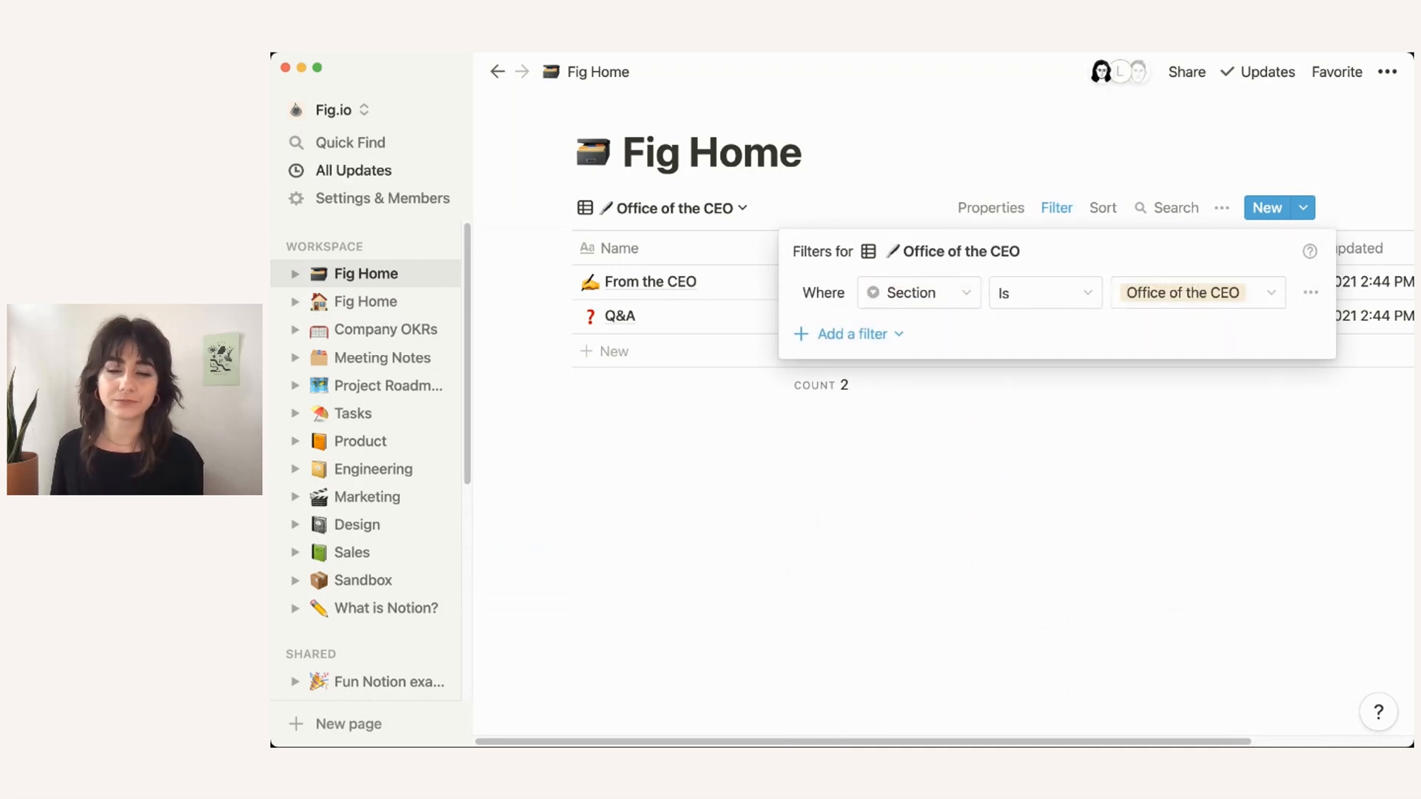
left_click(844, 166)
Step: Switch to the Fig.io general view, showing its eight pages
left_click(673, 208)
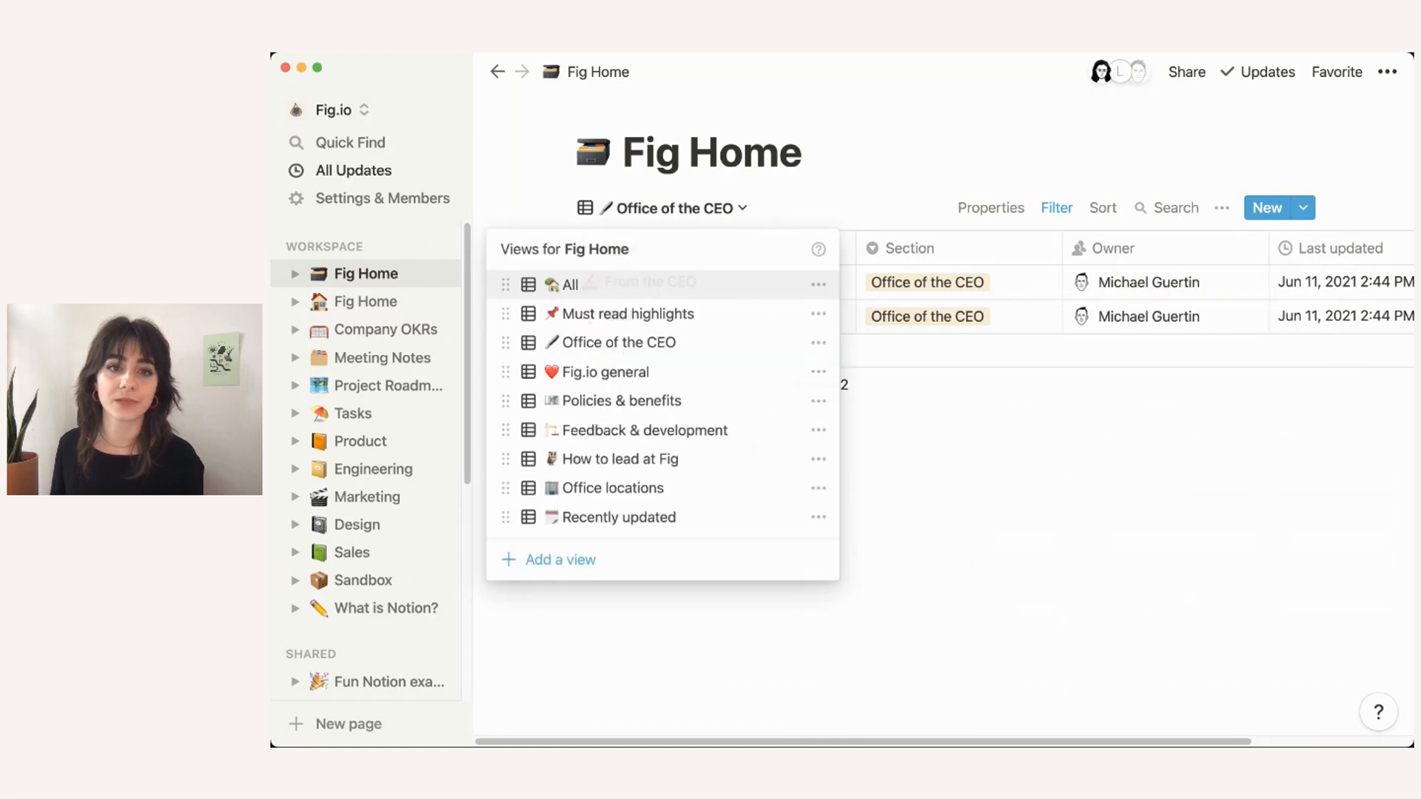
left_click(605, 371)
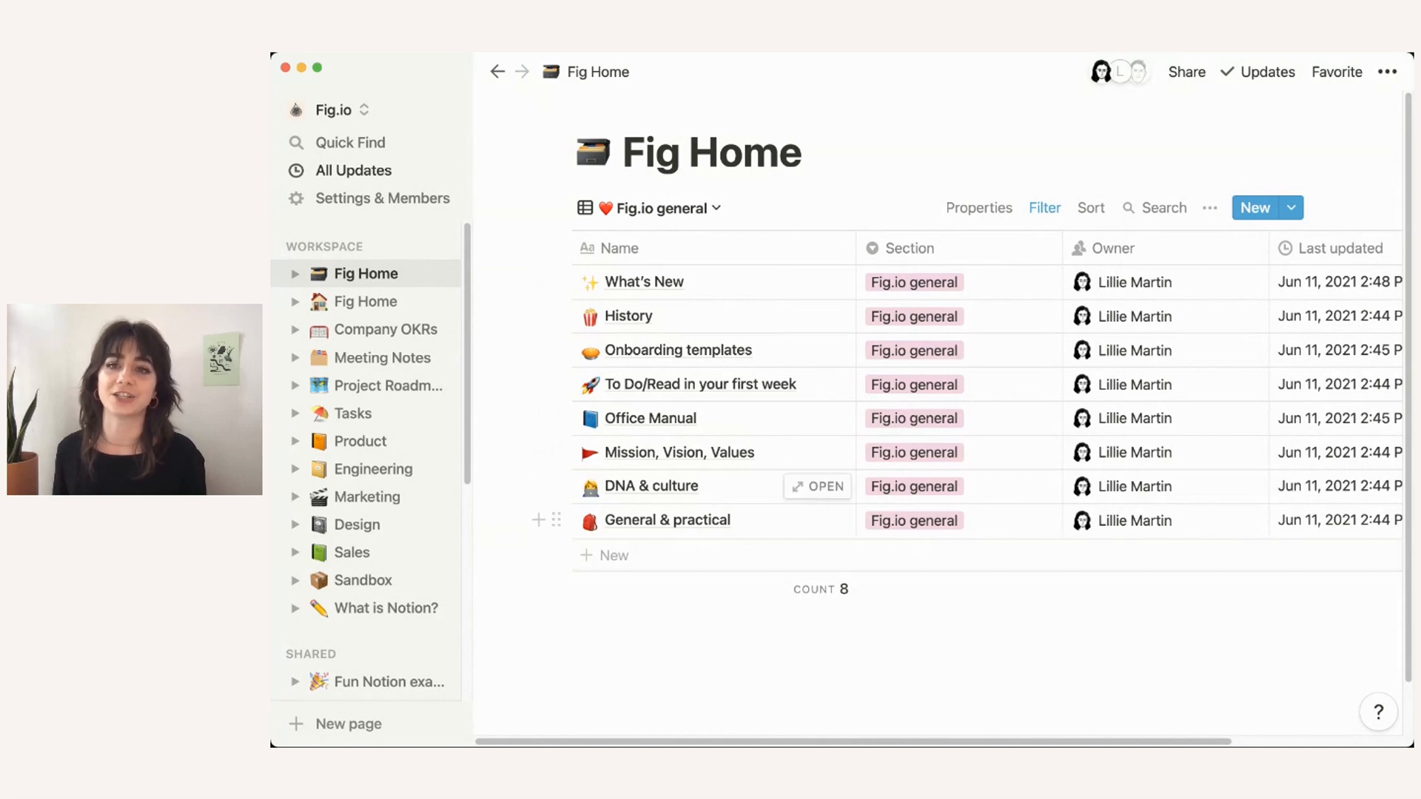
scroll(814, 333, "right", 3)
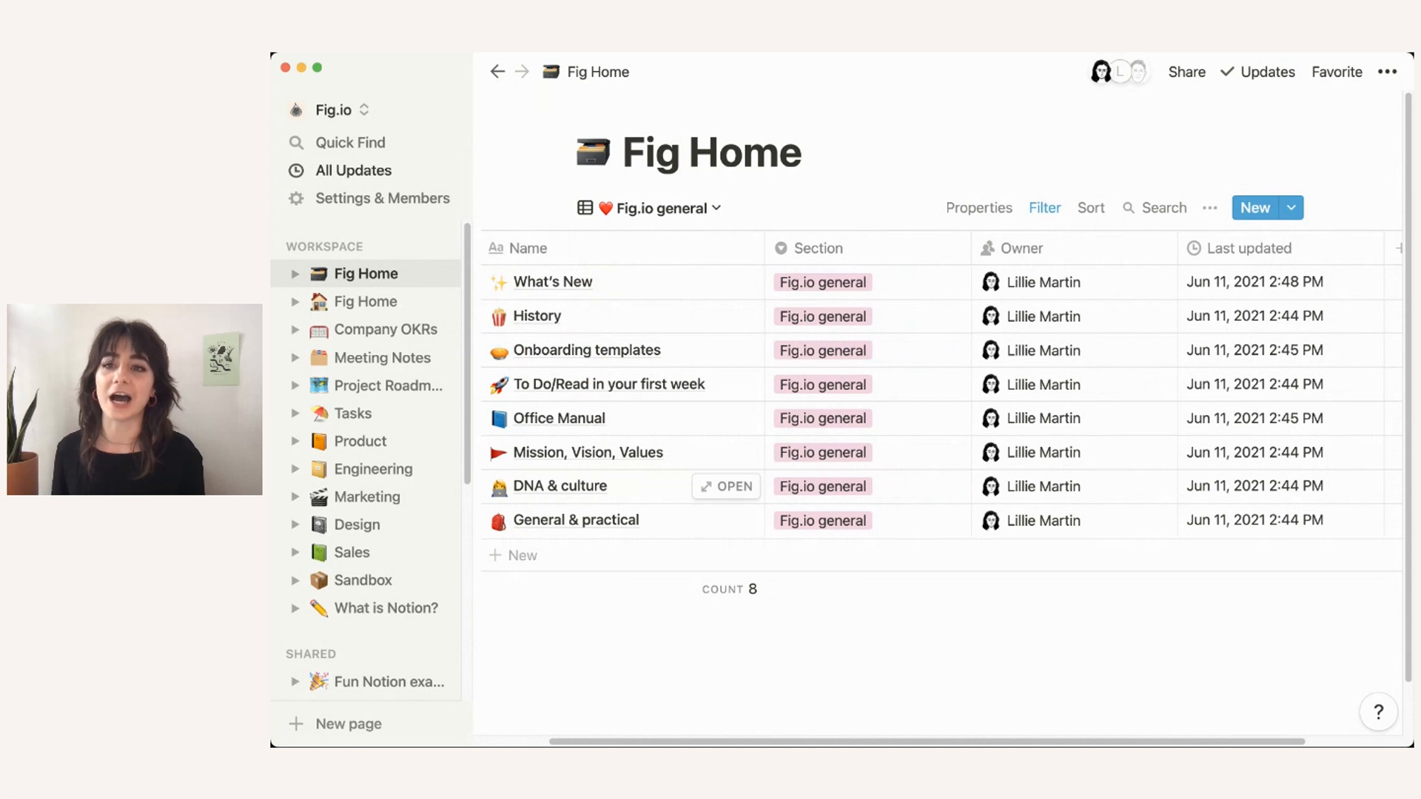
Step: Switch to the Recently updated view and sort it by Last updated, descending
left_click(650, 208)
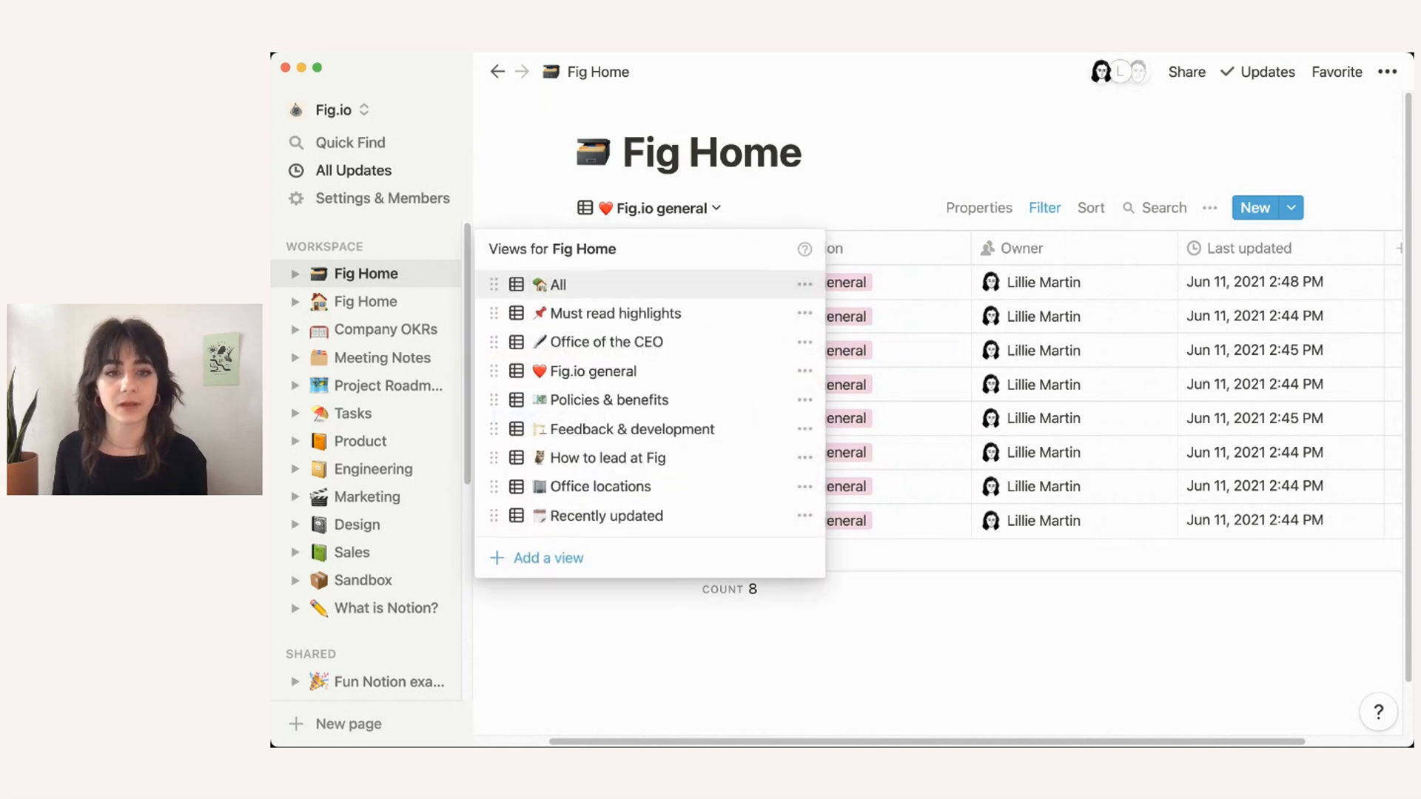
left_click(606, 516)
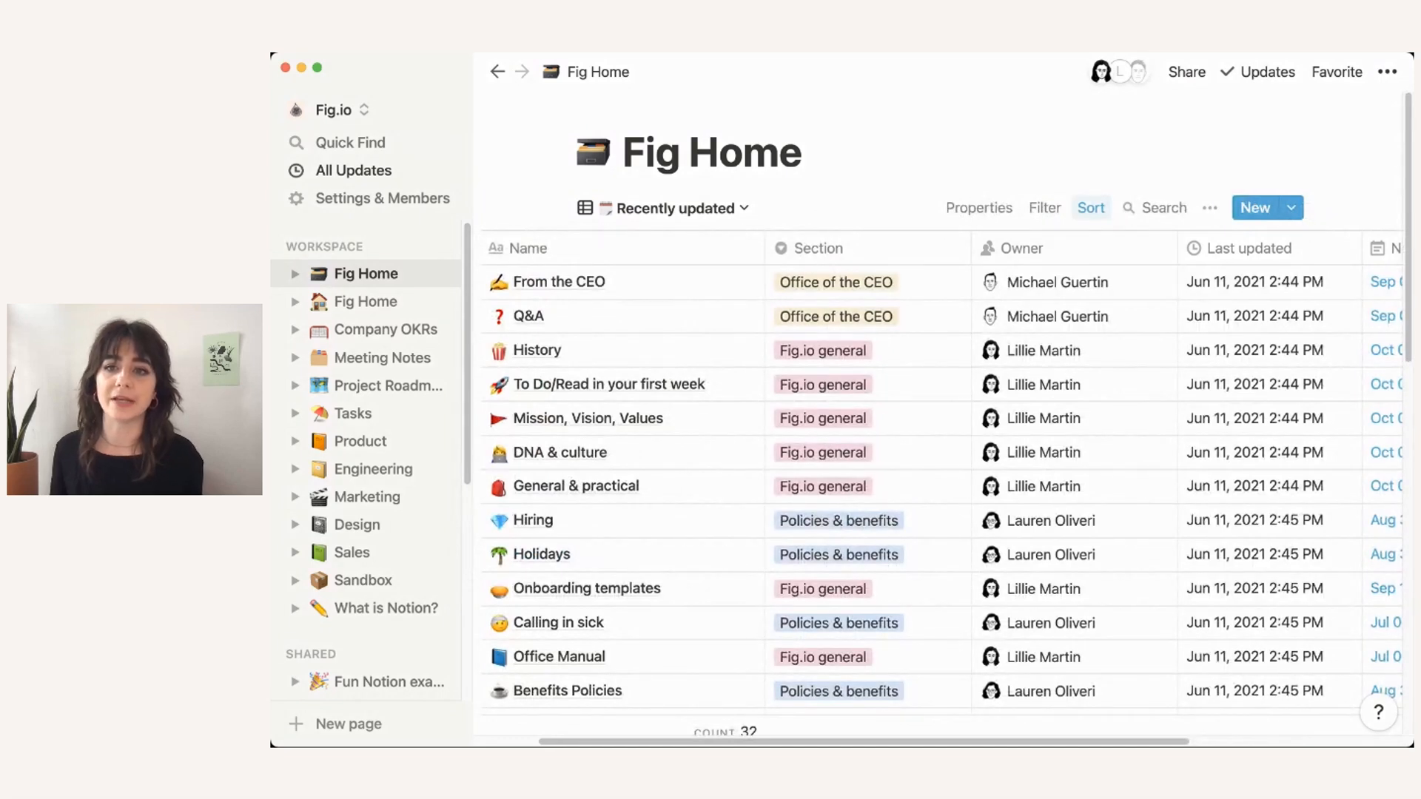
left_click(1091, 208)
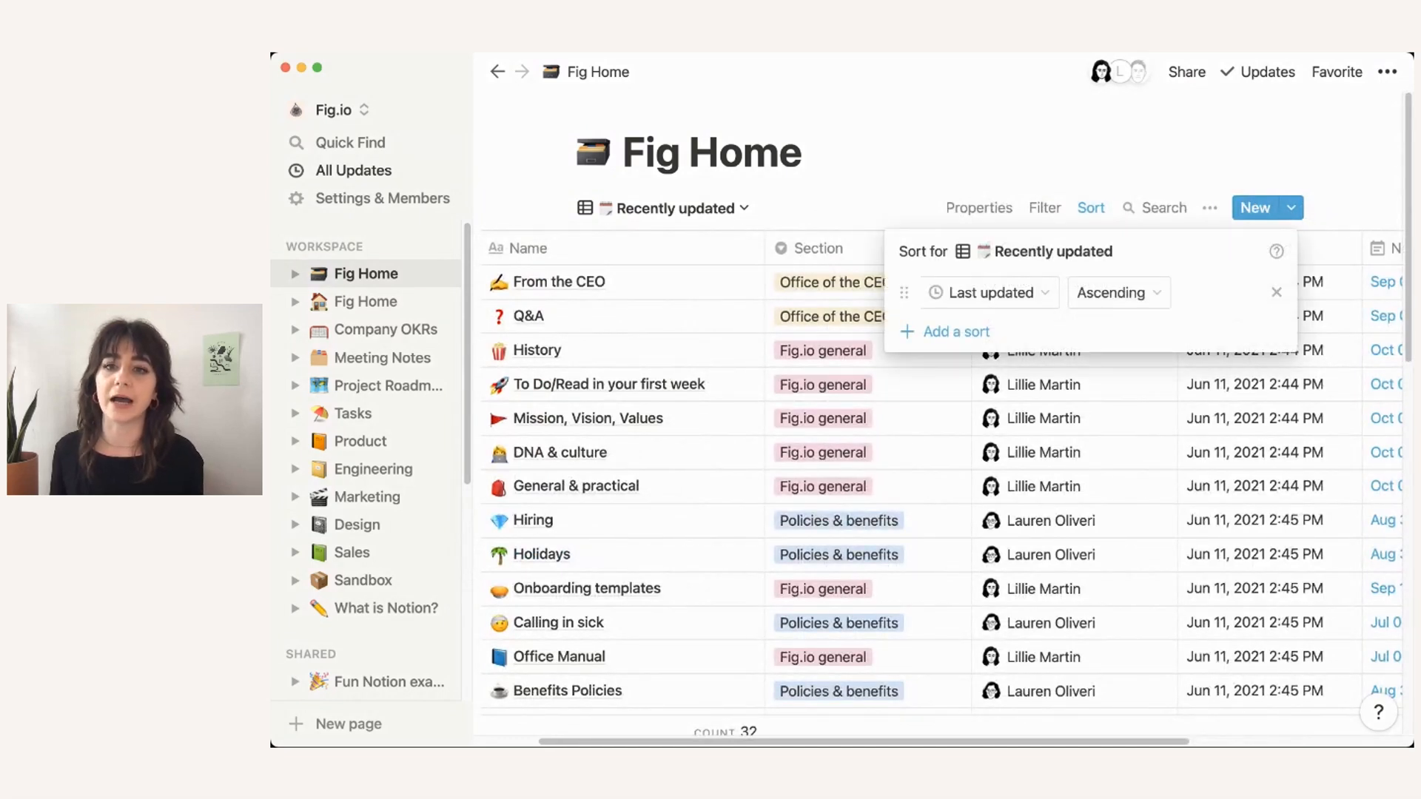
left_click(1118, 292)
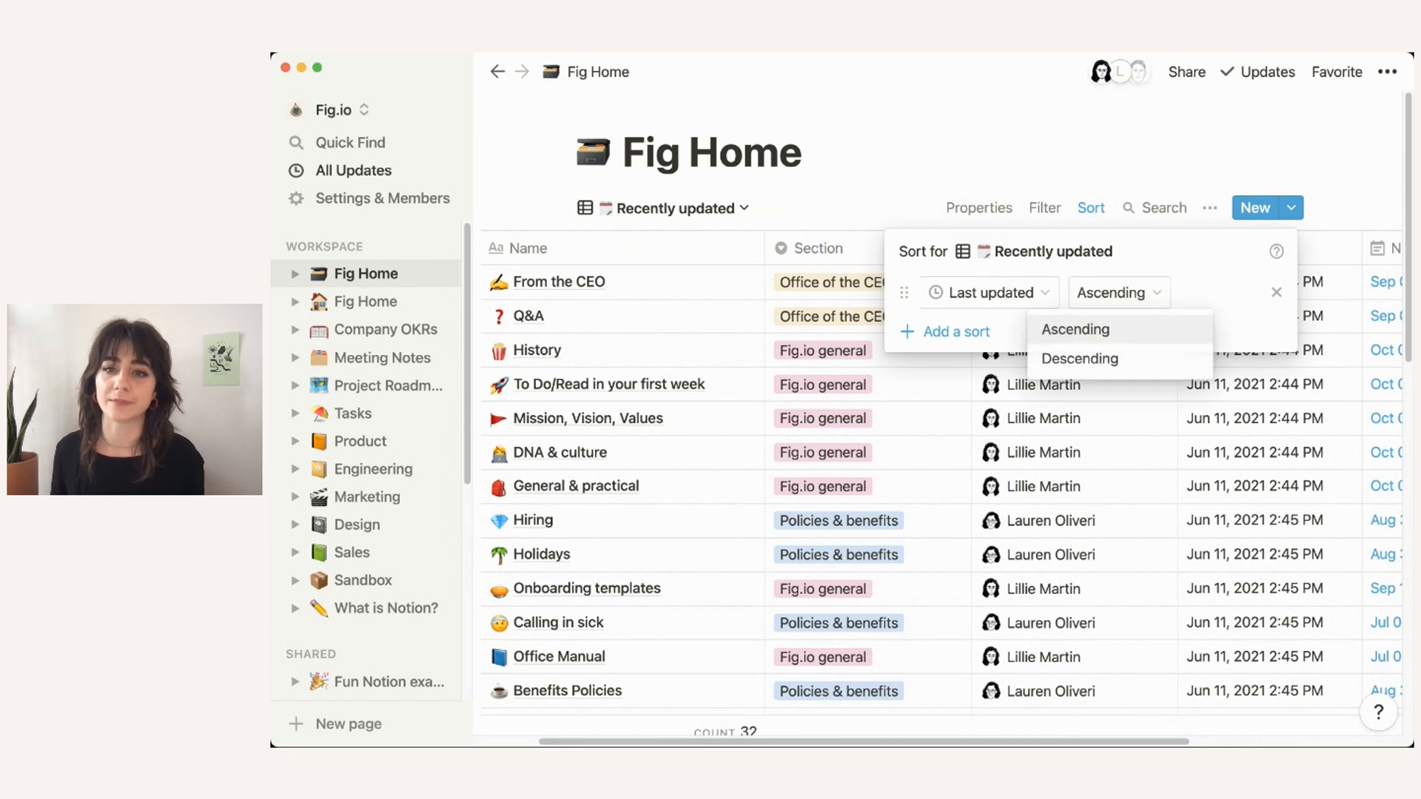
left_click(1080, 358)
key("Escape")
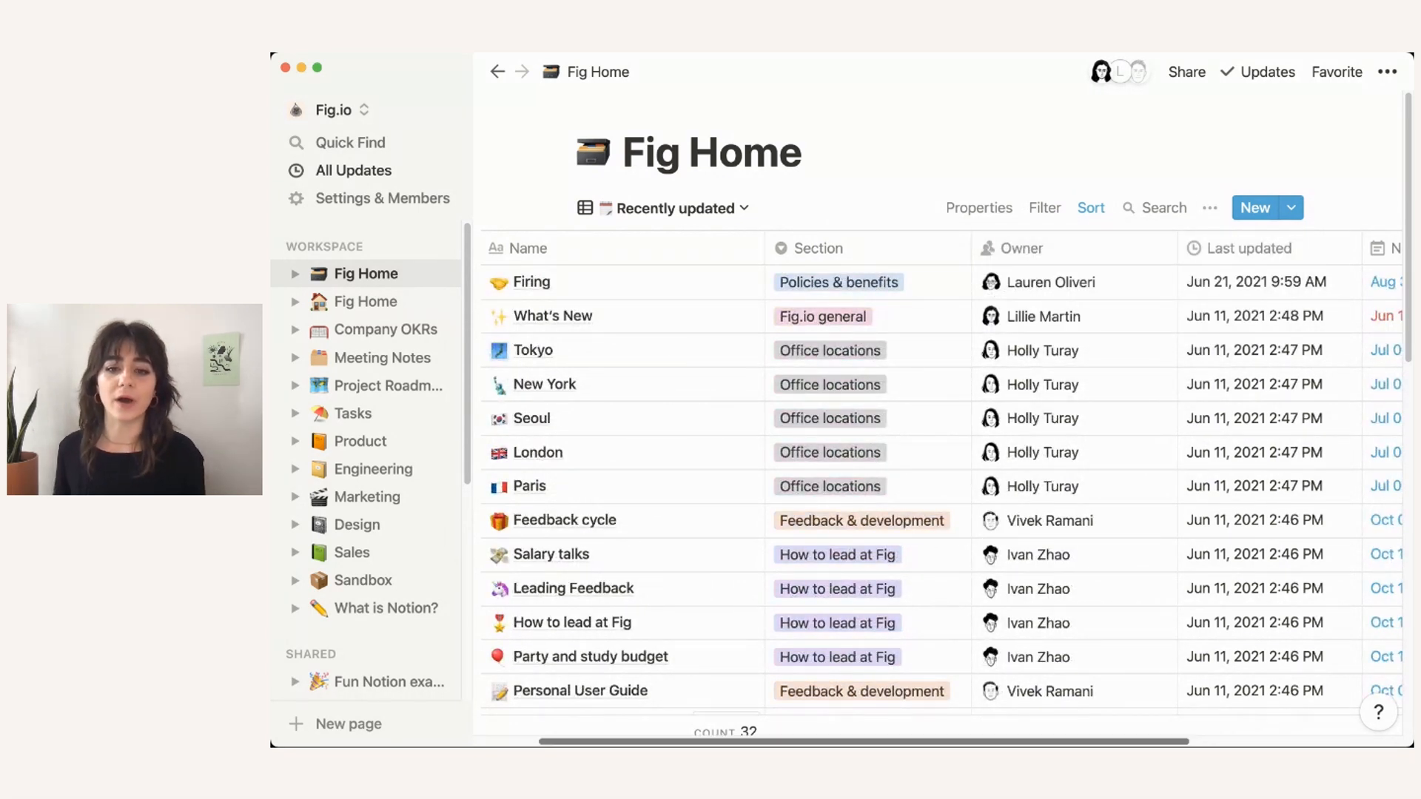
scroll(666, 688, "left", 1)
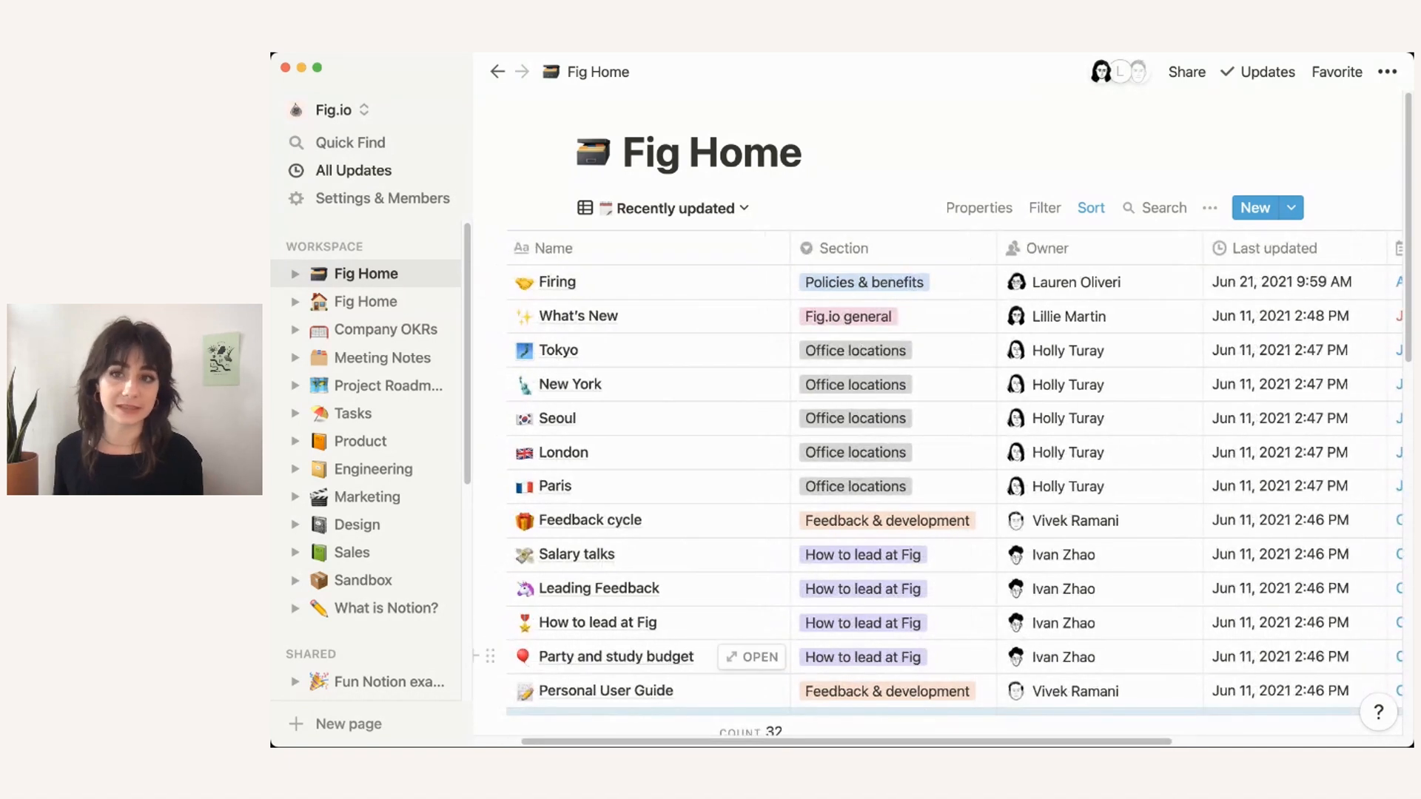
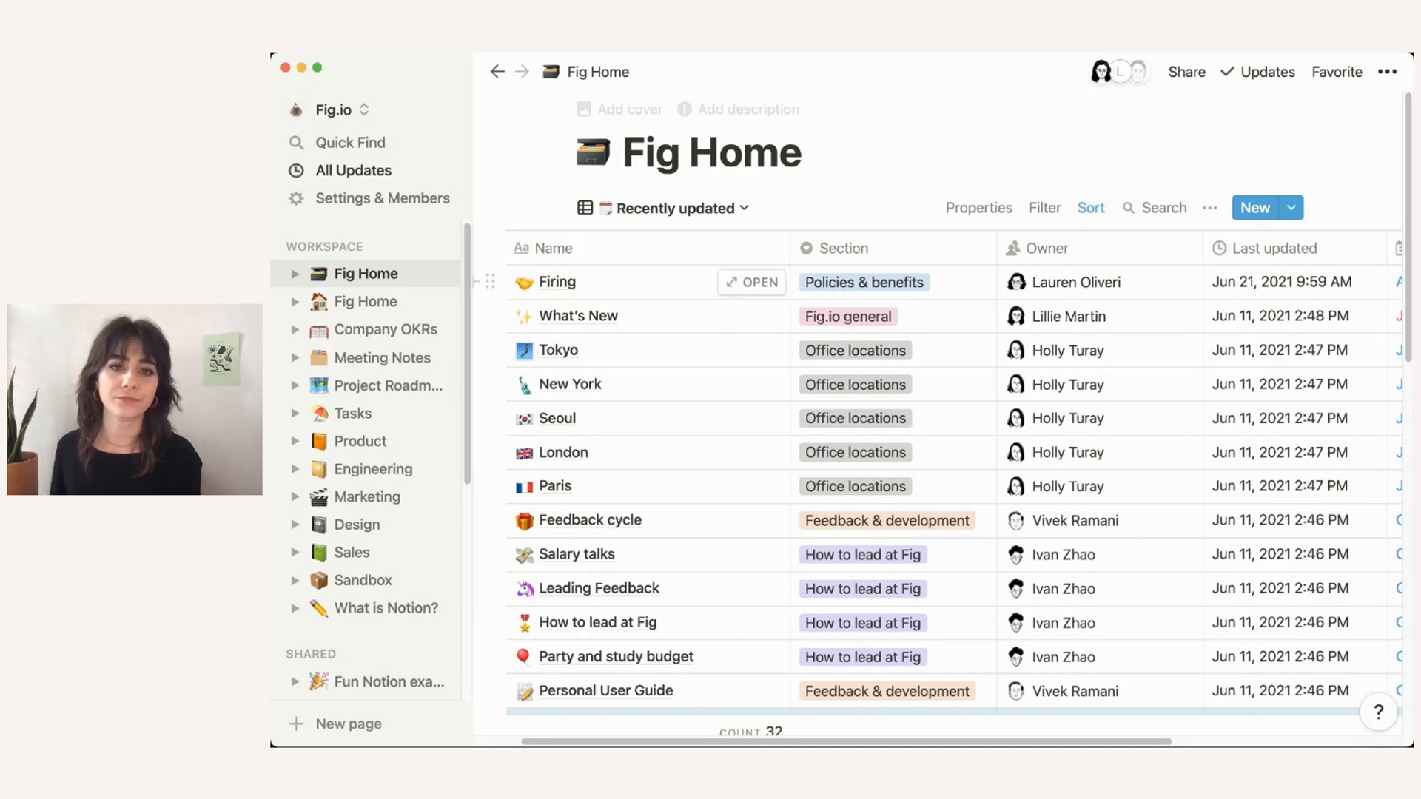
Step: Preview the What's New entry, then switch the table to the Must read highlights view
left_click(751, 316)
scroll(740, 322, "down", 3)
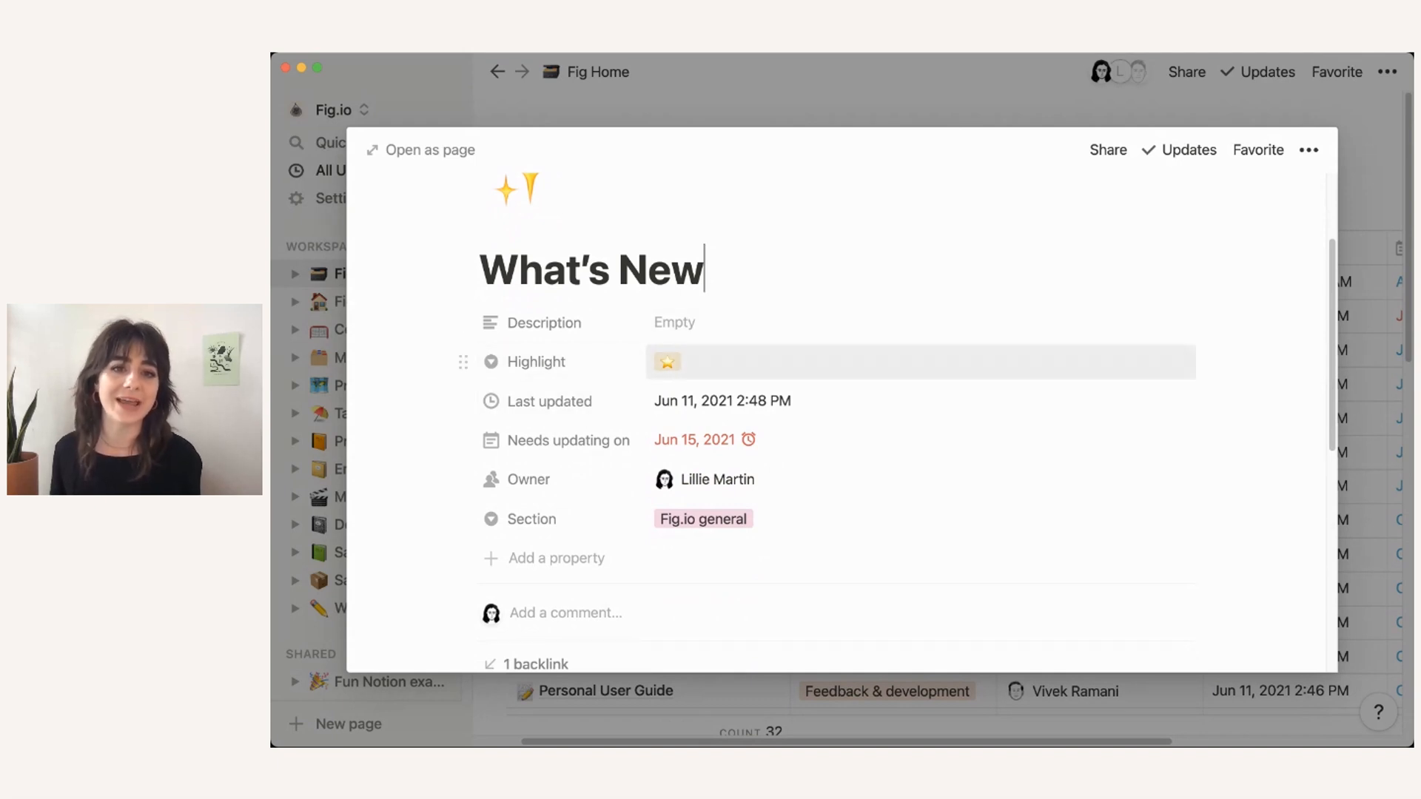
key("Escape")
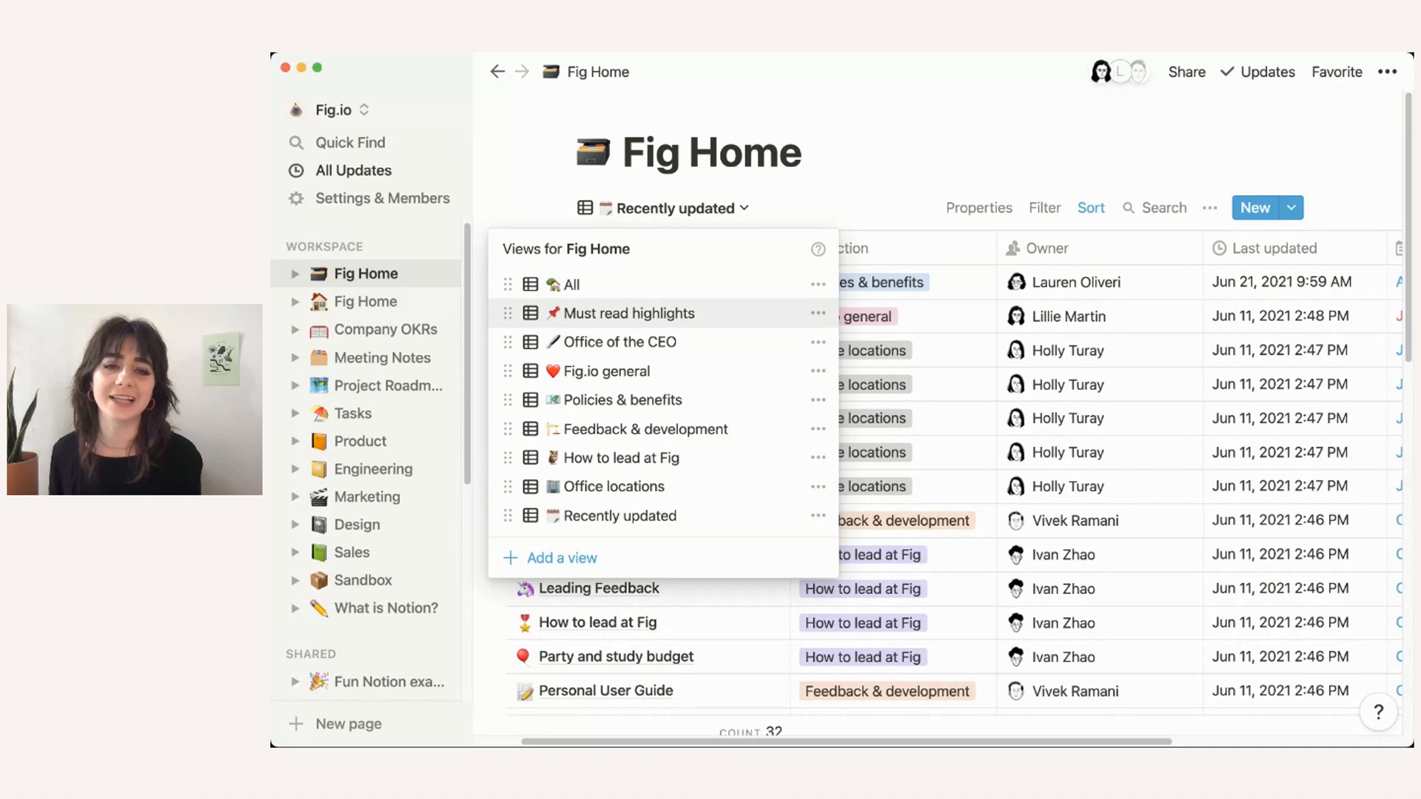
left_click(630, 313)
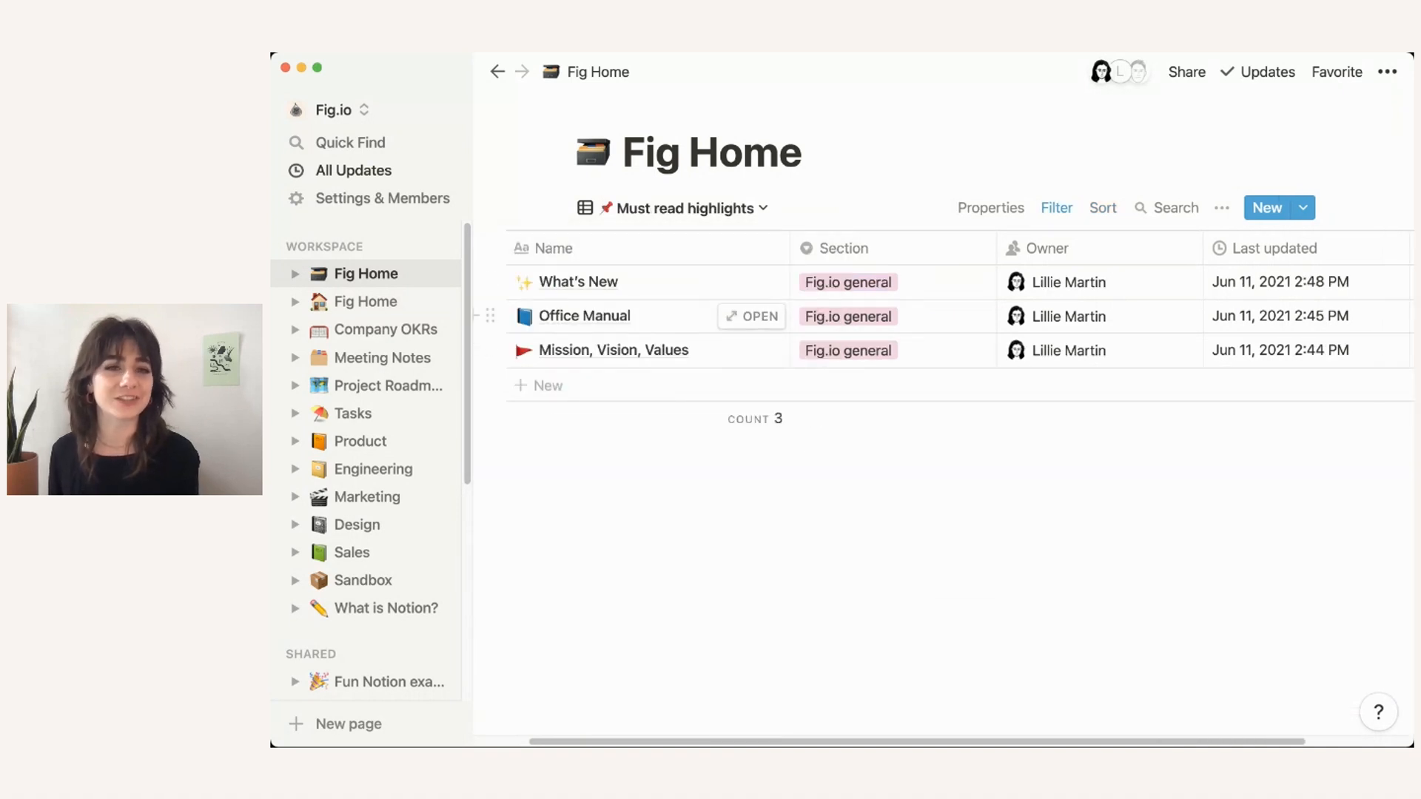
Step: Glance at the other Fig Home page, return to the database and reopen What's New
left_click(366, 302)
scroll(814, 474, "down", 1)
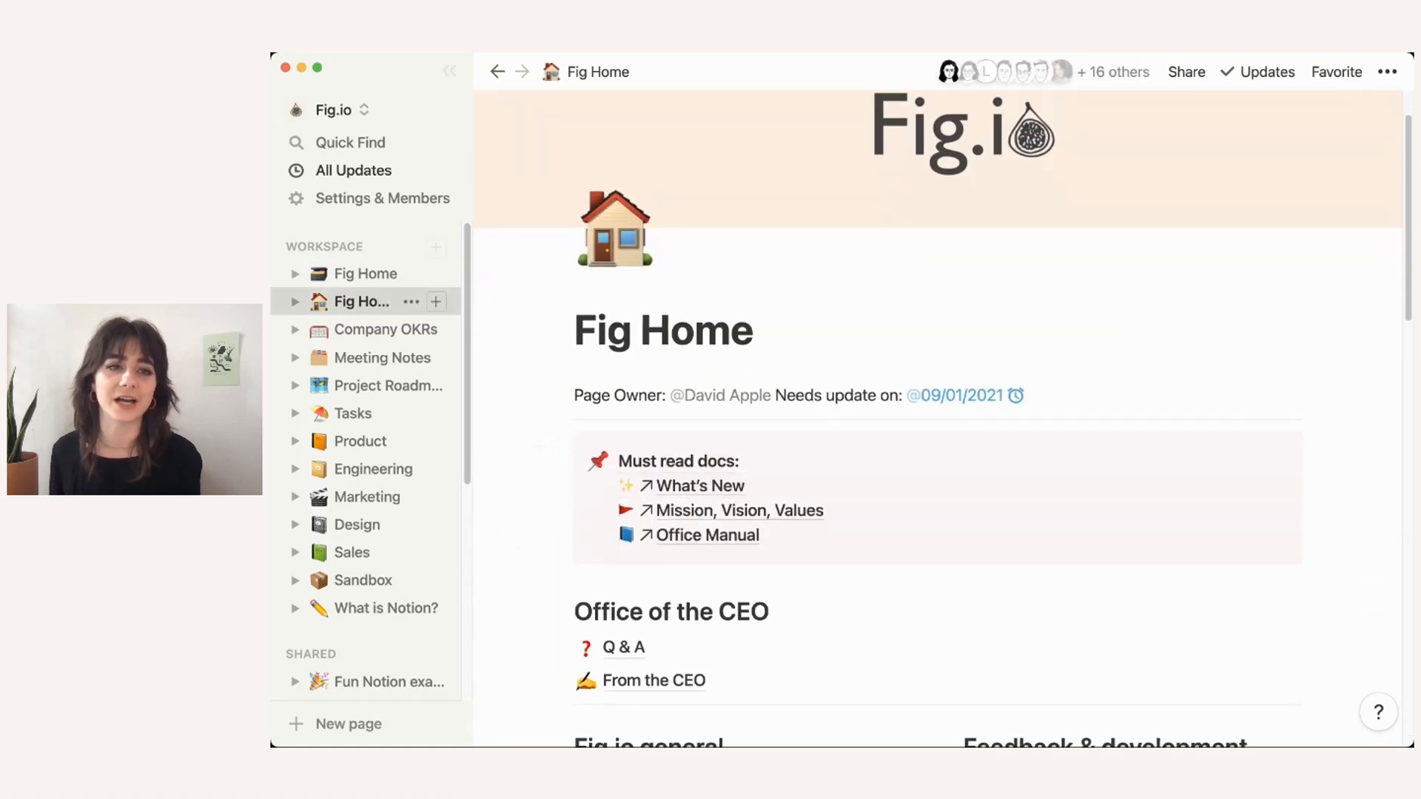
left_click(411, 274)
left_click(370, 274)
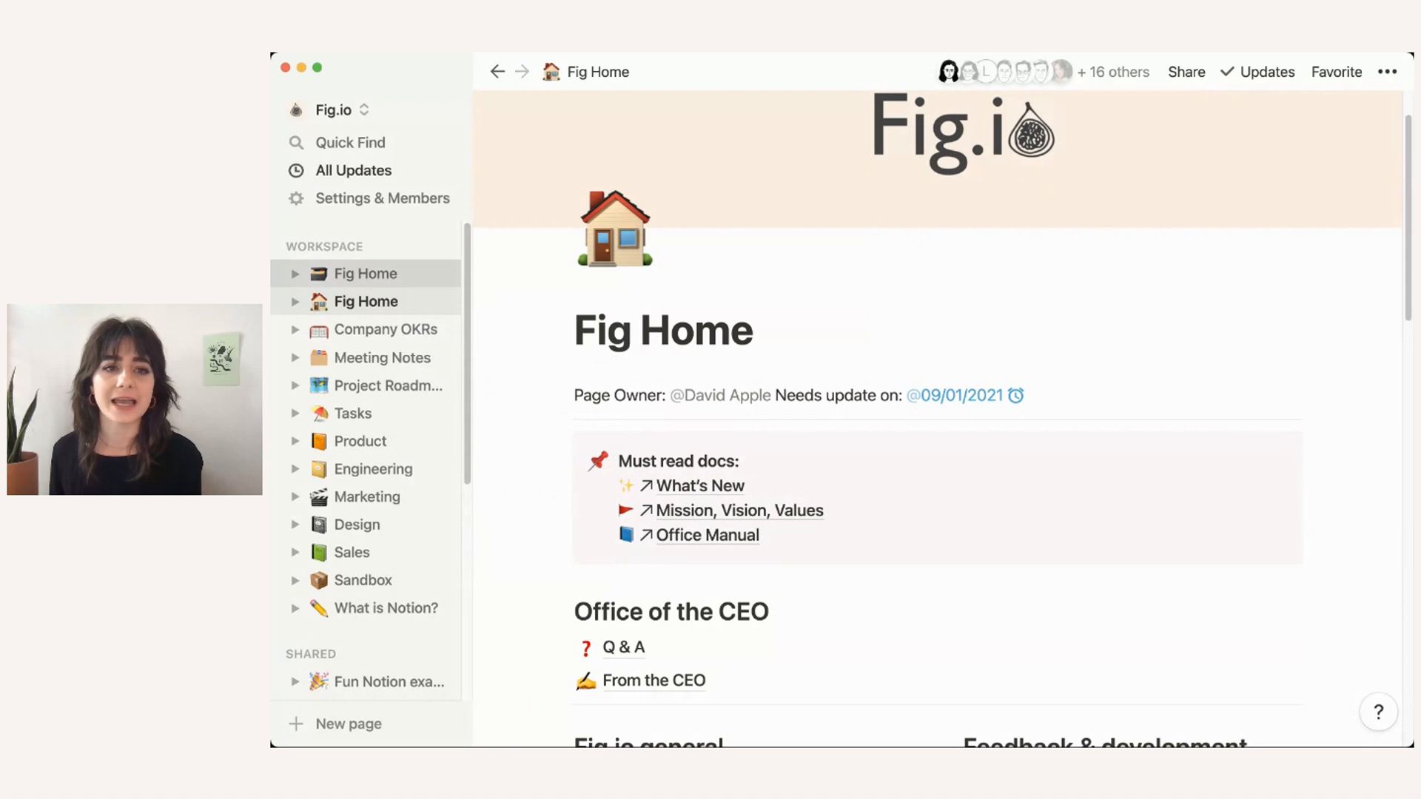
left_click(370, 274)
left_click(818, 282)
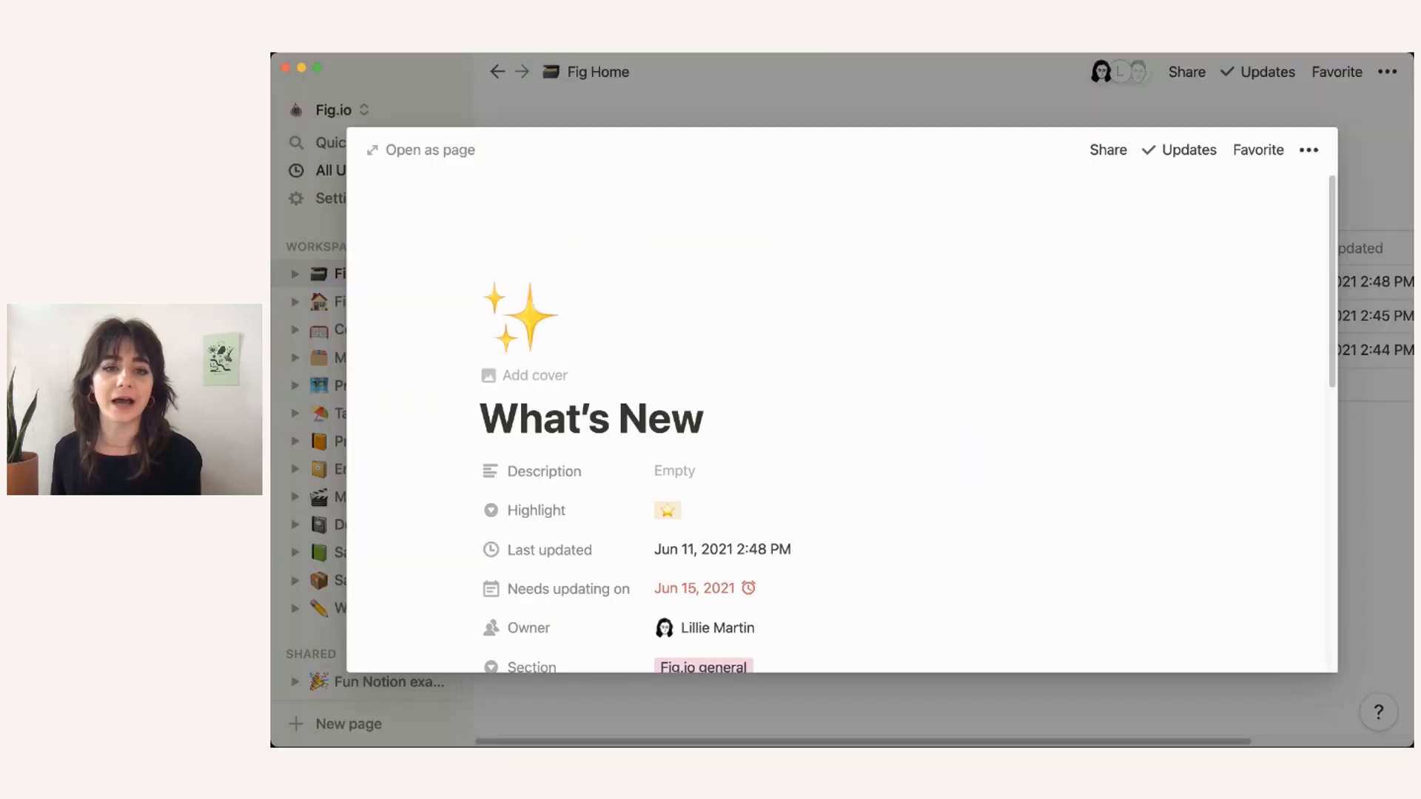
Step: Keep What's New's single ⭐ Highlight tag unchanged and close the preview
scroll(563, 425, "down", 1)
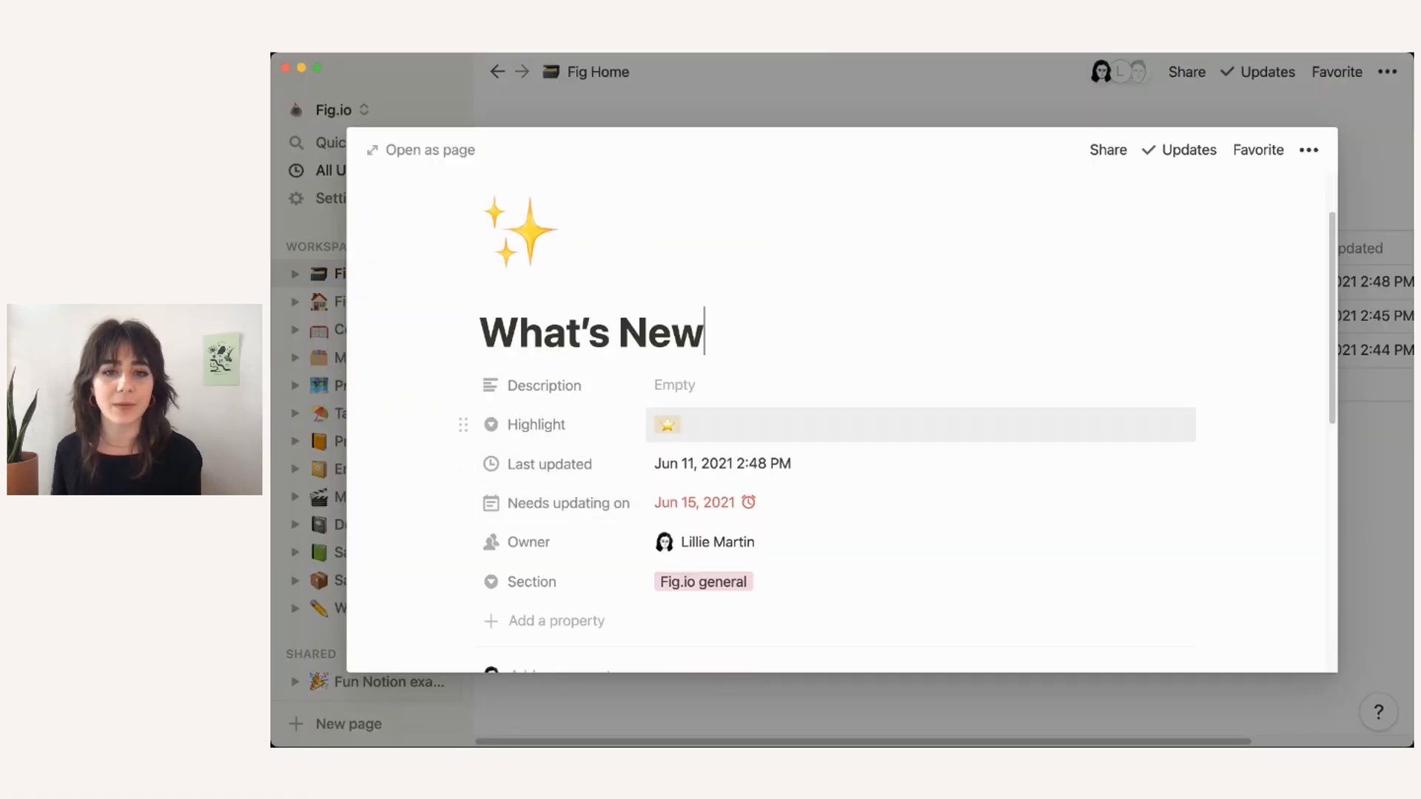
left_click(675, 425)
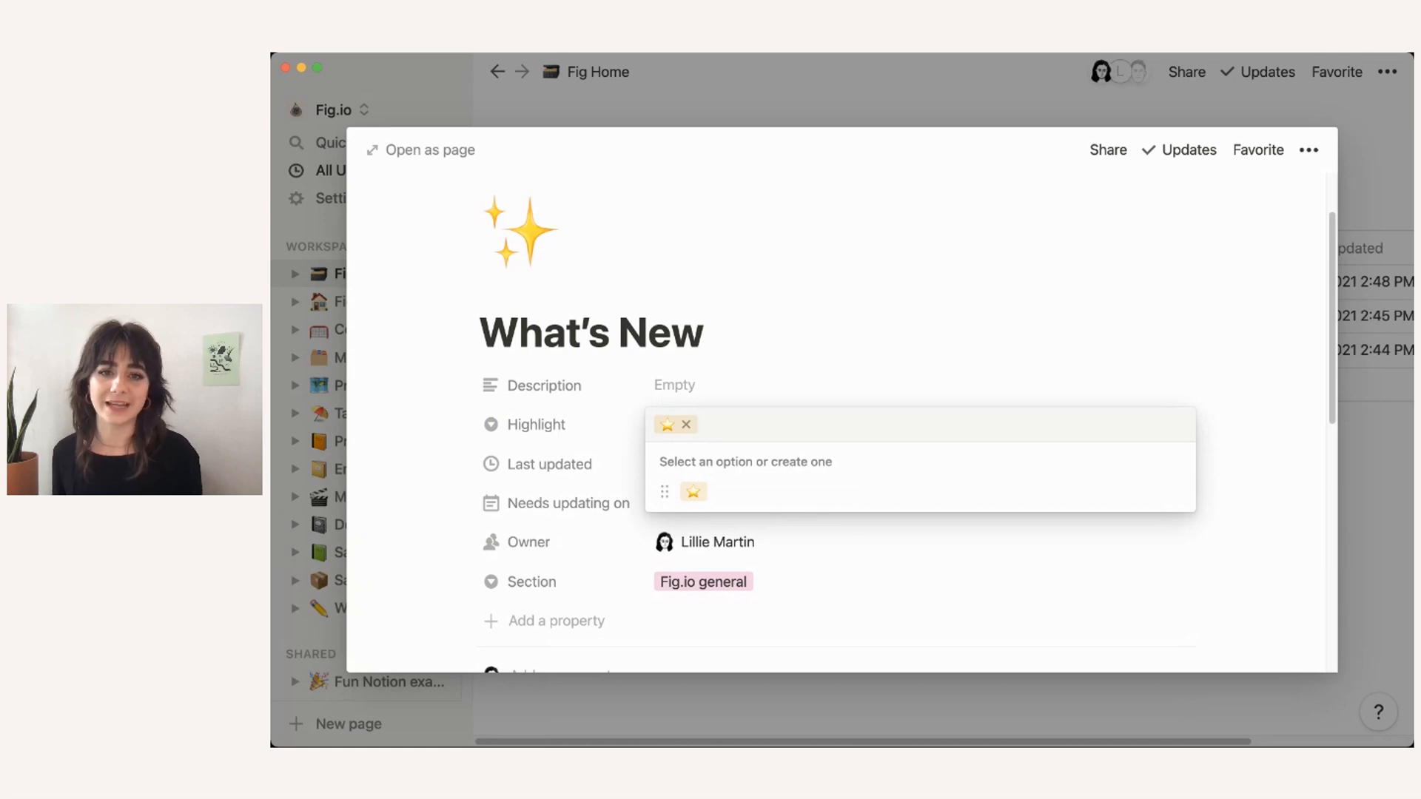
type("⭐")
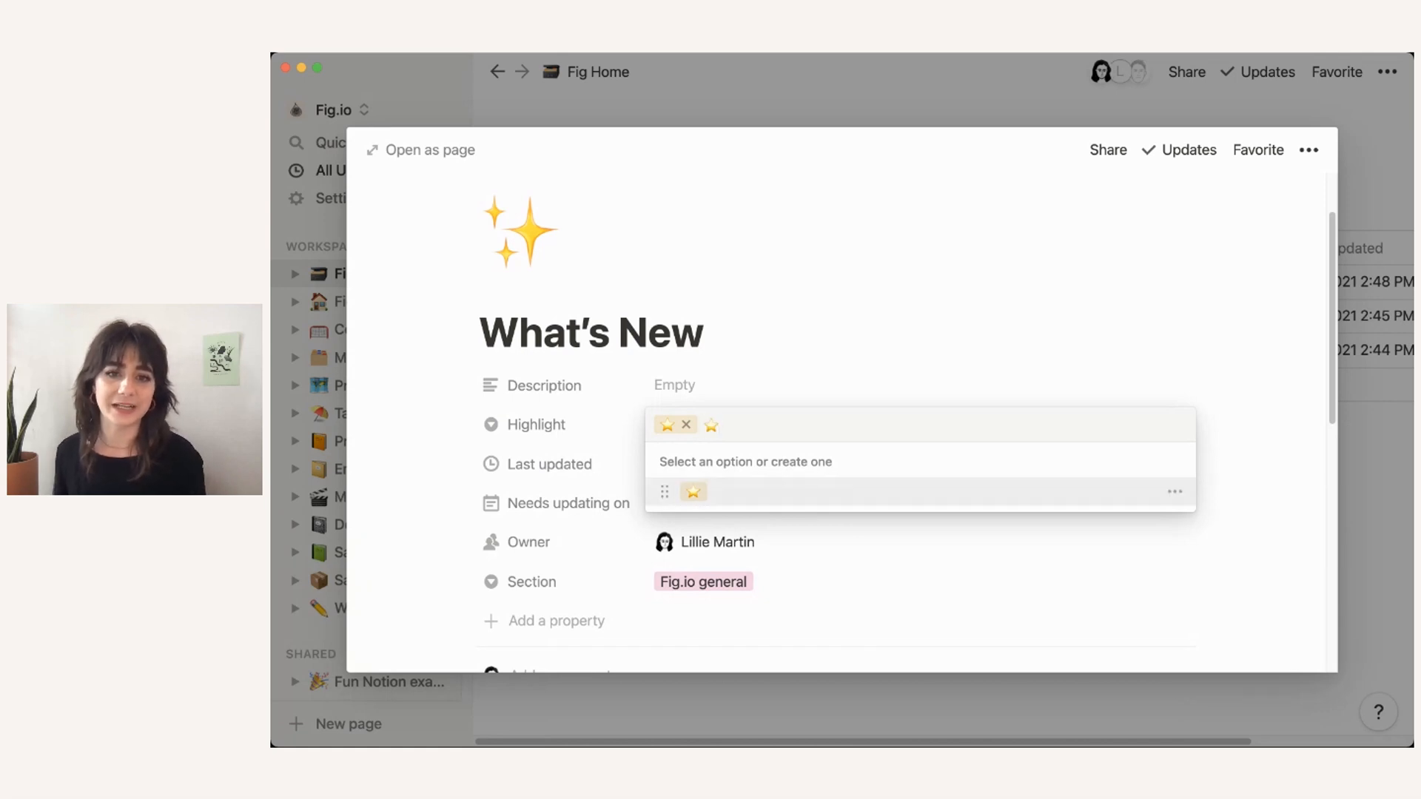
key("Return")
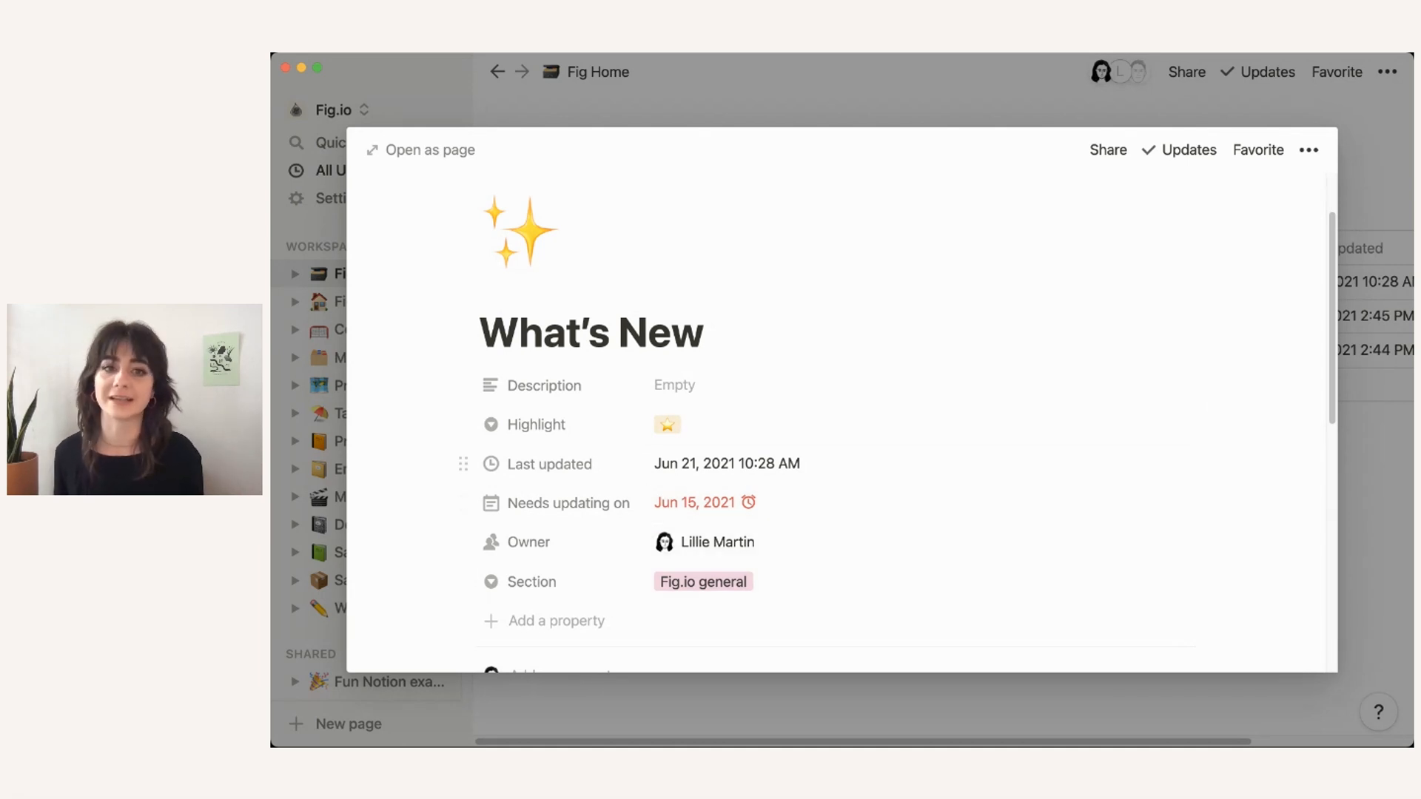
key("Escape")
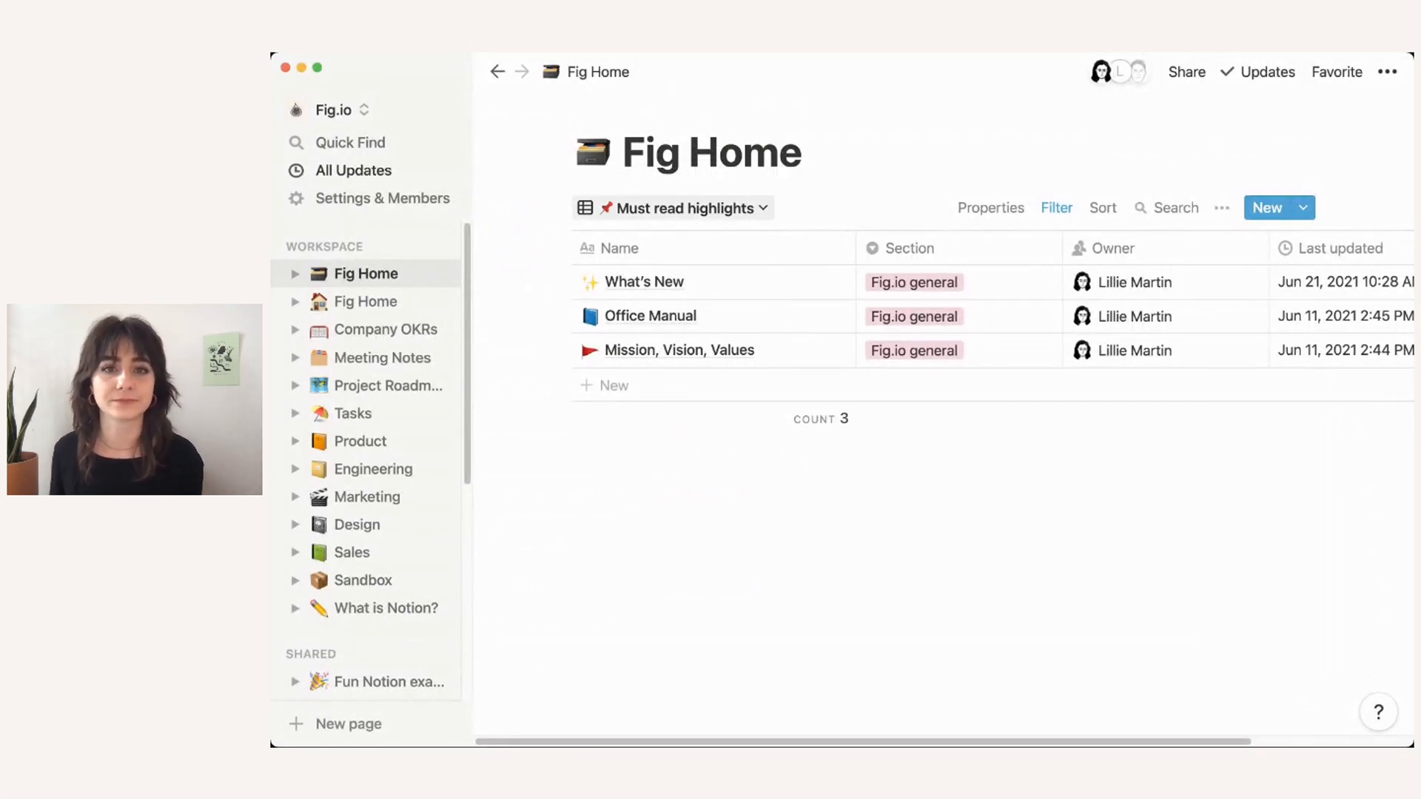
Step: Move the Office locations view just below Fig.io general, then go to the other Fig Home page
left_click(685, 208)
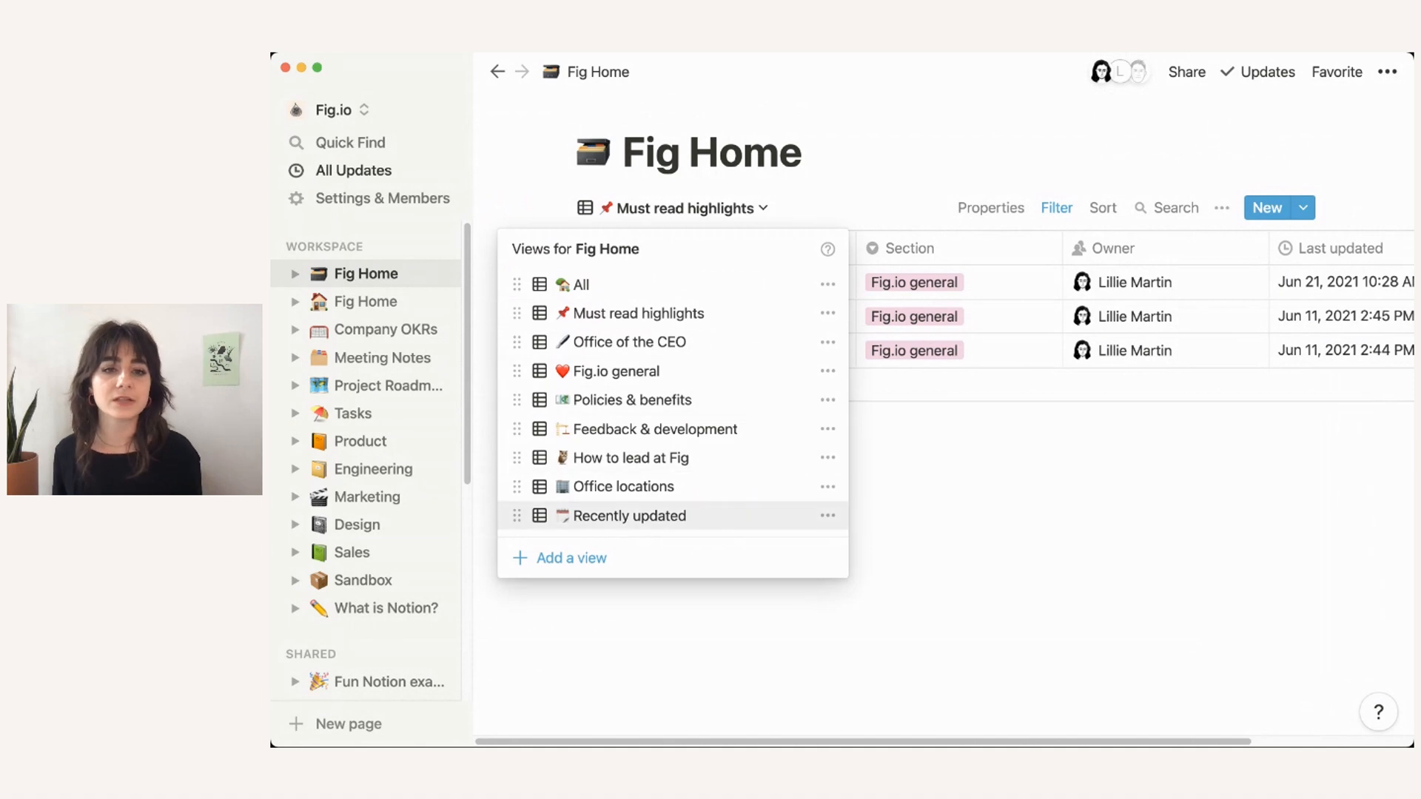
left_click_drag(517, 487, 516, 399)
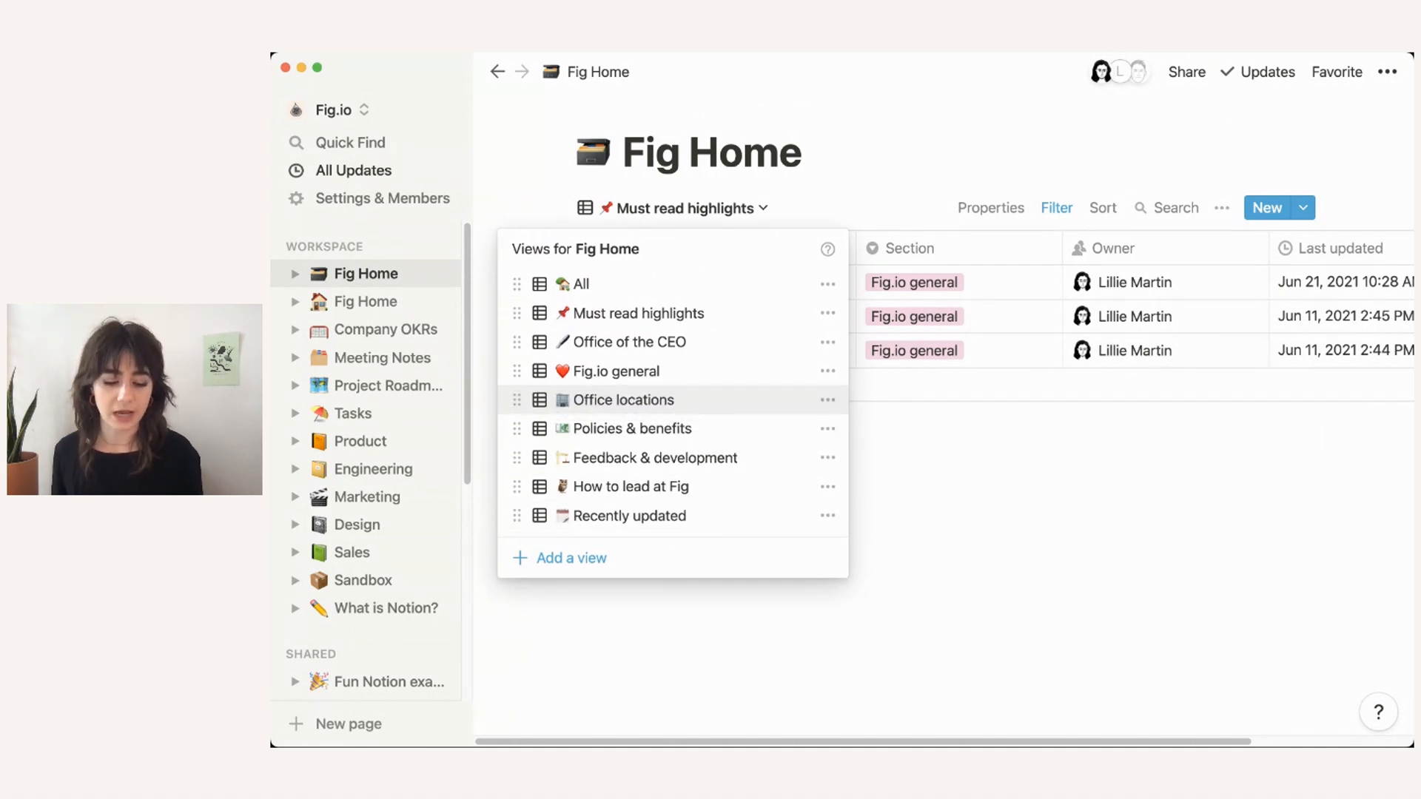
key("Escape")
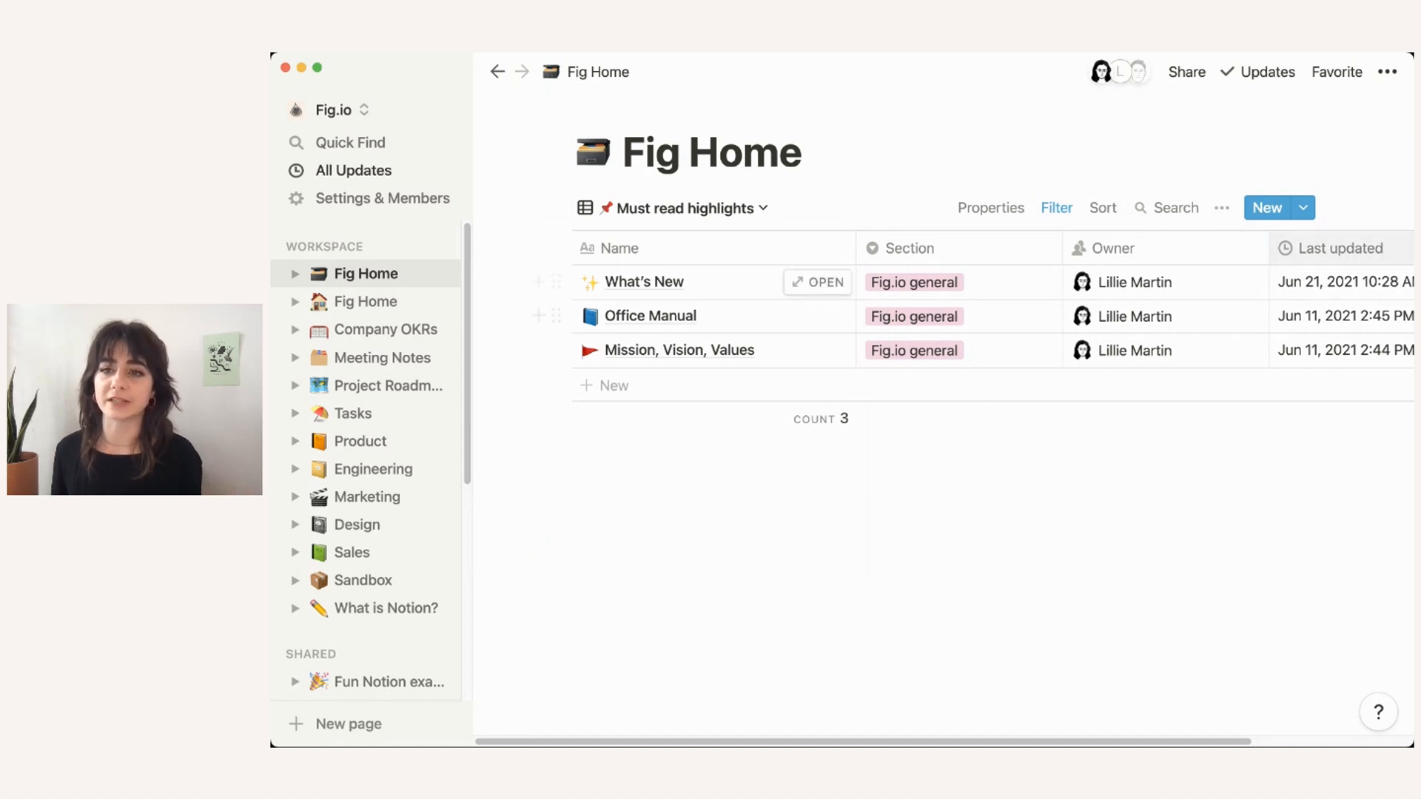
scroll(1258, 488, "right", 1)
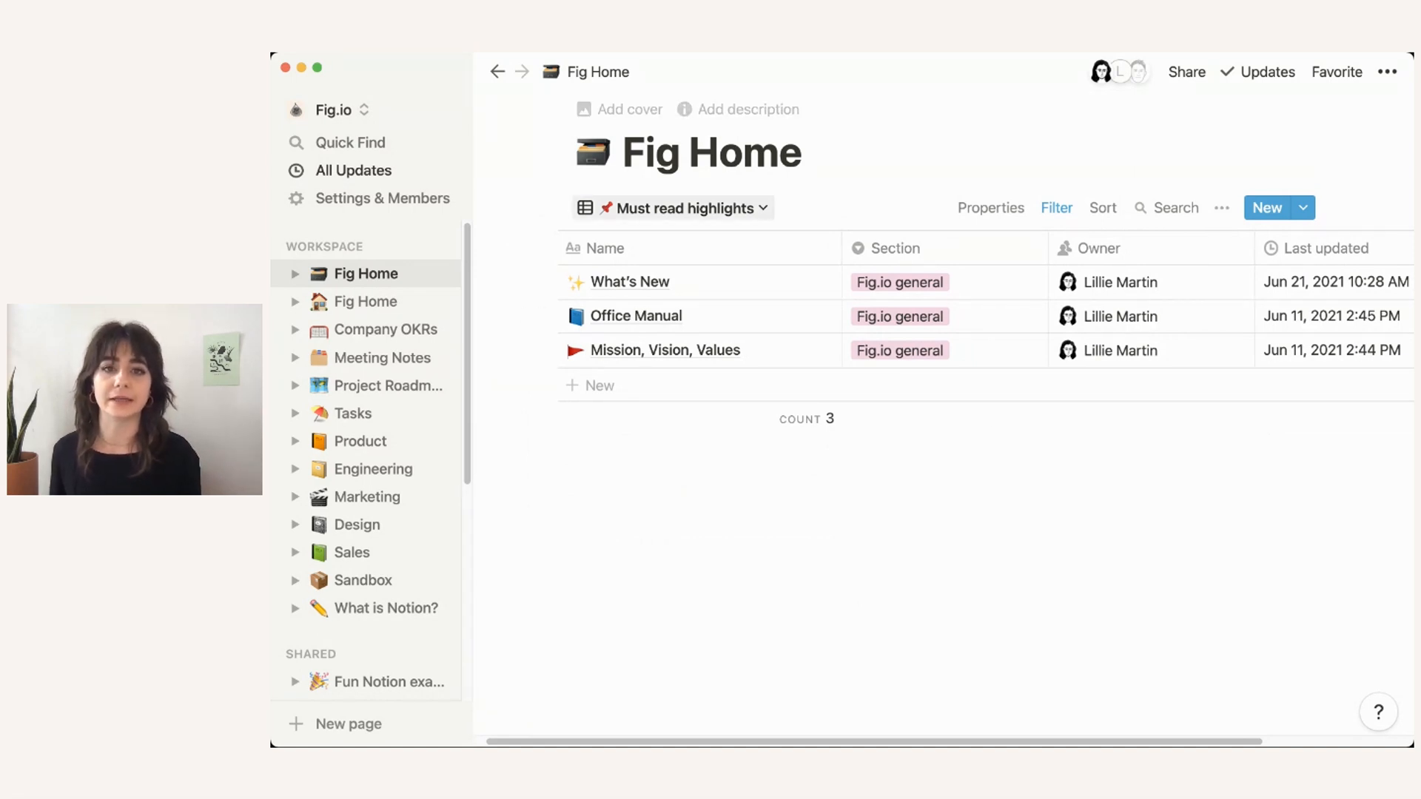
left_click(685, 208)
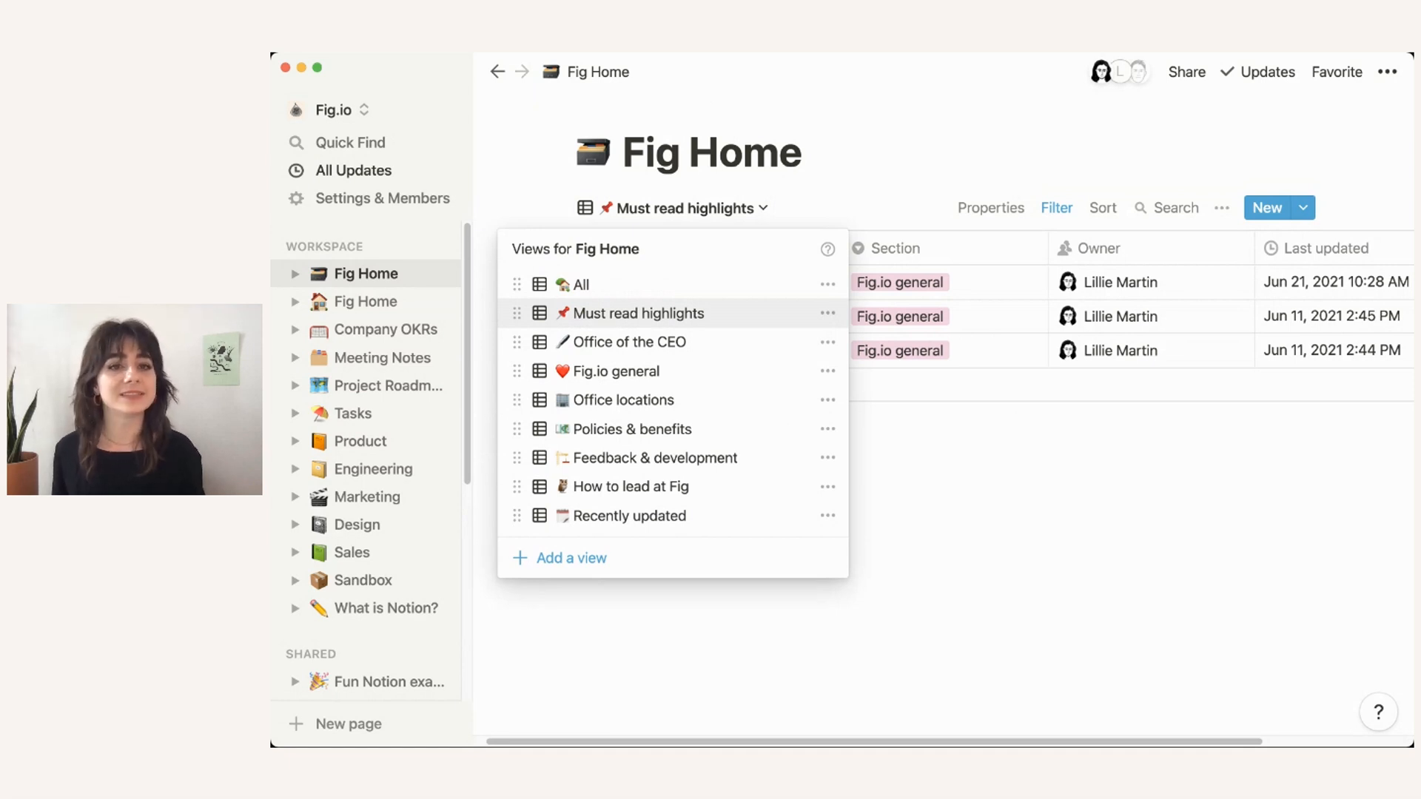
left_click(685, 174)
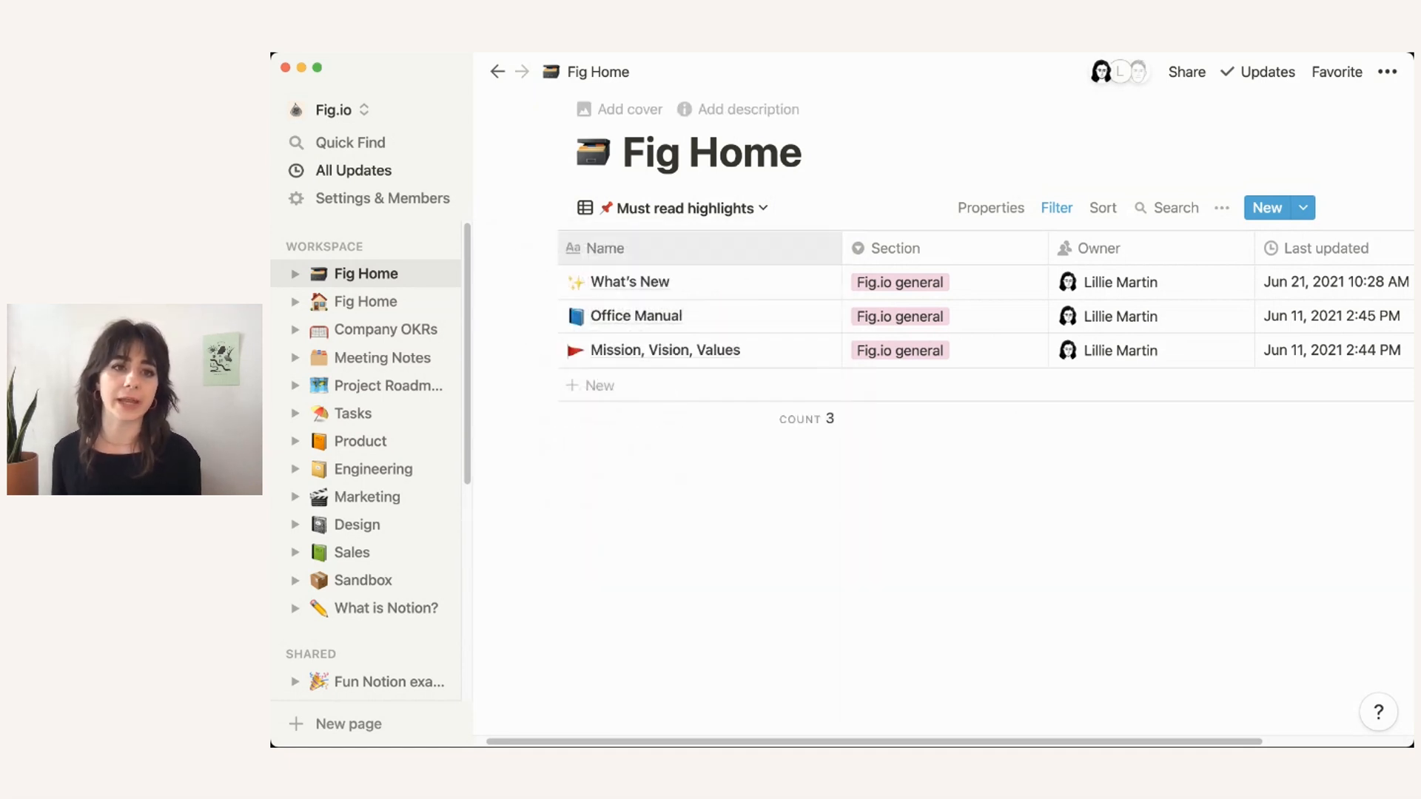
left_click(365, 302)
Step: Scroll the sidebar down to the Private section and add a new page there
scroll(940, 414, "down", 1)
scroll(940, 415, "down", 5)
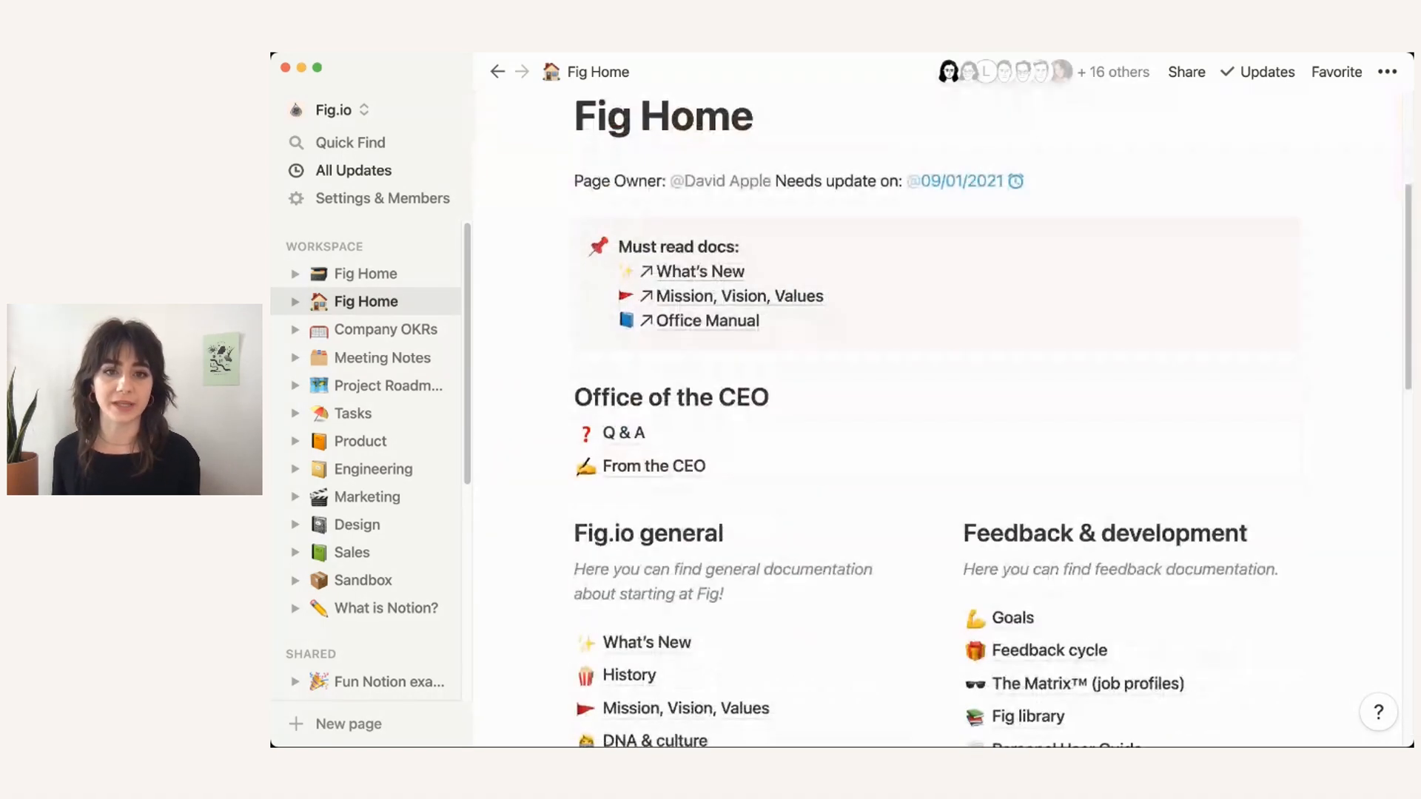
scroll(562, 303, "down", 1)
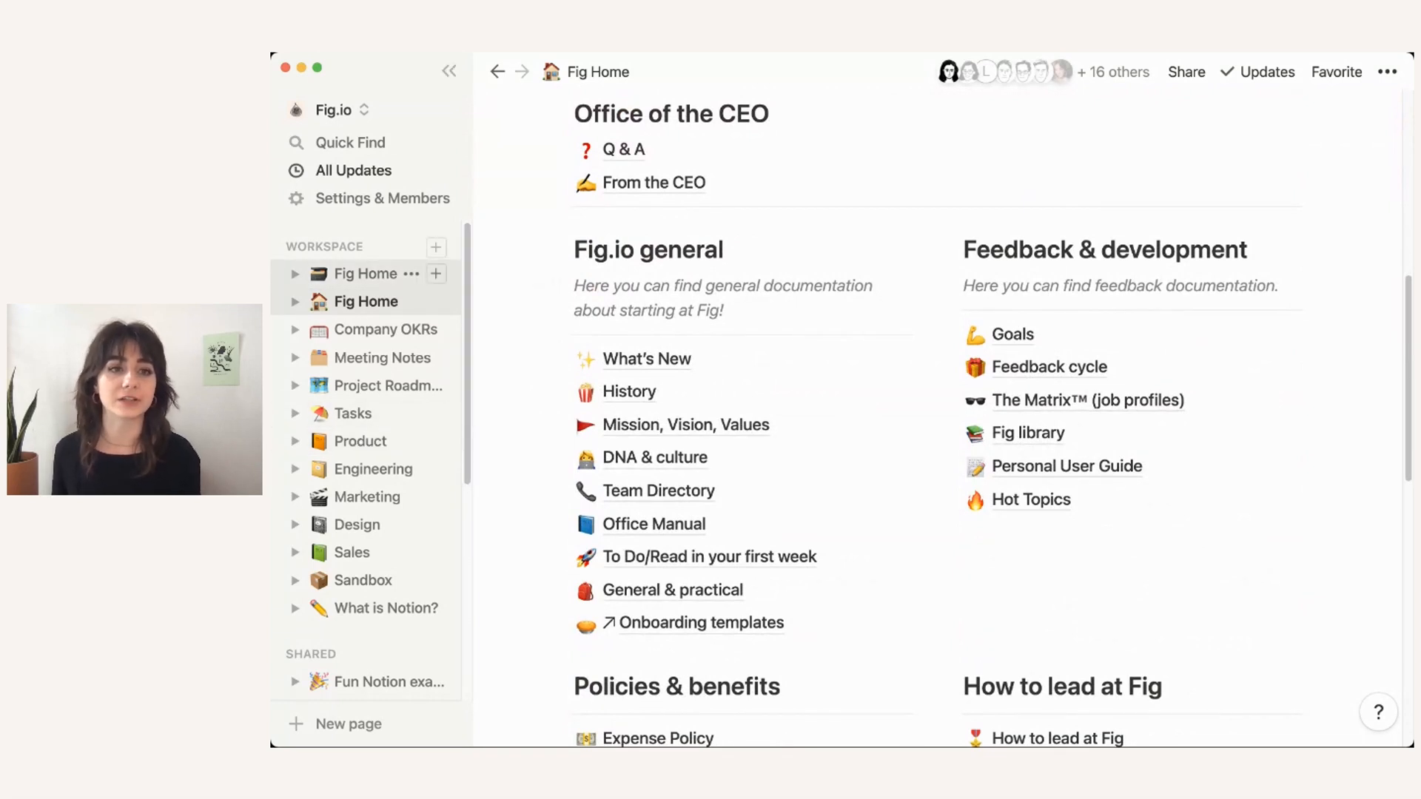
scroll(370, 444, "down", 5)
scroll(371, 592, "down", 1)
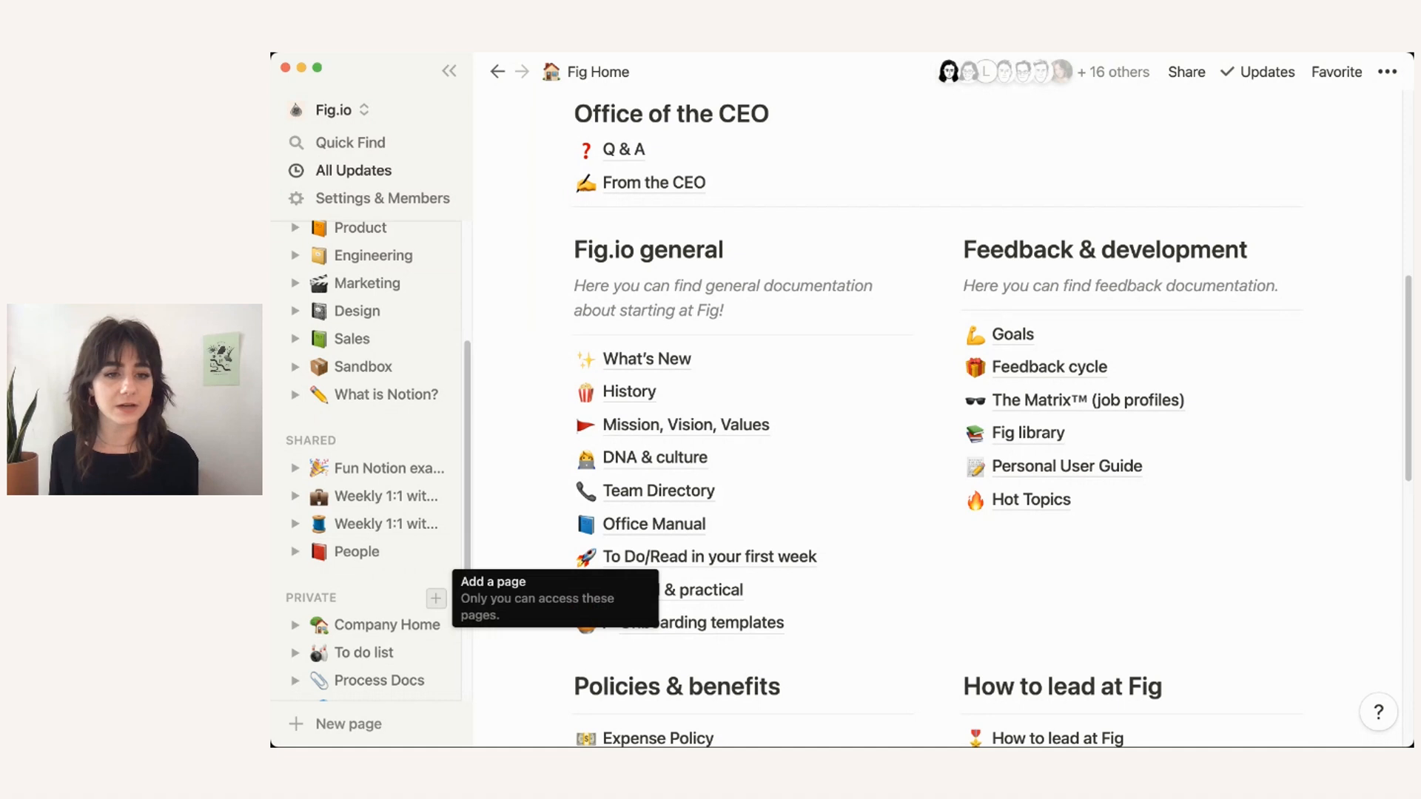
scroll(436, 598, "down", 2)
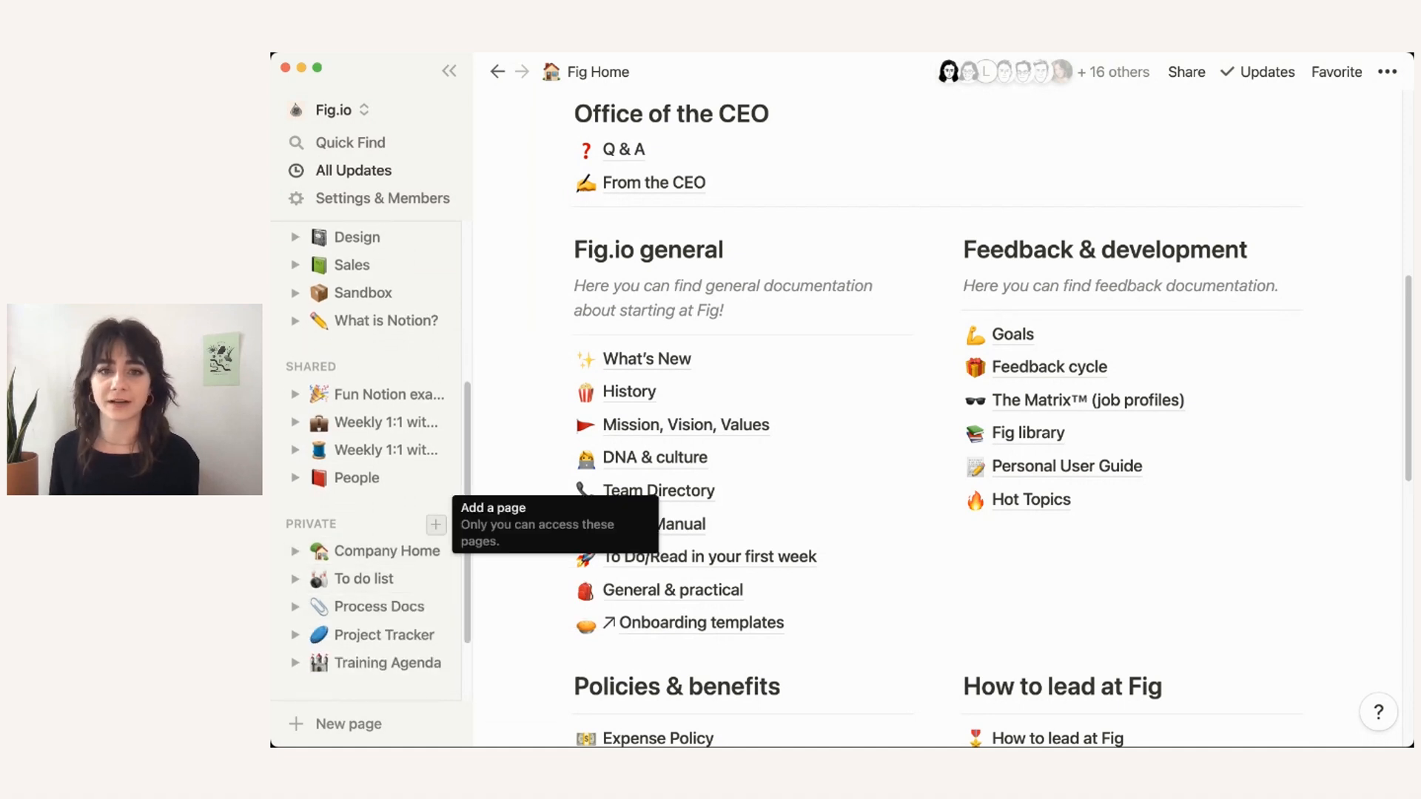
left_click(436, 524)
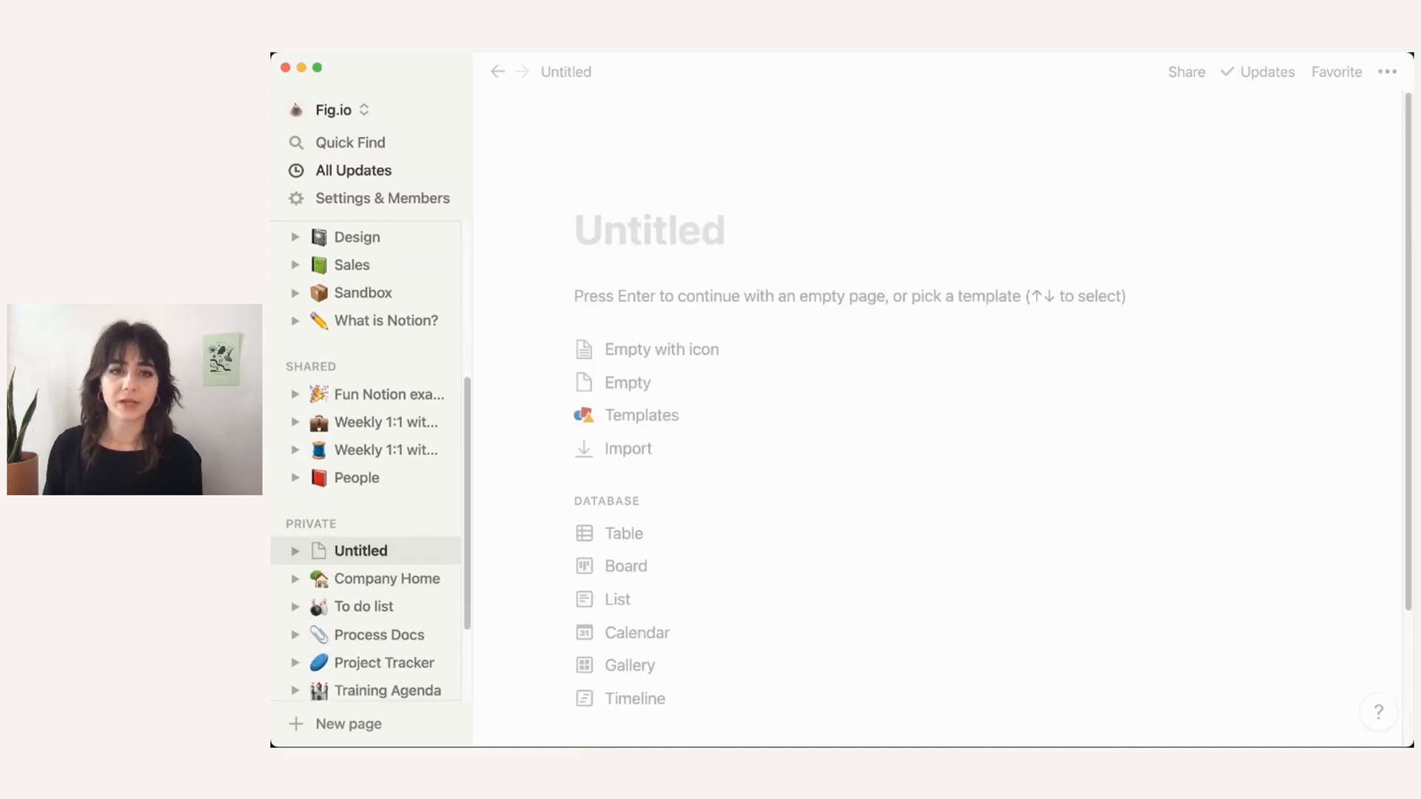
Step: Title the new page 'Company Database'
type("Copm")
key("BackSpace")
key("BackSpace")
type("mpan")
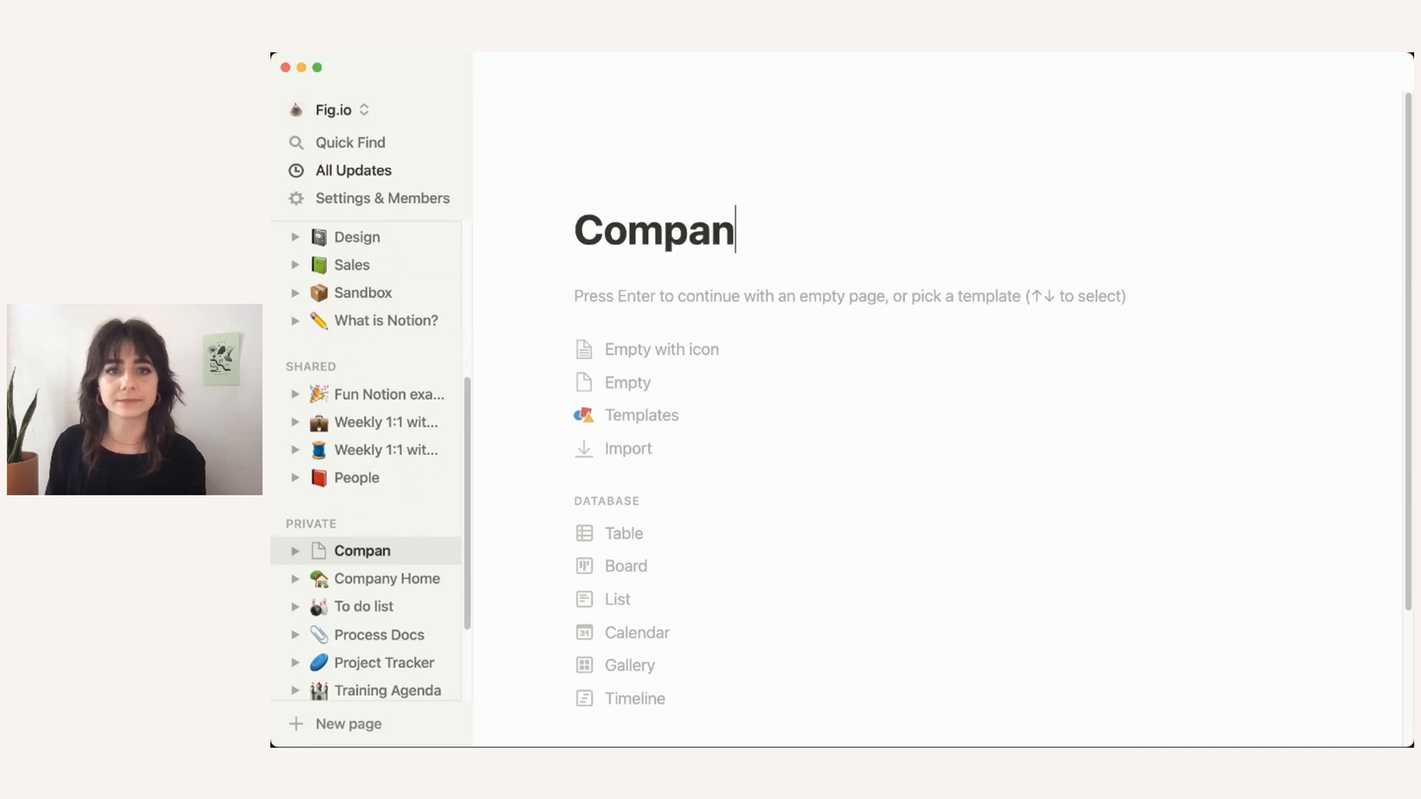
type("y Database")
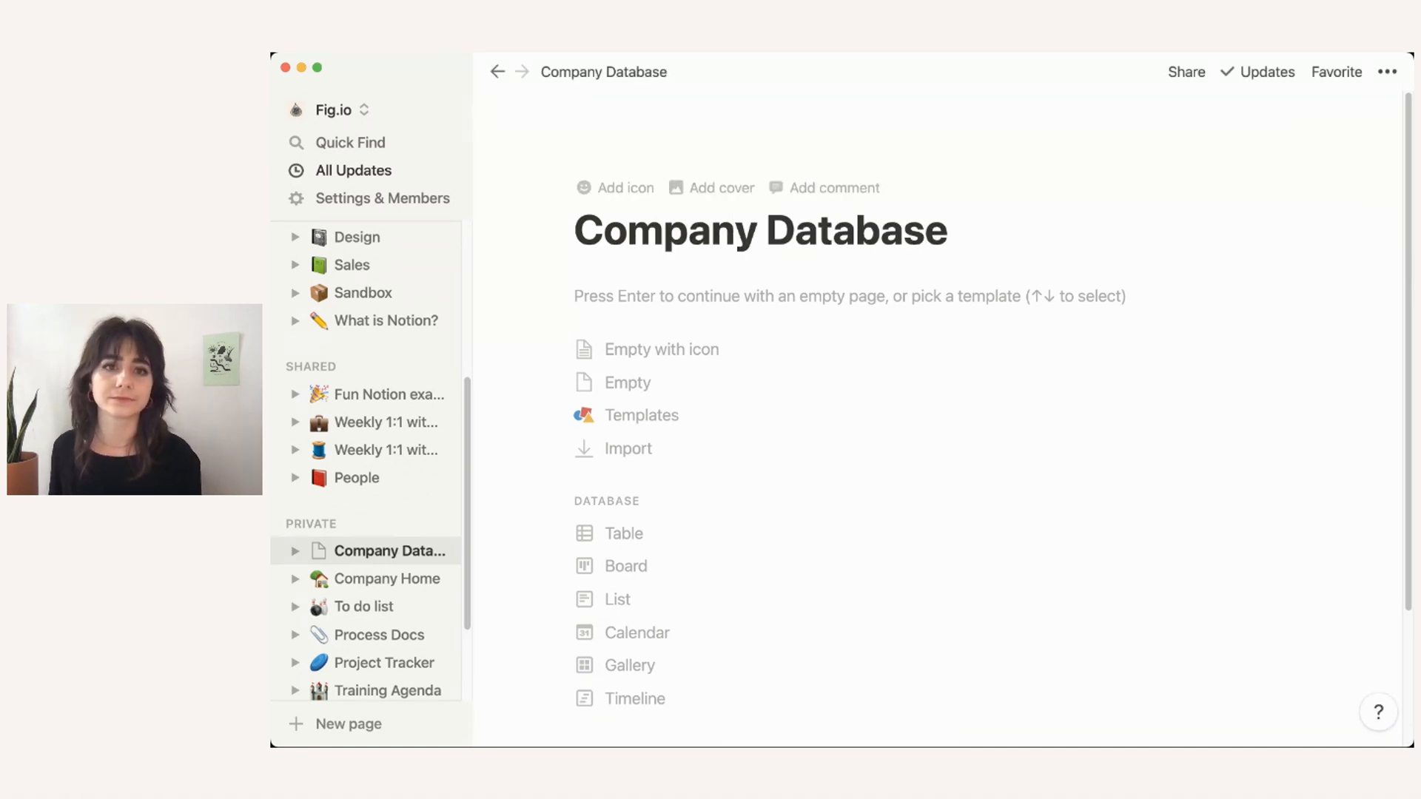
Step: Give the page a stack-of-books emoji icon and a cover image
left_click(626, 187)
left_click(614, 233)
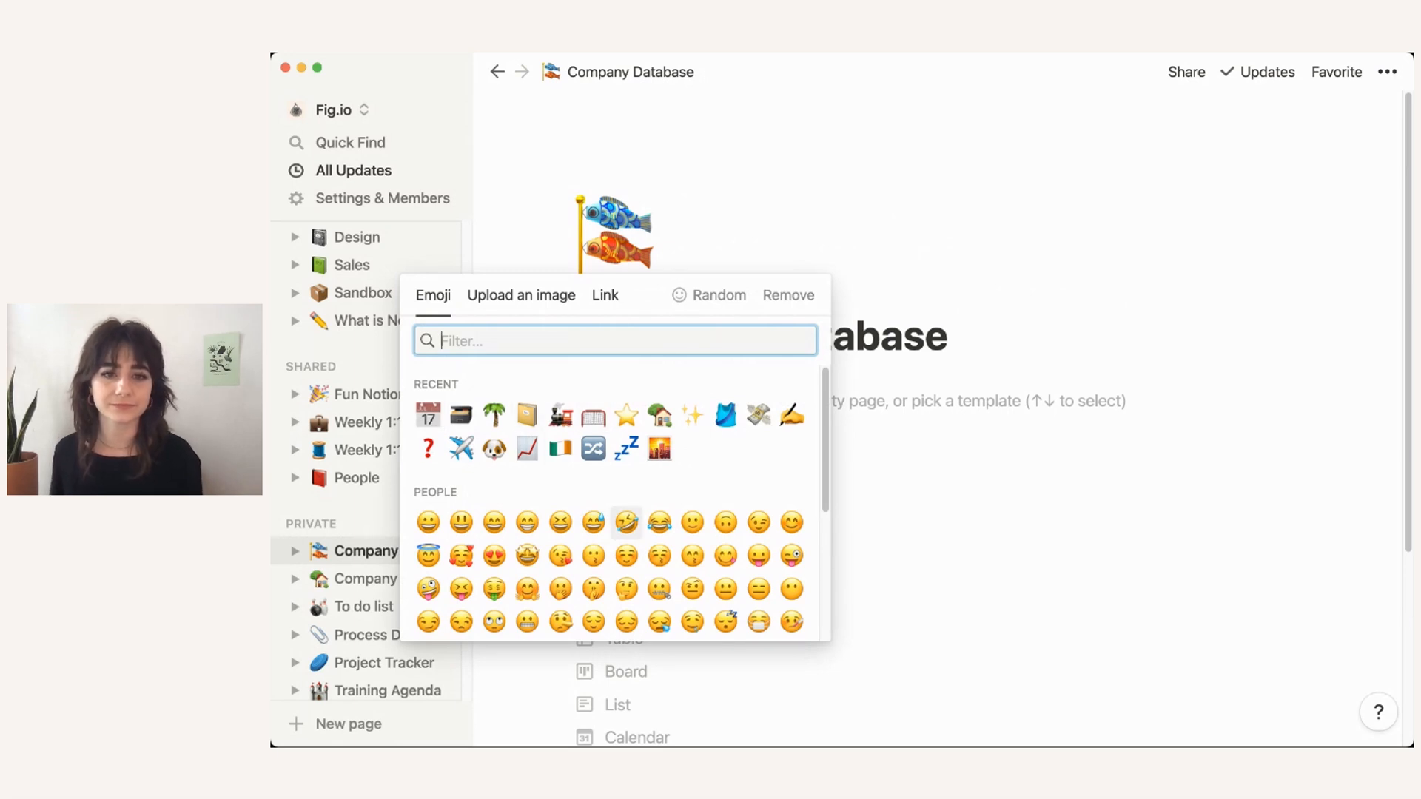
type("book")
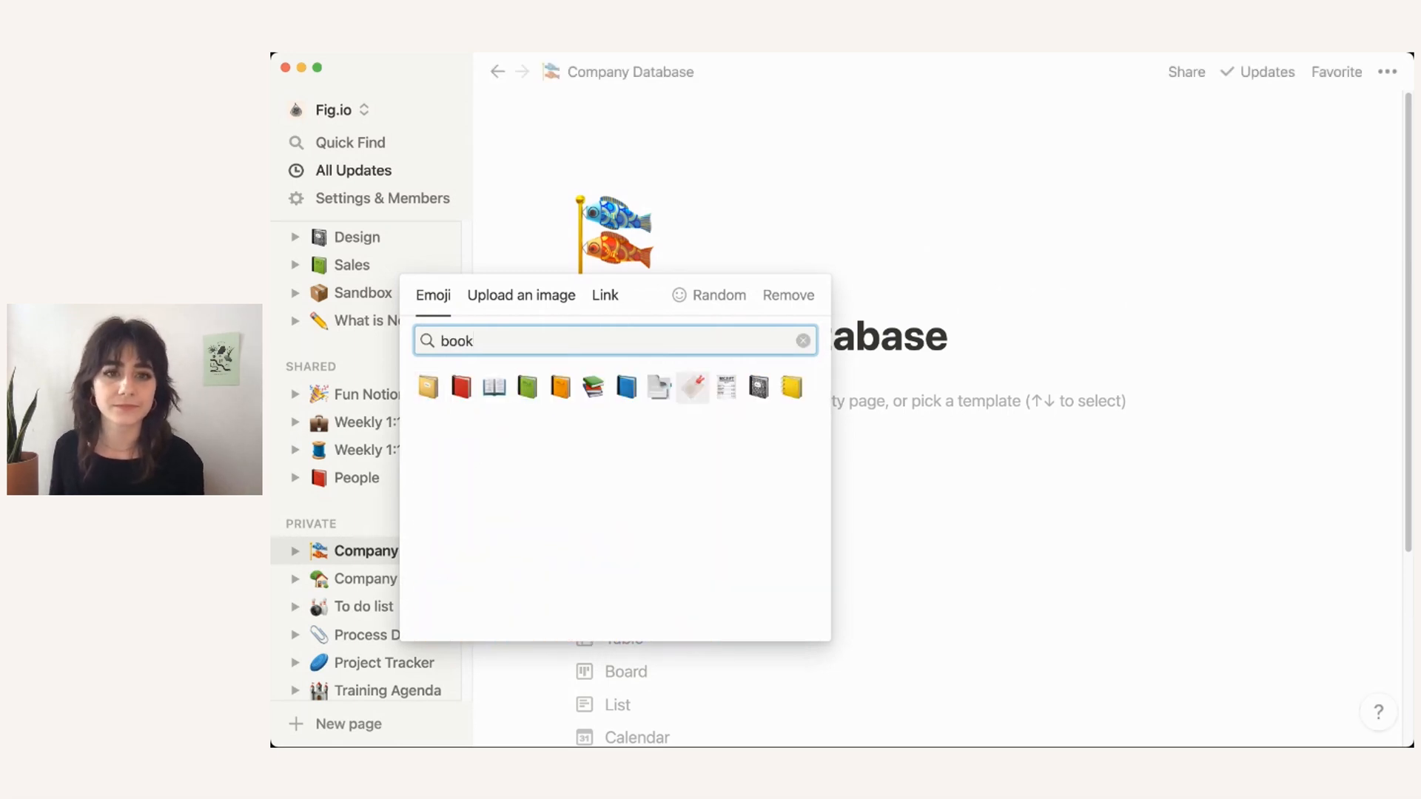
key("Return")
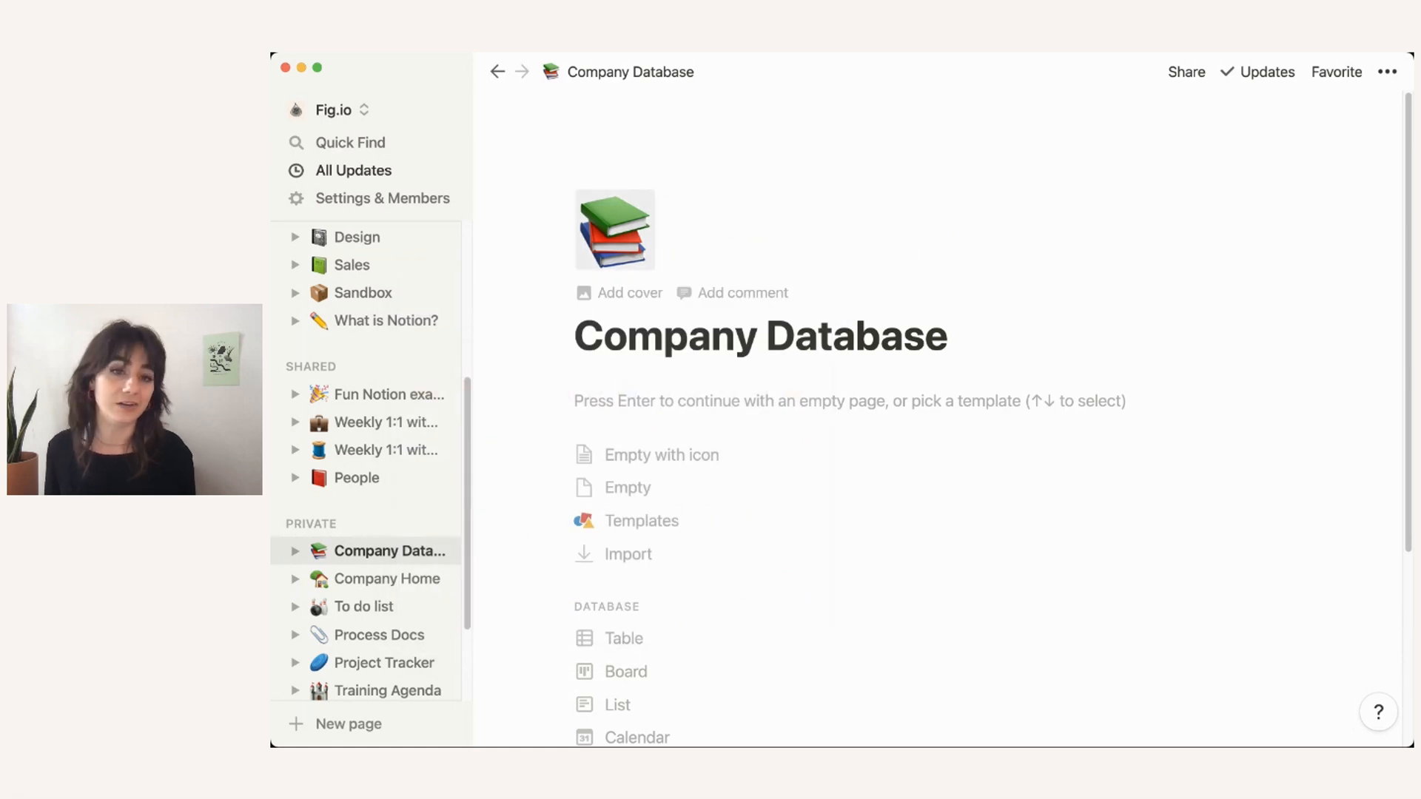
left_click(629, 294)
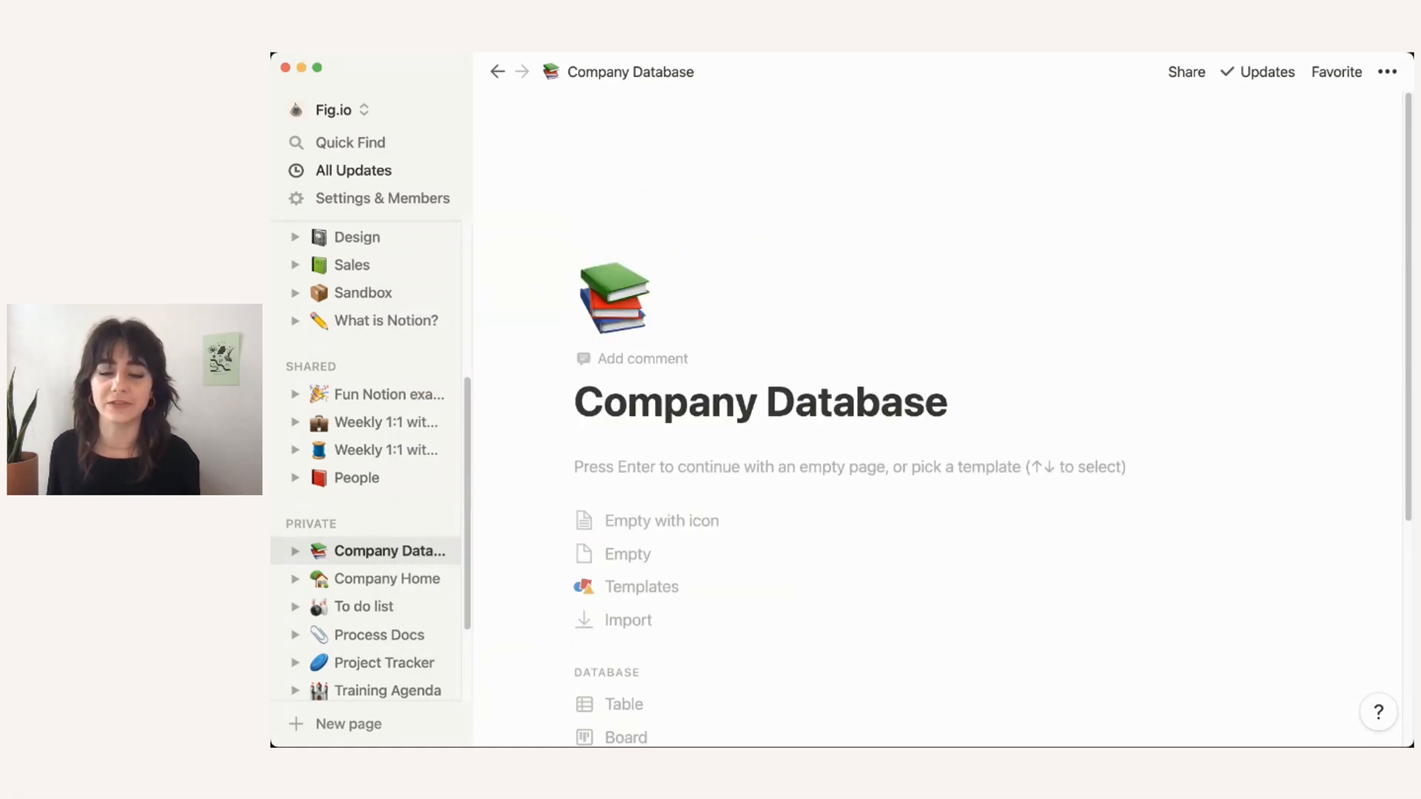
scroll(937, 459, "down", 3)
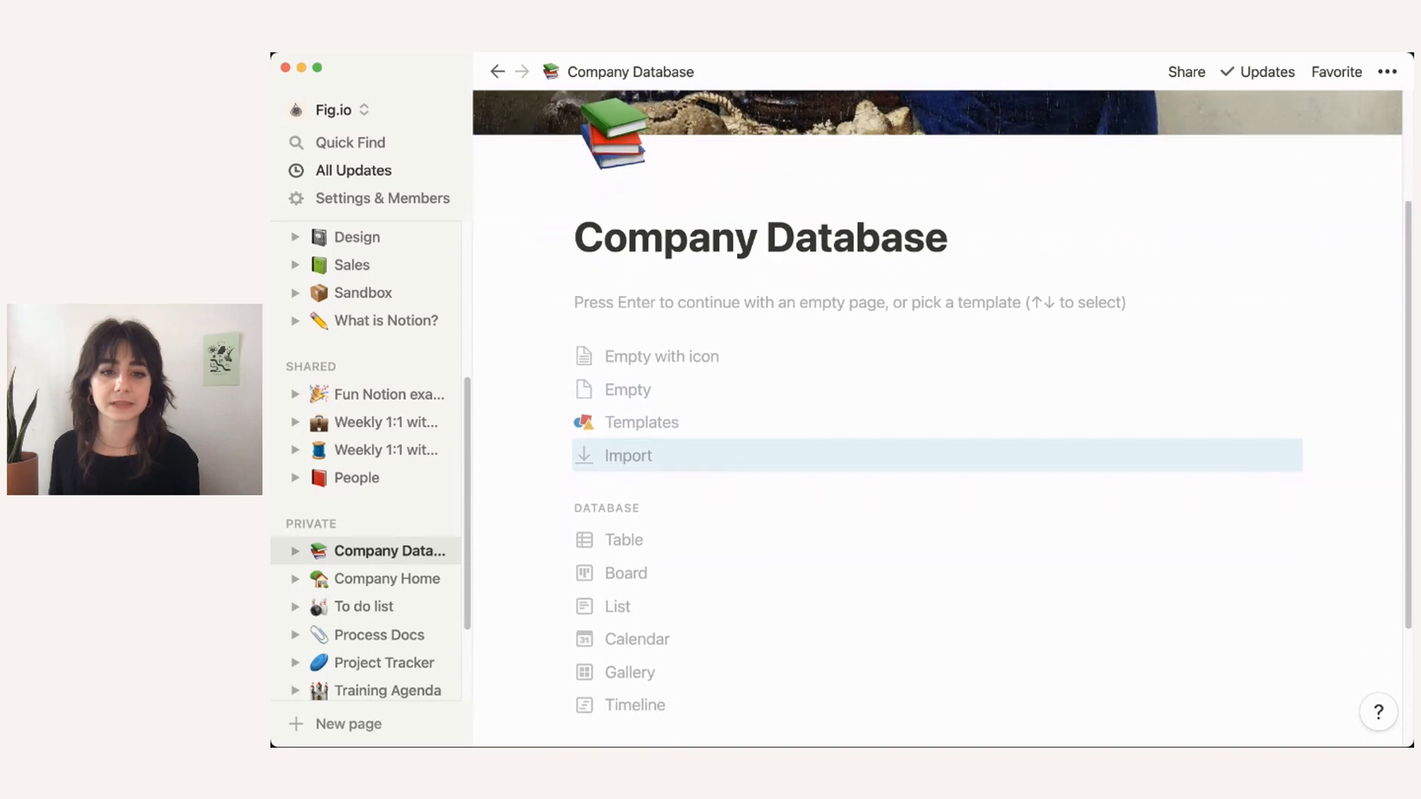
key("Down")
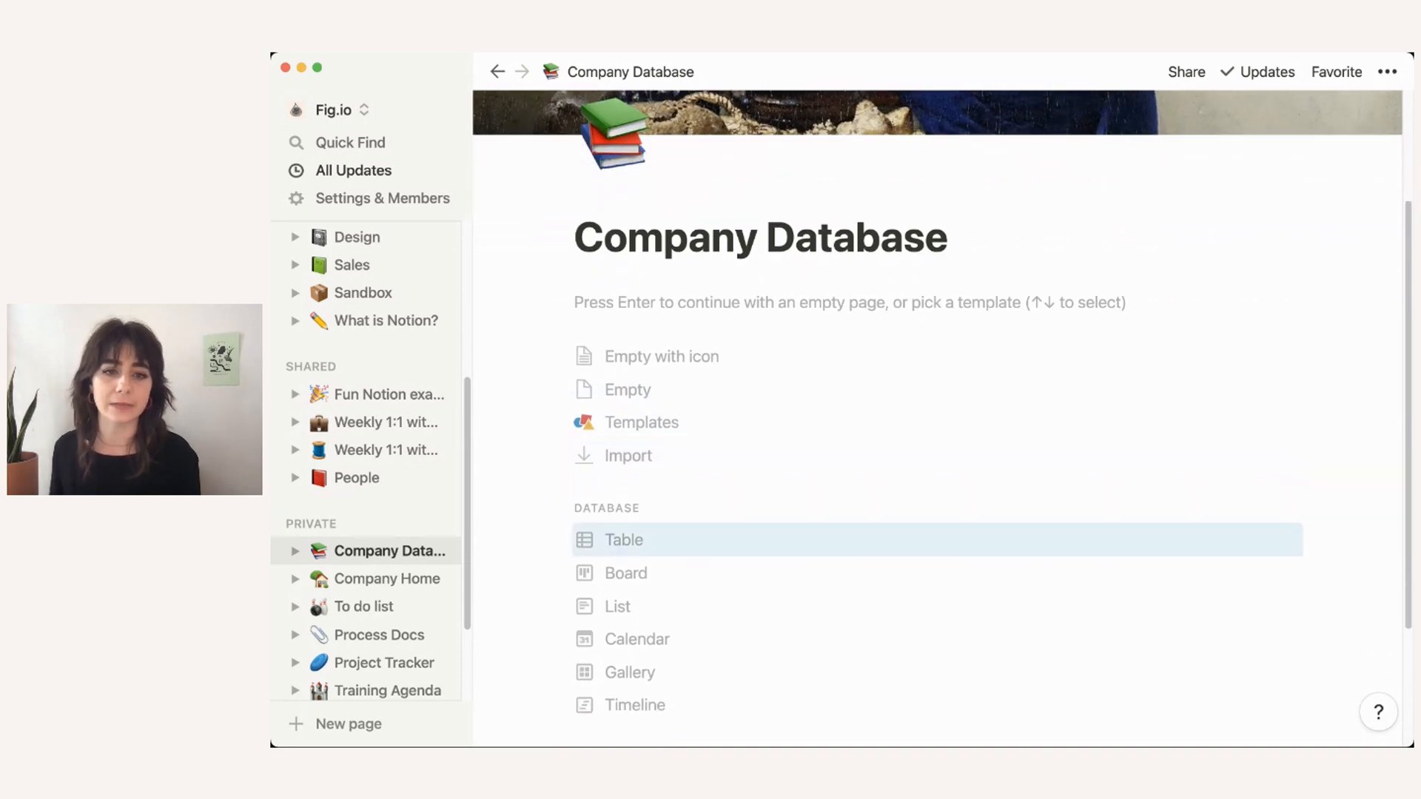
Step: Make the page an empty table, renaming Name to Page and Tags to a Select column 'Section'
key("Return")
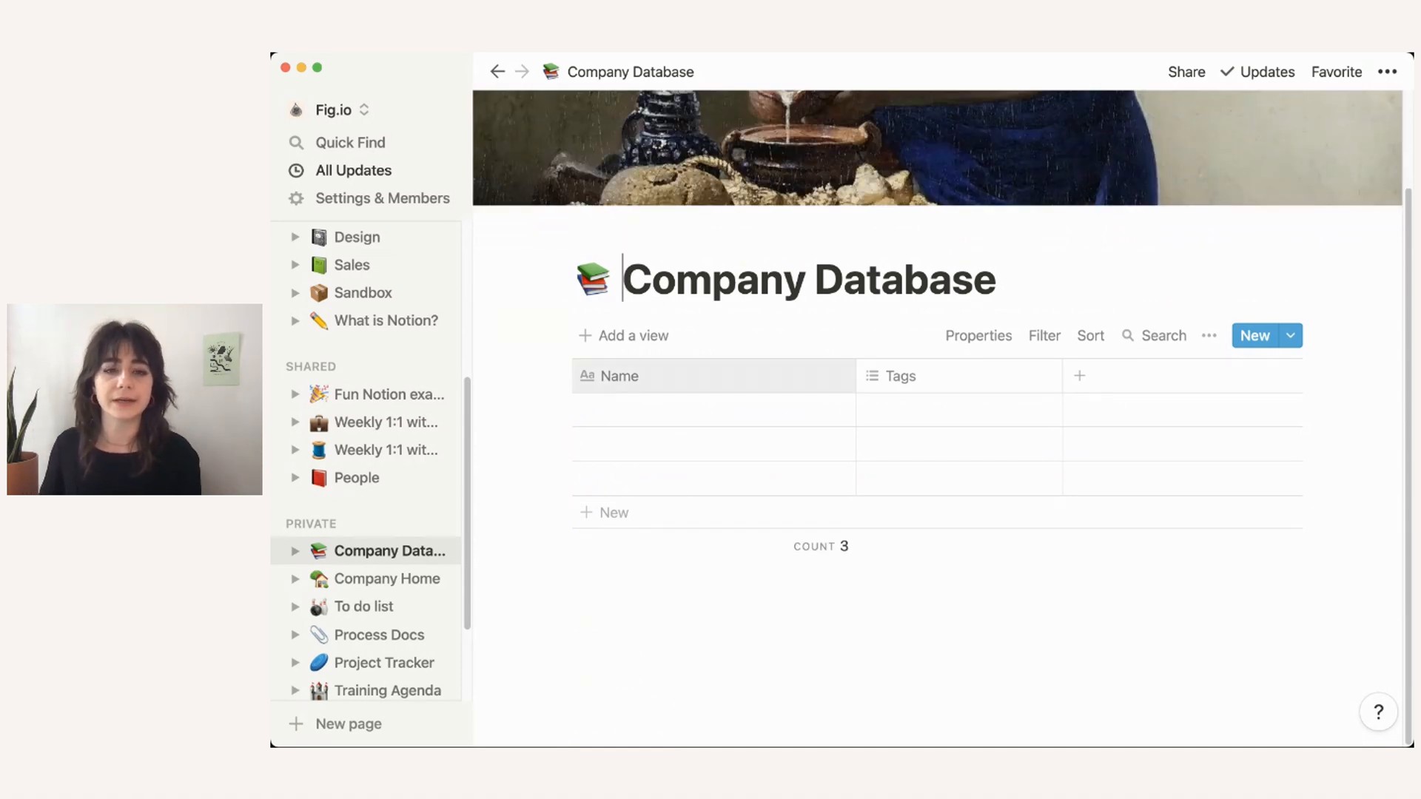
left_click(619, 376)
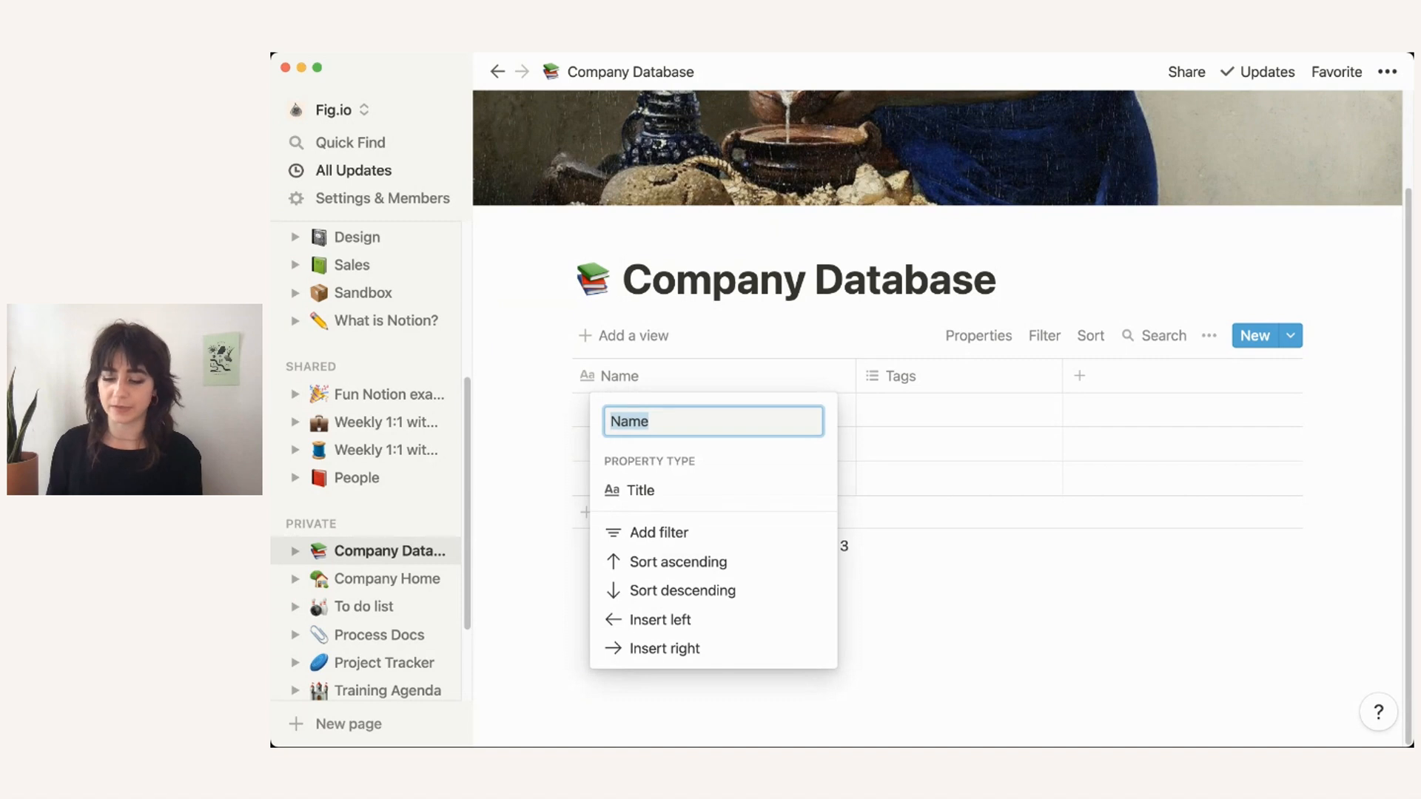
type("Page")
key("Return")
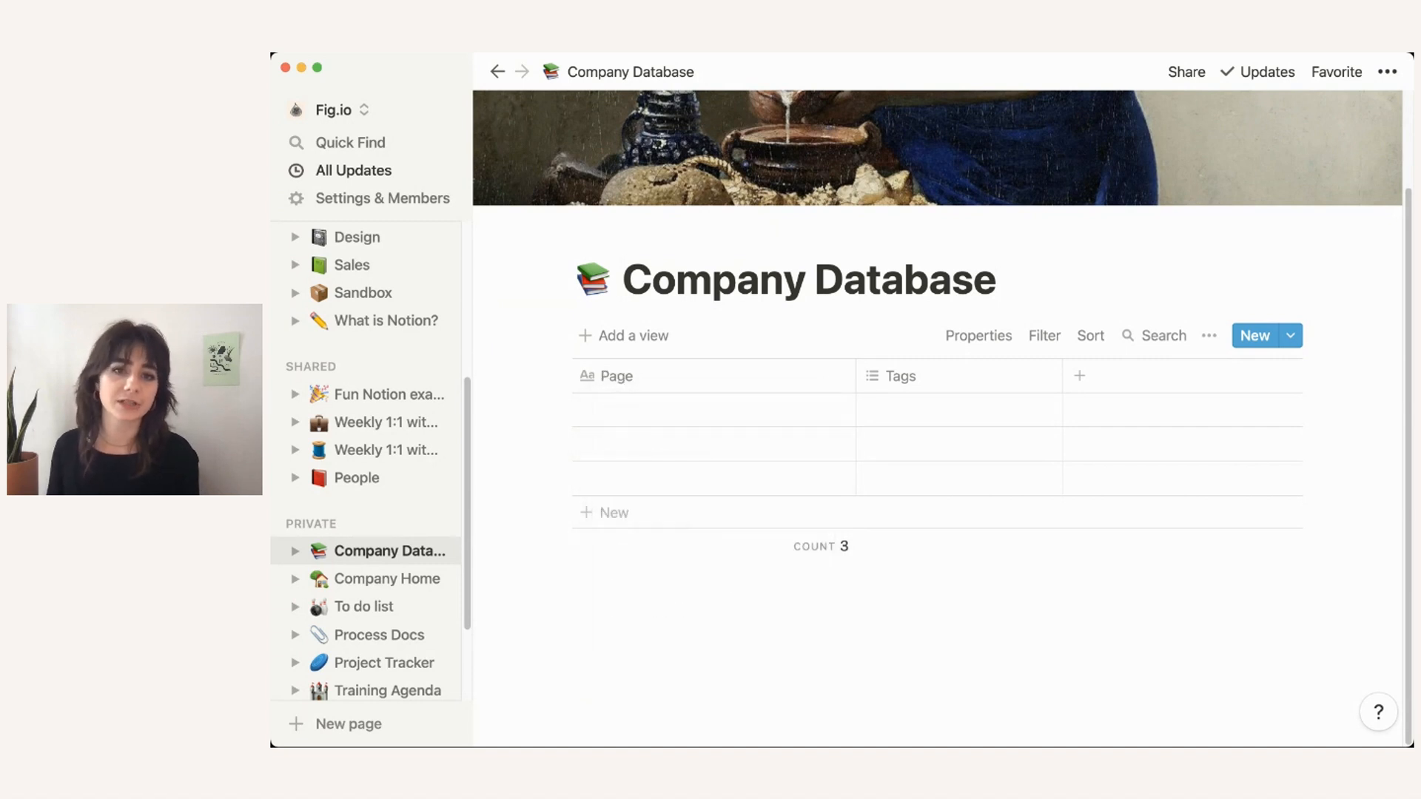
left_click(899, 376)
type("S")
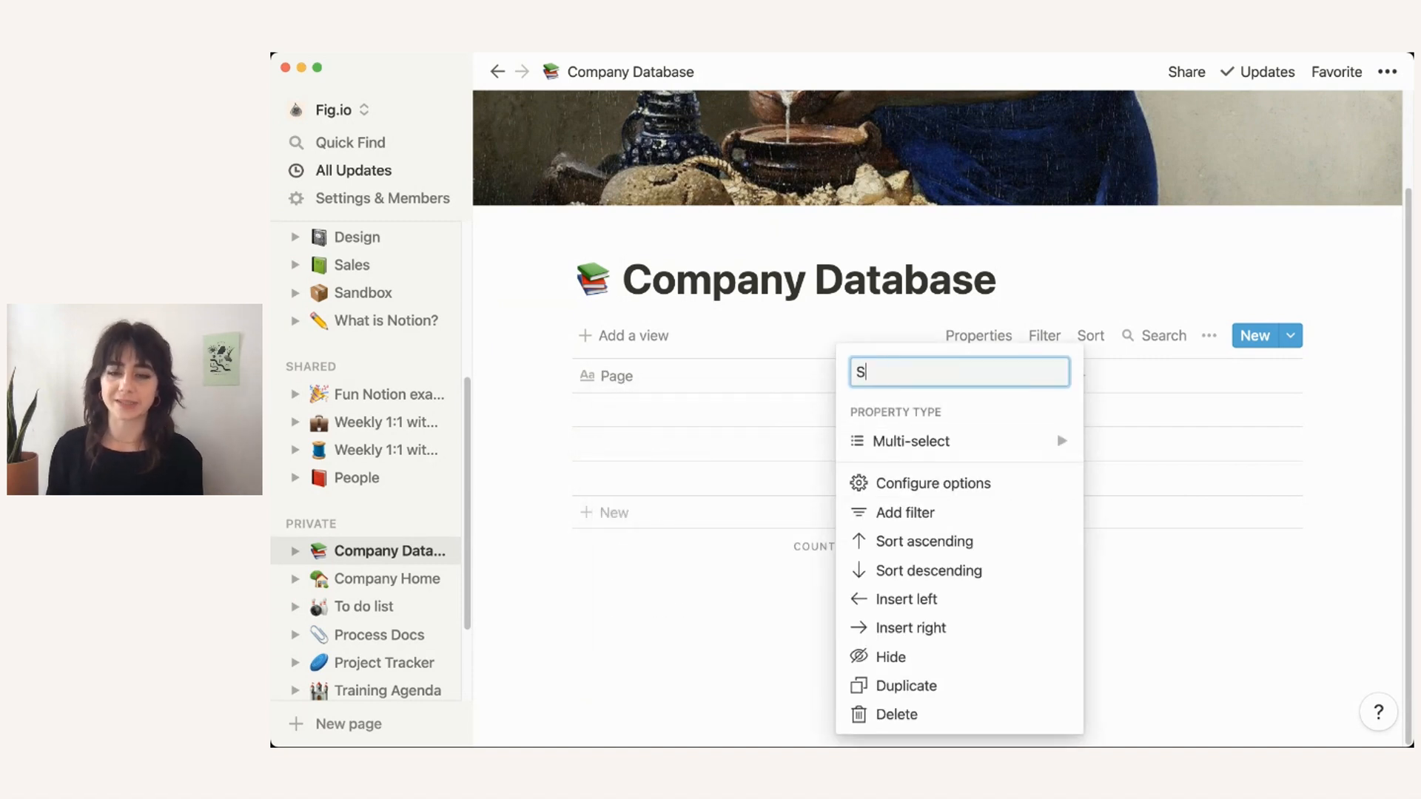
type("ection")
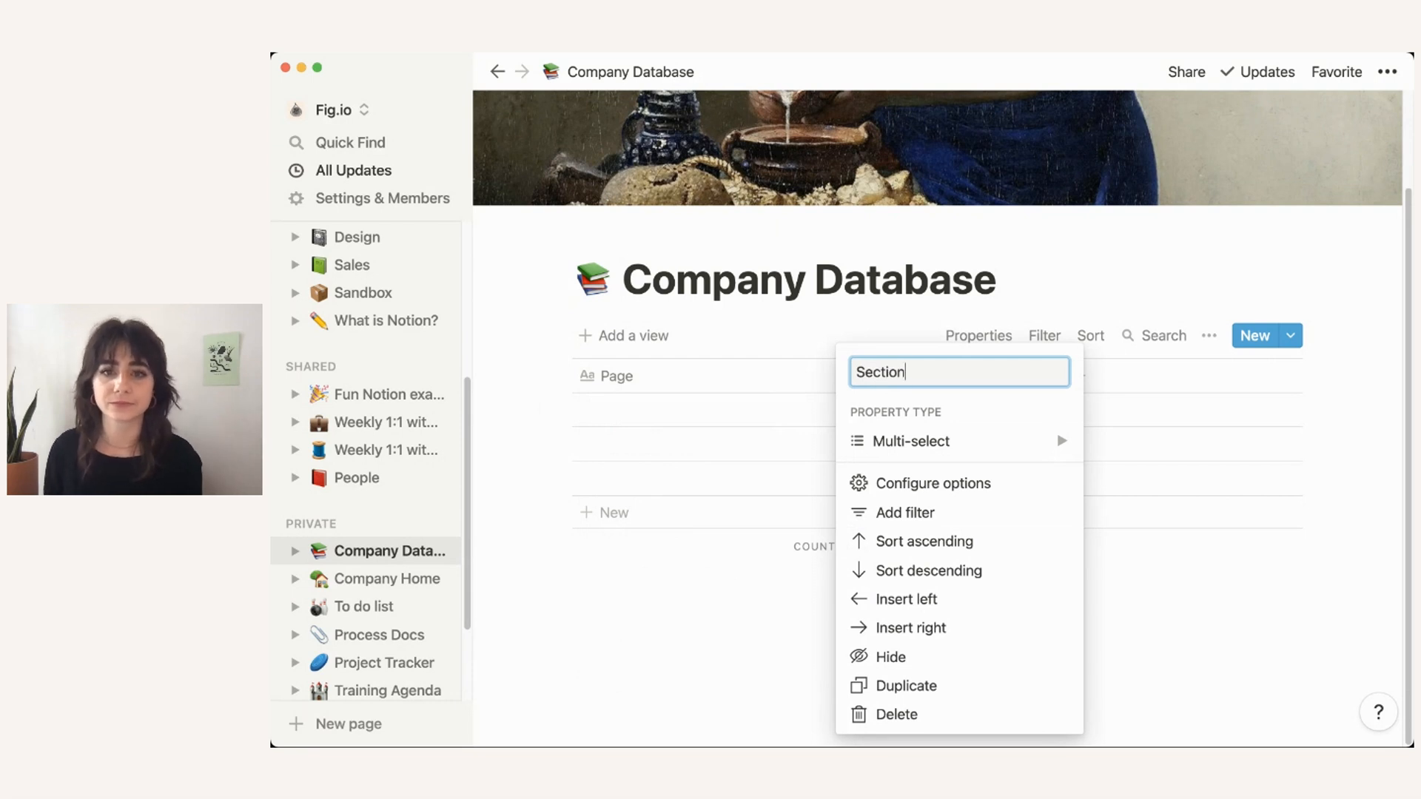
key("Return")
left_click(899, 376)
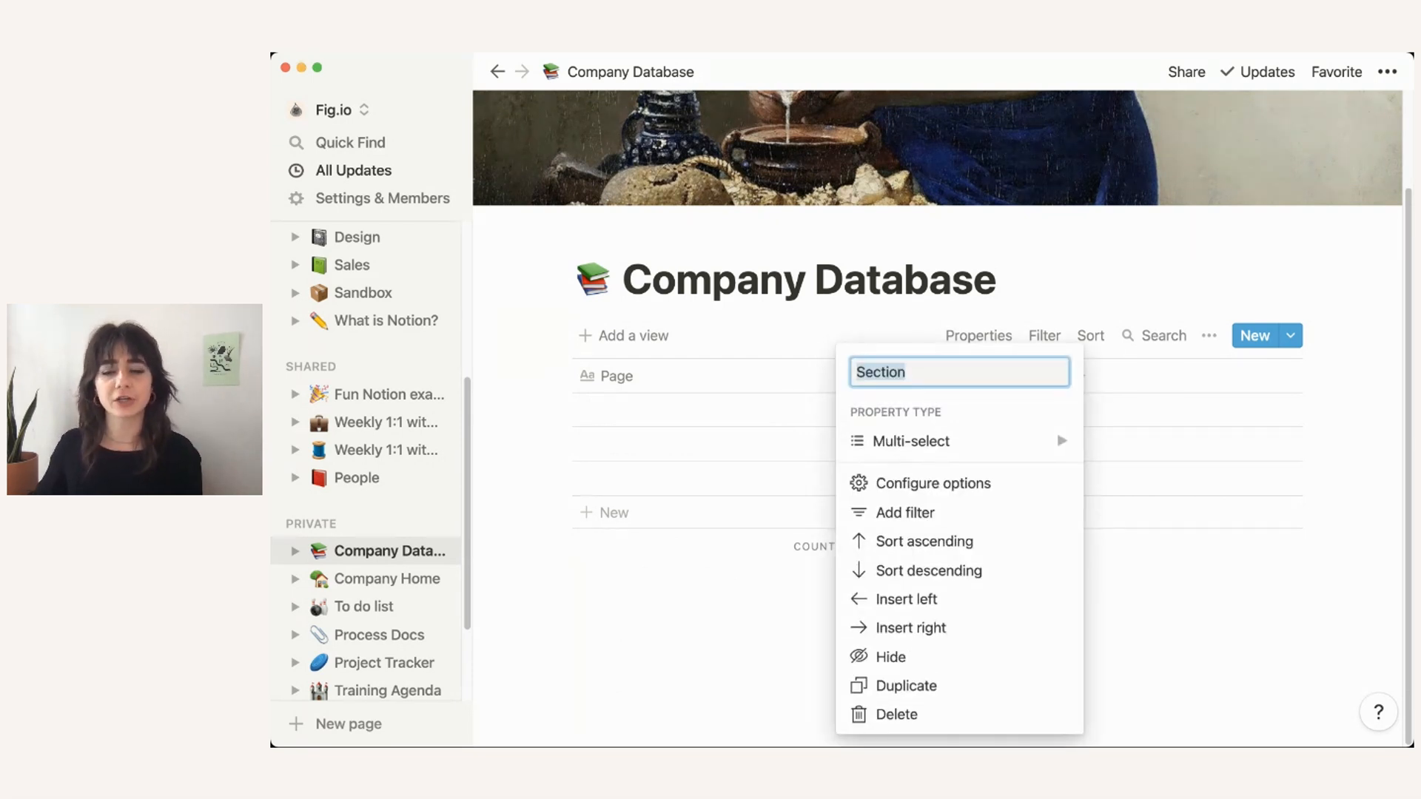
mouse_move(960, 441)
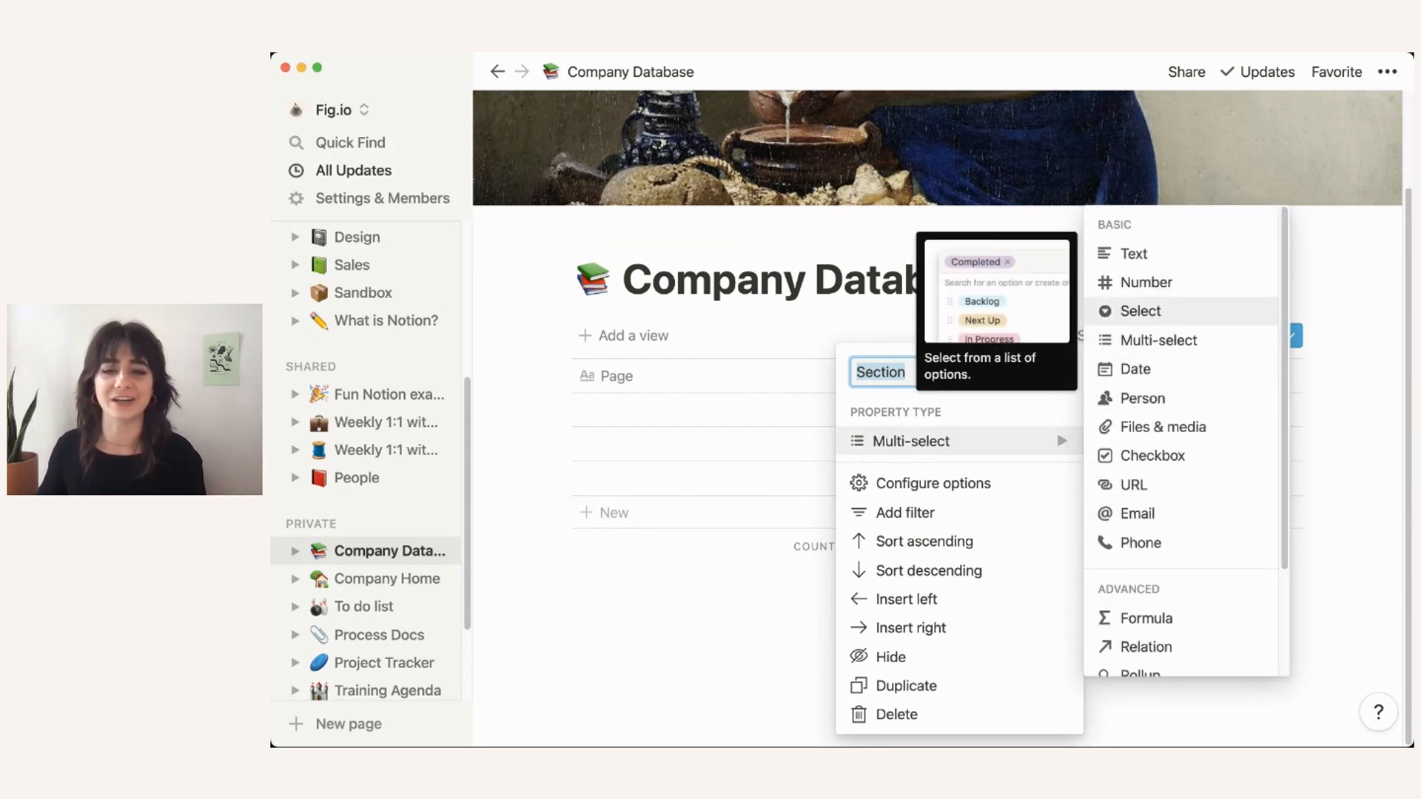
left_click(1141, 311)
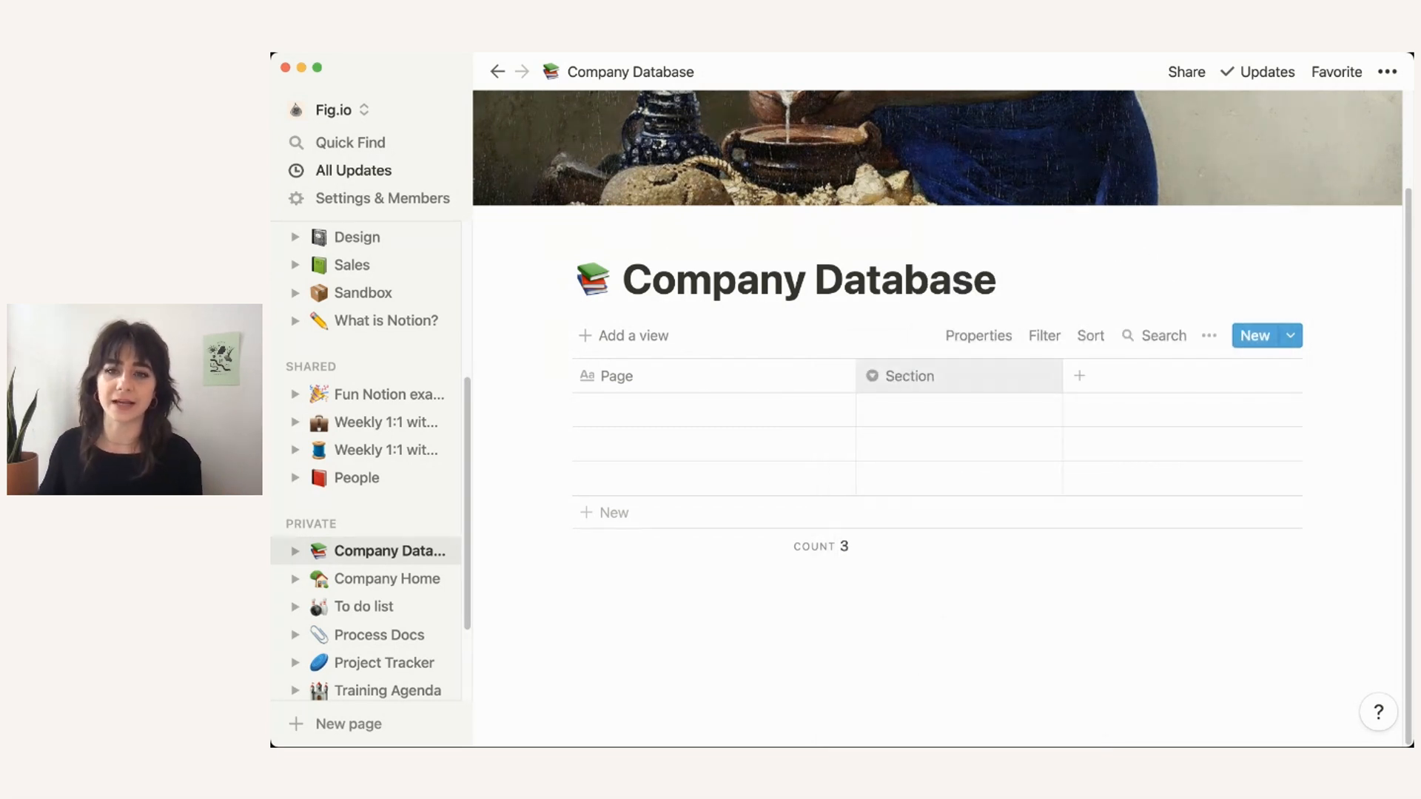
Step: Add an Owner column of type Person after Section
left_click(1079, 376)
type("Owner")
left_click(1092, 469)
left_click(894, 427)
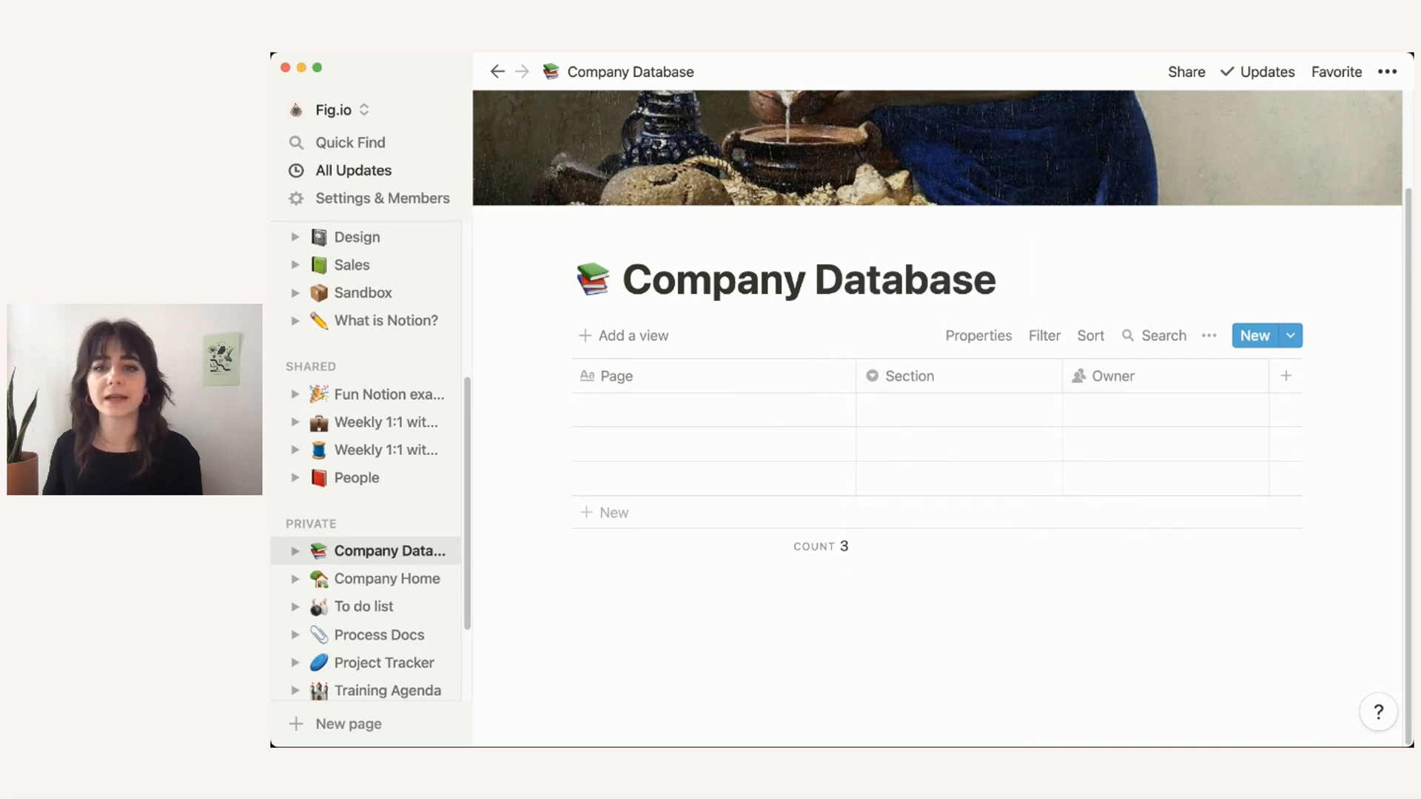
left_click(979, 335)
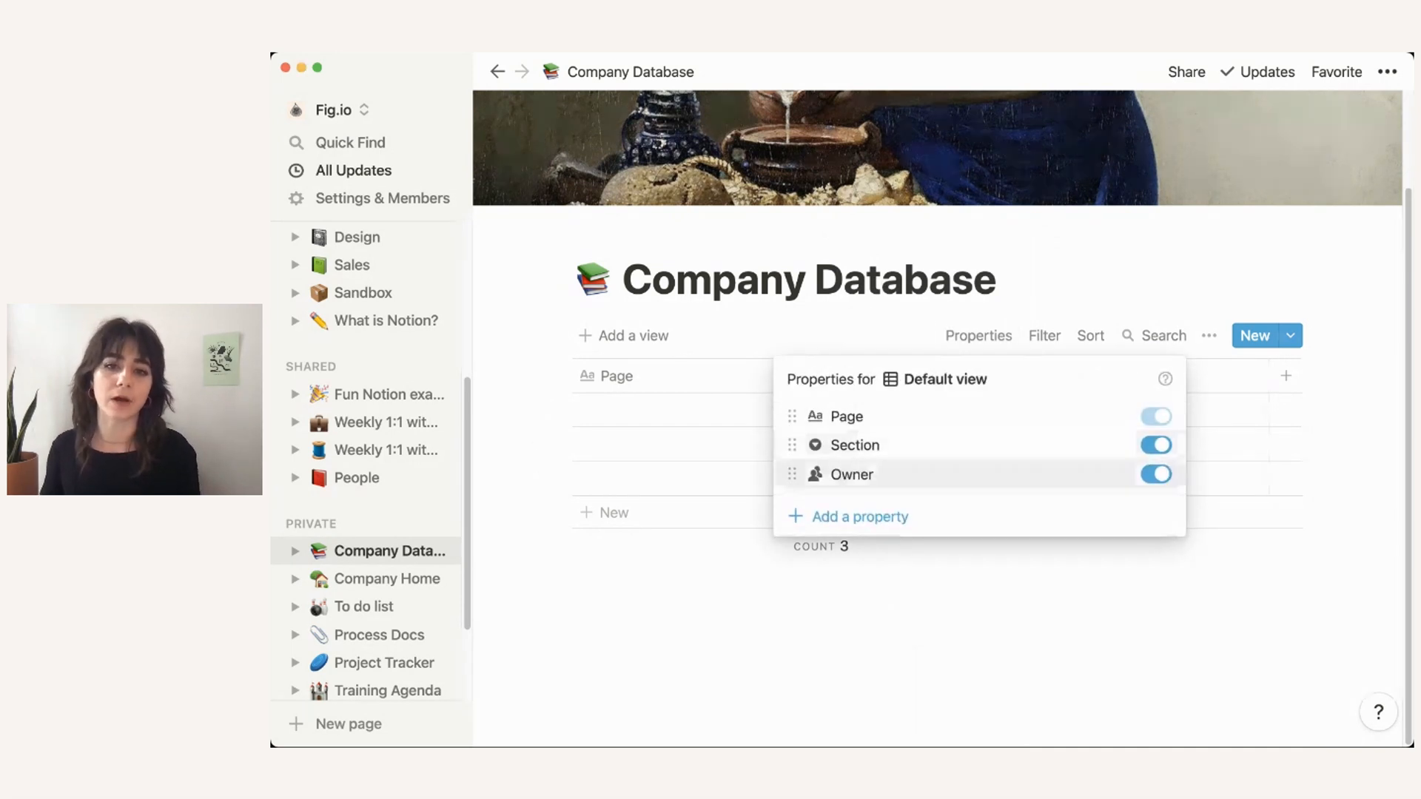
Step: Add Description and Needs updating on properties to the table
left_click(859, 517)
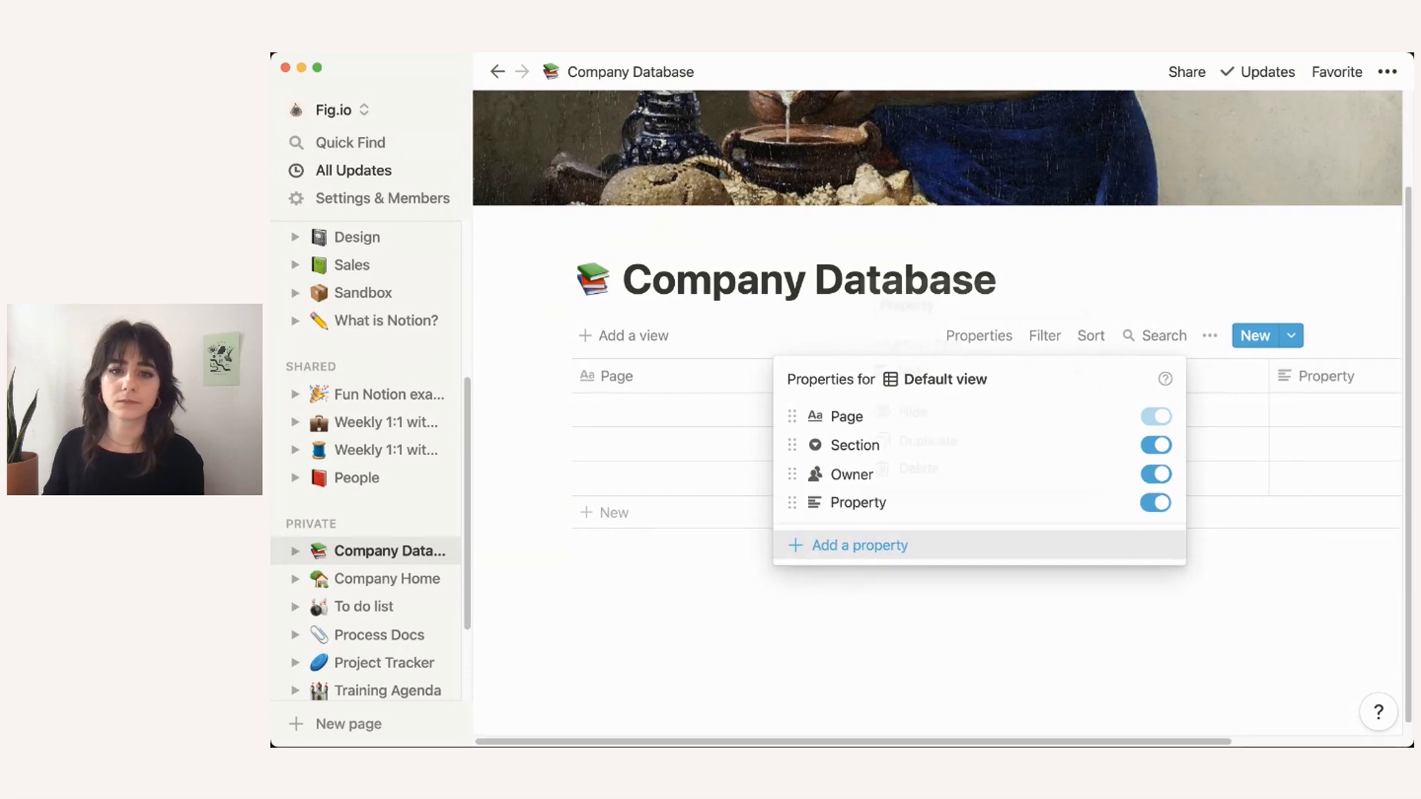
mouse_move(925, 368)
type("Dear")
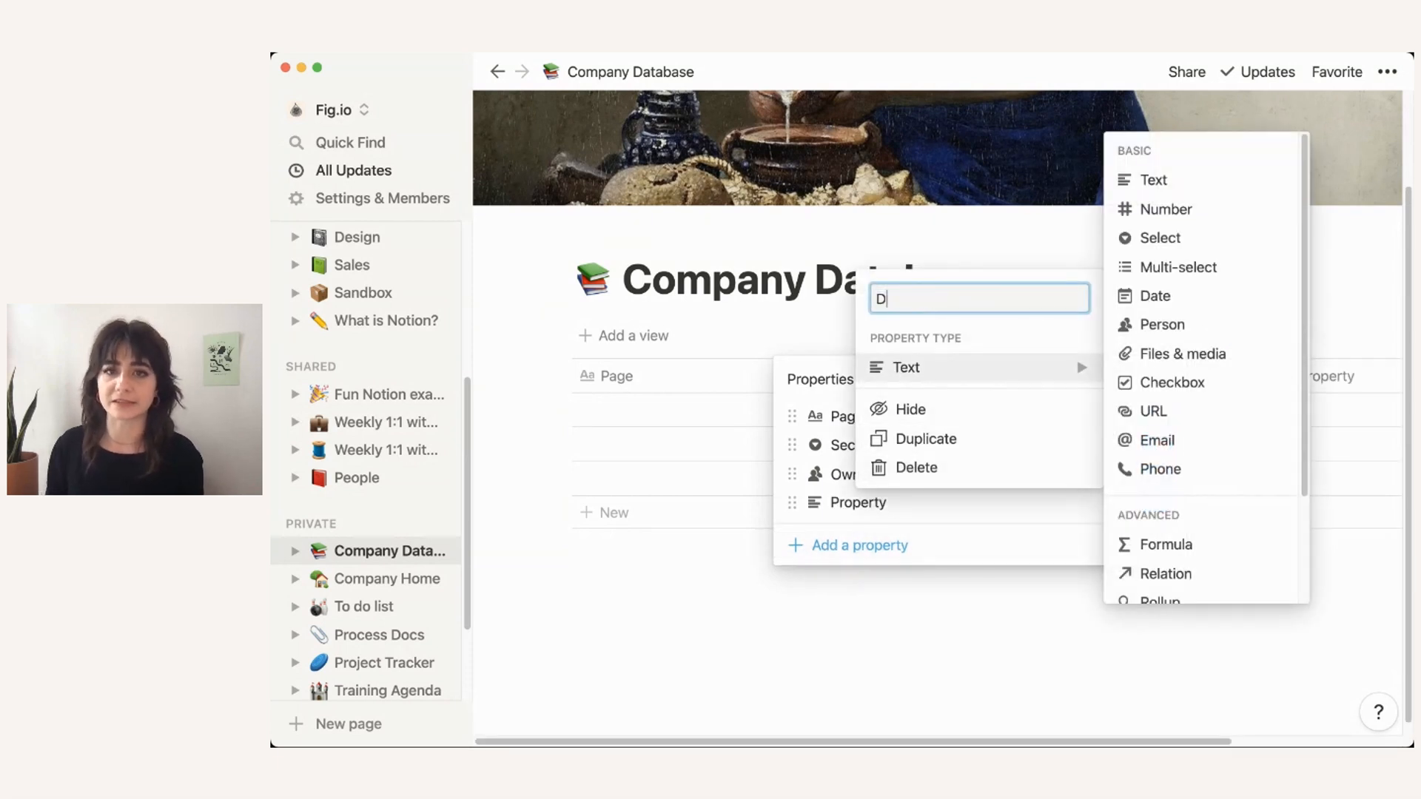
key("BackSpace")
key("BackSpace")
type("scription")
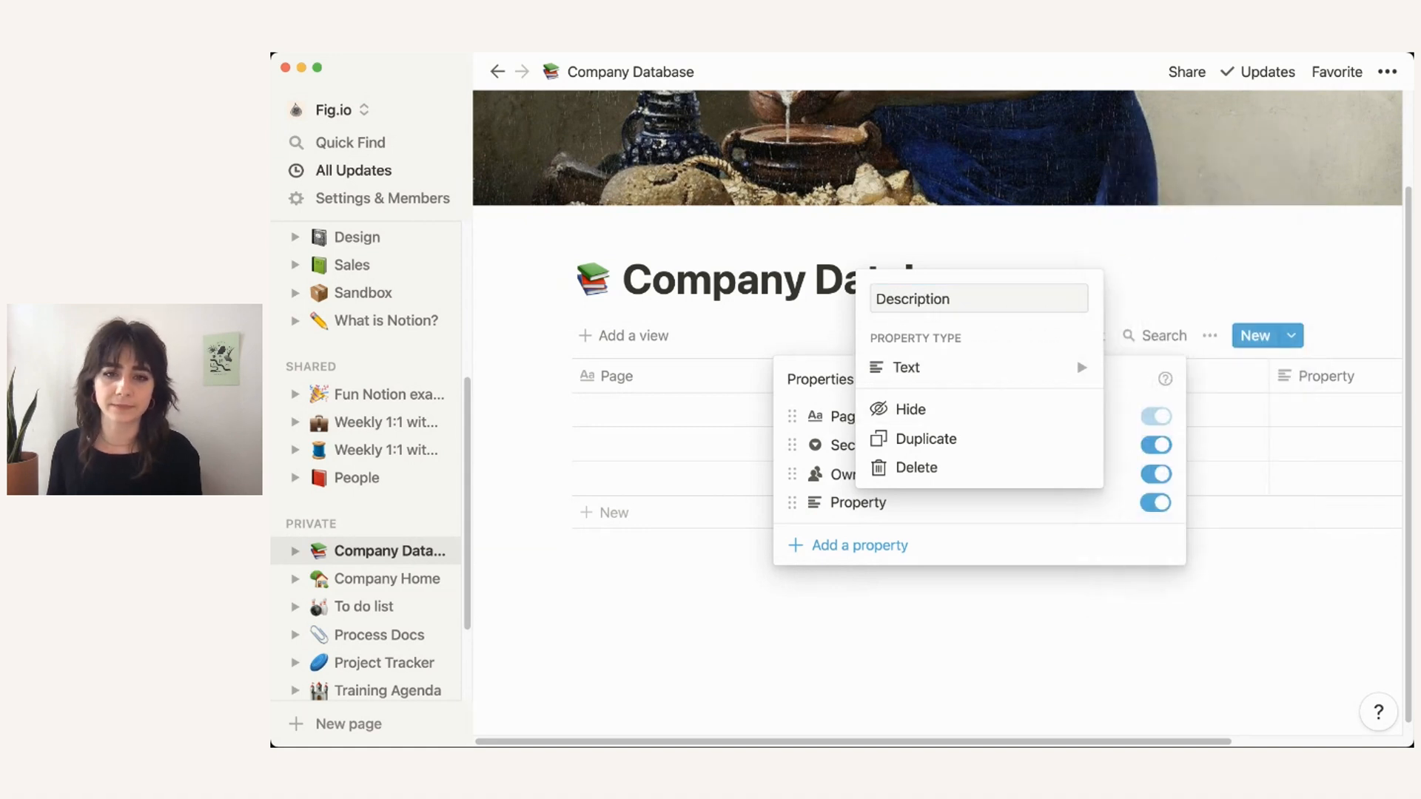
key("Return")
left_click(859, 544)
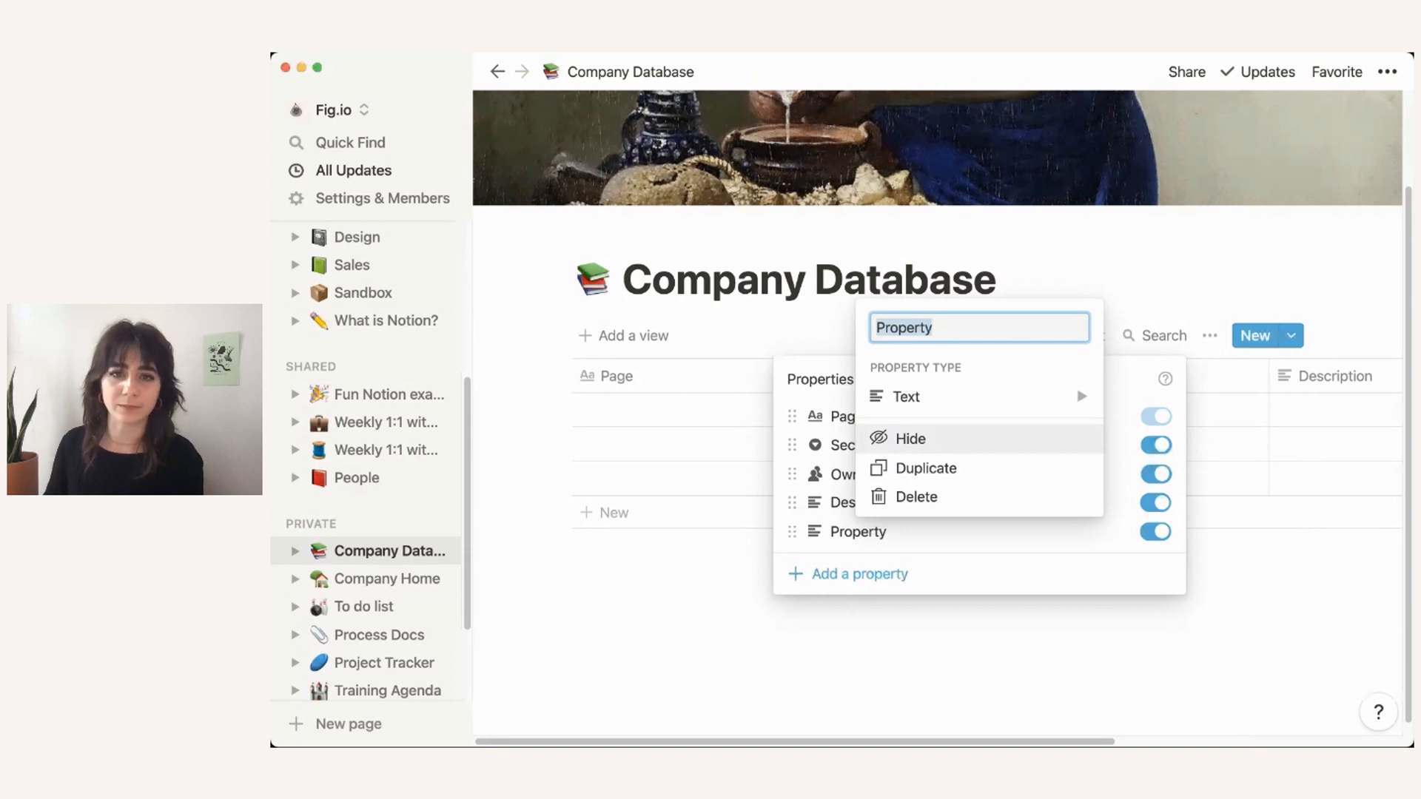
type("Needs updating on")
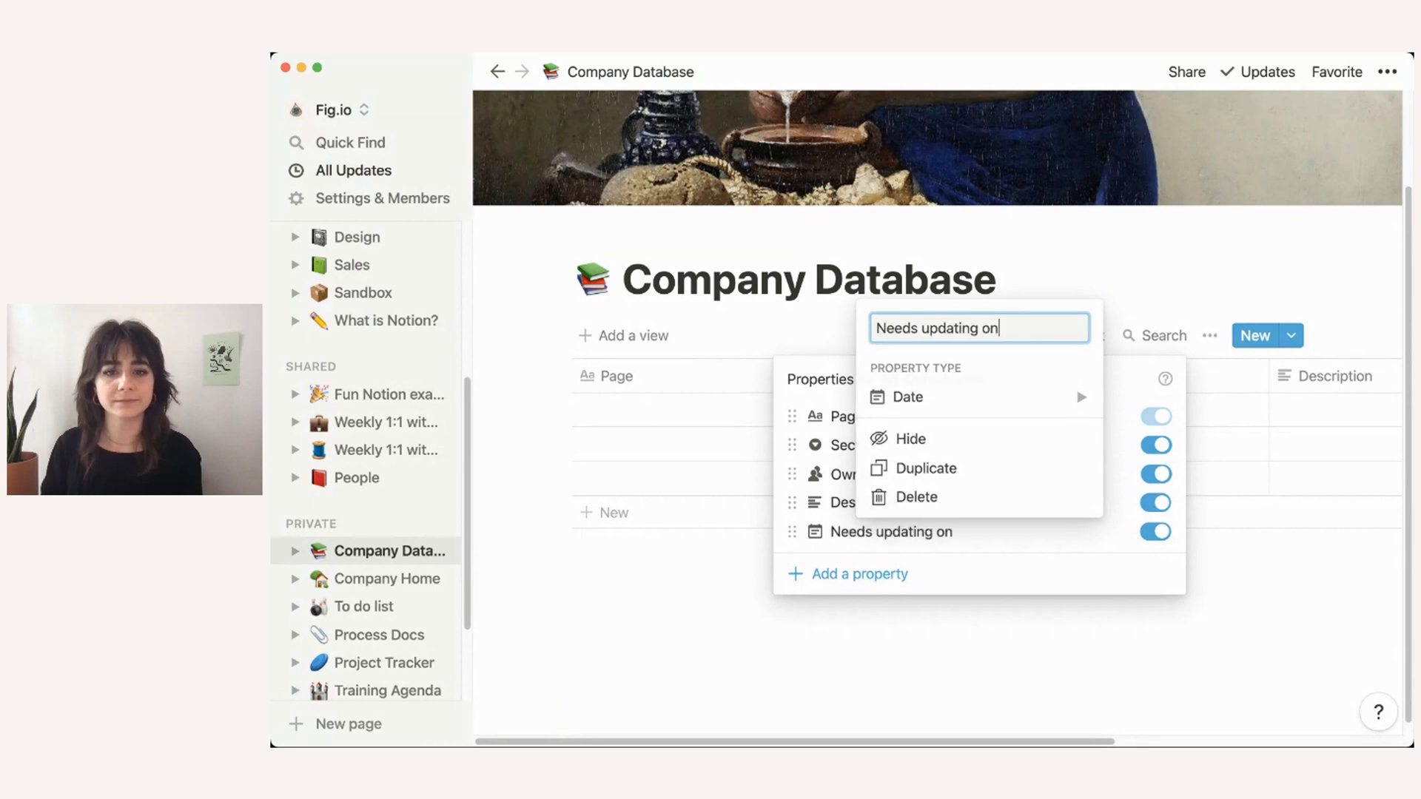
key("Return")
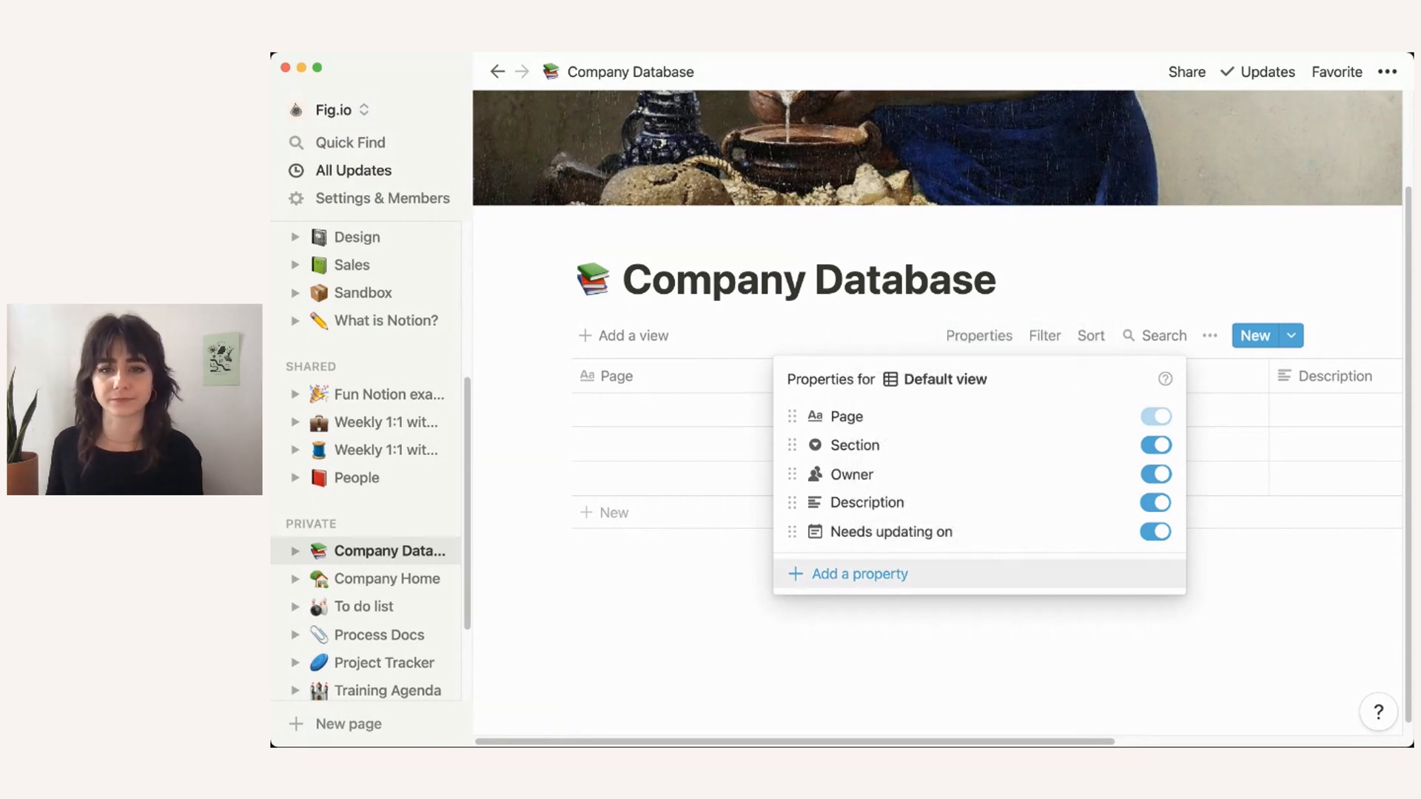
Step: Add a Last edited time property named 'Last edited'
left_click(859, 573)
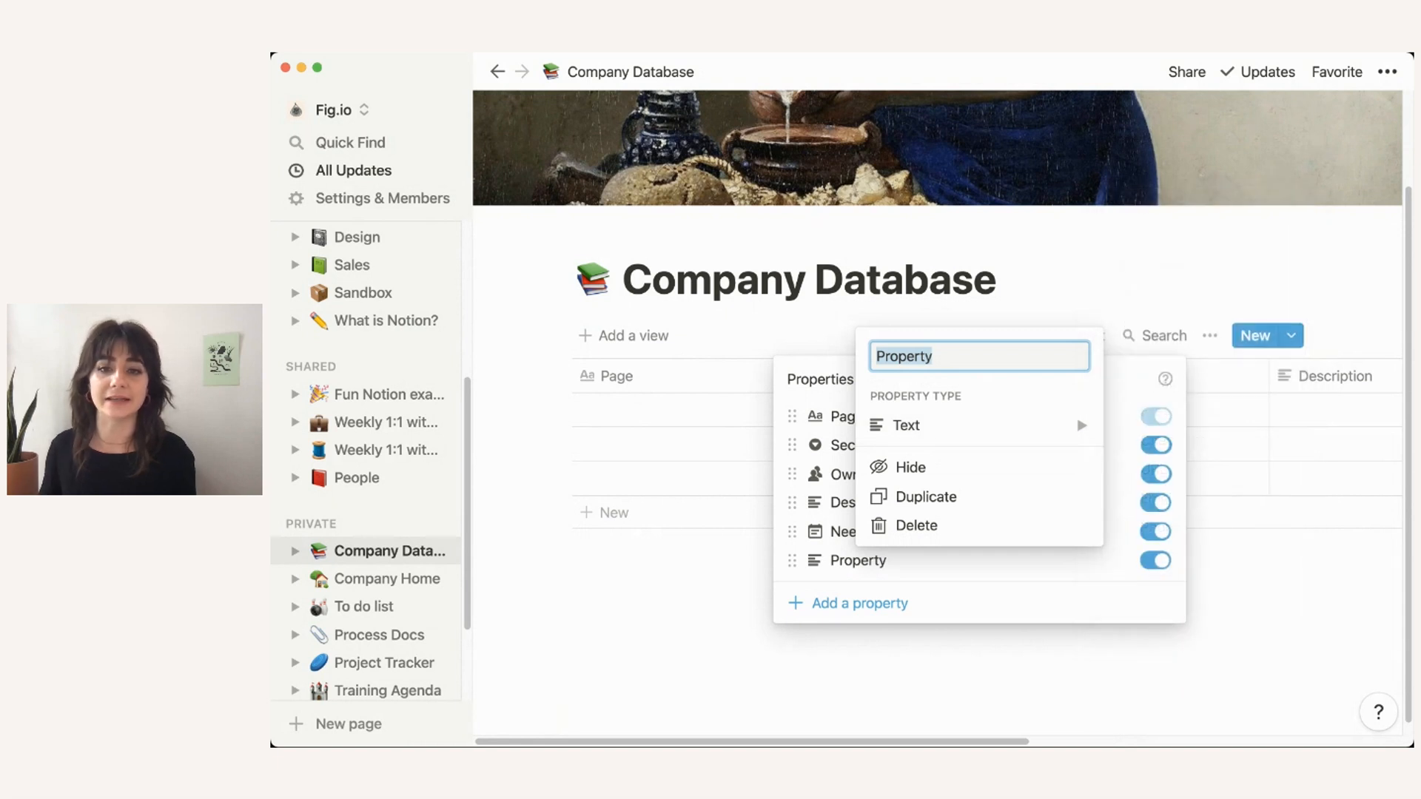
scroll(1201, 392, "down", 2)
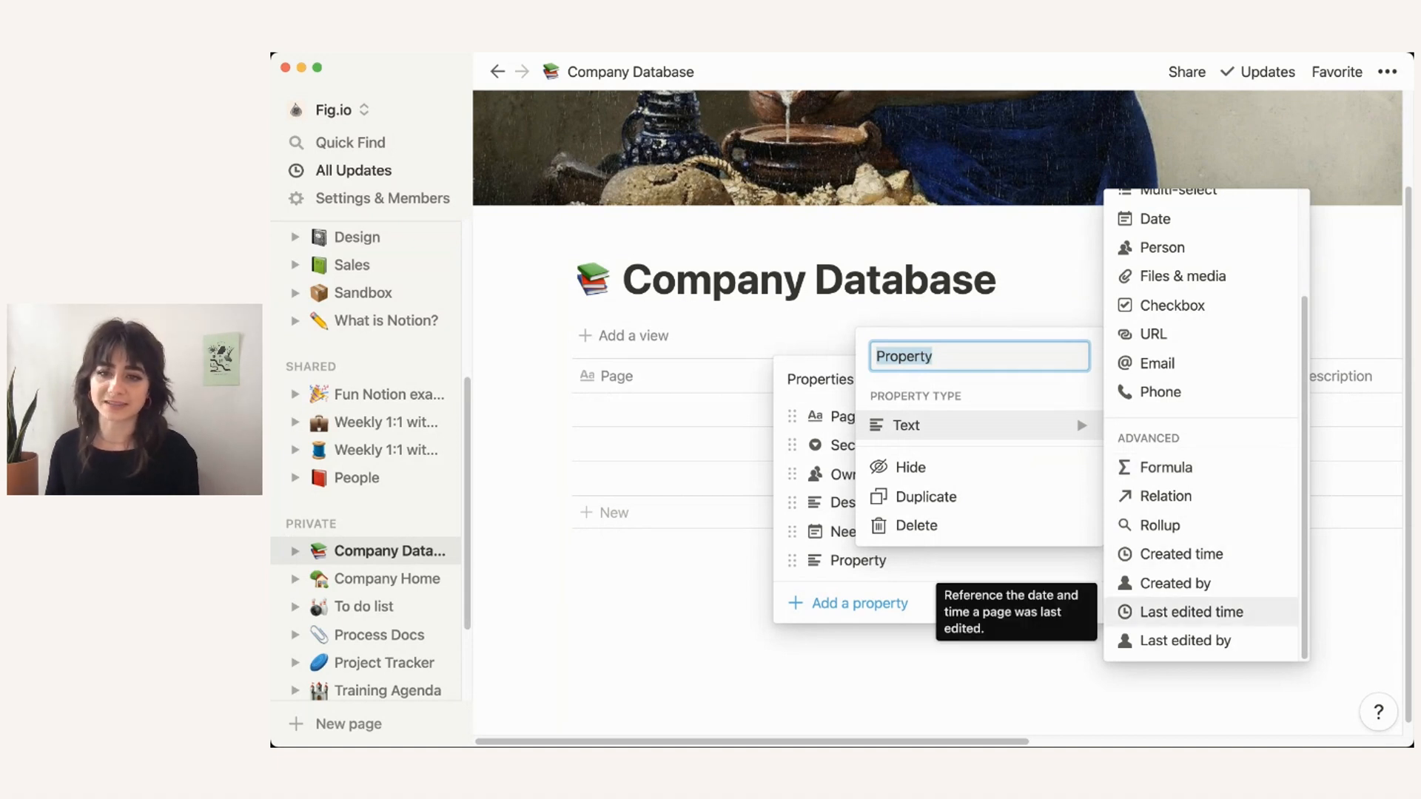
left_click(1191, 612)
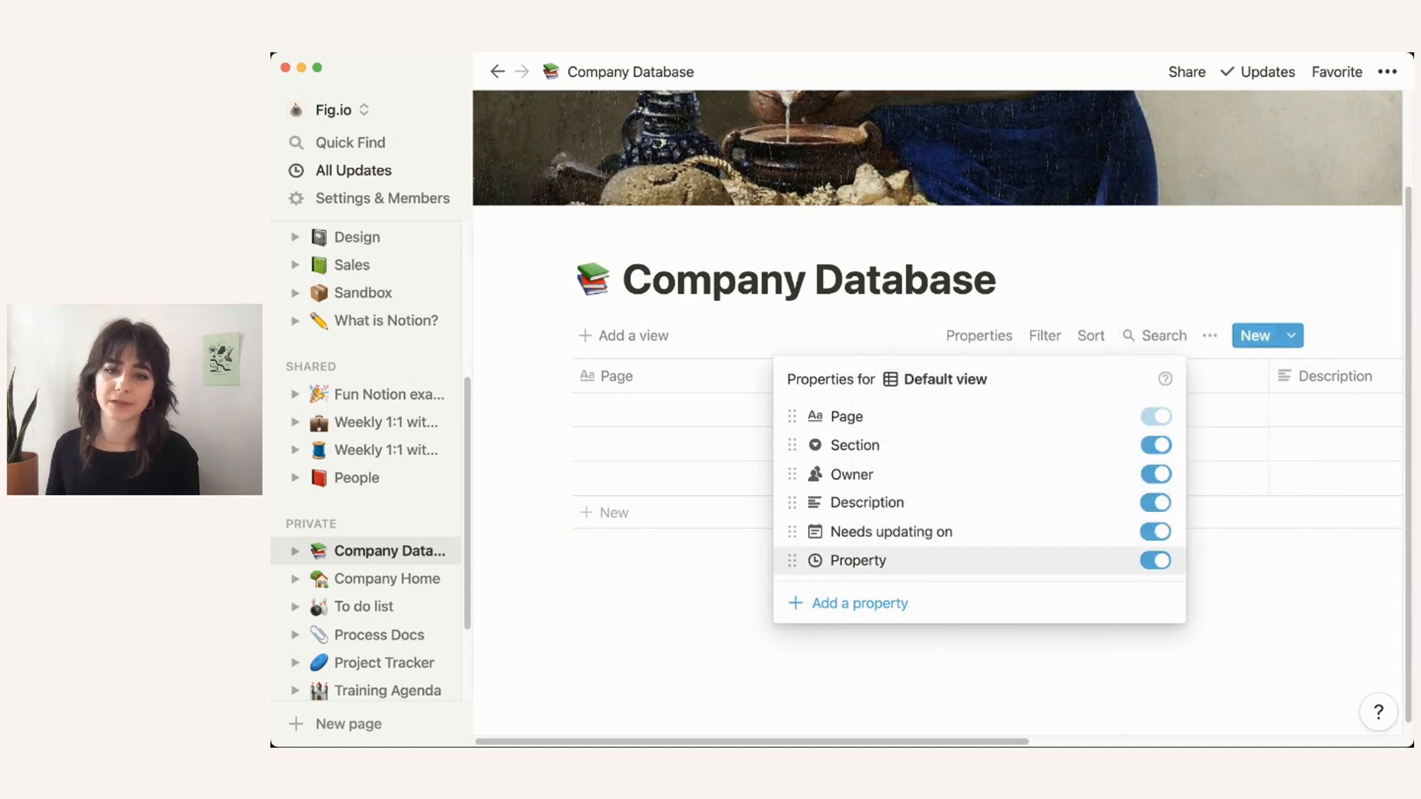
left_click(857, 560)
type("Last ")
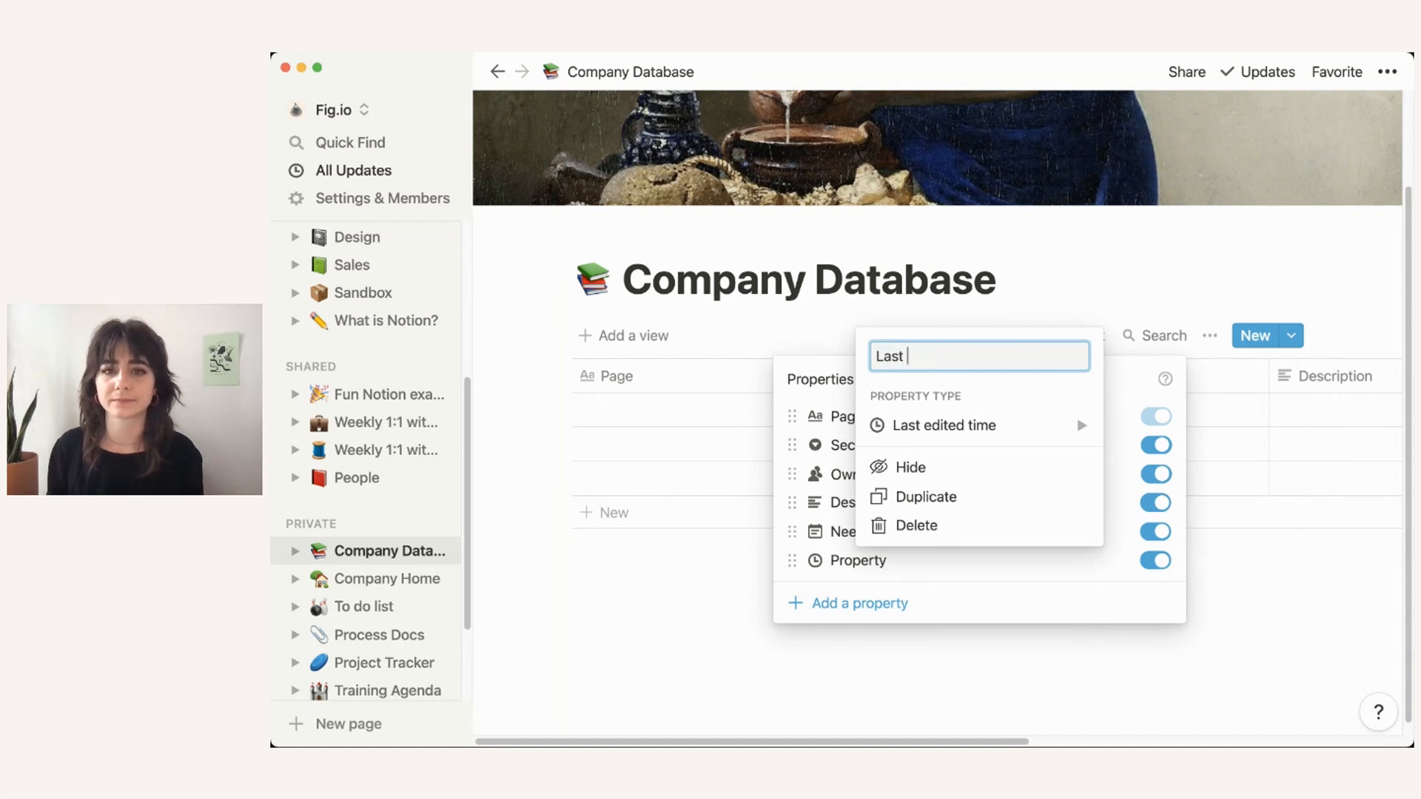
type("edited")
key("Return")
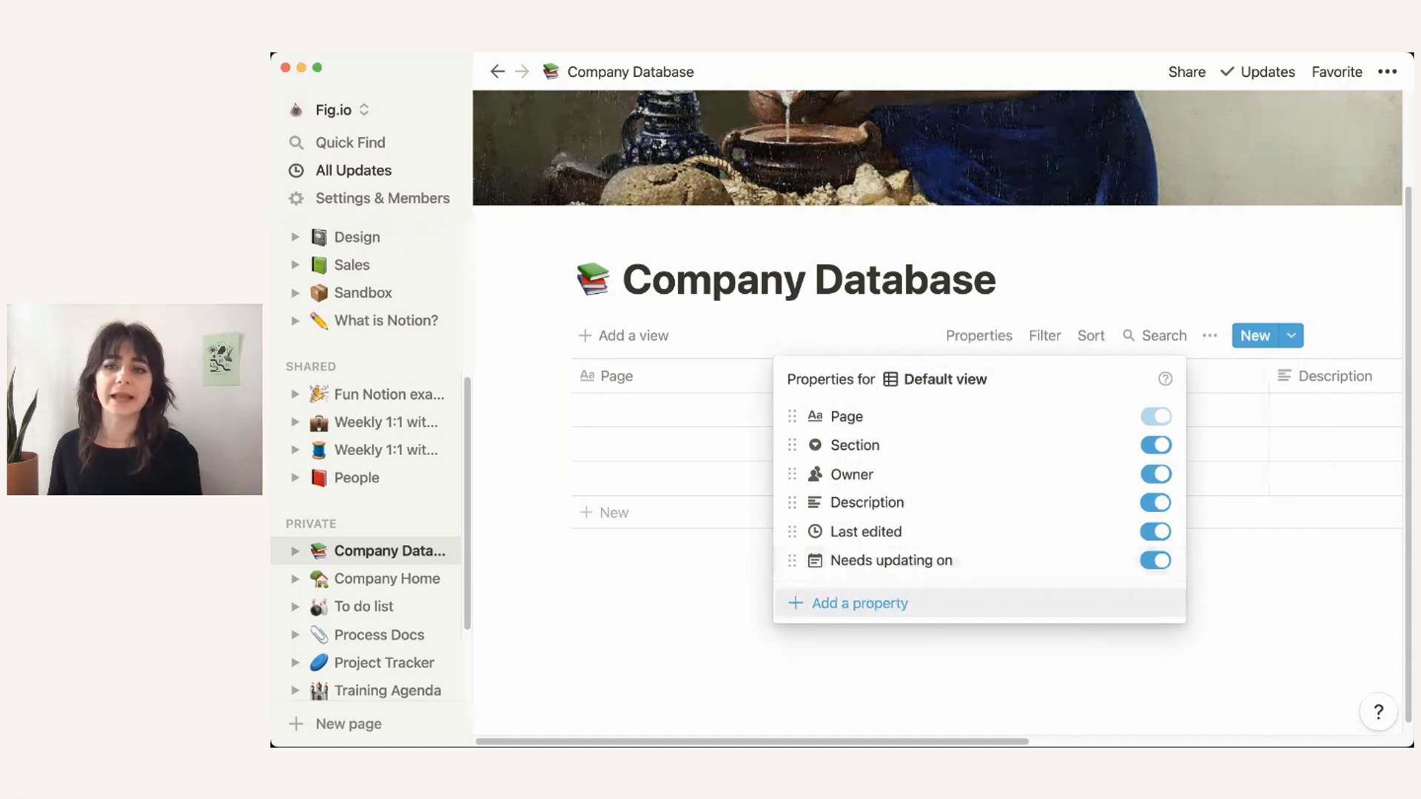
key("Escape")
Step: Add a Last edited by property named 'Last editor'
scroll(937, 444, "right", 4)
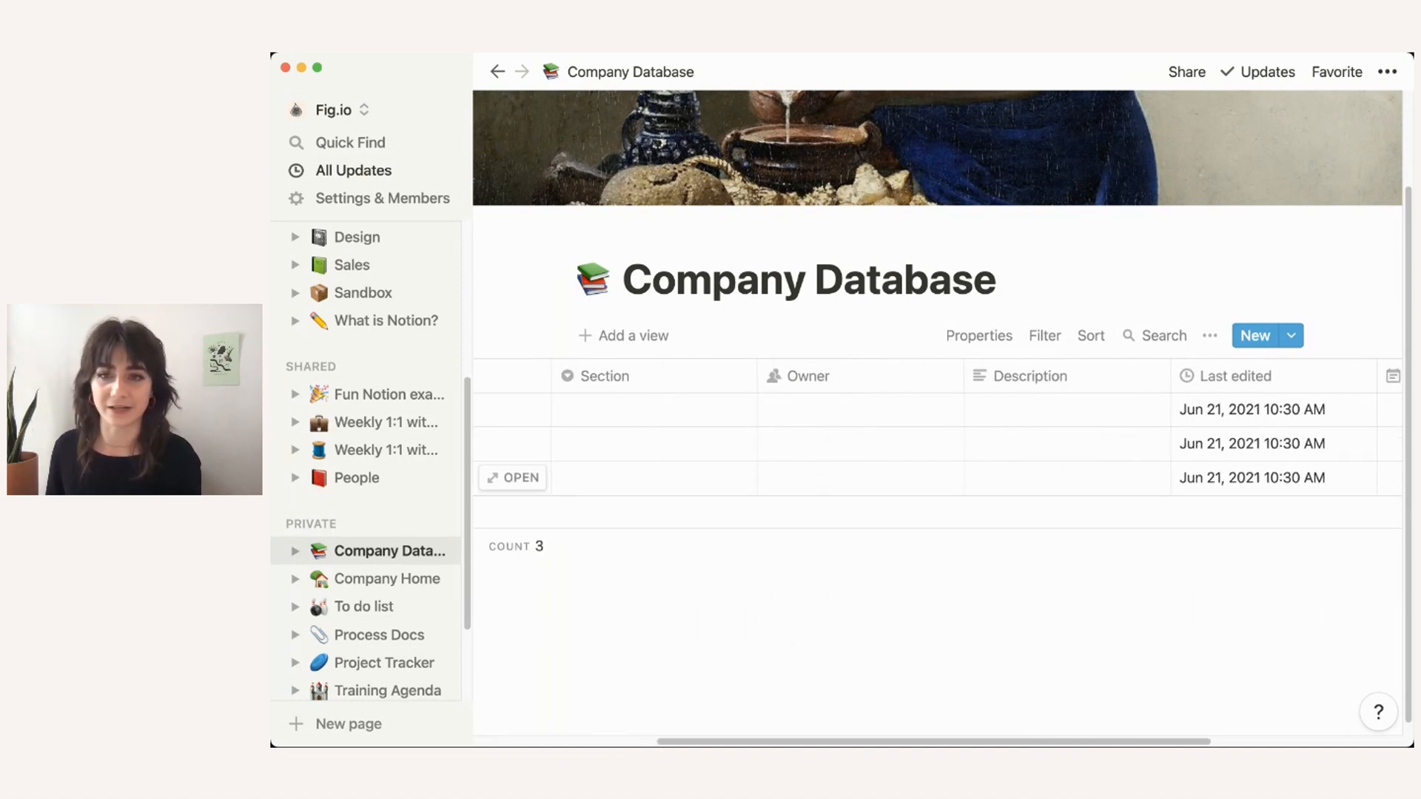
scroll(937, 444, "left", 4)
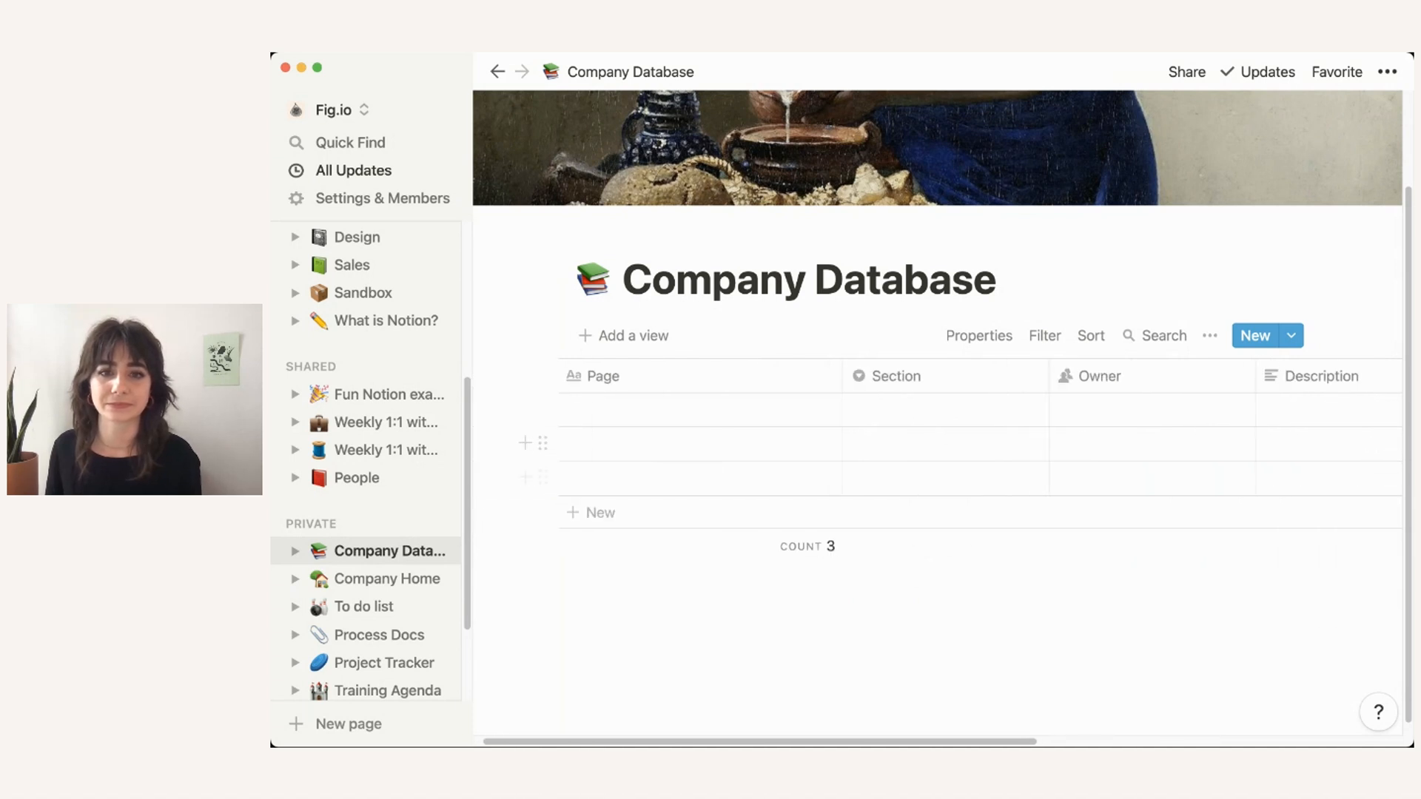
left_click(979, 335)
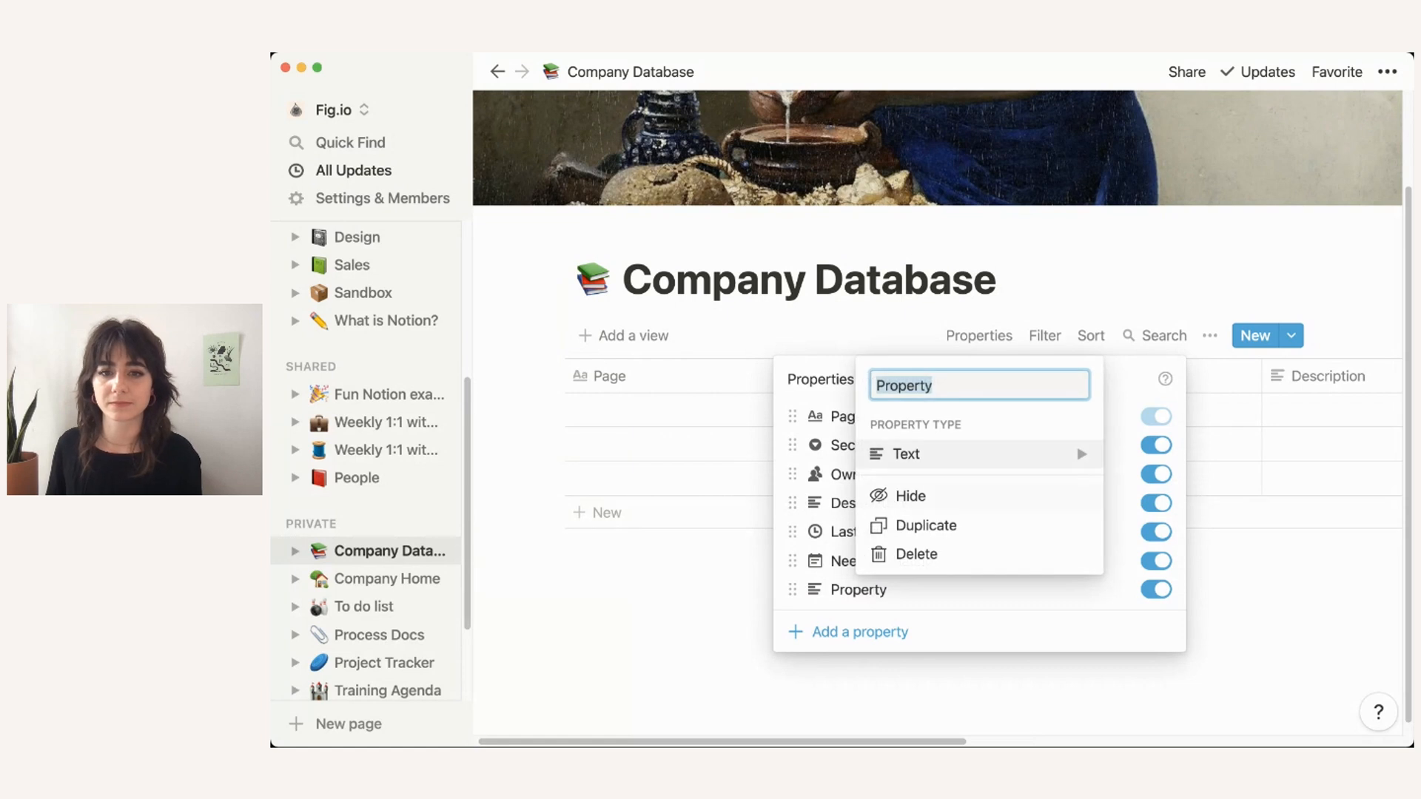
mouse_move(978, 454)
scroll(1200, 469, "down", 2)
scroll(1199, 365, "down", 1)
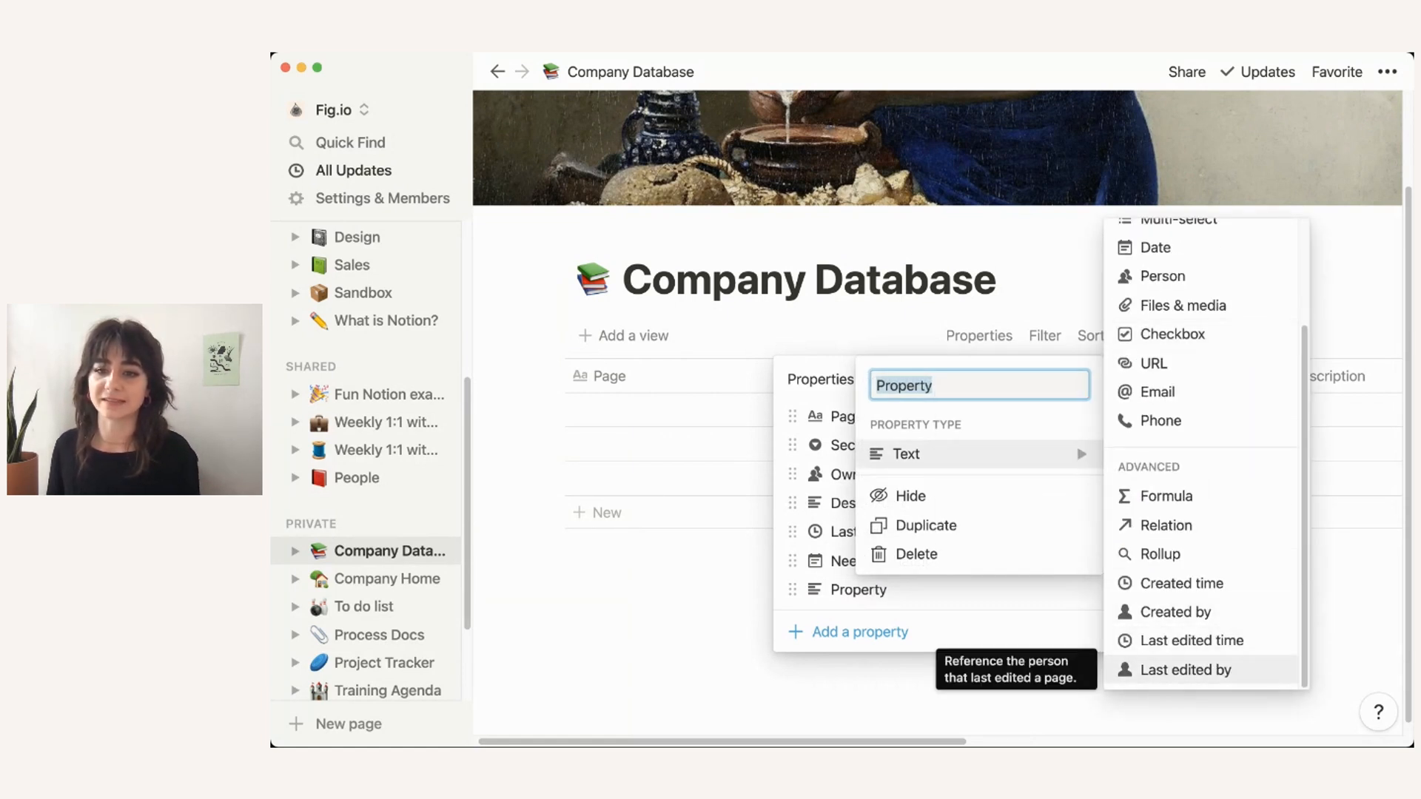
left_click(1186, 670)
left_click(873, 590)
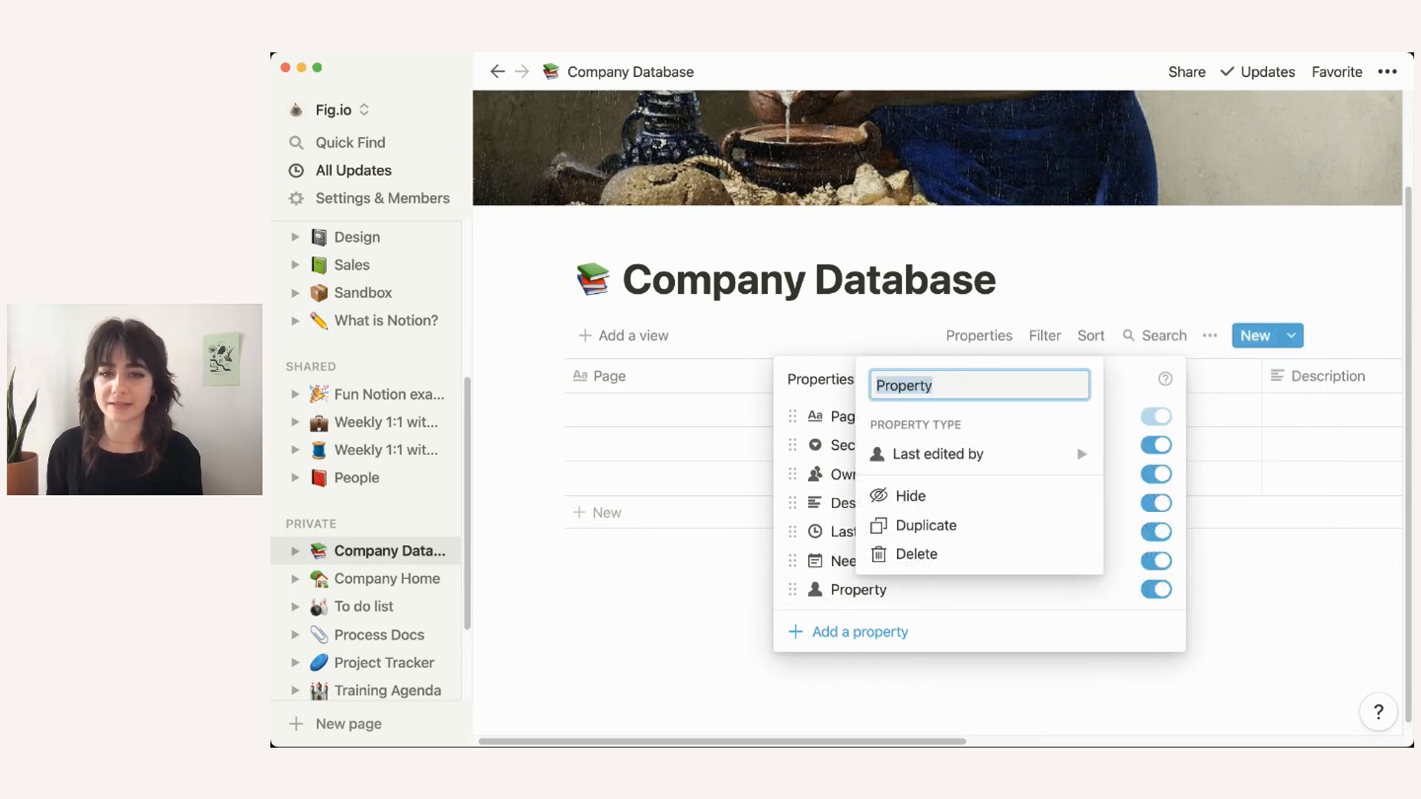
type("Last editor")
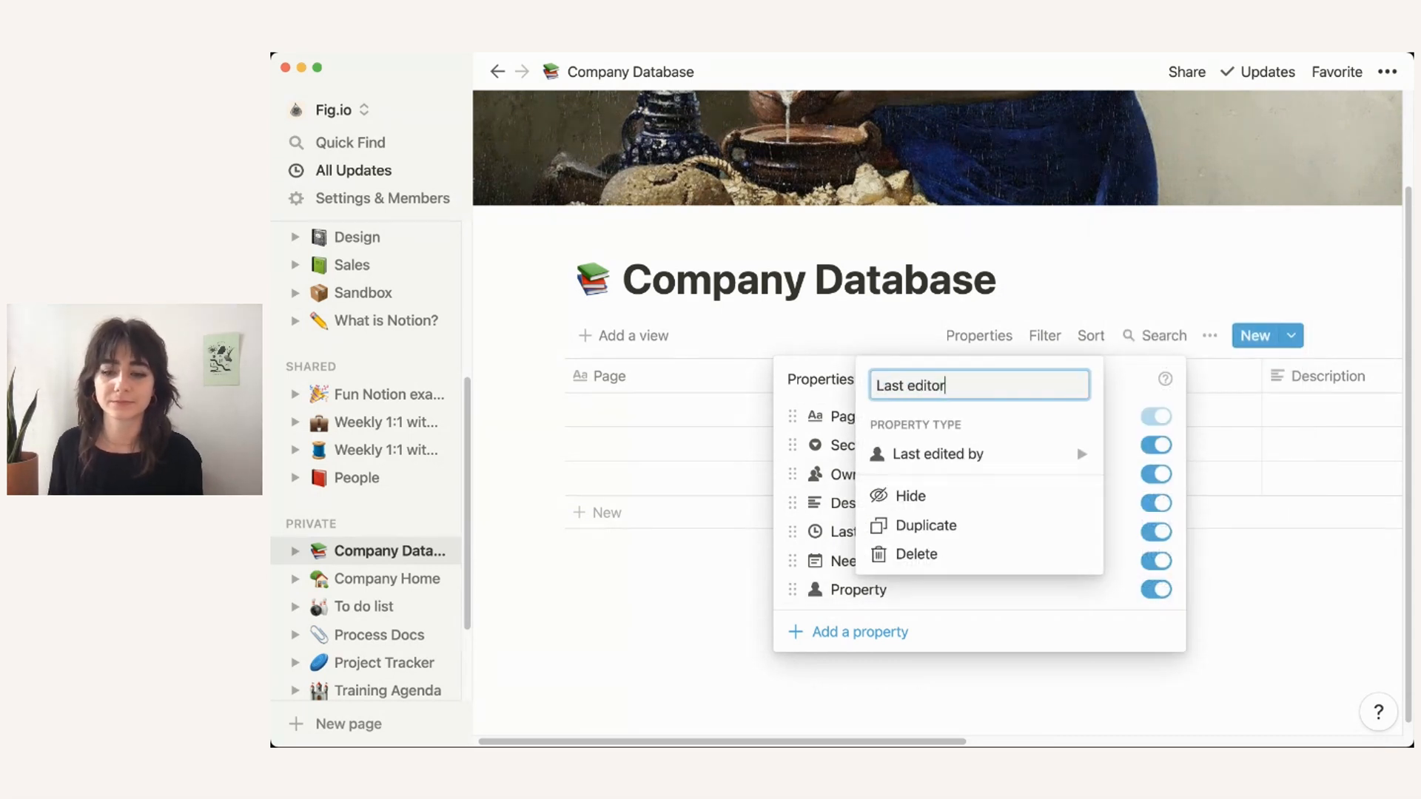
key("Return")
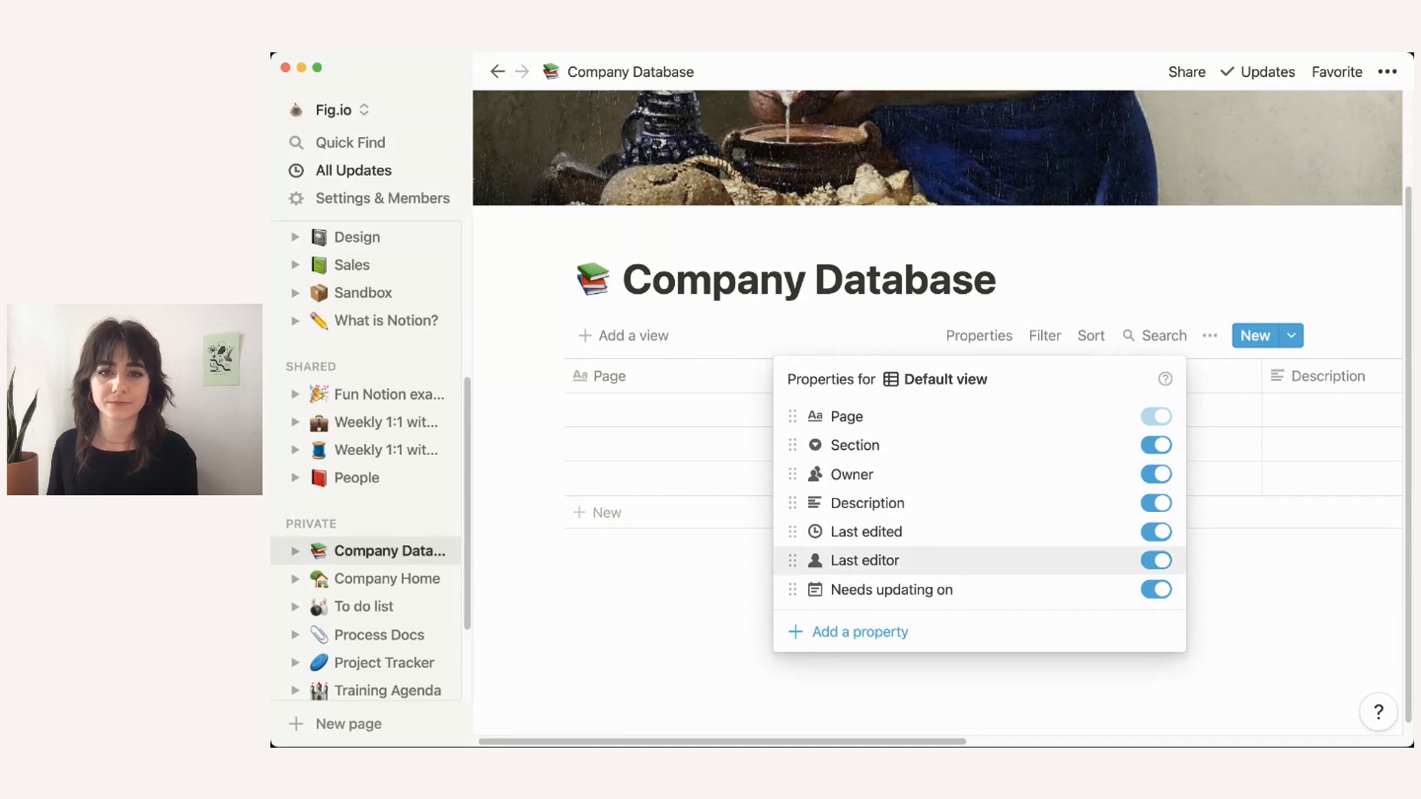
key("Escape")
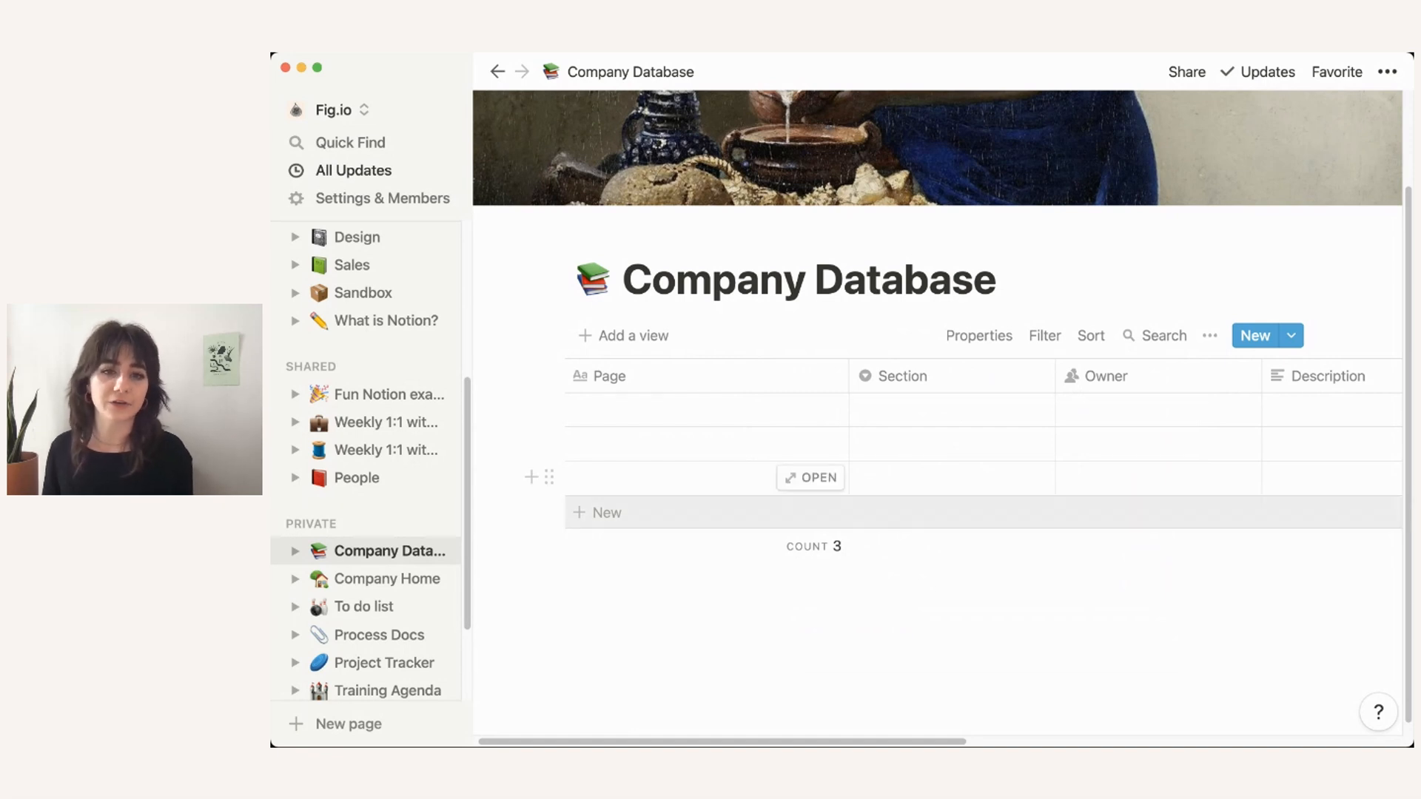
Step: Name the first row 'What's new' and open it as a full page with an empty body
left_click(672, 410)
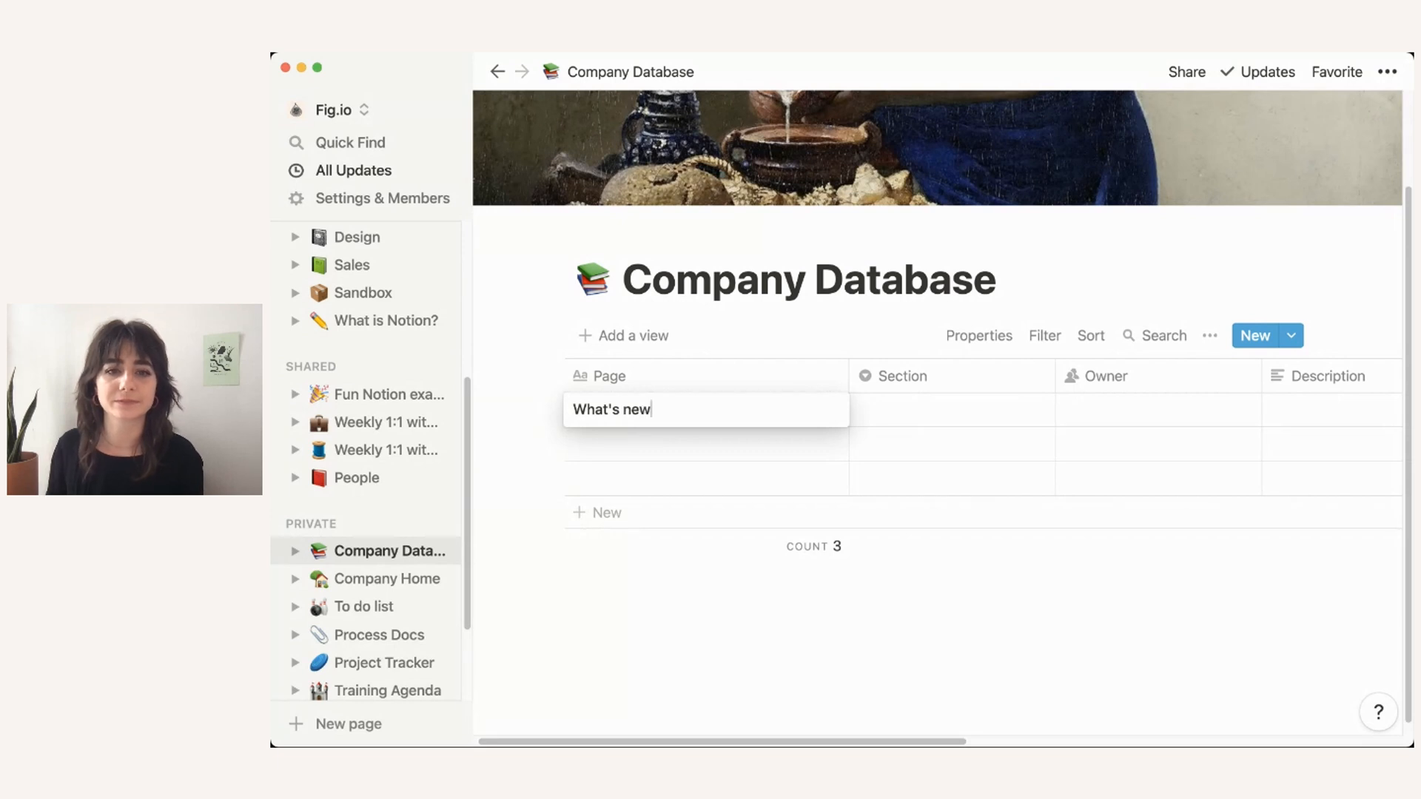
key("Return")
left_click(815, 406)
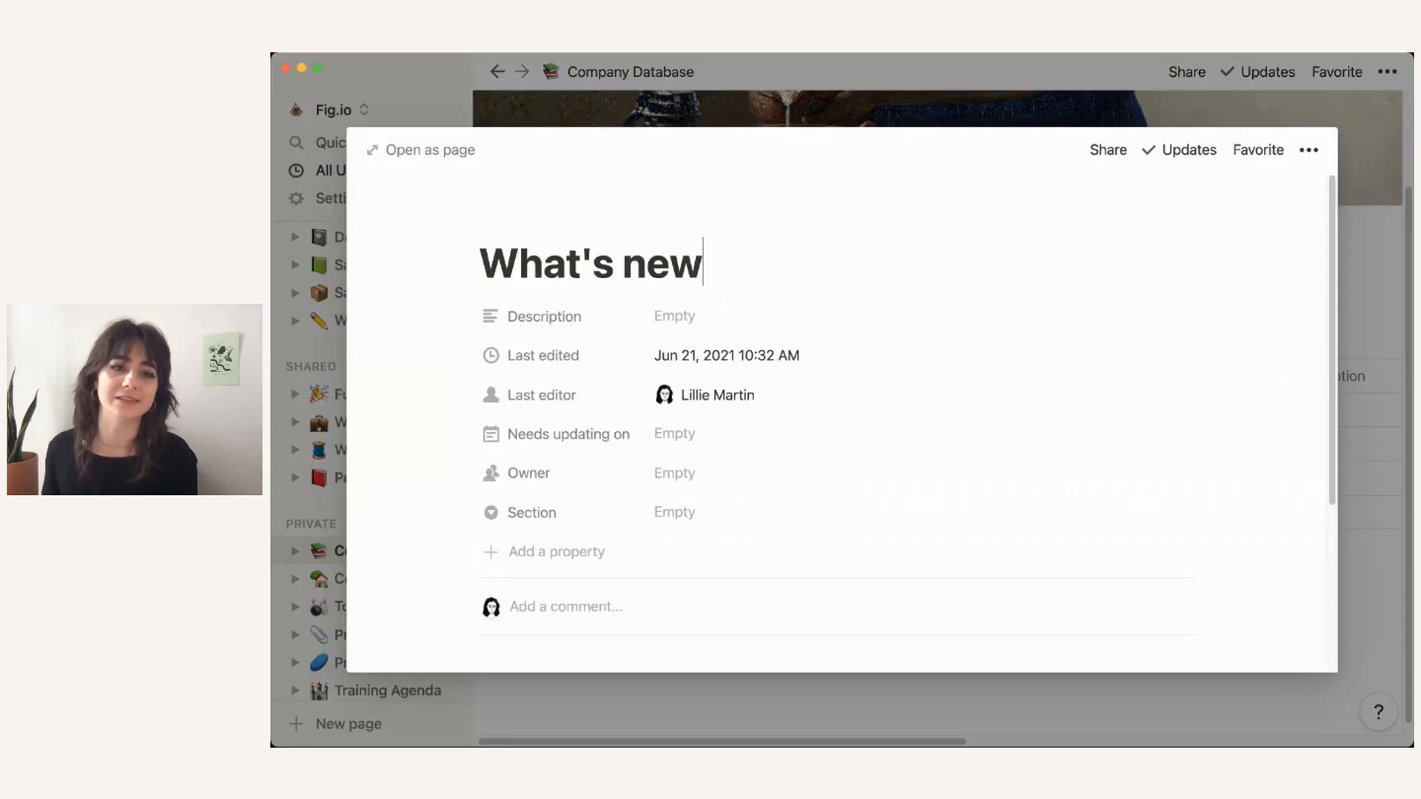
left_click(420, 149)
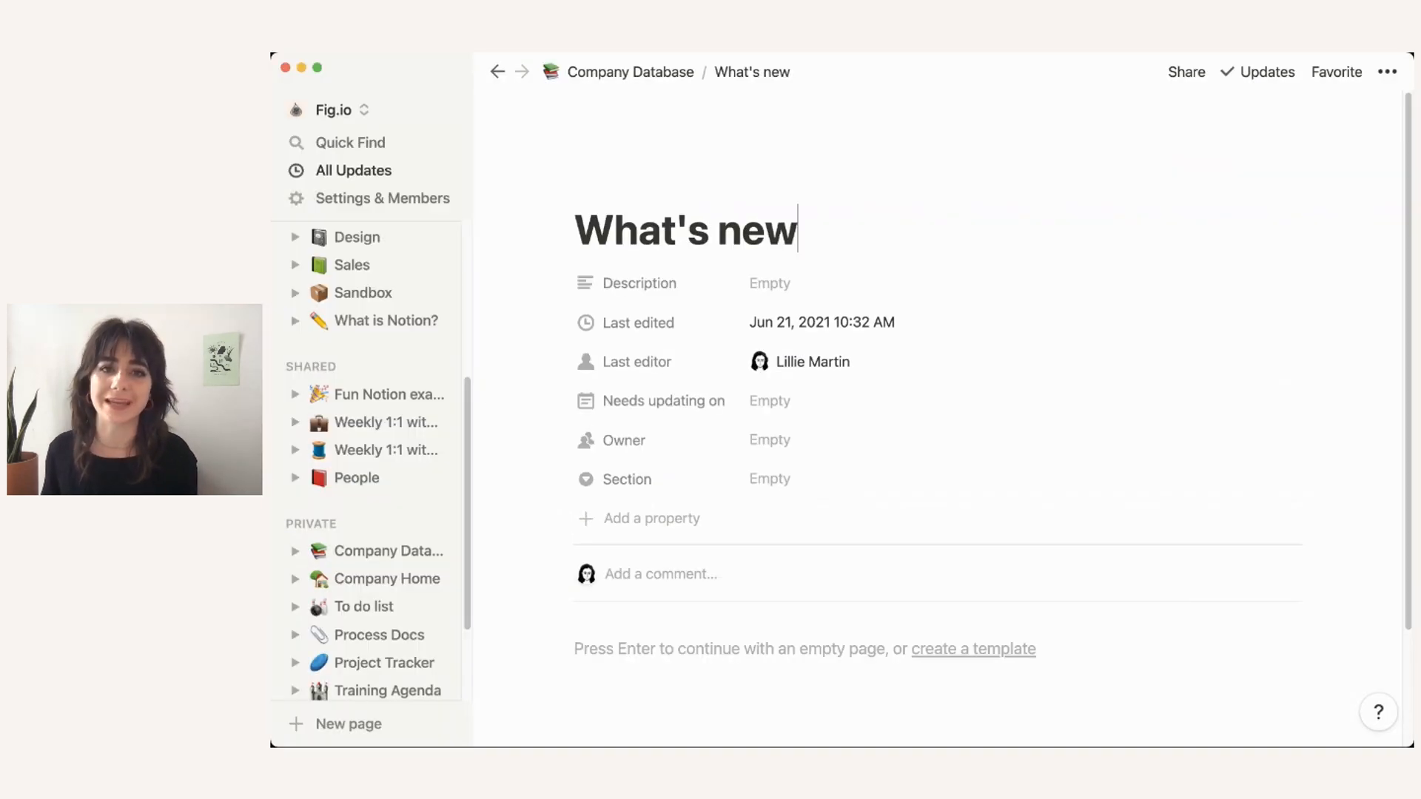
scroll(937, 418, "down", 2)
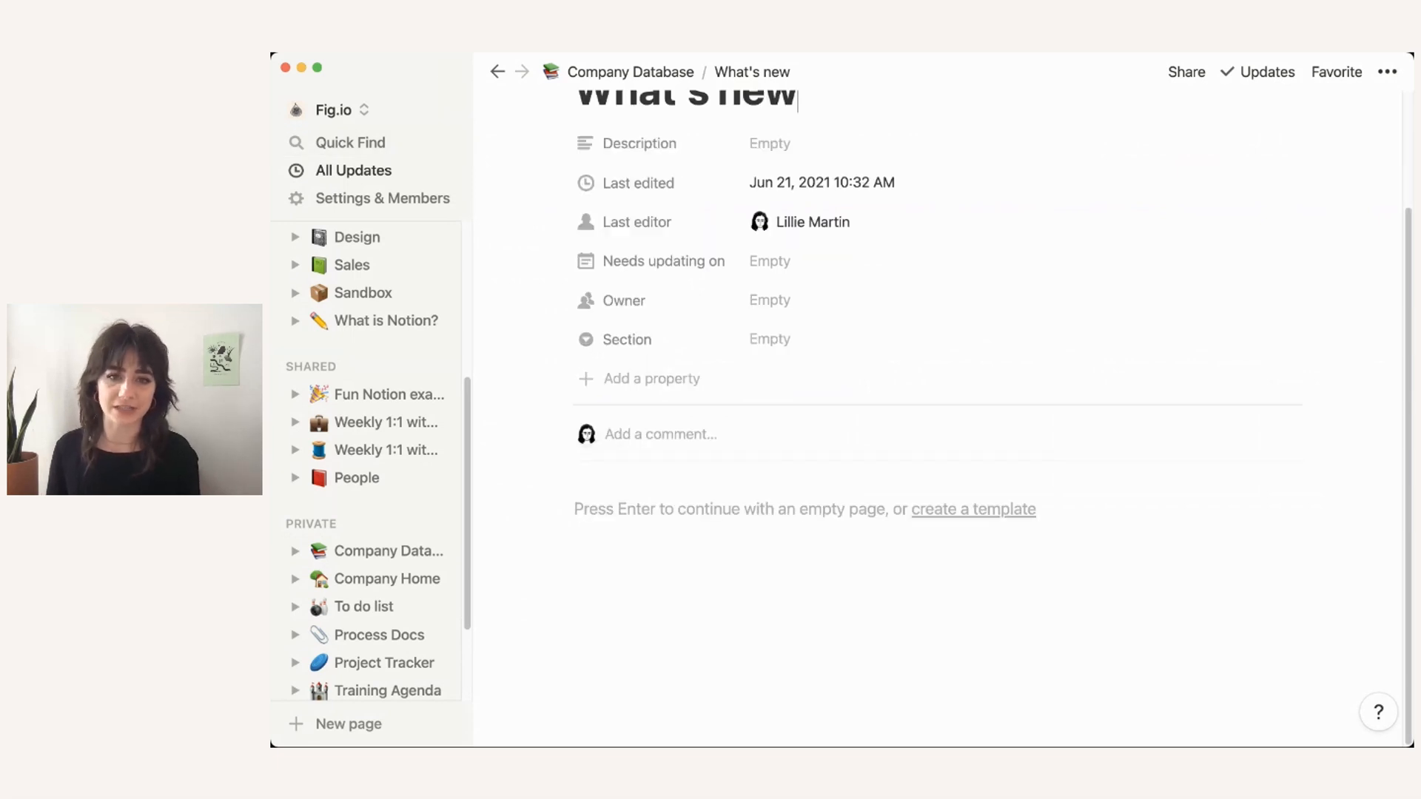
key("Return")
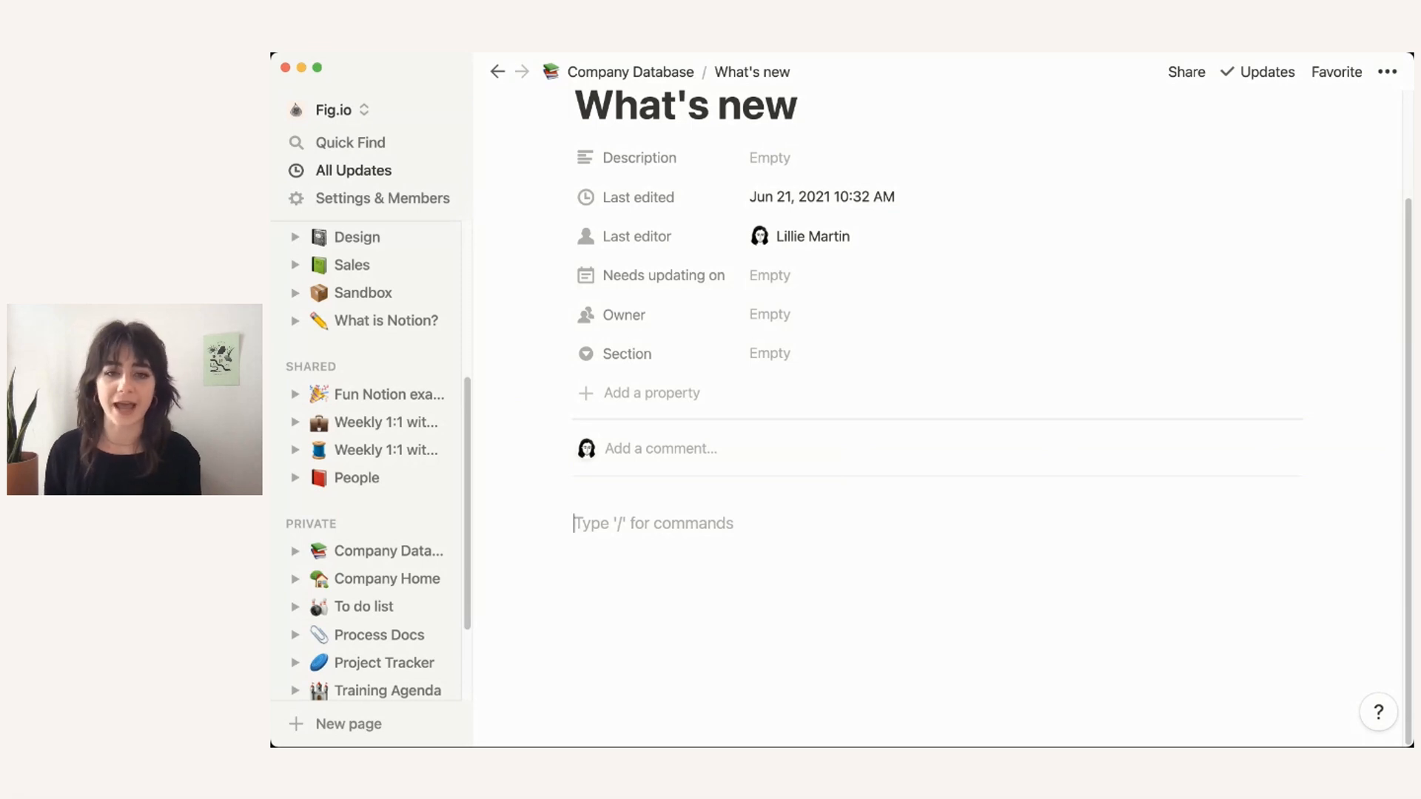
left_click(829, 276)
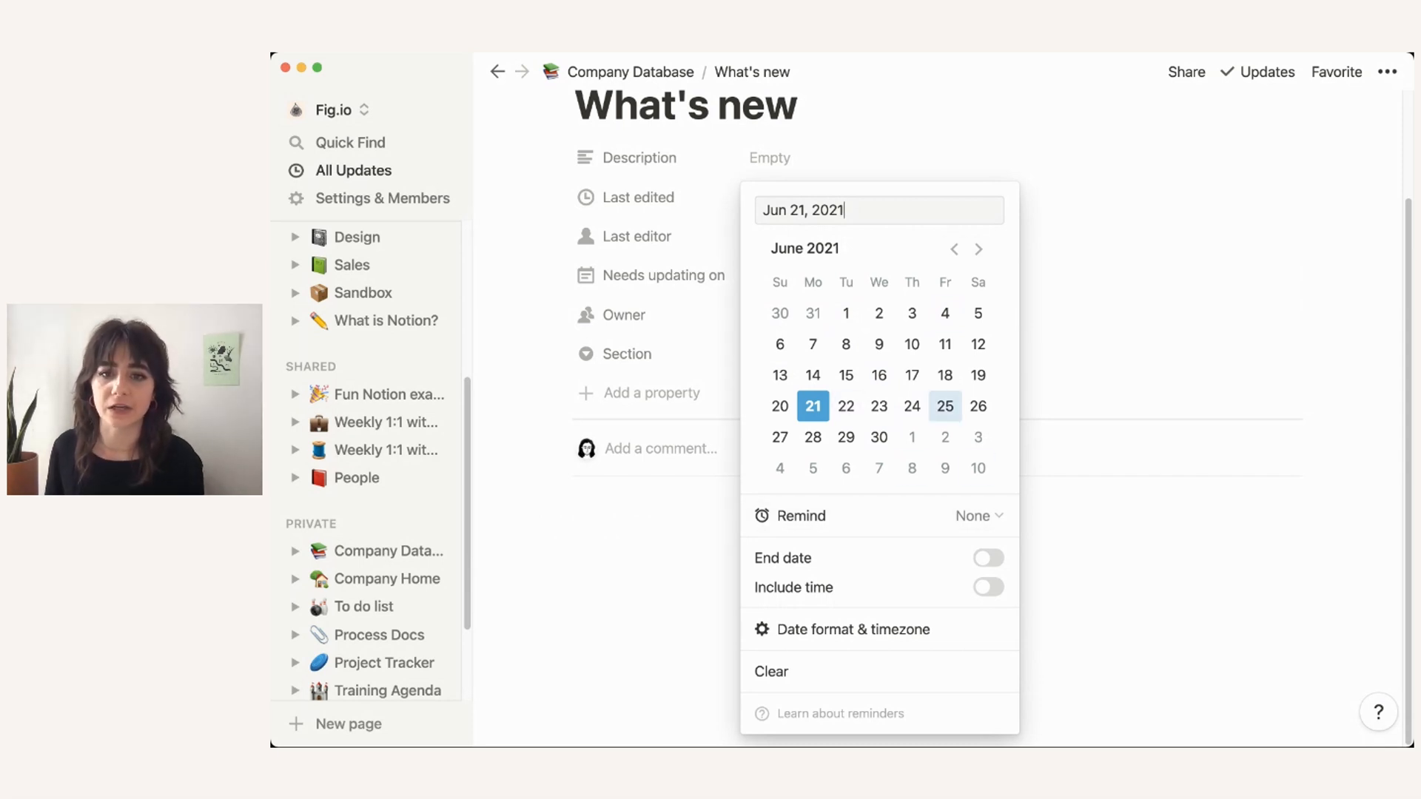
Step: Set Needs updating on to Jul 1, 2021 with an 'On day of event' reminder
left_click(912, 436)
left_click(976, 516)
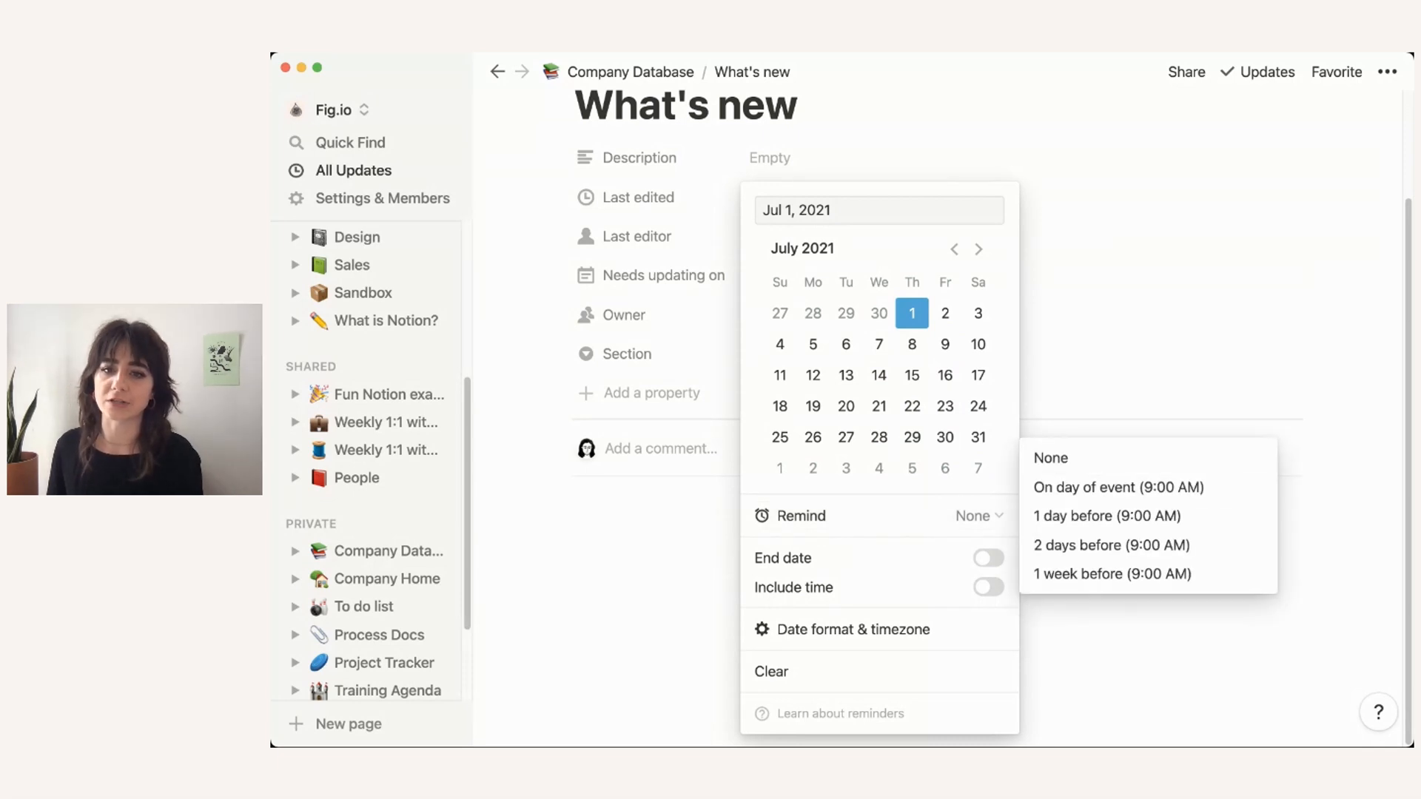
left_click(1118, 487)
left_click(666, 521)
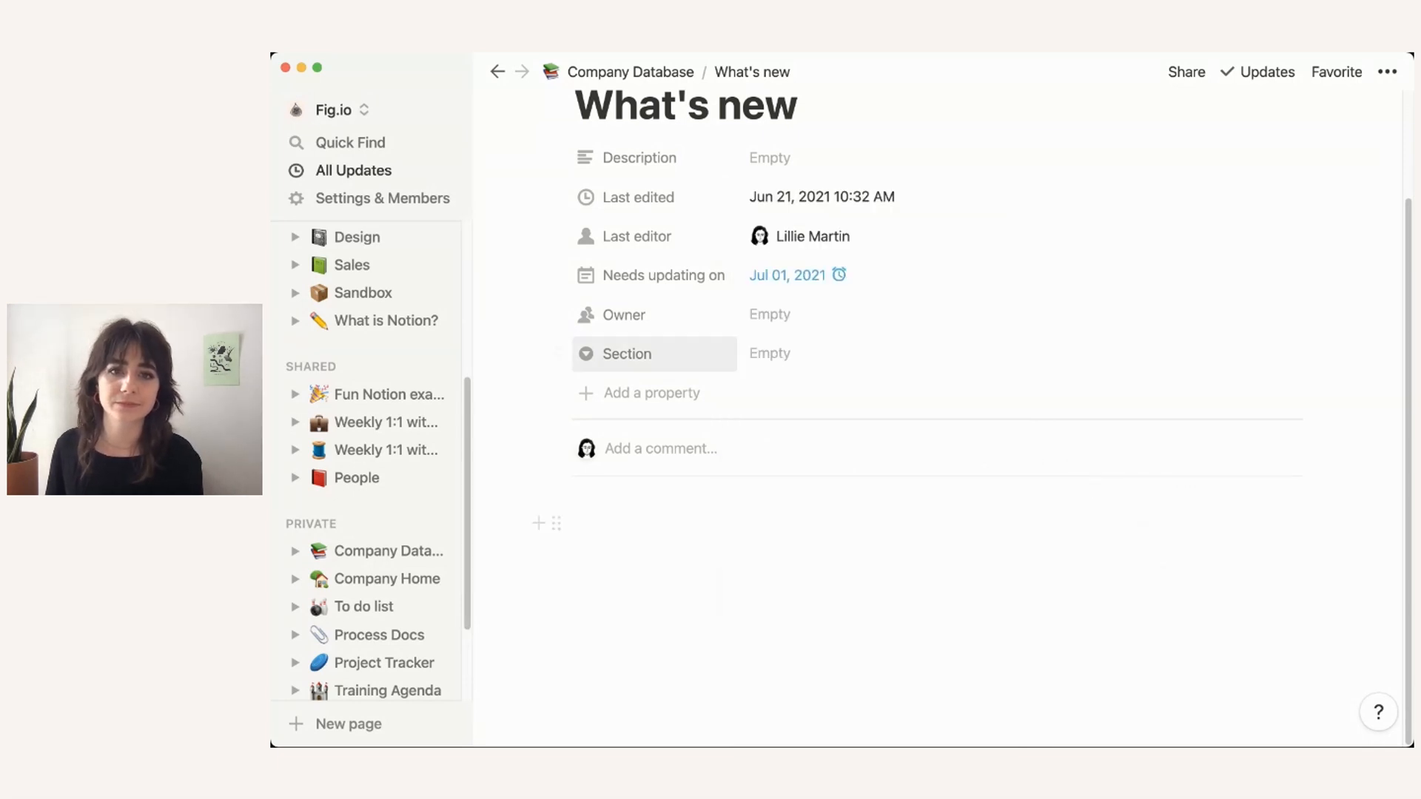
Step: Assign an owner to the What's new page from the people list
left_click(780, 315)
left_click(820, 382)
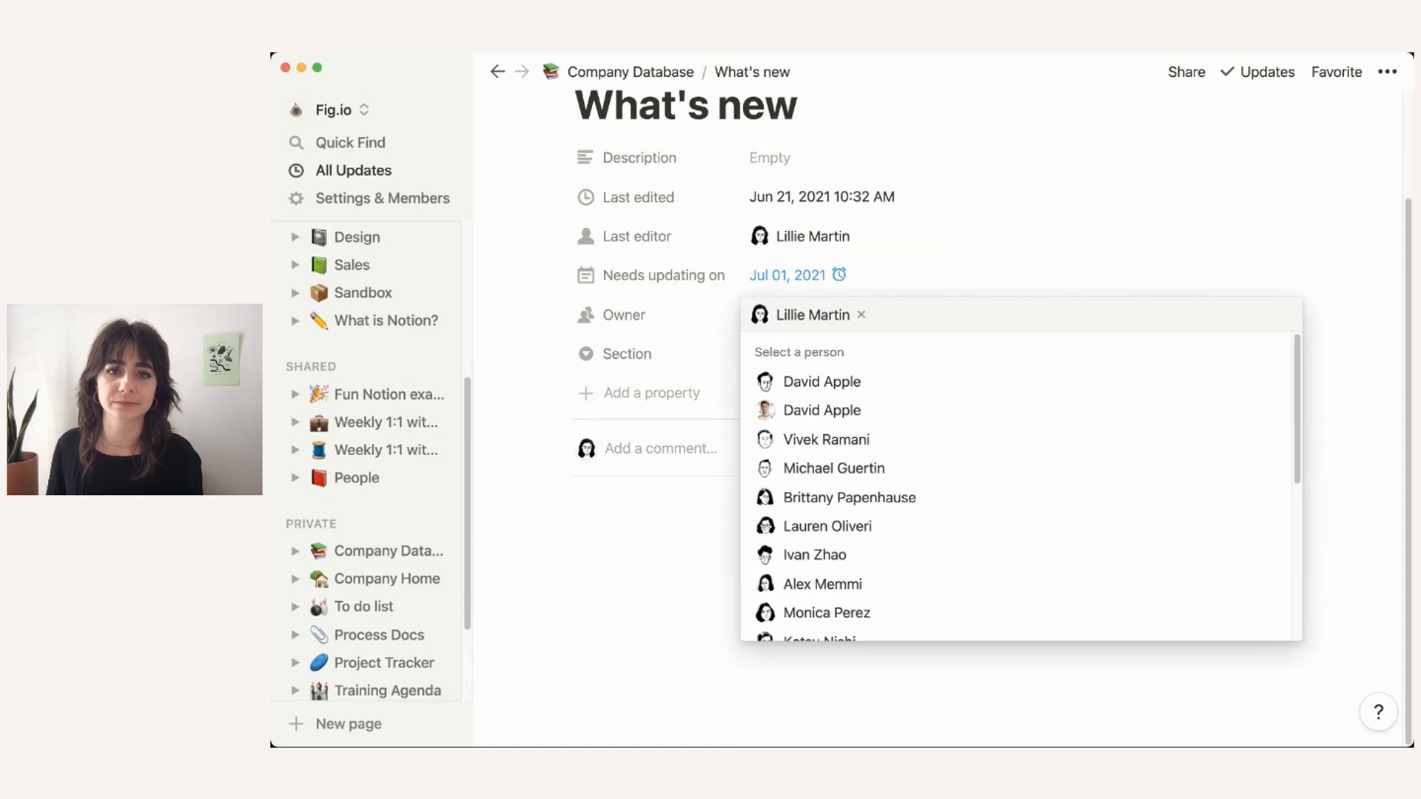
left_click(688, 385)
scroll(821, 367, "up", 1)
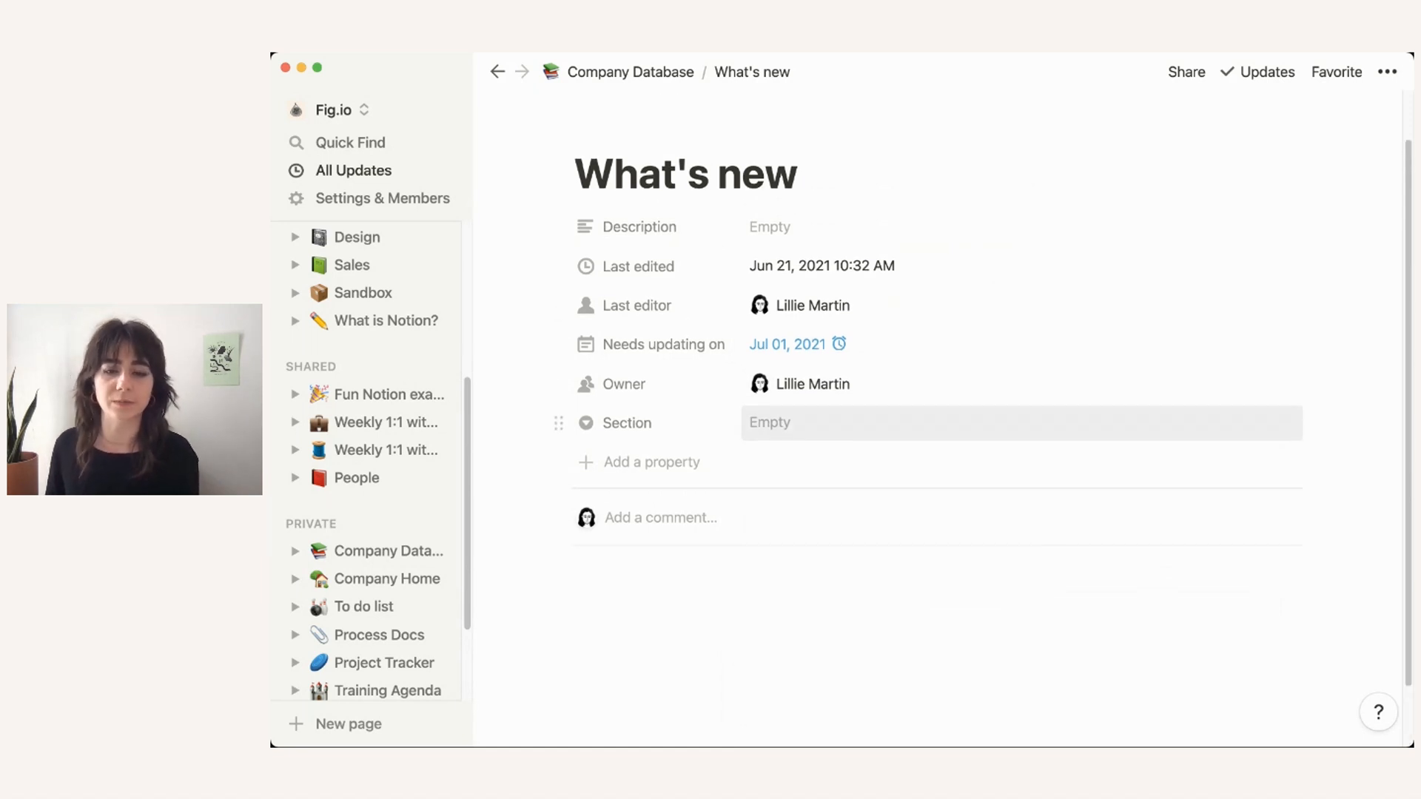
Step: Add Team and Policies as Section options, leaving What's new filed under Policies
left_click(814, 423)
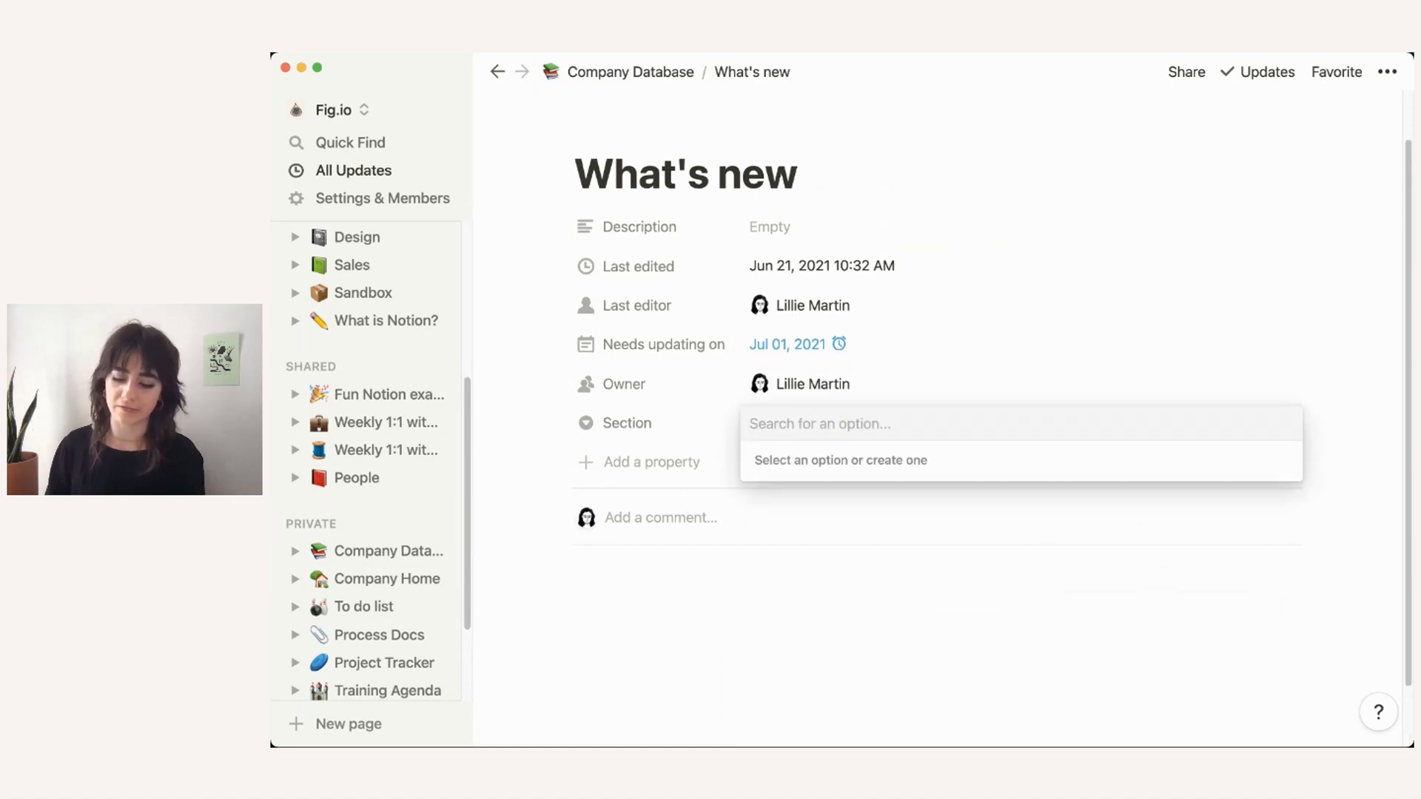
type("Team")
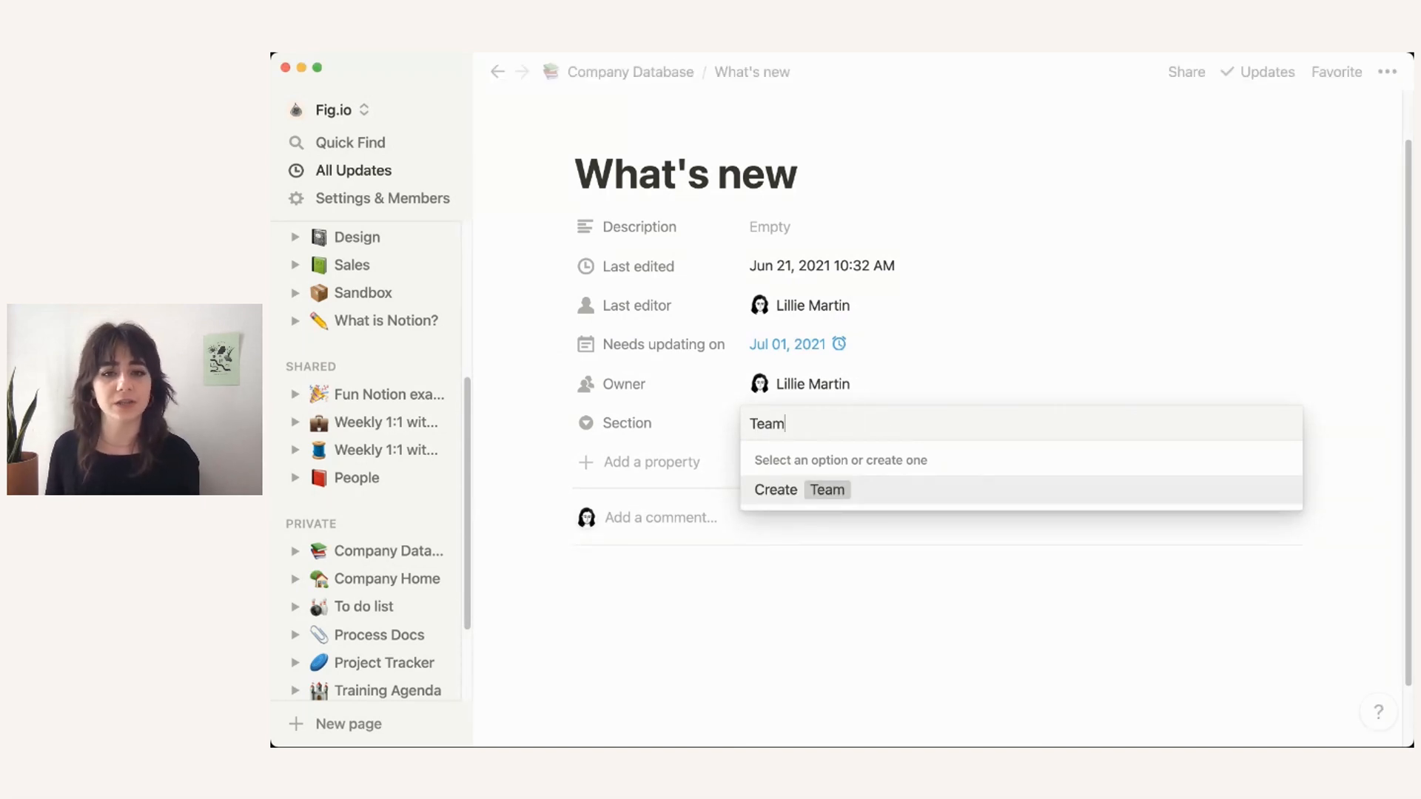
key("Return")
left_click(814, 422)
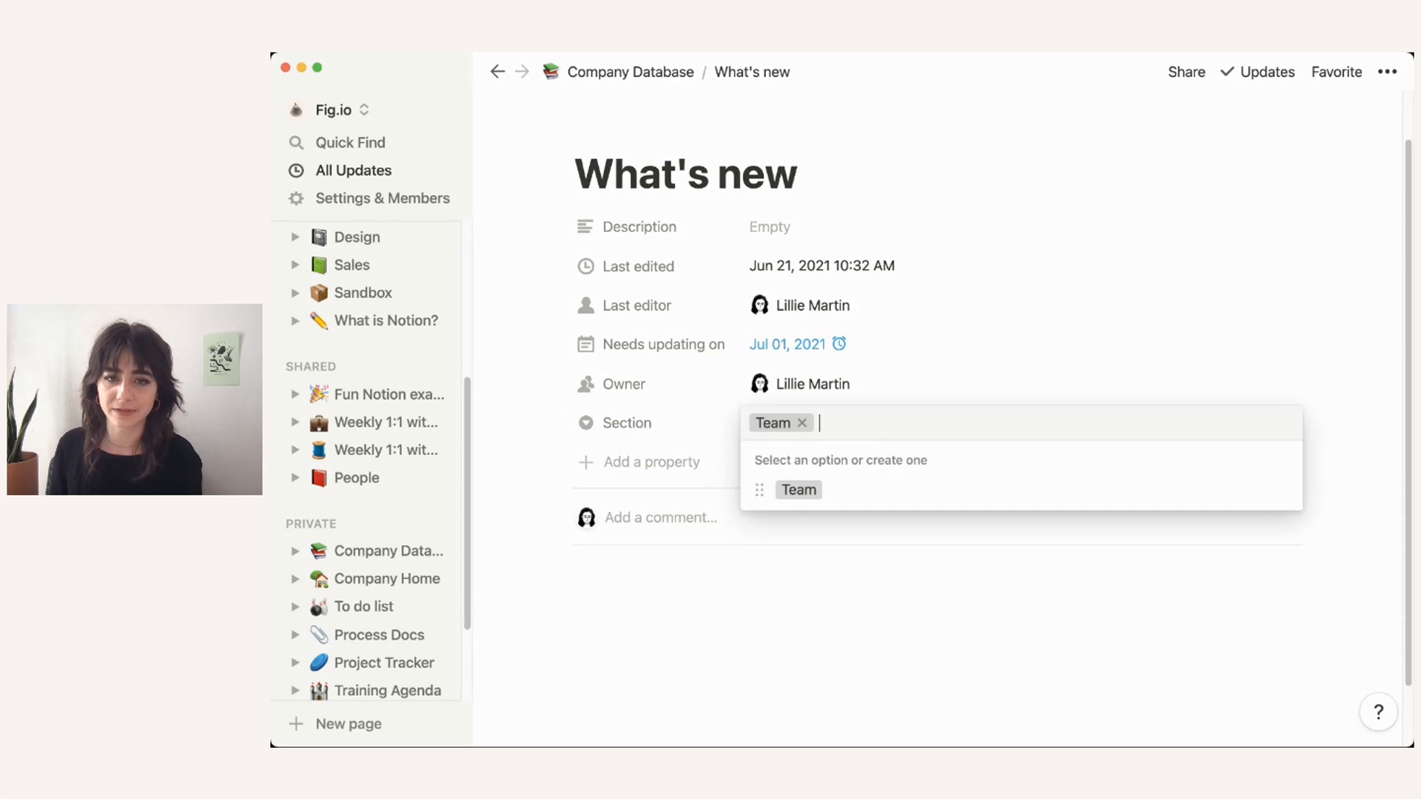
type("Policies")
key("Return")
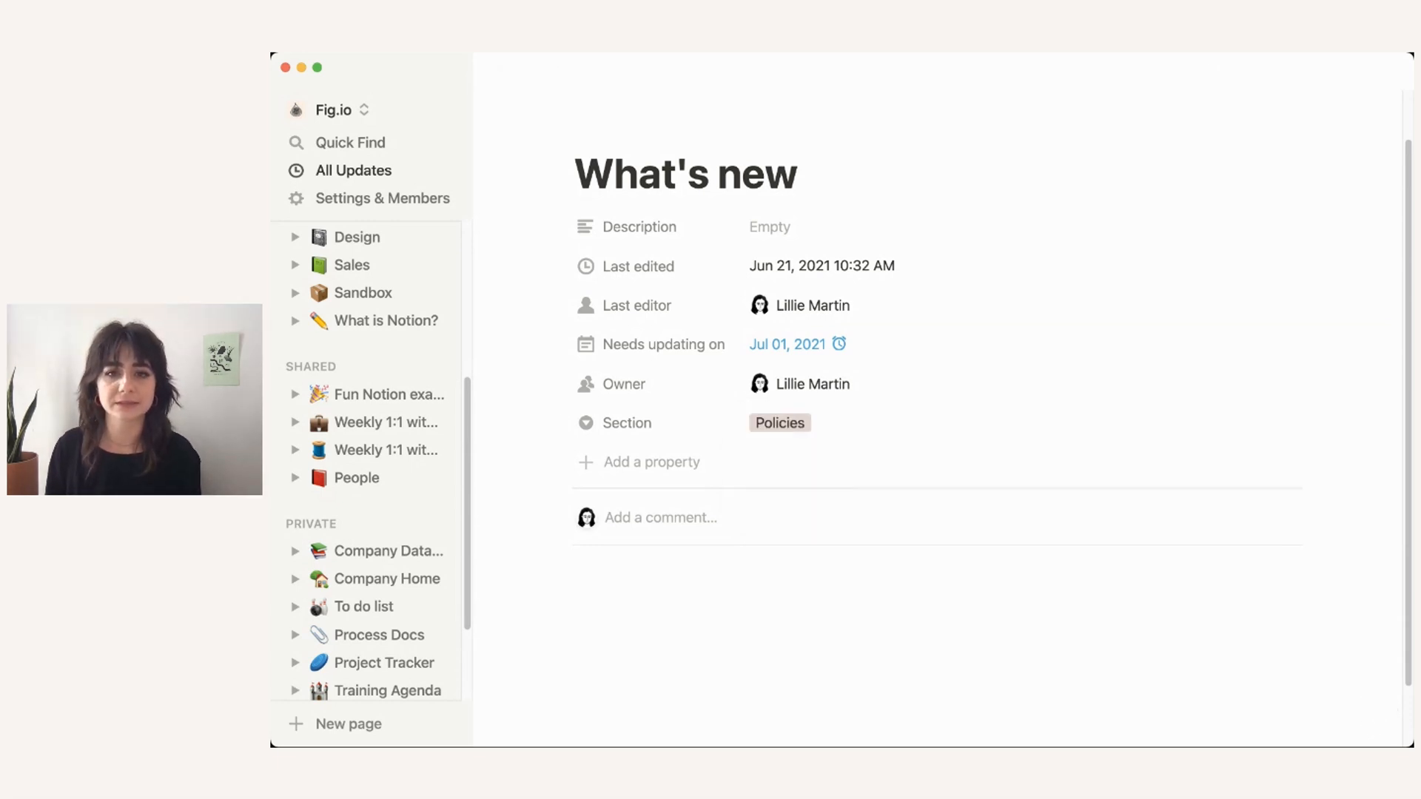
Step: Colour the Team option yellow and the Policies option blue
left_click(1021, 422)
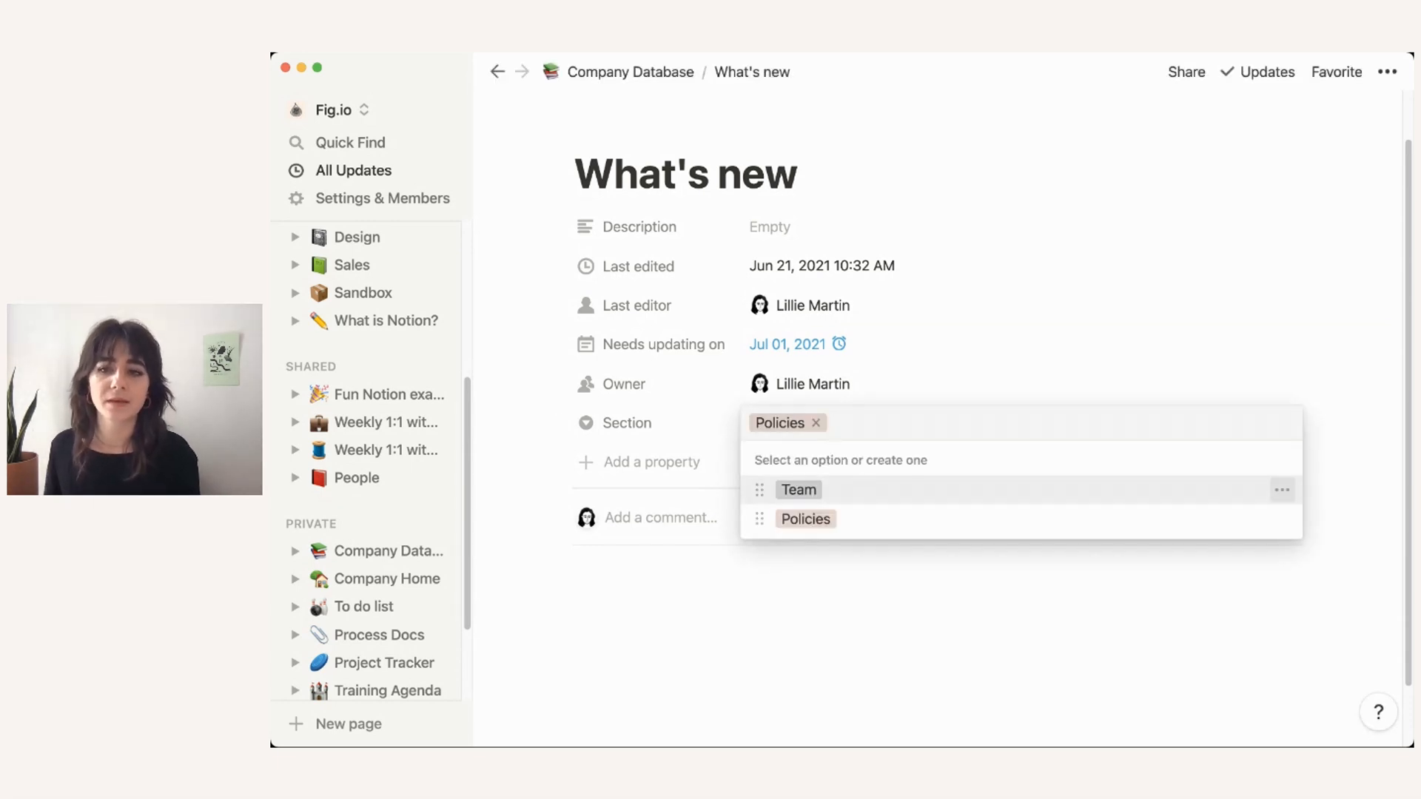
left_click(1282, 489)
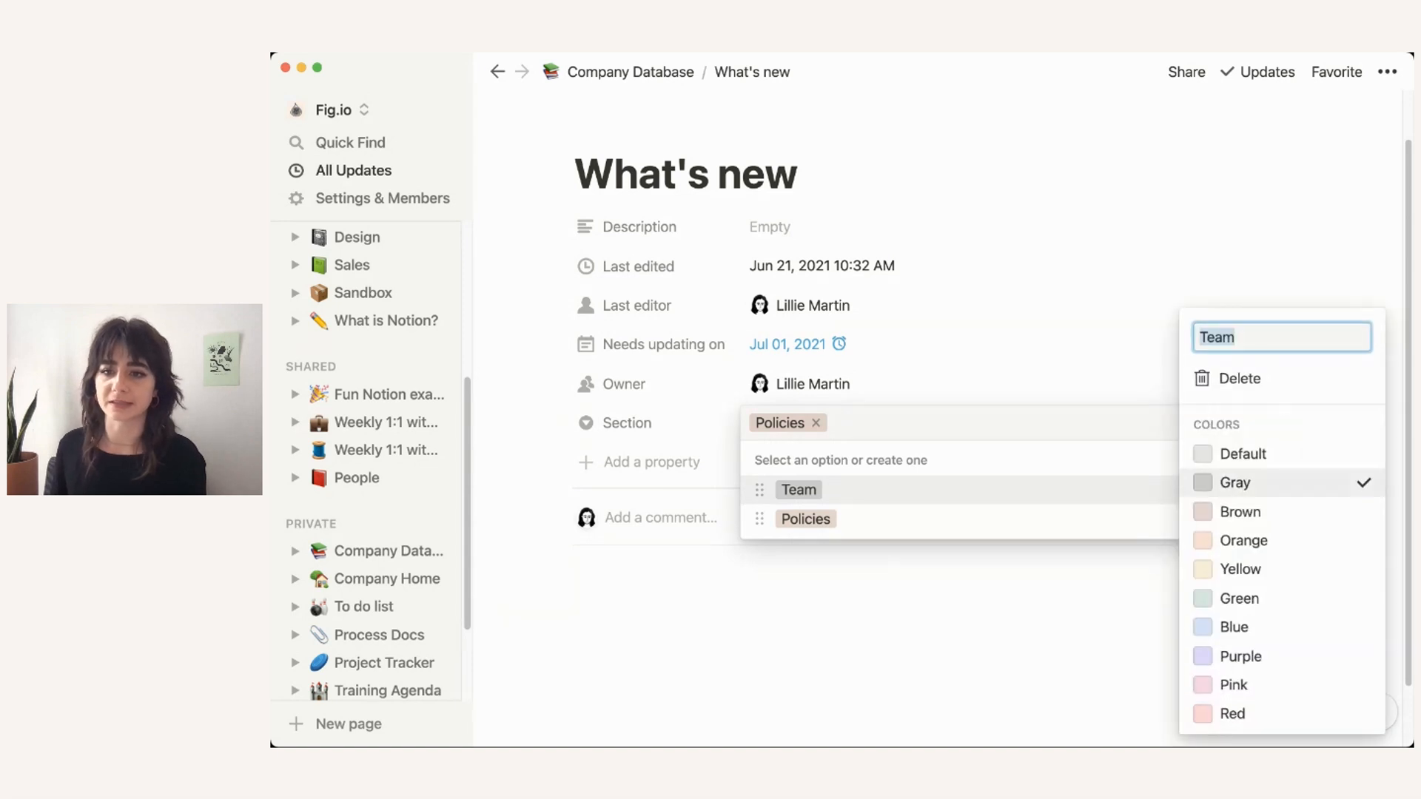
left_click(1241, 569)
key("Escape")
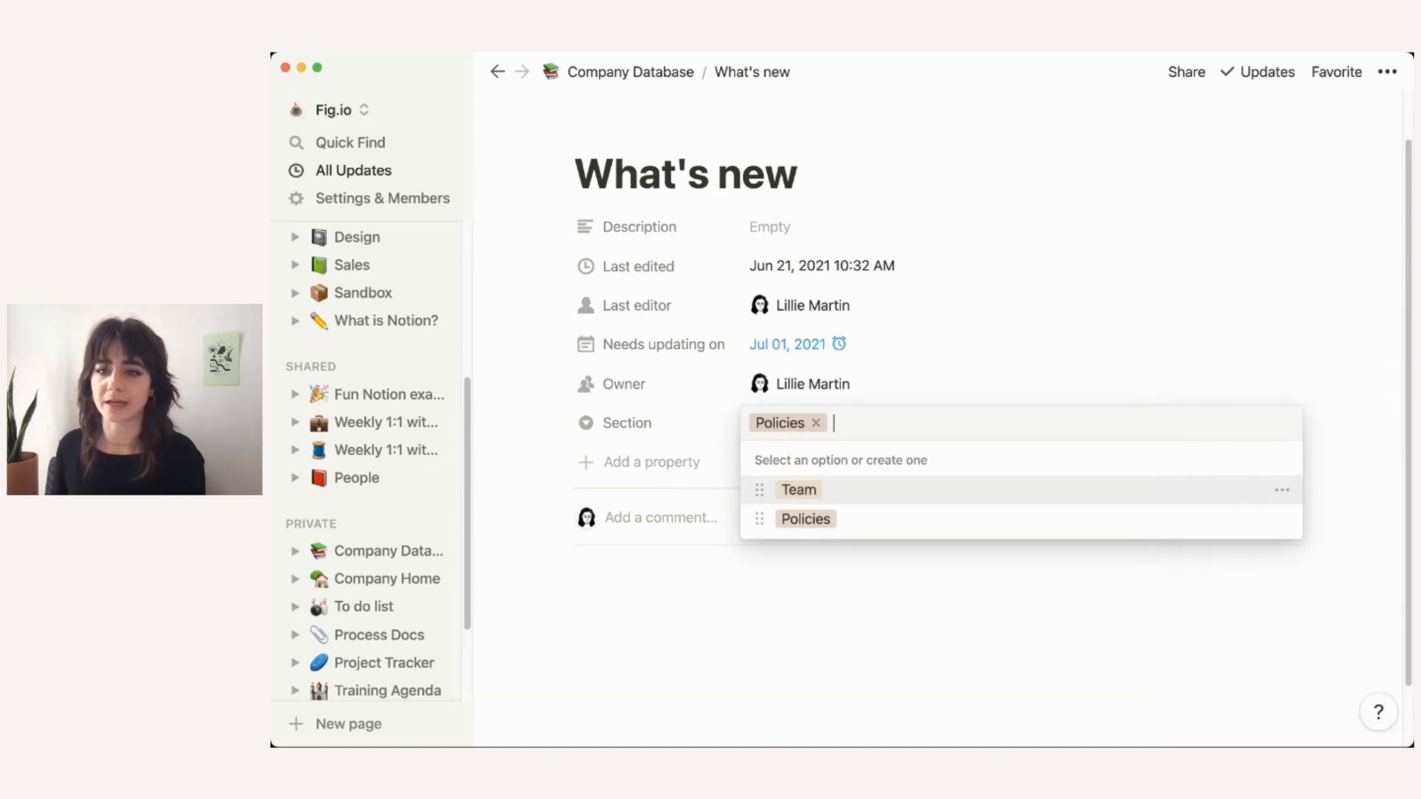
left_click(1282, 518)
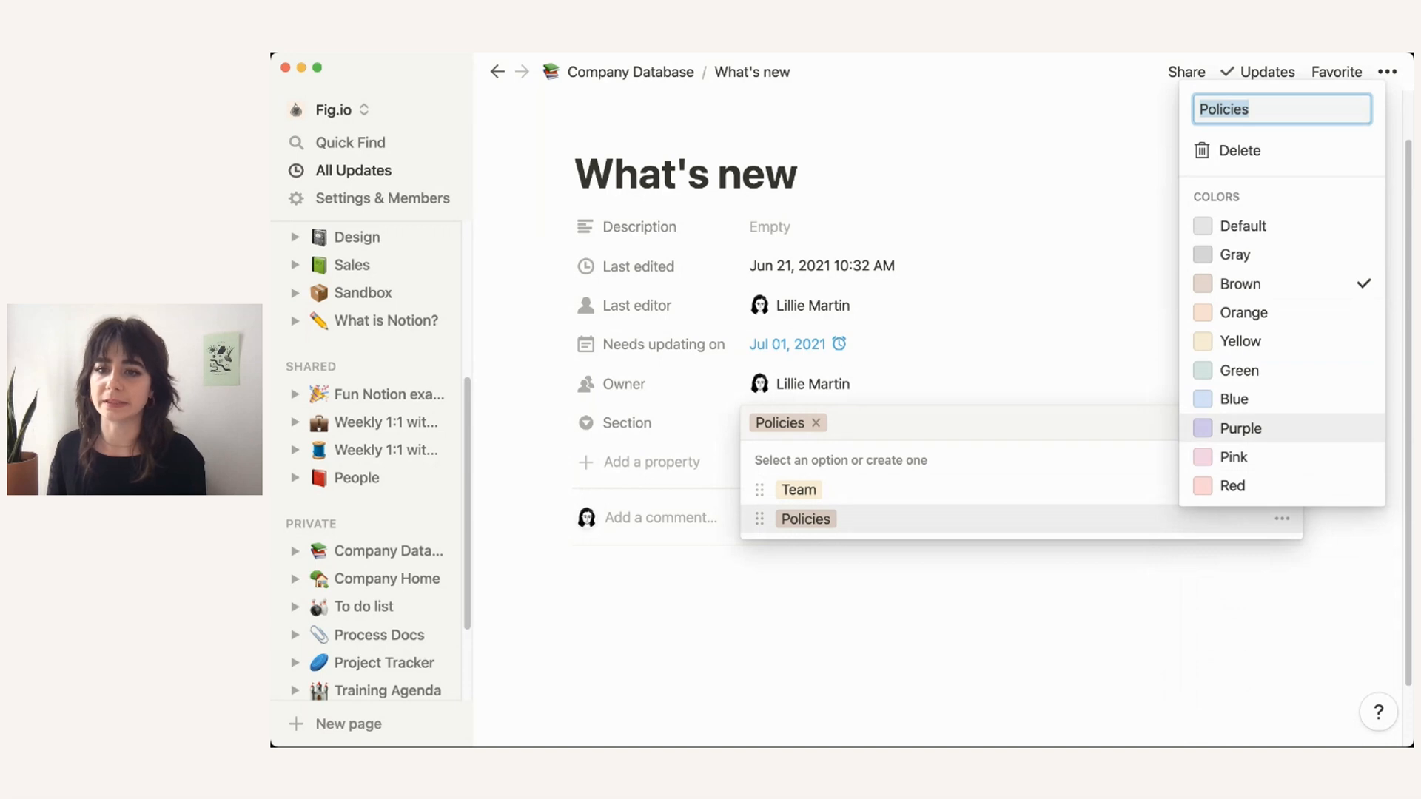
left_click(1234, 399)
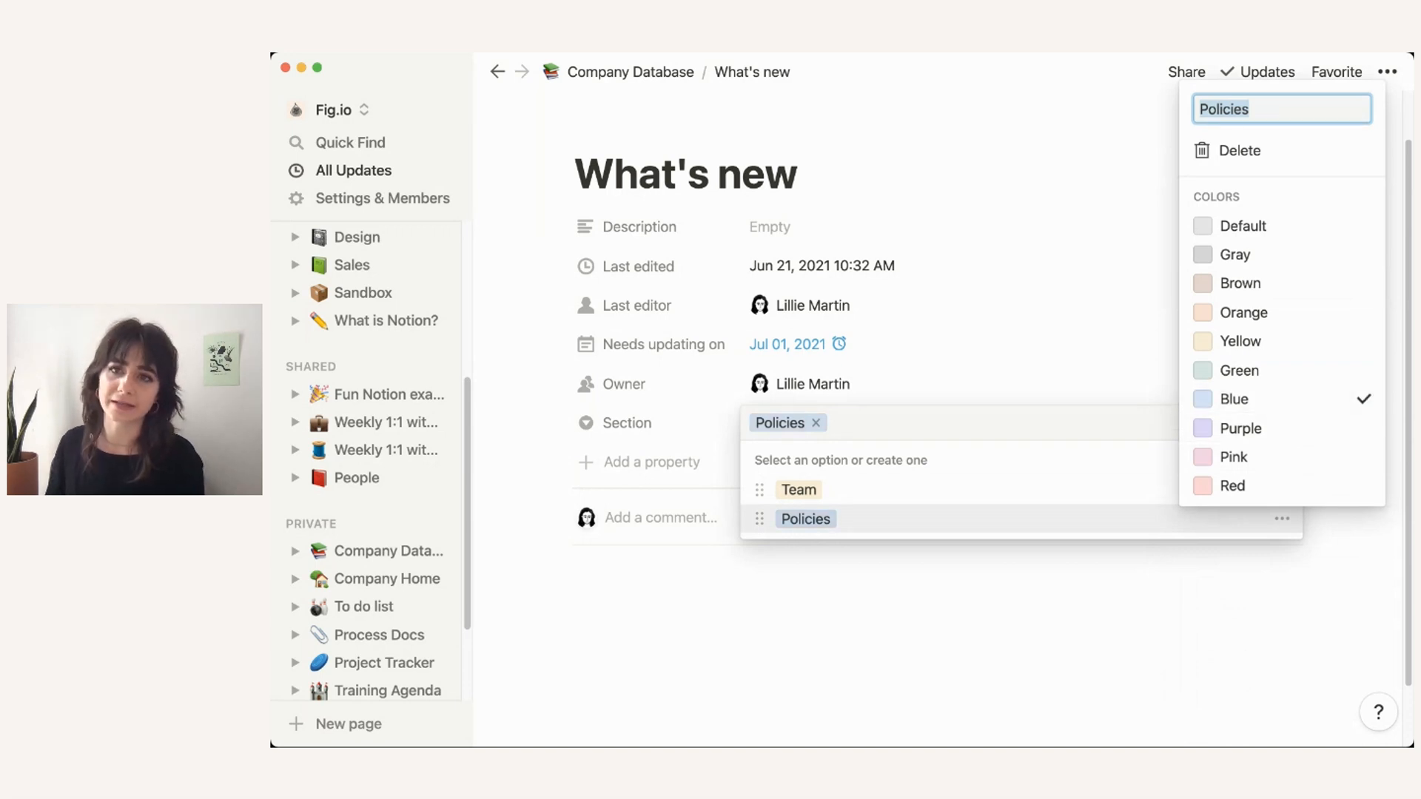
key("Escape")
key("Escape")
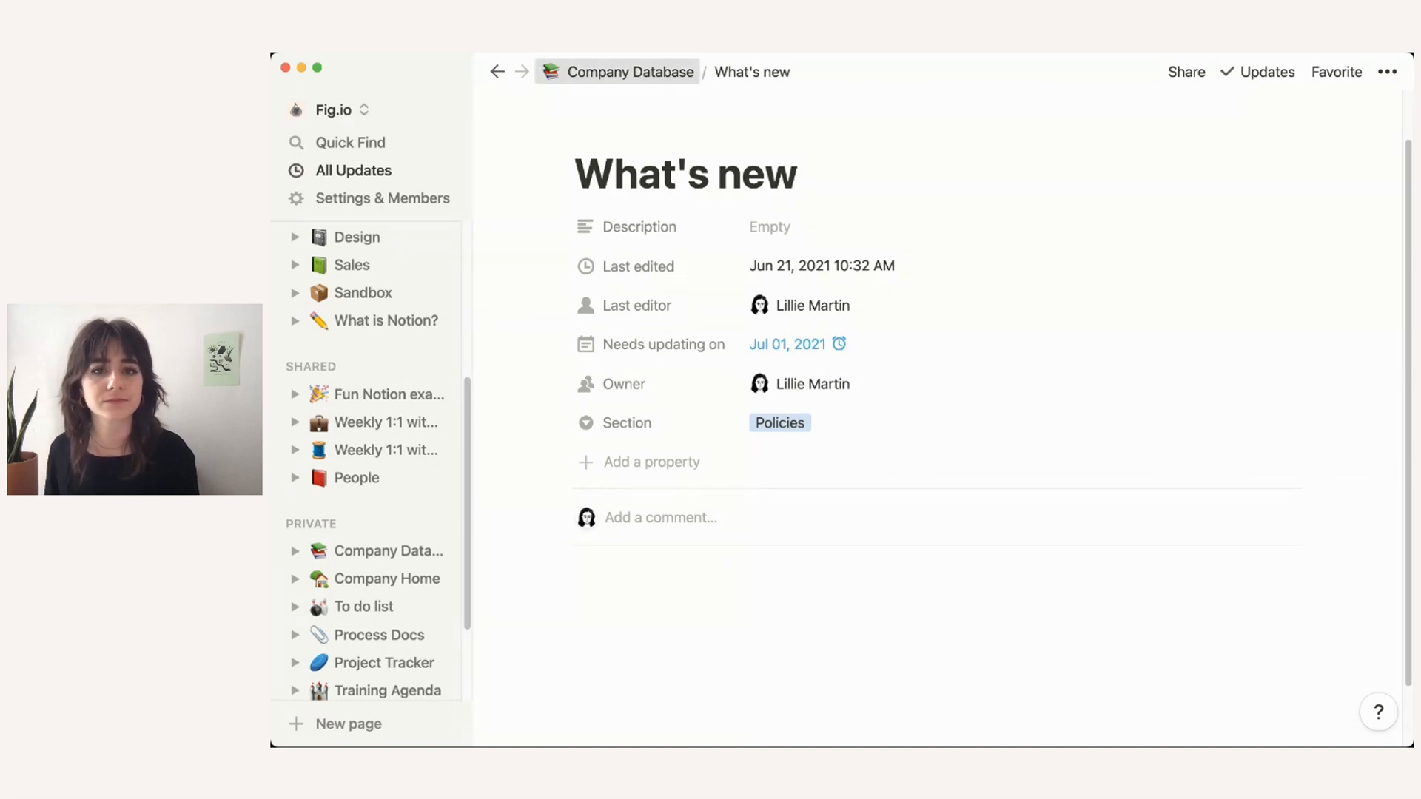
Step: Back on the Company Database table, narrow the Page column and drag Owner before Section
left_click(630, 71)
scroll(814, 370, "down", 3)
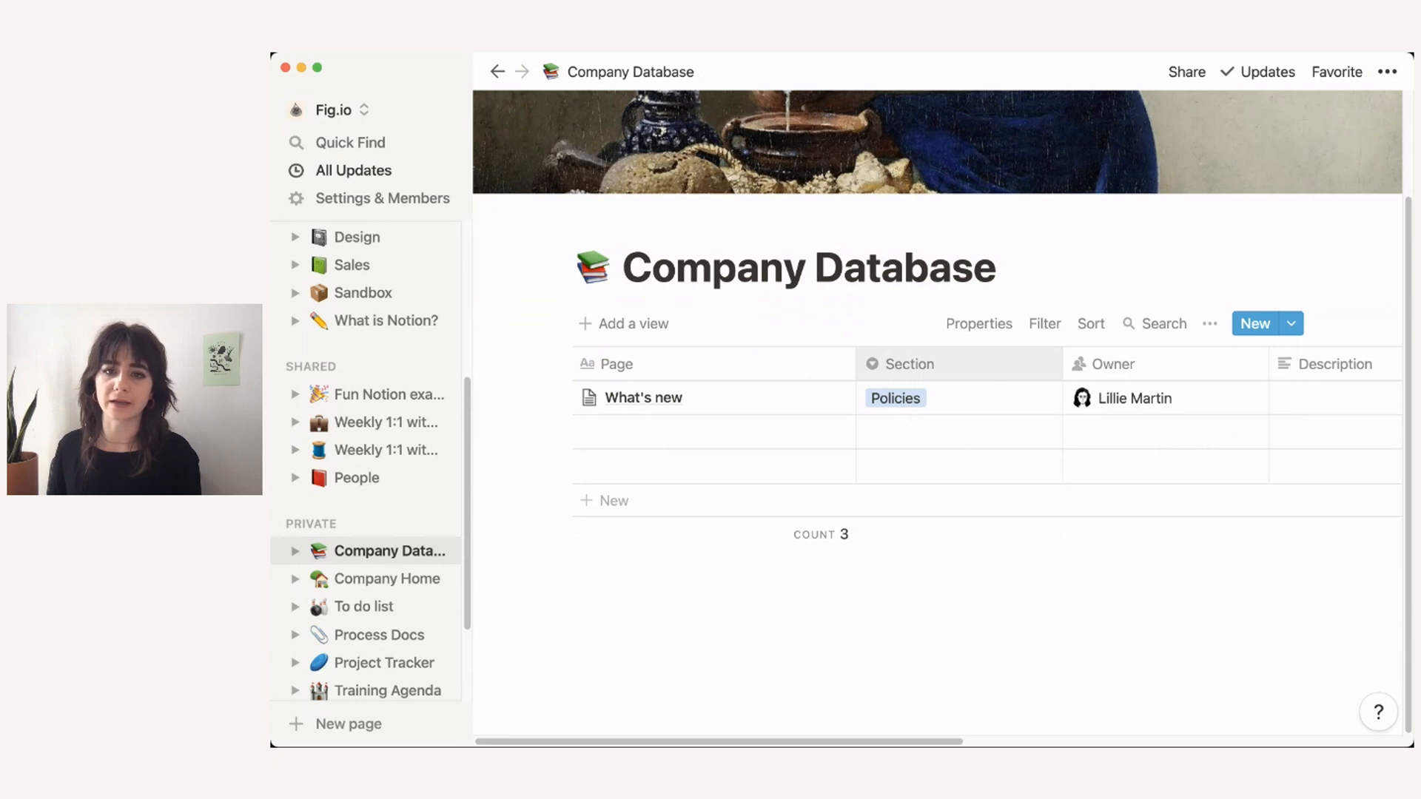
left_click_drag(856, 363, 727, 363)
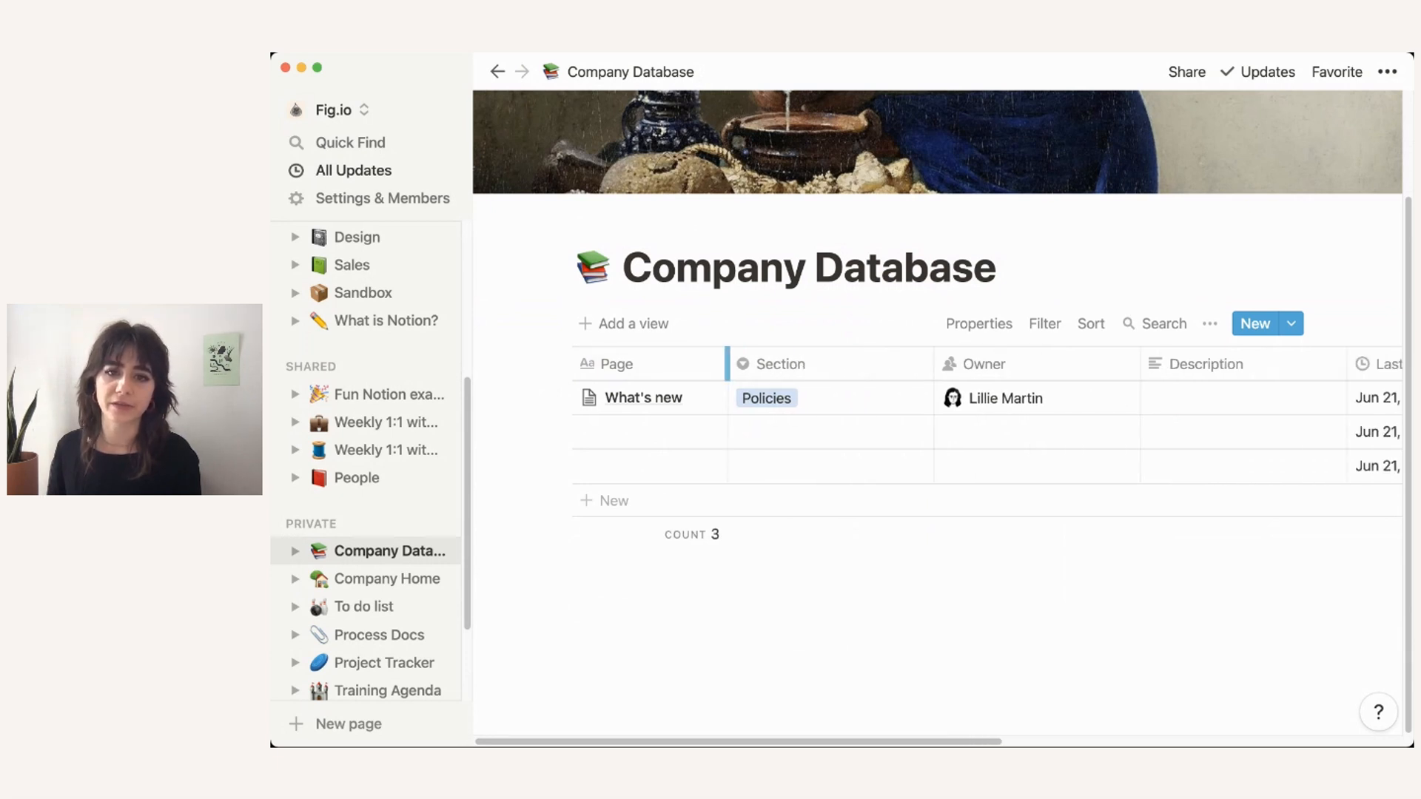
left_click_drag(985, 364, 784, 363)
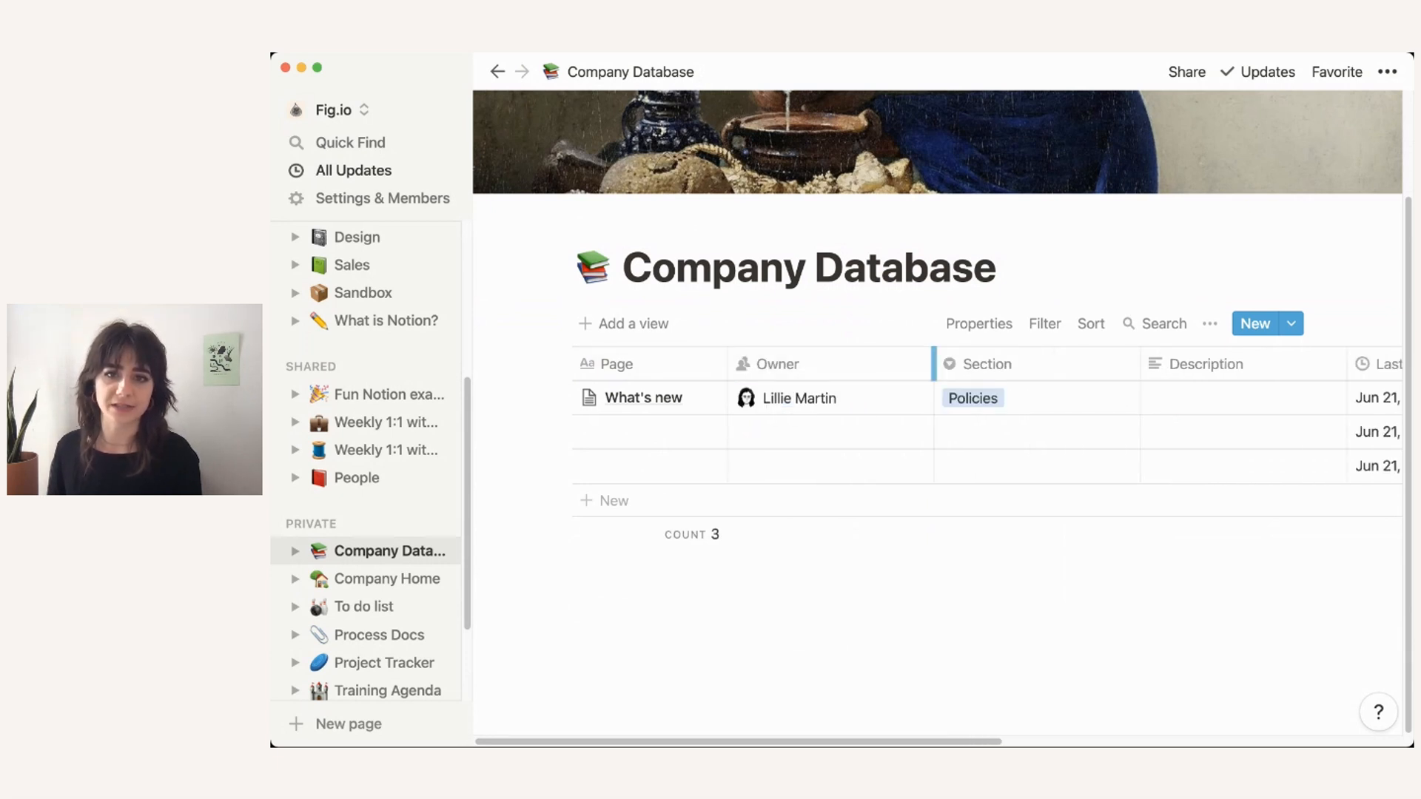
Step: Narrow the Owner column and hide Last editor, Last edited, Description and Section properties
left_click_drag(932, 363, 875, 364)
left_click(979, 324)
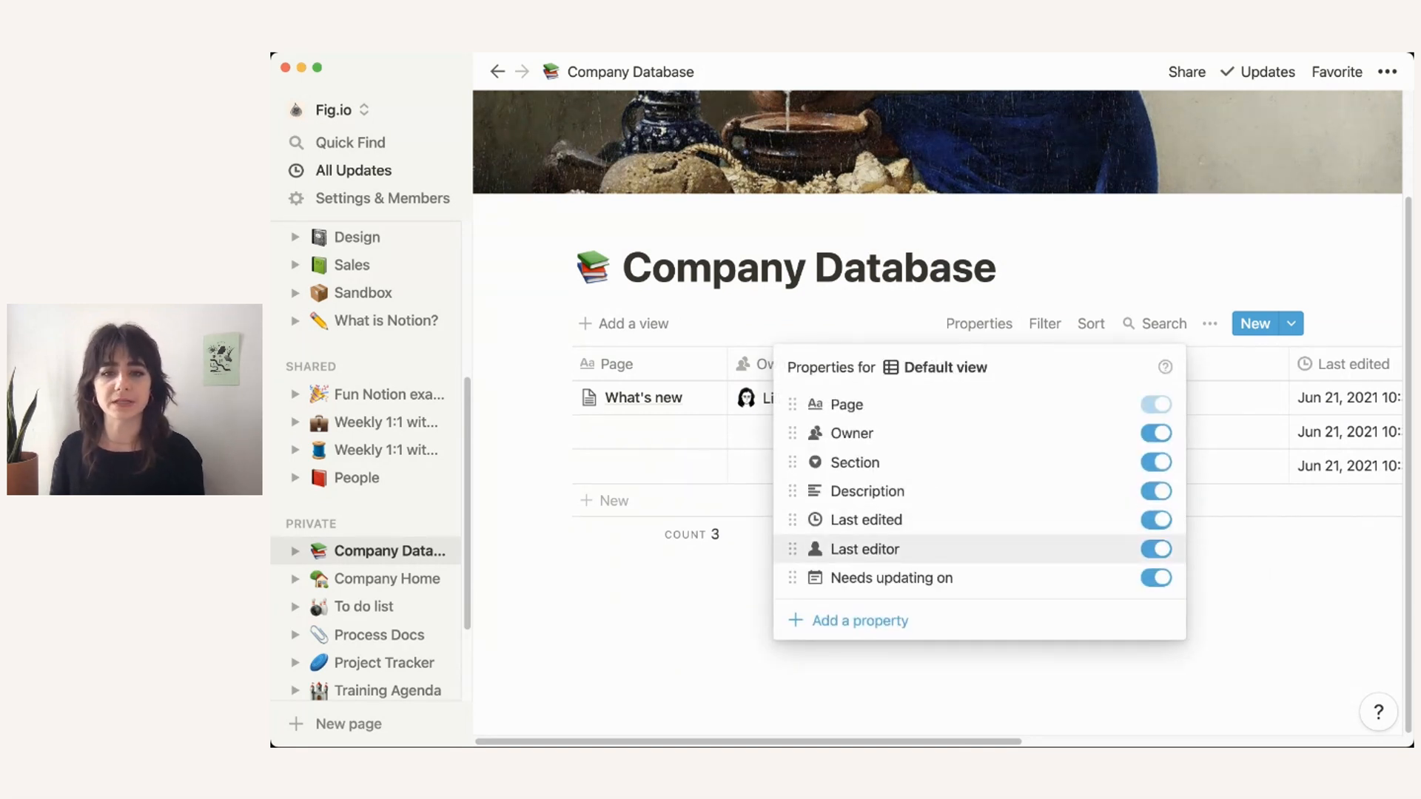
left_click(1156, 549)
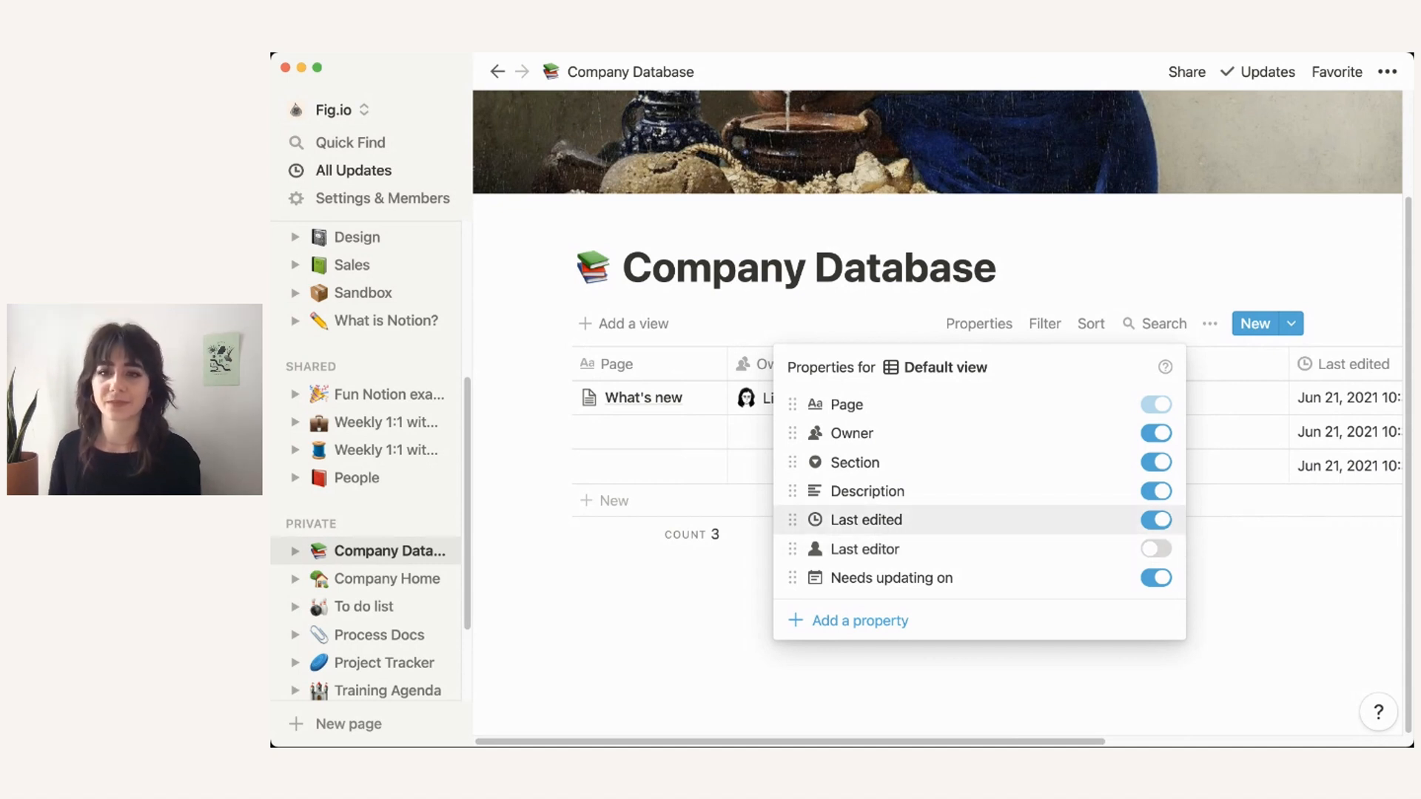
left_click(1156, 520)
left_click(1156, 491)
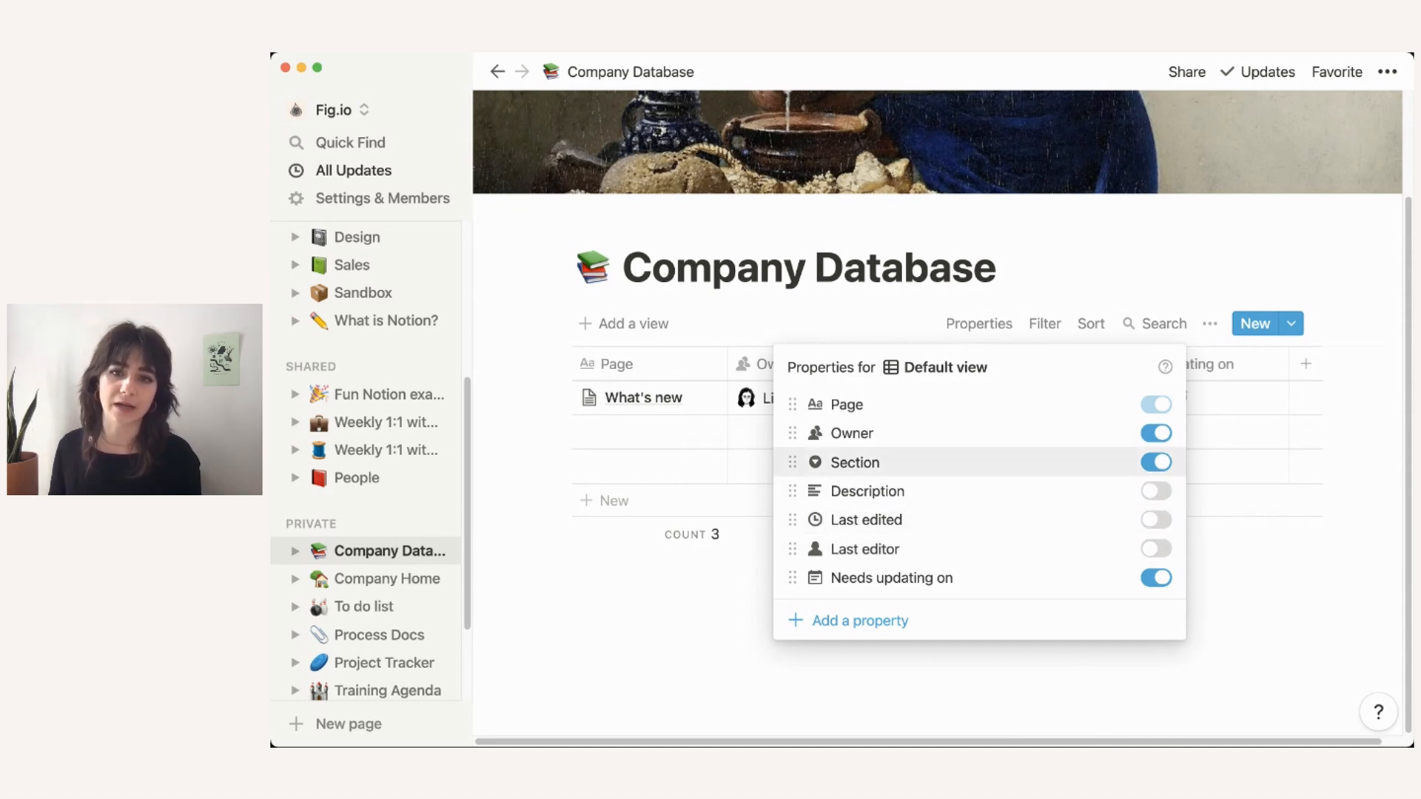
left_click(1156, 462)
key("Escape")
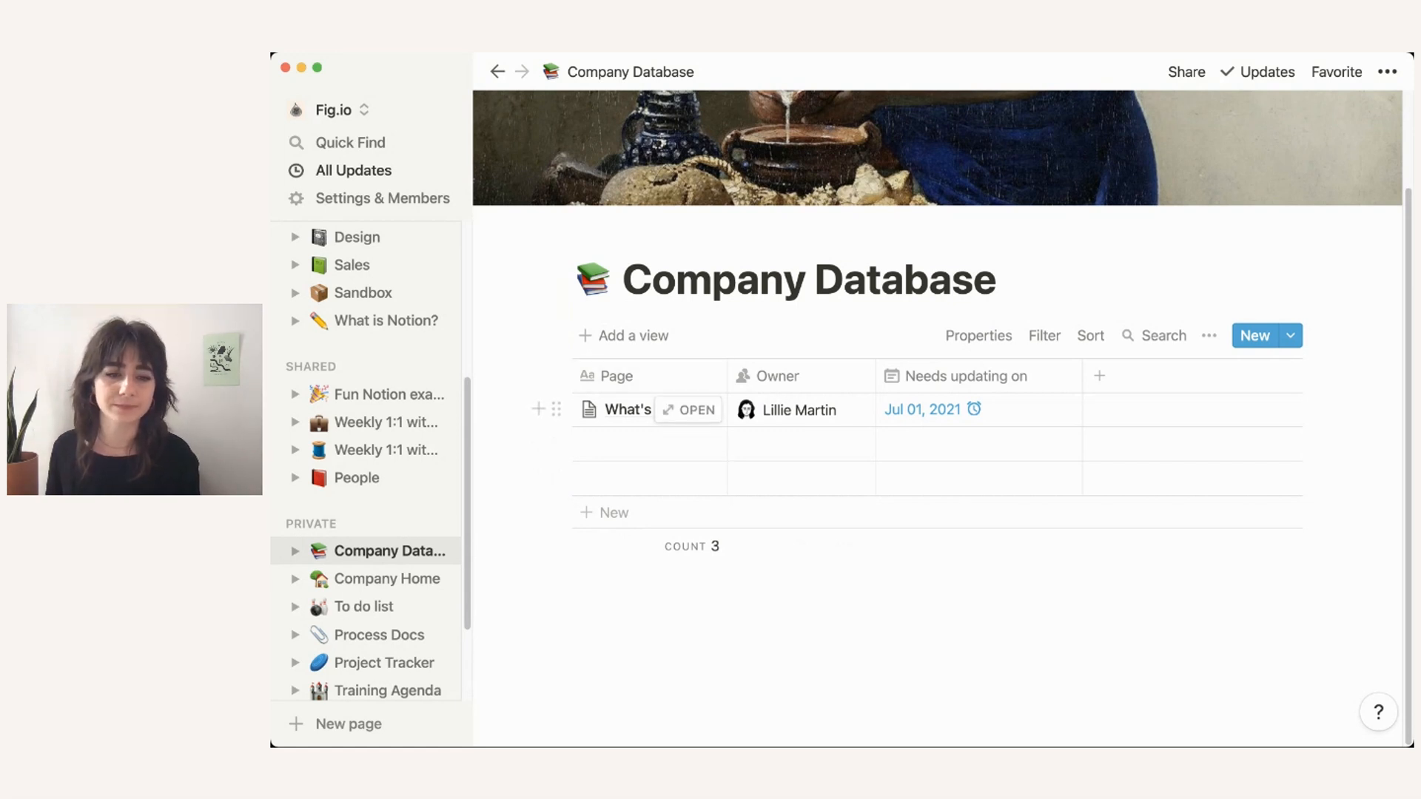
Step: Open the What's new page under Company Home and start it as an empty page
scroll(370, 504, "down", 2)
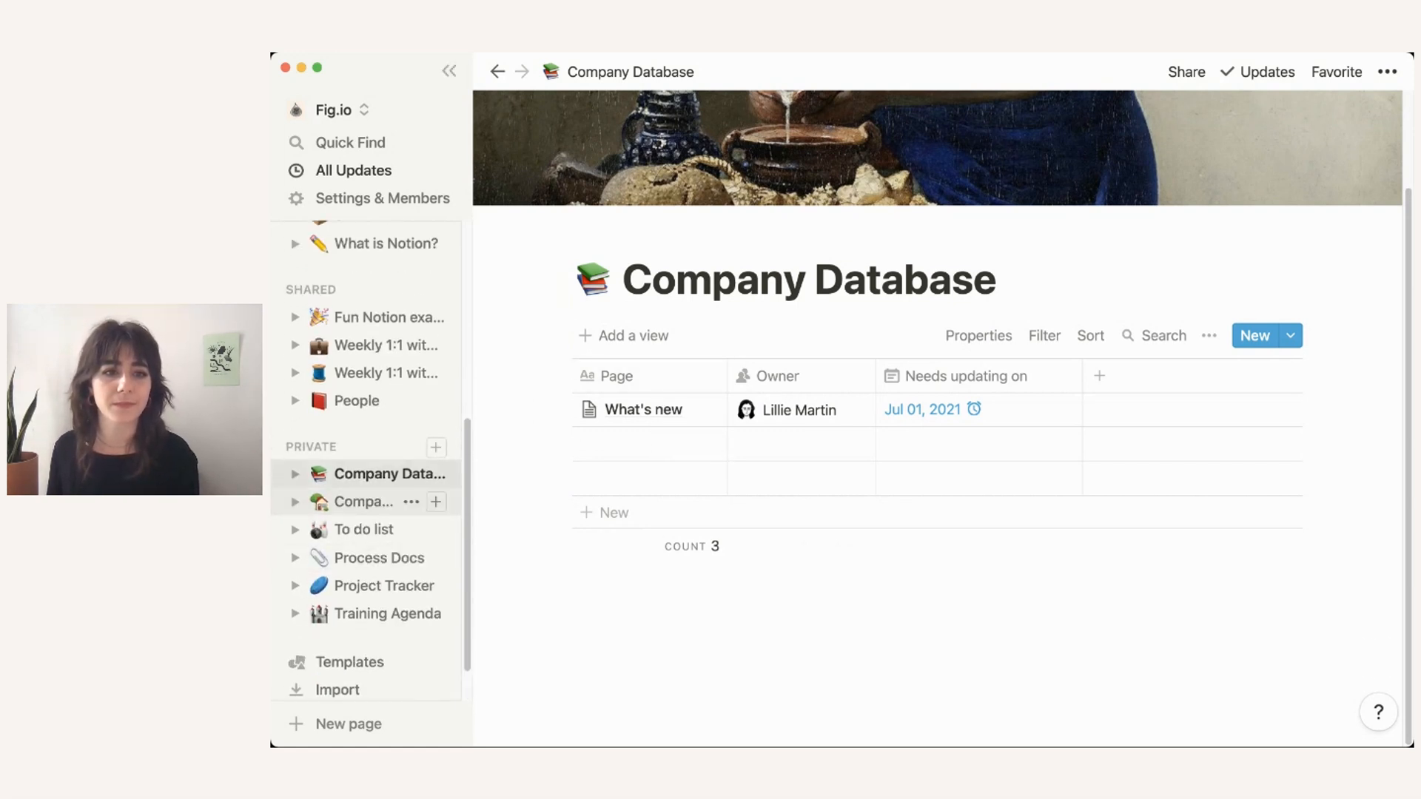
left_click(295, 502)
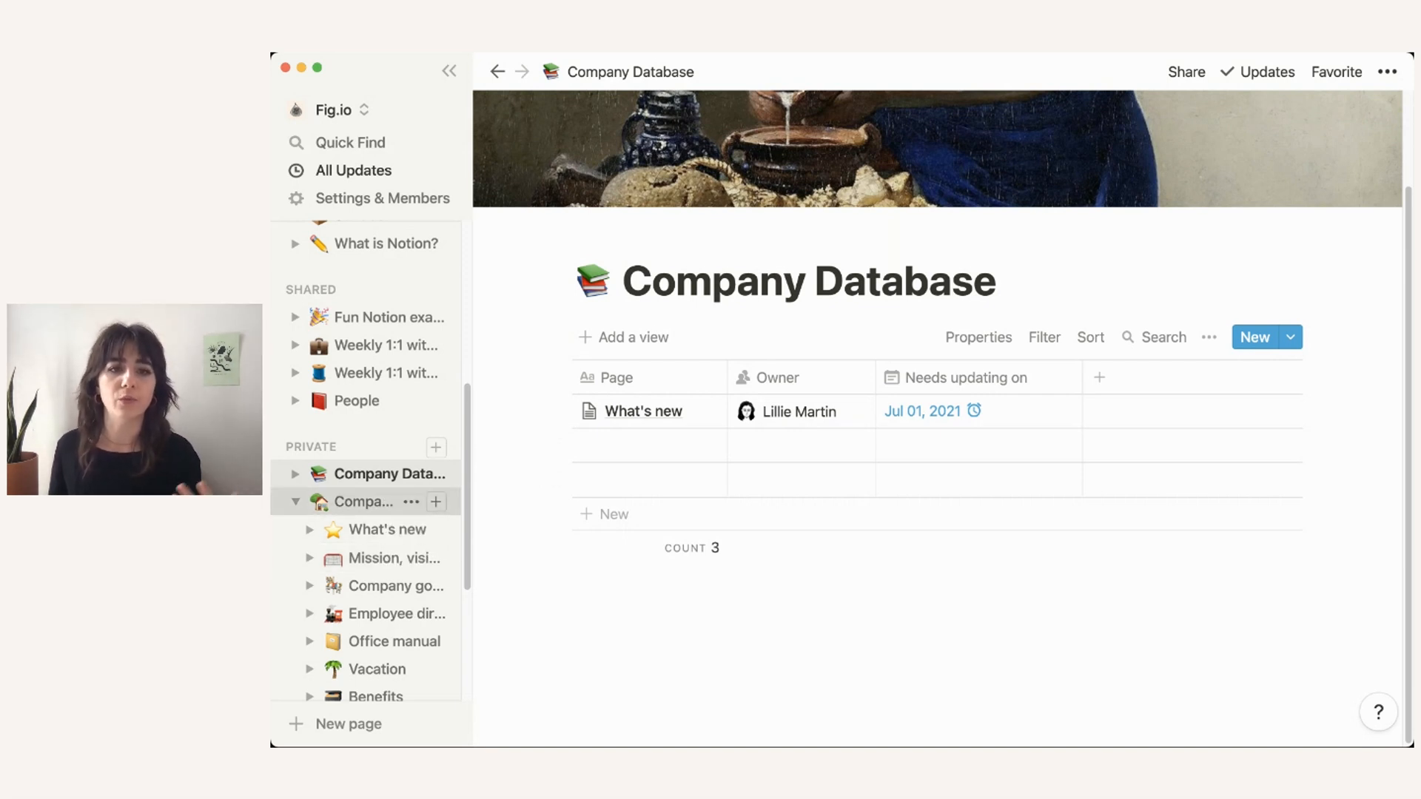
left_click(385, 501)
scroll(740, 503, "down", 3)
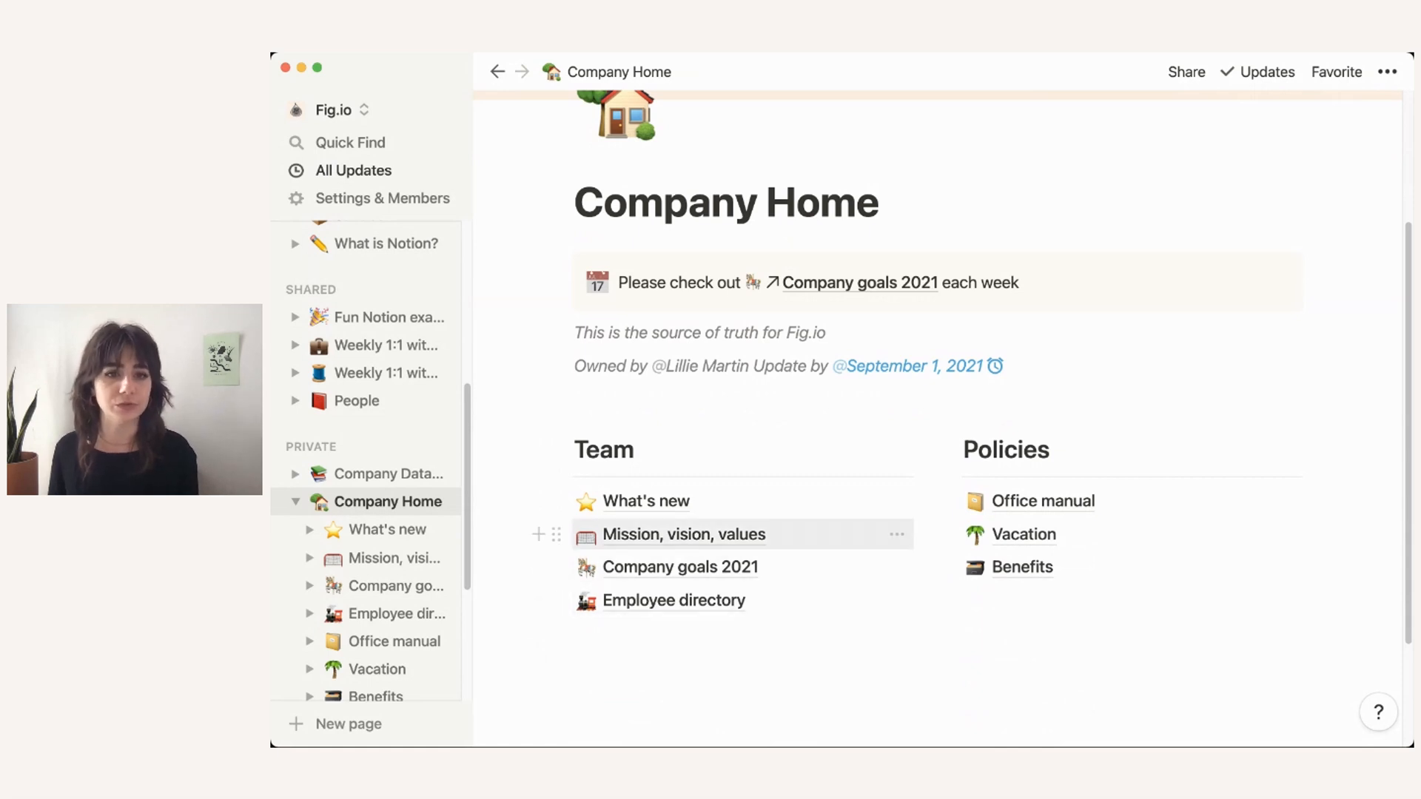
left_click(646, 501)
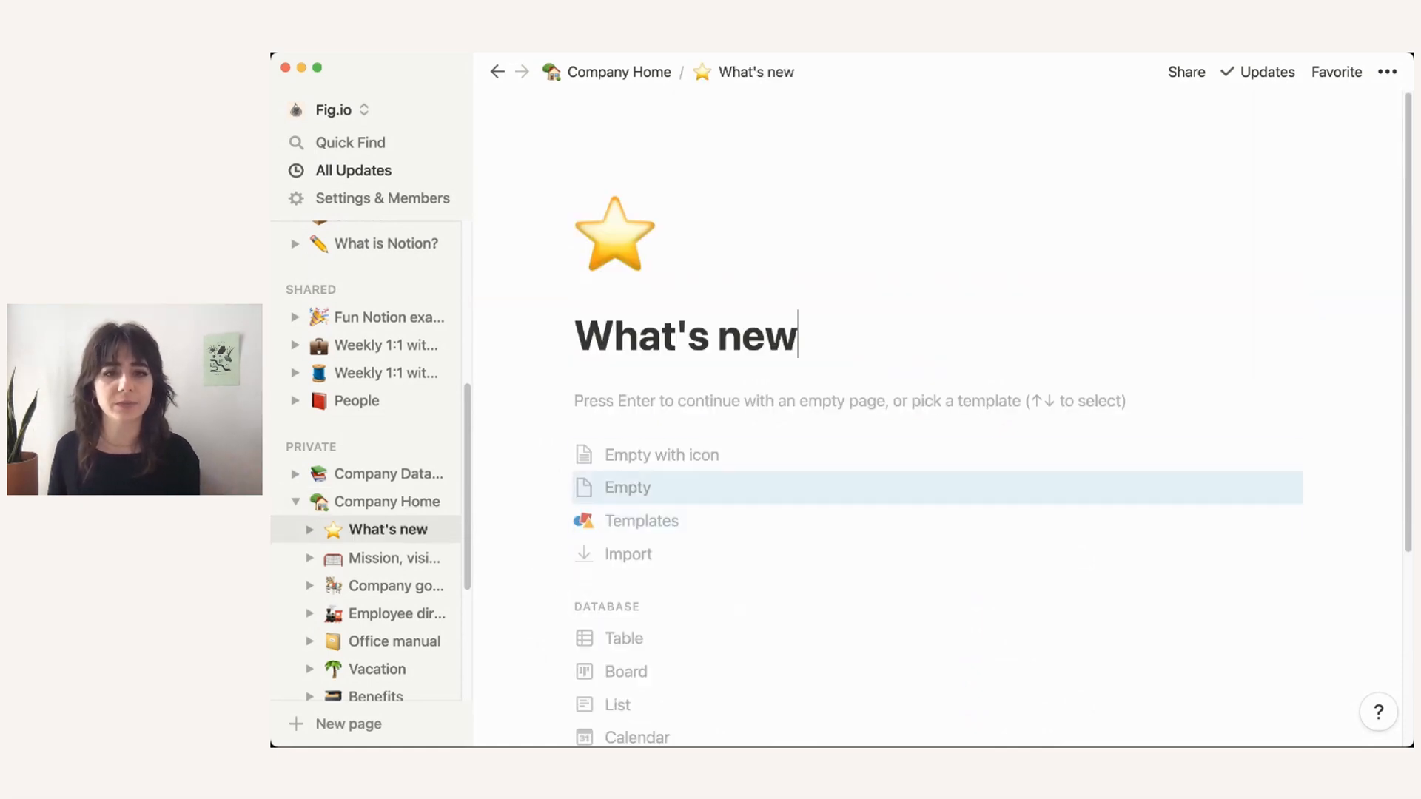
key("Return")
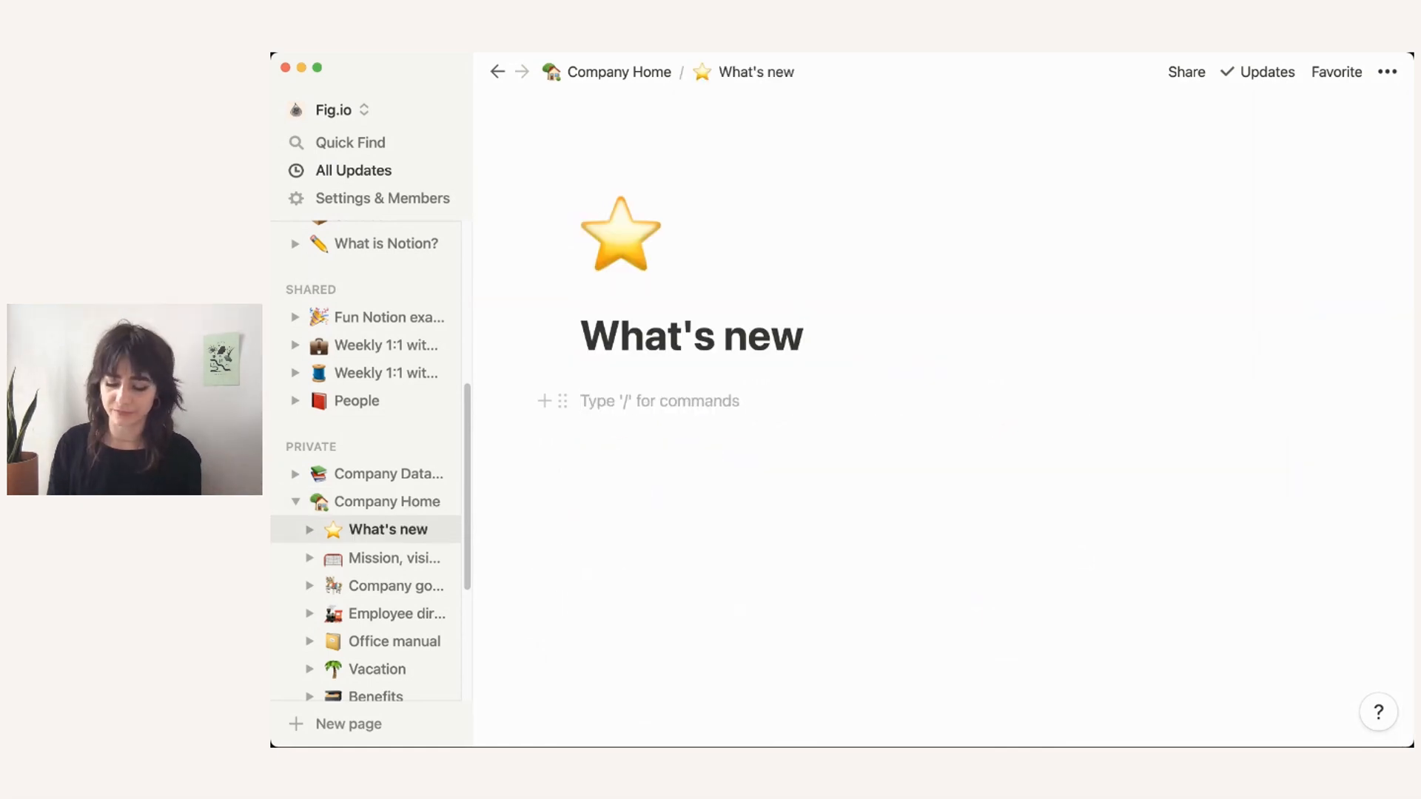
Step: Add a 'New at Notion this week' Heading 2 and an 'Office opening soon!' bullet
type("/h2")
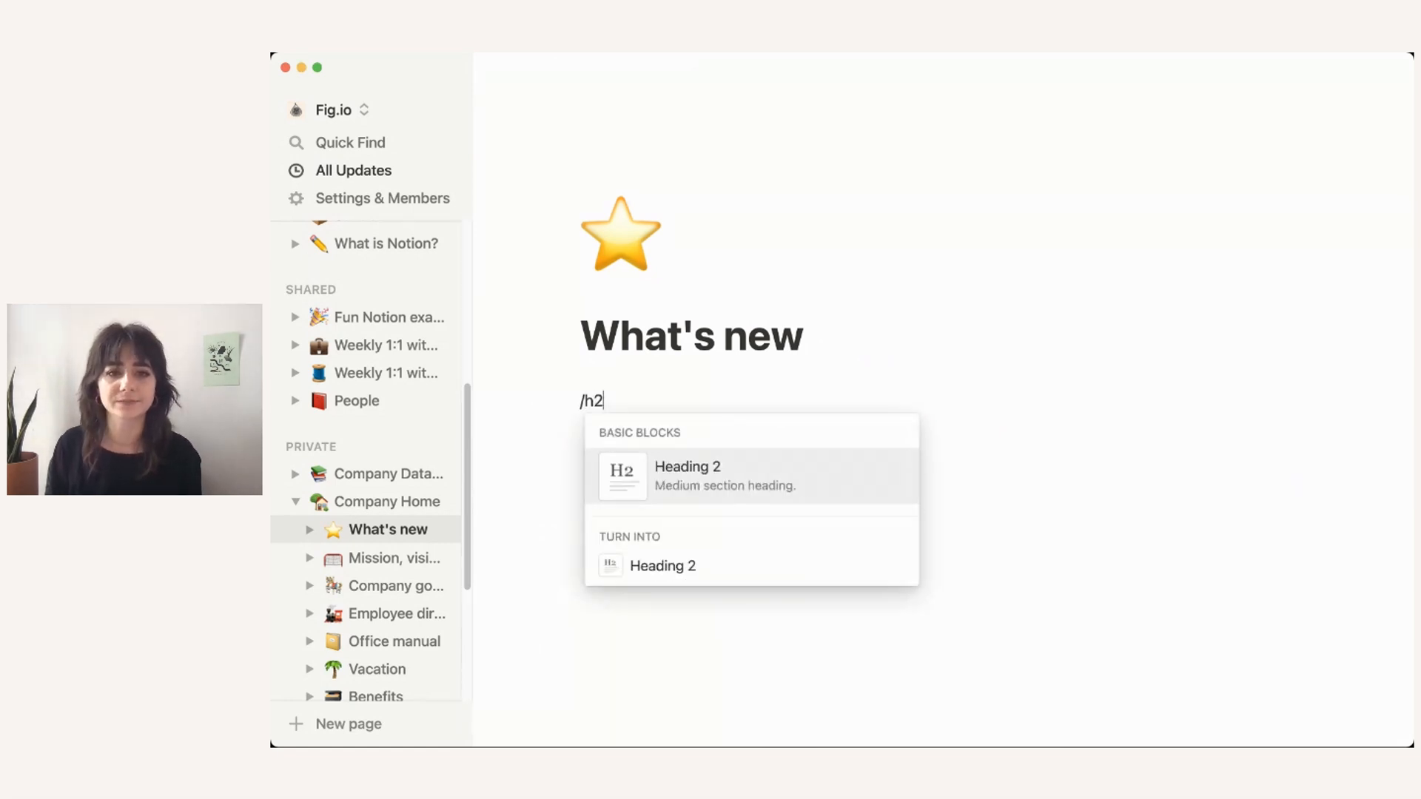
key("Return")
type("New at Notion")
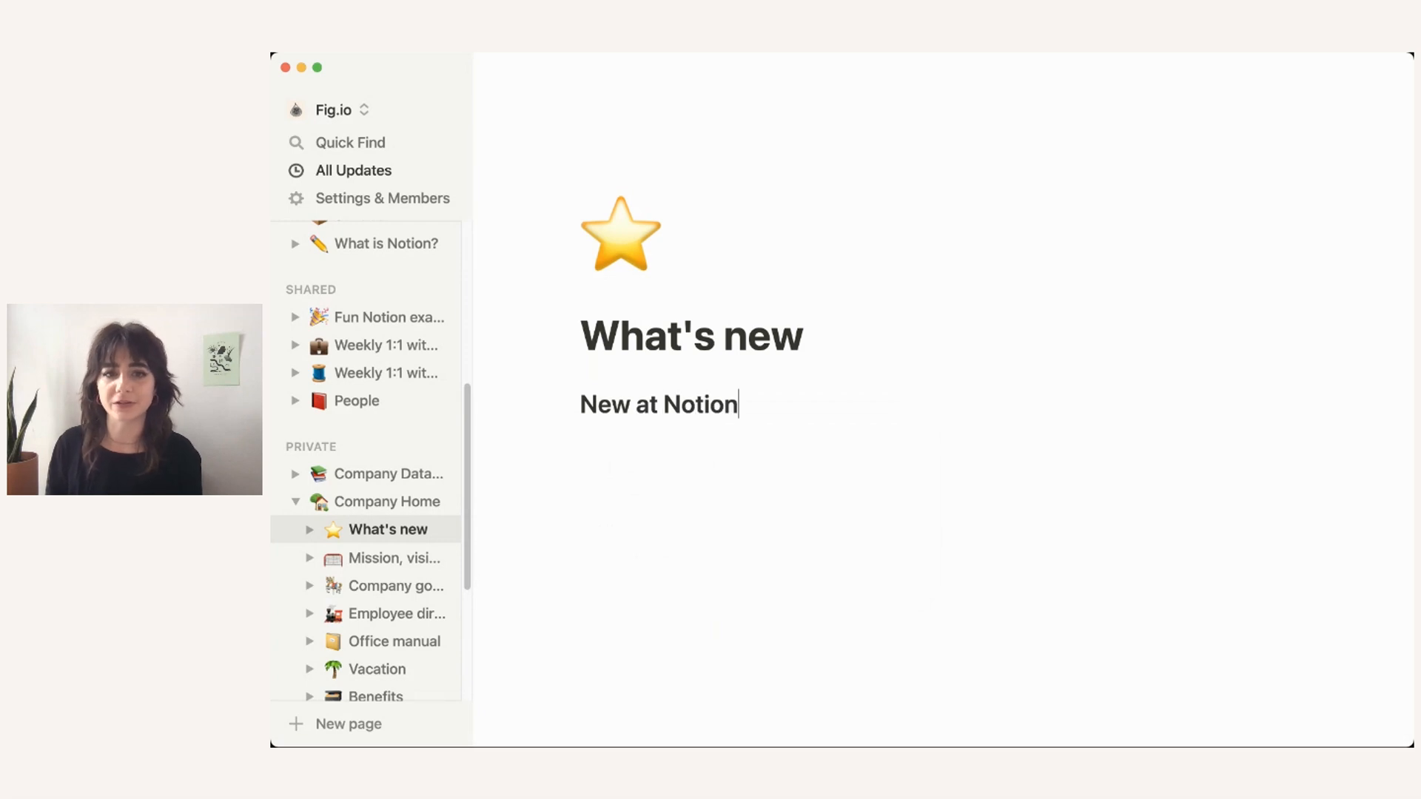
type(" this week")
key("Return")
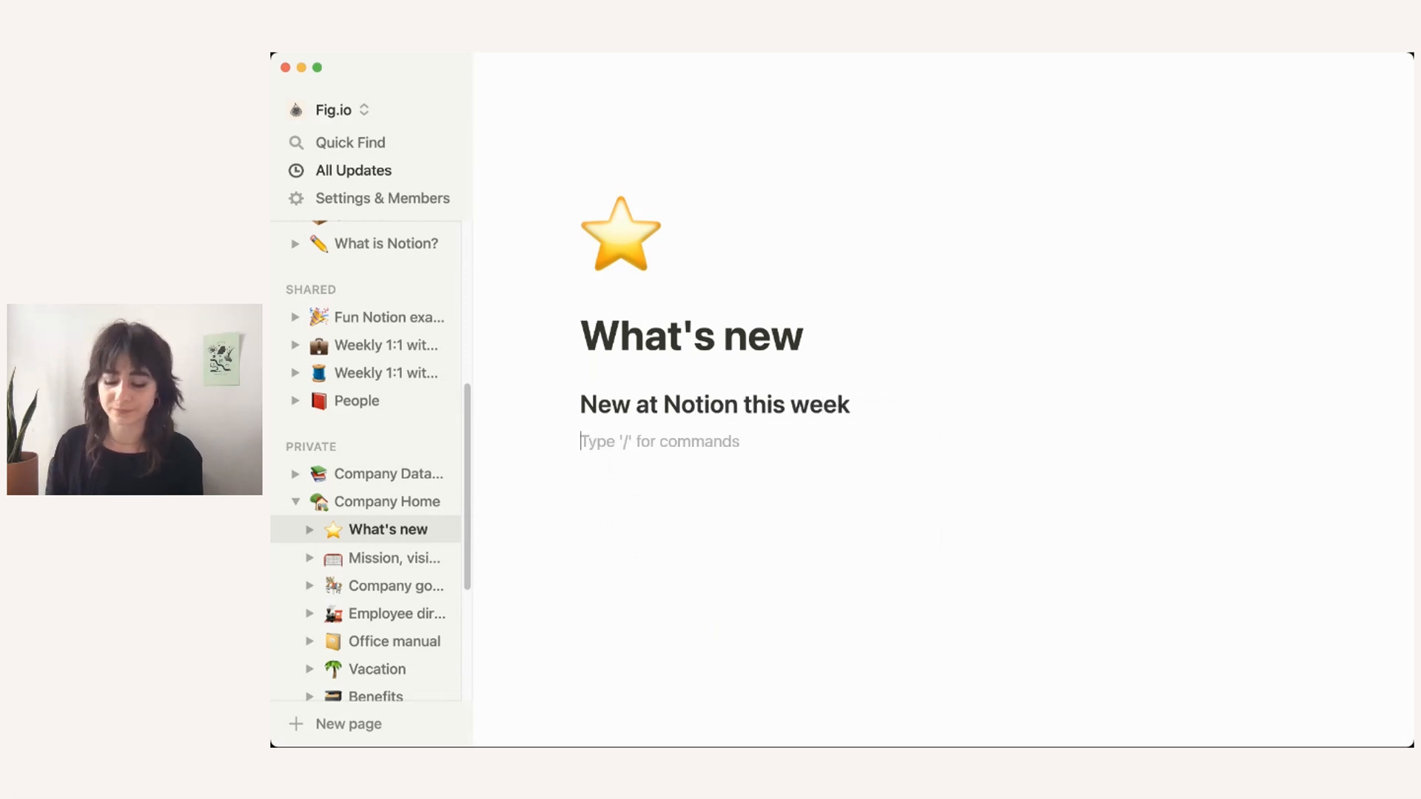
type("- ")
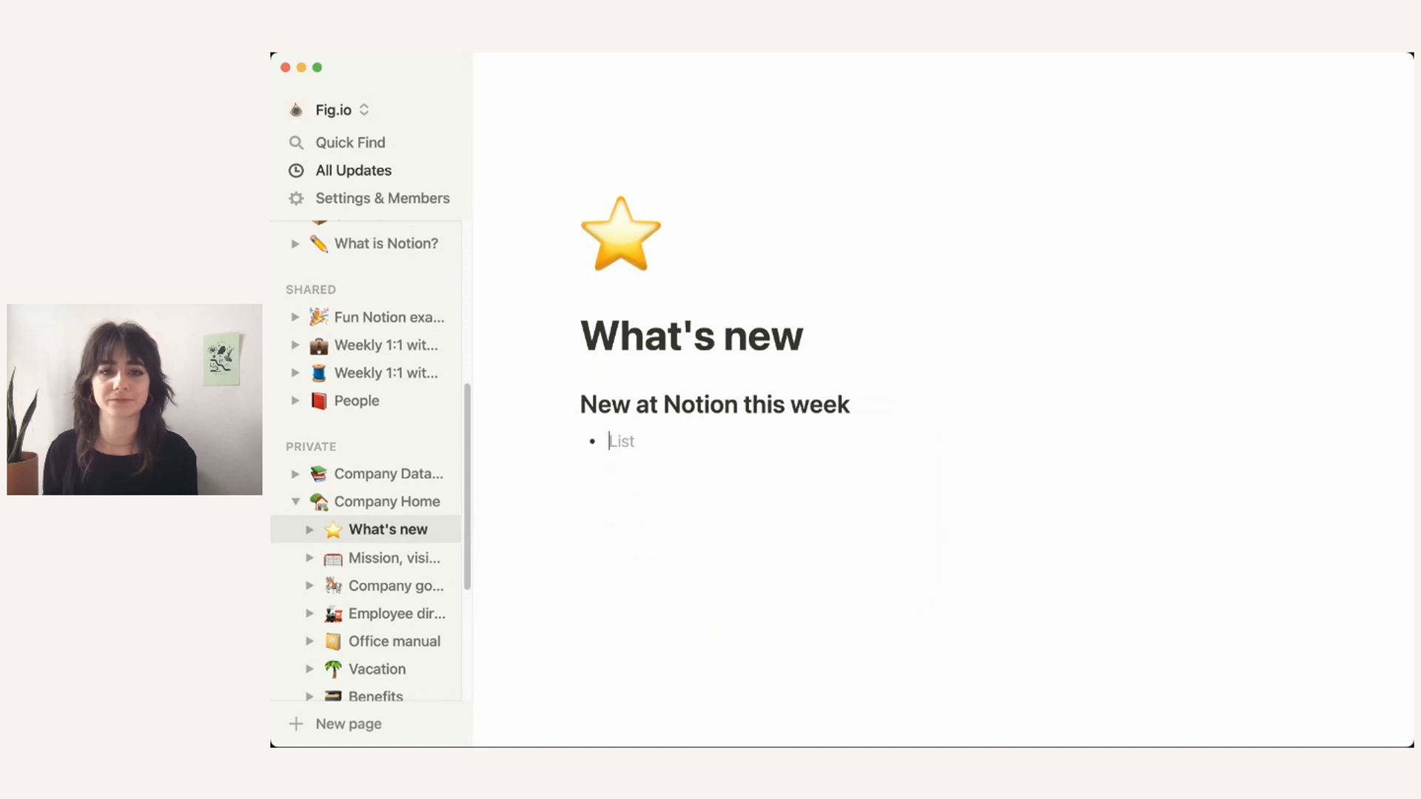
type("Office opening soon!")
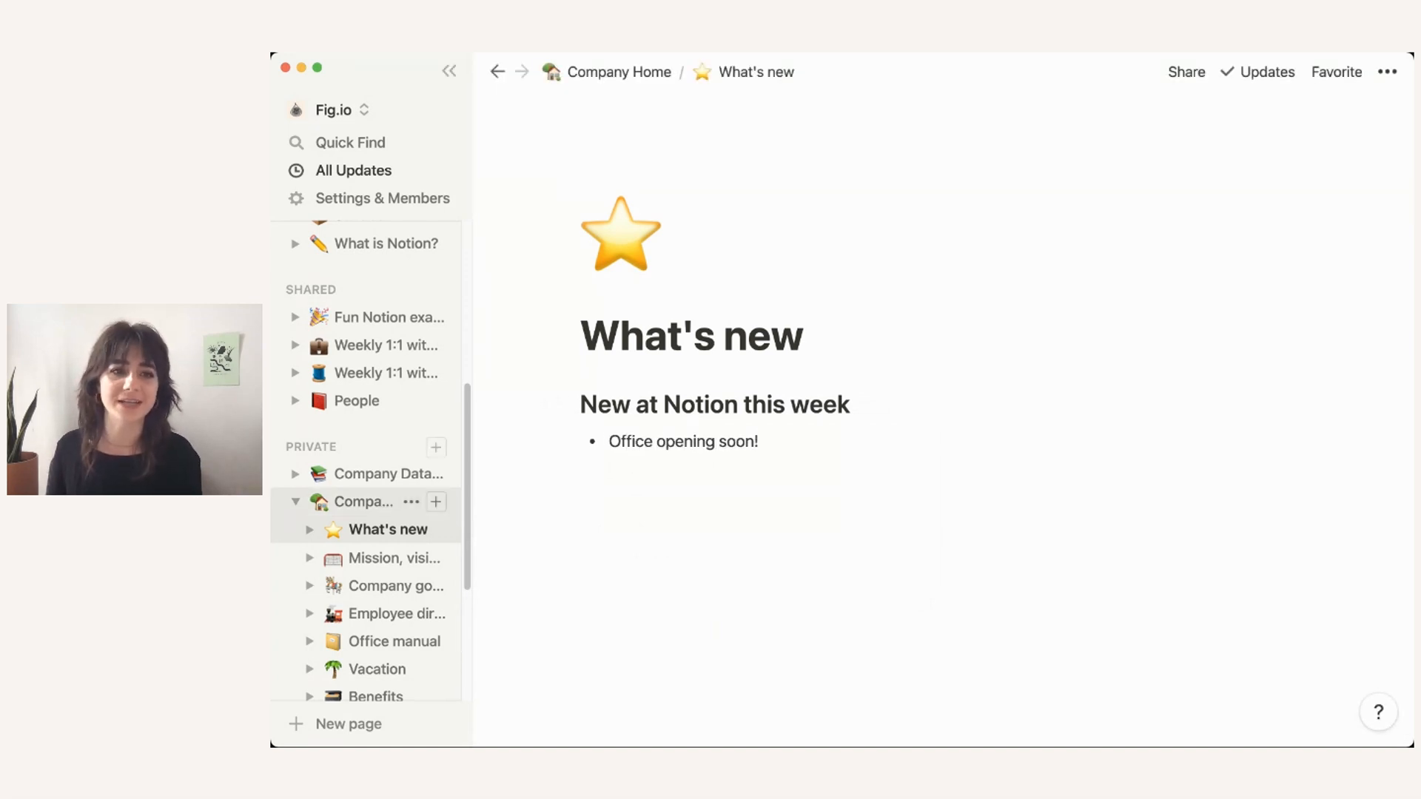
left_click(363, 474)
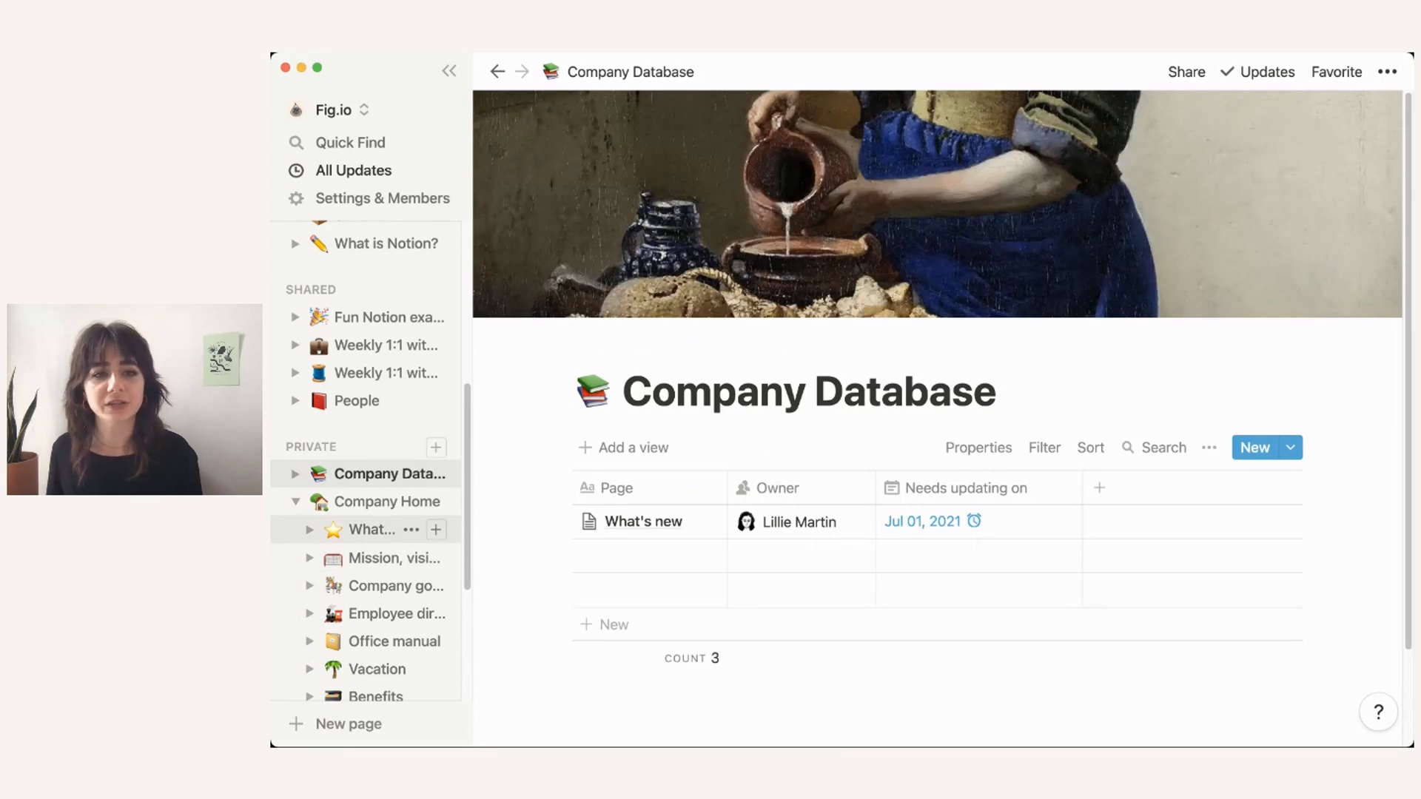
Step: Drag the What's new and Employee directory pages from the sidebar into the table as rows
left_click_drag(356, 529, 613, 538)
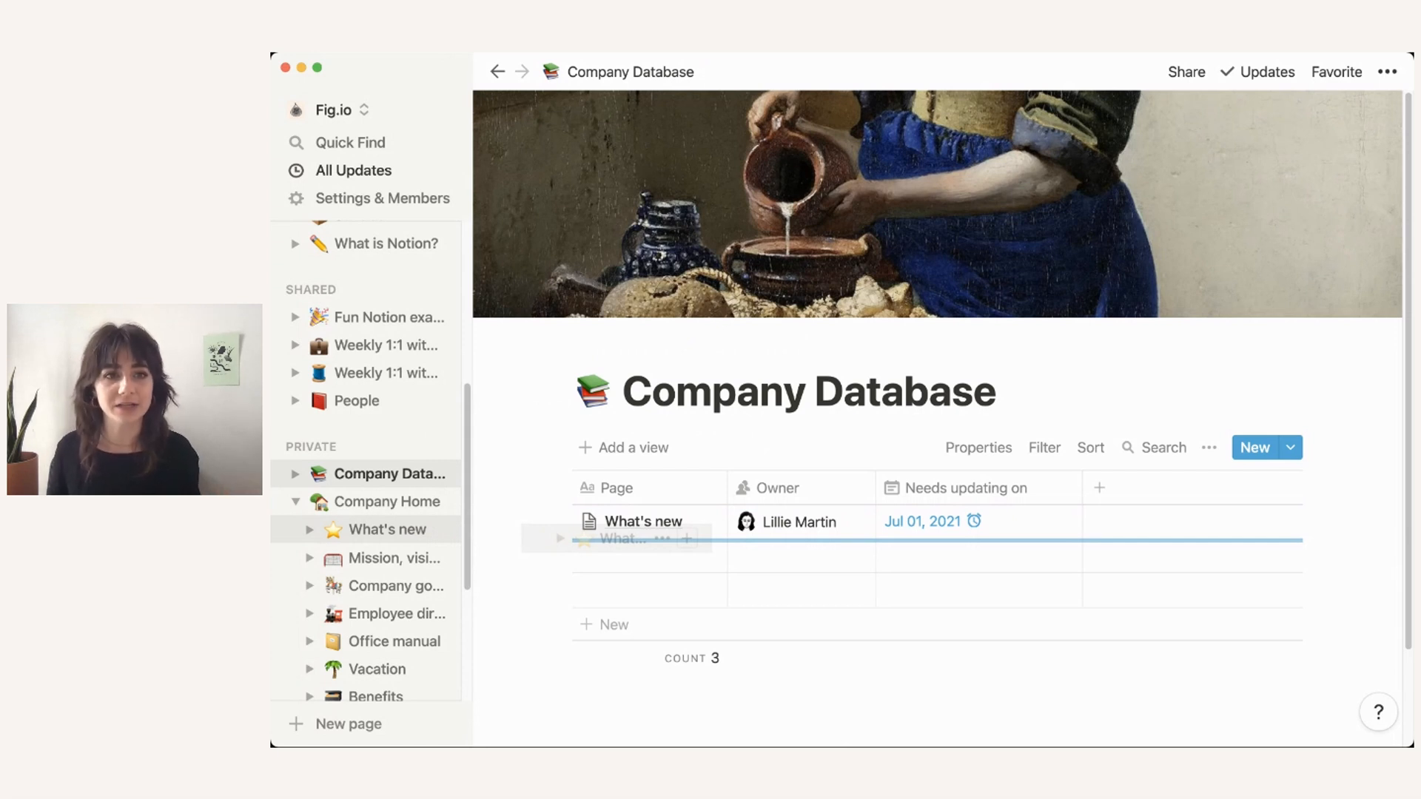
left_click_drag(613, 538, 629, 546)
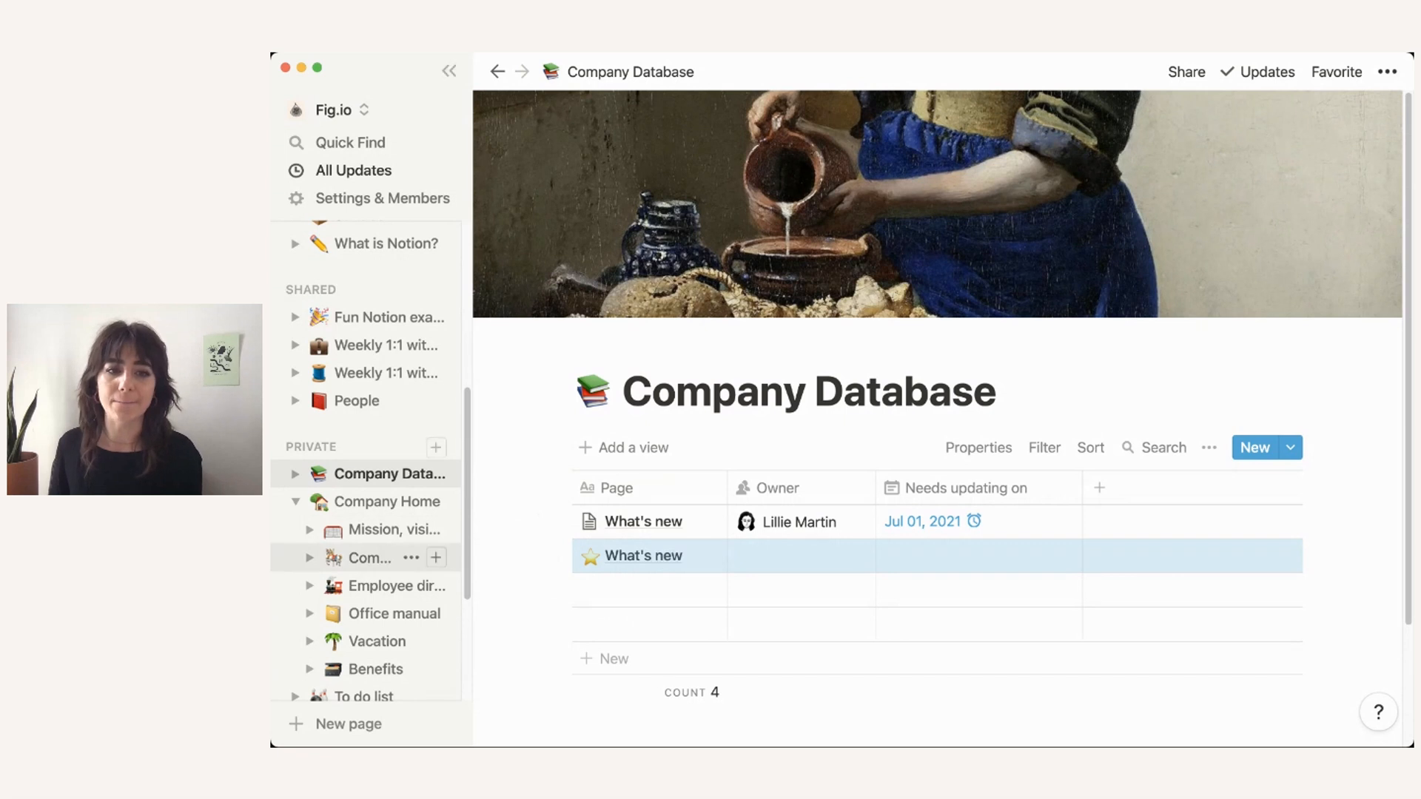
left_click_drag(374, 586, 681, 590)
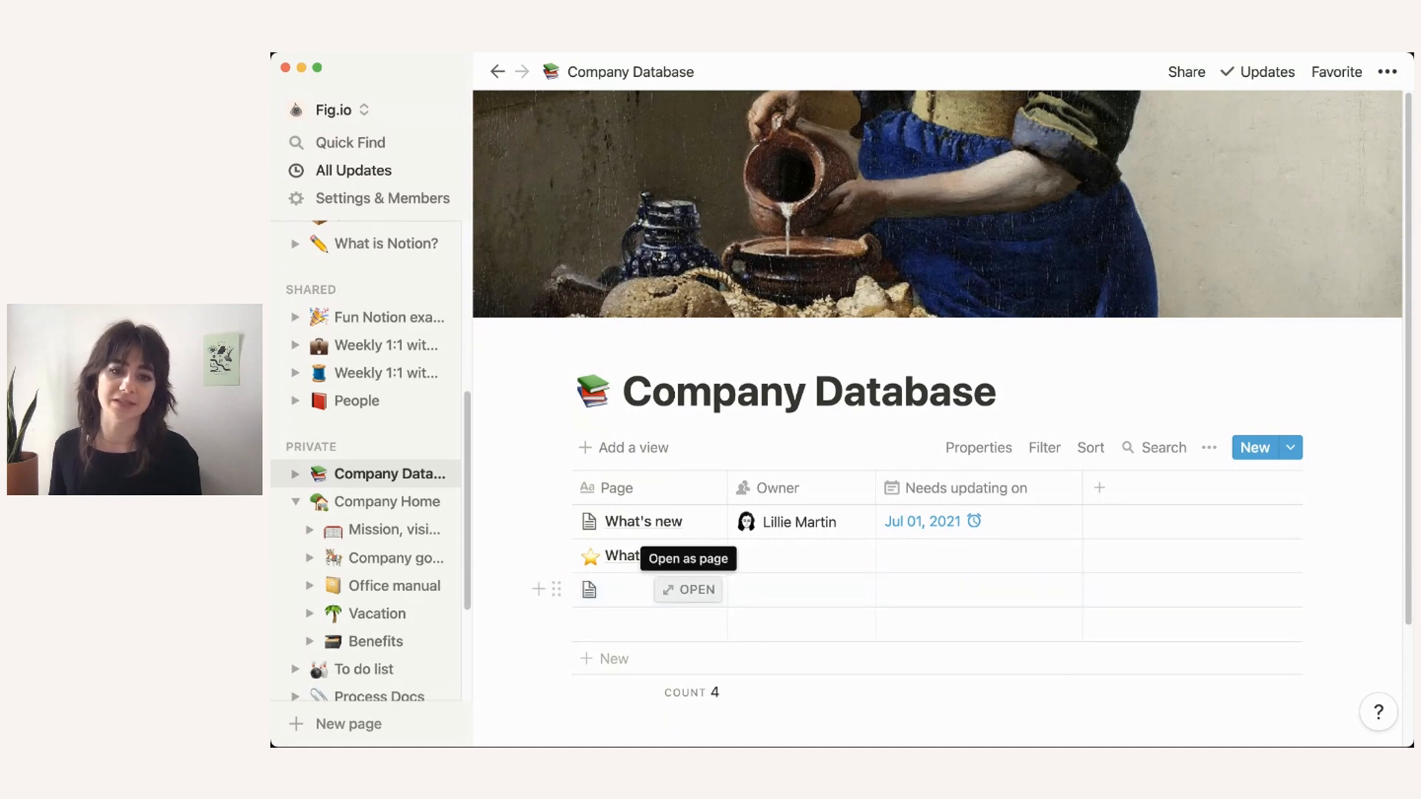
Step: Title the new Employee directory row 'Employee Directory'
left_click(688, 590)
scroll(842, 400, "down", 2)
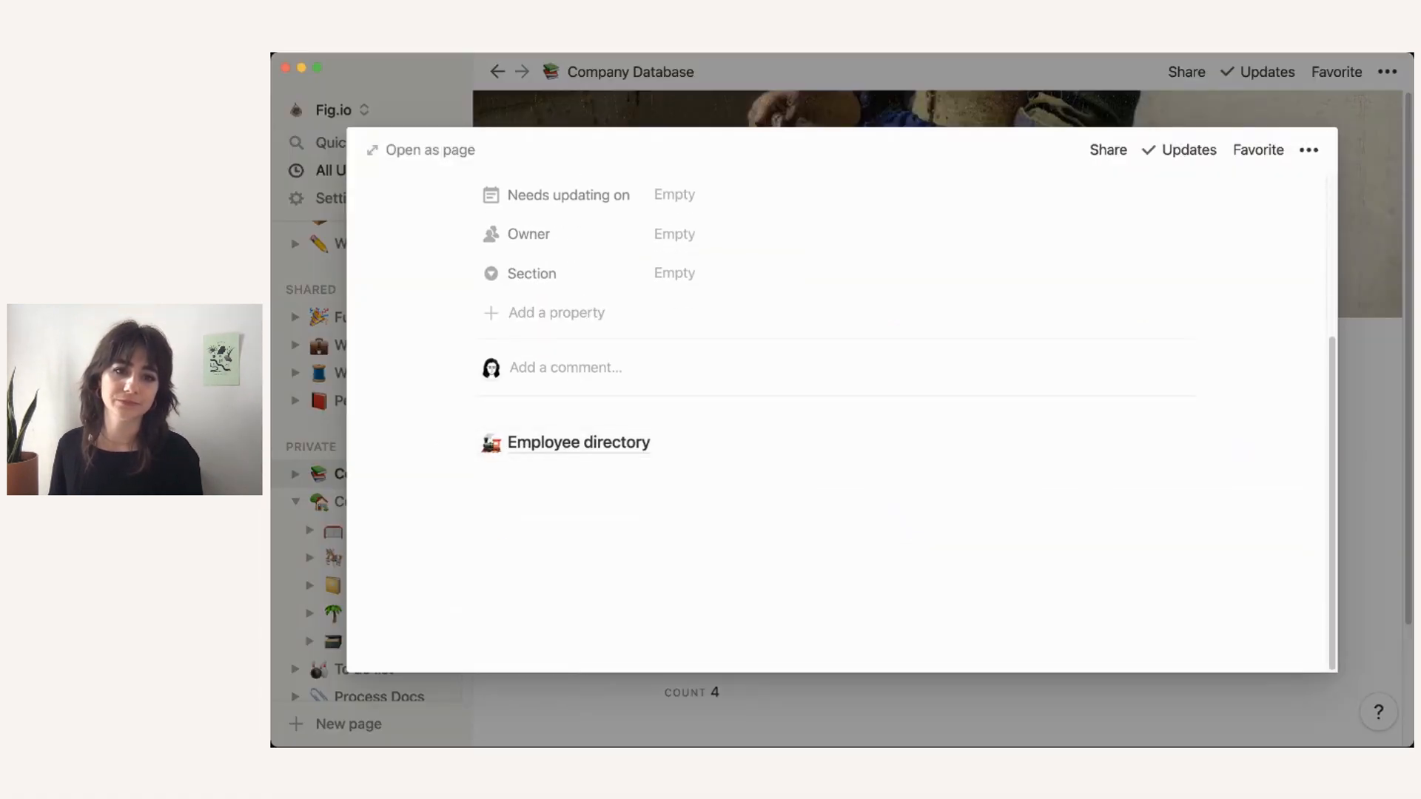
scroll(841, 399, "up", 4)
left_click(555, 264)
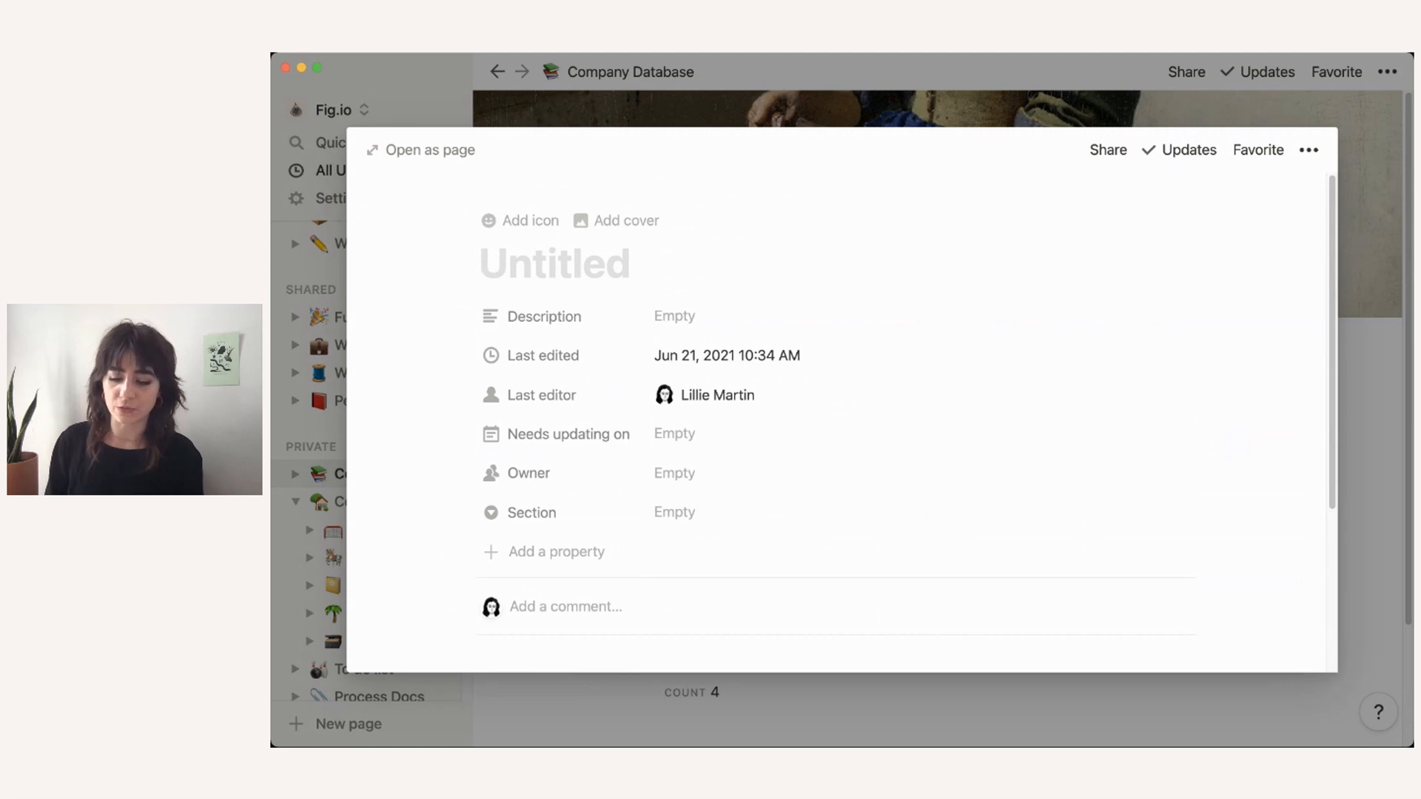
type("Employ")
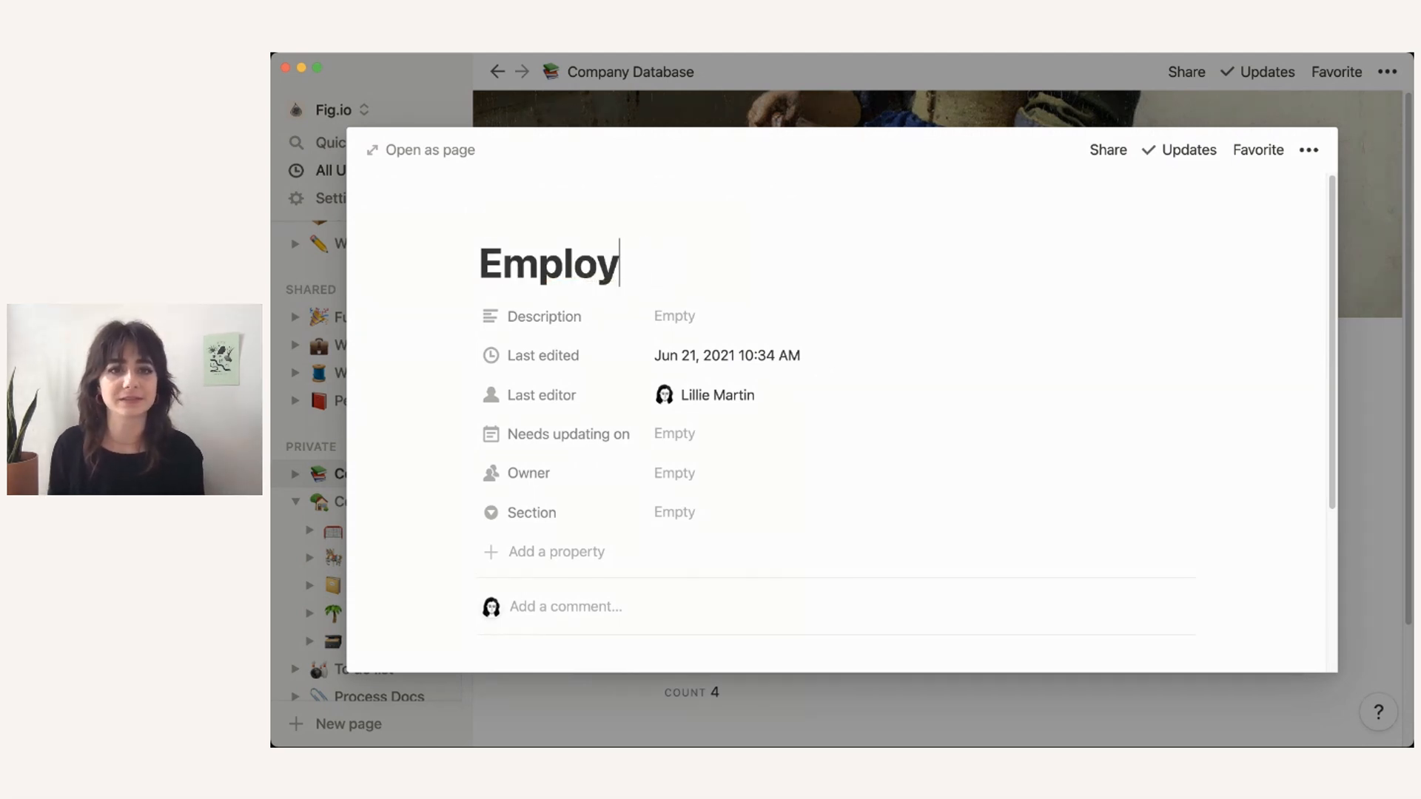
type("ee Directory")
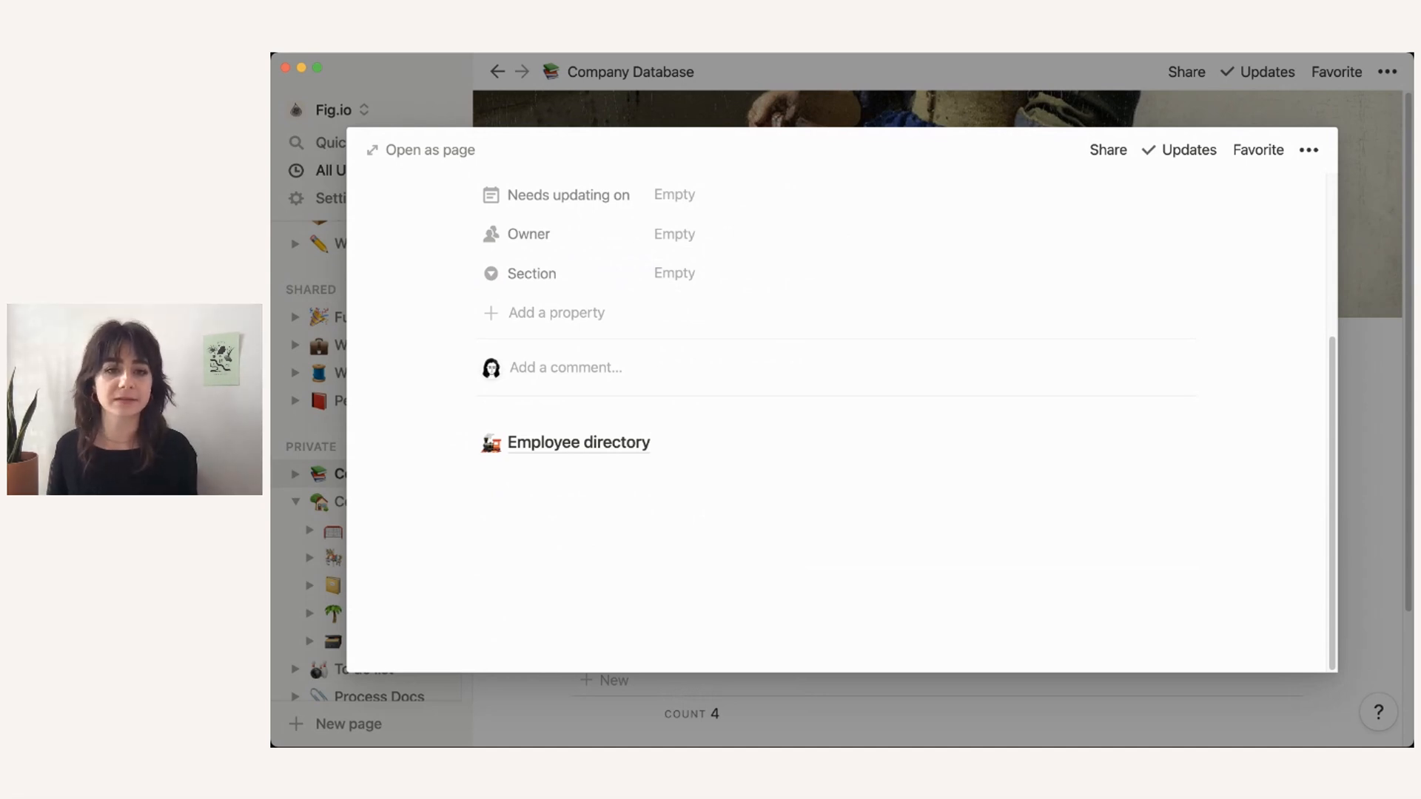
key("Escape")
scroll(370, 444, "up", 5)
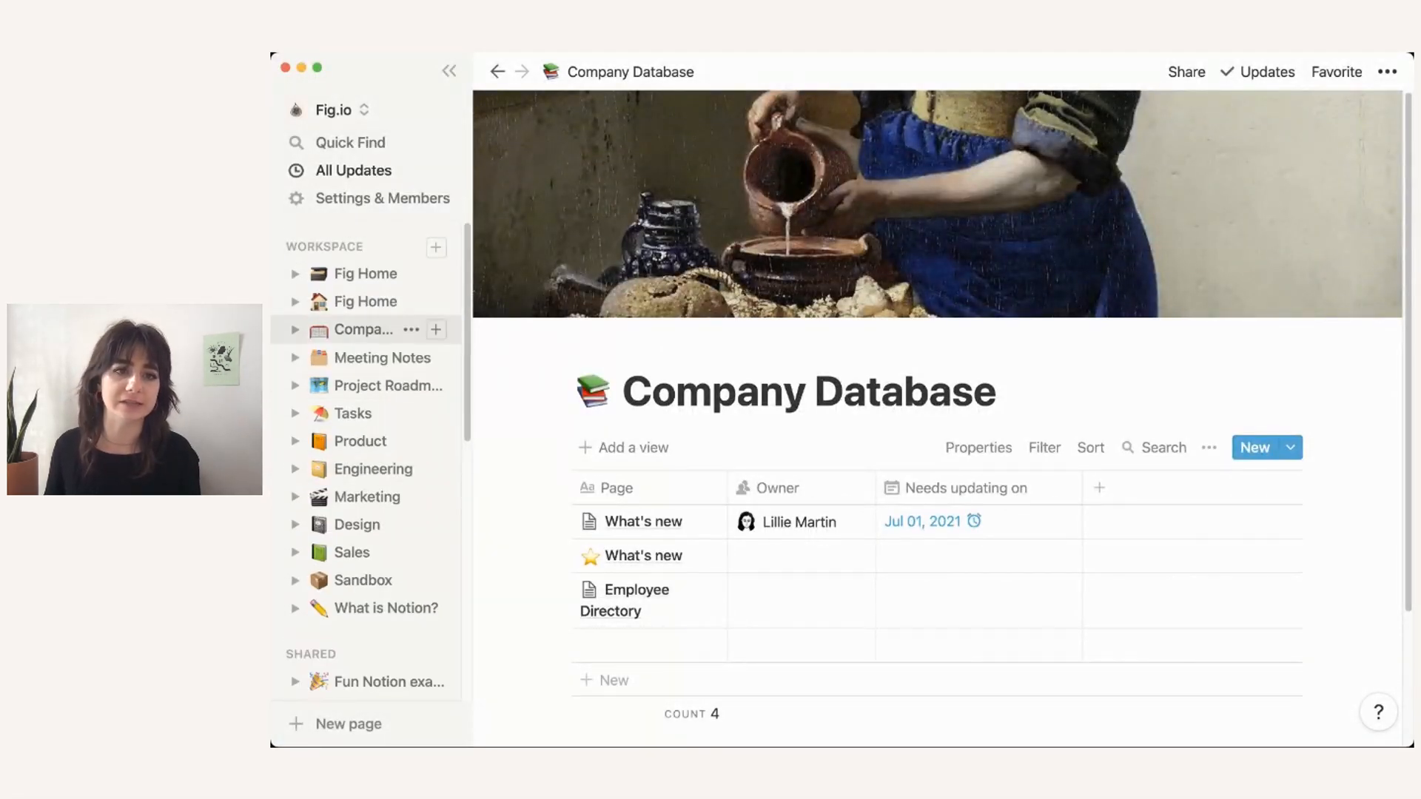
Step: Open Fig Home and show its table in the All view, after briefly trying Fig.io general
left_click(366, 273)
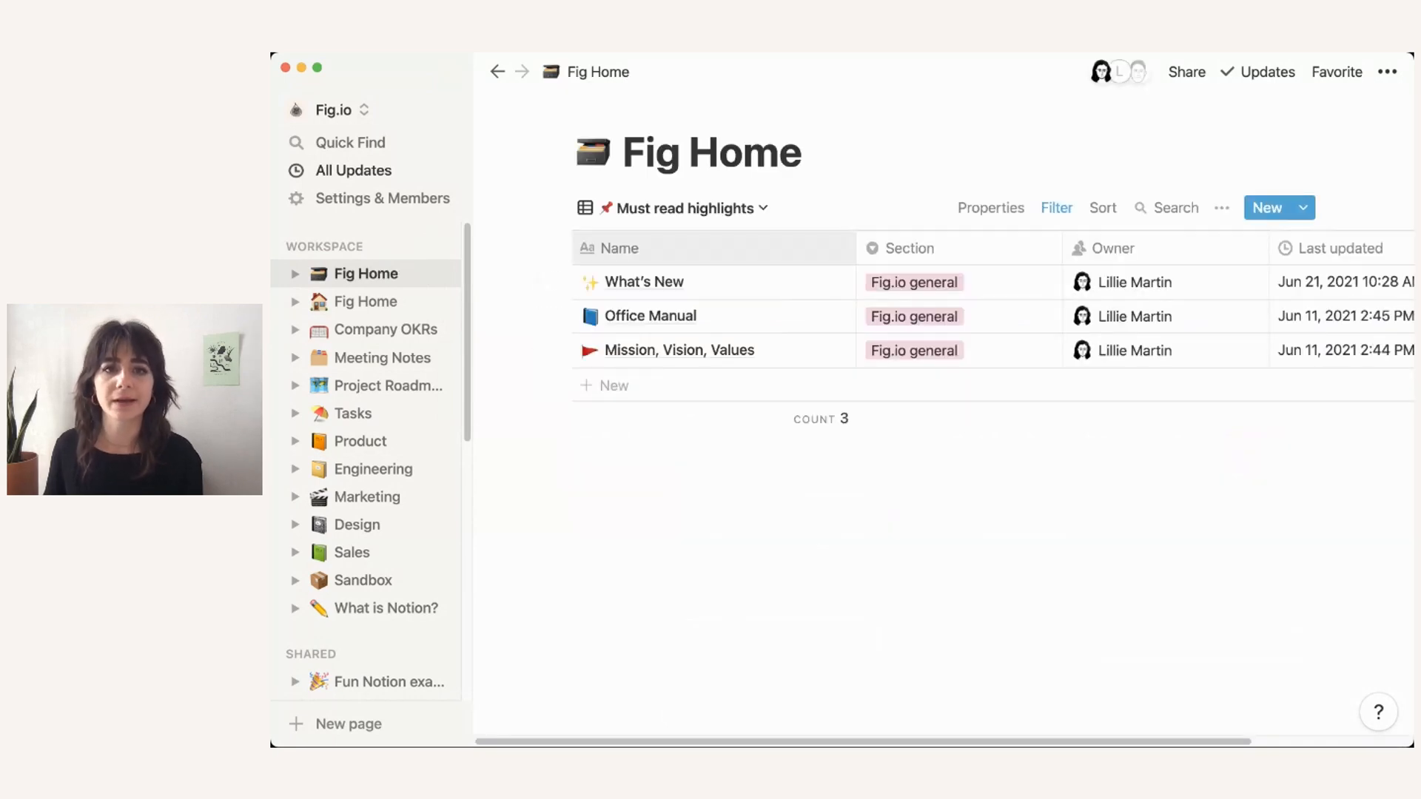
left_click(688, 208)
left_click(811, 282)
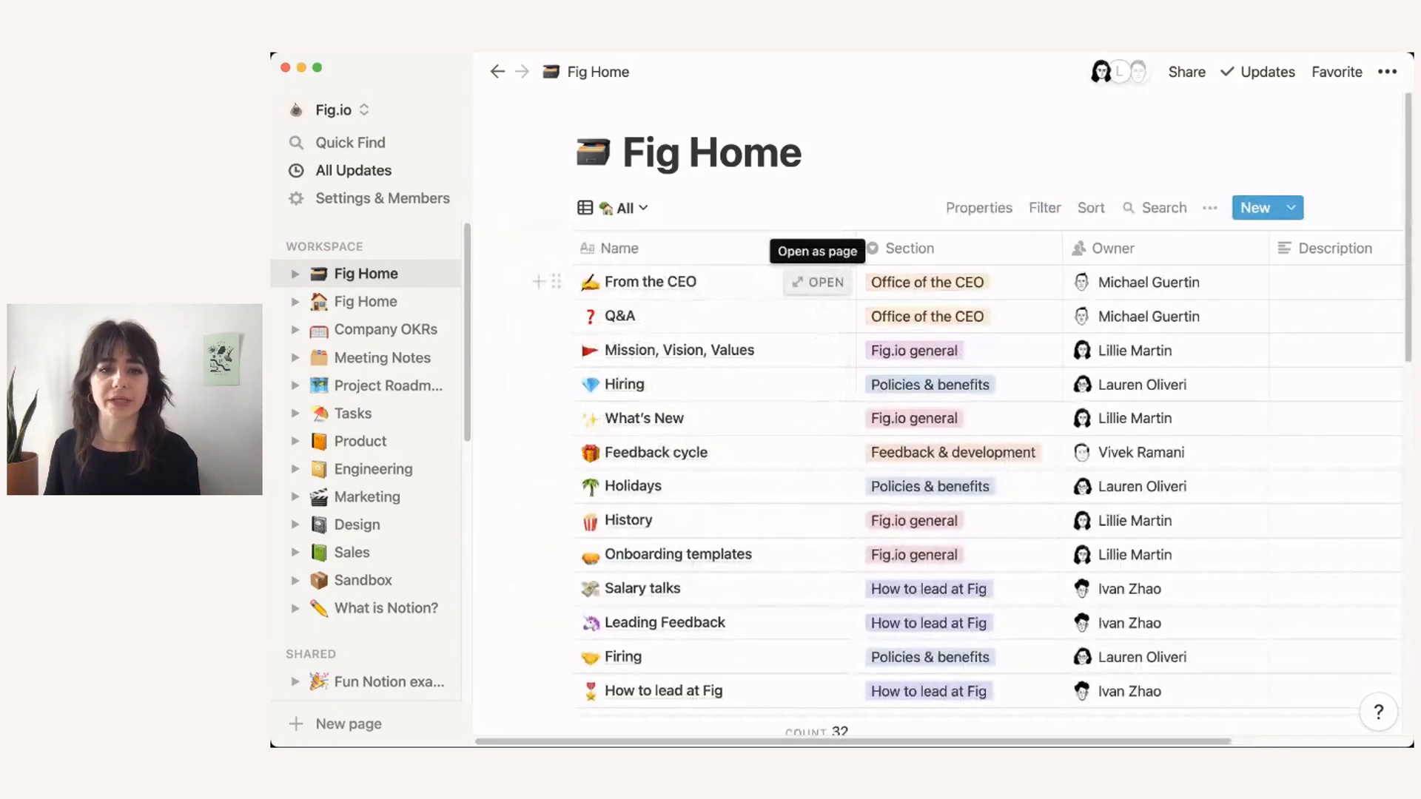
scroll(992, 415, "down", 5)
scroll(992, 414, "down", 5)
scroll(992, 414, "up", 3)
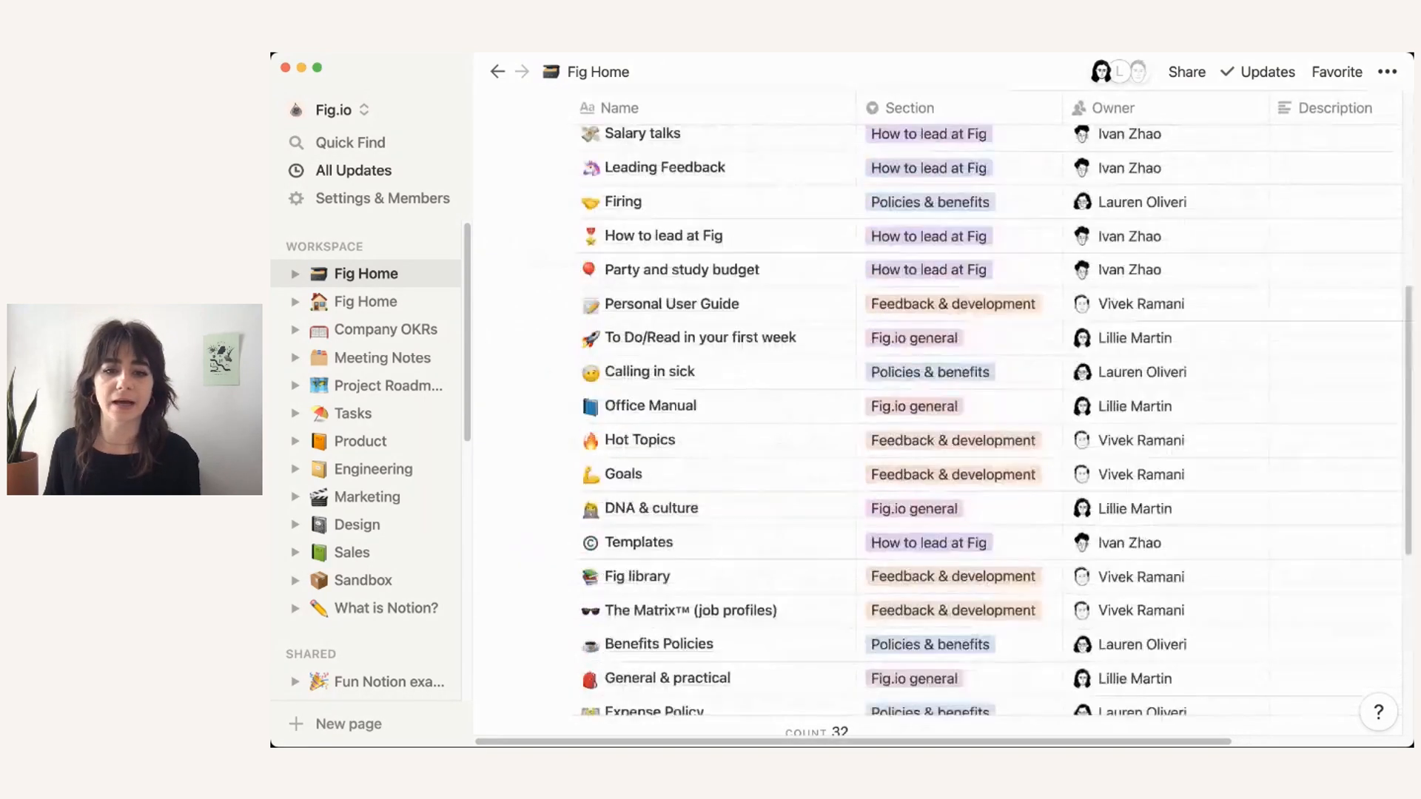
scroll(992, 415, "up", 7)
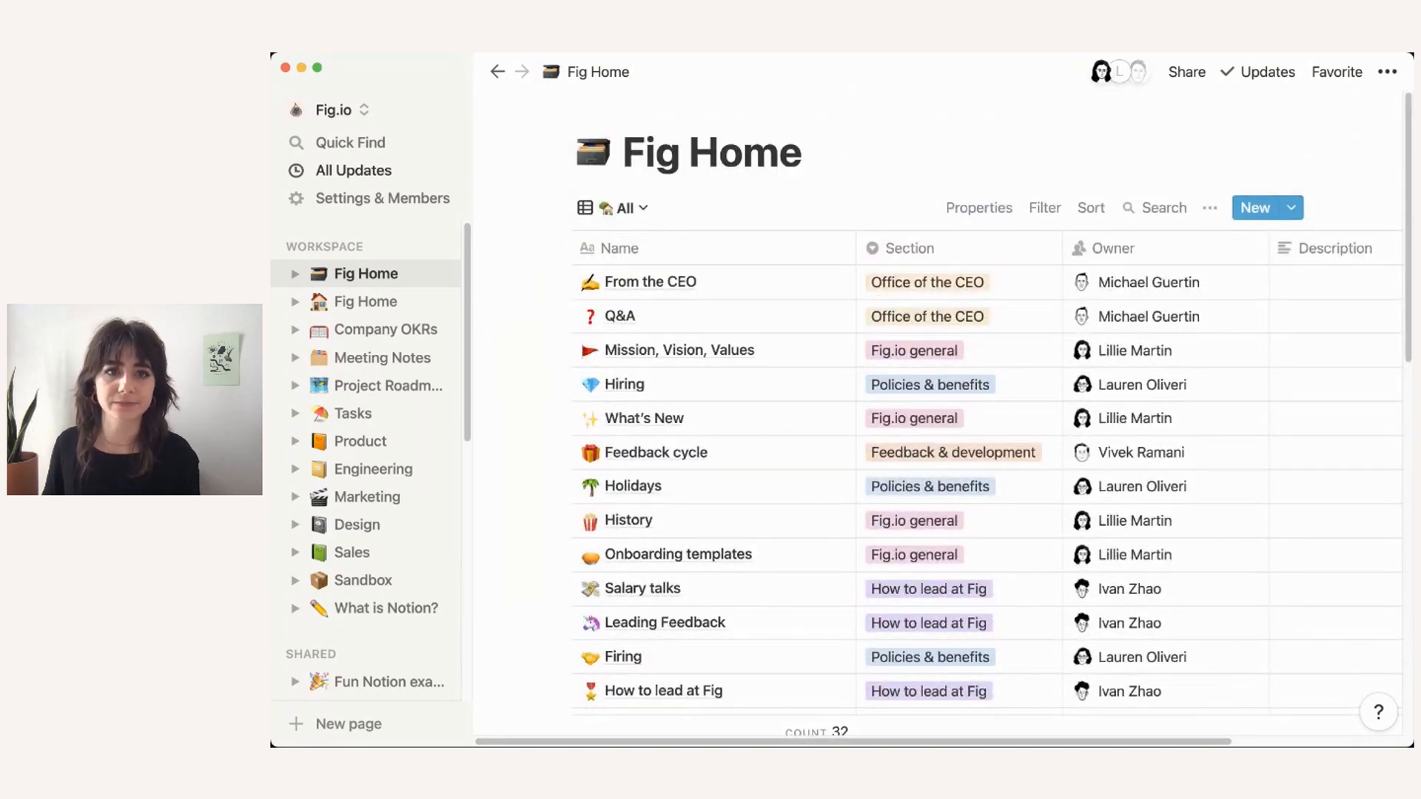
left_click(626, 208)
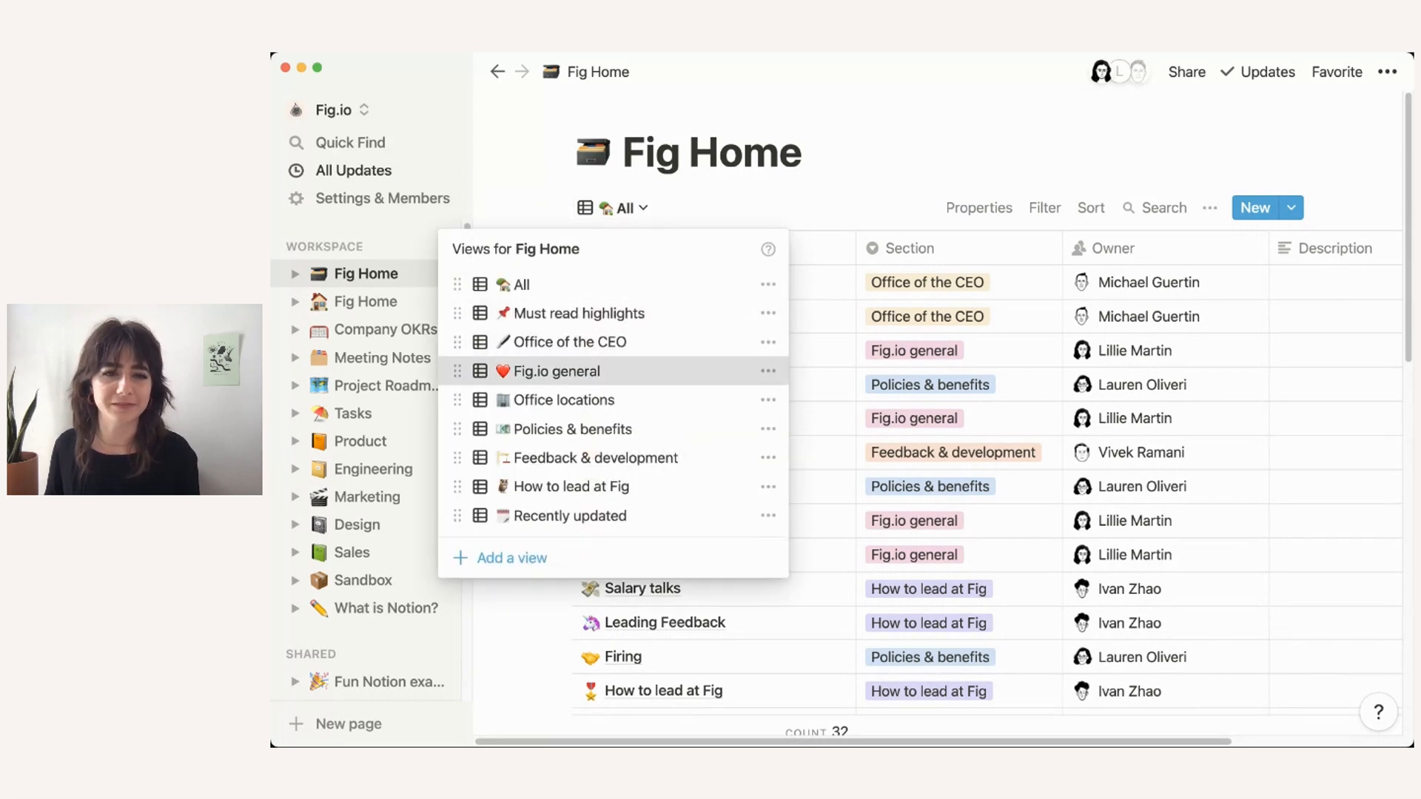
left_click(557, 371)
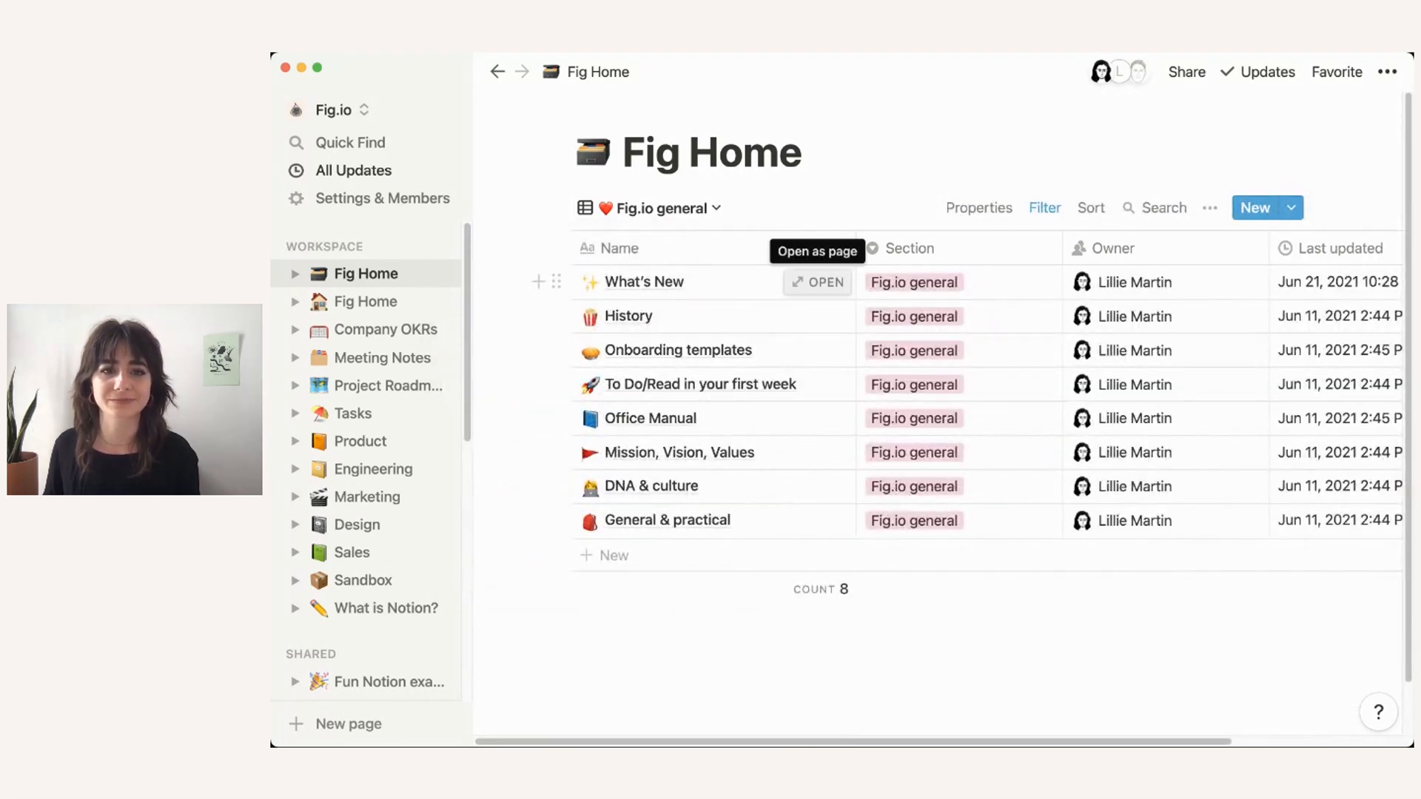
left_click(652, 208)
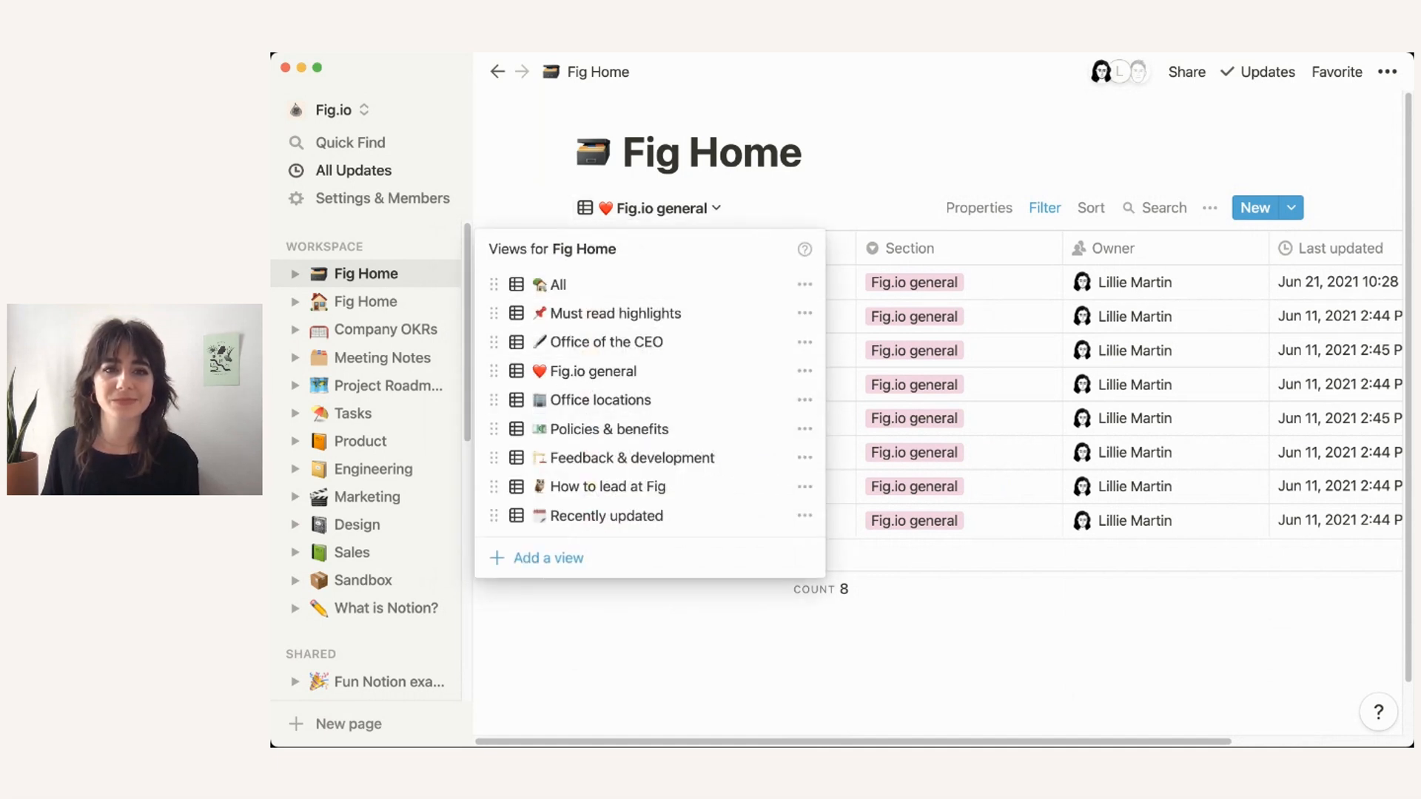
left_click(559, 284)
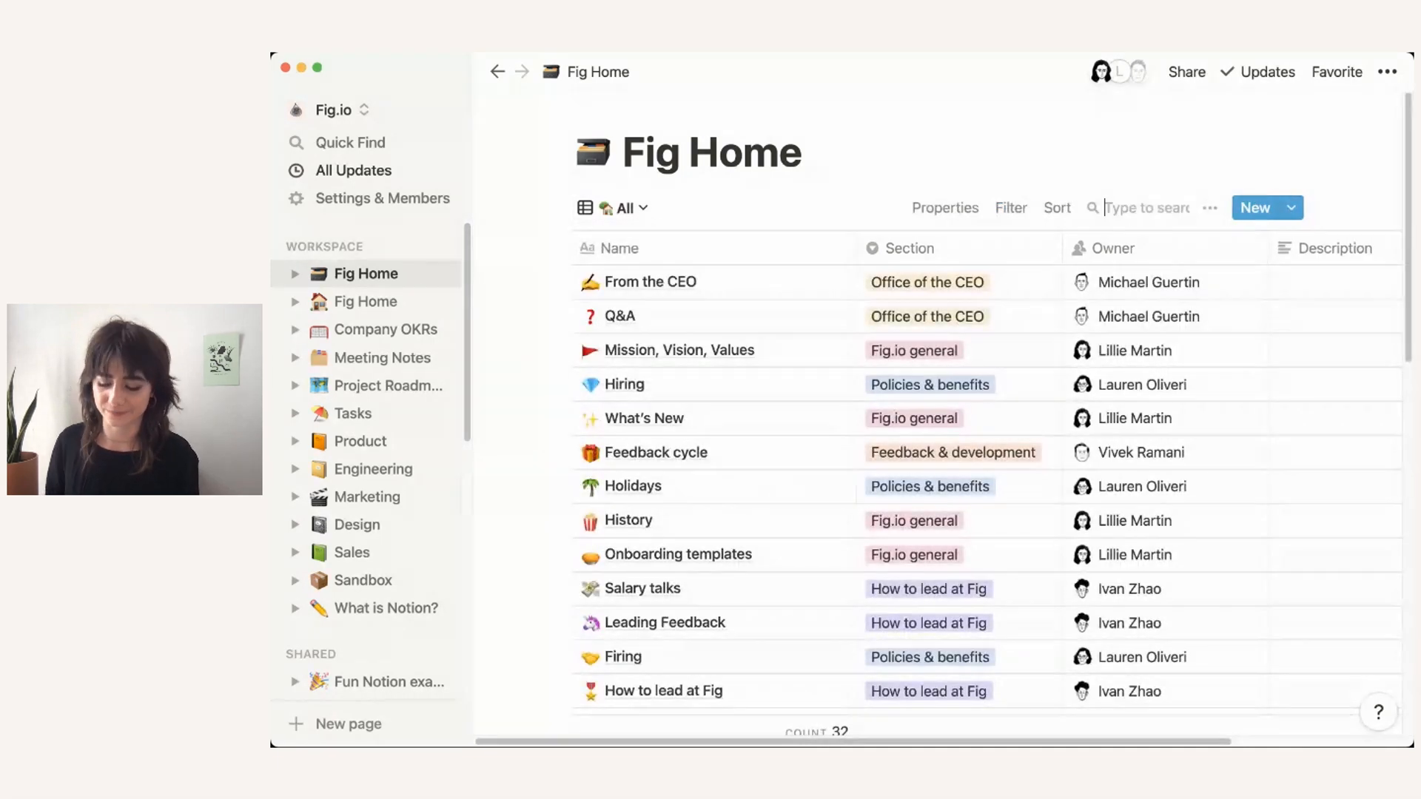
Step: Clear the 'emp' search and close the Holidays page preview
type("emp")
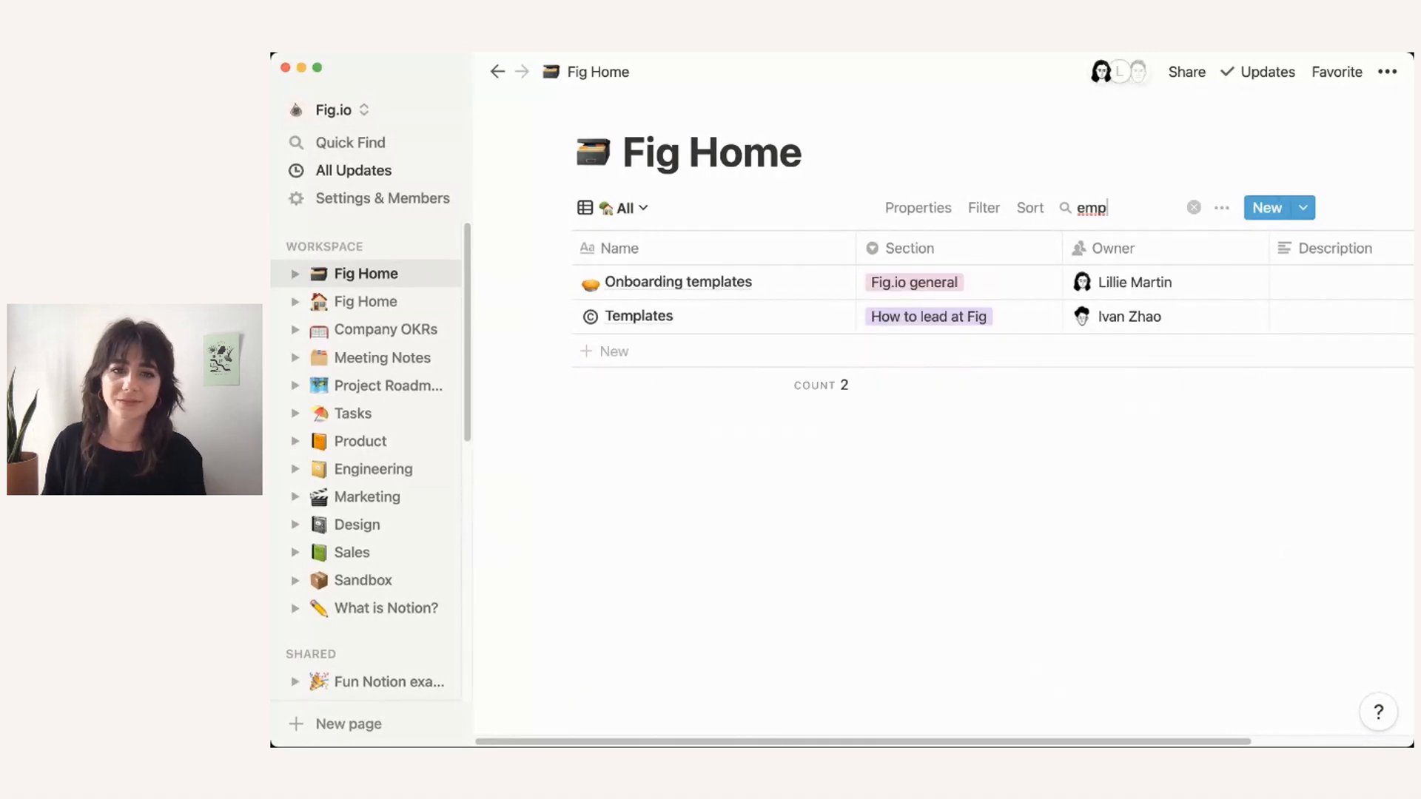
key("BackSpace")
key("BackSpace")
key("BackSpace")
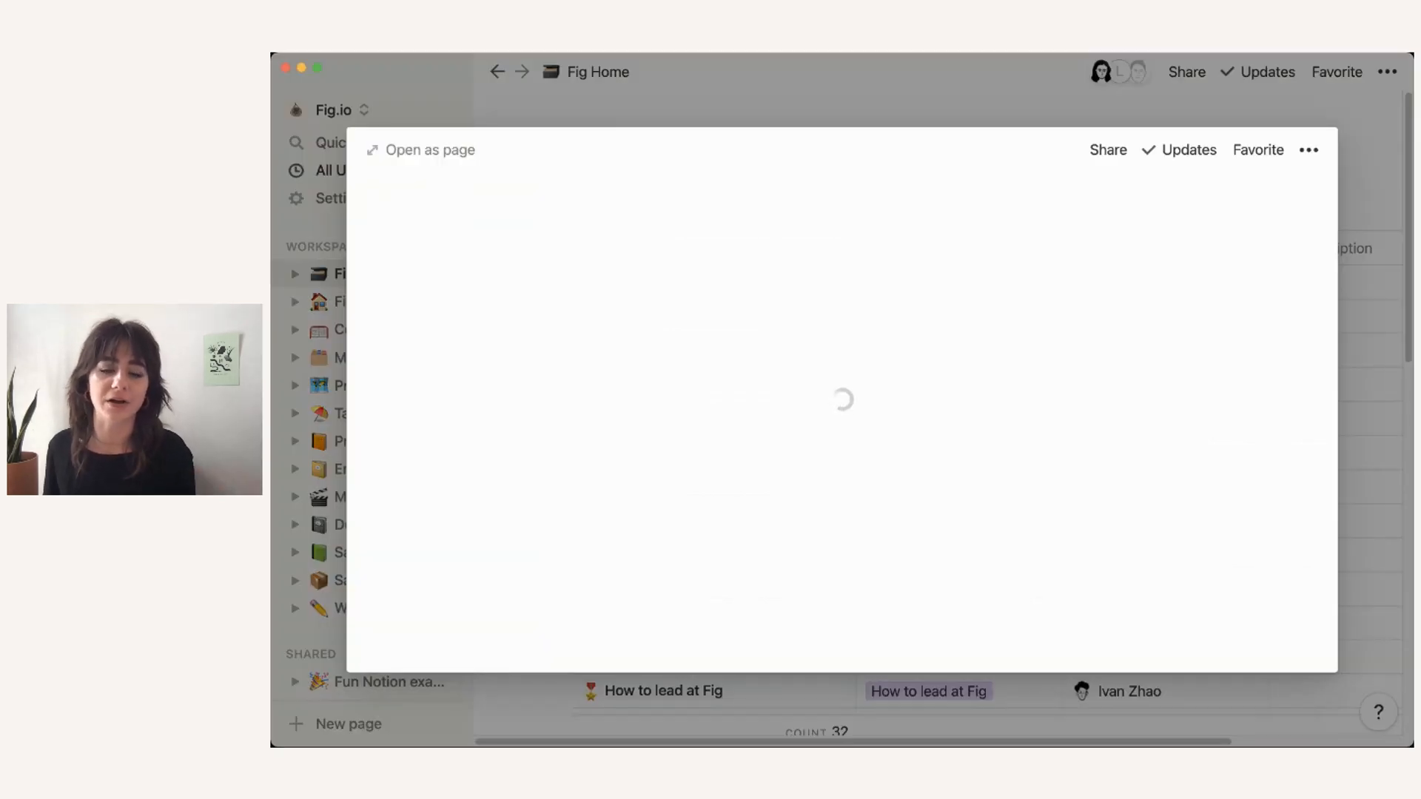
scroll(841, 422, "down", 5)
scroll(841, 422, "down", 10)
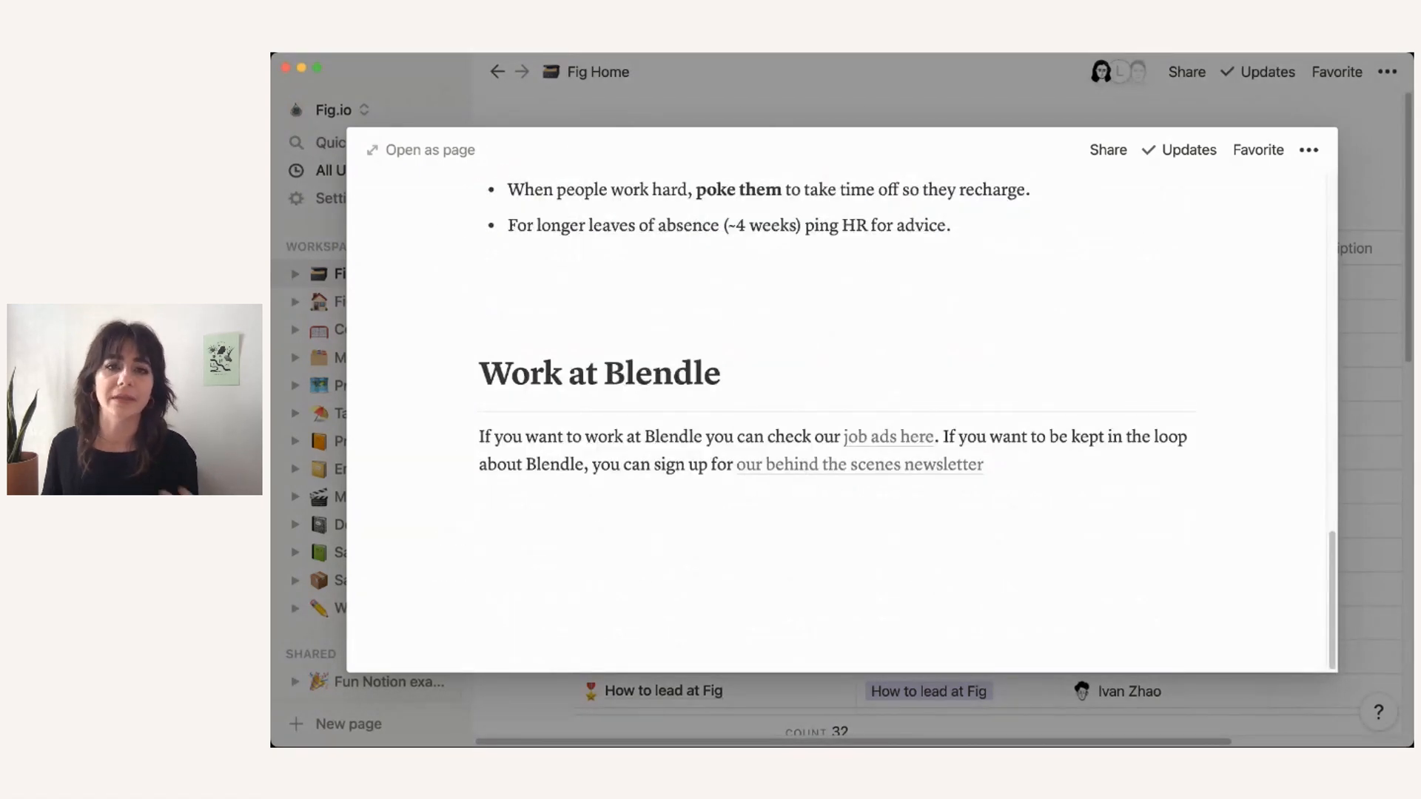
left_click(741, 109)
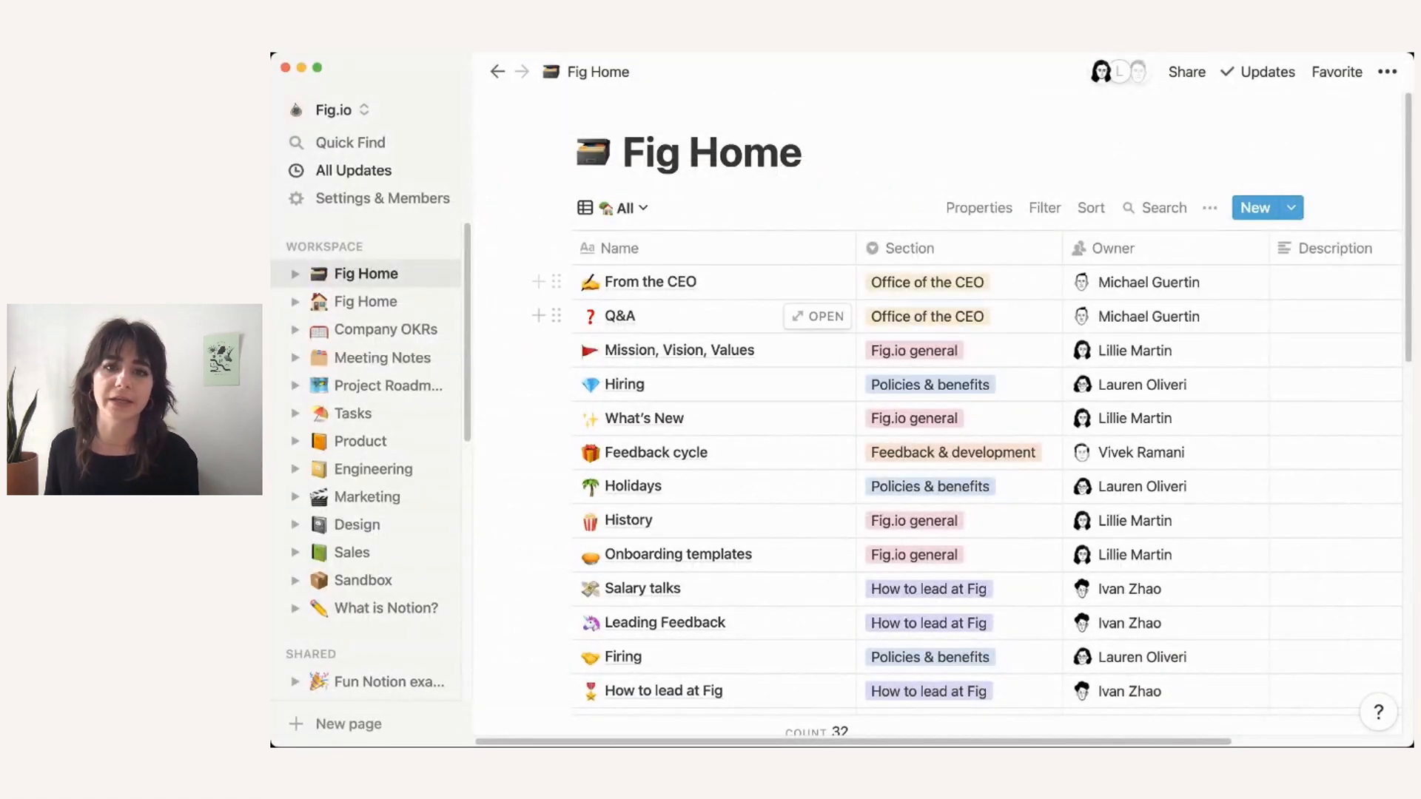
Step: Turn the Q & A table into a page and back into an inline table, then close it
left_click(819, 317)
scroll(819, 318, "down", 2)
scroll(818, 318, "down", 5)
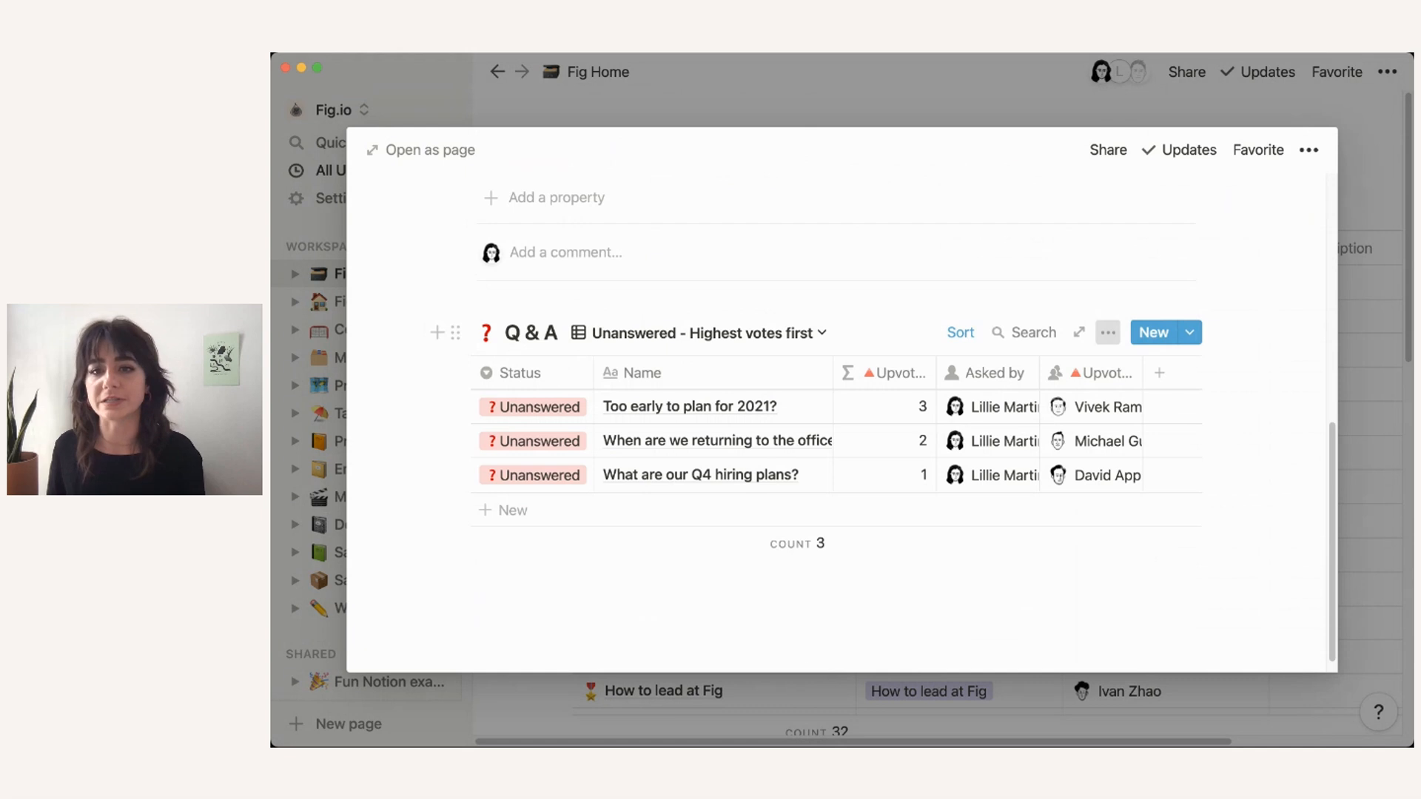
left_click(1108, 332)
left_click(1170, 542)
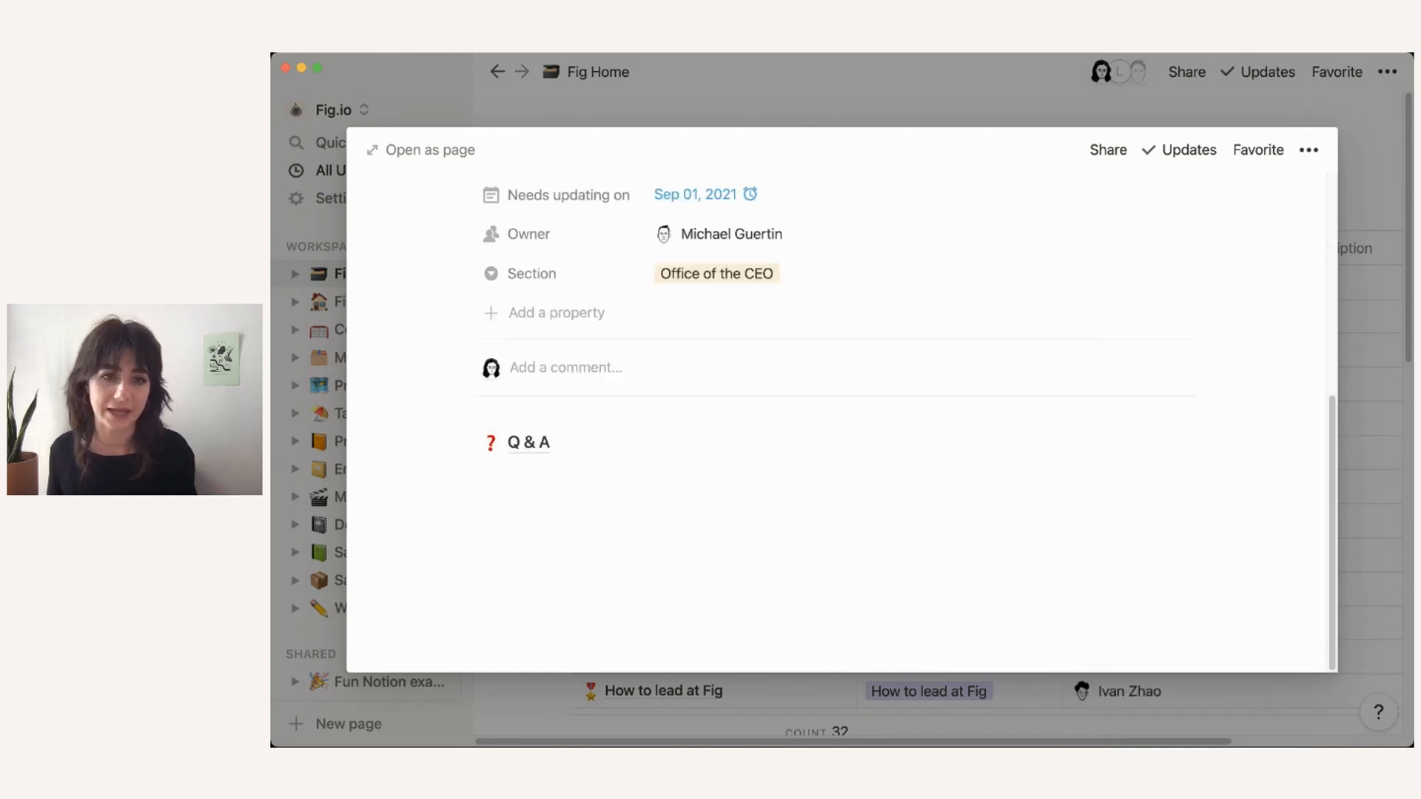
left_click(460, 442)
left_click(562, 484)
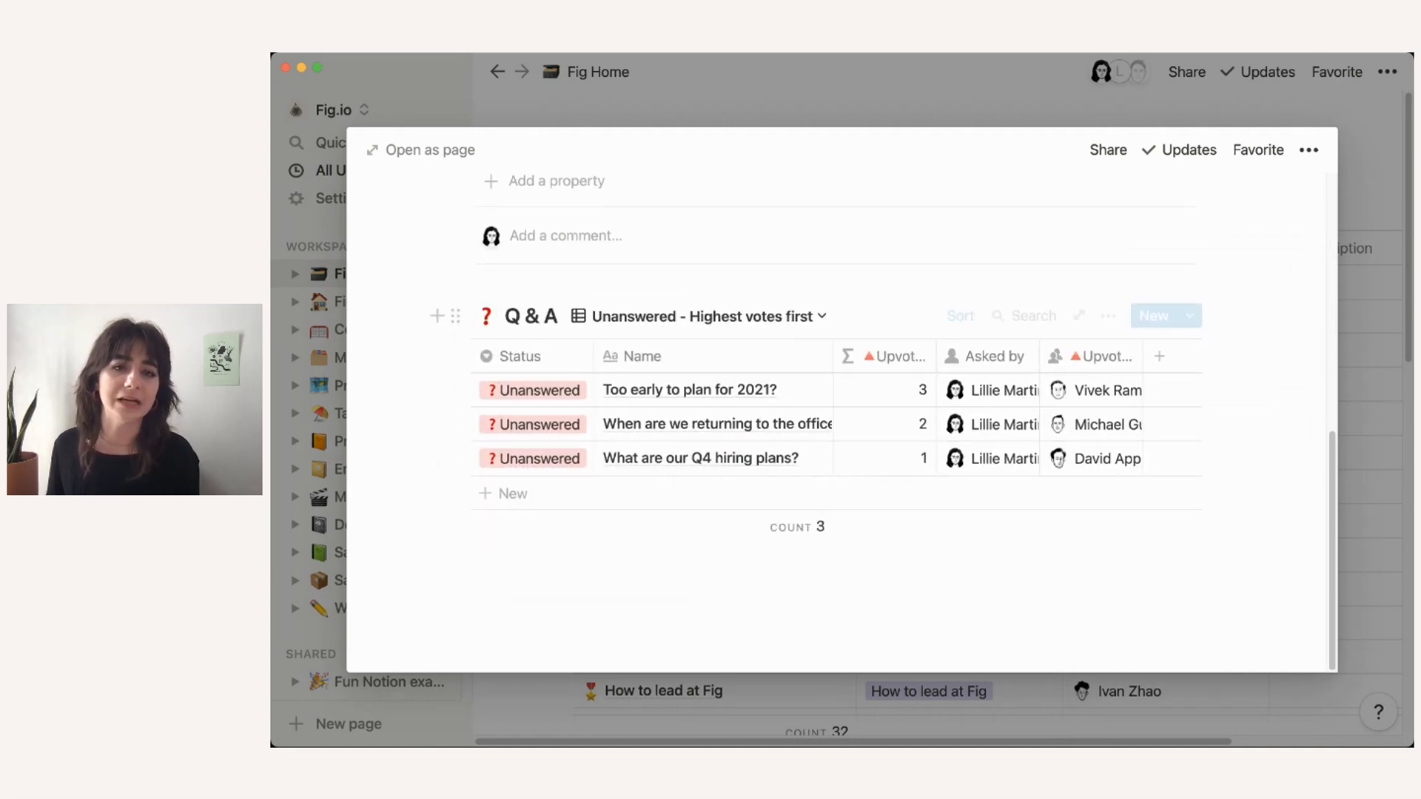
left_click(311, 318)
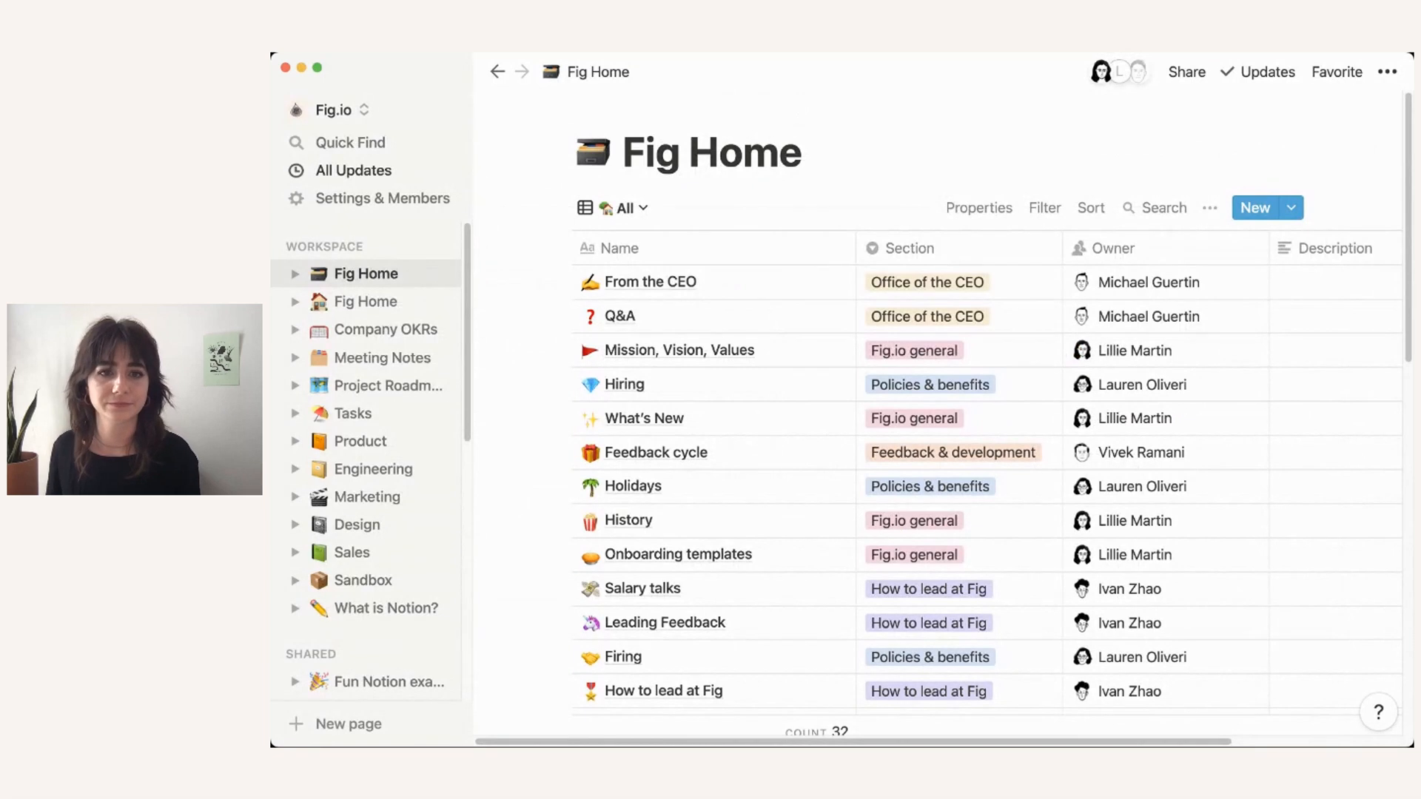
Step: Go to Company Database via Company Home and look over the What's new entry
scroll(370, 563, "down", 10)
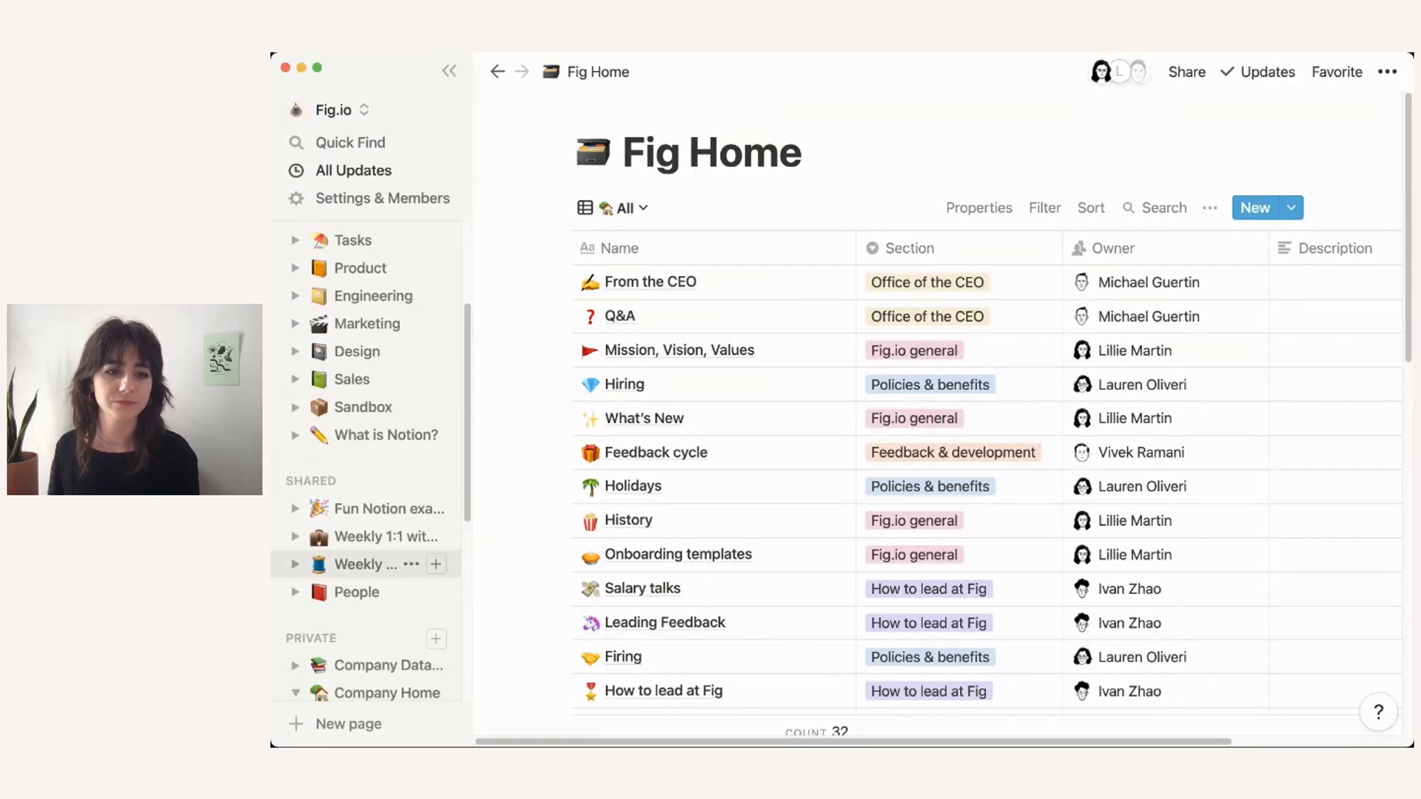
left_click(355, 547)
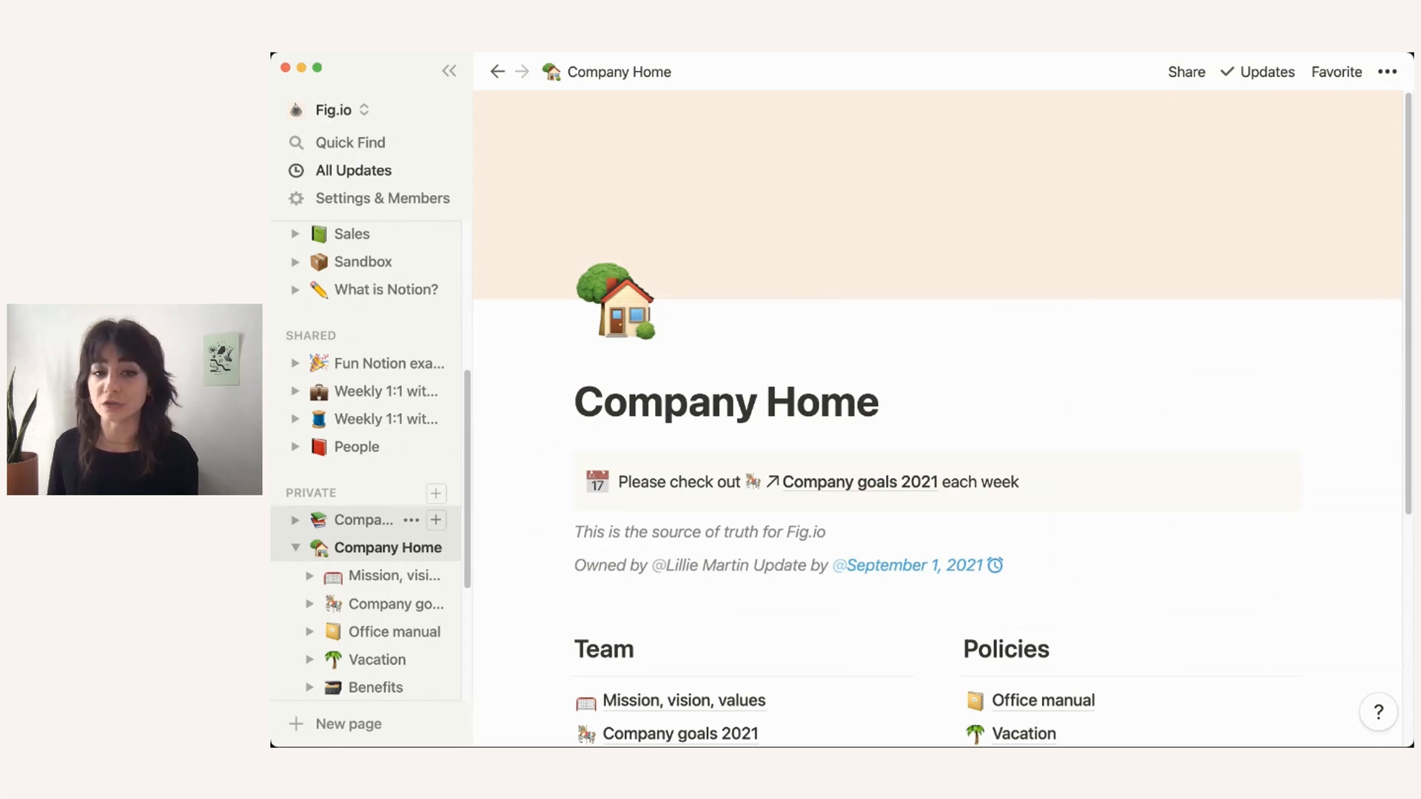
left_click(354, 520)
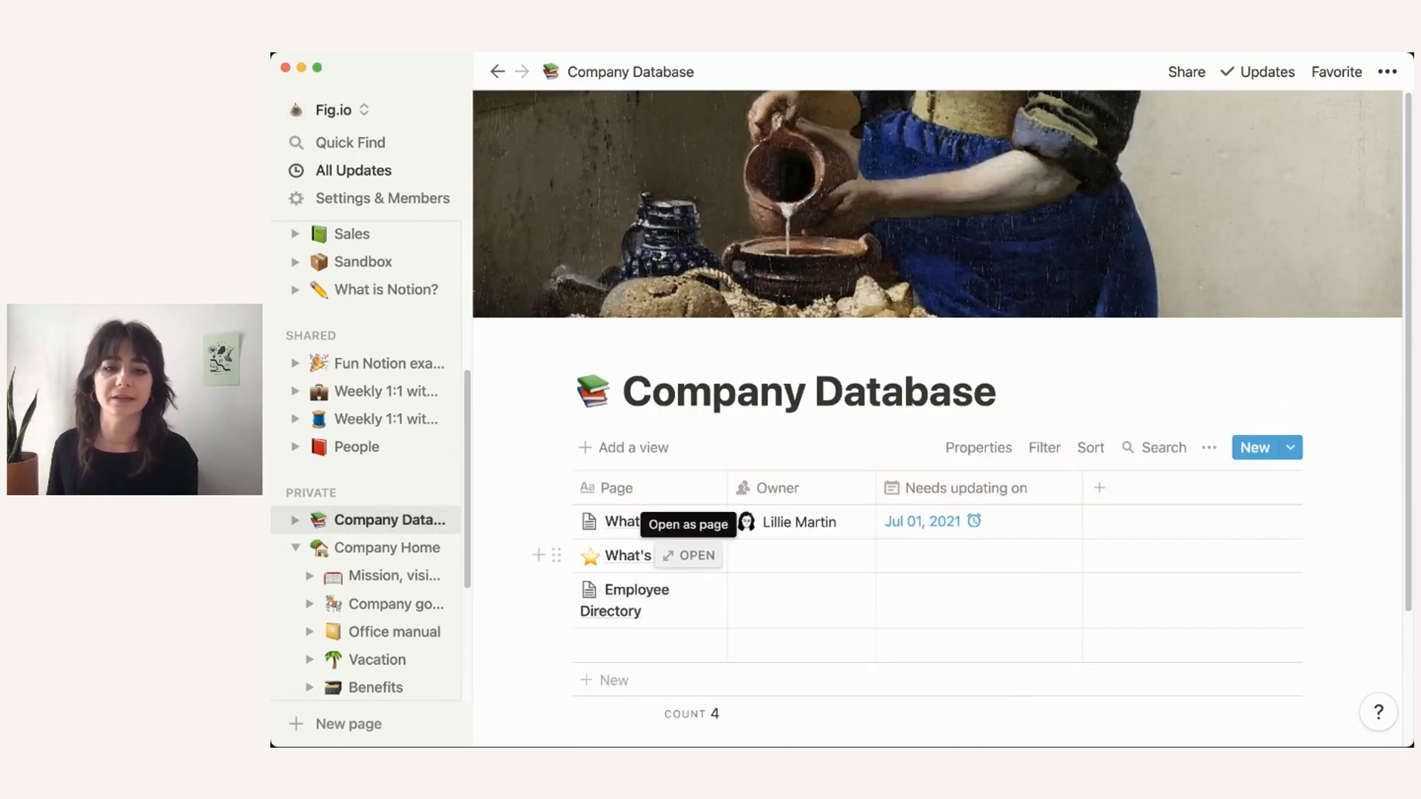
left_click(689, 555)
scroll(842, 400, "down", 5)
scroll(841, 400, "up", 5)
scroll(842, 400, "down", 5)
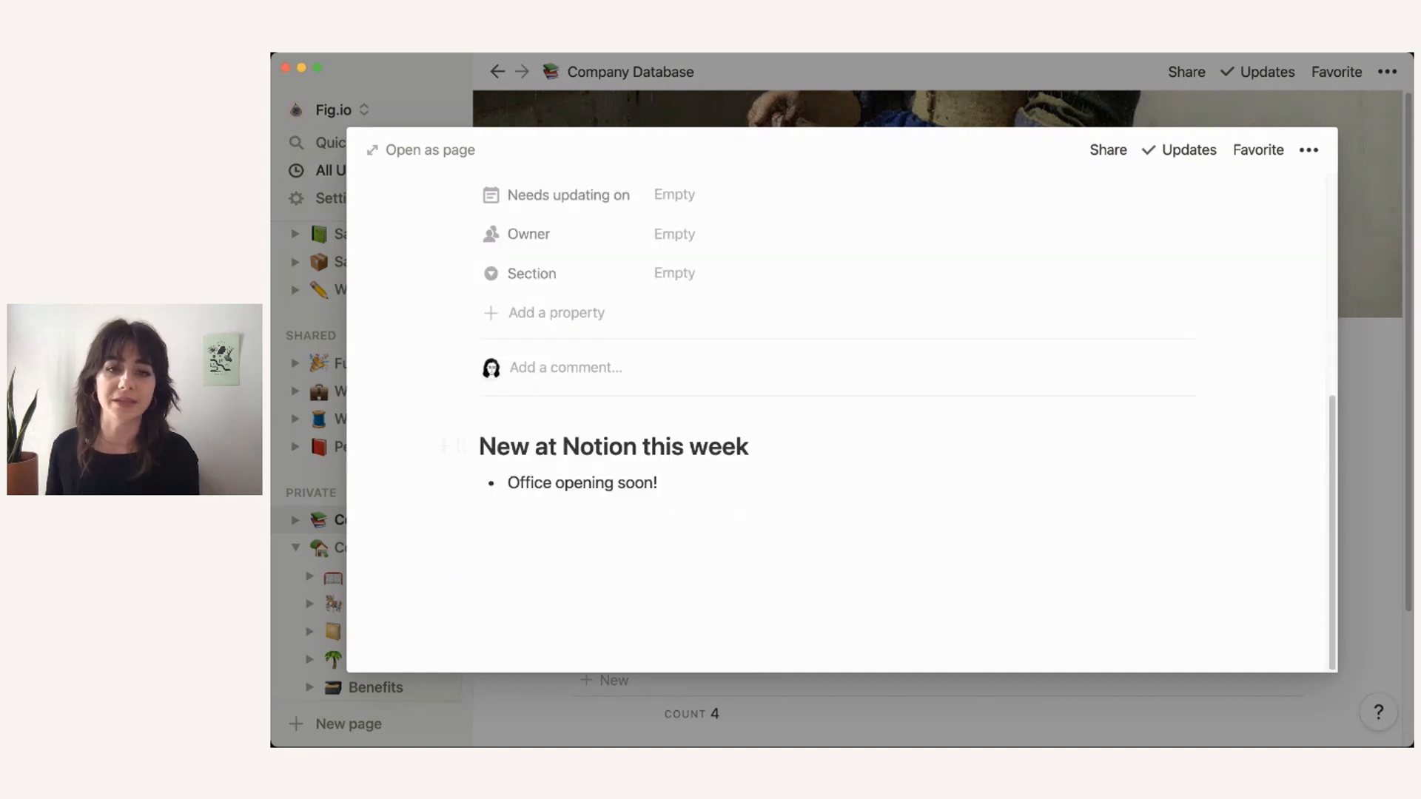
key("Escape")
scroll(688, 398, "down", 3)
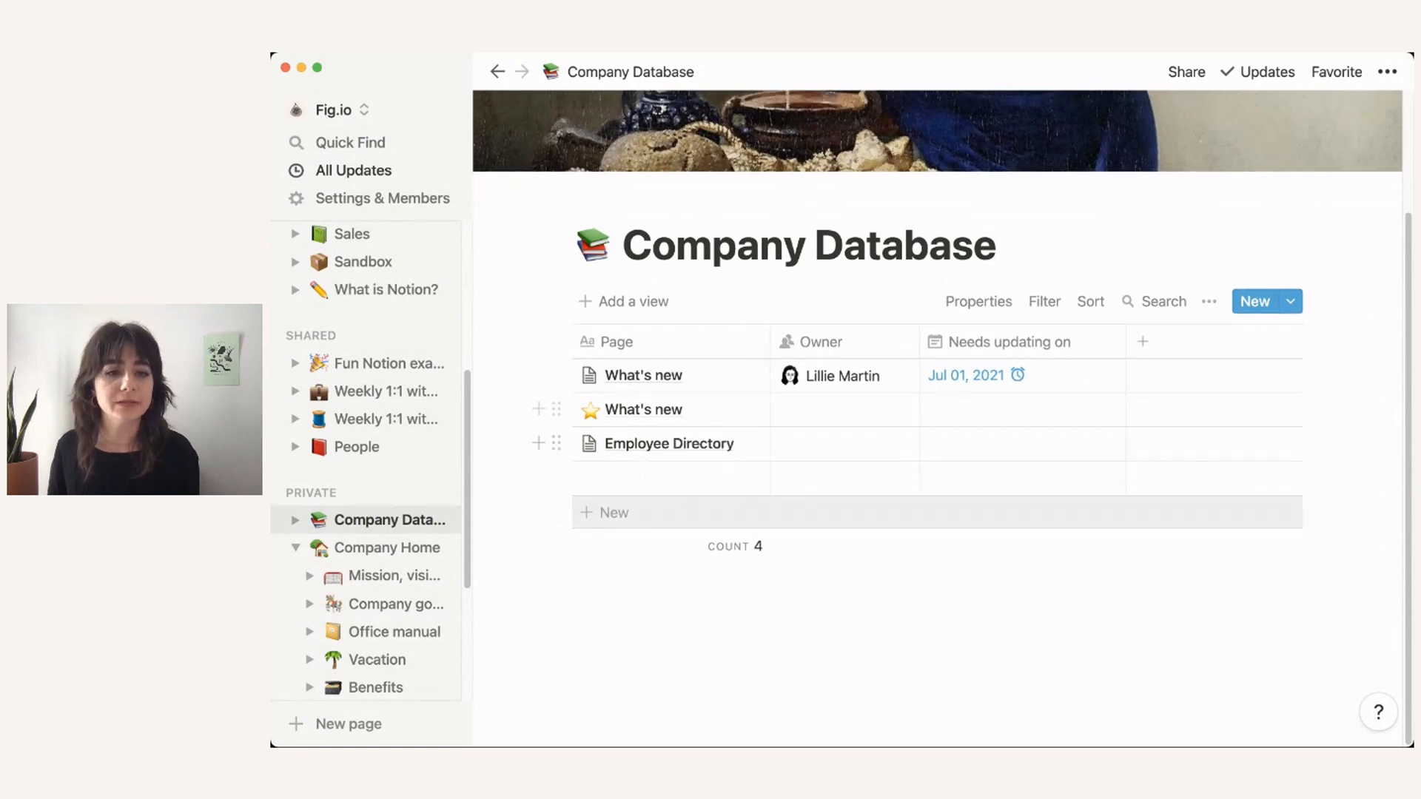
Step: Drag Mission, vision, values, Office manual, Company goals 2021, Benefits and Vacation into the database table
left_click_drag(370, 575, 592, 467)
left_click_drag(370, 604, 592, 488)
left_click_drag(370, 575, 592, 518)
left_click_drag(370, 604, 592, 566)
left_click_drag(407, 575, 621, 557)
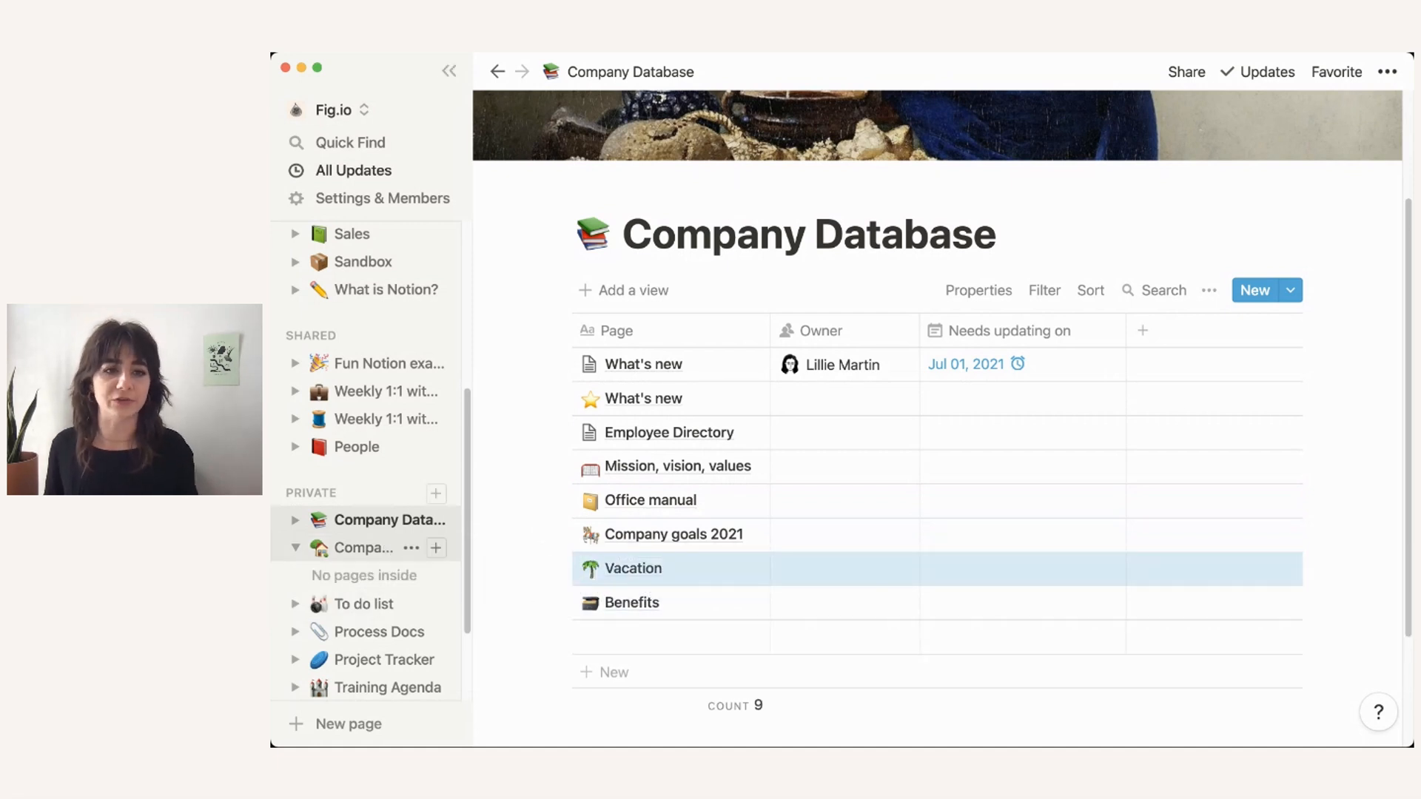
left_click(364, 548)
scroll(940, 392, "down", 4)
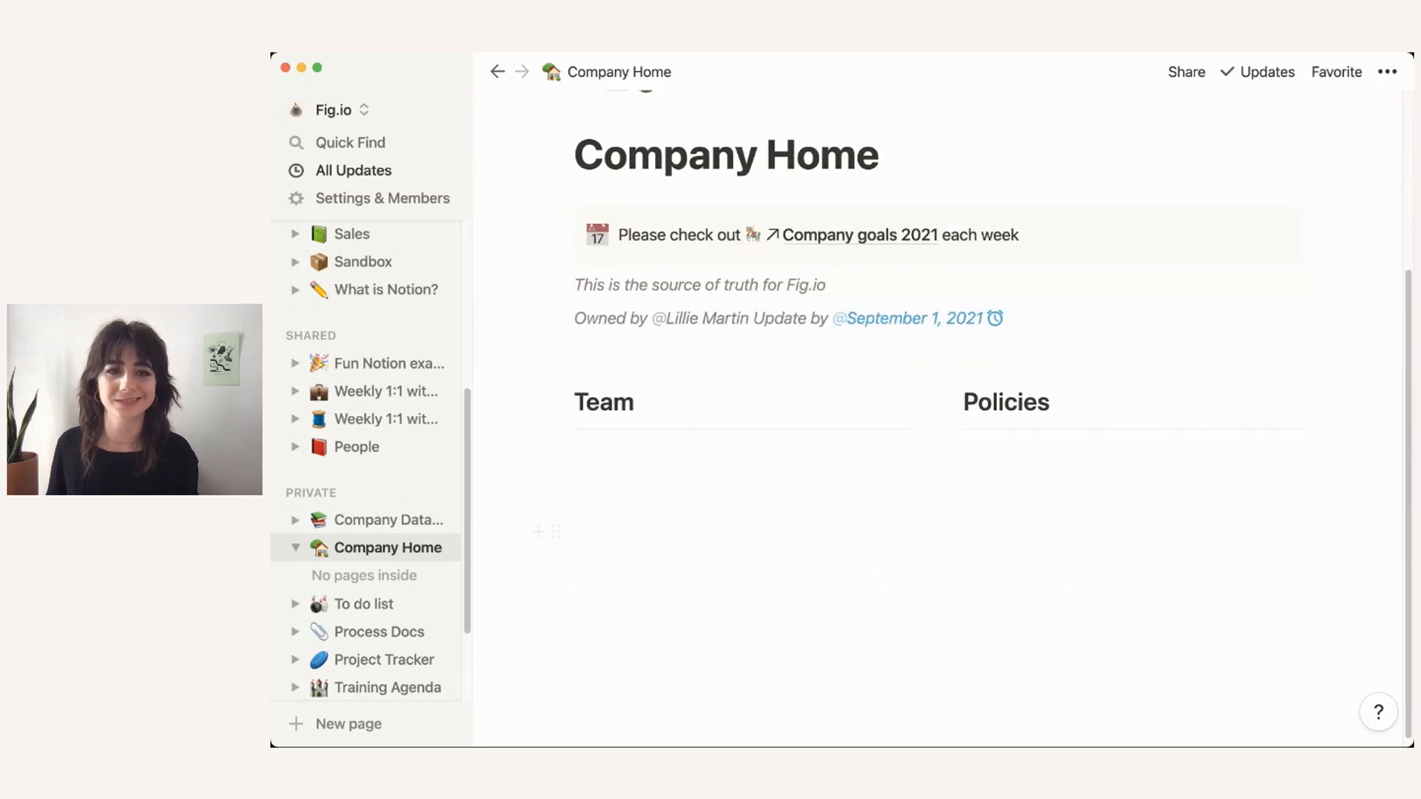
left_click(363, 520)
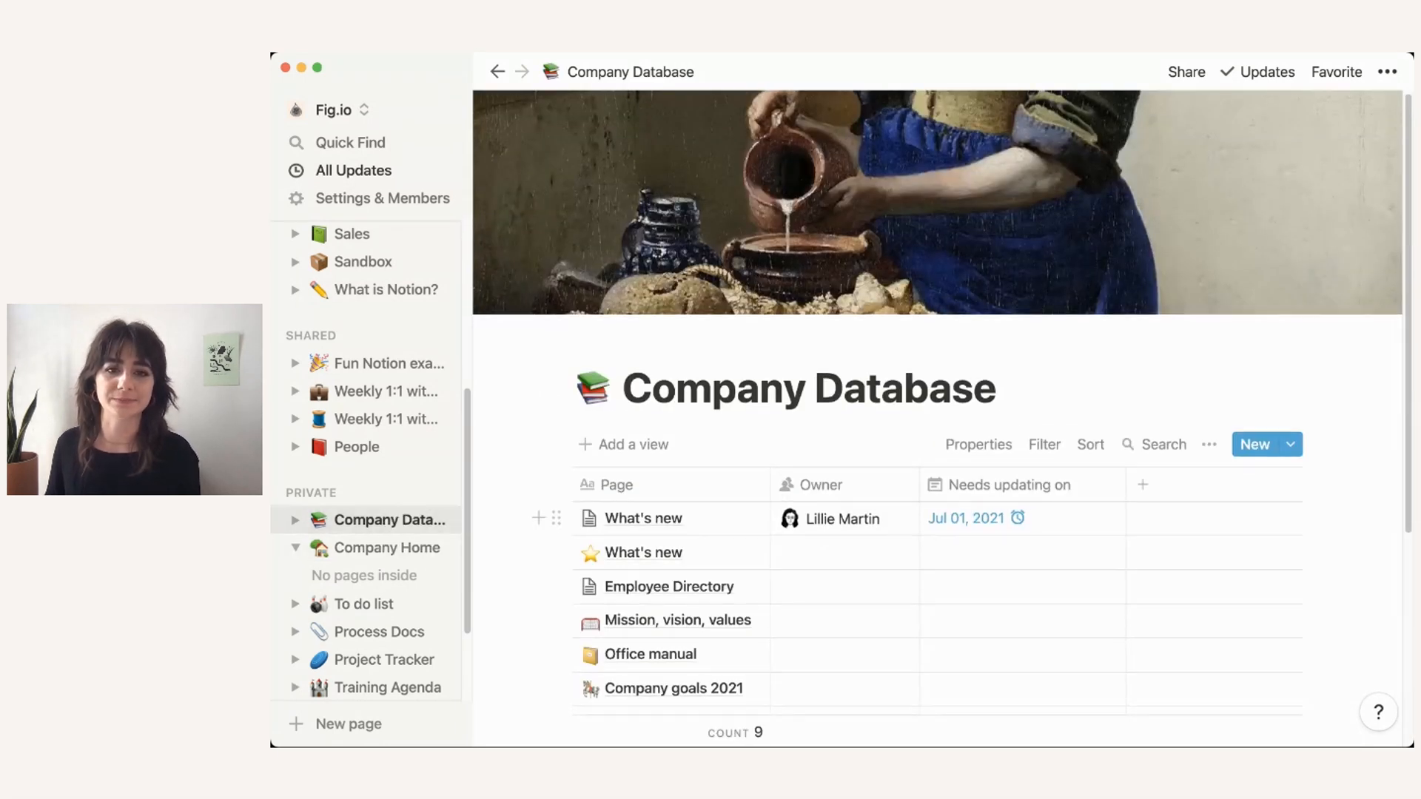
scroll(667, 533, "down", 3)
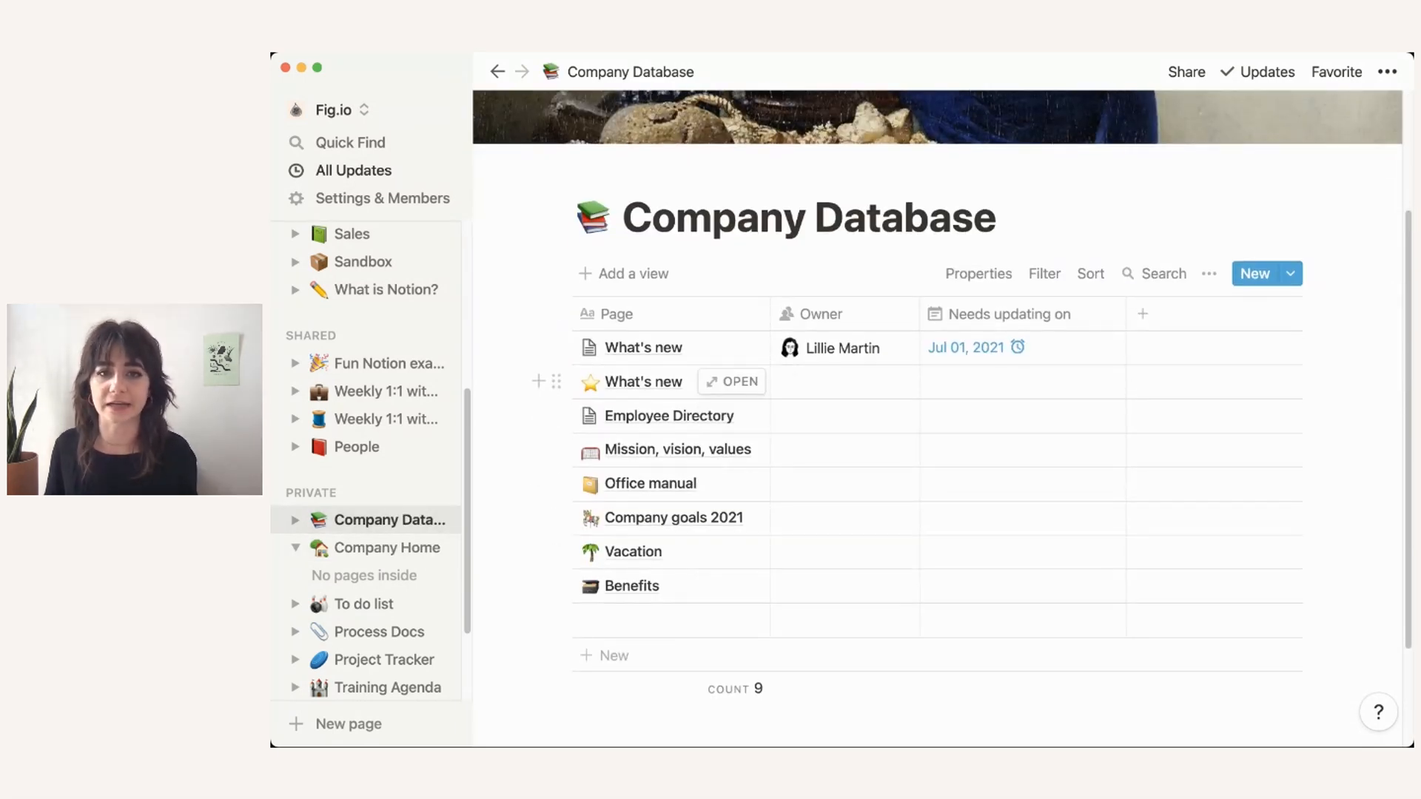
Step: Give the starred What's new page an owner and delete the duplicate What's new row
left_click(844, 382)
left_click(850, 450)
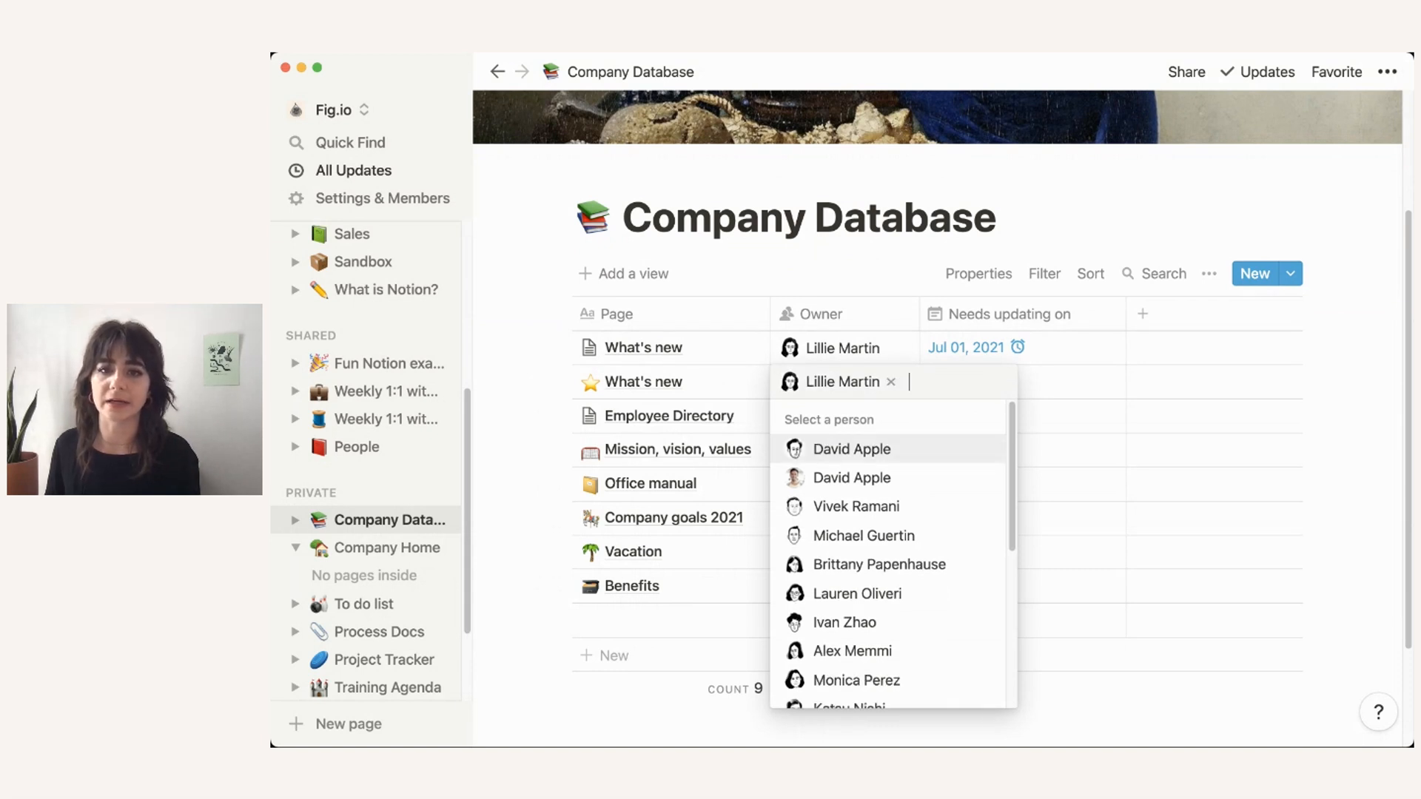
left_click(558, 348)
left_click(557, 347)
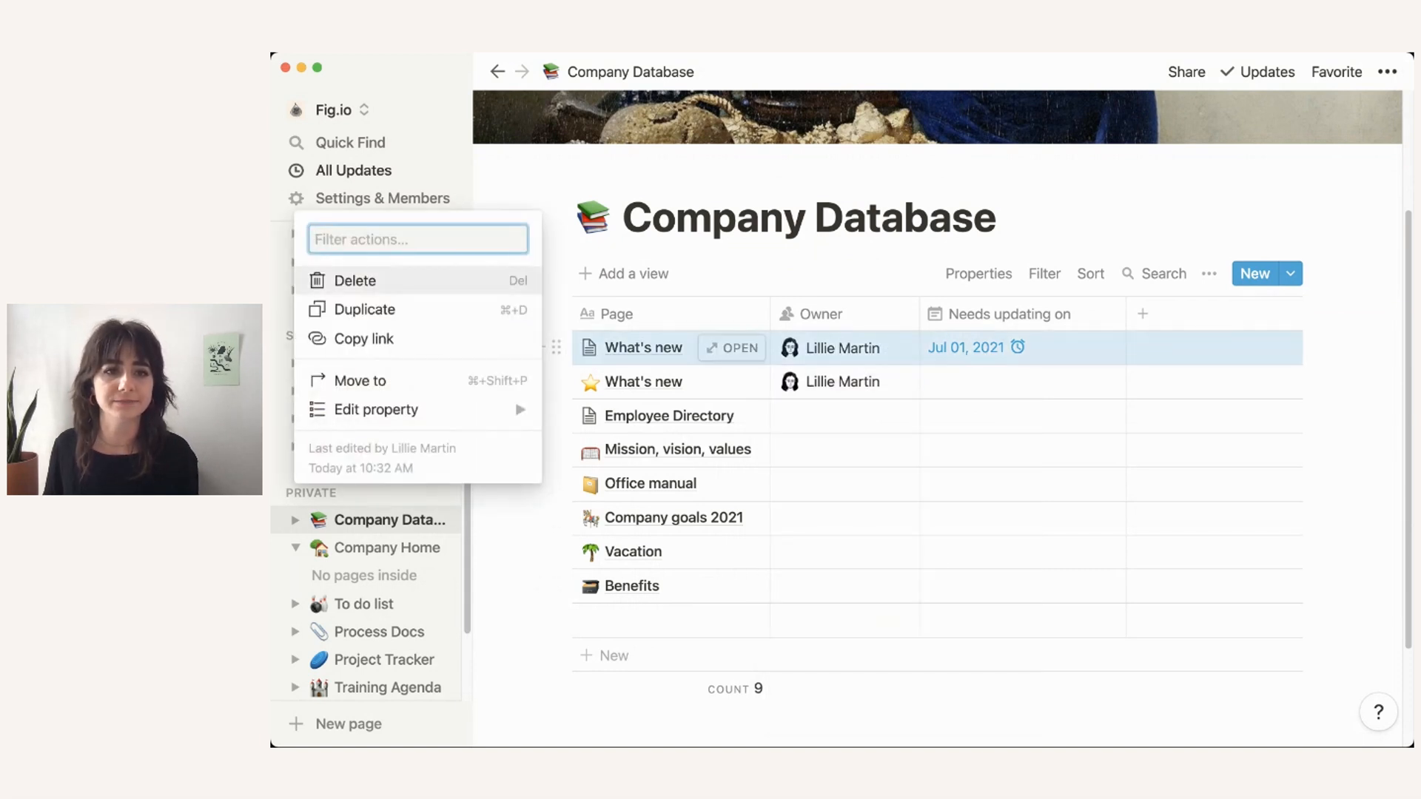
key("Delete")
Step: Assign owners to Employee Directory, Mission, vision, values and Office manual
left_click(844, 381)
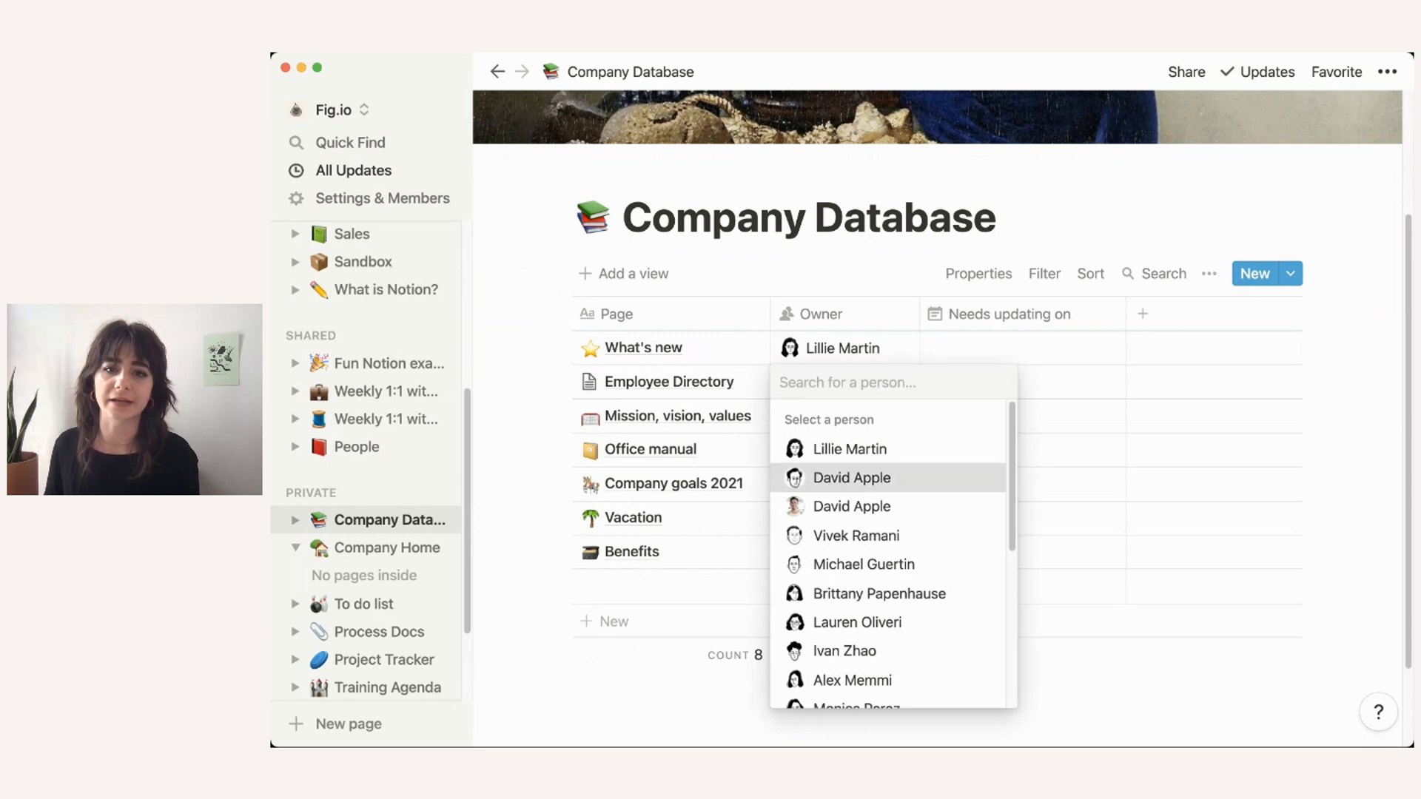
left_click(852, 477)
key("Escape")
left_click(844, 415)
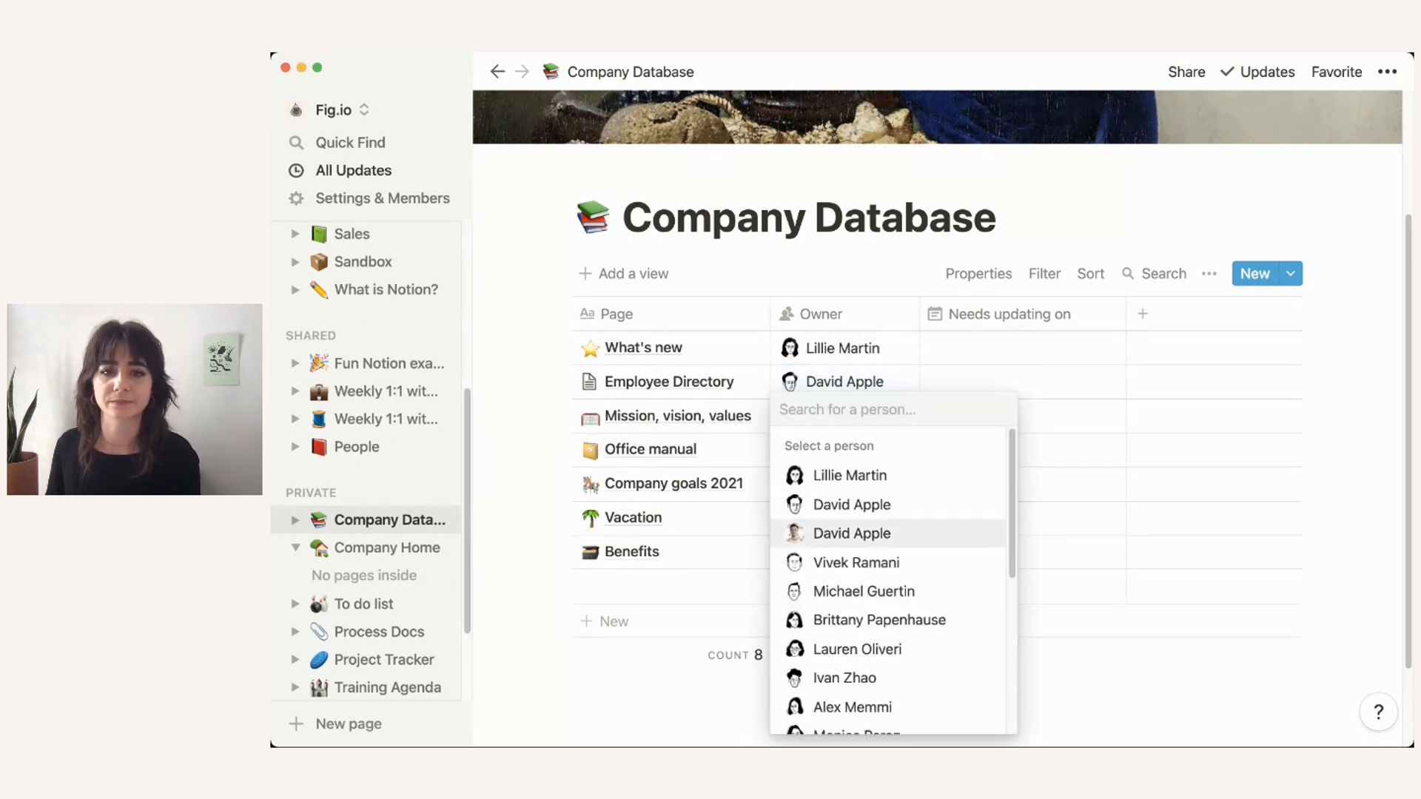
left_click(879, 619)
key("Escape")
left_click(844, 449)
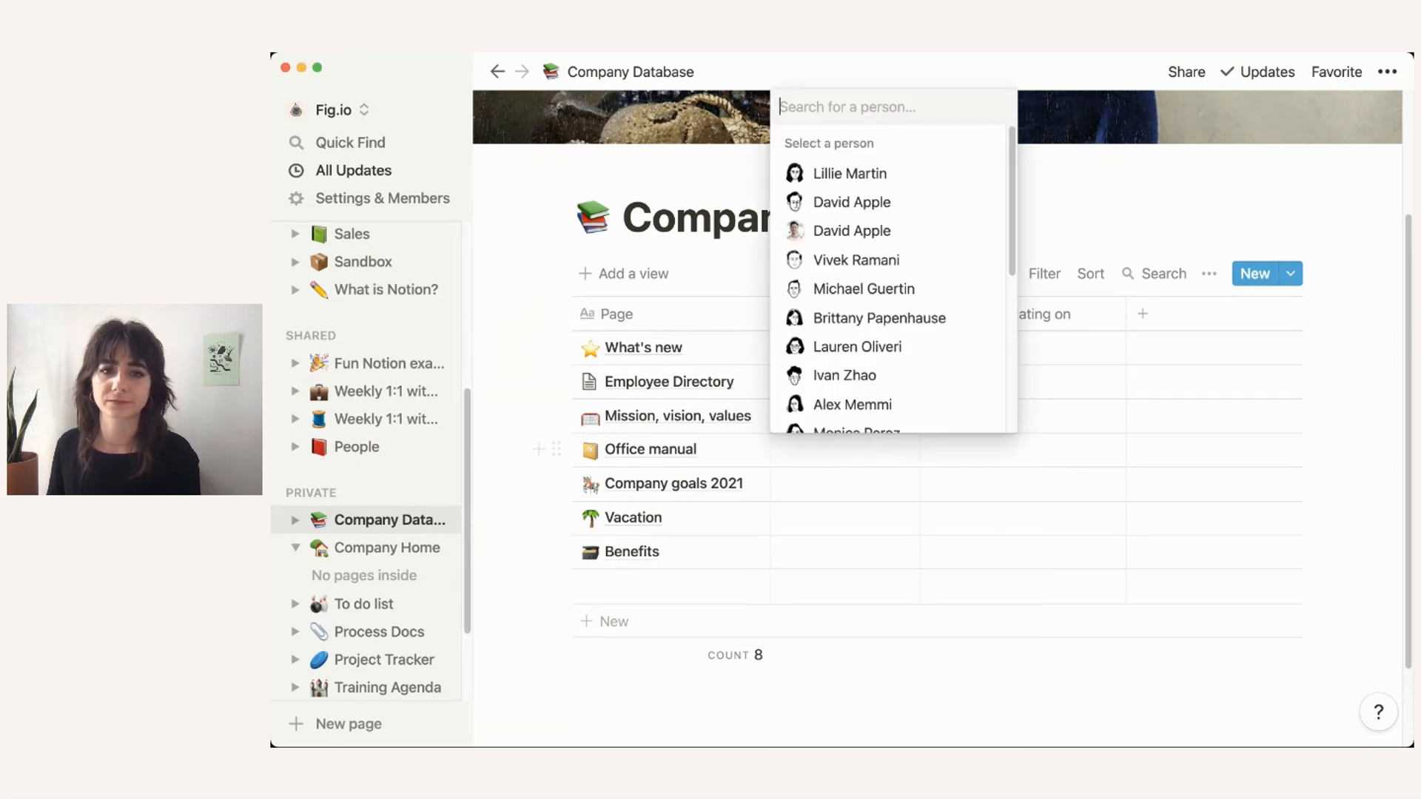
left_click(841, 402)
key("Escape")
Step: Assign owners to Company goals 2021, Vacation and Benefits
left_click(844, 484)
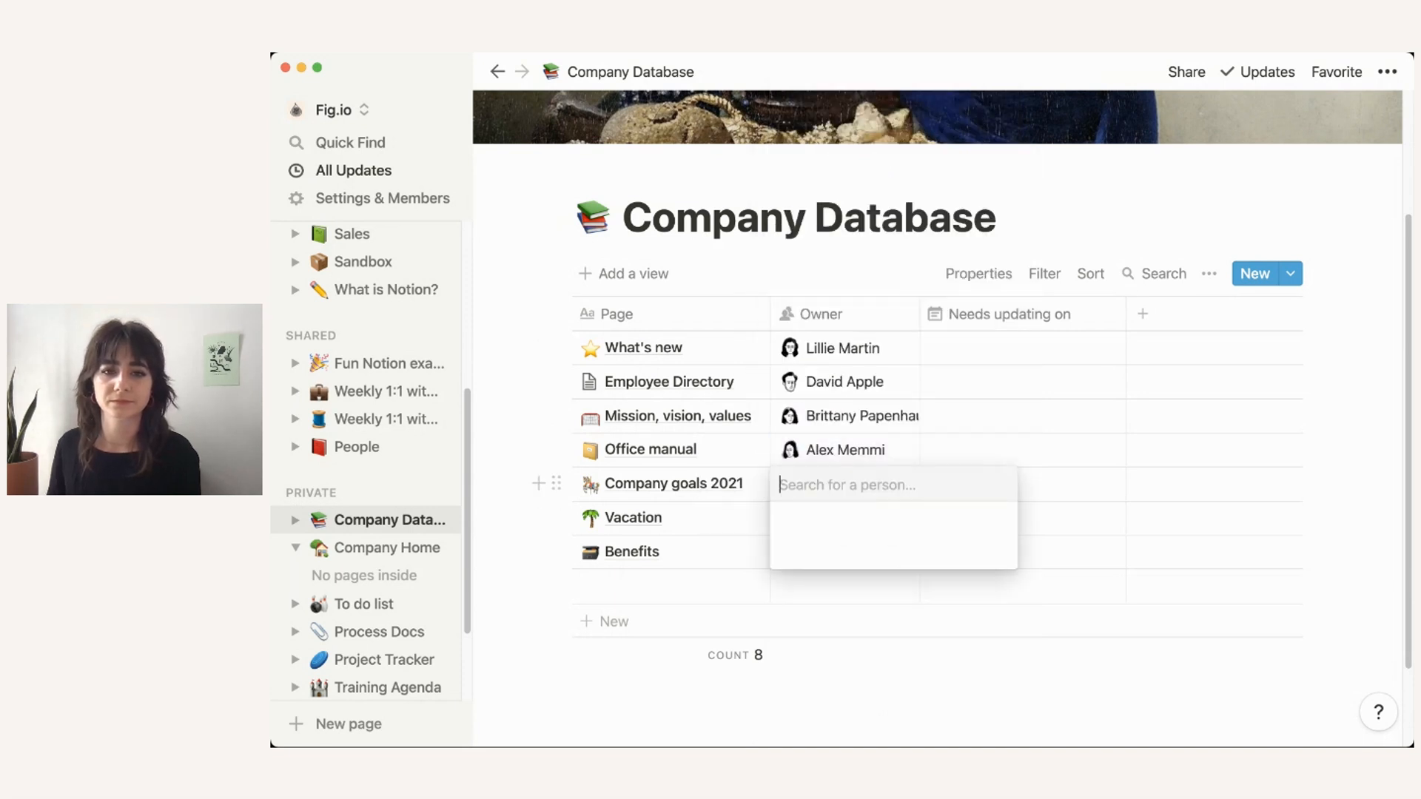
left_click(844, 410)
key("Escape")
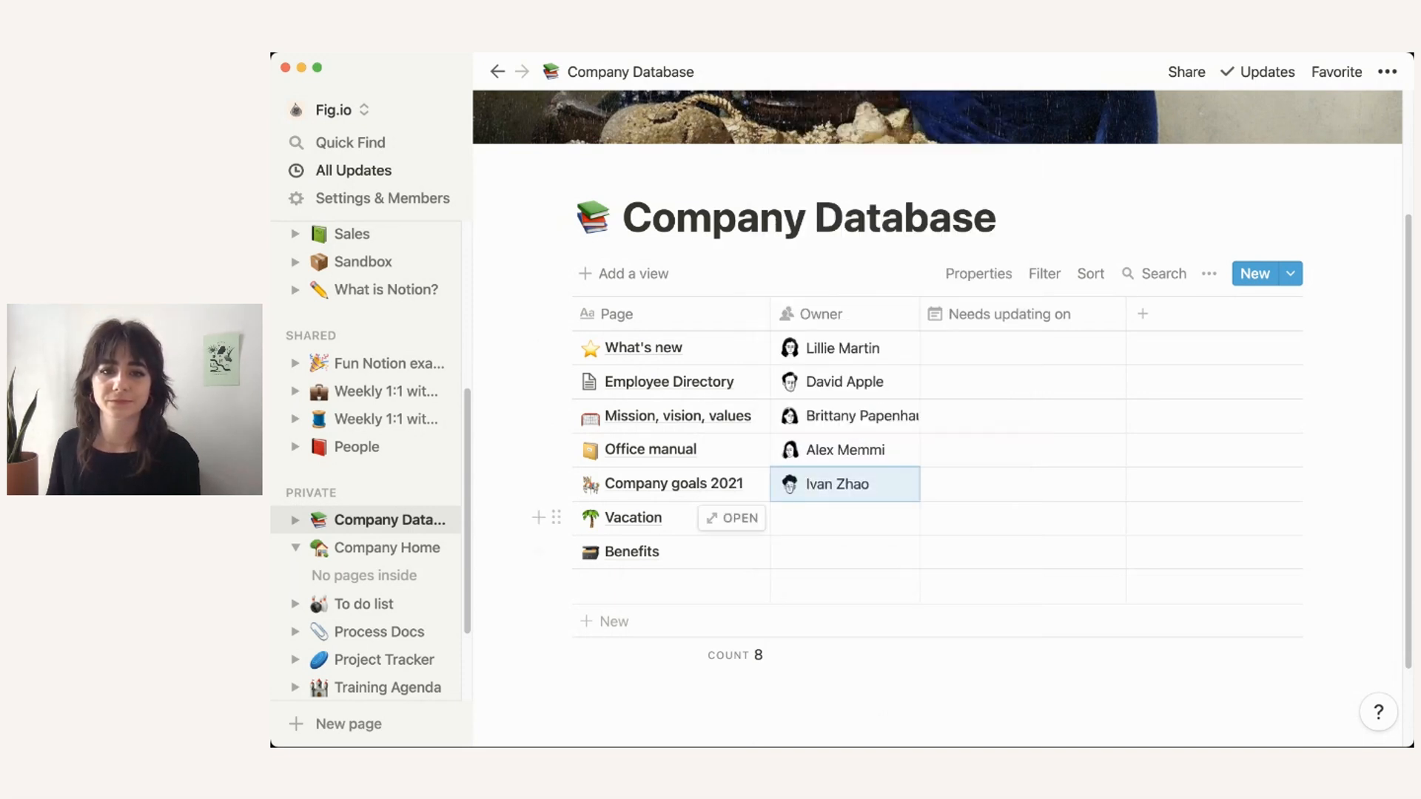
left_click(844, 518)
left_click(850, 238)
left_click(843, 553)
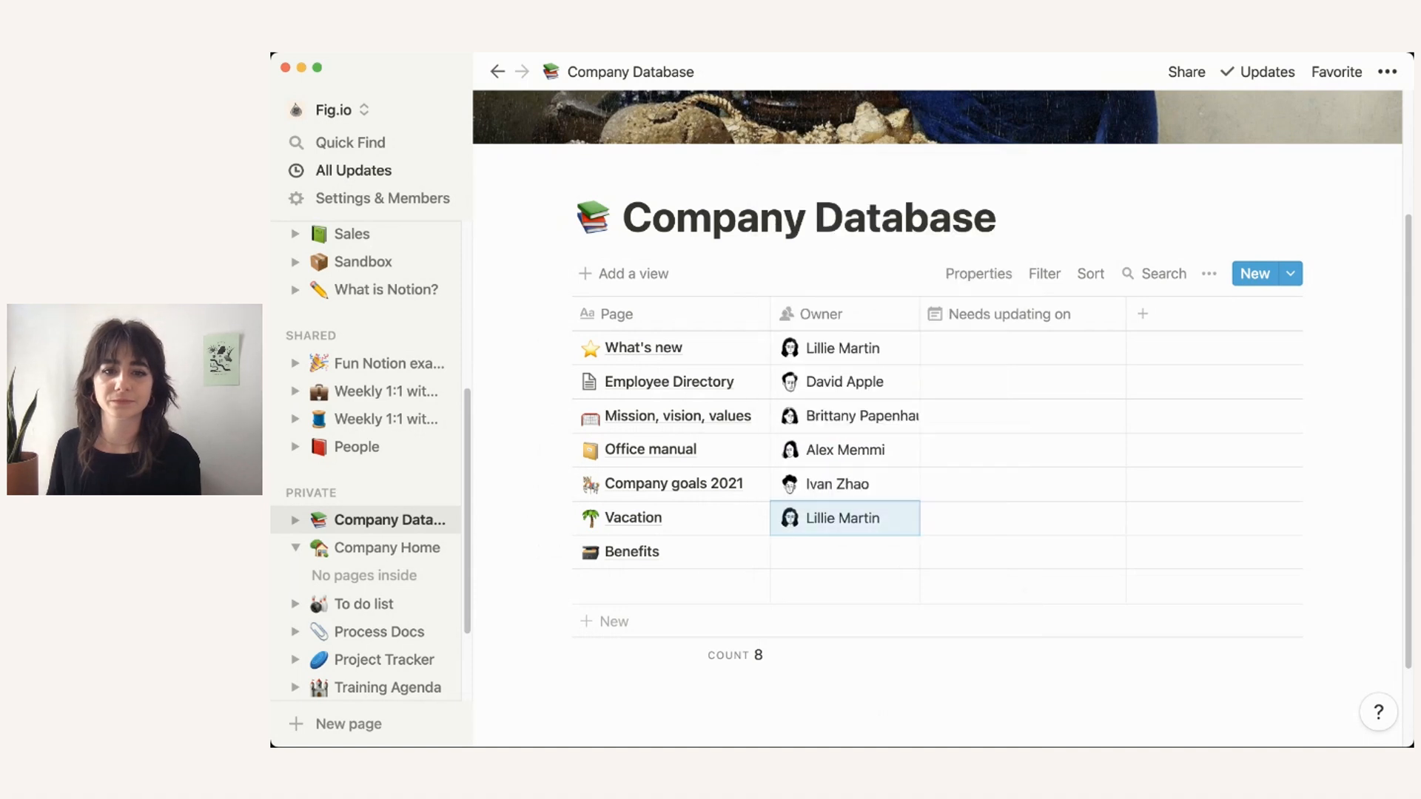
left_click(843, 553)
key("Return")
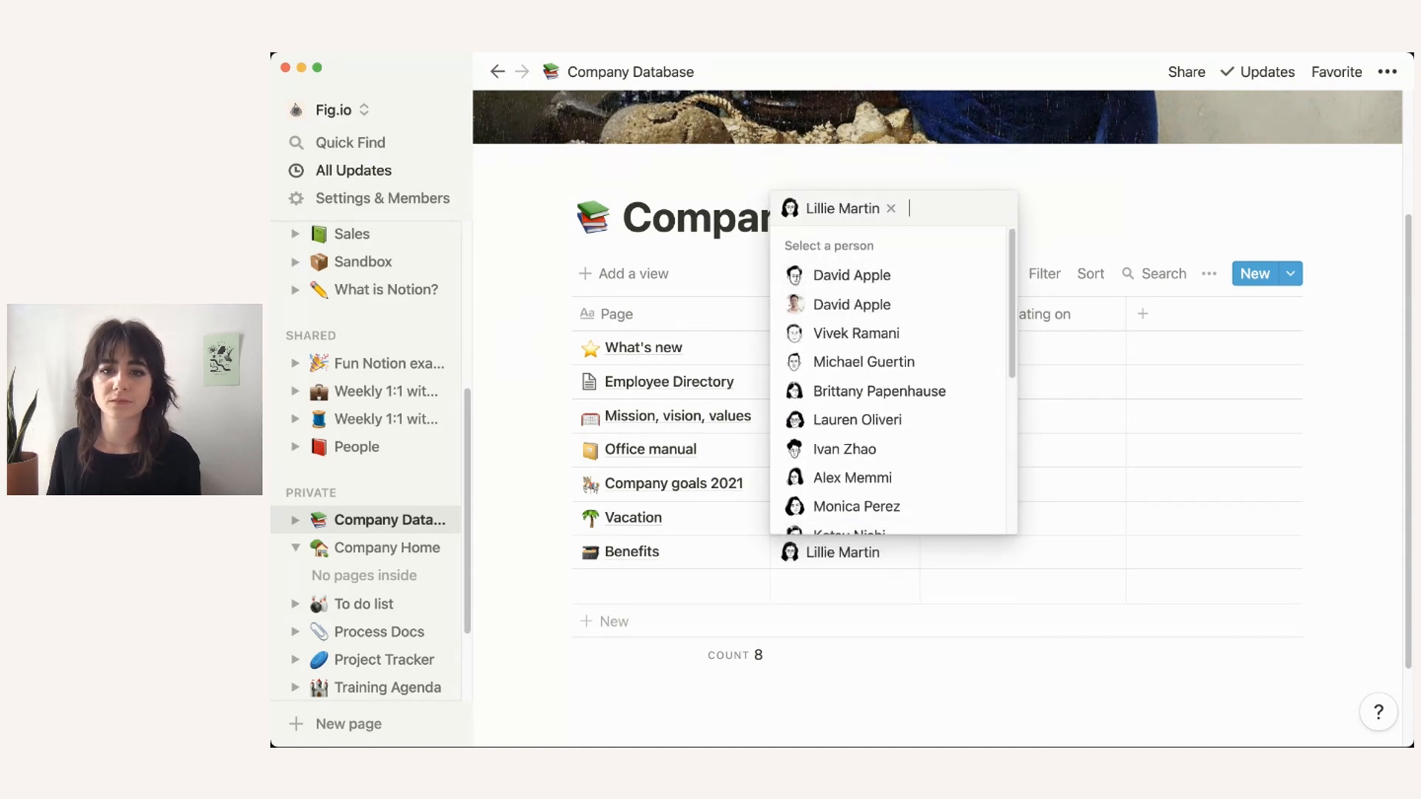
key("Escape")
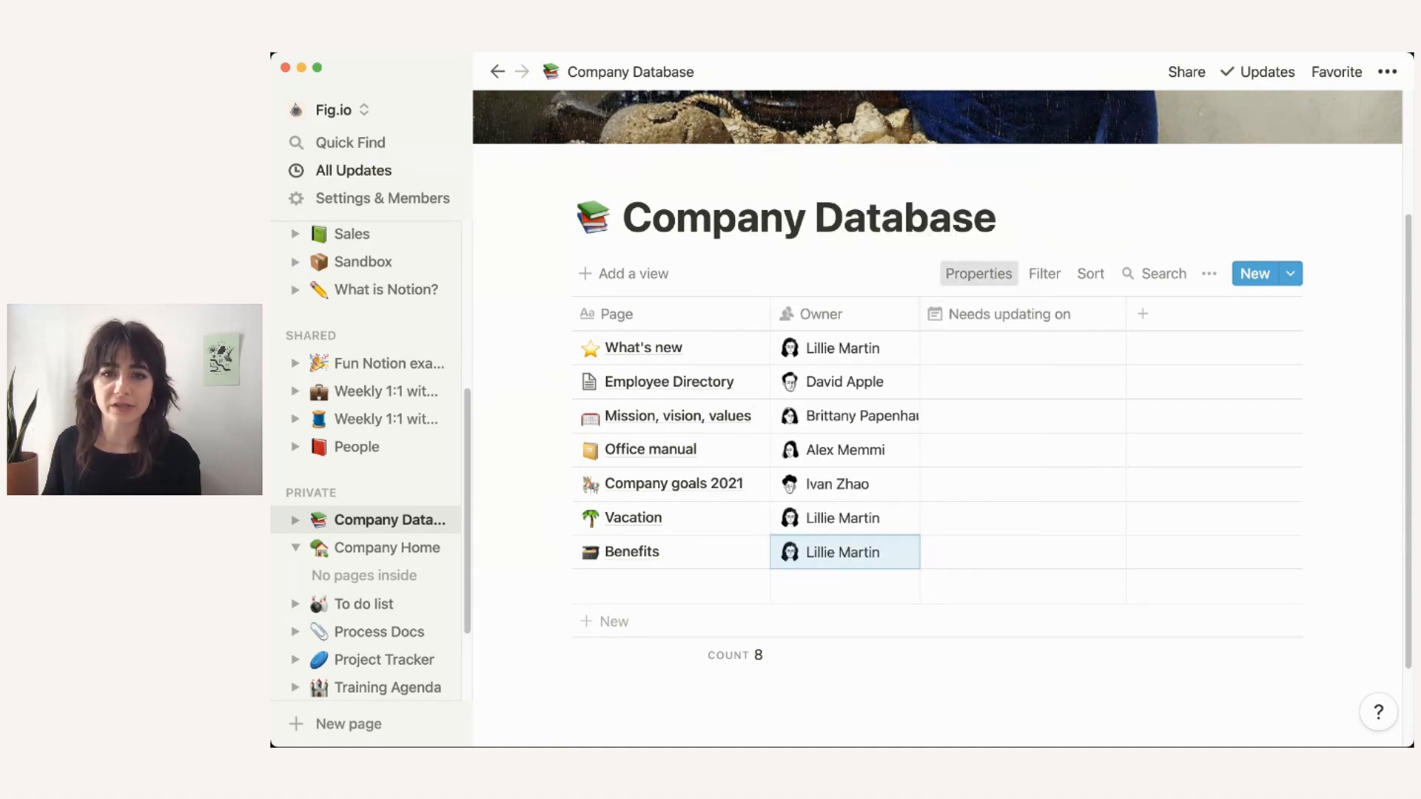
left_click(978, 273)
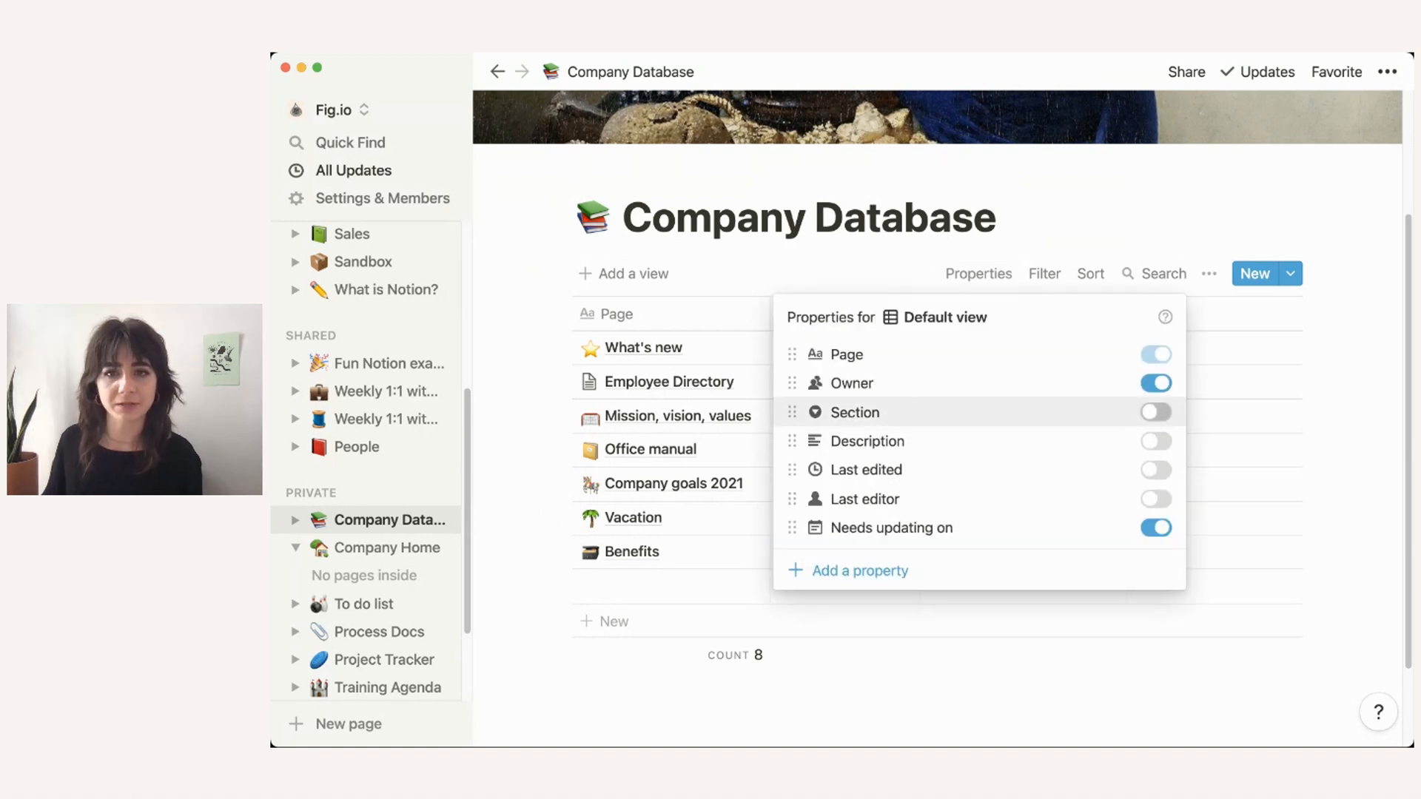
Step: Show the Section column again and tag What's new and Employee Directory as Team
left_click(1156, 412)
key("Escape")
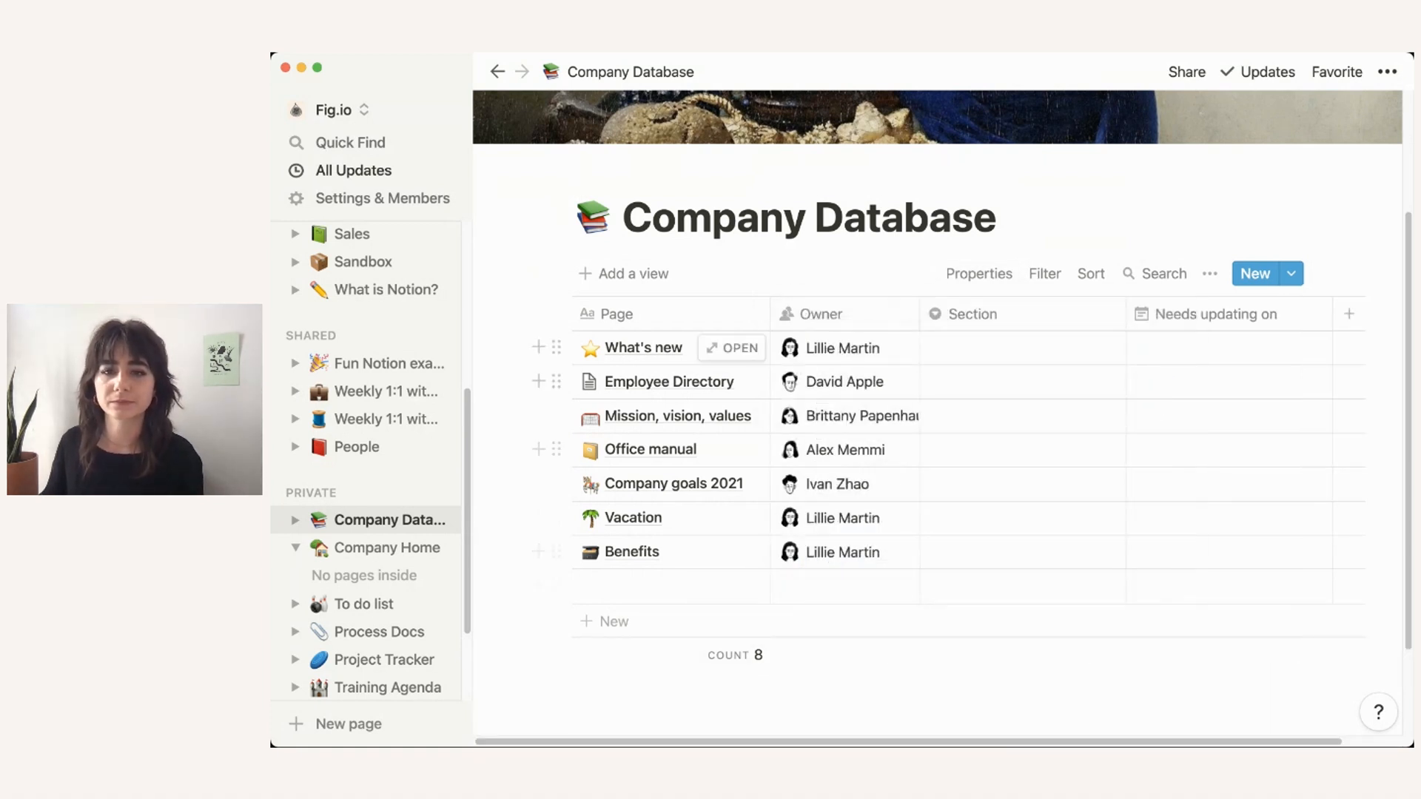
mouse_move(974, 315)
left_mouse_down()
mouse_move(1008, 315)
mouse_move(974, 315)
left_mouse_up()
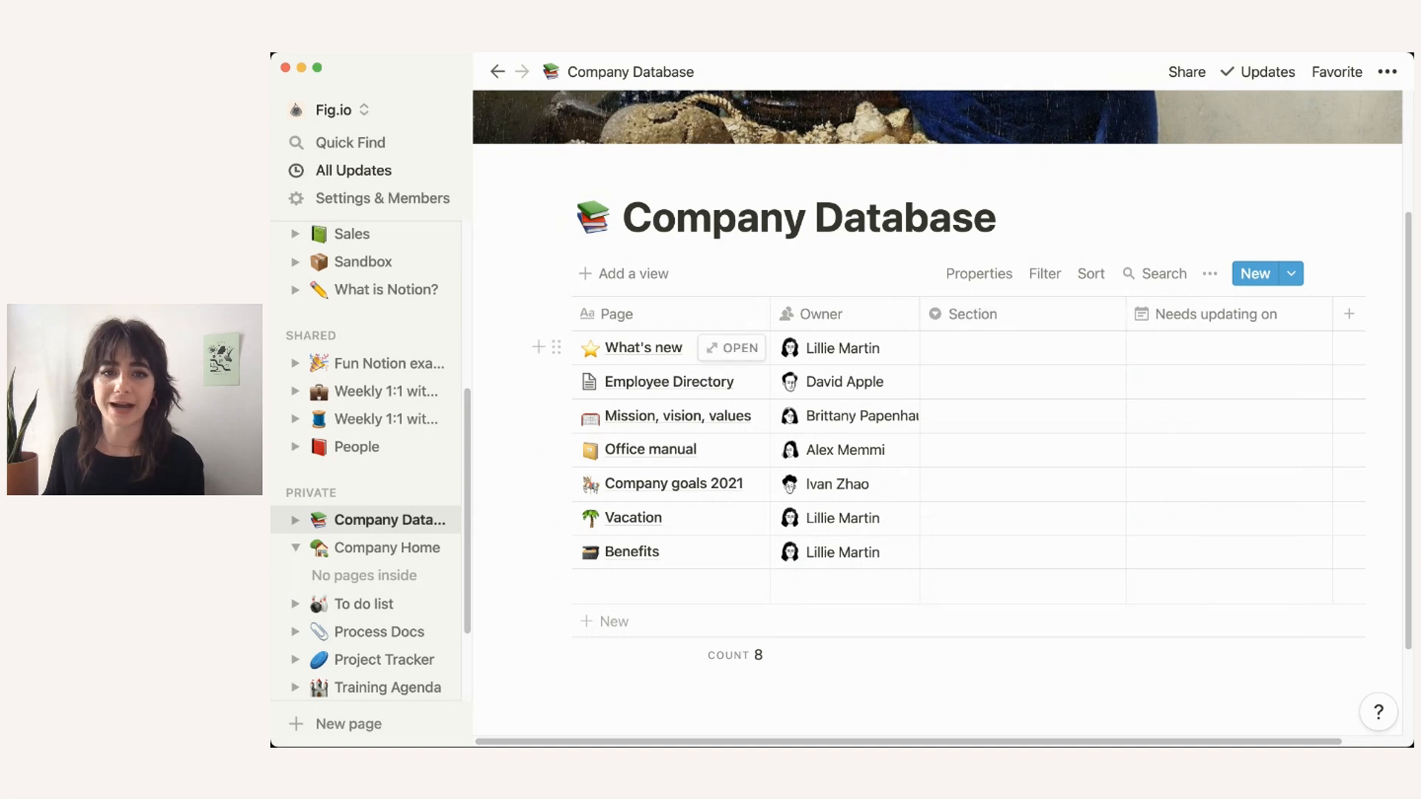
left_click(1014, 348)
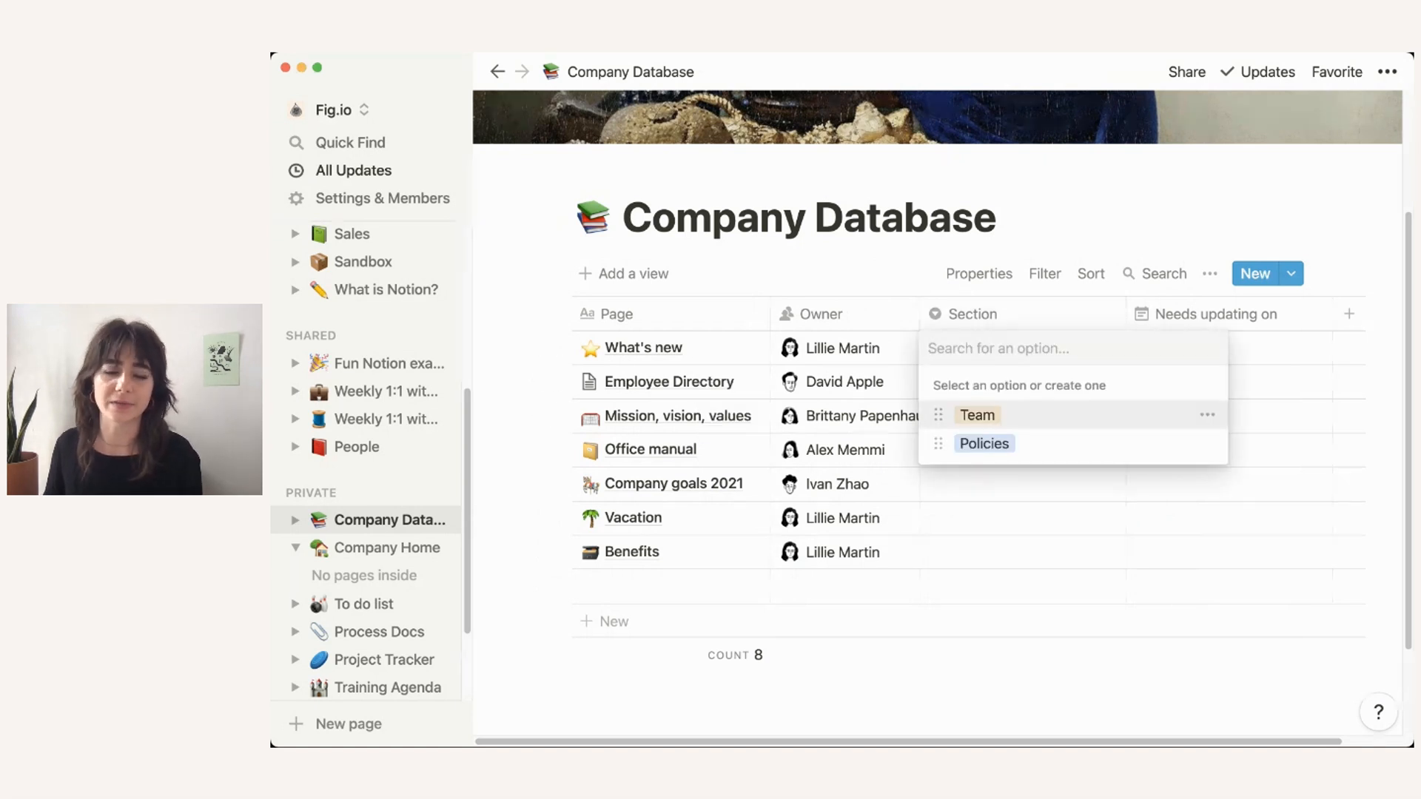
left_click(985, 415)
left_click(1051, 219)
left_click(1021, 381)
left_click(951, 447)
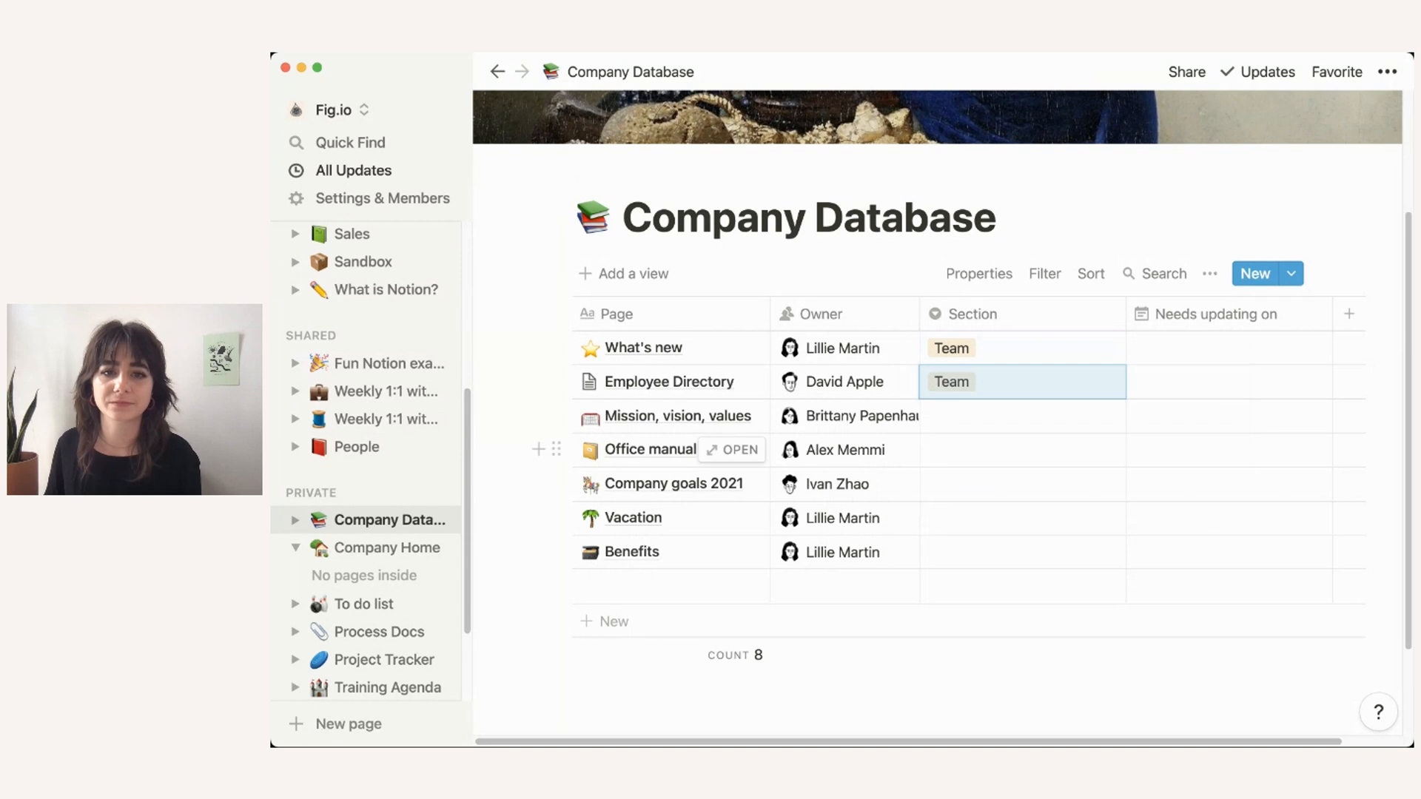
Step: Tag Mission, vision, values, Office manual and Company goals 2021 as Team
left_click(1021, 415)
left_click(955, 480)
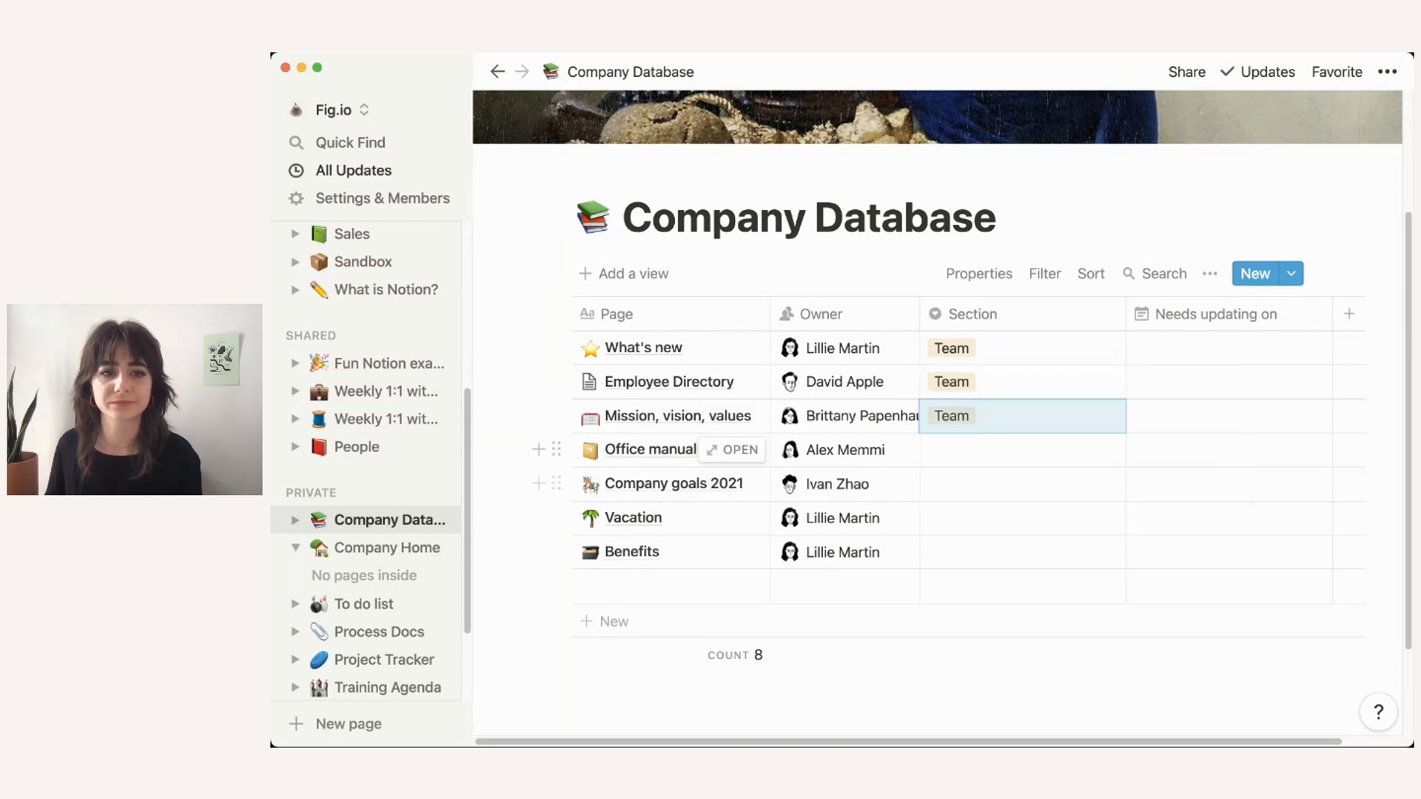
left_click(1022, 450)
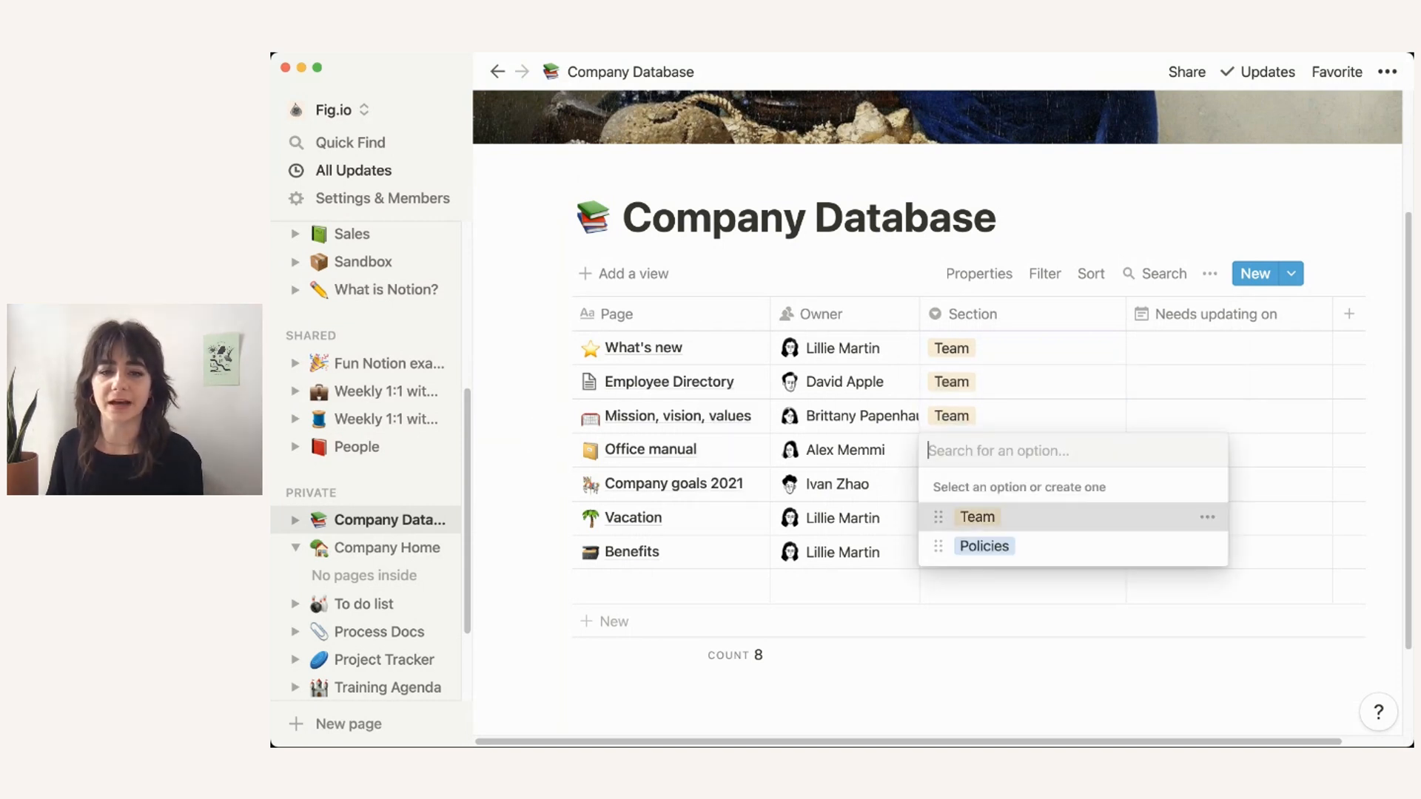
left_click(973, 517)
left_click(1021, 484)
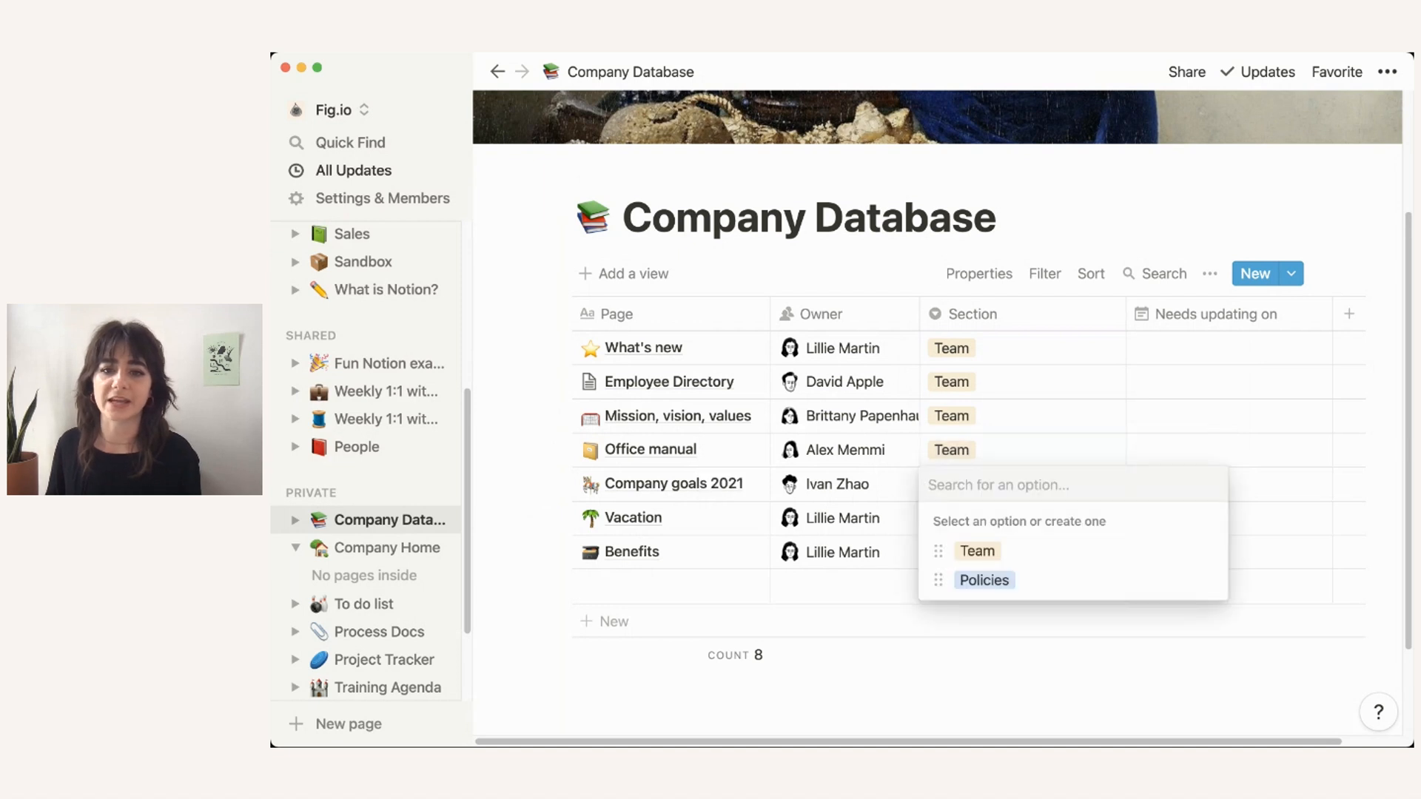
left_click(977, 550)
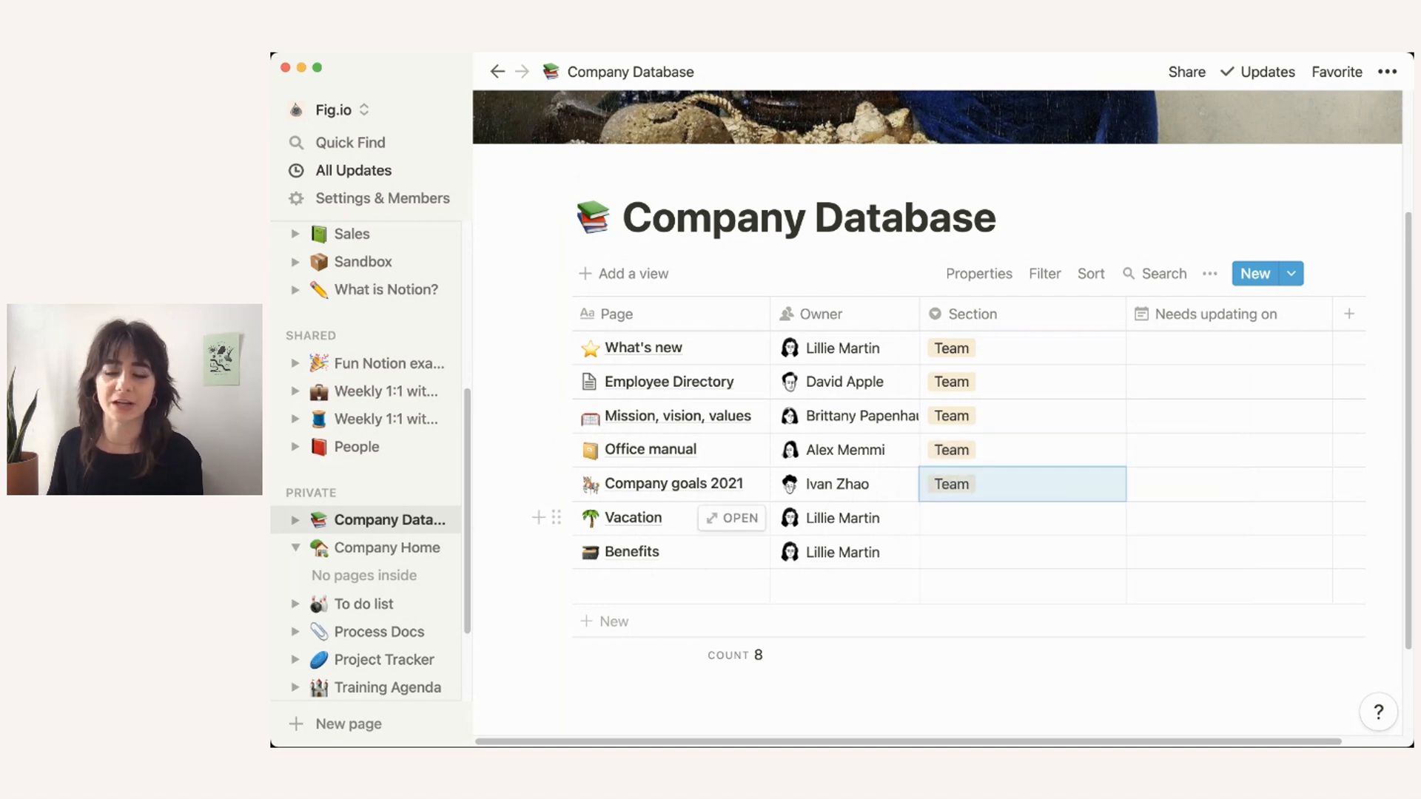
Step: Set the Section of both Vacation and Benefits to Policies in a single edit
left_click_drag(1014, 519, 1014, 551)
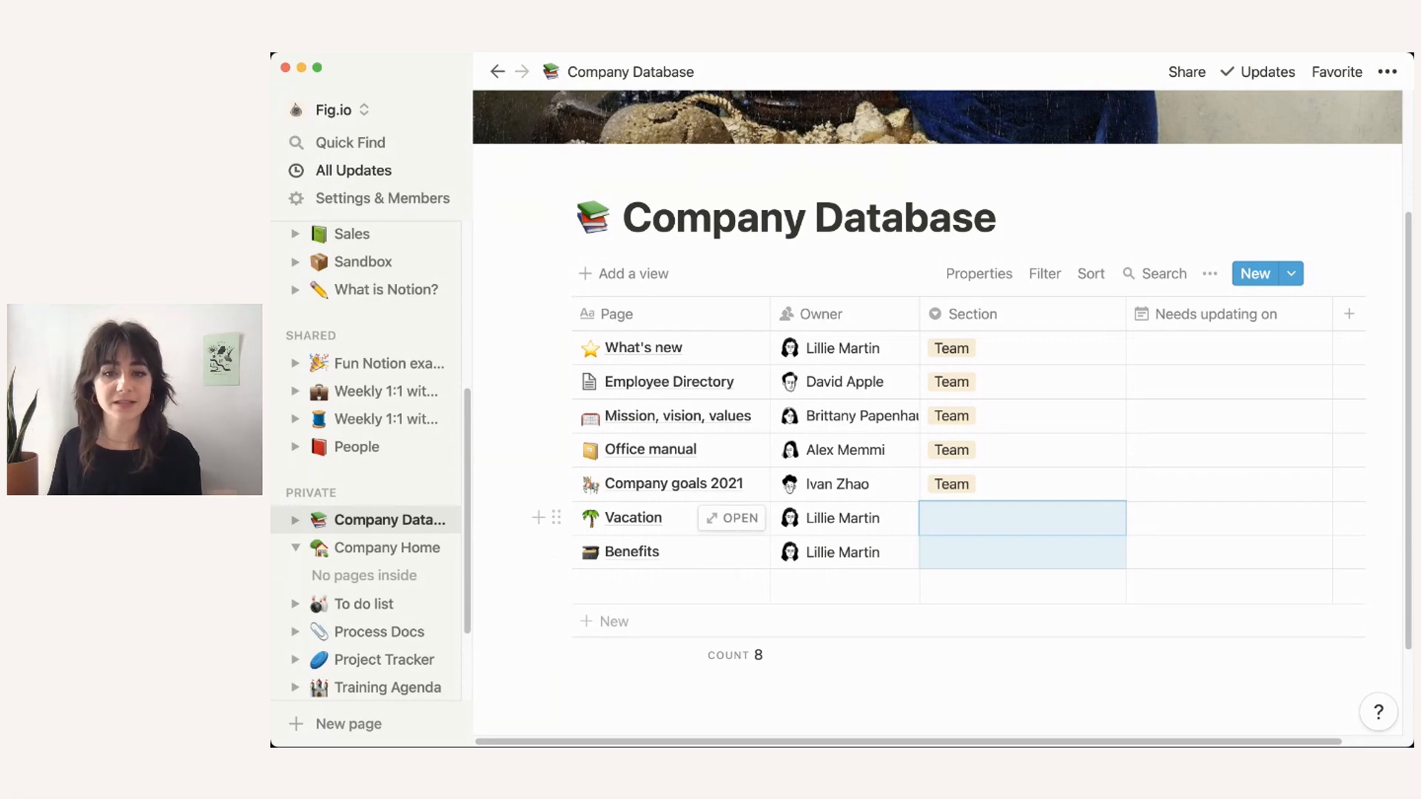
right_click(945, 520)
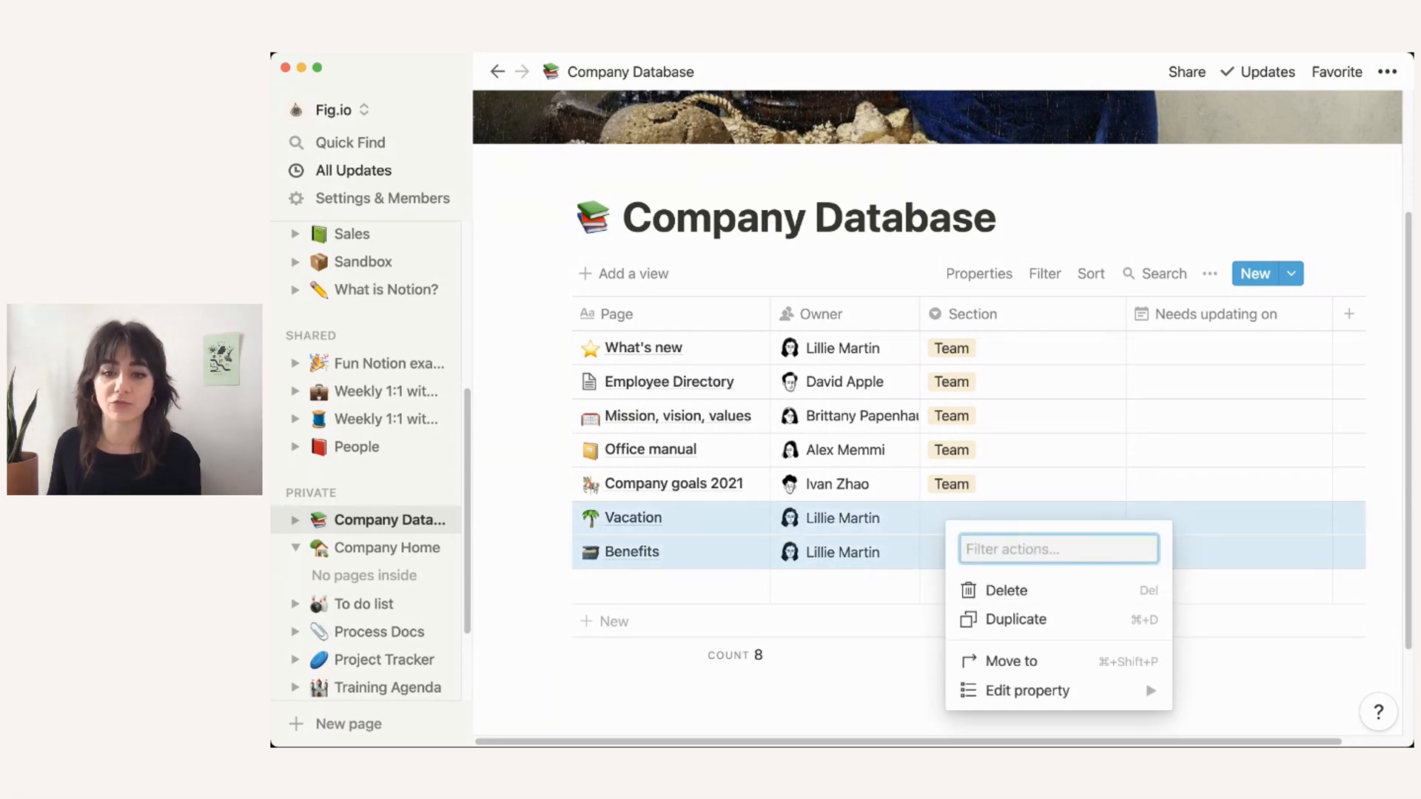
mouse_move(1027, 690)
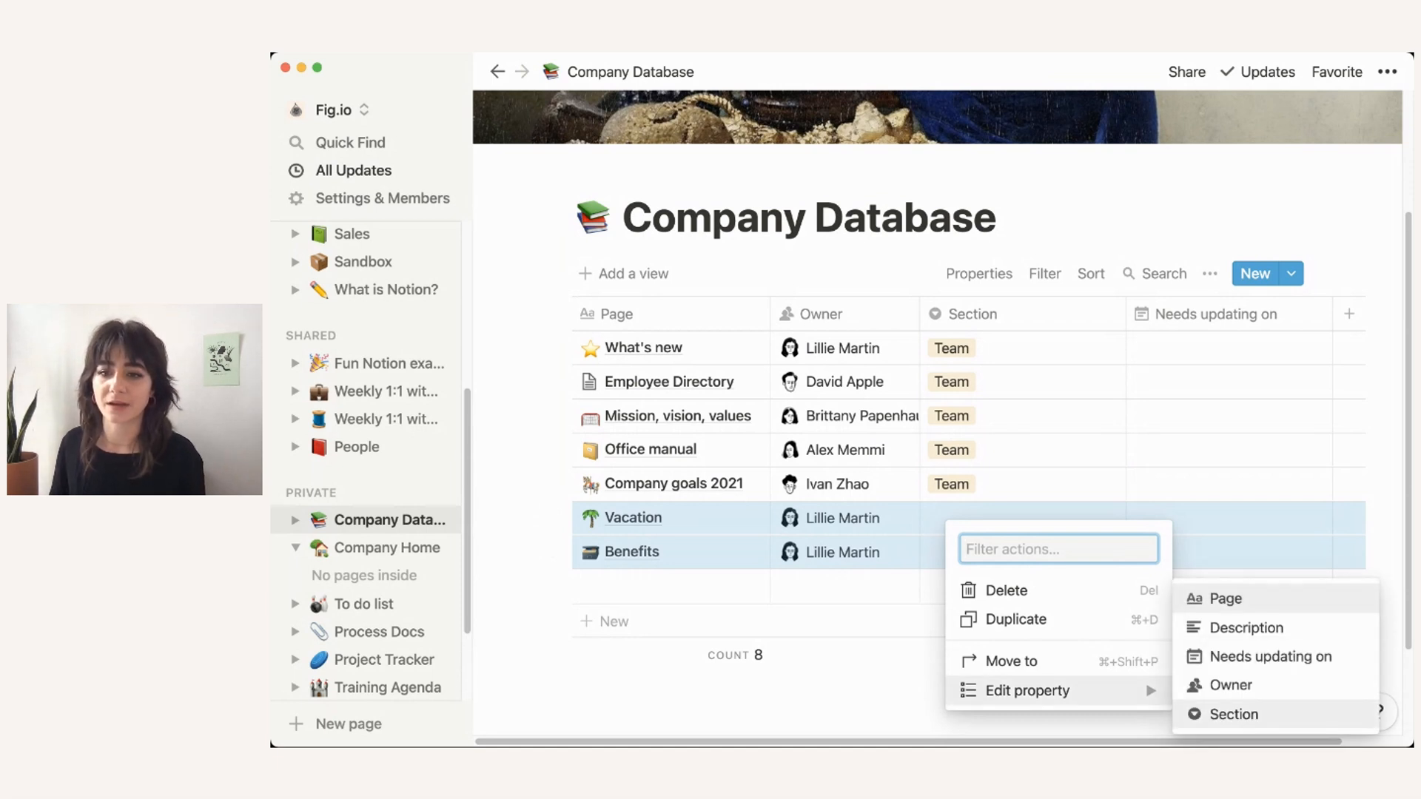
left_click(1234, 714)
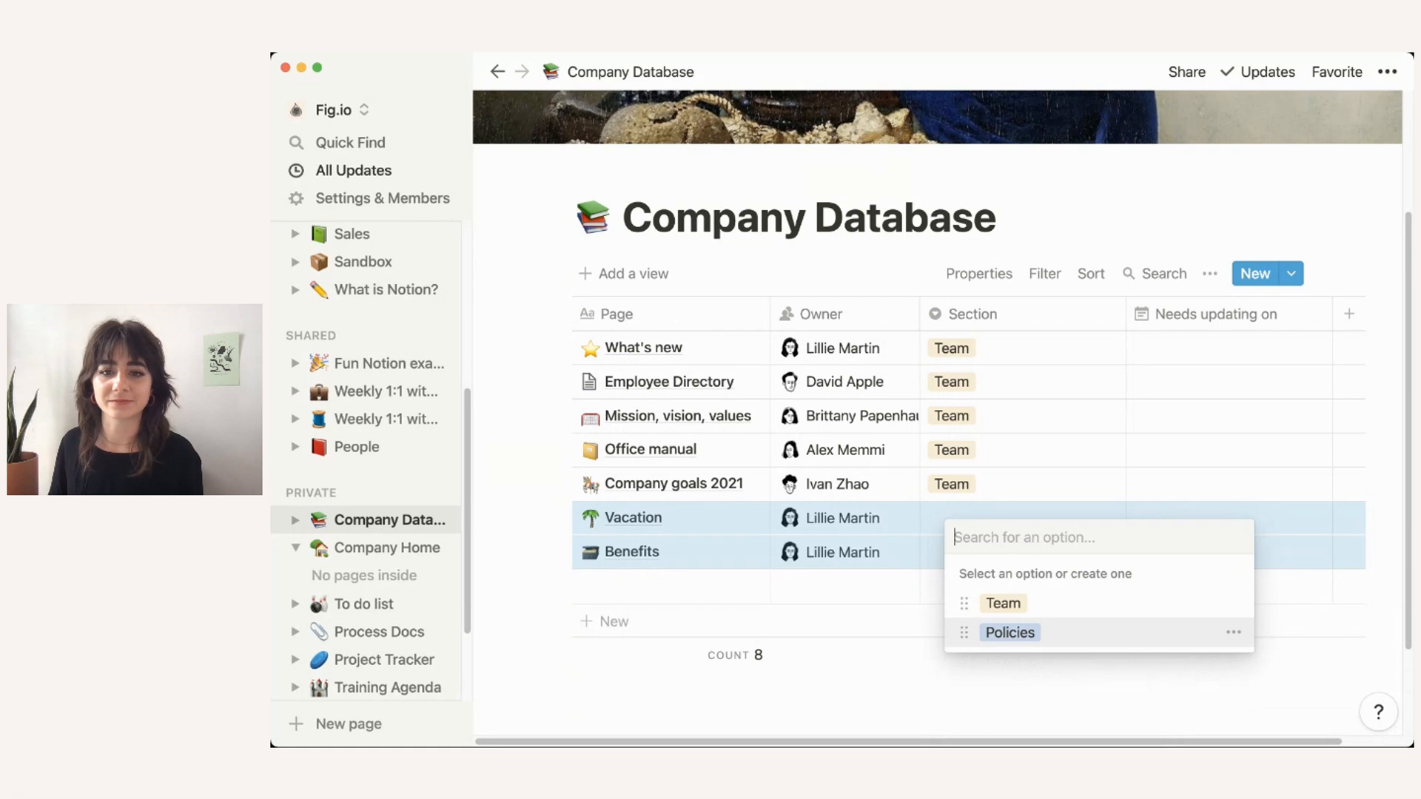
left_click(1007, 631)
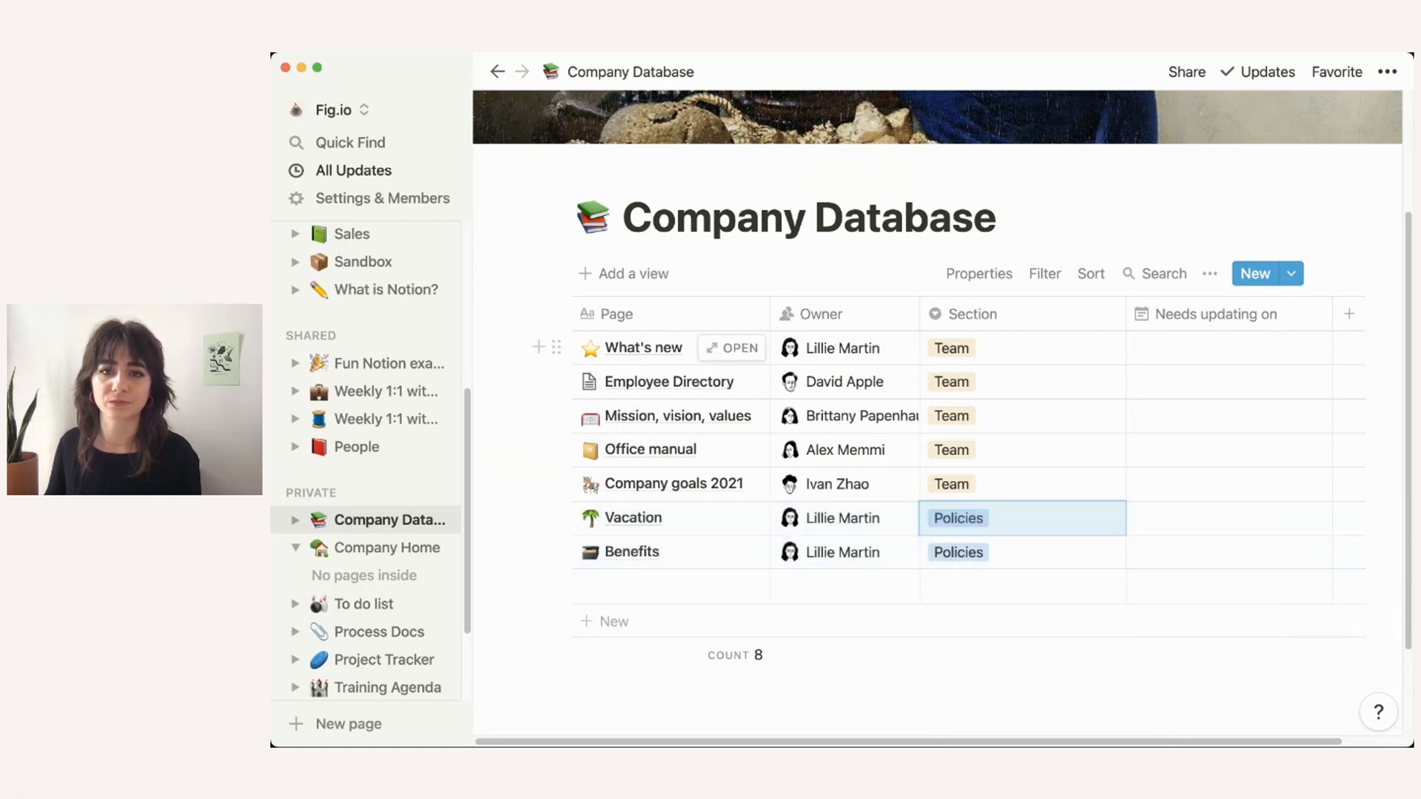
left_click(1229, 346)
key("Escape")
left_click_drag(1229, 348, 1229, 552)
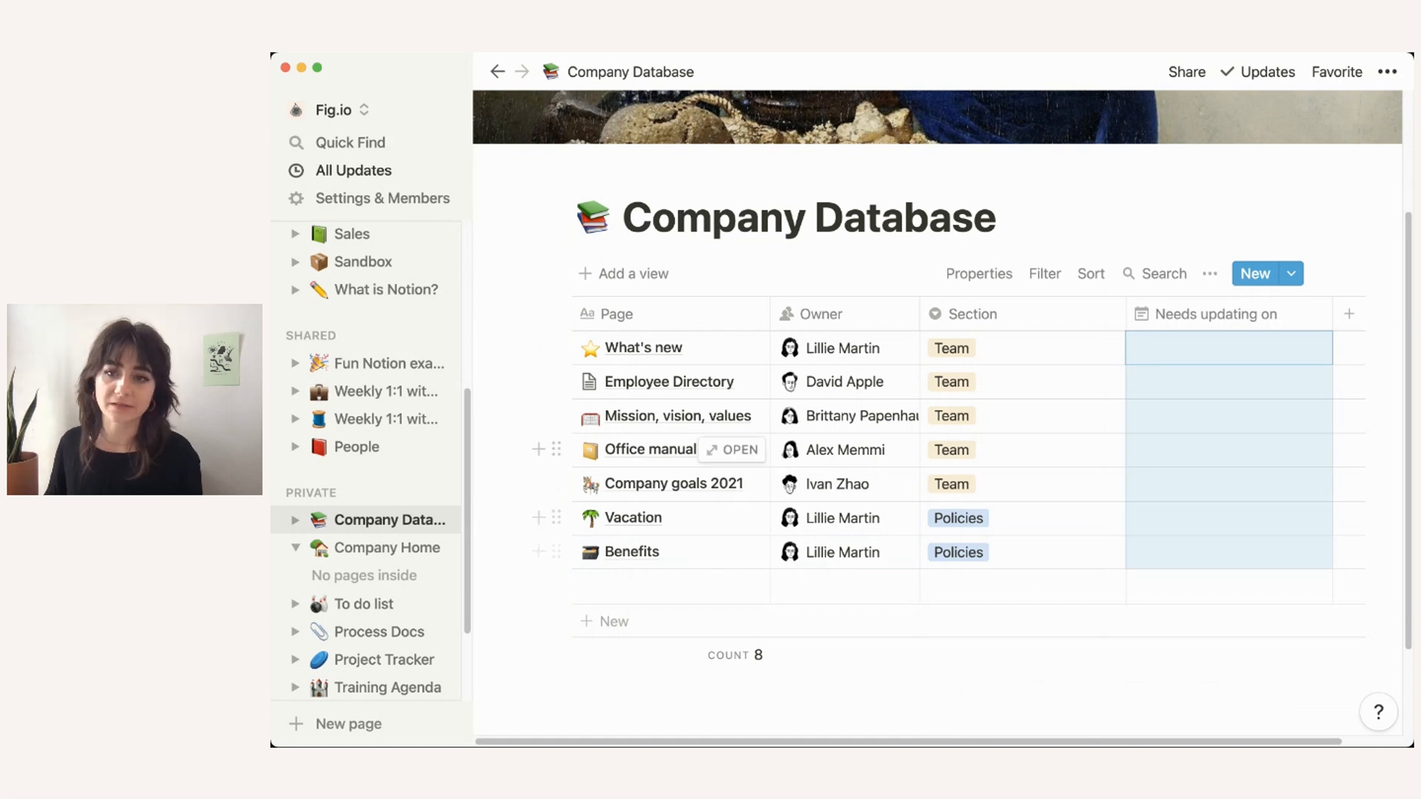
Step: Set Needs updating on to Aug 01, 2021 with a day-of reminder for all rows, then delete the empty eighth row
right_click(1214, 383)
mouse_move(1257, 554)
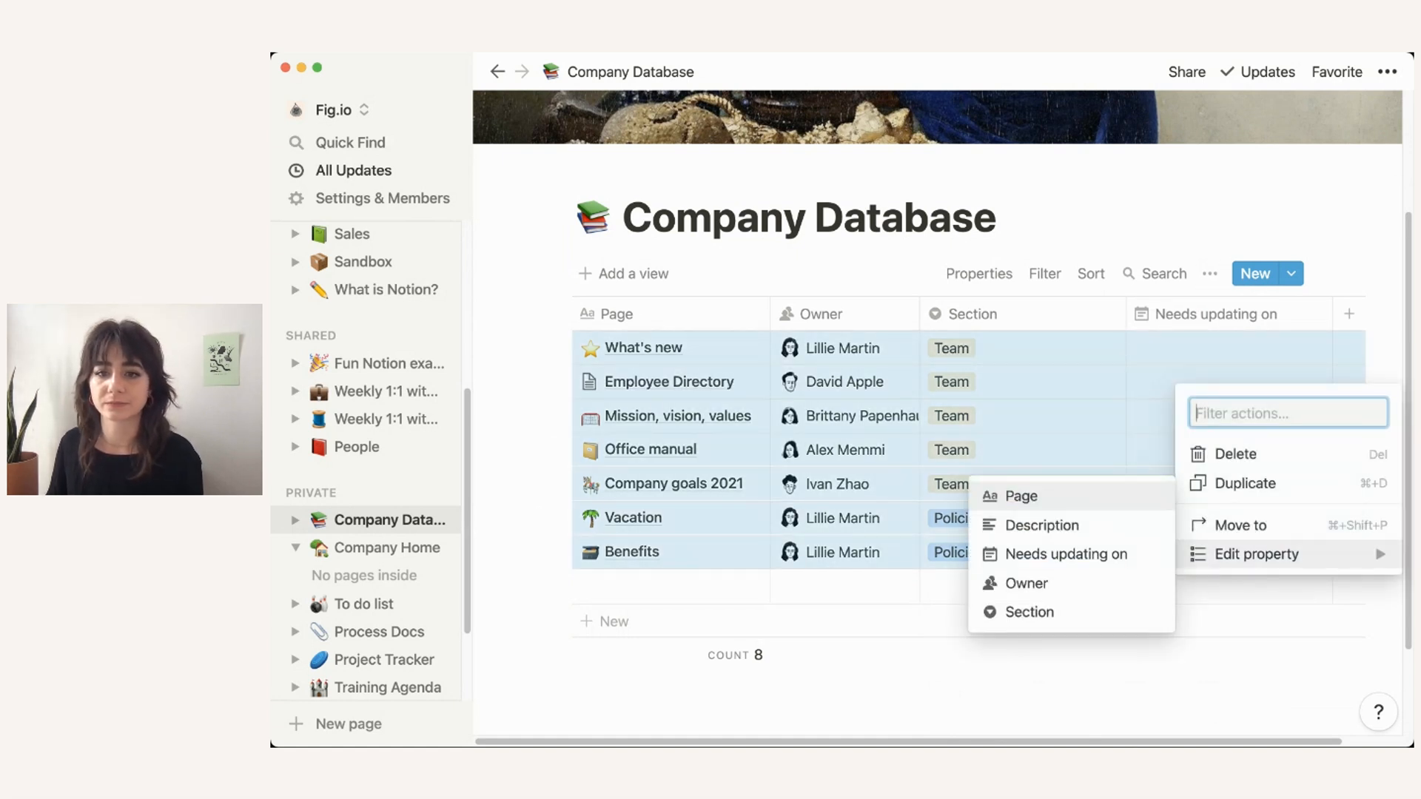
left_click(1065, 554)
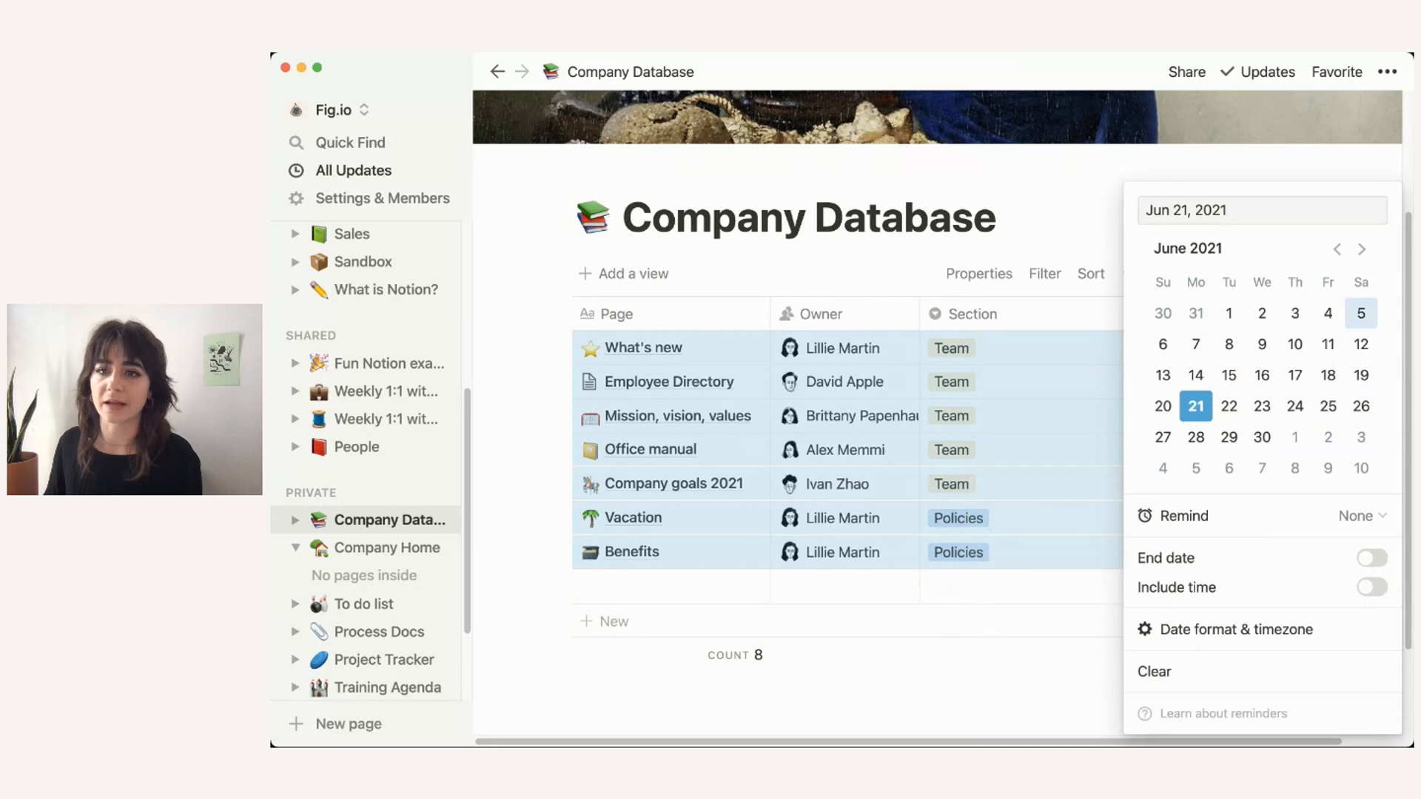
left_click(1362, 249)
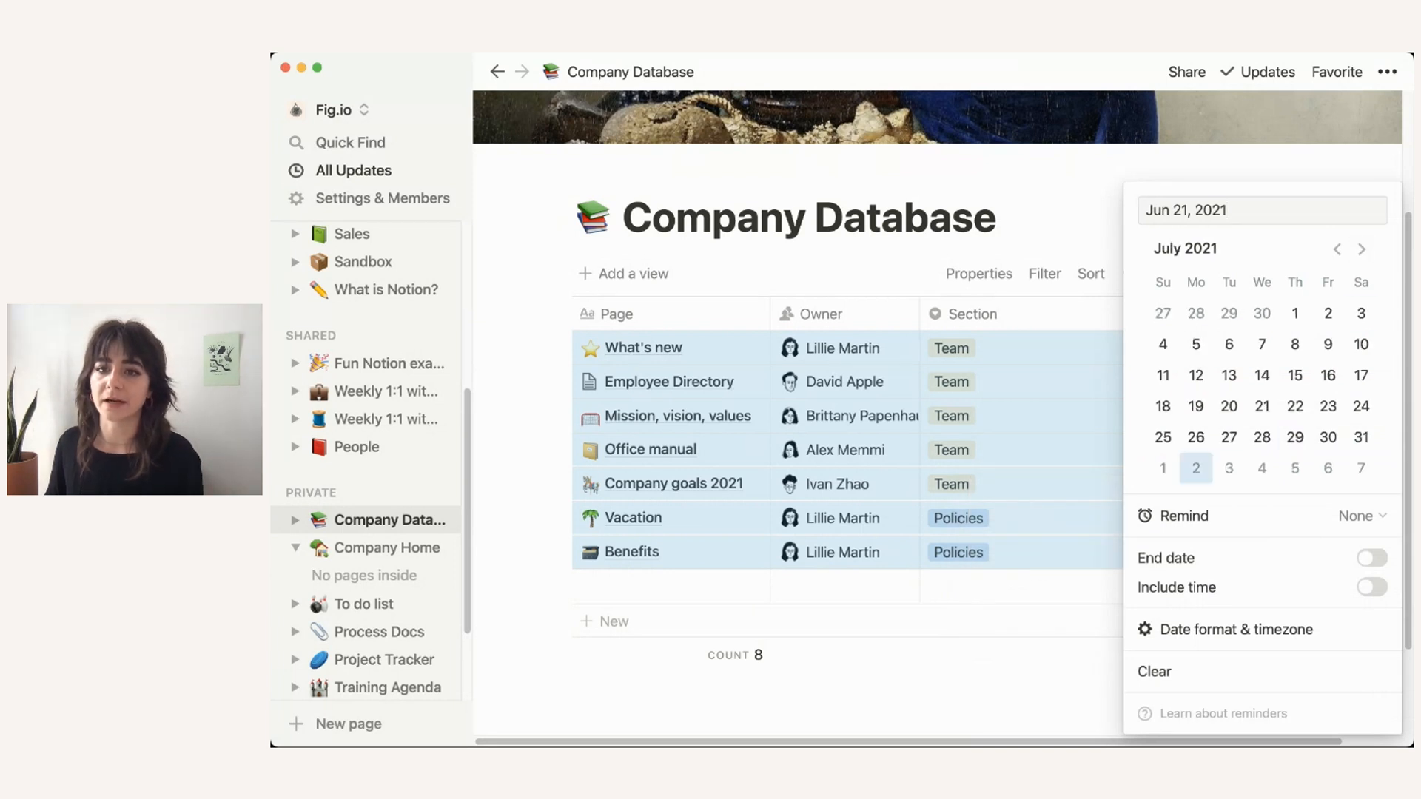
left_click(1163, 469)
left_click(1214, 516)
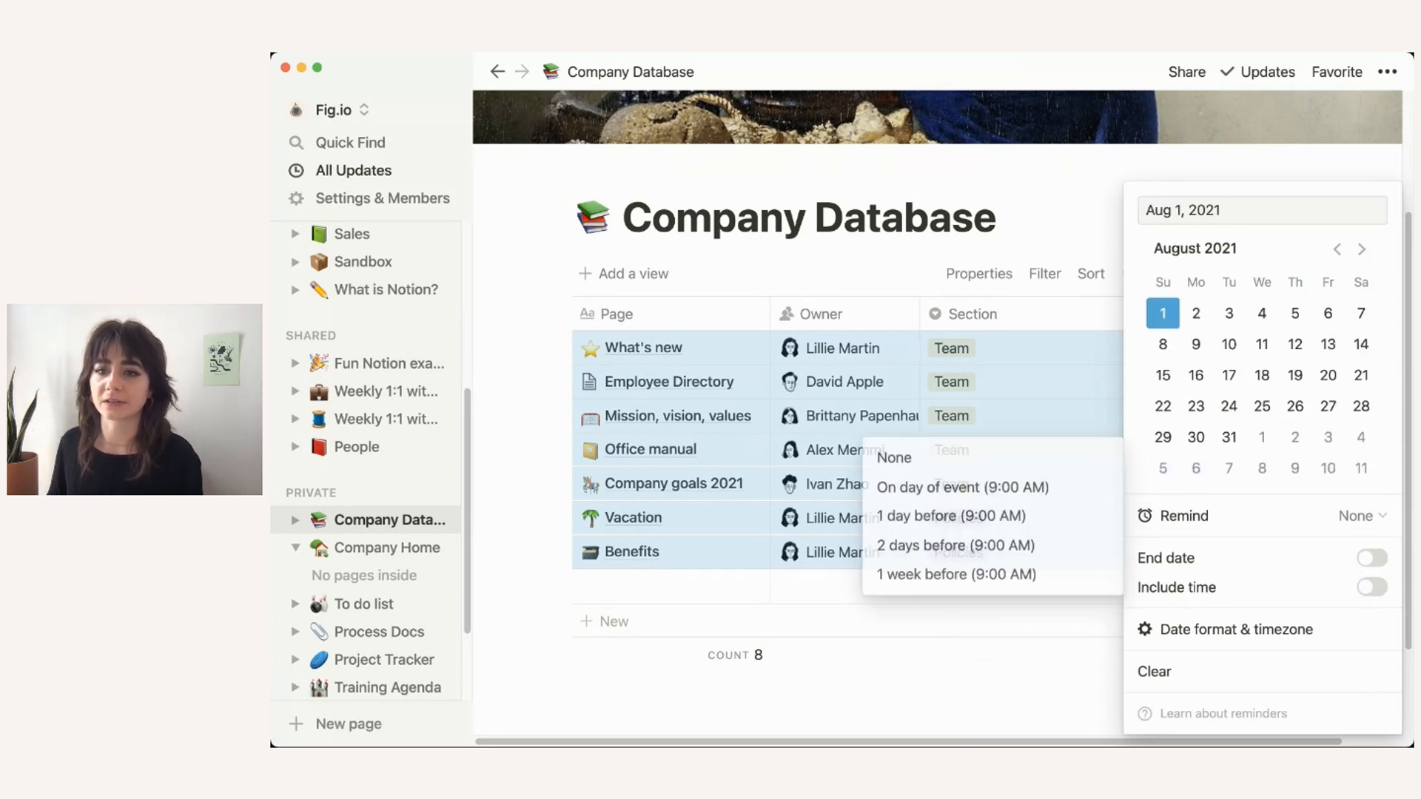
left_click(992, 487)
left_click(1059, 207)
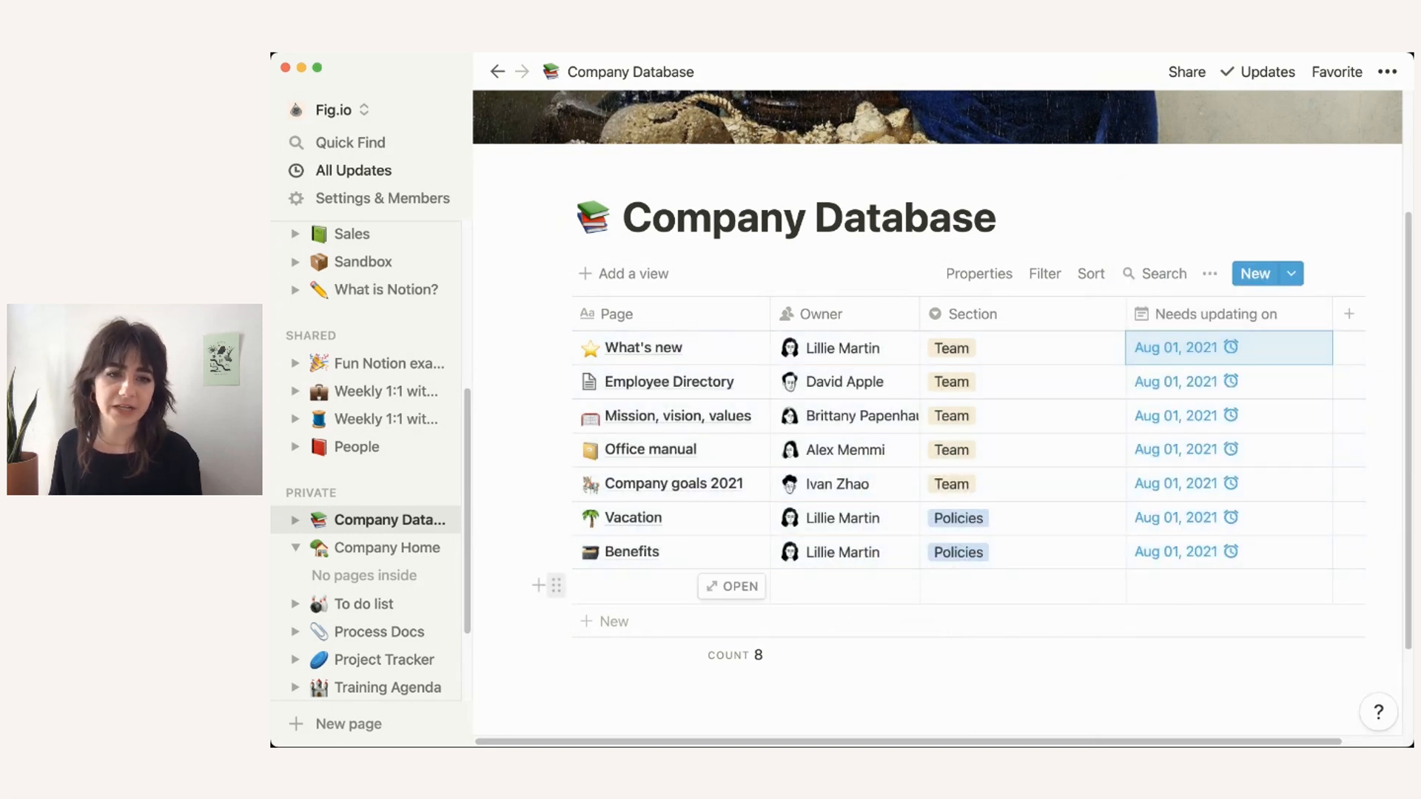
left_click(556, 585)
left_click(349, 517)
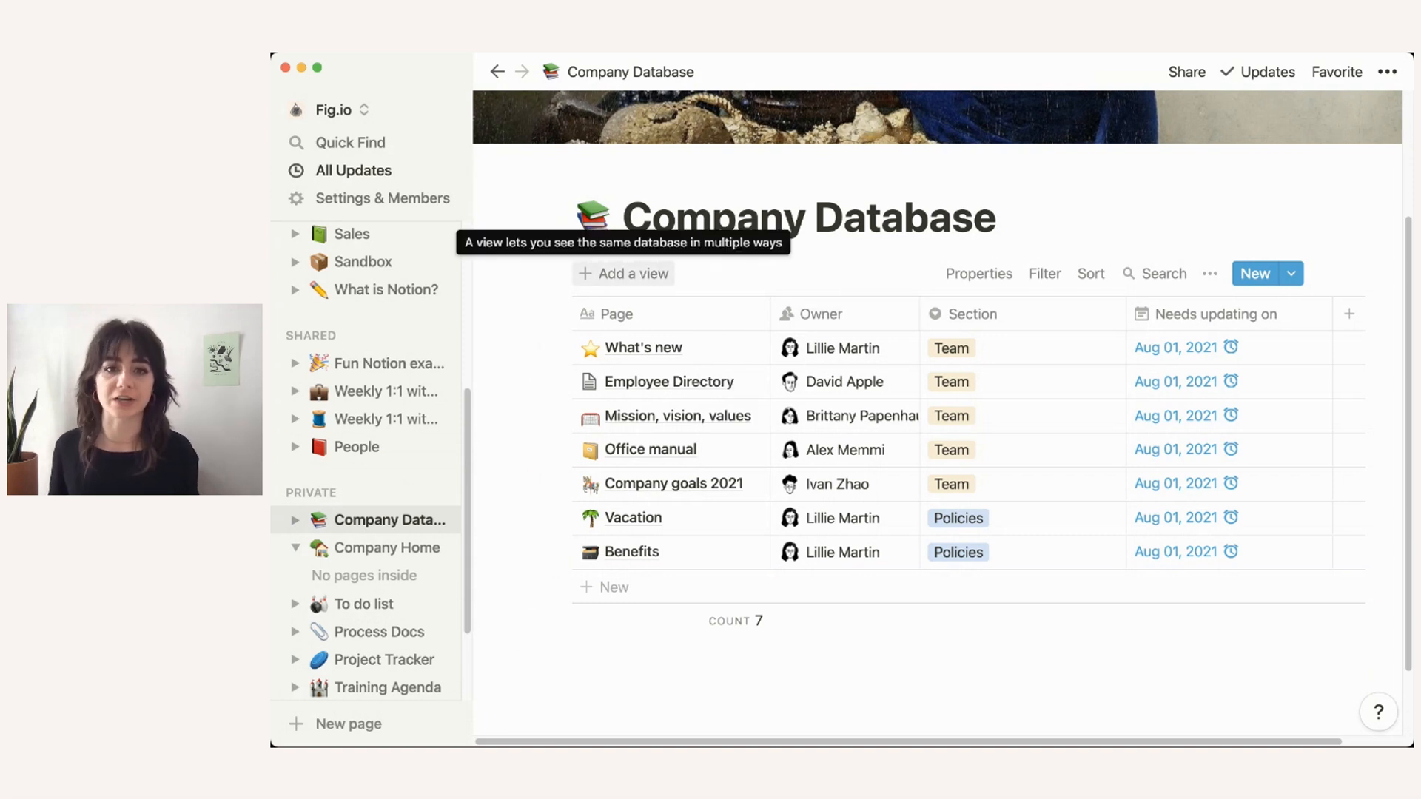
Step: Create a new Table view of the Company Database titled Team Content
left_click(624, 273)
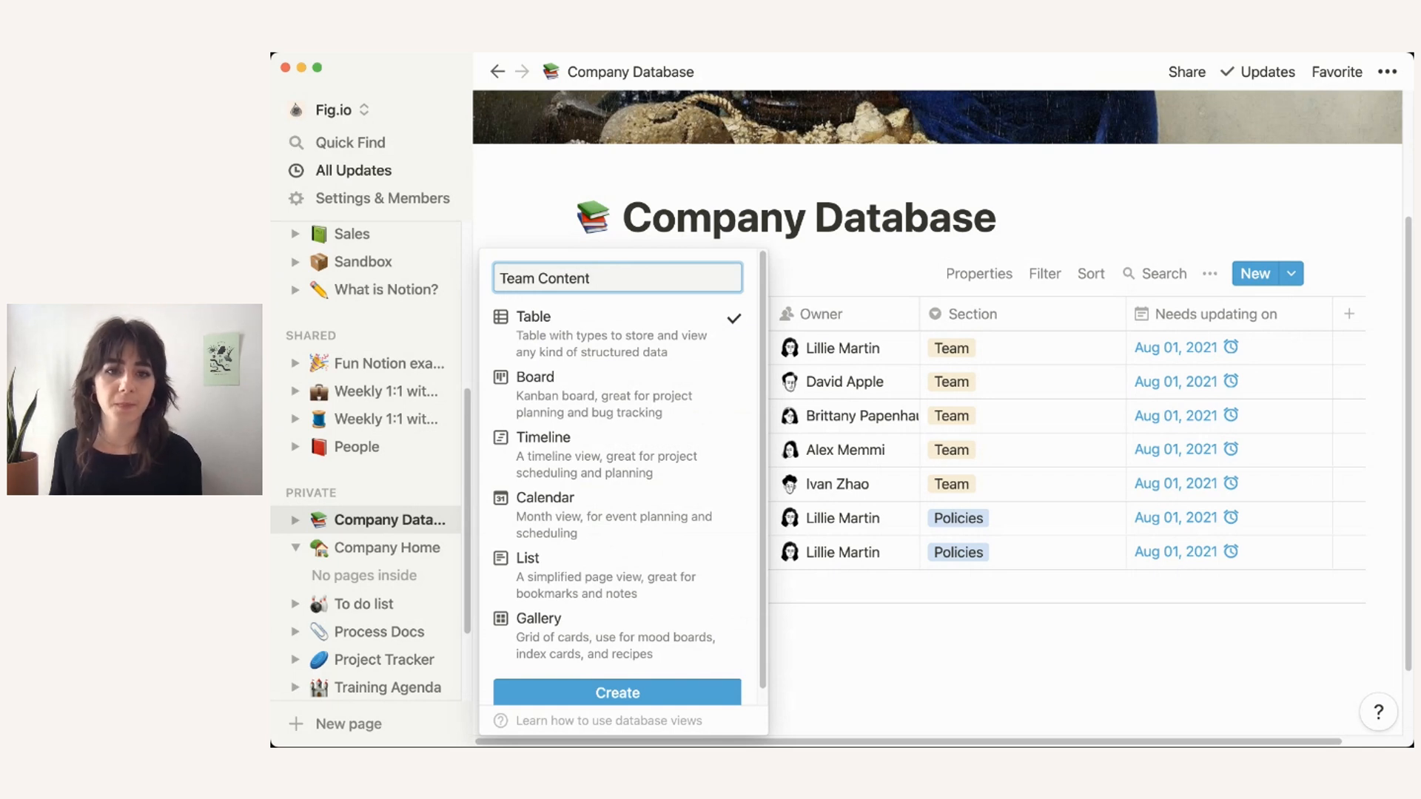
left_click(617, 693)
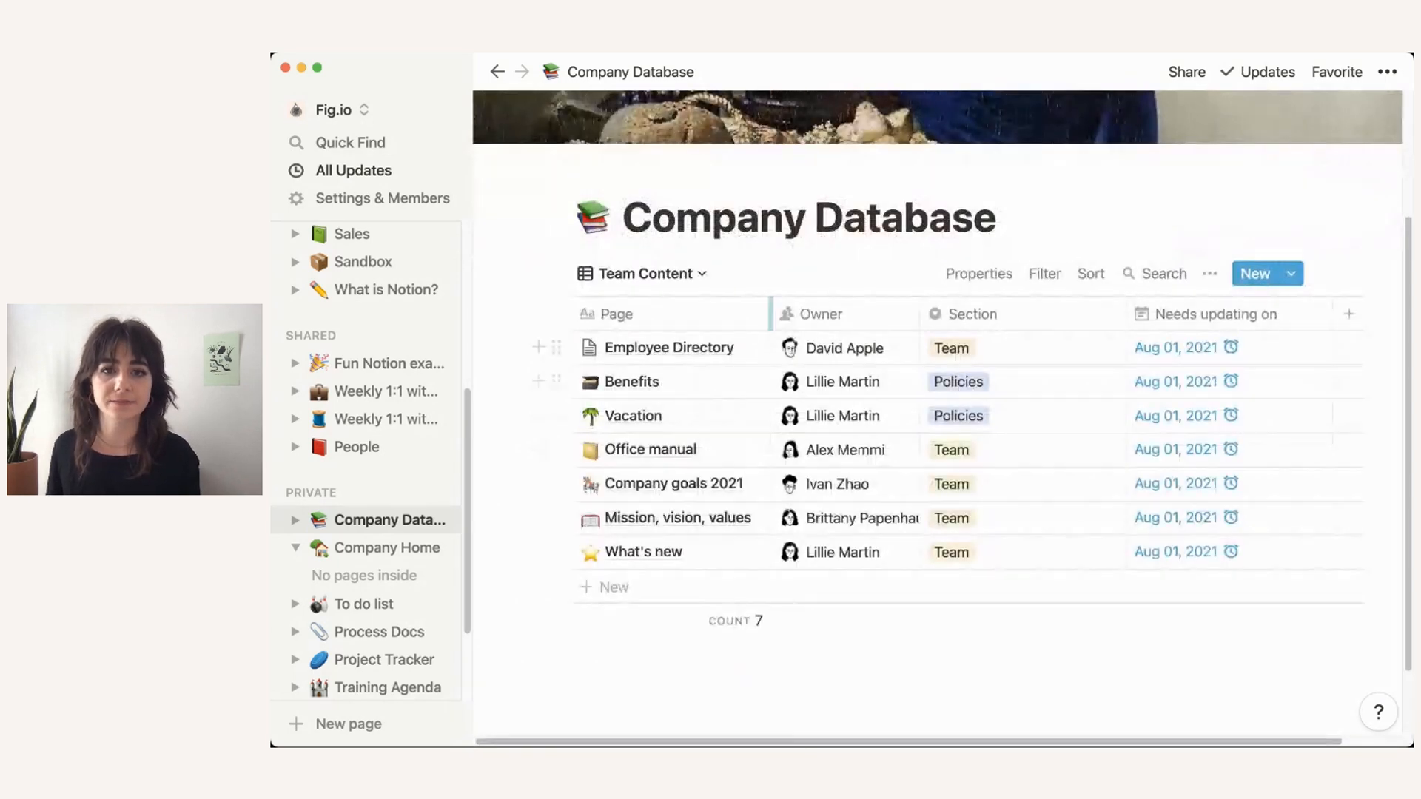
left_click(1044, 273)
Step: Filter the Team Content view to Section is Team, leaving five pages
left_click(840, 465)
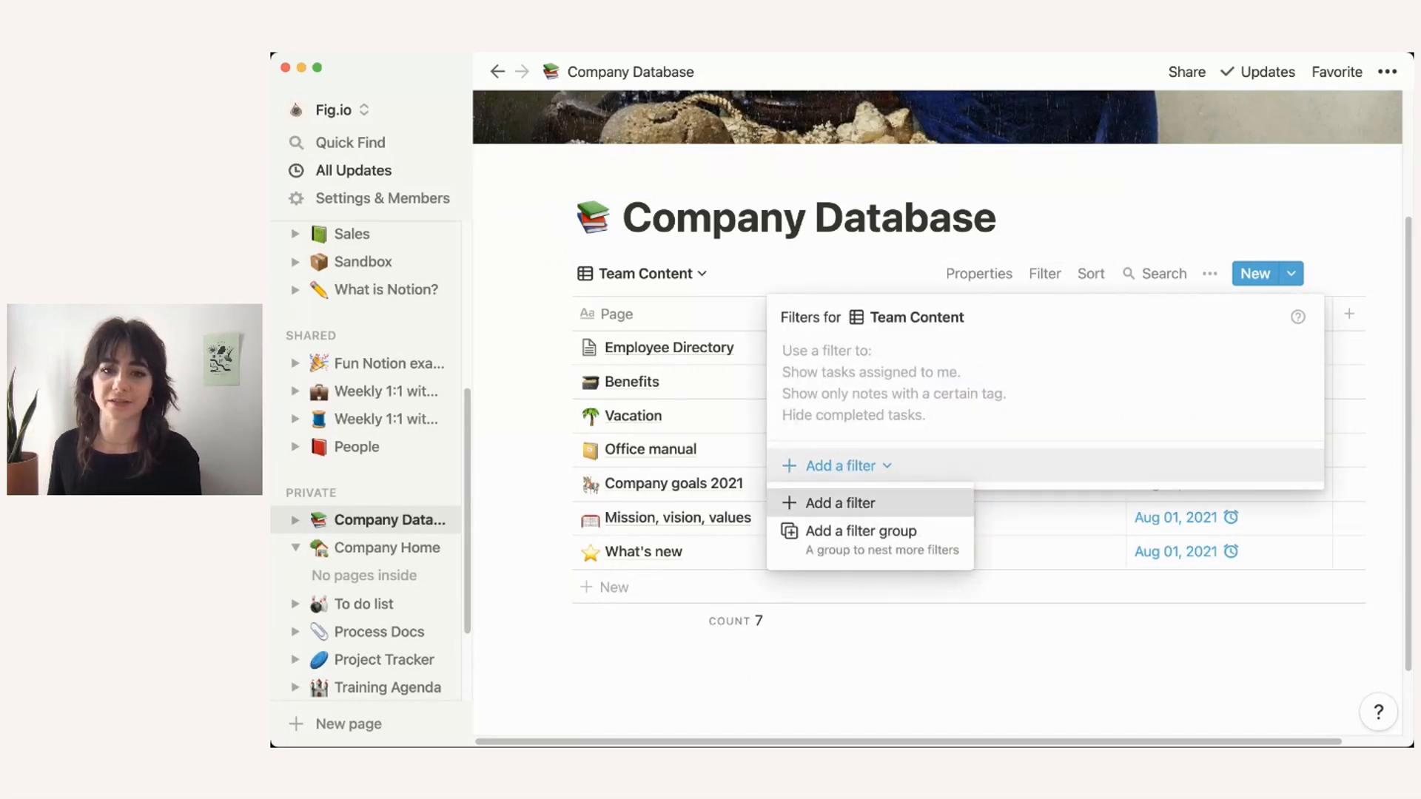
left_click(840, 502)
left_click(906, 358)
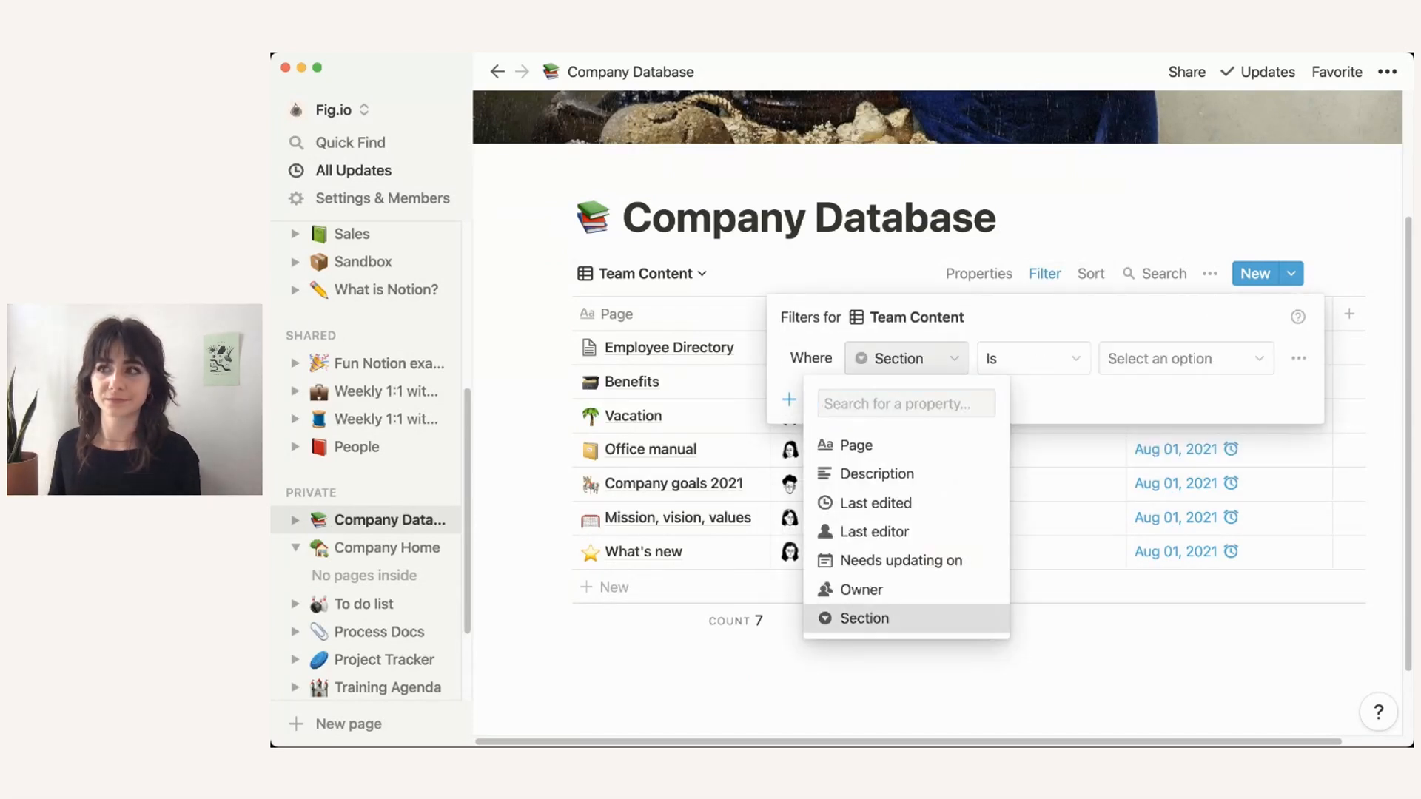
left_click(864, 618)
left_click(1185, 359)
left_click(1135, 469)
left_click(1036, 566)
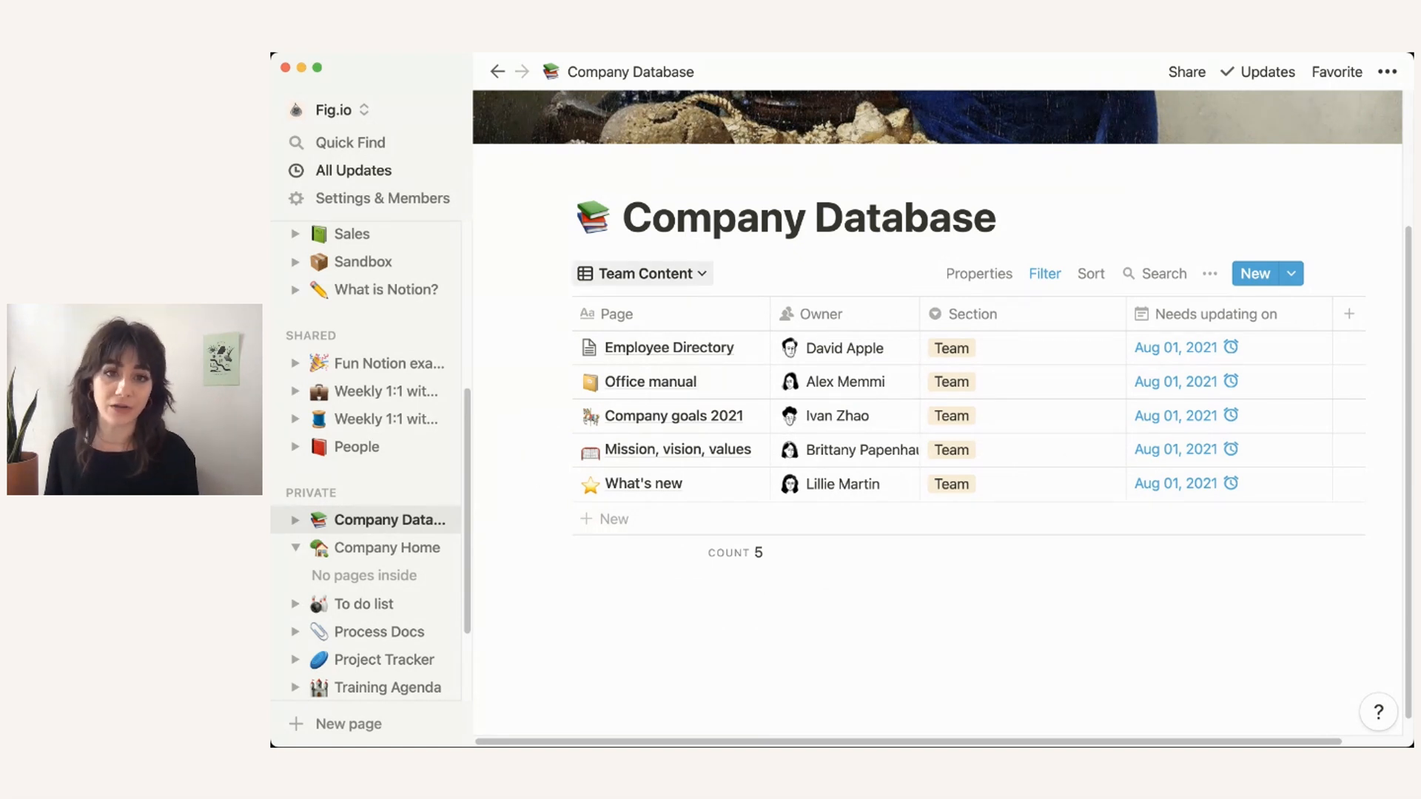
left_click(644, 273)
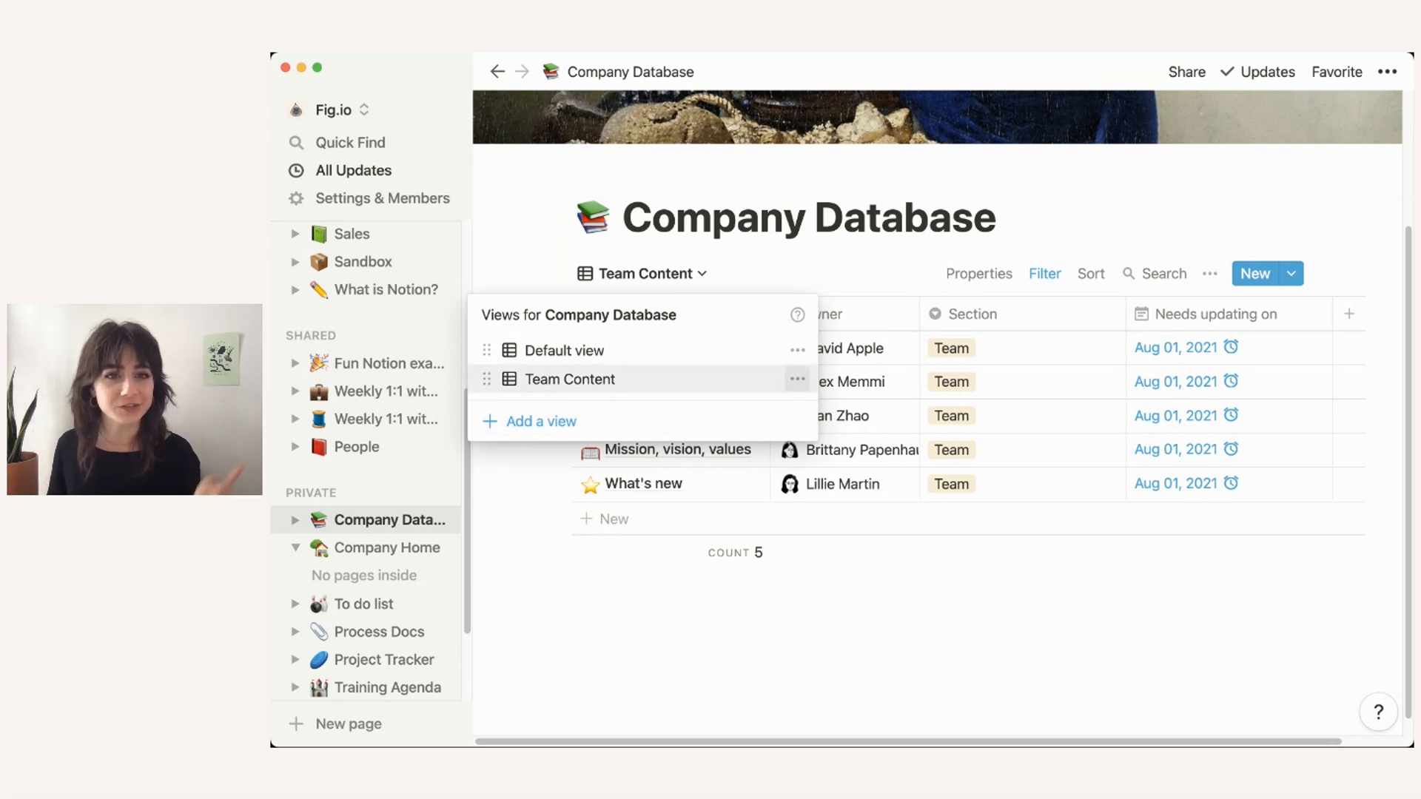
Step: Duplicate the Team Content view and rename the copy Policies Content
left_click(797, 379)
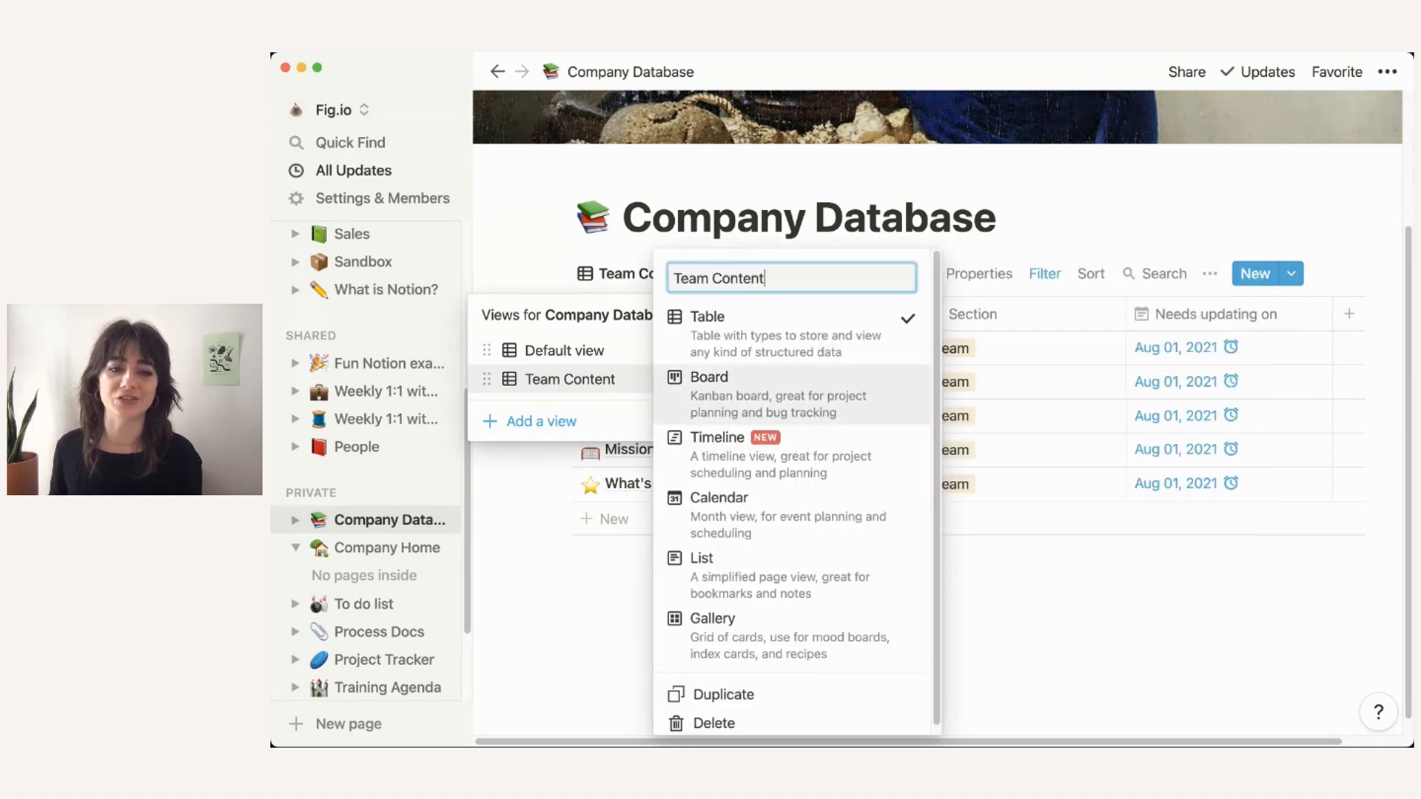
left_click(714, 694)
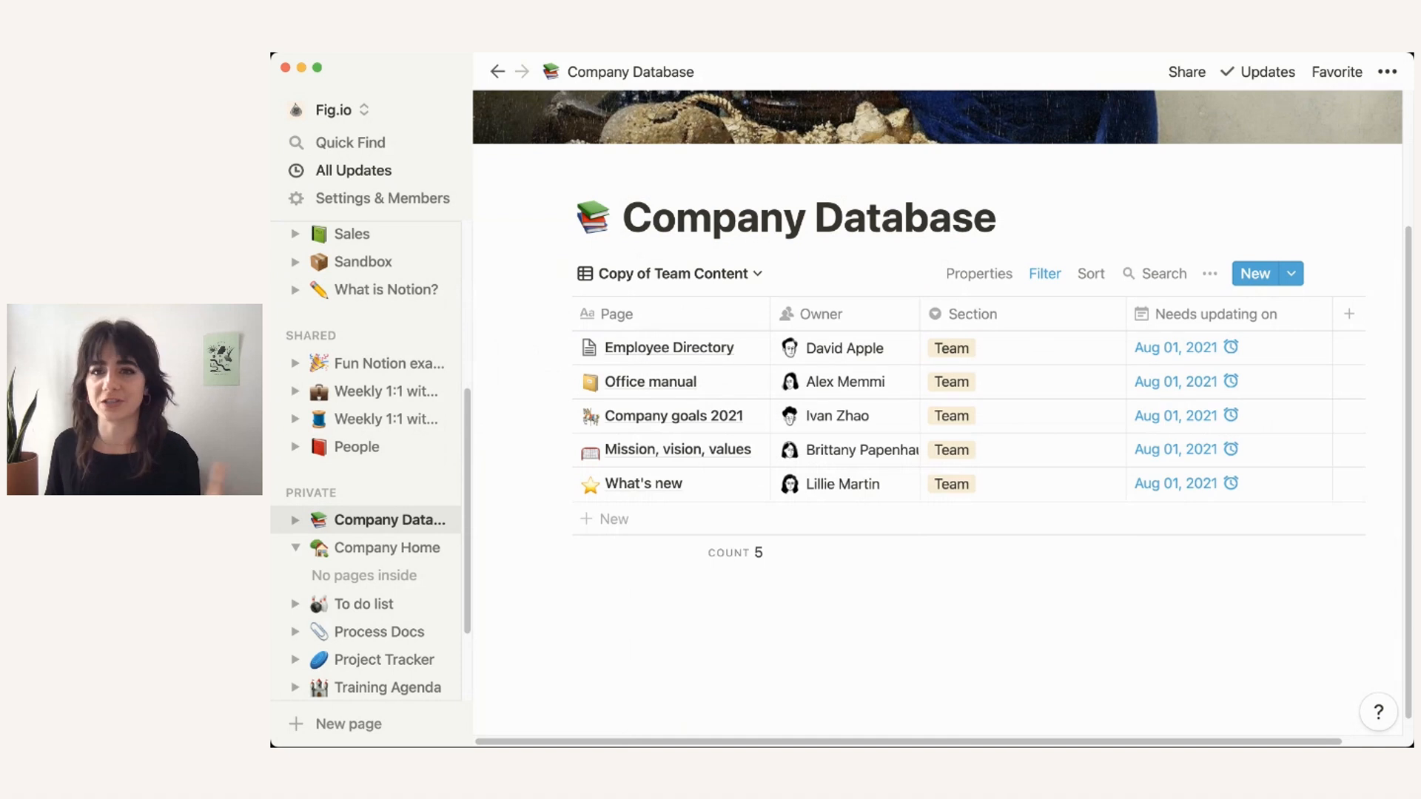
left_click(670, 273)
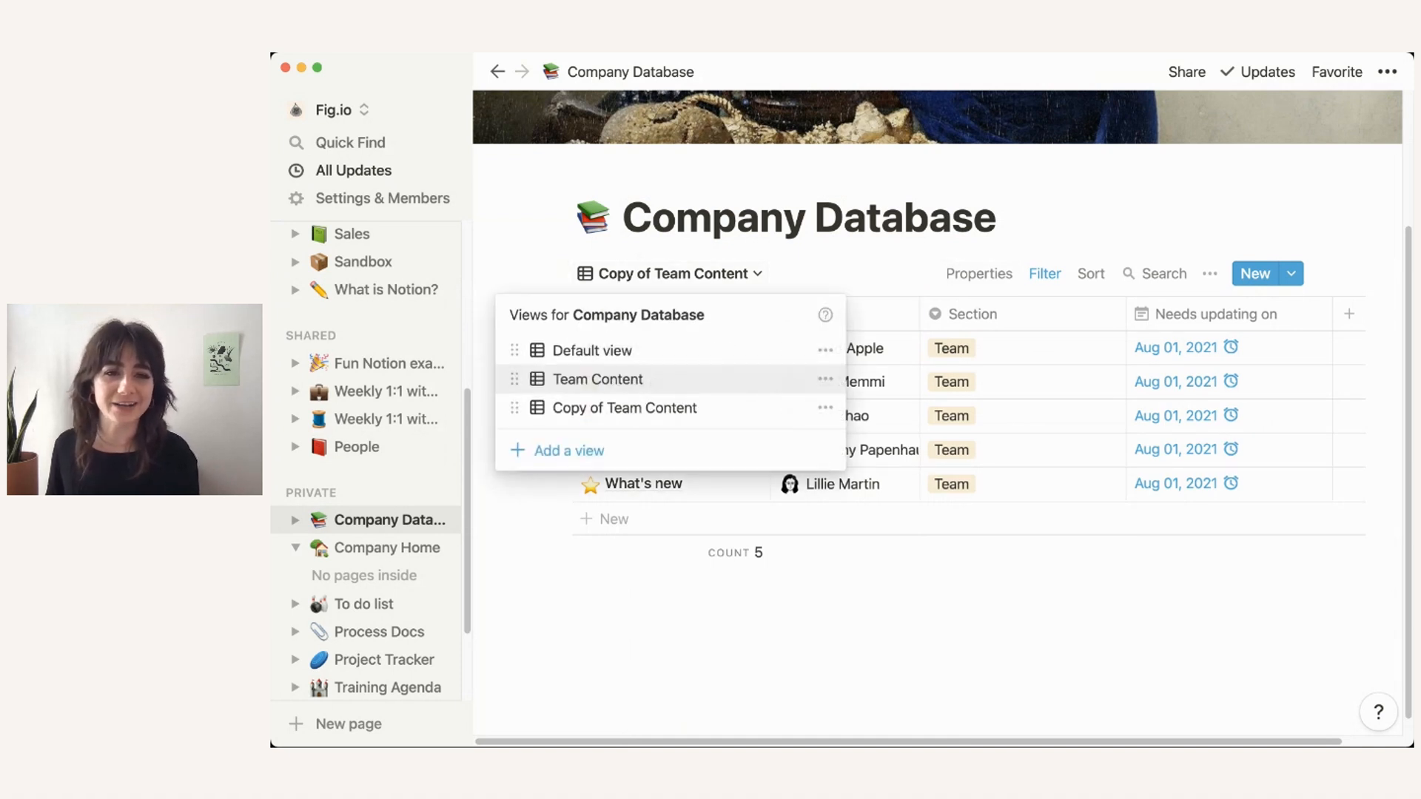
left_click(825, 408)
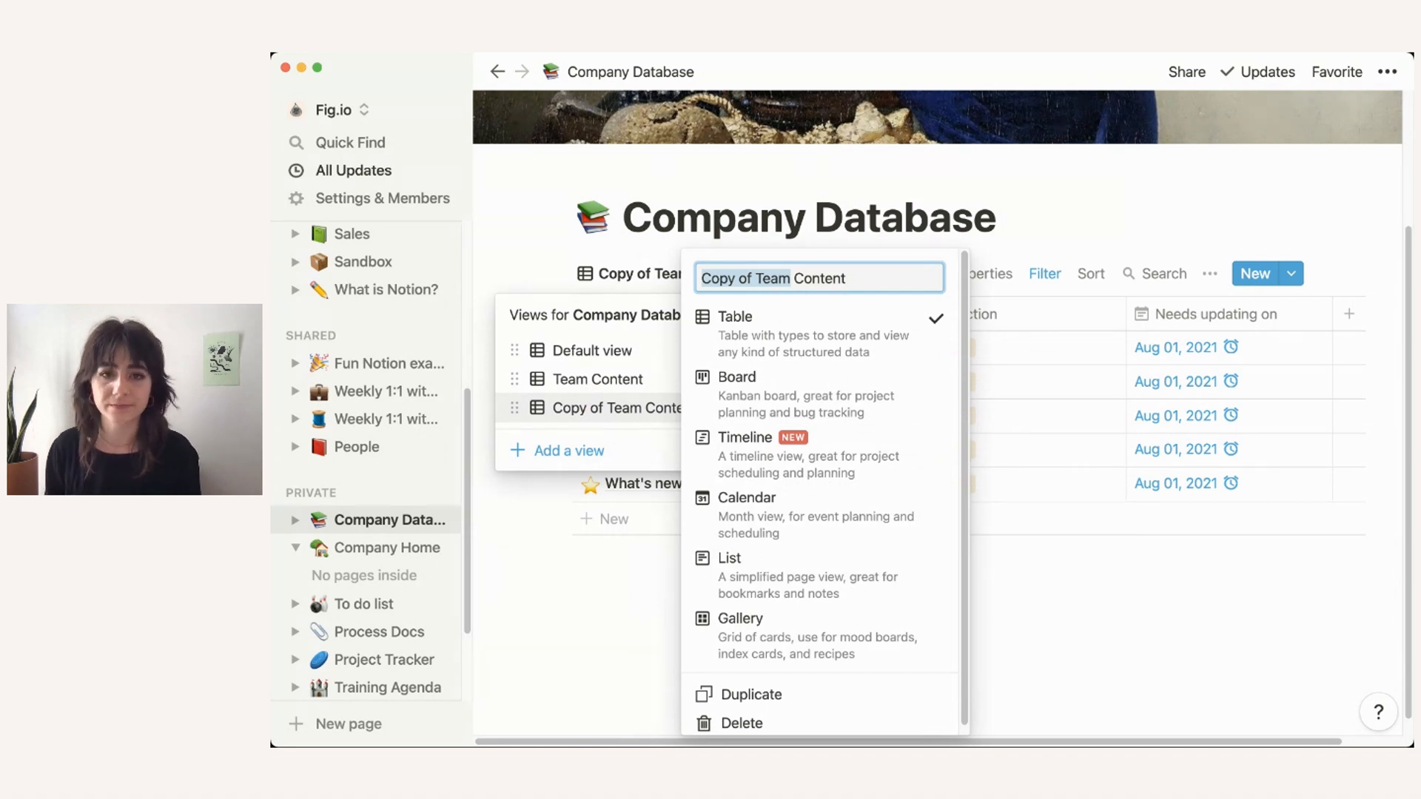
type("B")
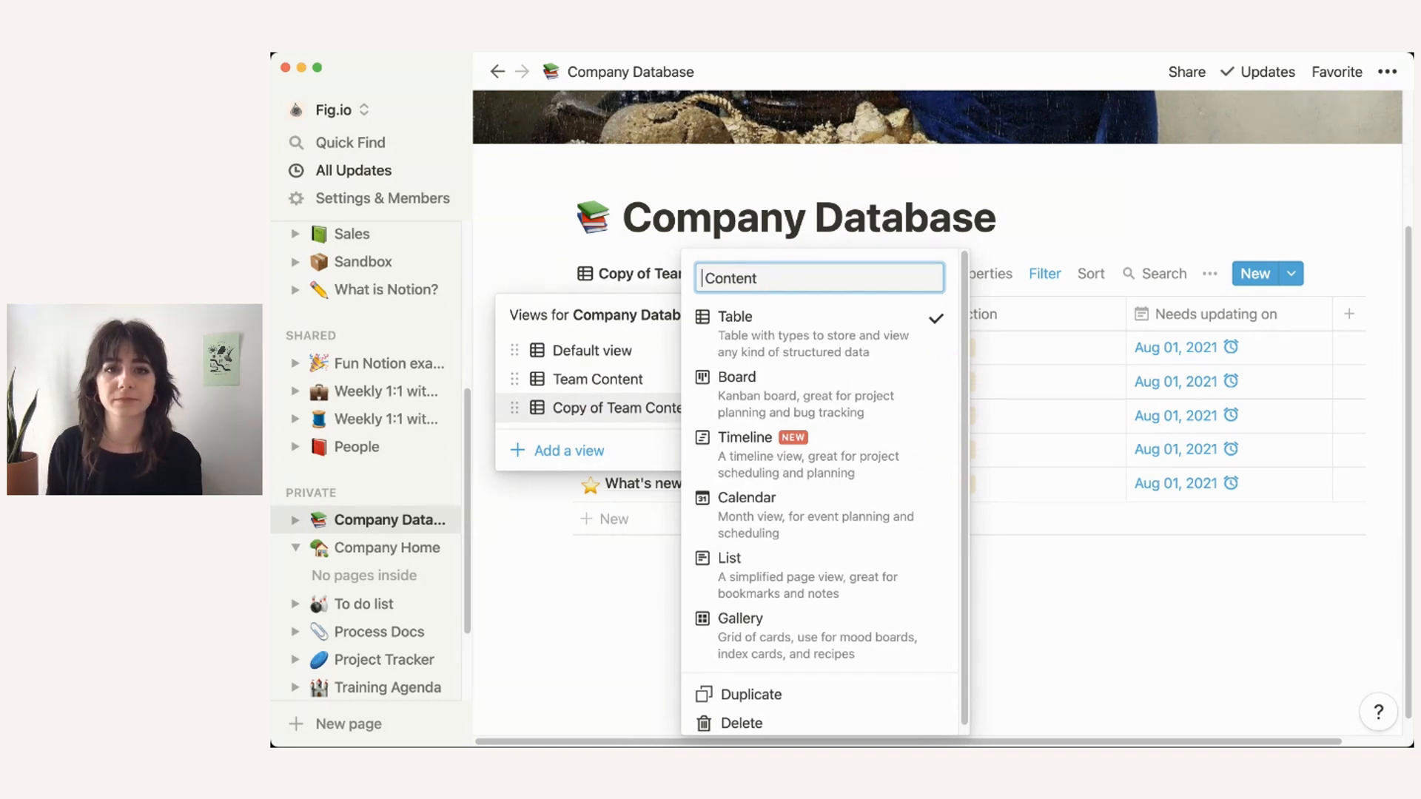
type("Policies")
key("Return")
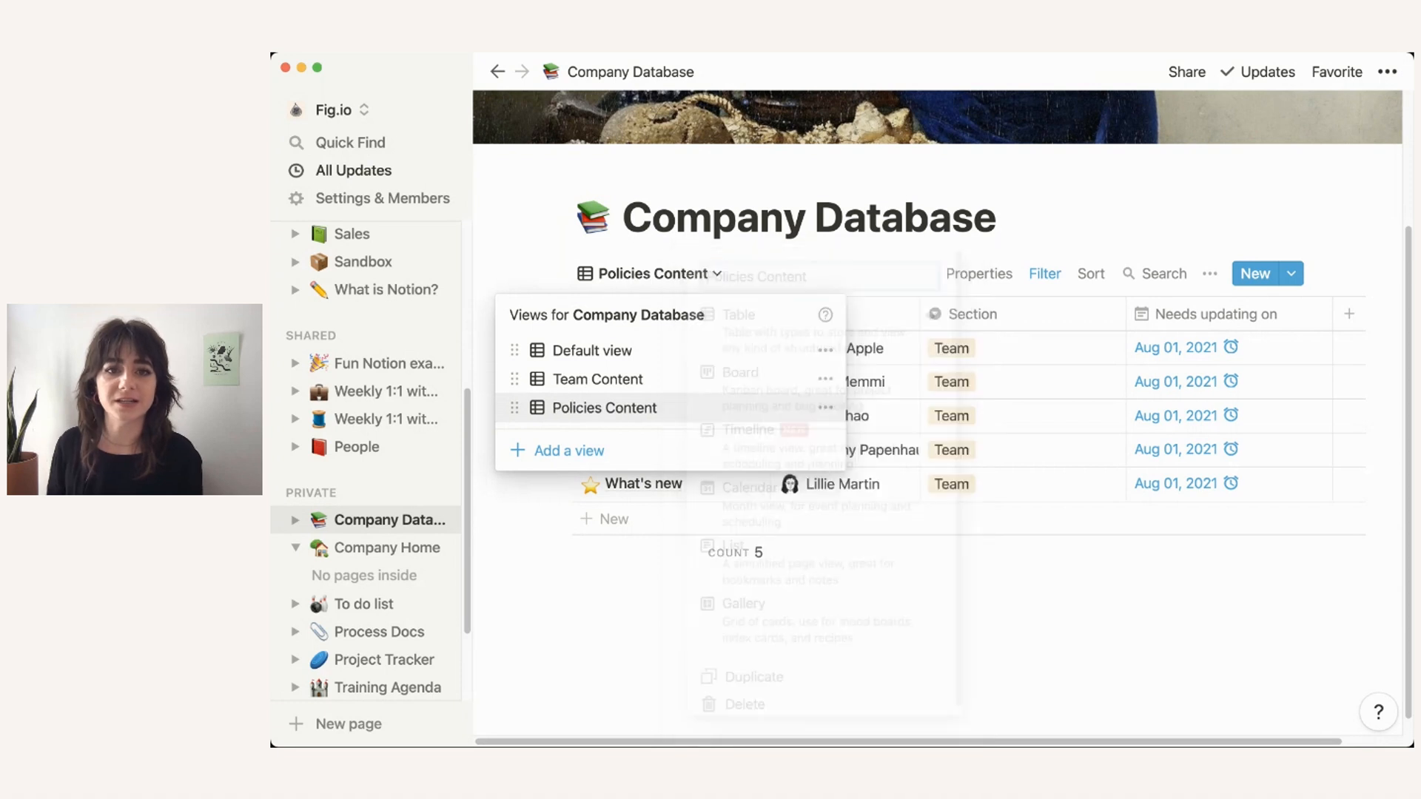
Step: Change the Policies Content filter to Section is Policies, leaving Benefits and Vacation
left_click(1043, 229)
left_click(1044, 274)
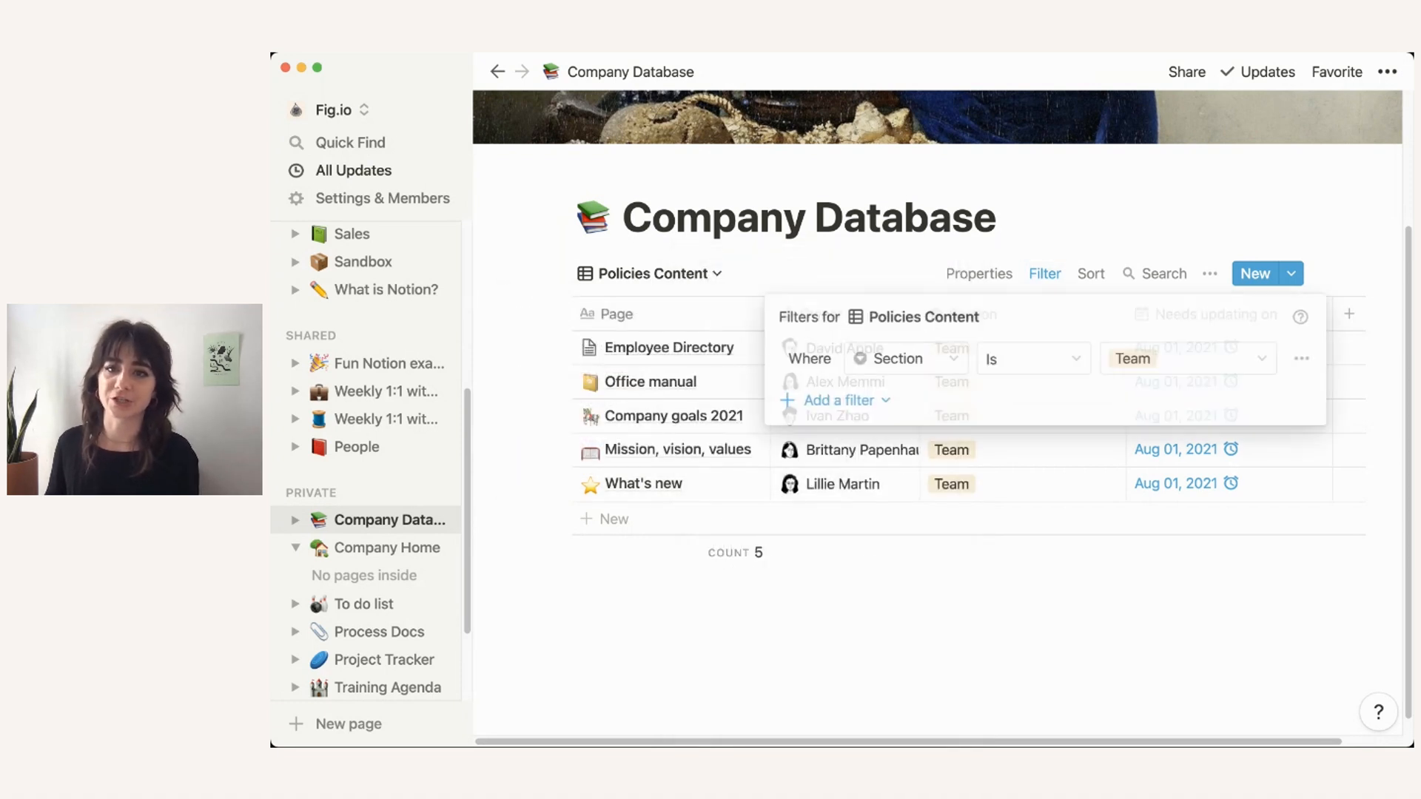
left_click(1186, 359)
left_click(1143, 503)
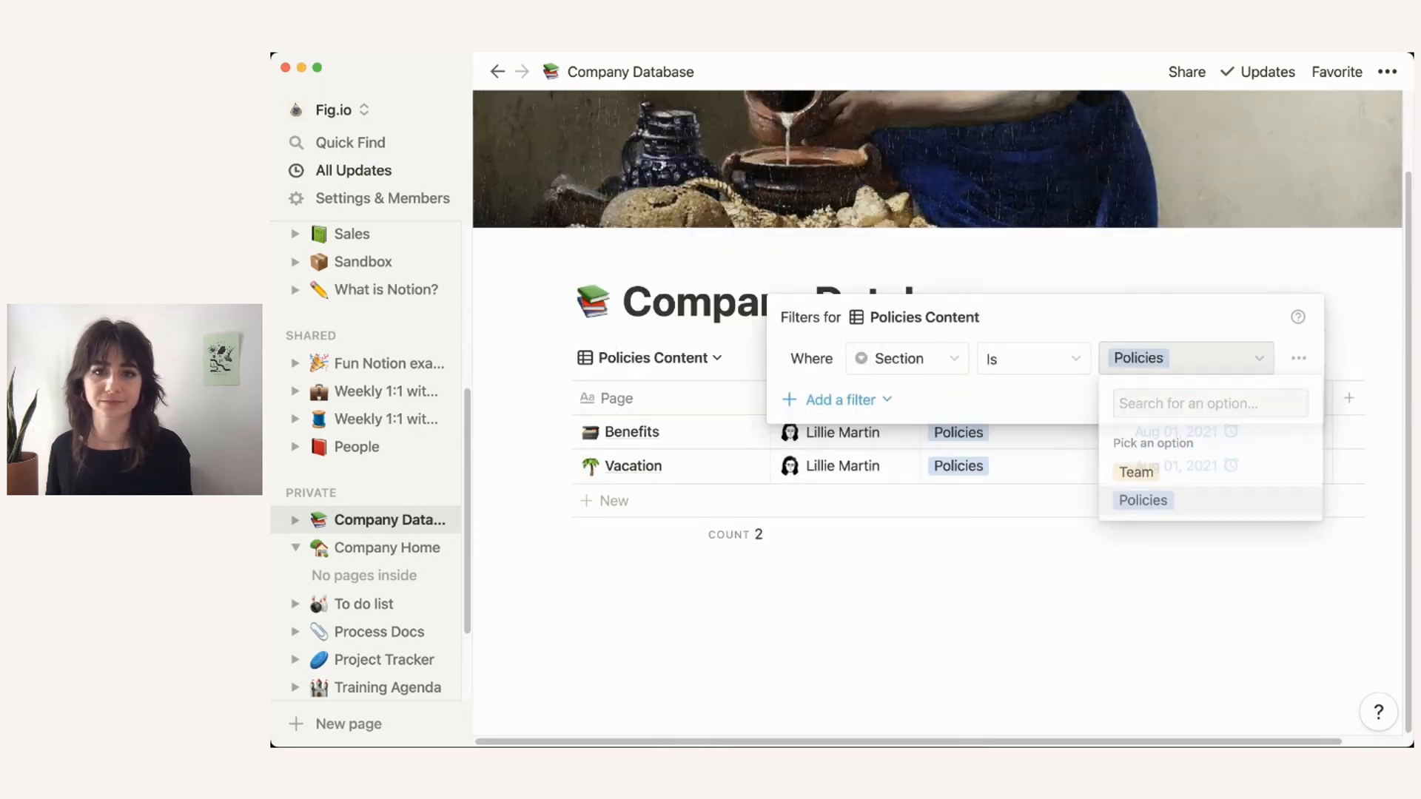
left_click(1146, 563)
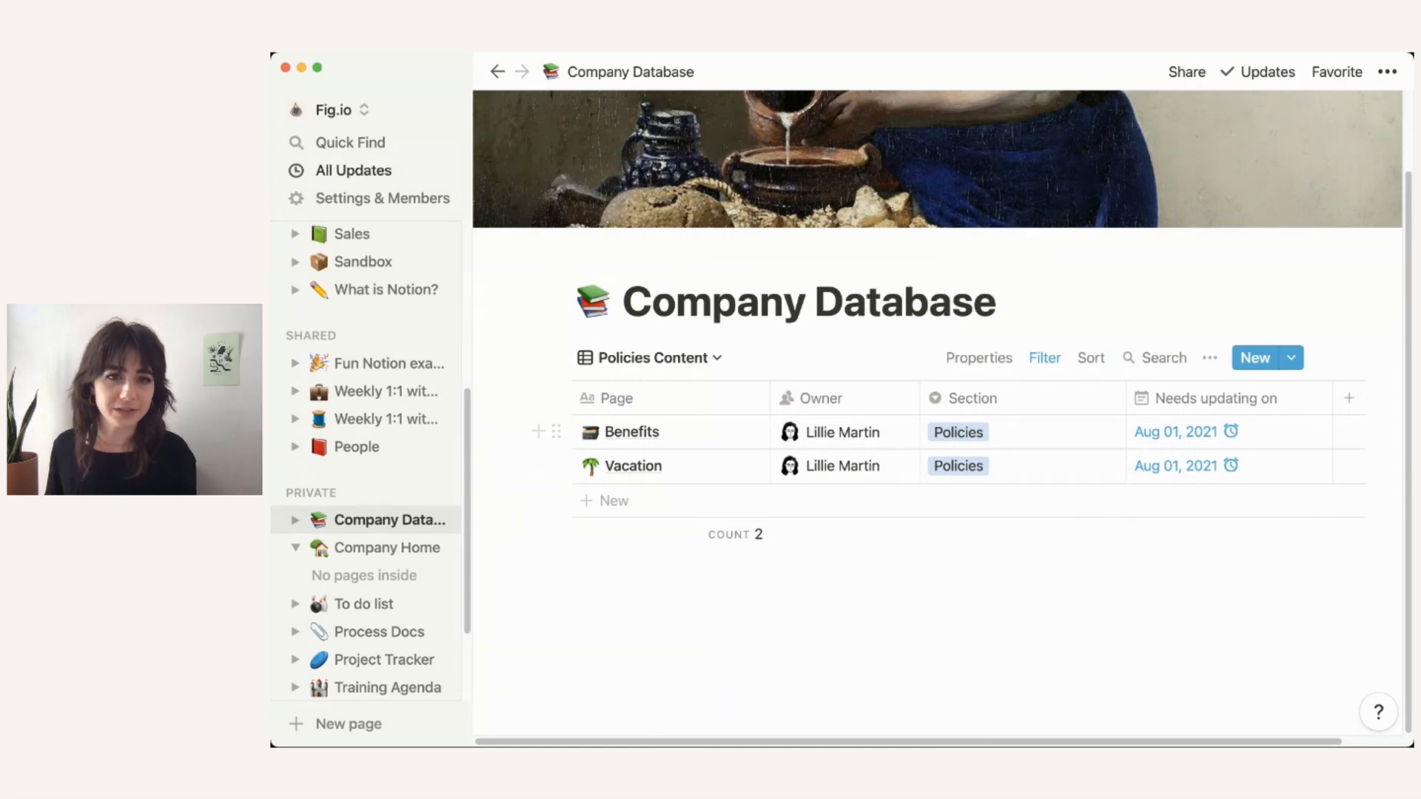
left_click(651, 358)
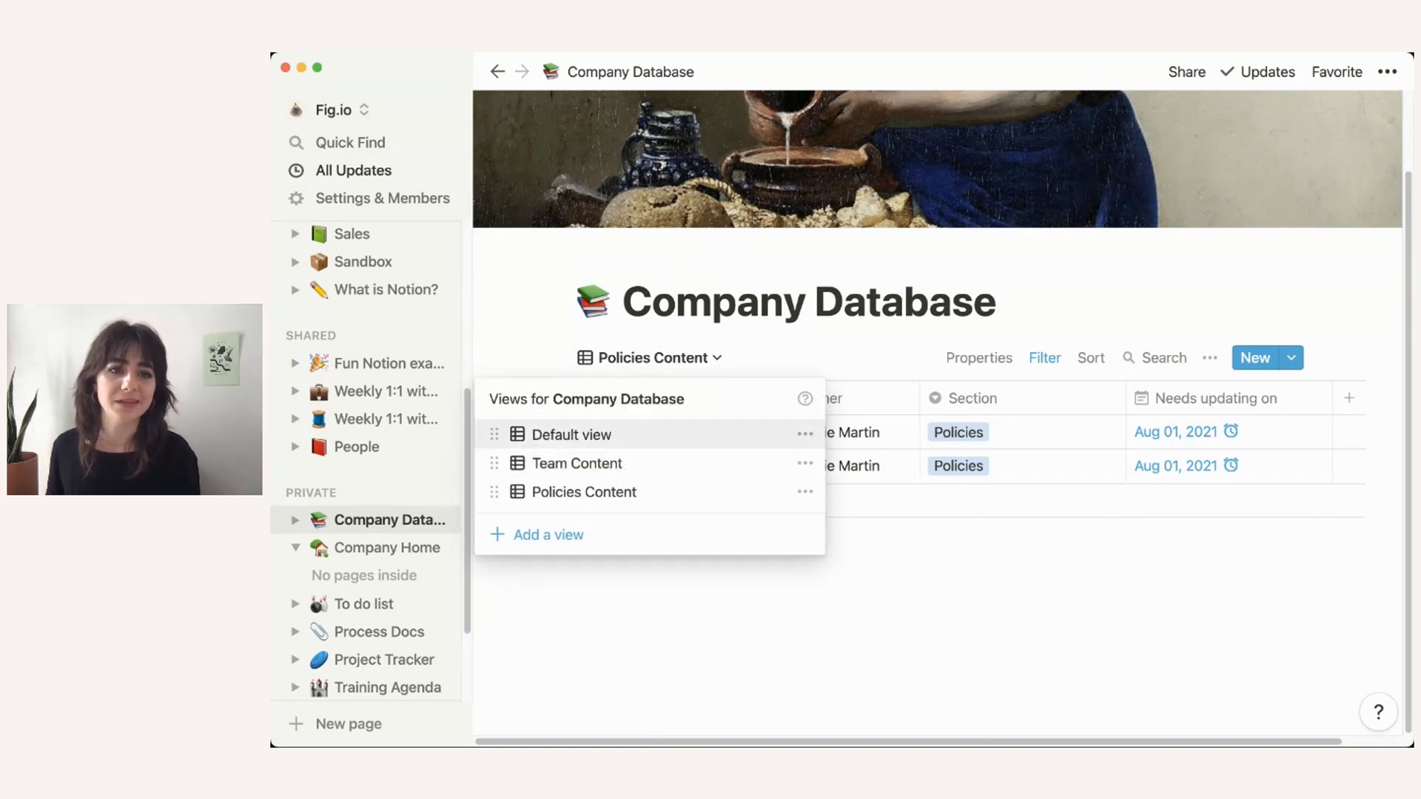
Step: Sort the Default view by Last edited, descending
left_click(571, 434)
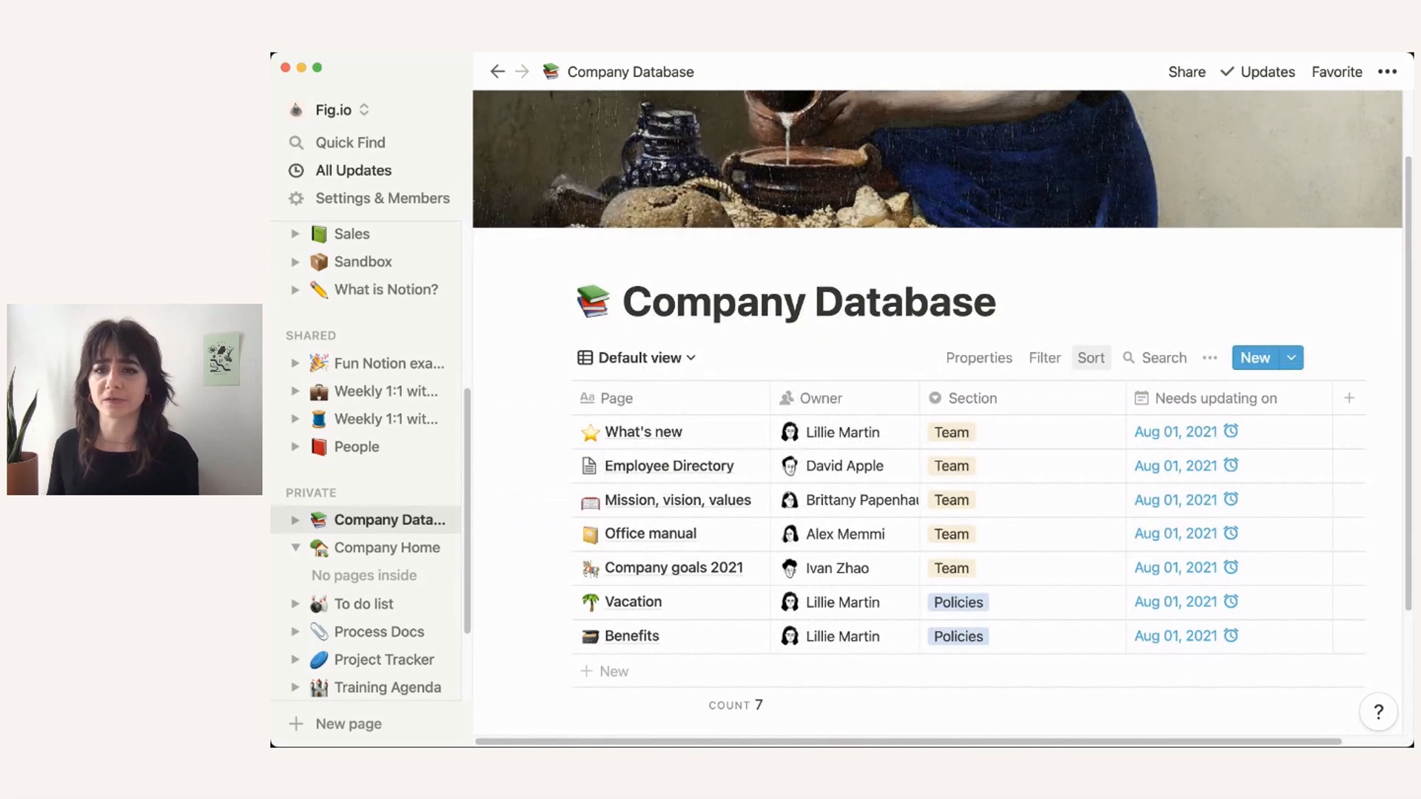
left_click(1091, 358)
left_click(956, 545)
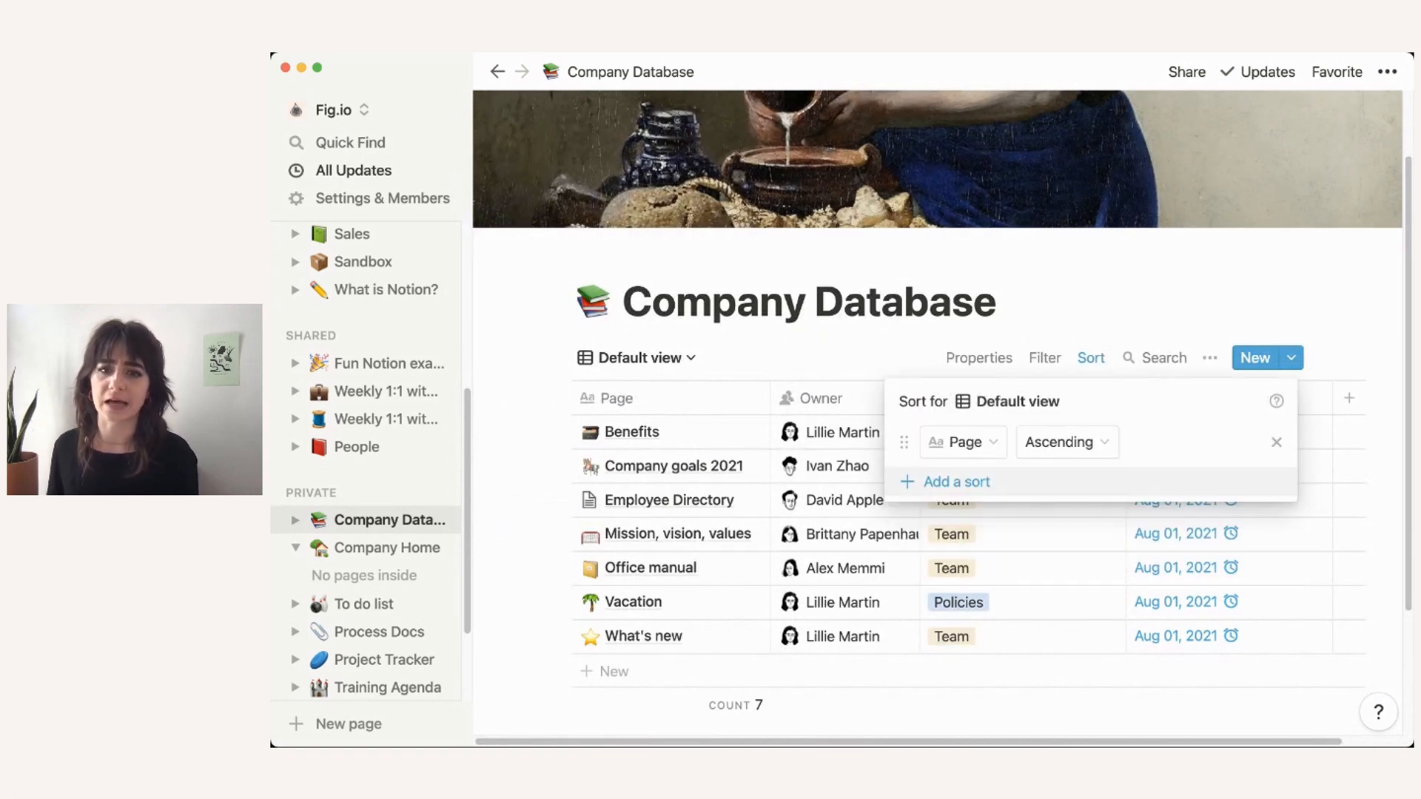
left_click(962, 442)
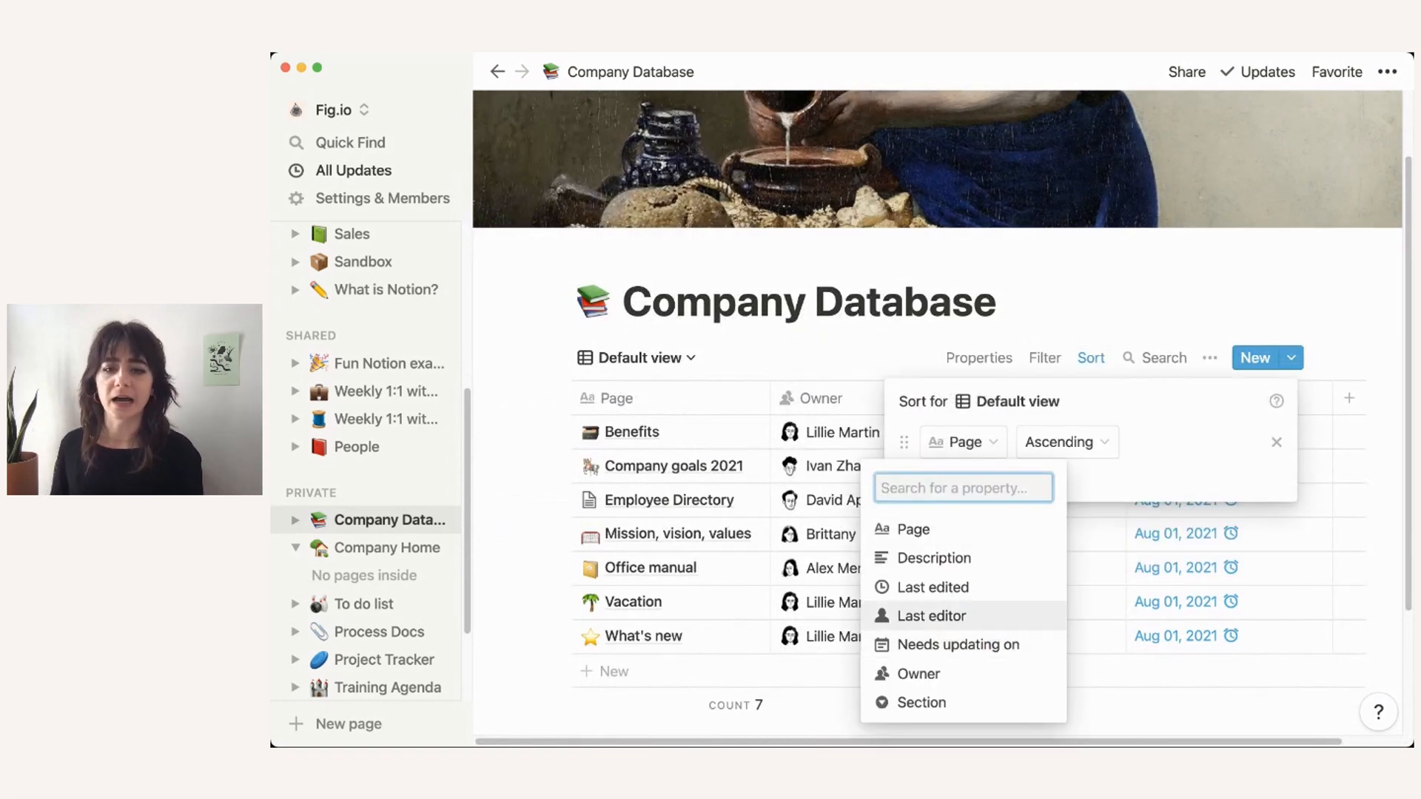
left_click(932, 586)
left_click(1106, 442)
left_click(1065, 508)
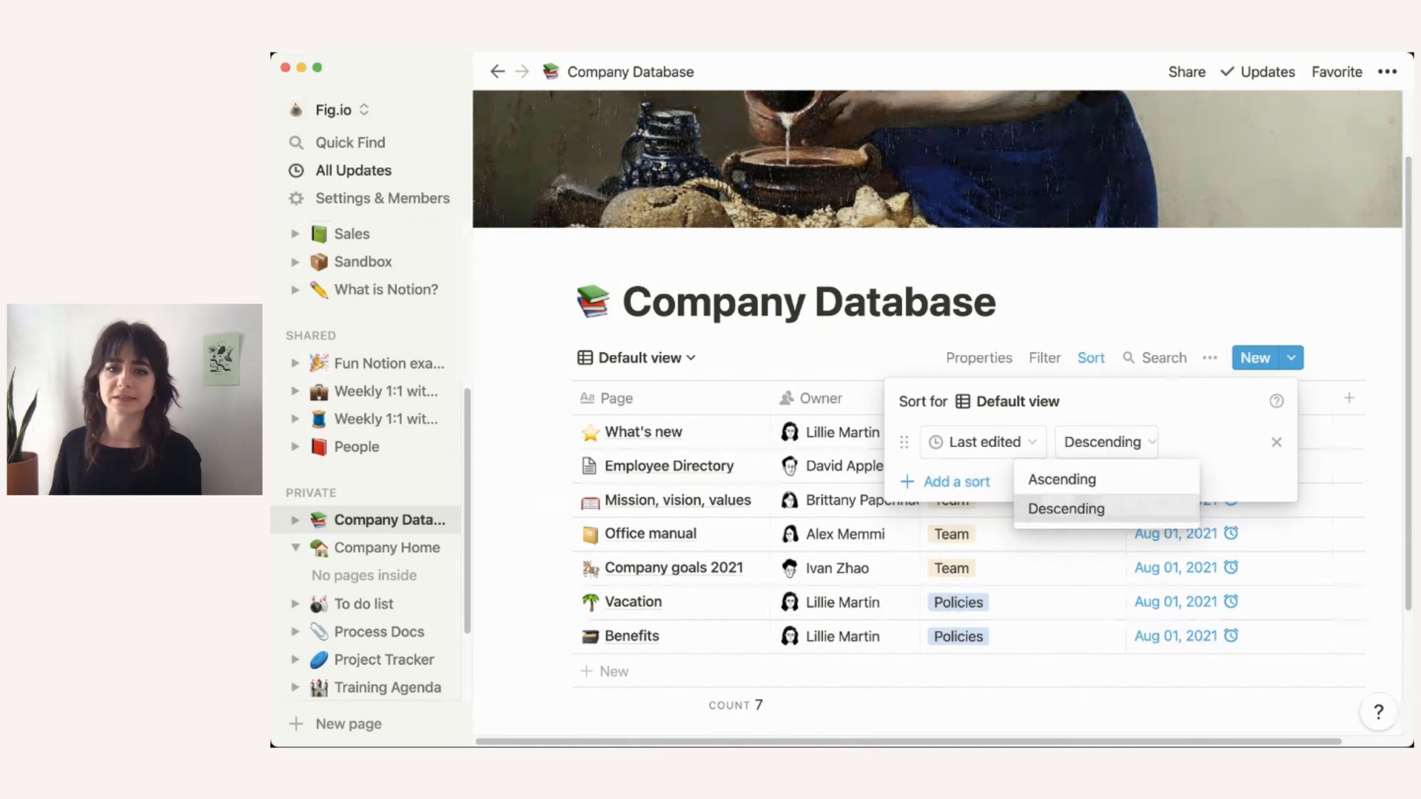
key("Escape")
Step: Show the Last edited column and hide the Owner and Needs updating on columns
left_click(979, 357)
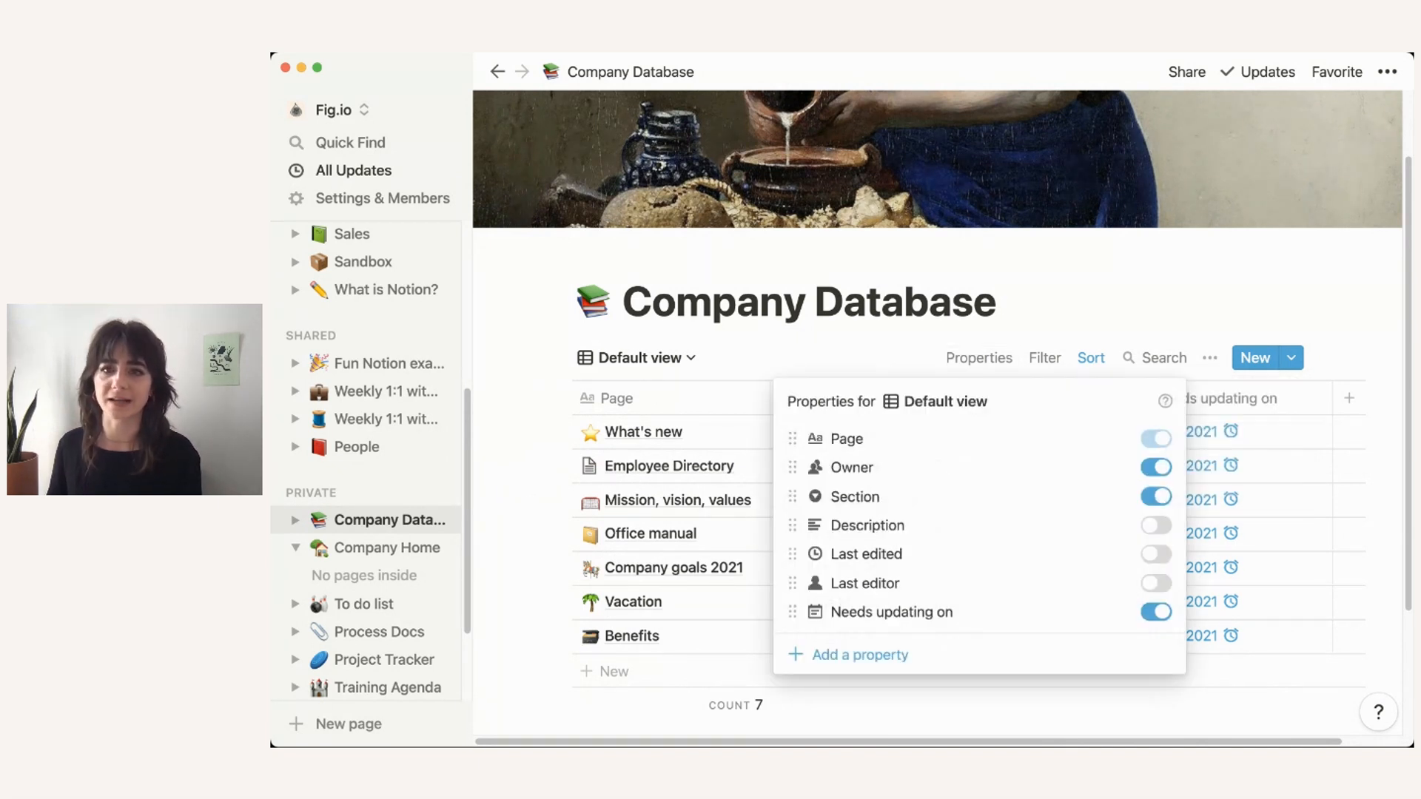
left_click(1156, 554)
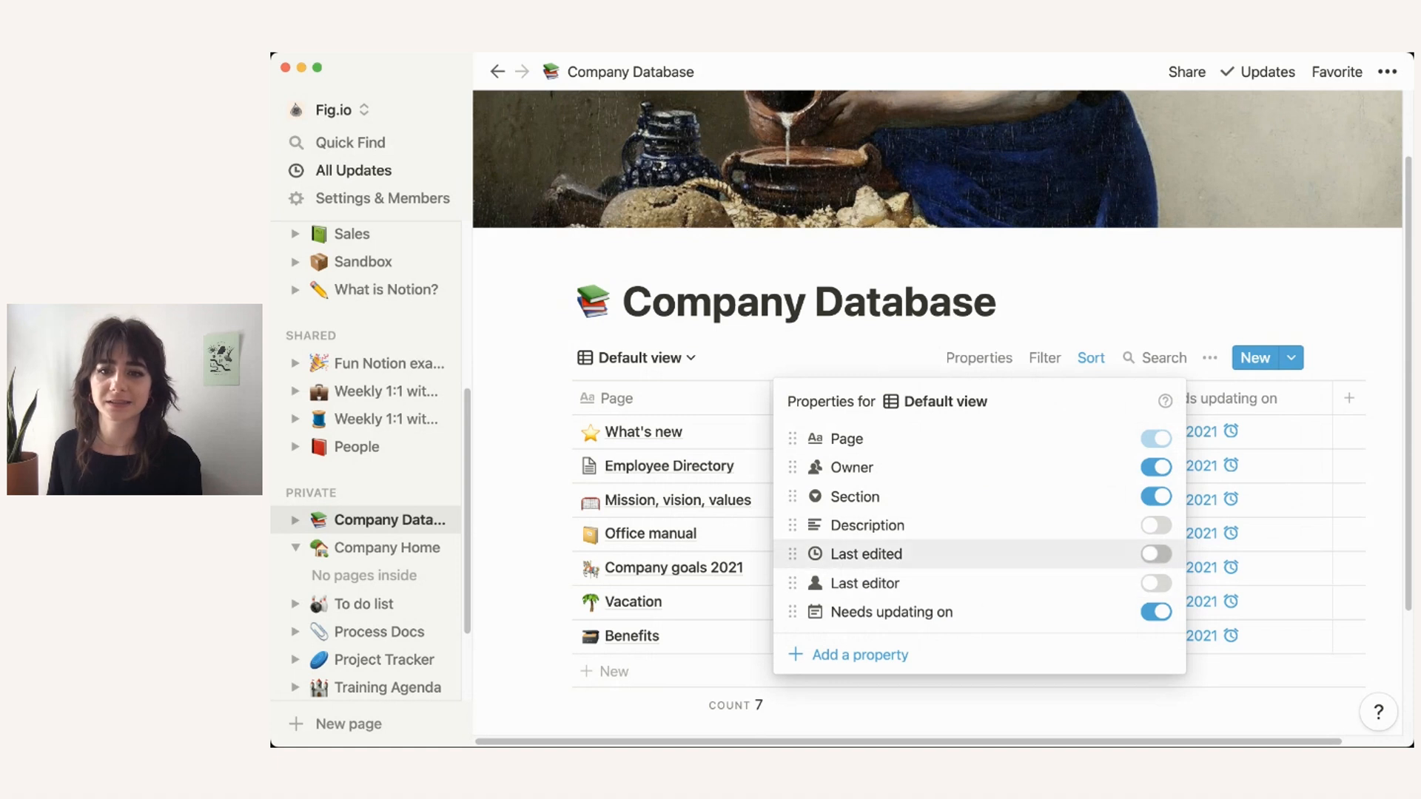
left_click(1156, 612)
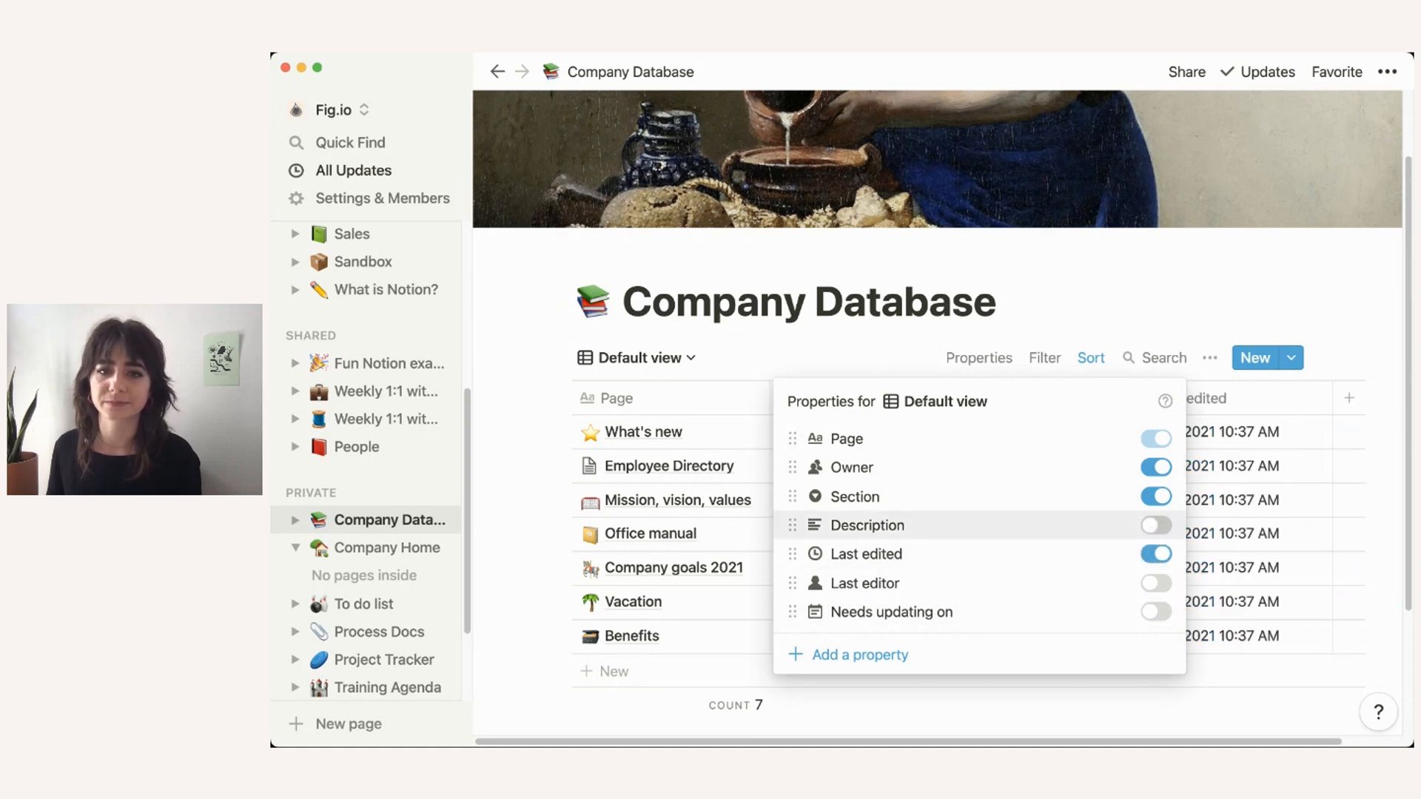
left_click(1156, 467)
key("Escape")
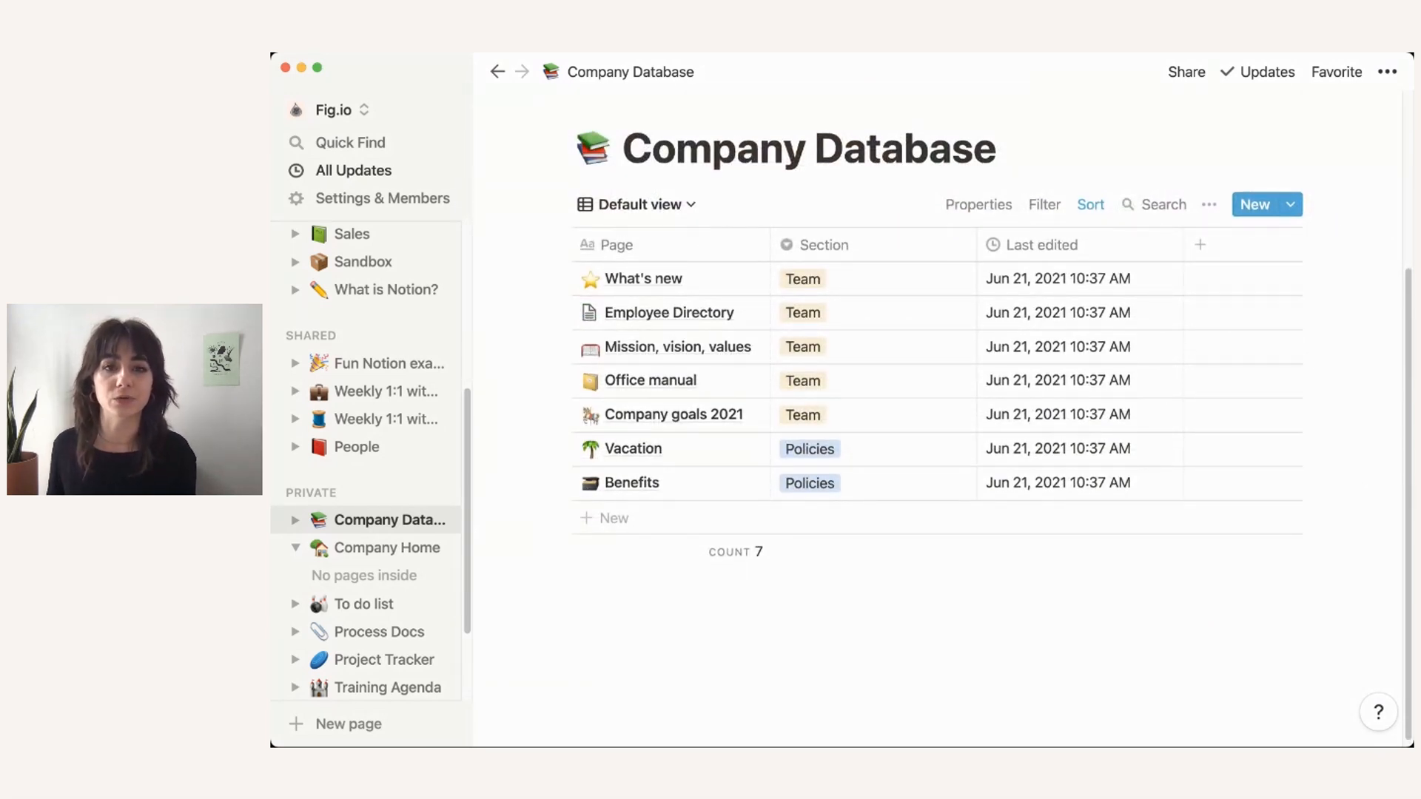
Step: Add a description with lines 'Team = content around employees' and 'Policies = content about benefits'
scroll(888, 474, "up", 2)
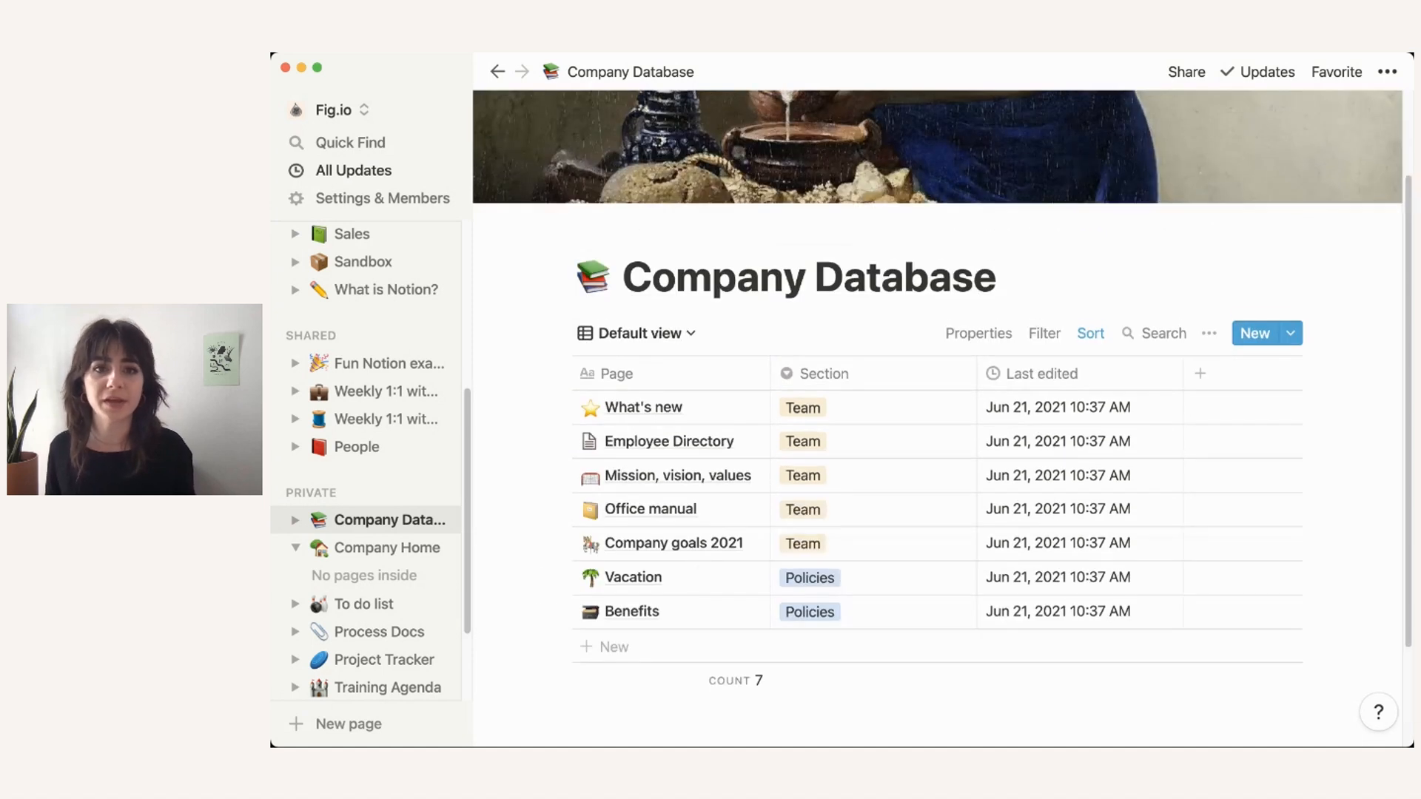
scroll(888, 296, "up", 2)
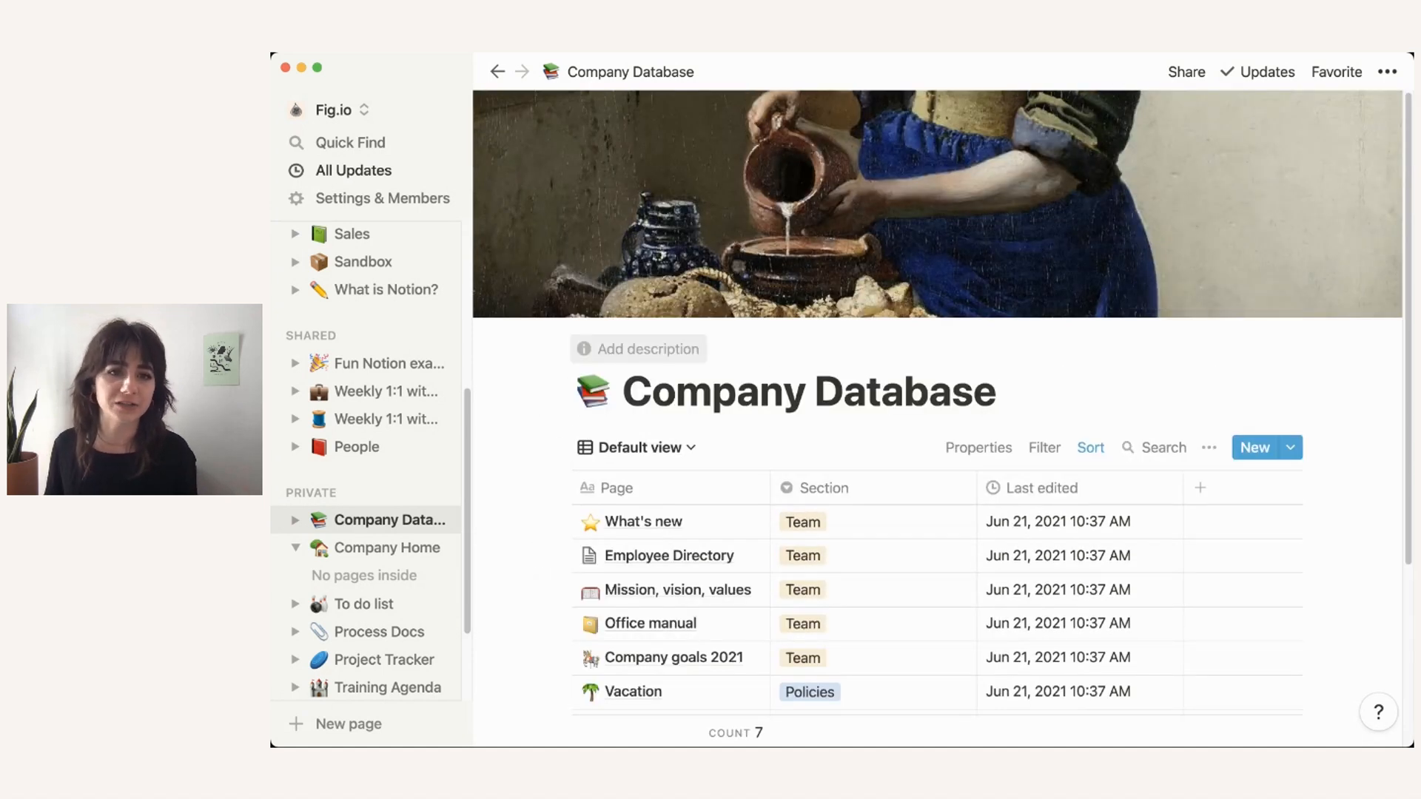
left_click(640, 350)
left_click(997, 391)
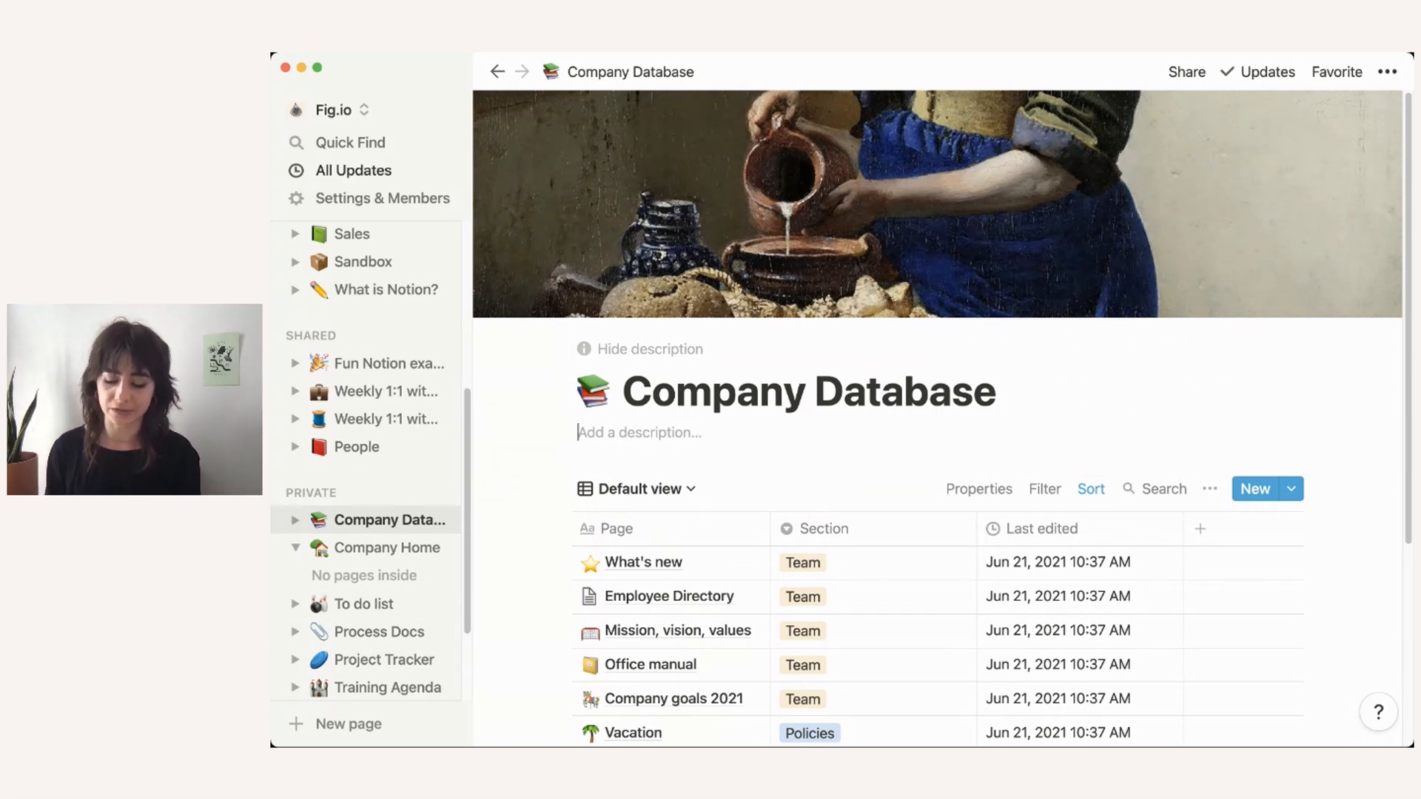
left_click(640, 433)
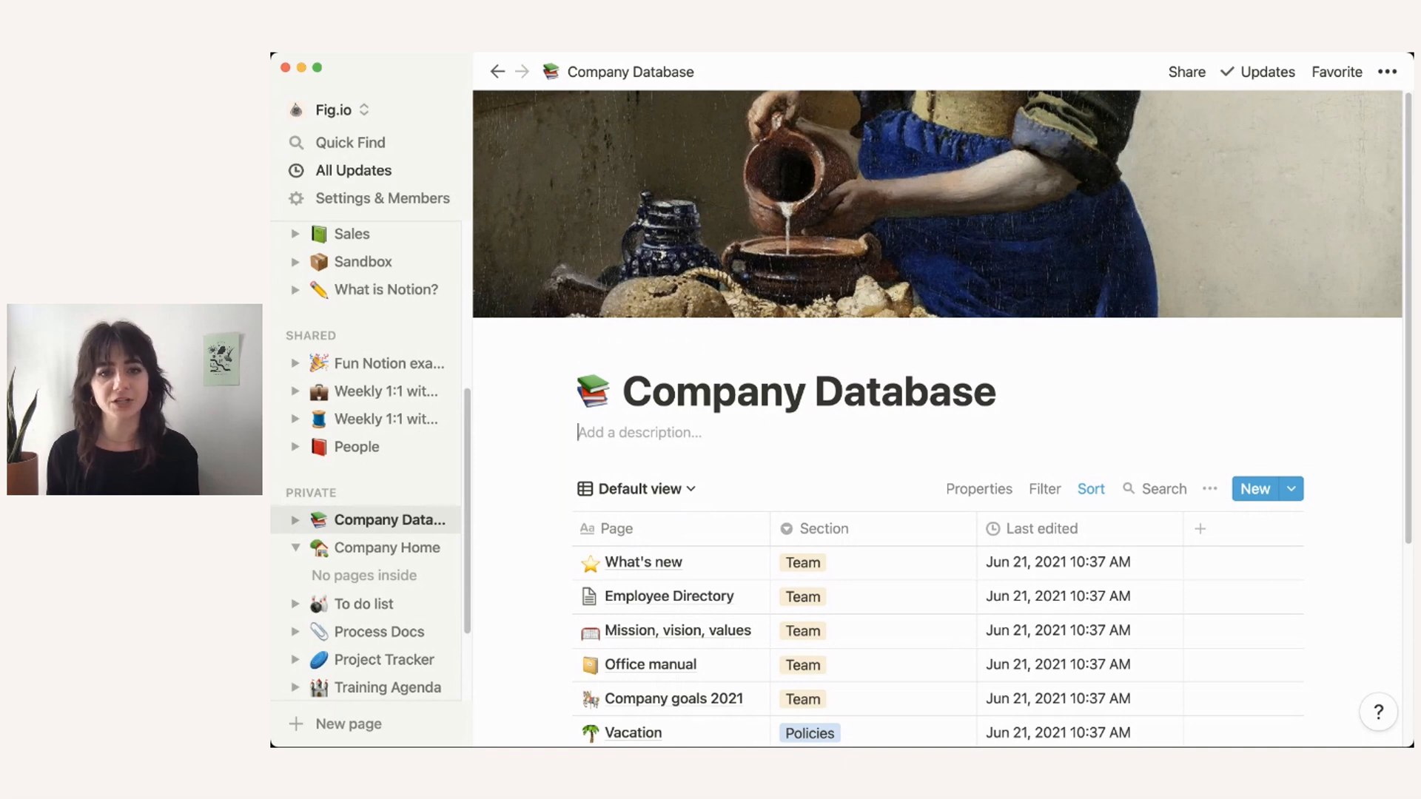
type("Team")
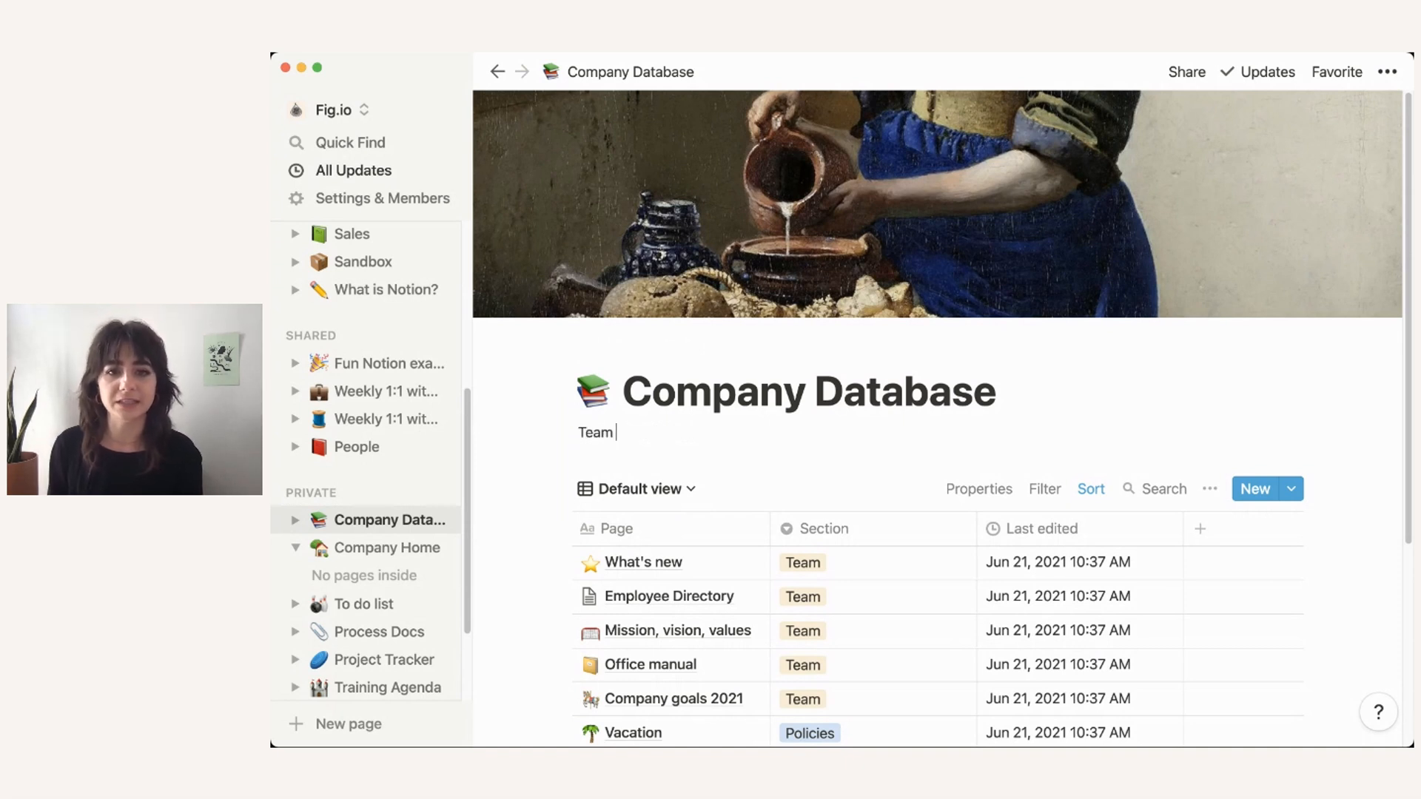
type(" = content a")
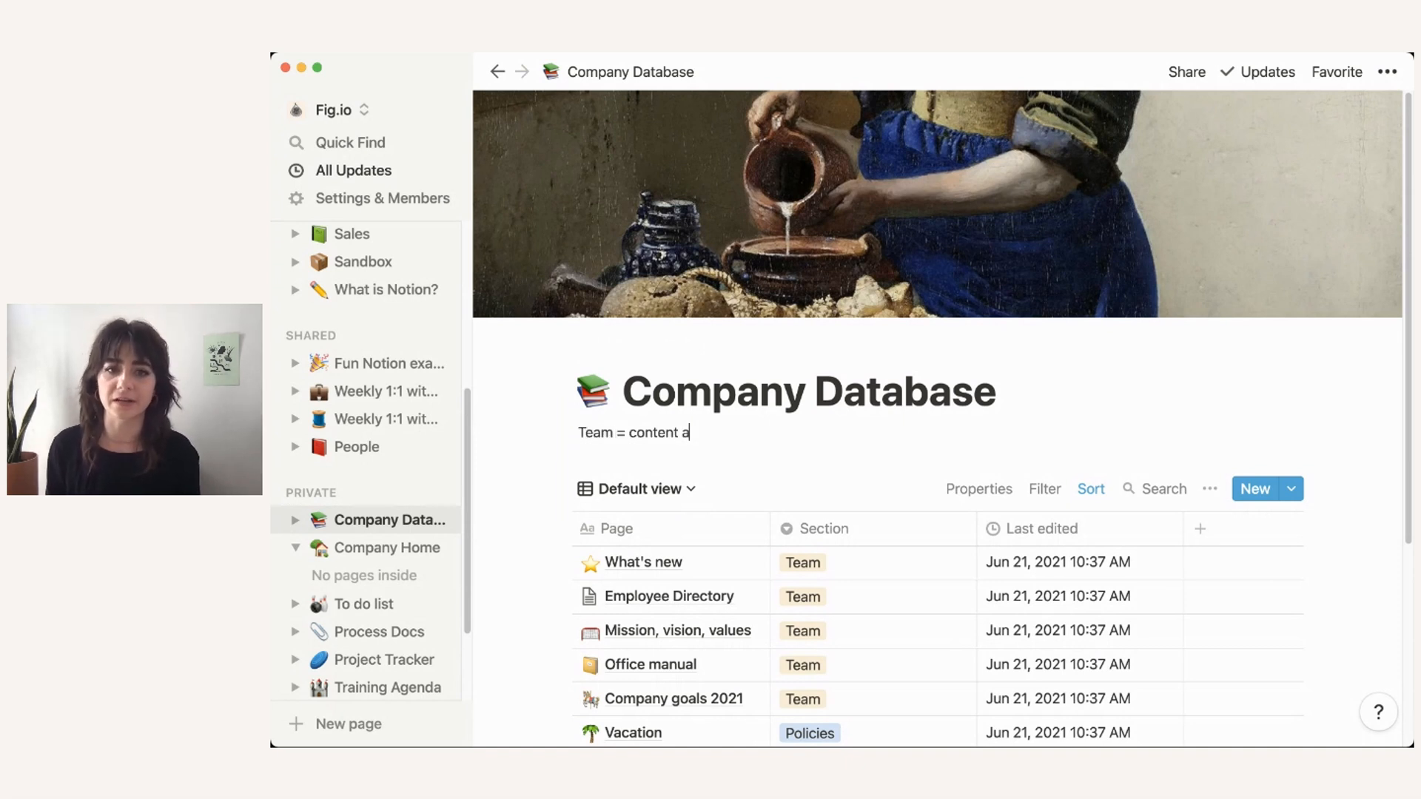
type("round employees")
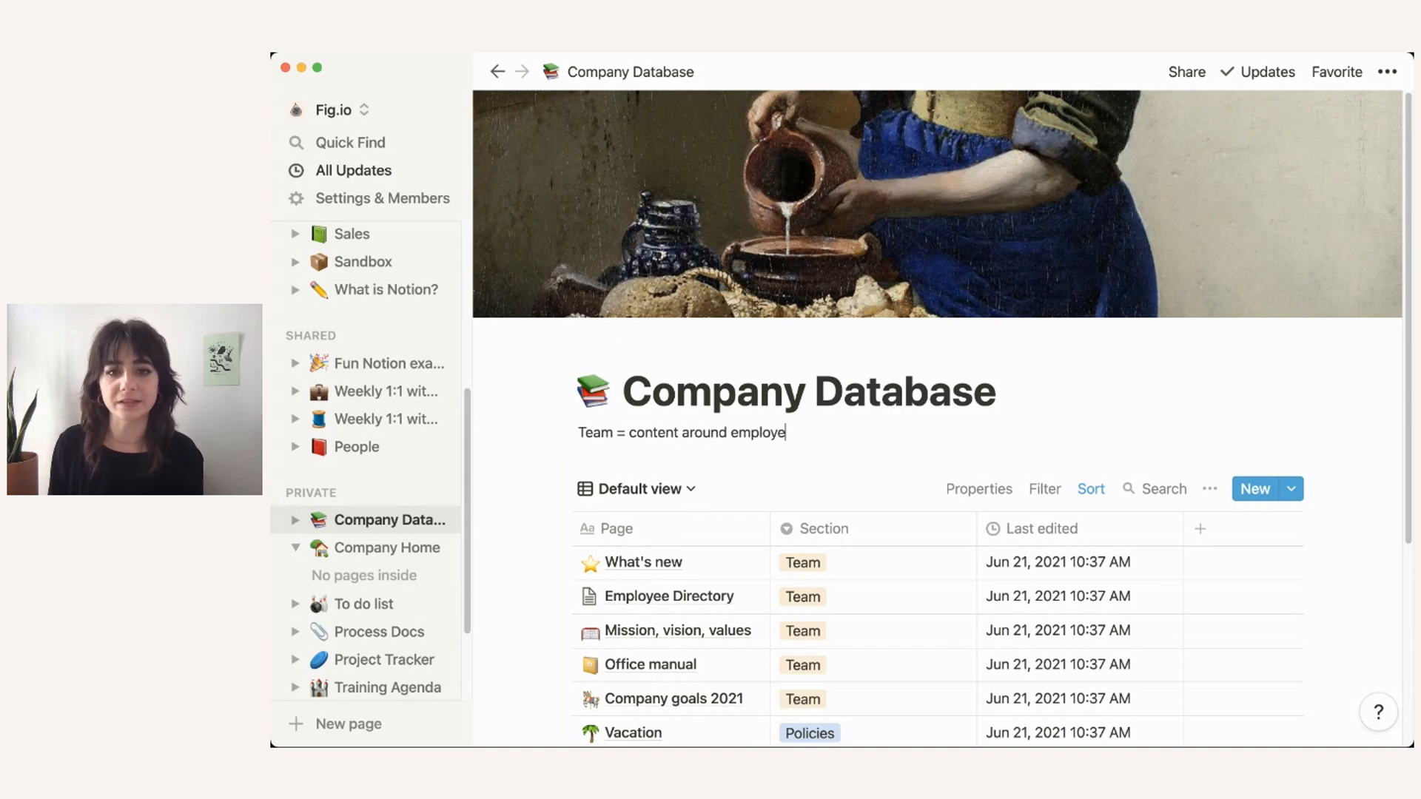
key("Return")
type("Policies = con")
type("tent about bneefi")
key("BackSpace")
key("BackSpace")
key("BackSpace")
key("BackSpace")
key("BackSpace")
type("e")
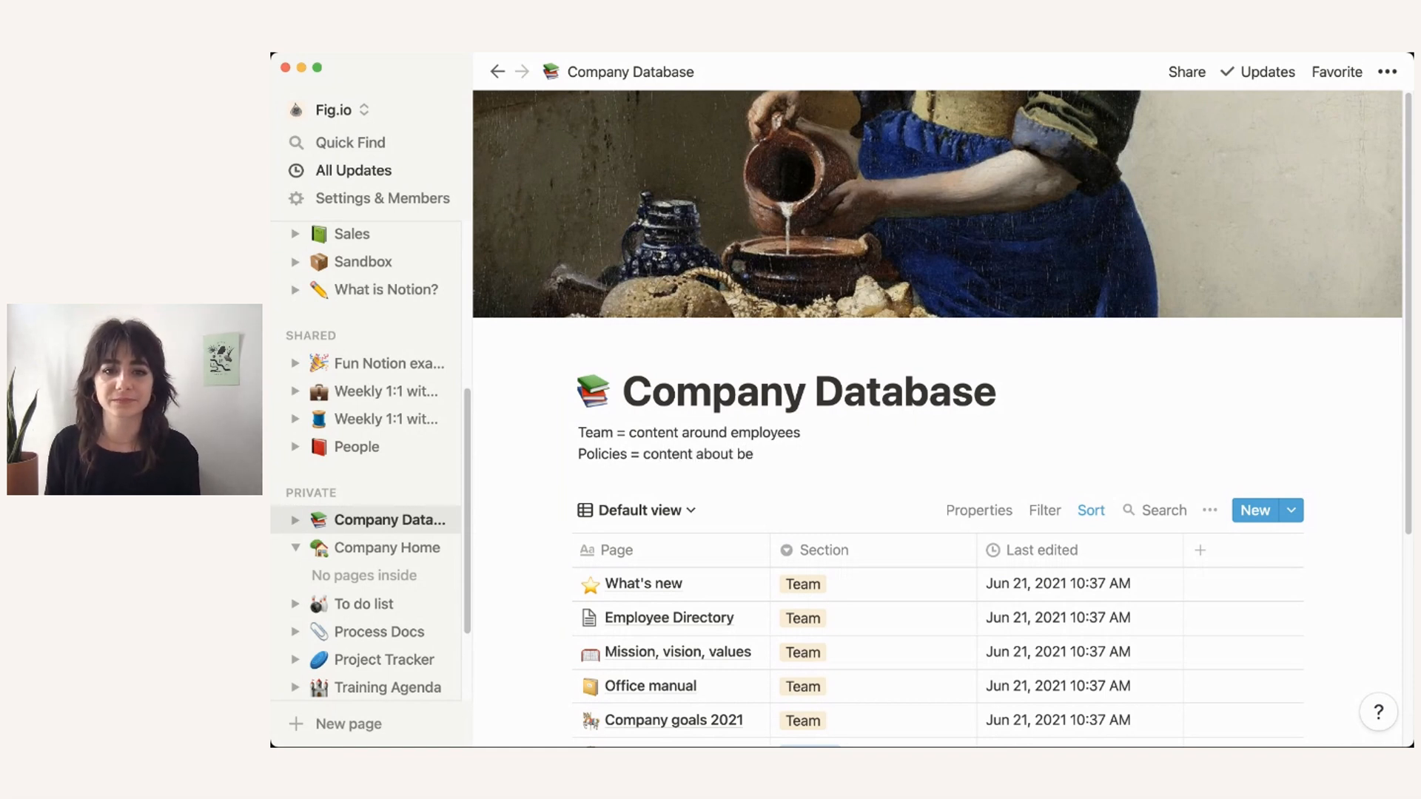
type("nefits")
Step: Make the words Team and Policies bold in the description
double_click(595, 432)
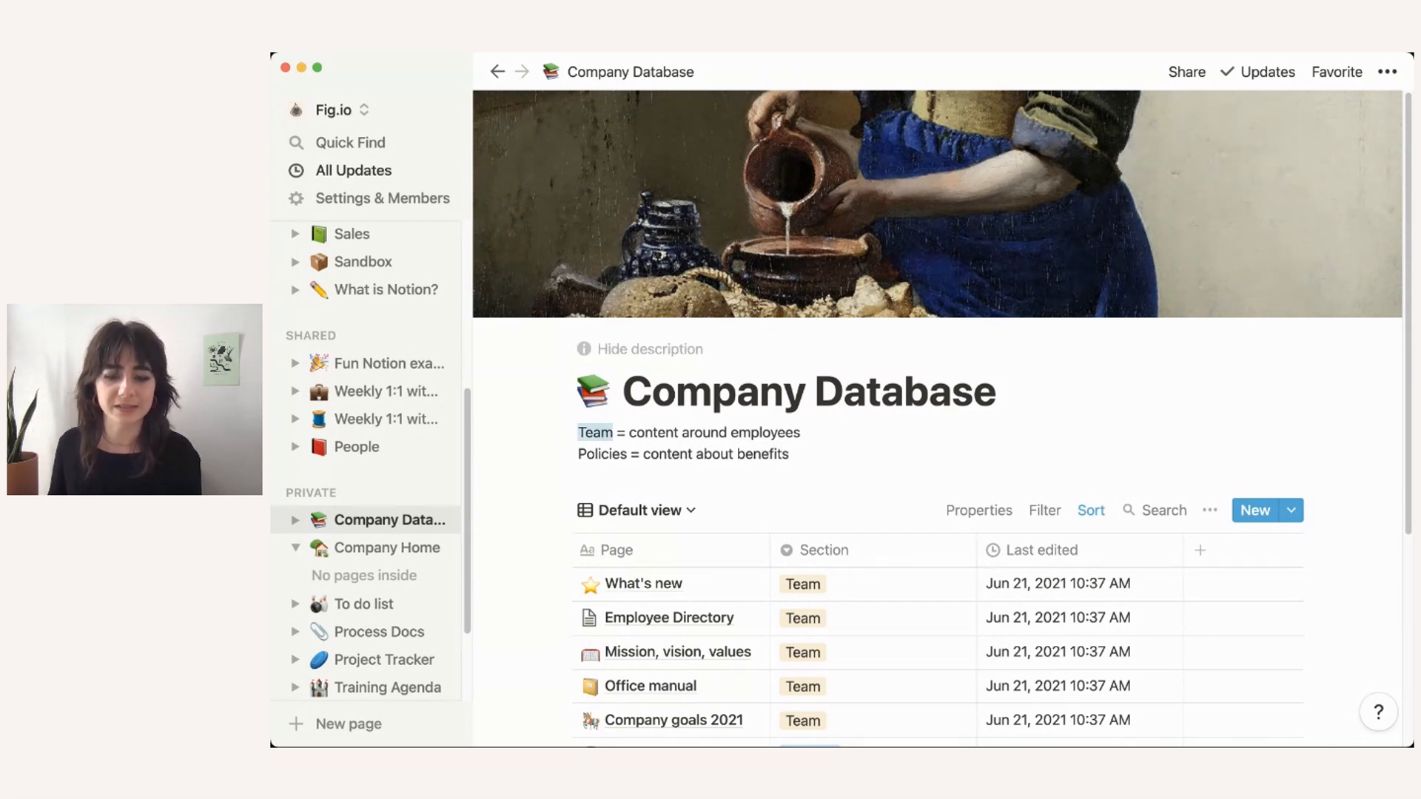
type("b")
key("super+z")
key("super+b")
left_click(609, 454)
double_click(609, 453)
key("super+b")
Step: Add the line 'Click "Default view" below to navigate throughout database.' to the description
left_click(792, 453)
key("Return")
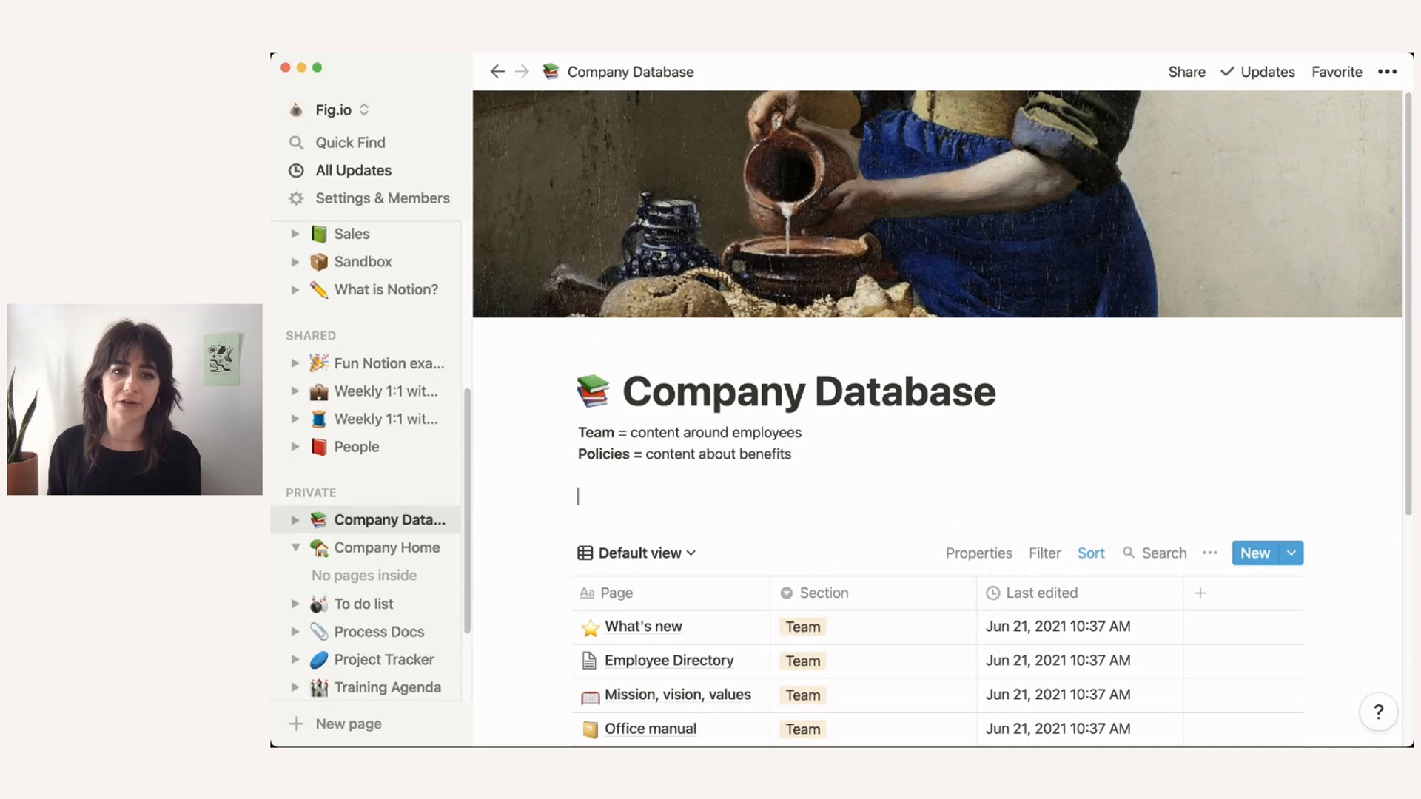
type("Click \"")
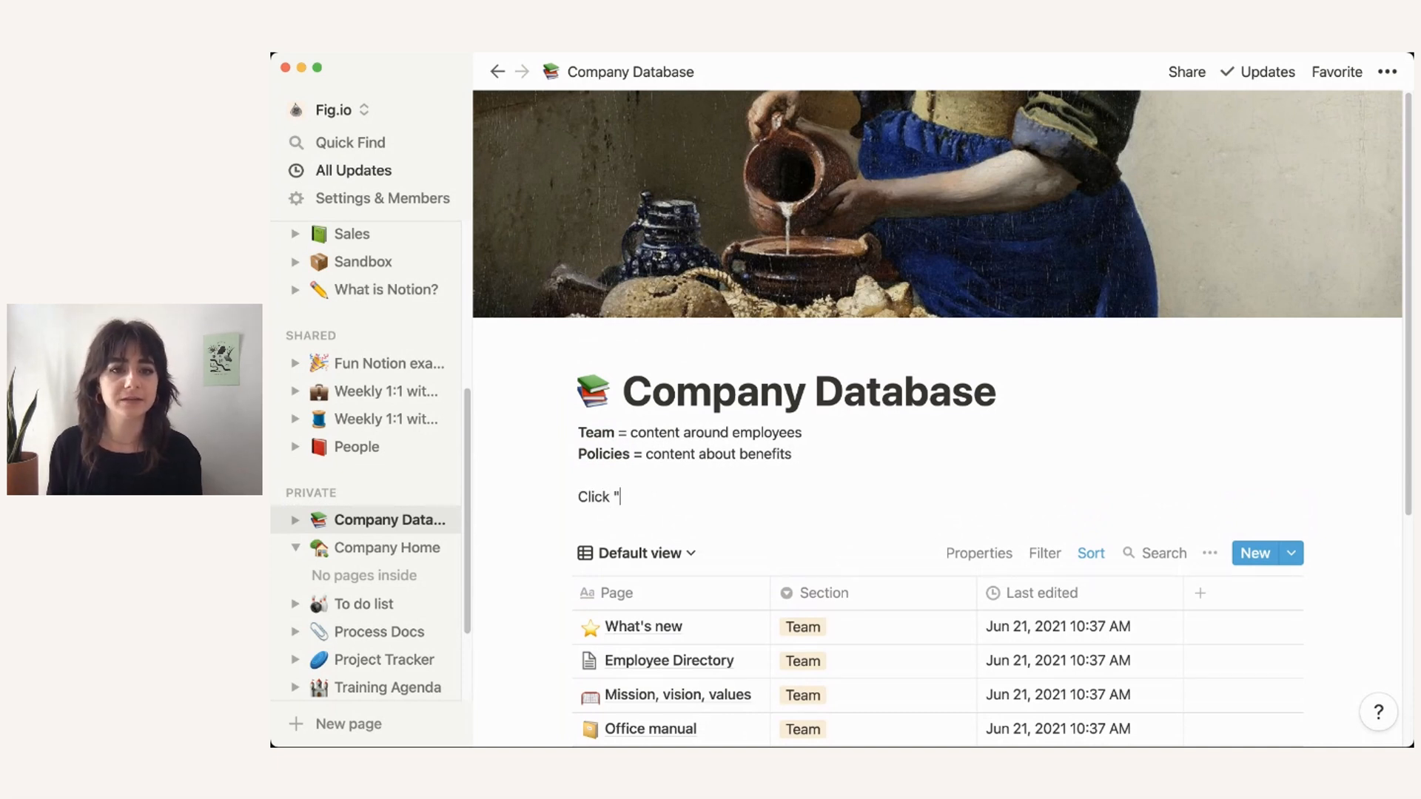
type("Default view\" ")
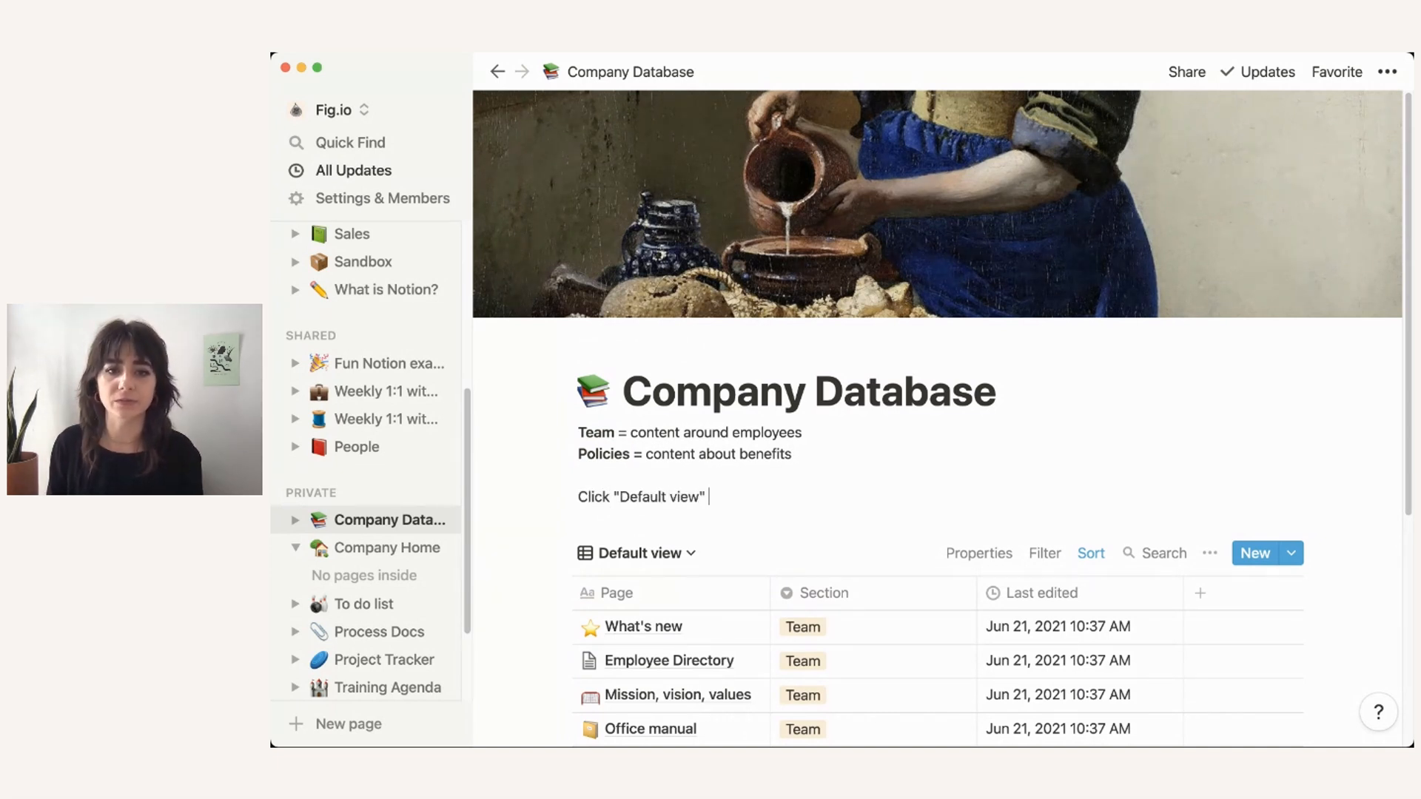
type("below to navigate")
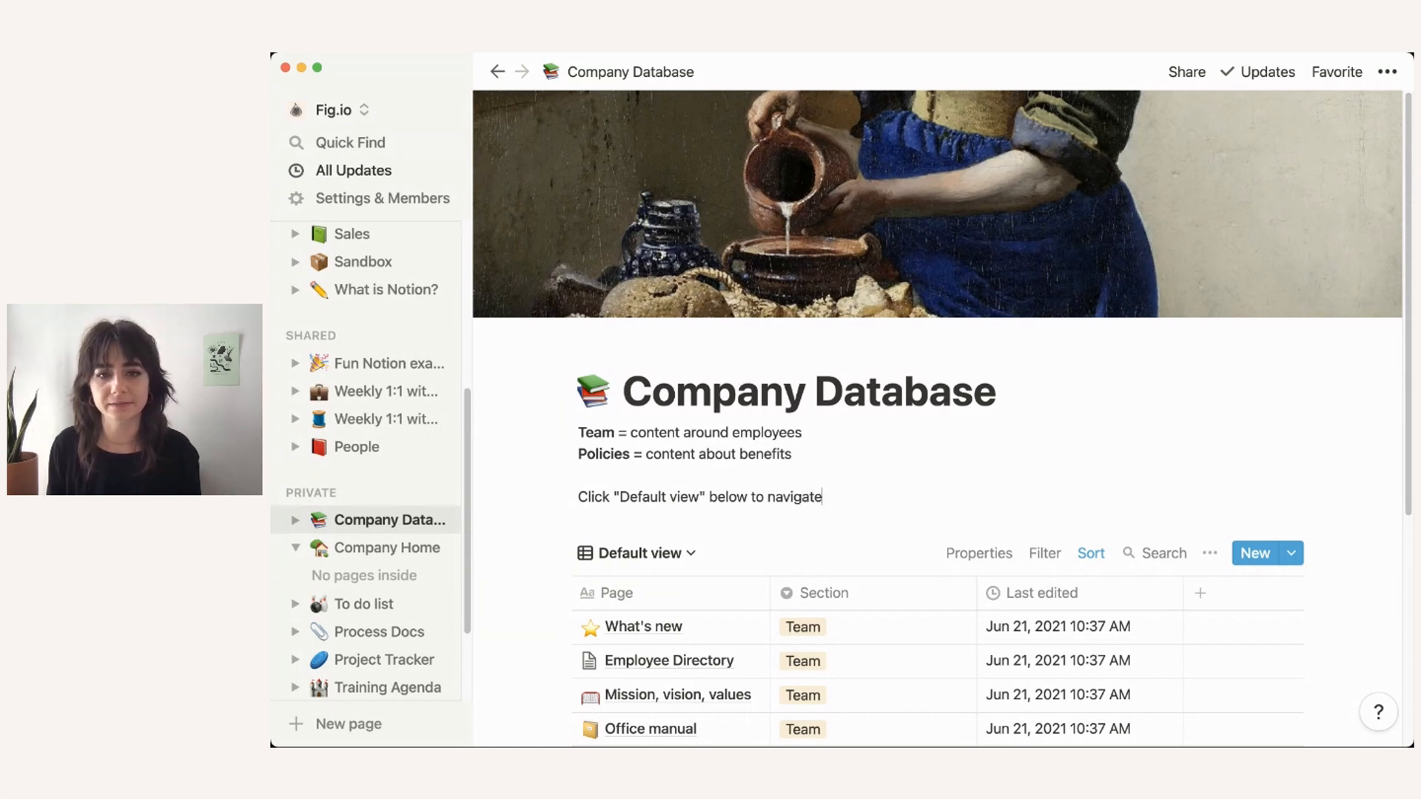
type(" throughout.")
key("BackSpace")
type("d th")
key("BackSpace")
key("BackSpace")
key("BackSpace")
type("dtab")
key("BackSpace")
key("BackSpace")
key("BackSpace")
type("ab")
key("BackSpace")
type("tabase.")
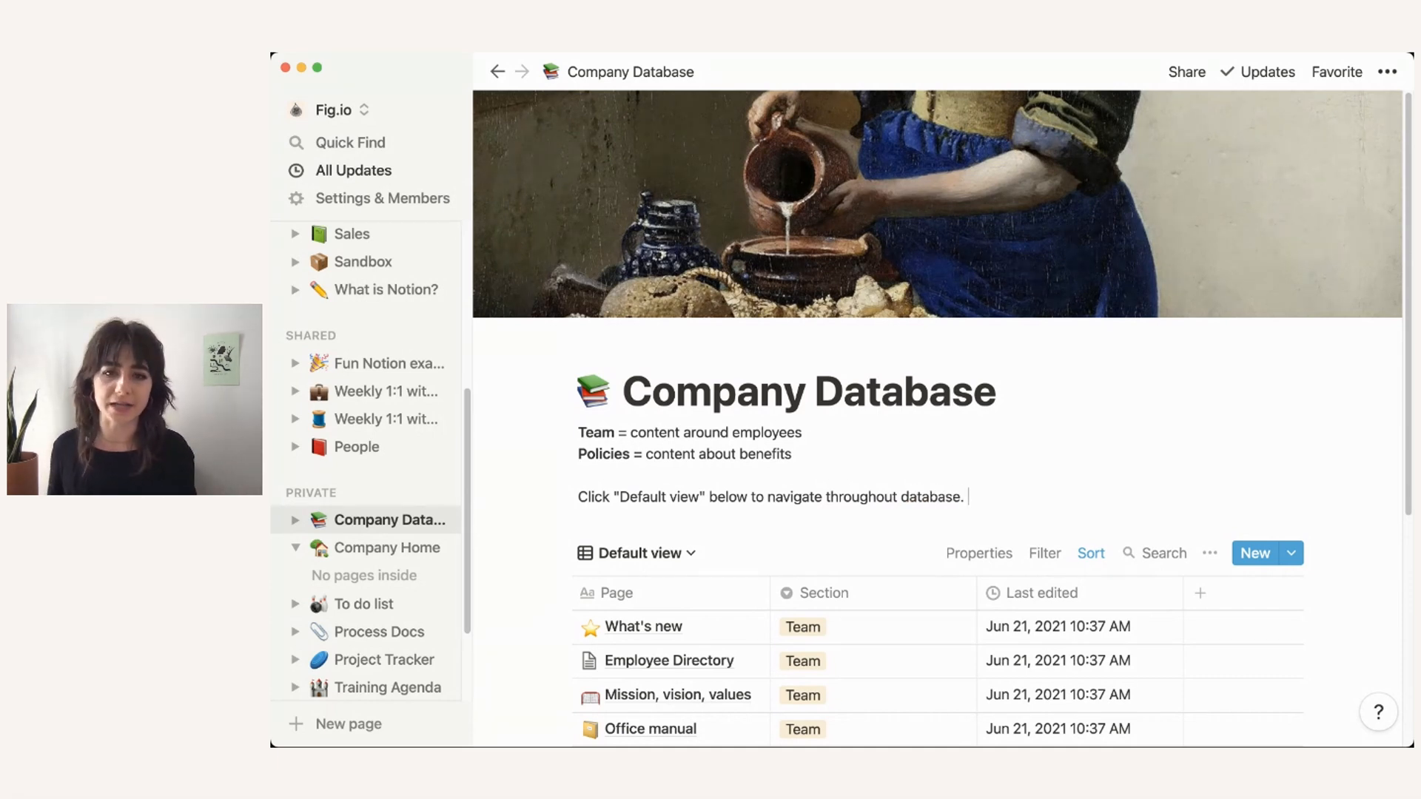
Step: Collapse the Company Home entry in the sidebar, then go to the Fig Home page
scroll(939, 415, "down", 4)
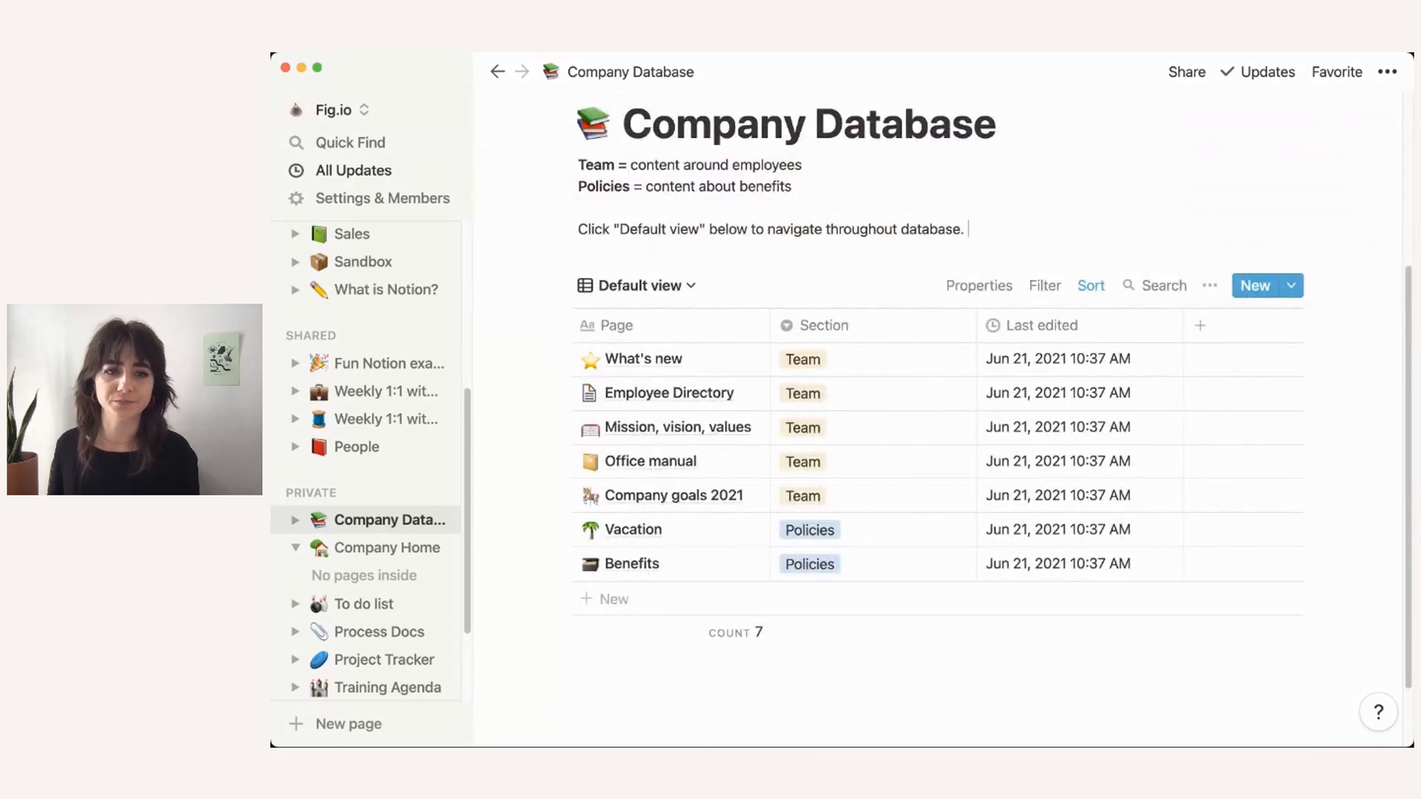
left_click(296, 547)
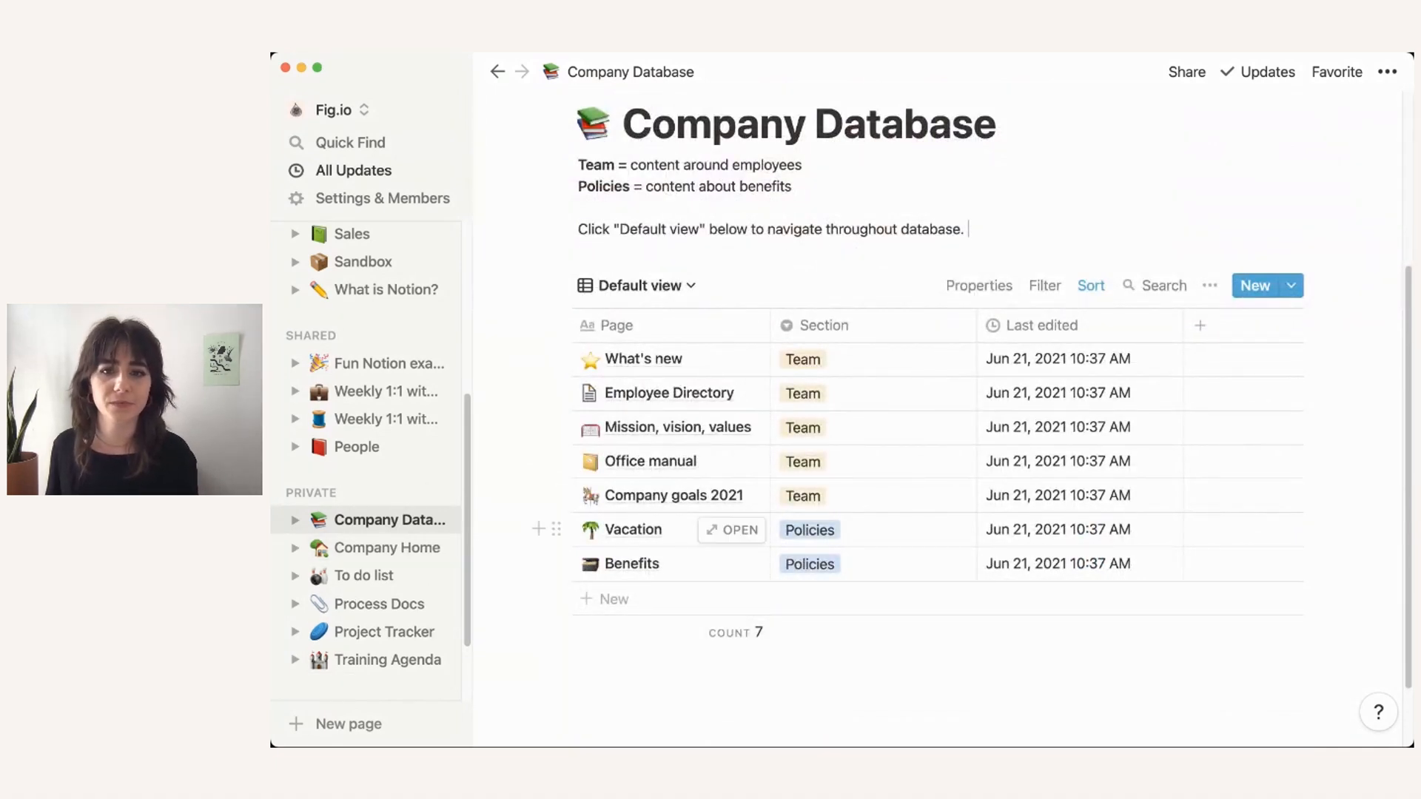
scroll(740, 518, "up", 3)
scroll(740, 481, "down", 2)
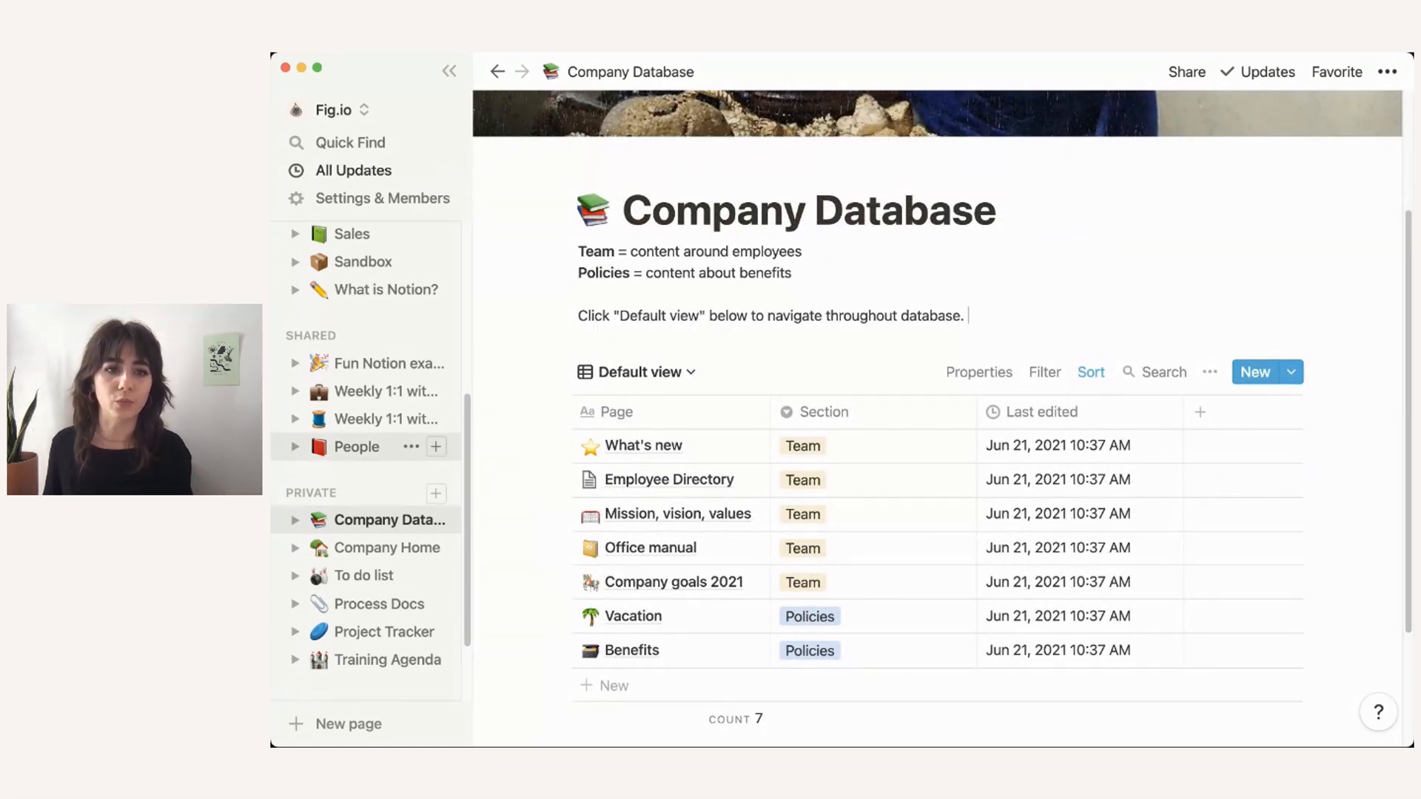
scroll(435, 427, "up", 5)
scroll(370, 428, "up", 3)
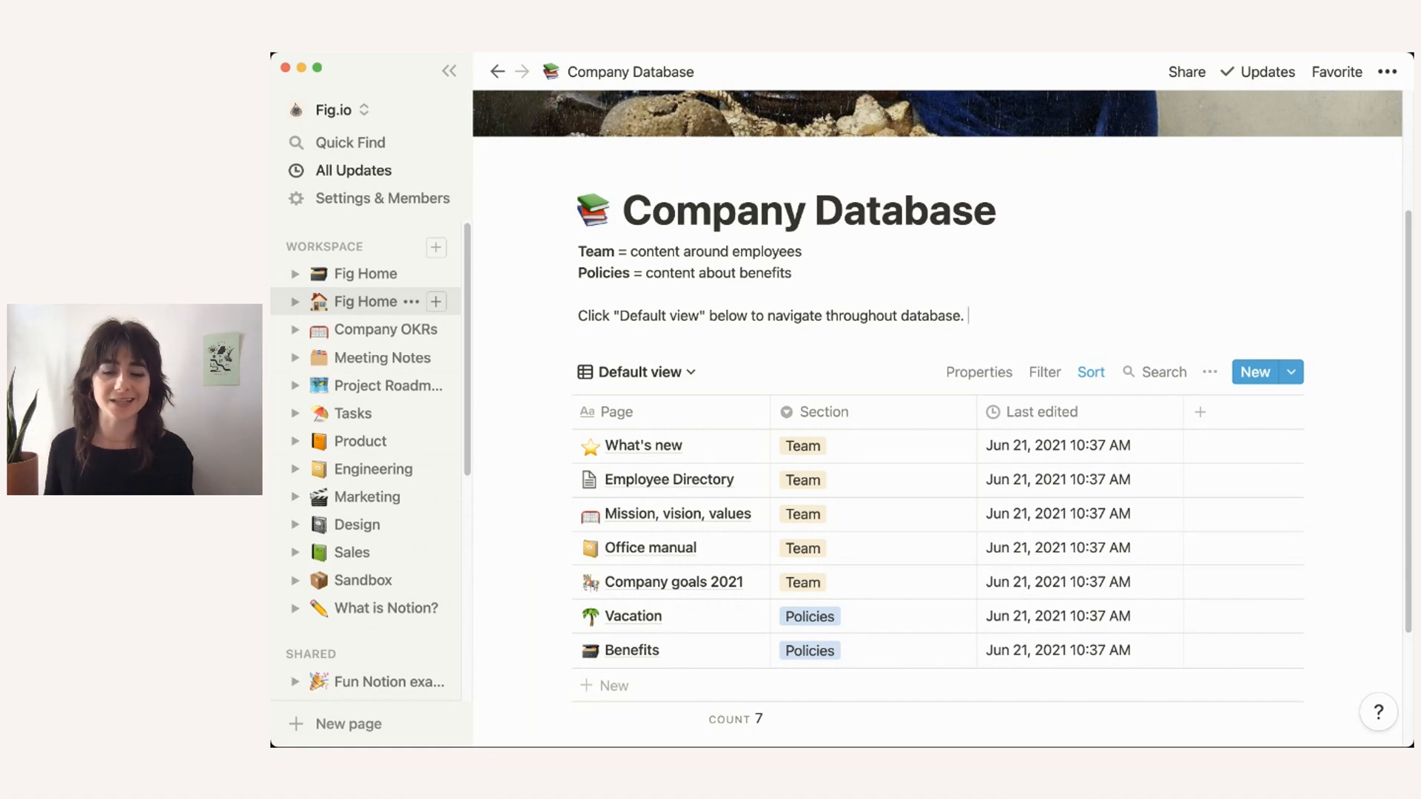
left_click(365, 301)
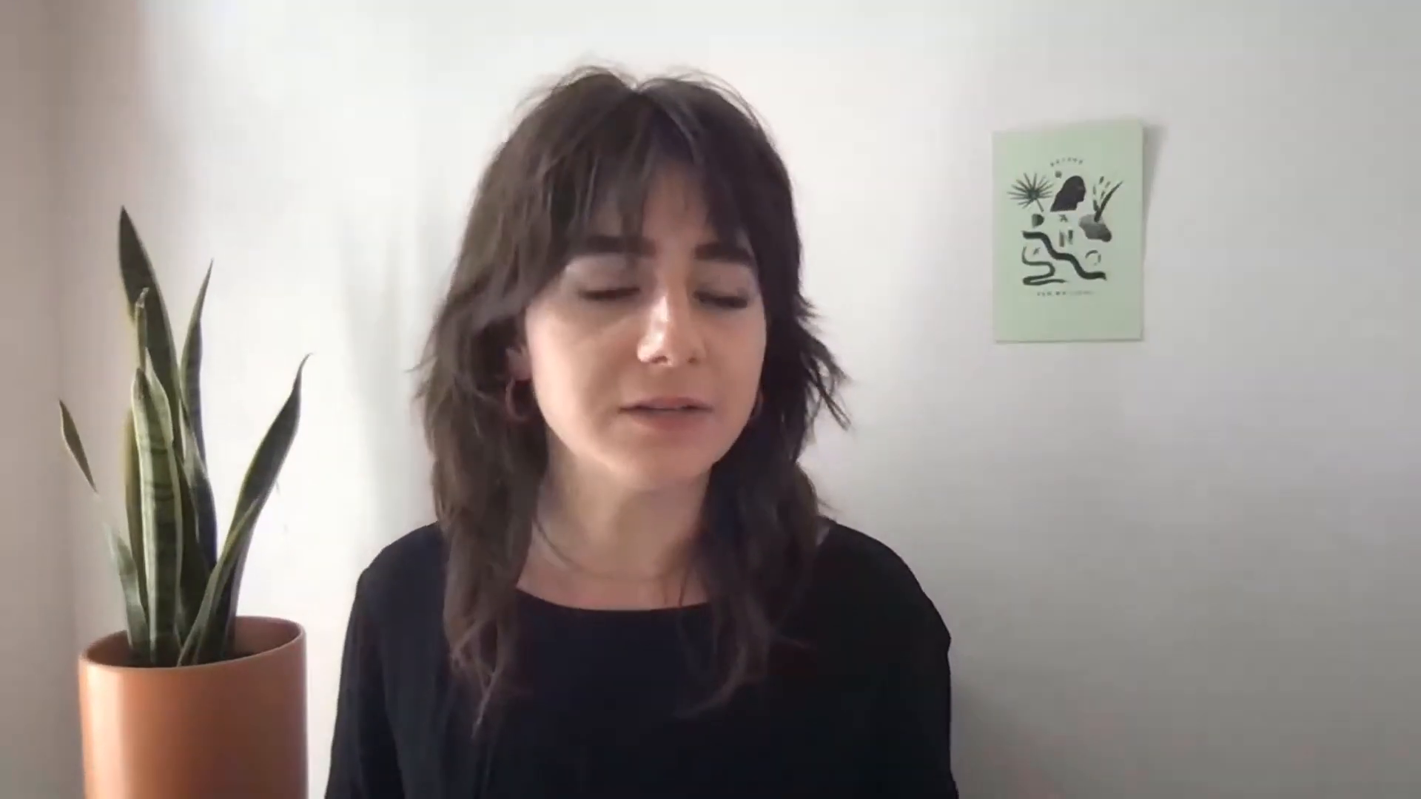